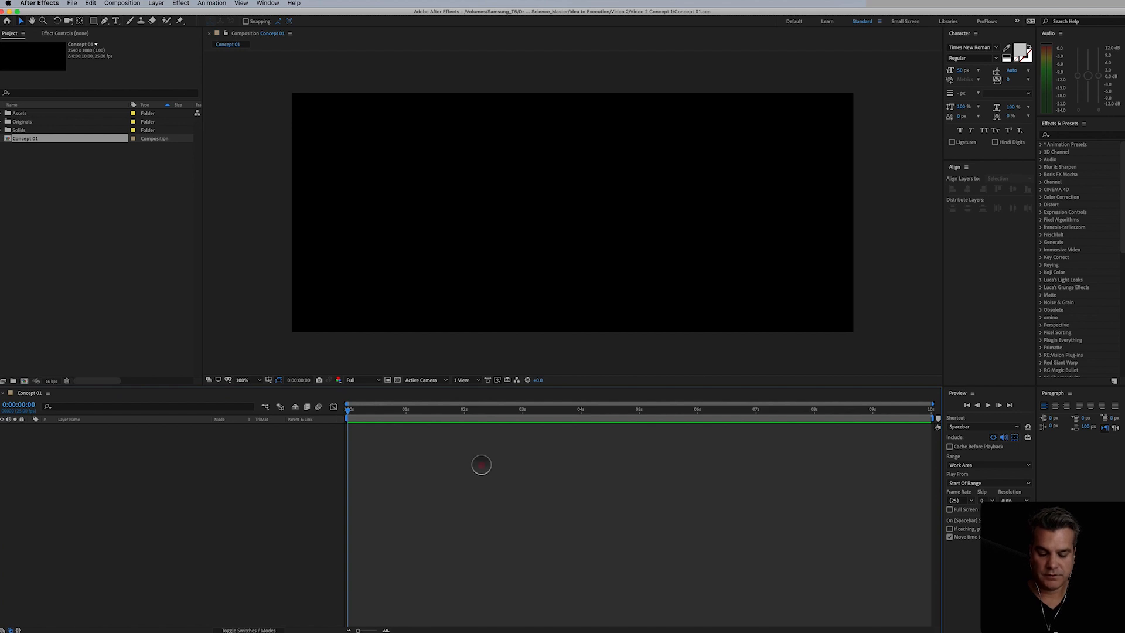
# Step: Change Concept 01's duration in Composition Settings from 0:00:10:00 to 0:00:01:00
pyautogui.click(481, 465)
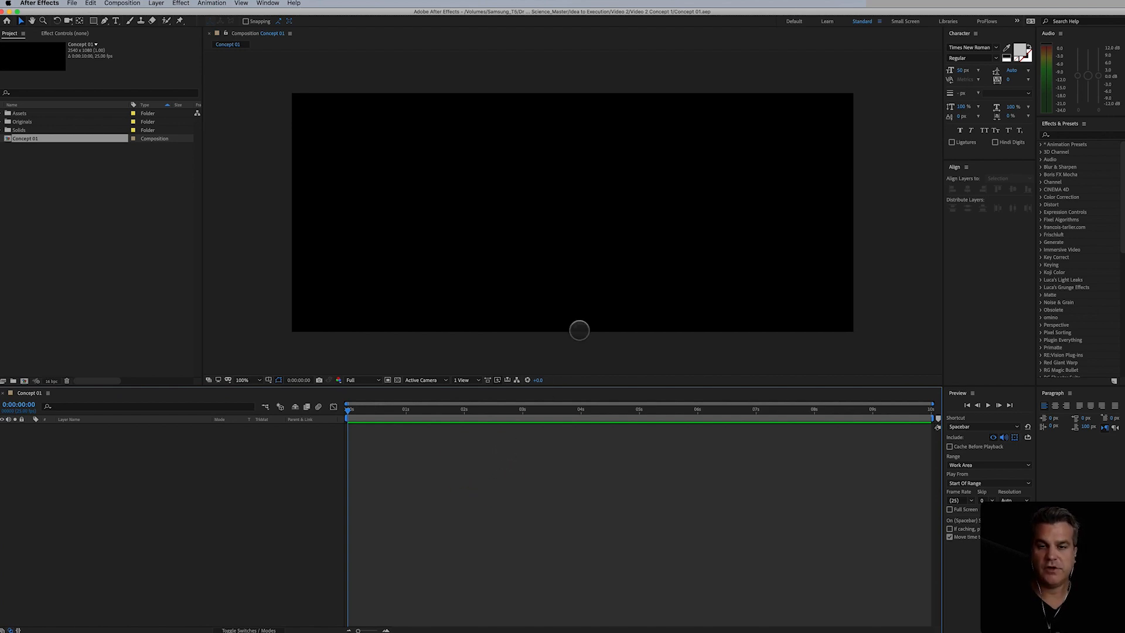
pyautogui.press('super+k')
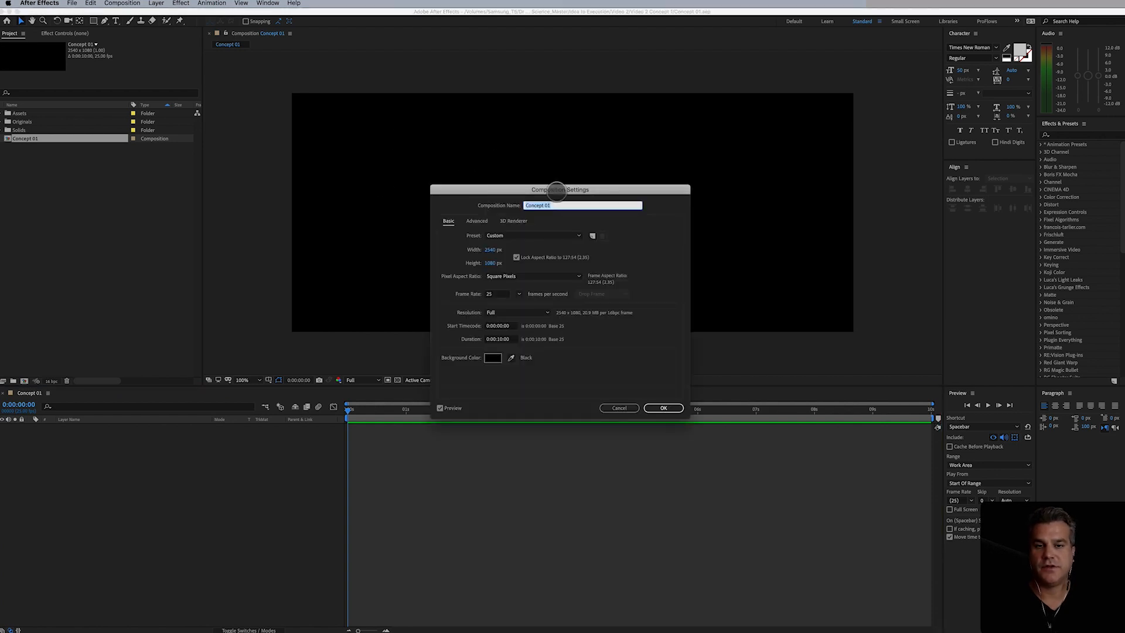
pyautogui.moveTo(557, 189); pyautogui.dragTo(539, 119)
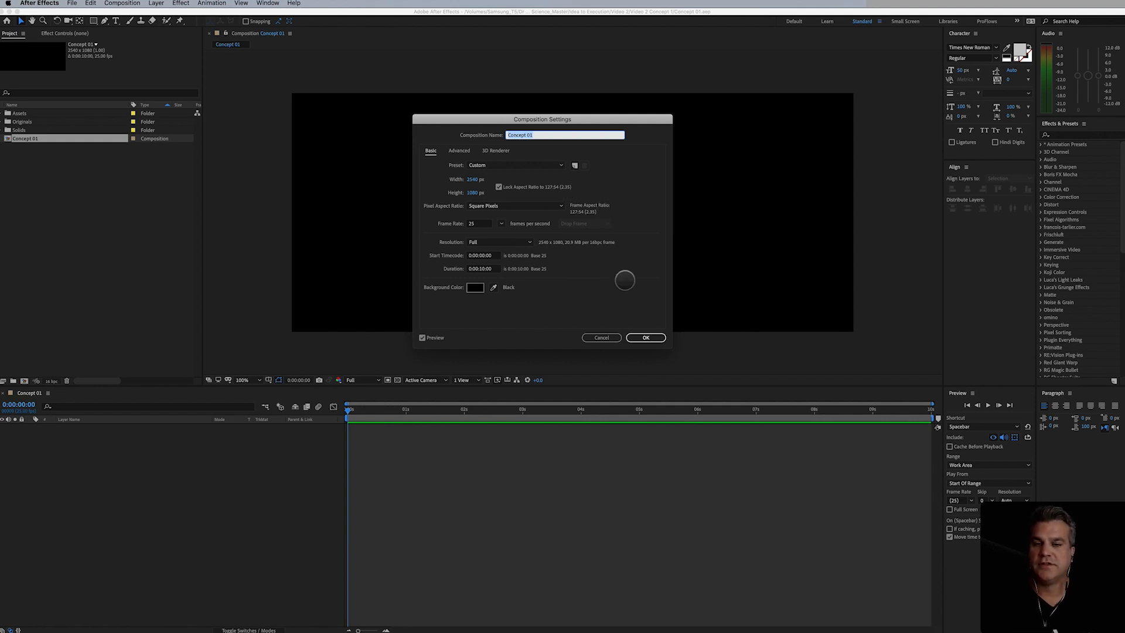
pyautogui.click(482, 269)
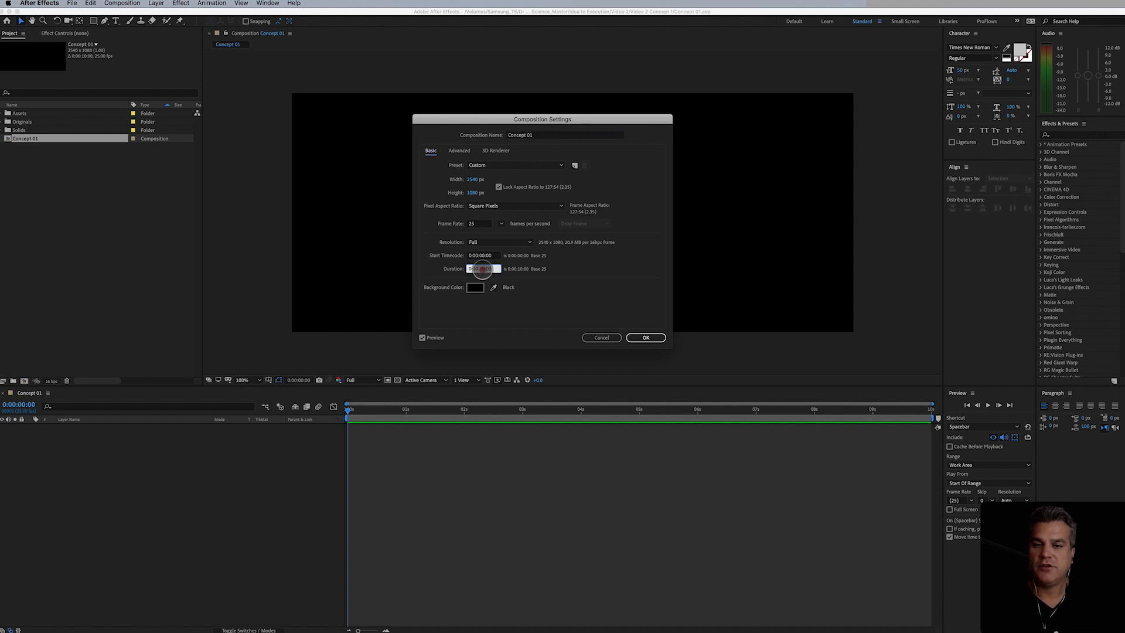
pyautogui.doubleClick(480, 268)
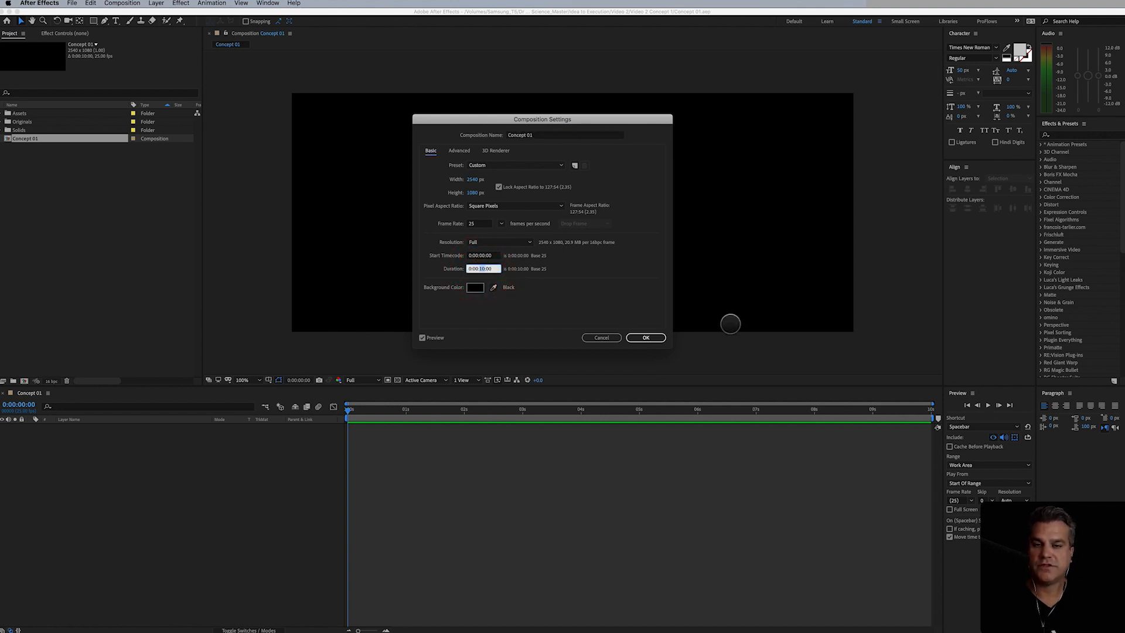
pyautogui.write('01')
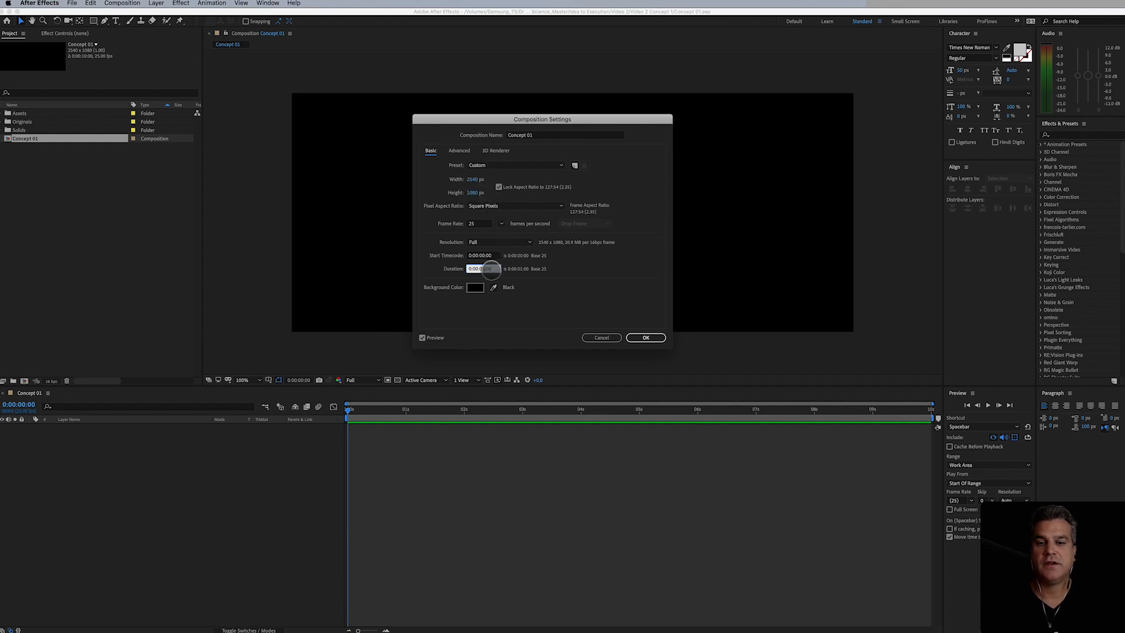
pyautogui.click(639, 336)
# Step: Apply the one-second duration and preview images in the USA and Textures folders
pyautogui.click(646, 338)
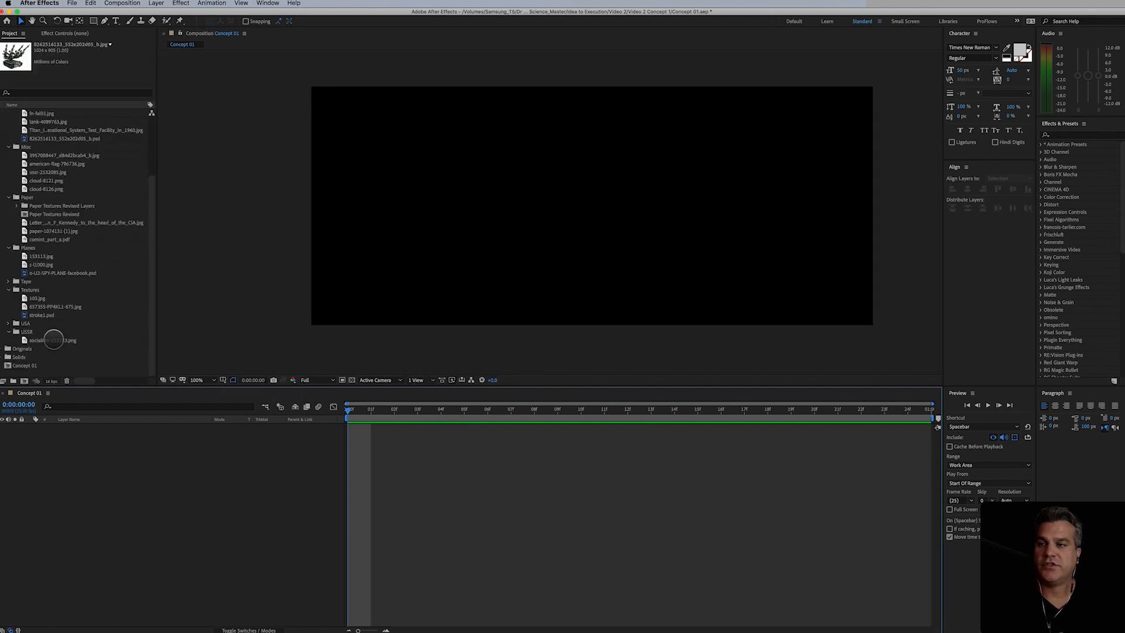
pyautogui.click(8, 323)
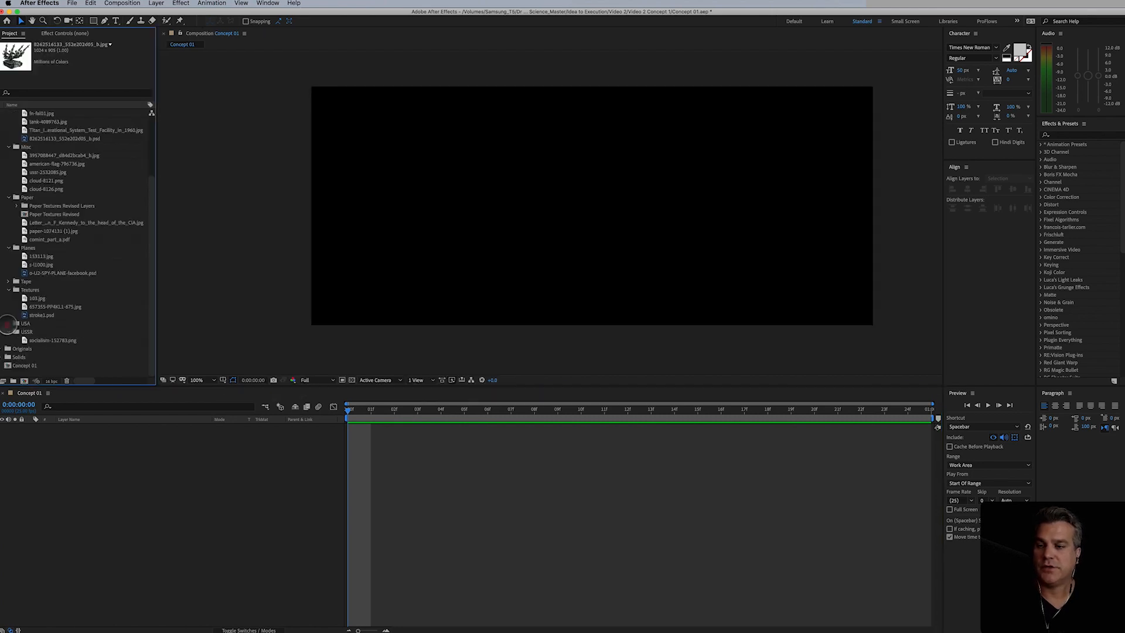
pyautogui.click(38, 331)
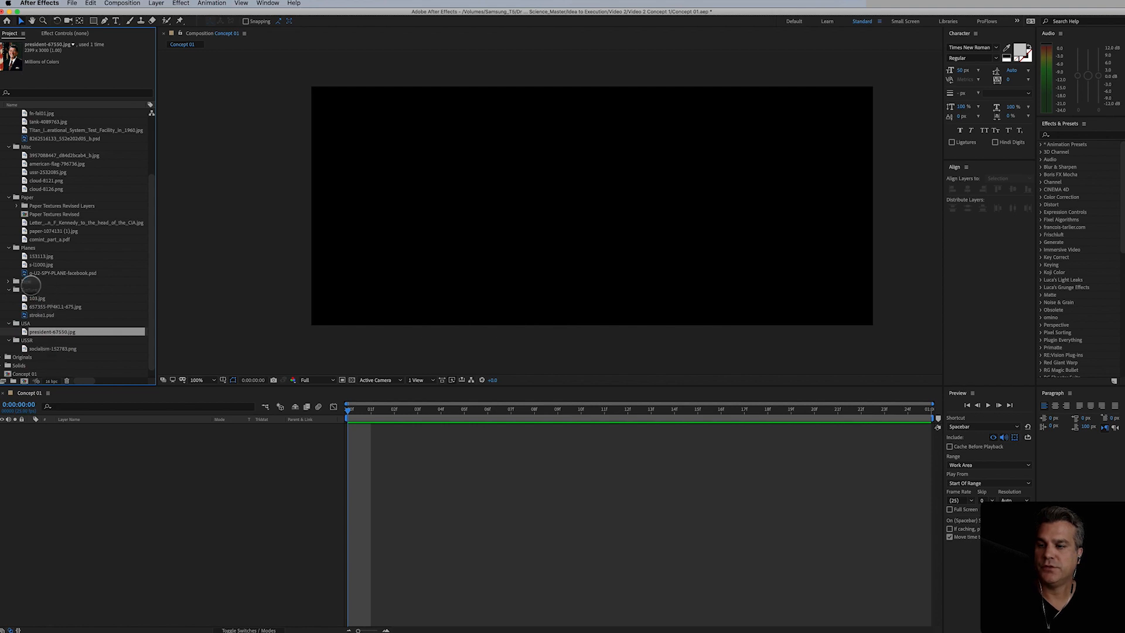
pyautogui.click(40, 305)
pyautogui.click(38, 298)
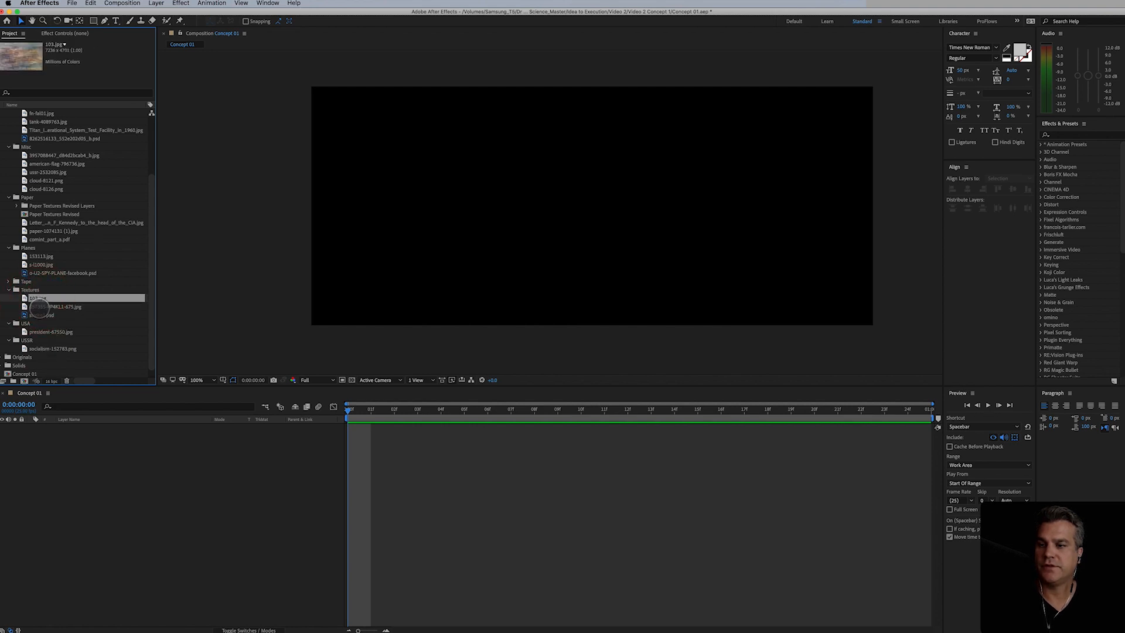
pyautogui.click(39, 306)
pyautogui.click(42, 315)
pyautogui.click(38, 306)
pyautogui.click(39, 298)
# Step: Browse the Misc folder images, then expand the Grid folder and preview 6419.jpg
pyautogui.scroll(1, 50, 223)
pyautogui.click(47, 206)
pyautogui.click(47, 189)
pyautogui.click(46, 181)
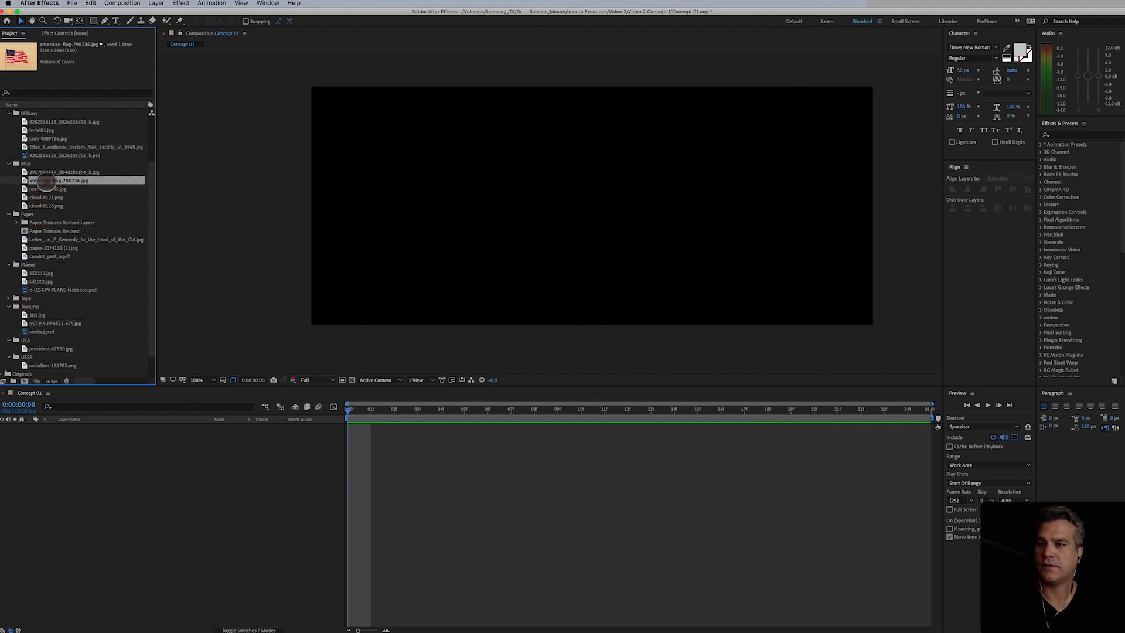
pyautogui.click(46, 172)
pyautogui.scroll(2, 46, 173)
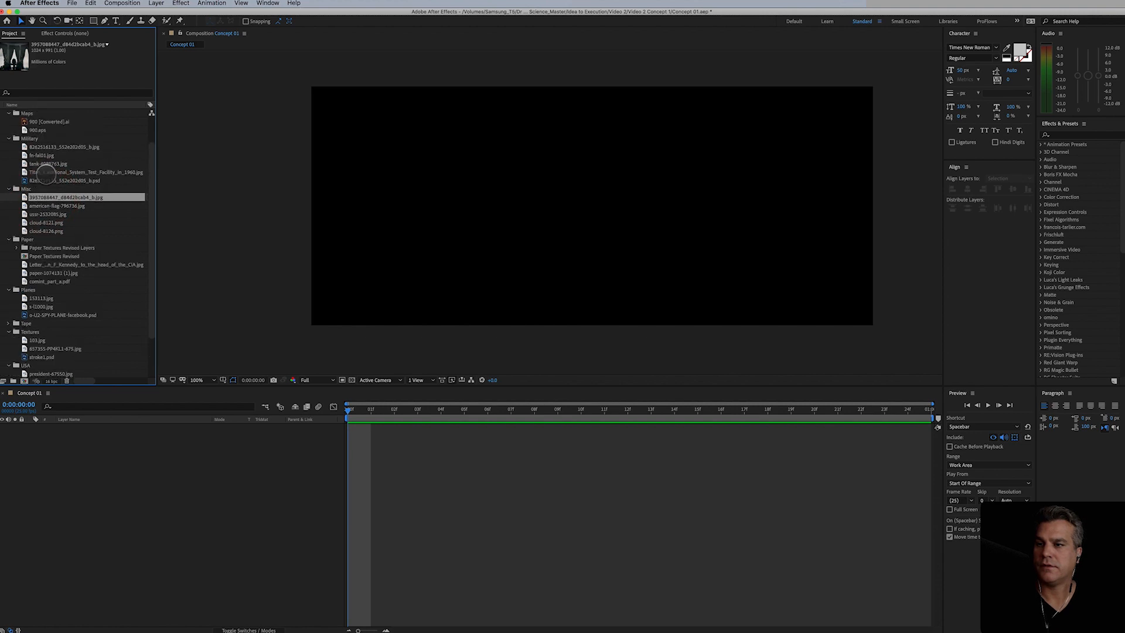
pyautogui.scroll(2, 46, 174)
pyautogui.click(8, 139)
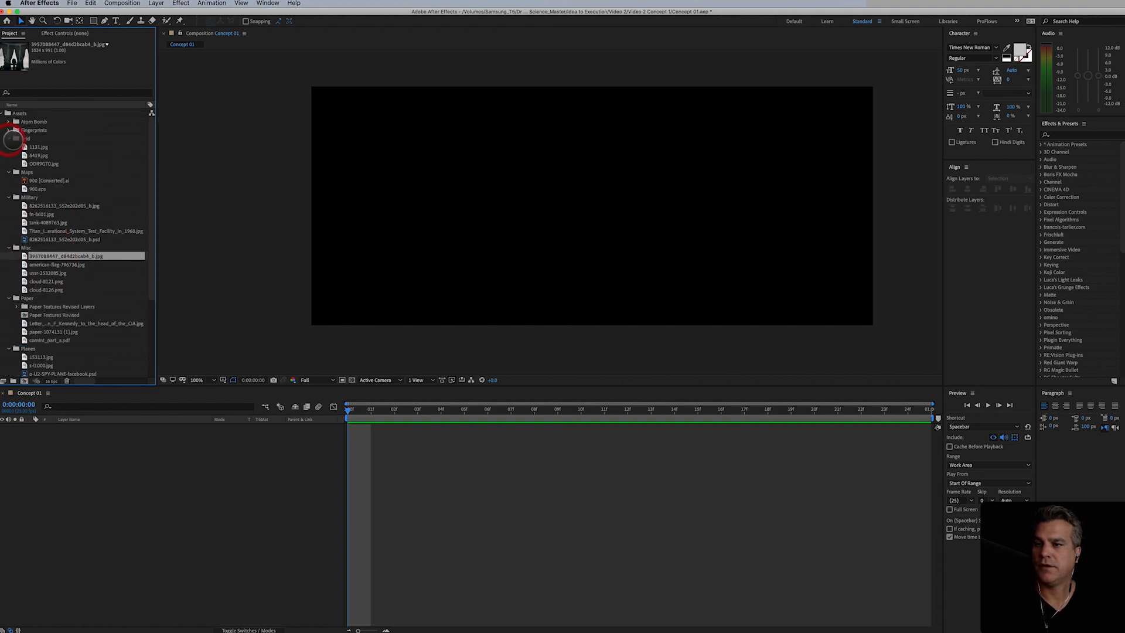
pyautogui.click(38, 147)
pyautogui.click(39, 156)
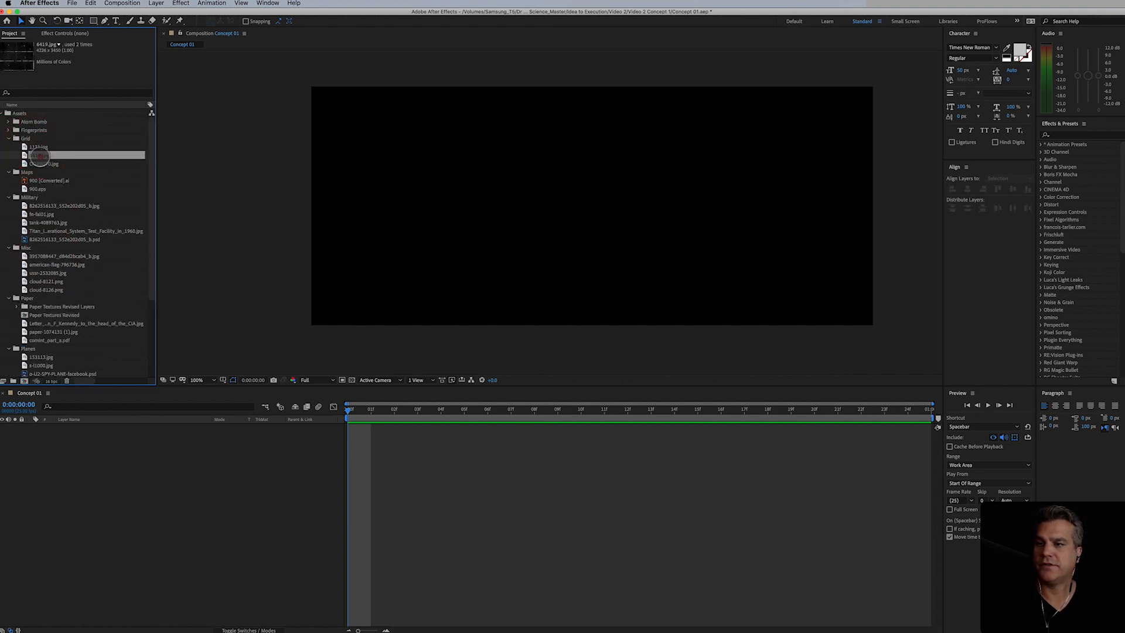
# Step: Add the 6419.jpg texture as layer 1 and shift it about 90 px left
pyautogui.moveTo(38, 155); pyautogui.dragTo(100, 448)
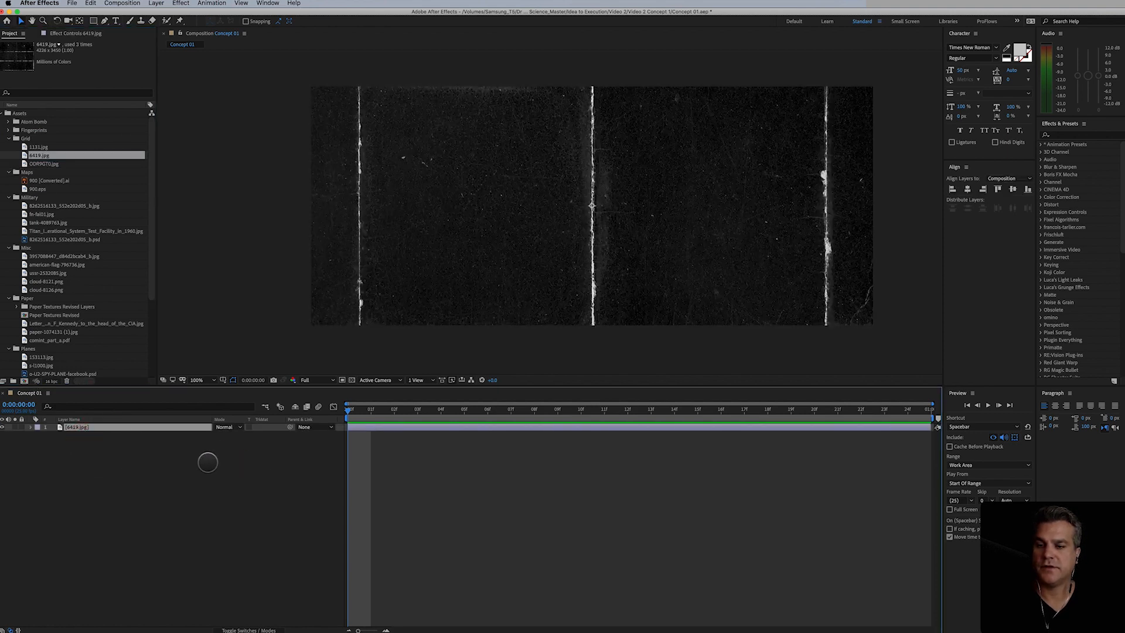
pyautogui.moveTo(416, 293); pyautogui.dragTo(461, 286)
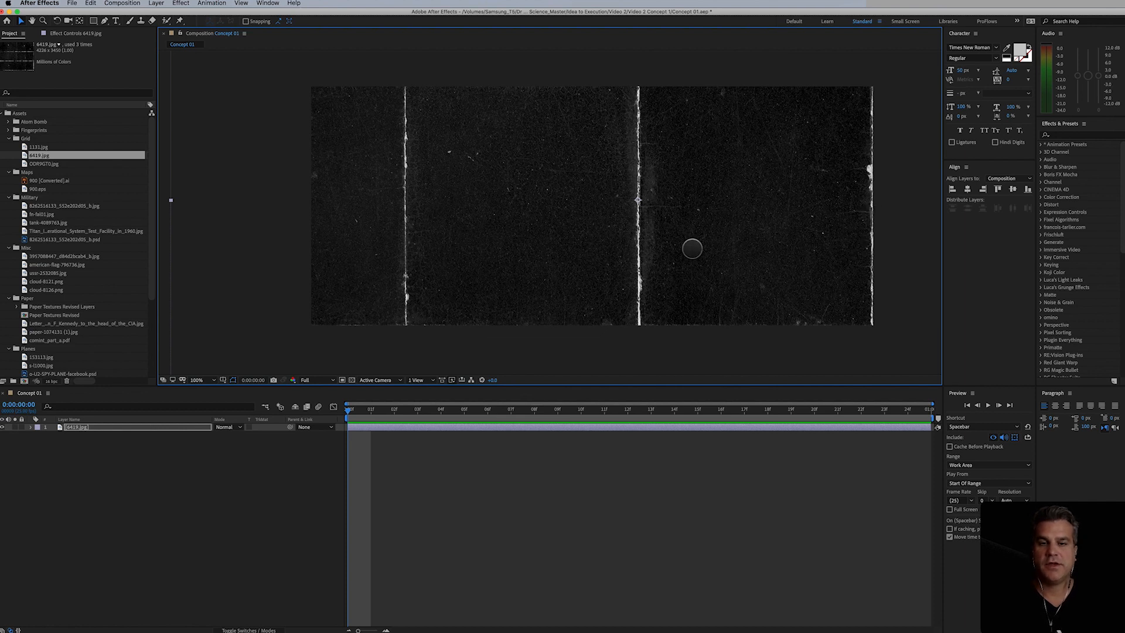
pyautogui.click(689, 249)
pyautogui.moveTo(689, 250)
pyautogui.mouseDown()
pyautogui.moveTo(638, 251)
pyautogui.moveTo(689, 249)
pyautogui.mouseUp()
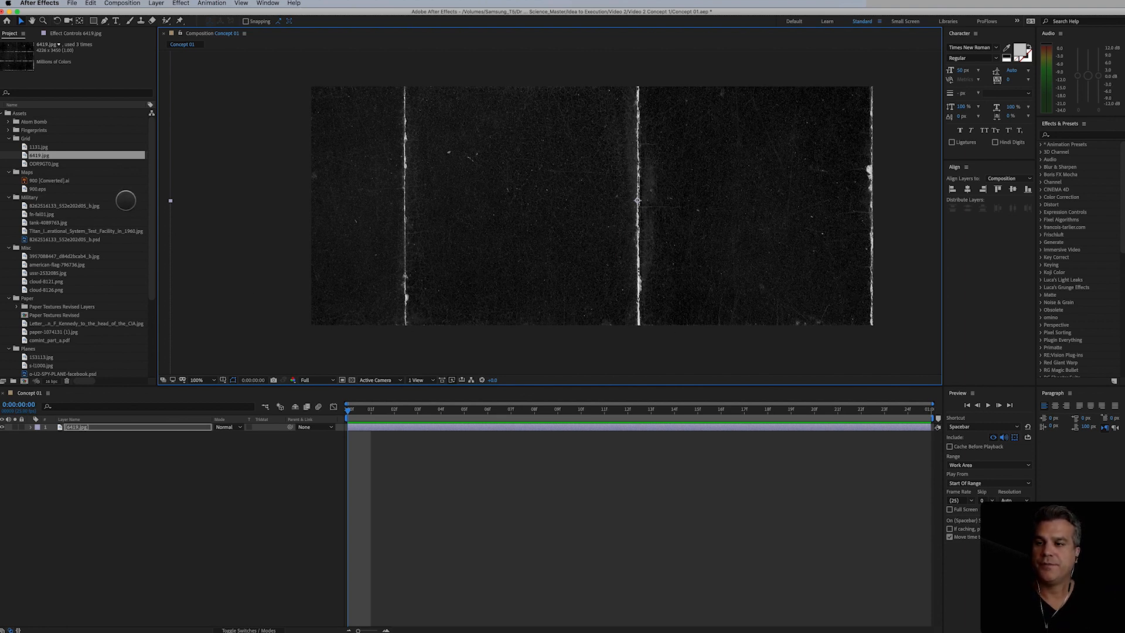
# Step: Add the Titan rocket photo, scale it to about 229% and position one rocket at the left
pyautogui.click(56, 205)
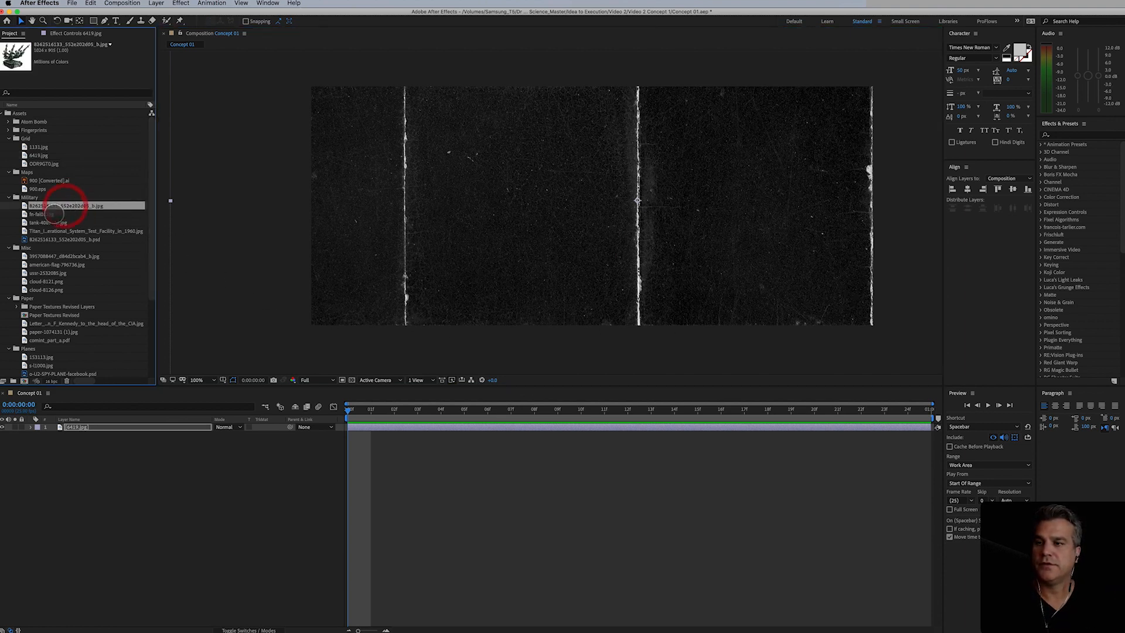
pyautogui.click(42, 214)
pyautogui.click(46, 223)
pyautogui.click(49, 231)
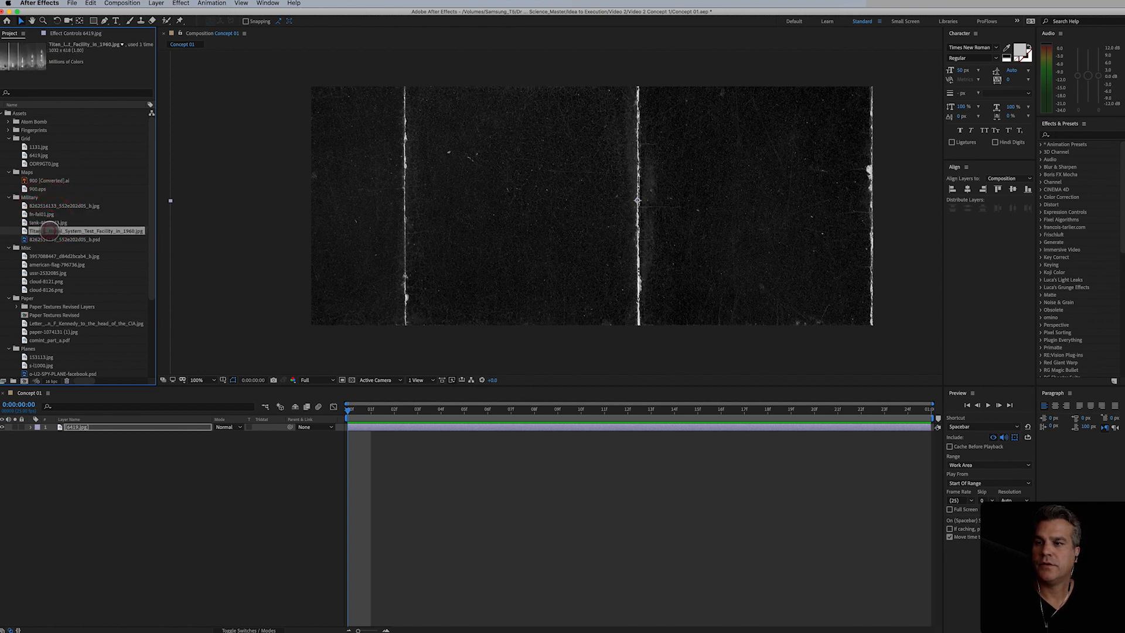
pyautogui.moveTo(49, 231); pyautogui.dragTo(450, 238)
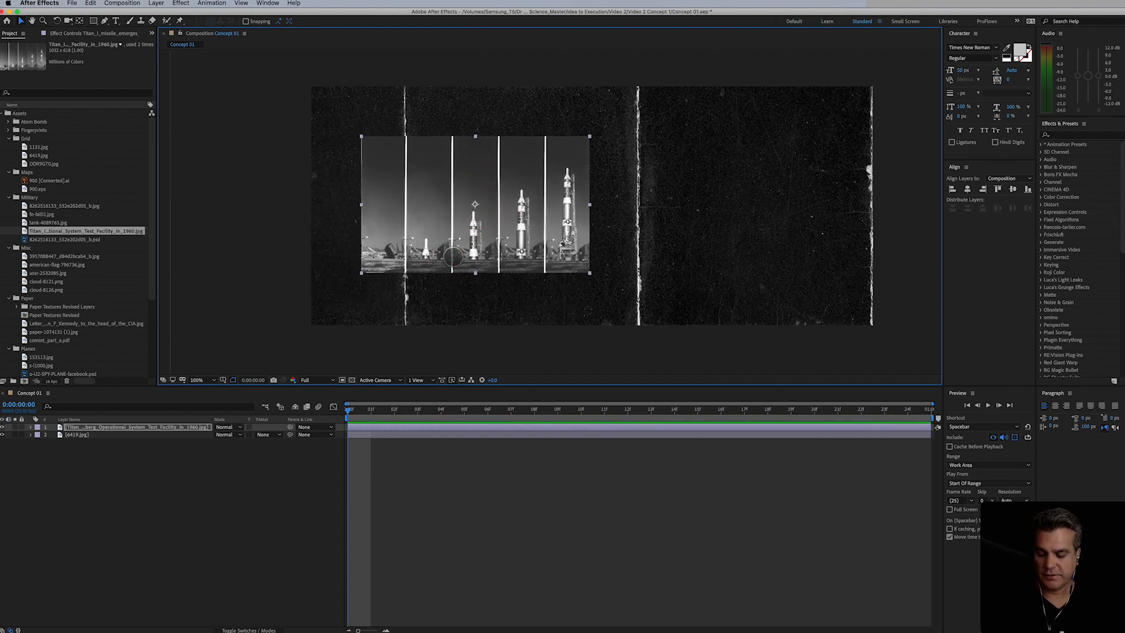
pyautogui.press('s')
pyautogui.moveTo(232, 437); pyautogui.dragTo(297, 427)
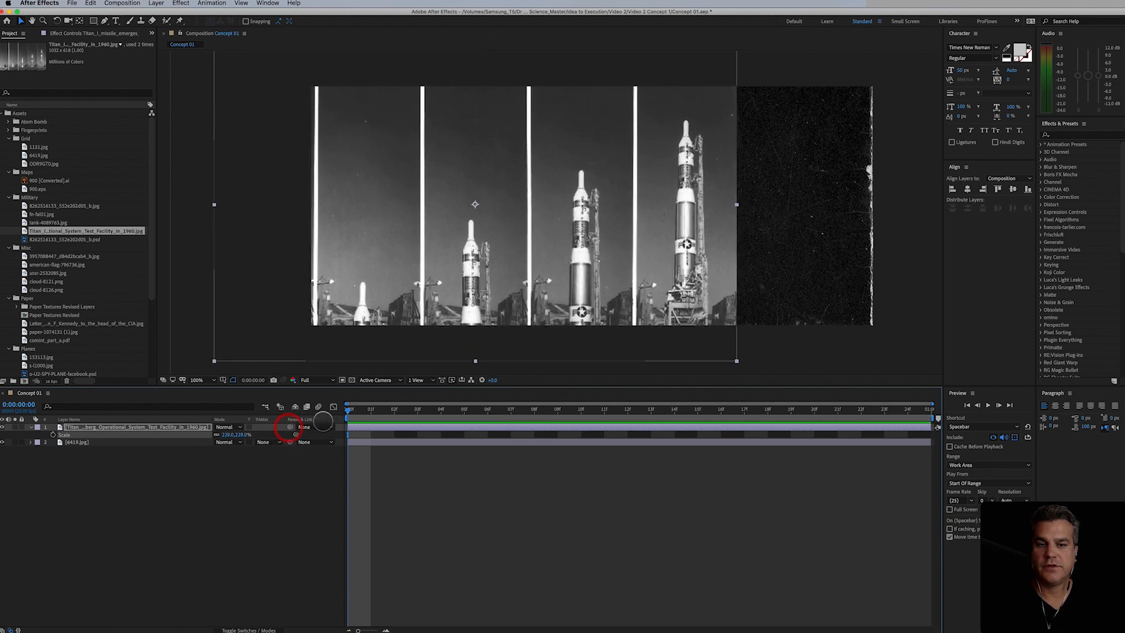
pyautogui.moveTo(631, 253); pyautogui.dragTo(349, 241)
pyautogui.moveTo(363, 305); pyautogui.dragTo(361, 320)
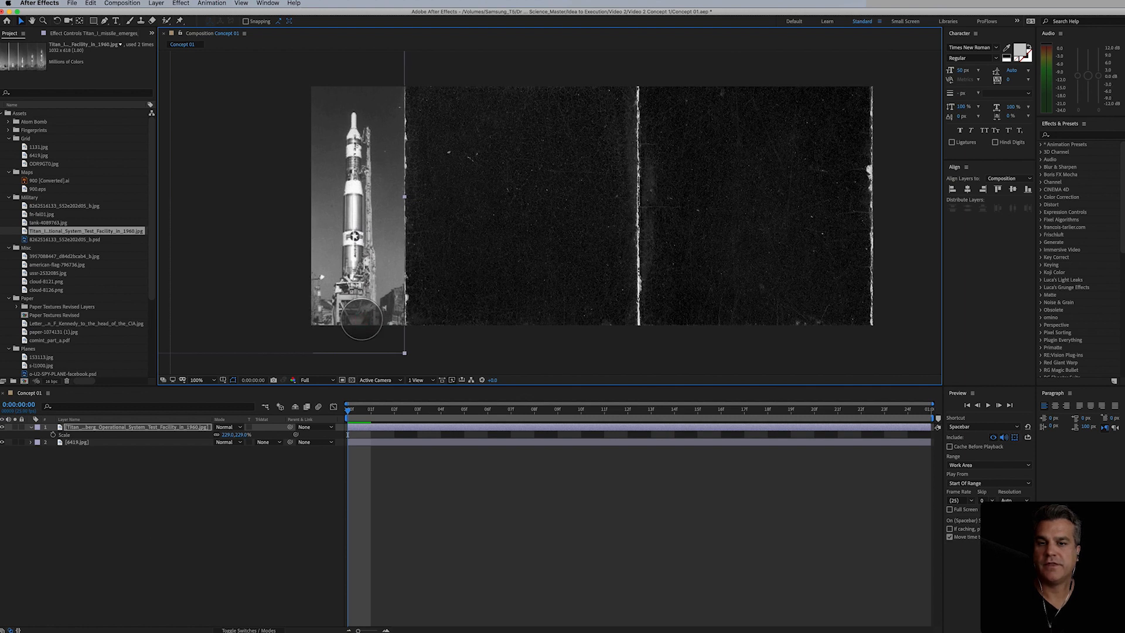
# Step: Try Overlay, Screen and Darker Color blending, settling the rocket layer on Add
pyautogui.click(225, 426)
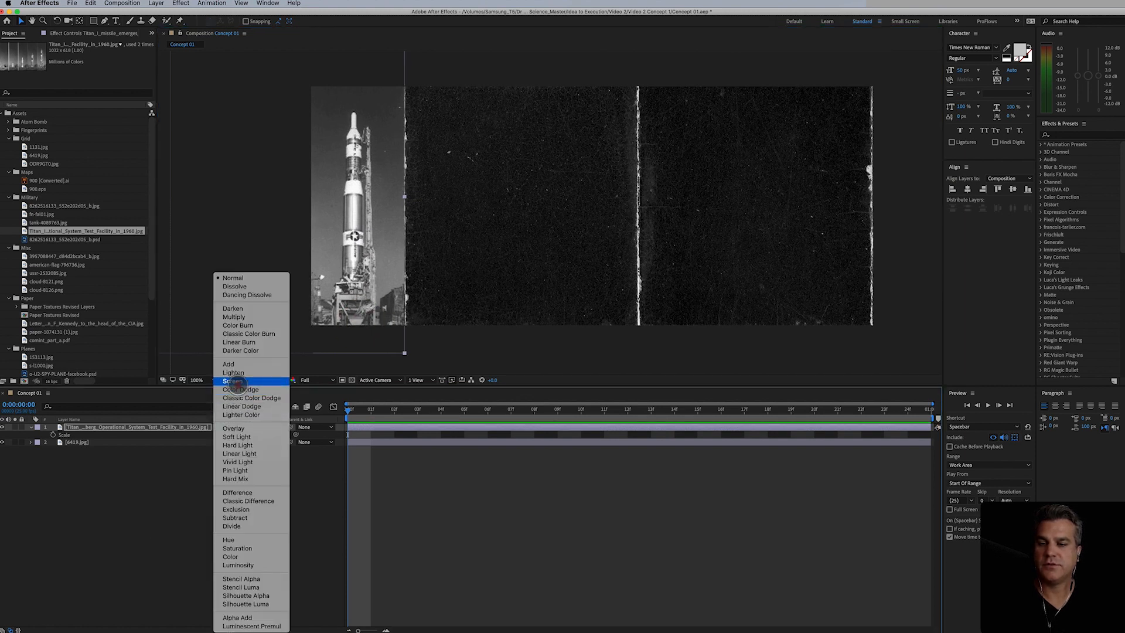
pyautogui.click(234, 429)
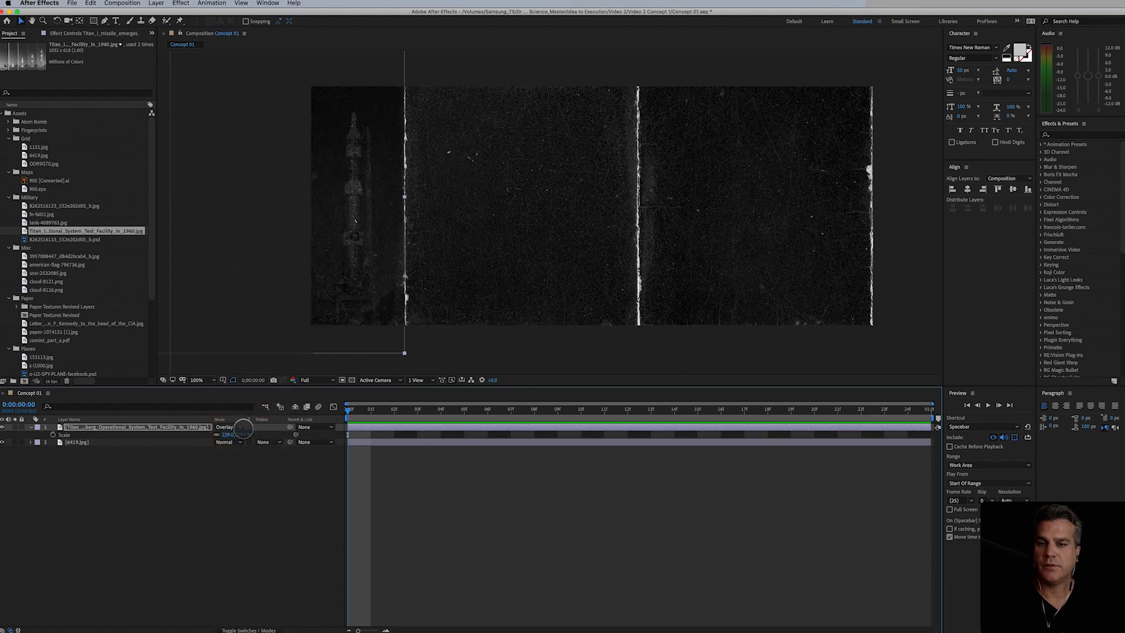
pyautogui.hotkey('shift', '-')
pyautogui.hotkey('shift', '-')
pyautogui.hotkey('shift', '-')
pyautogui.hotkey('shift', '-')
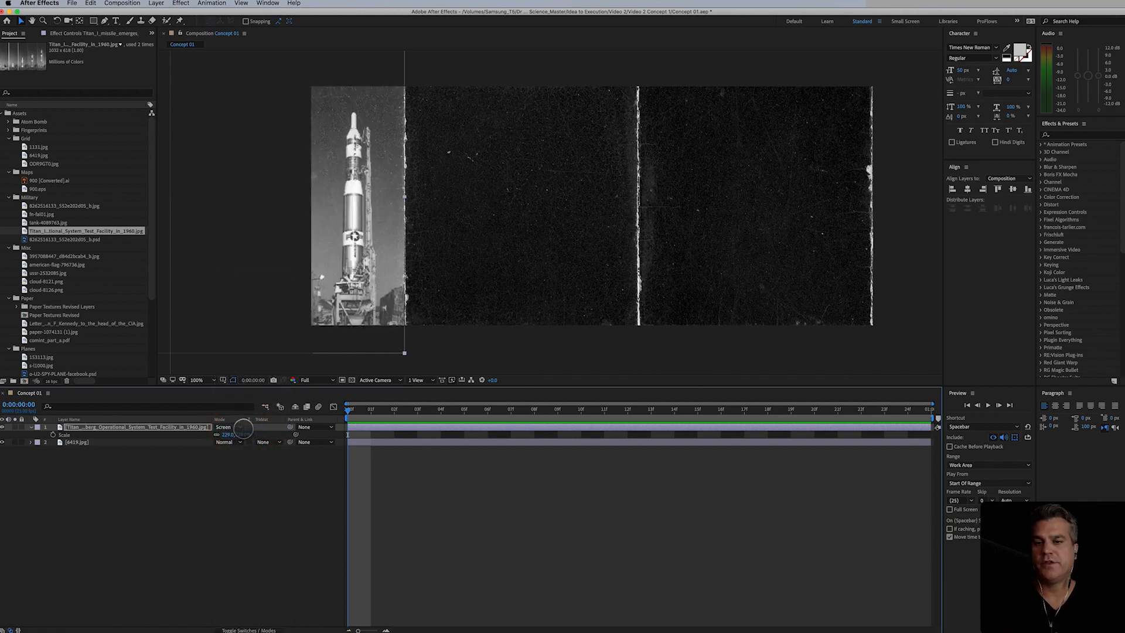
pyautogui.hotkey('shift', '-')
pyautogui.hotkey('shift', '-')
pyautogui.hotkey('shift', '-')
pyautogui.hotkey('shift', '=')
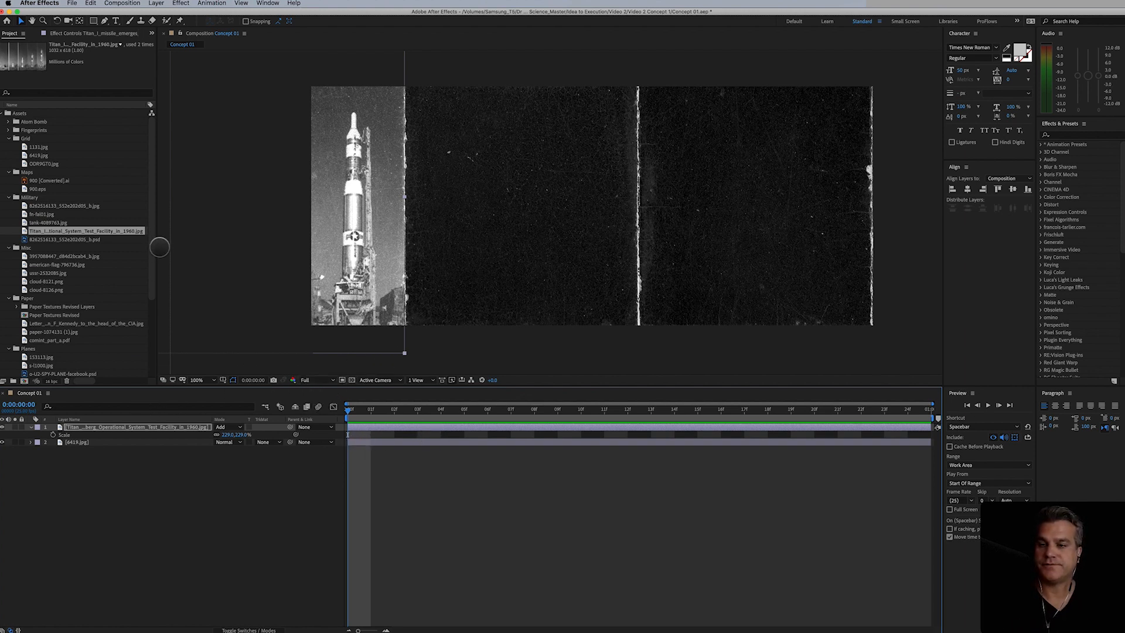
# Step: Preview the Misc folder images and add cloud-8126.png above the rocket layer
pyautogui.scroll(-5, 156, 275)
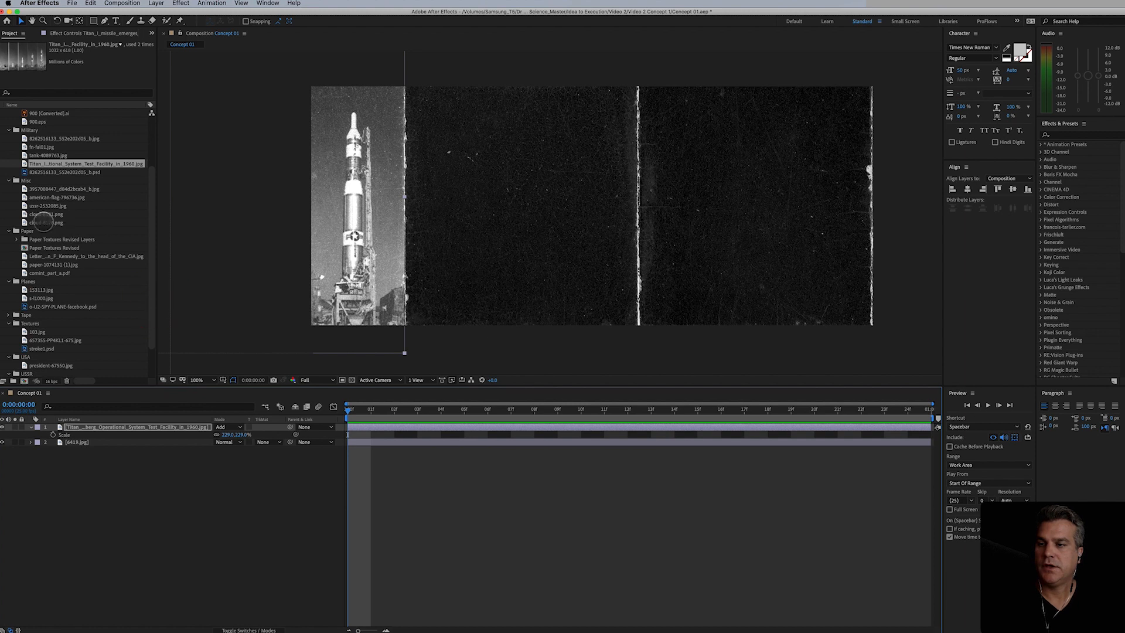
pyautogui.click(44, 214)
pyautogui.click(43, 188)
pyautogui.click(44, 198)
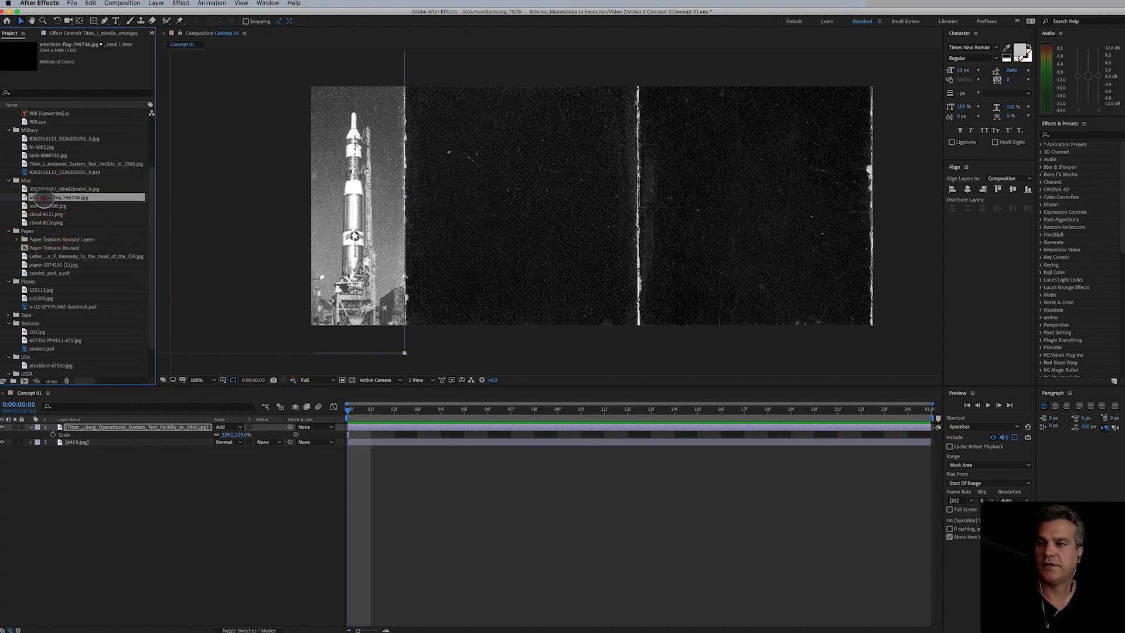
pyautogui.click(45, 206)
pyautogui.click(45, 213)
pyautogui.click(47, 223)
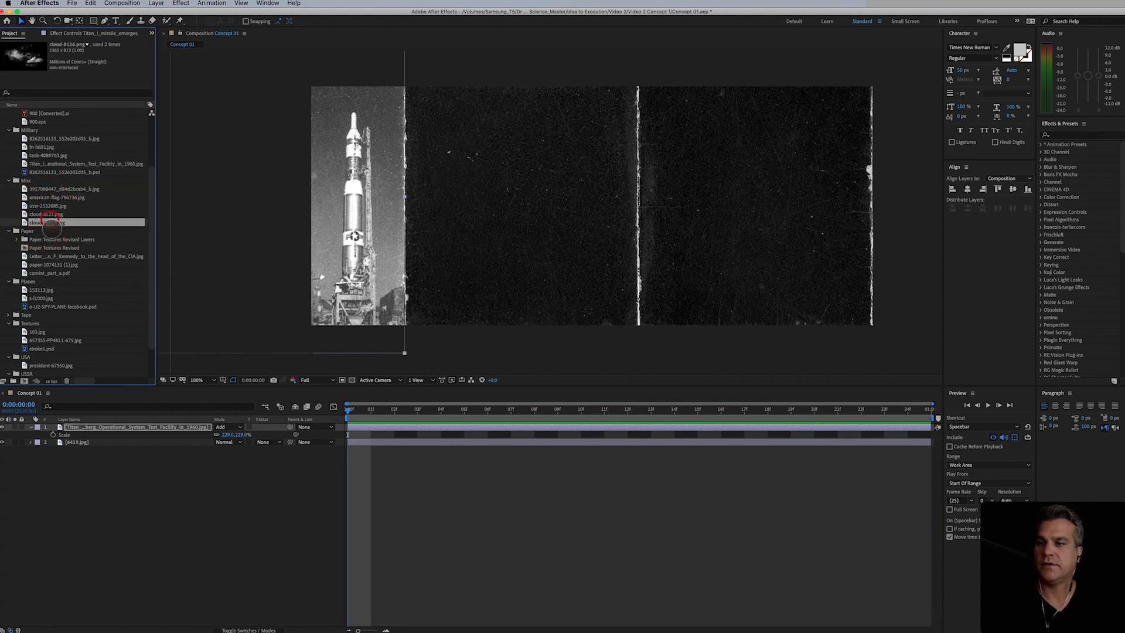
pyautogui.moveTo(47, 223); pyautogui.dragTo(609, 124)
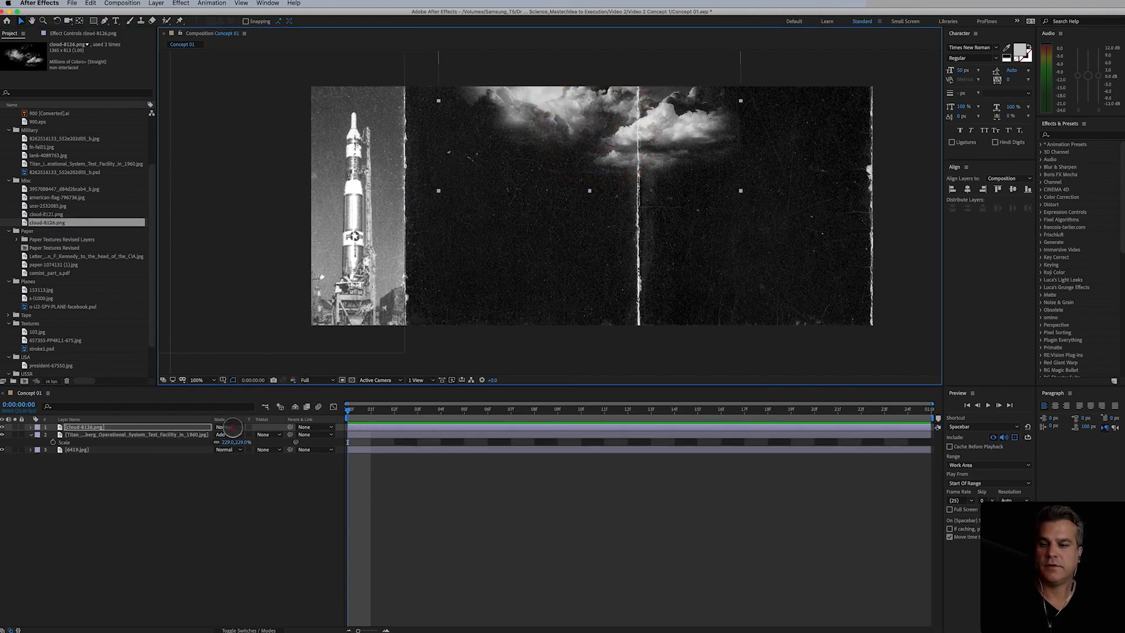
# Step: Blend the clouds in Screen mode, scale them to 75% and move them along the top edge
pyautogui.click(231, 427)
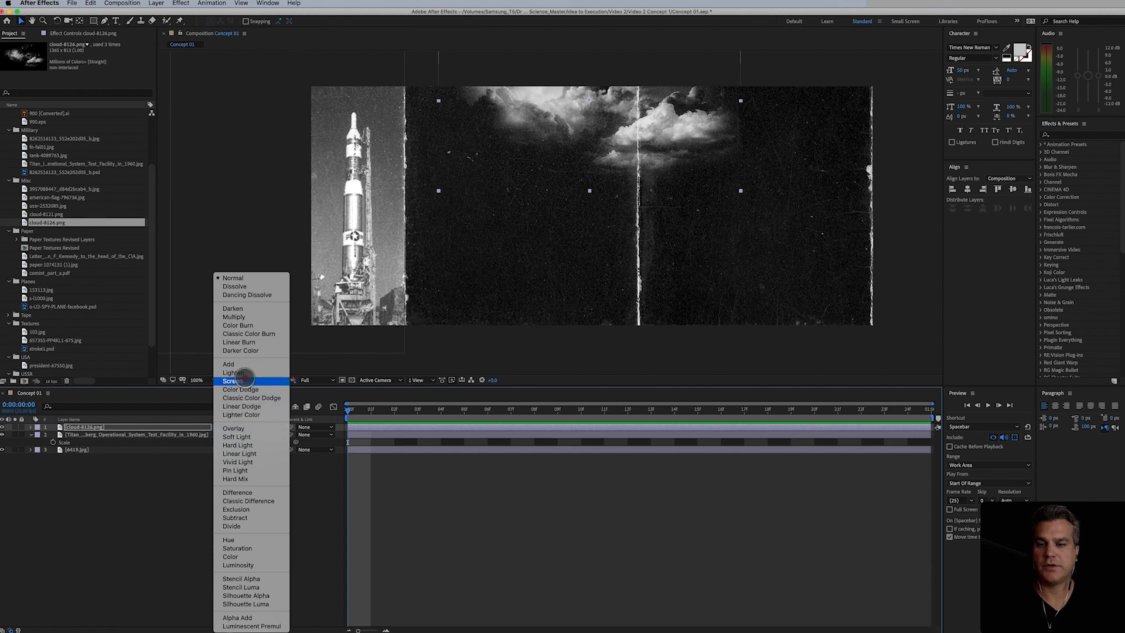
pyautogui.click(244, 380)
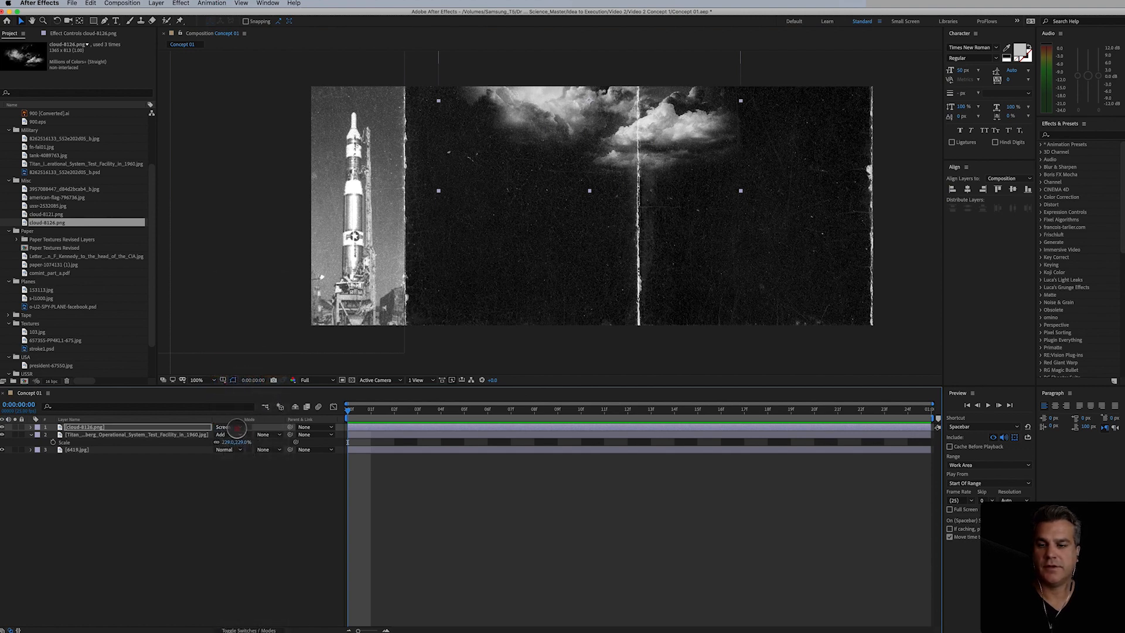
pyautogui.click(237, 427)
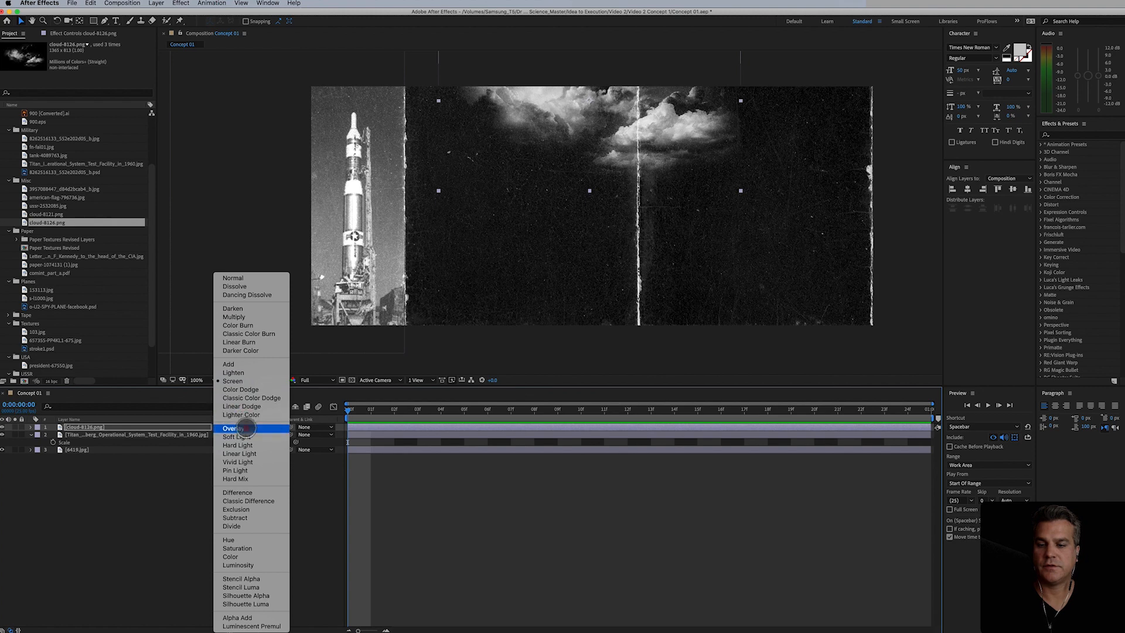
pyautogui.click(245, 428)
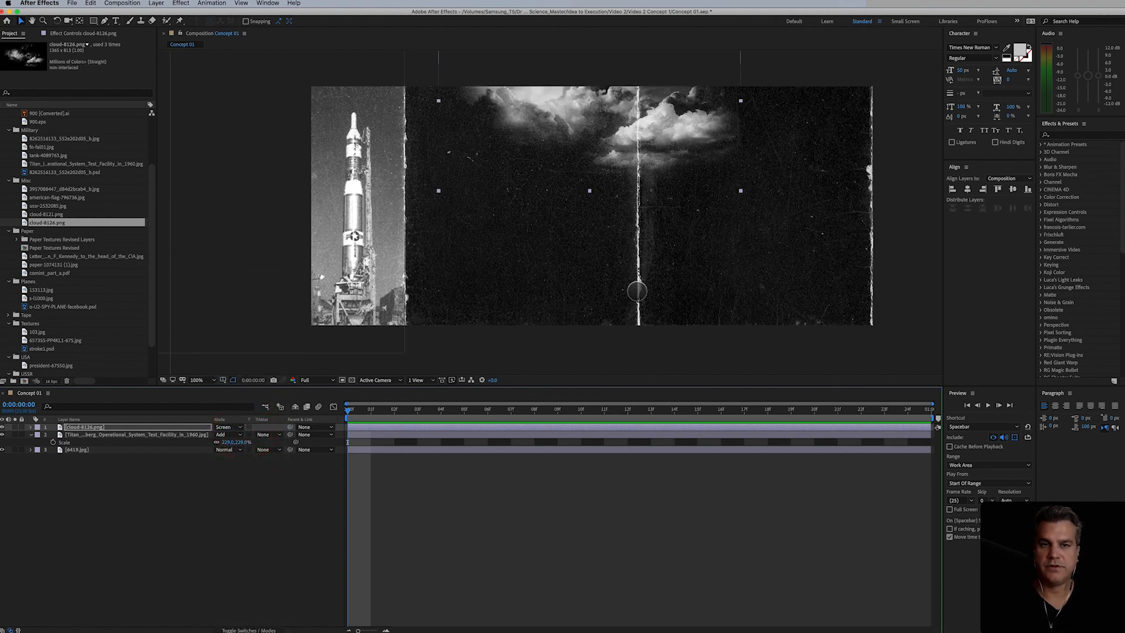
pyautogui.moveTo(656, 138); pyautogui.dragTo(645, 133)
pyautogui.press('s')
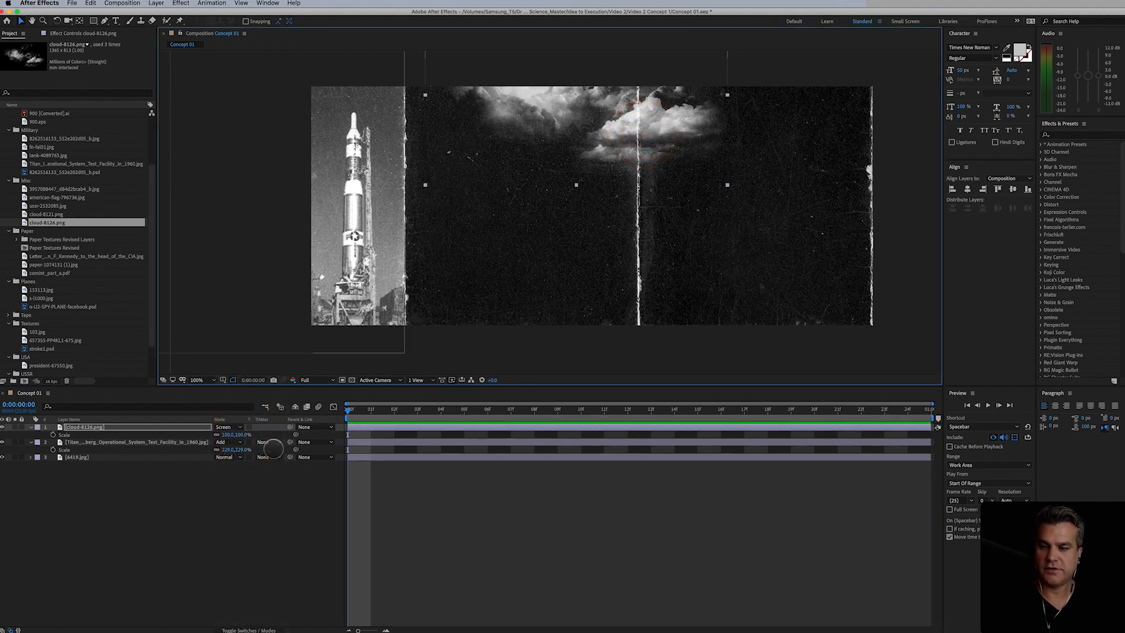
pyautogui.moveTo(232, 435); pyautogui.dragTo(233, 442)
pyautogui.moveTo(583, 106); pyautogui.dragTo(549, 102)
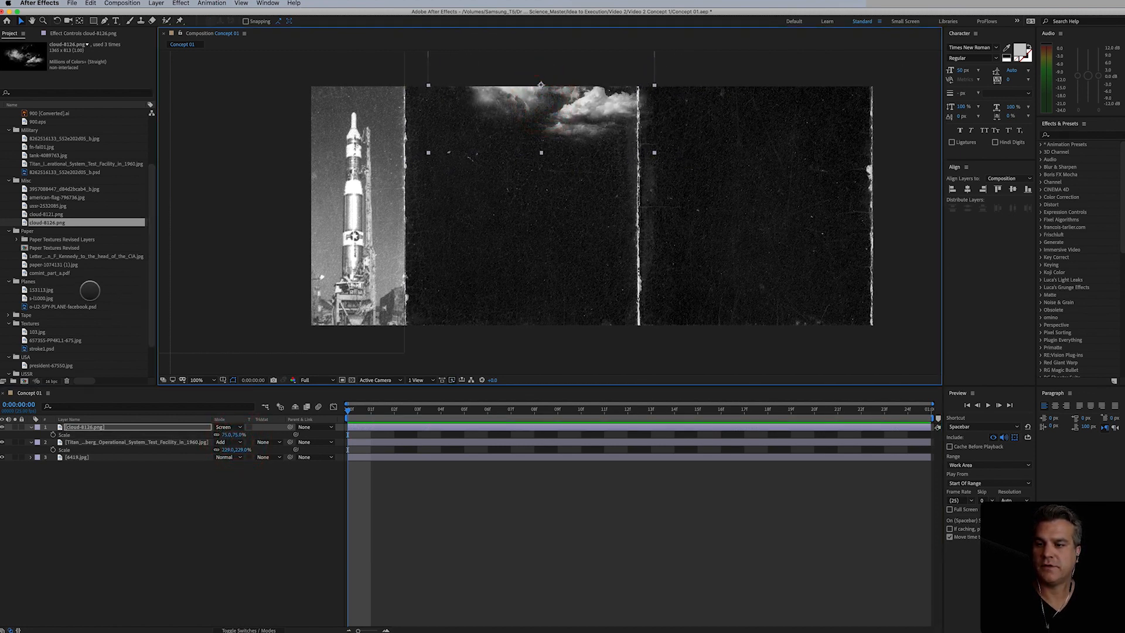
pyautogui.click(41, 289)
pyautogui.click(40, 306)
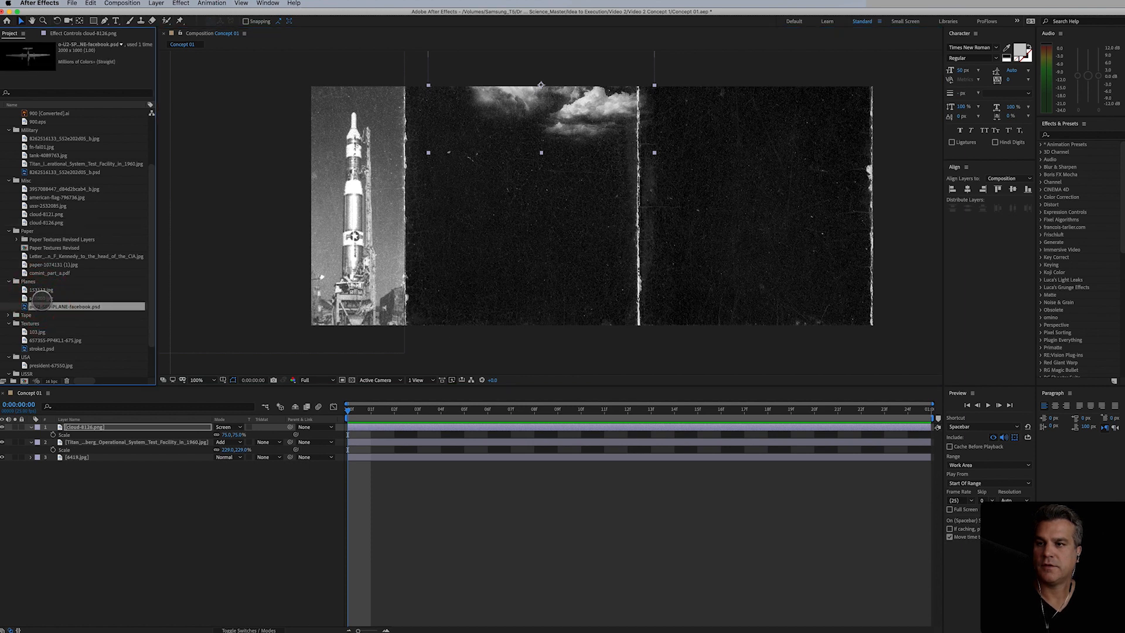
# Step: Remove the added U2 spy plane image and add the s-l1000.jpg plane photo instead
pyautogui.moveTo(41, 300); pyautogui.dragTo(511, 186)
pyautogui.press('super+z')
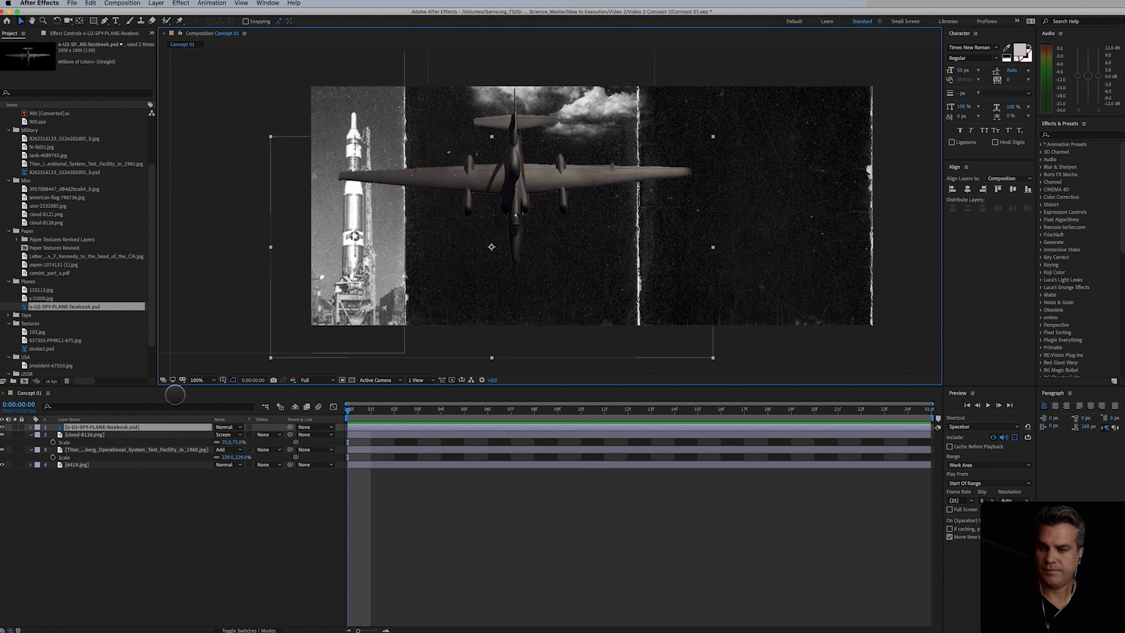
pyautogui.press('super+z')
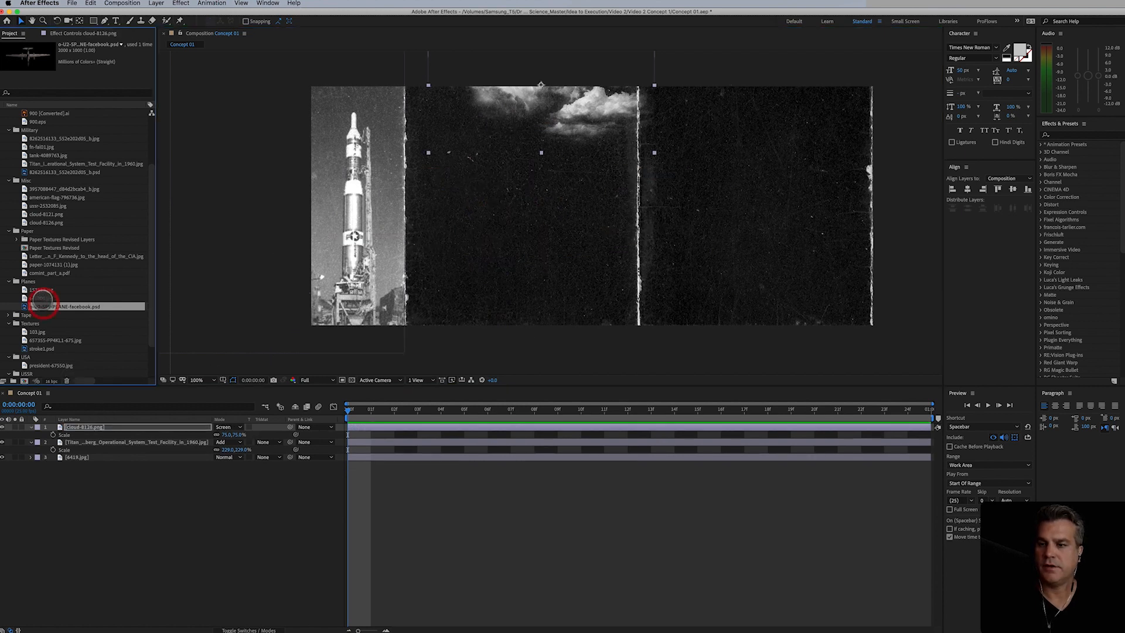
pyautogui.click(41, 290)
pyautogui.click(37, 297)
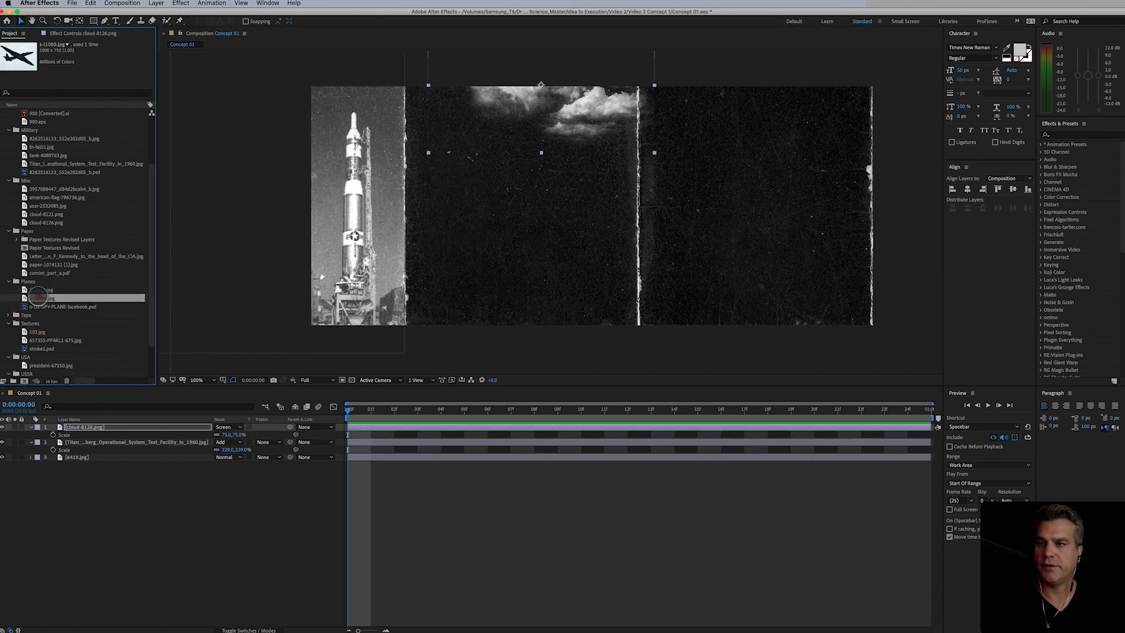
pyautogui.moveTo(38, 298); pyautogui.dragTo(512, 183)
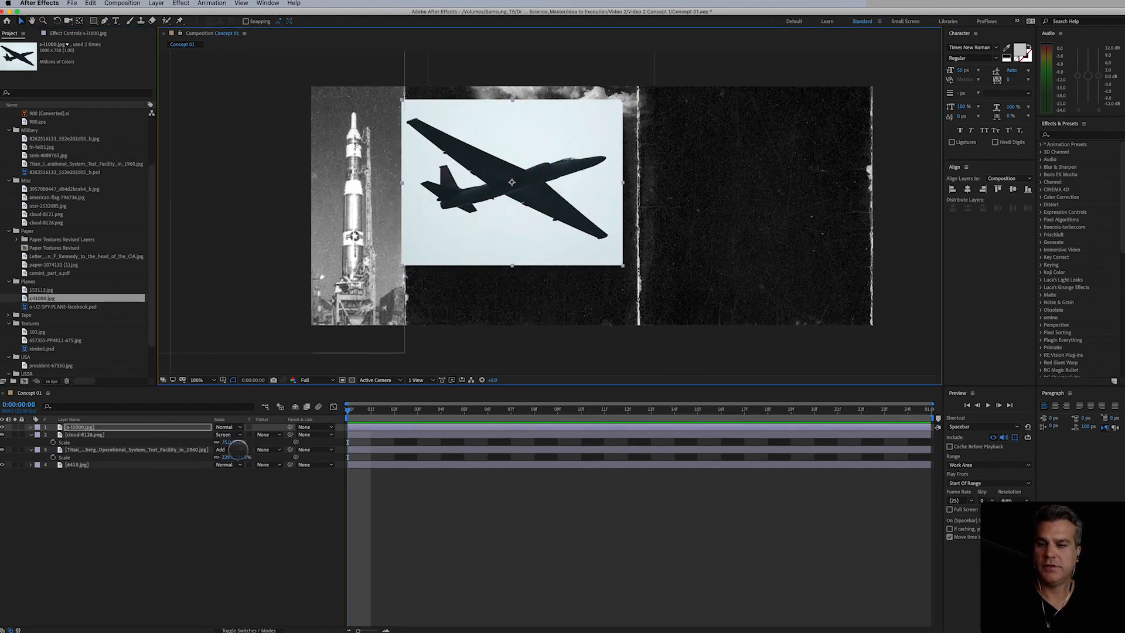
# Step: Blend the plane layer with Multiply and shrink it to 55%
pyautogui.click(229, 427)
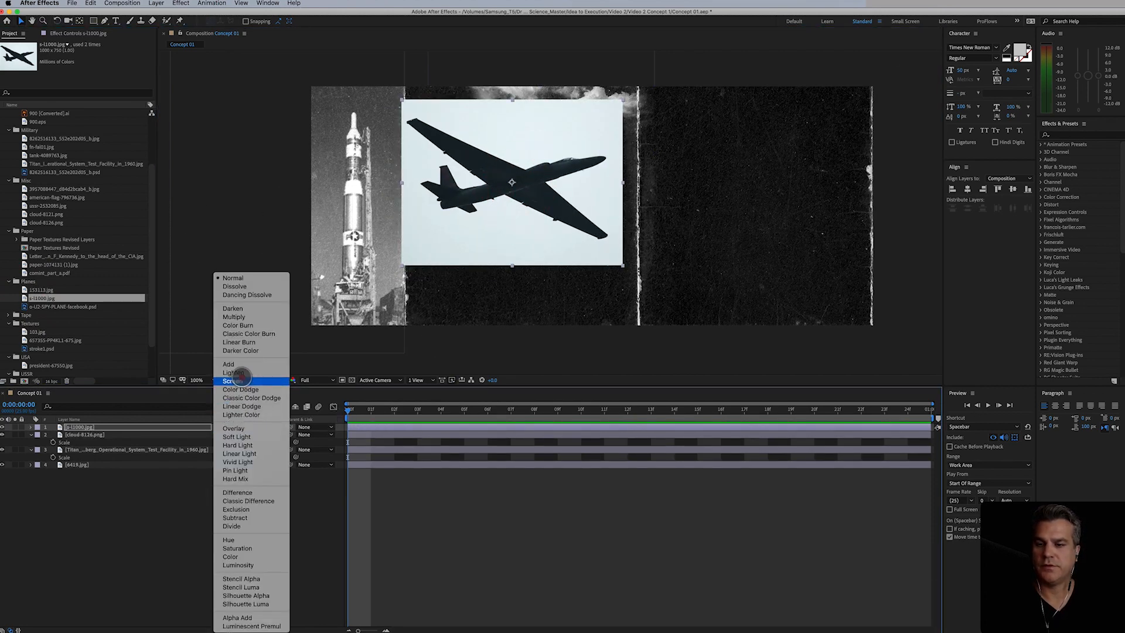
pyautogui.click(233, 381)
pyautogui.click(230, 427)
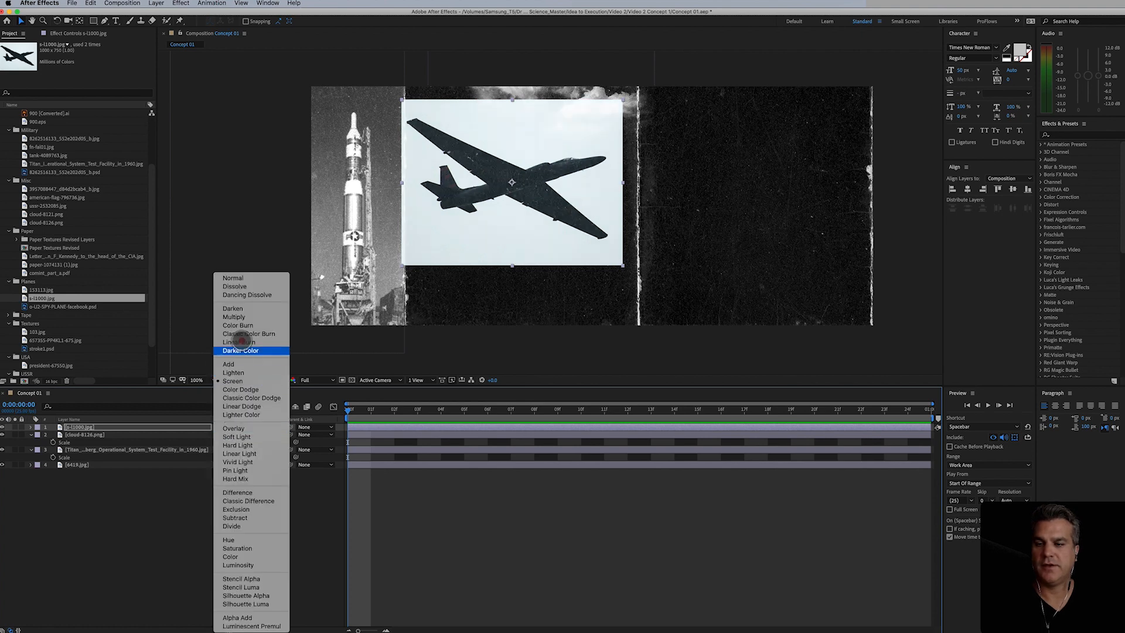
pyautogui.click(241, 317)
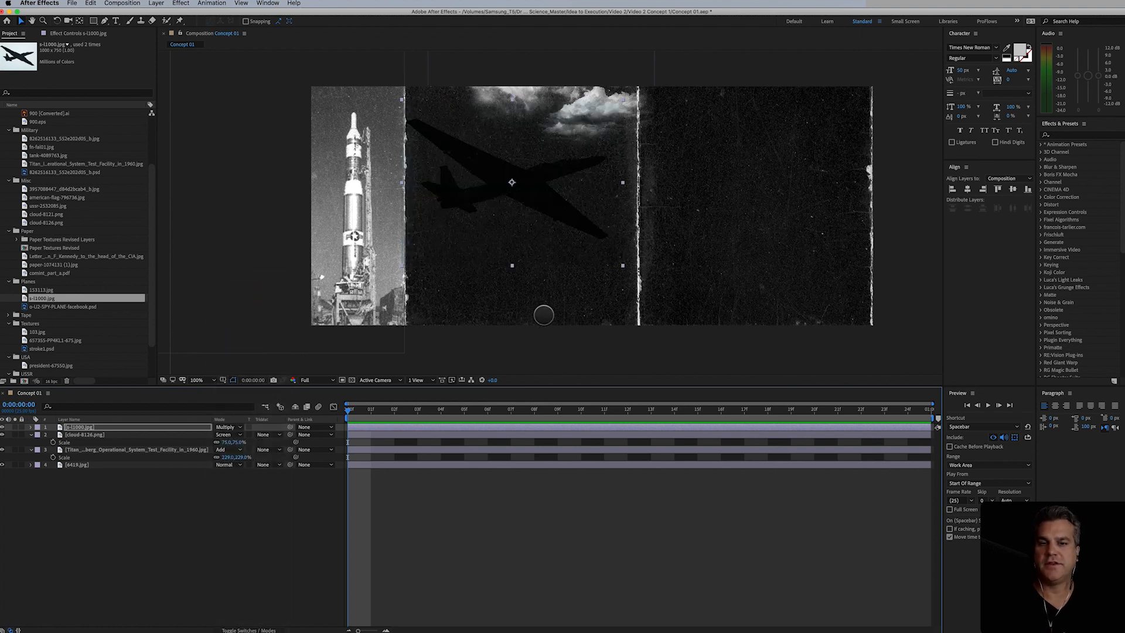
pyautogui.moveTo(564, 213)
pyautogui.mouseDown()
pyautogui.moveTo(572, 202)
pyautogui.moveTo(573, 212)
pyautogui.mouseUp()
pyautogui.click(230, 427)
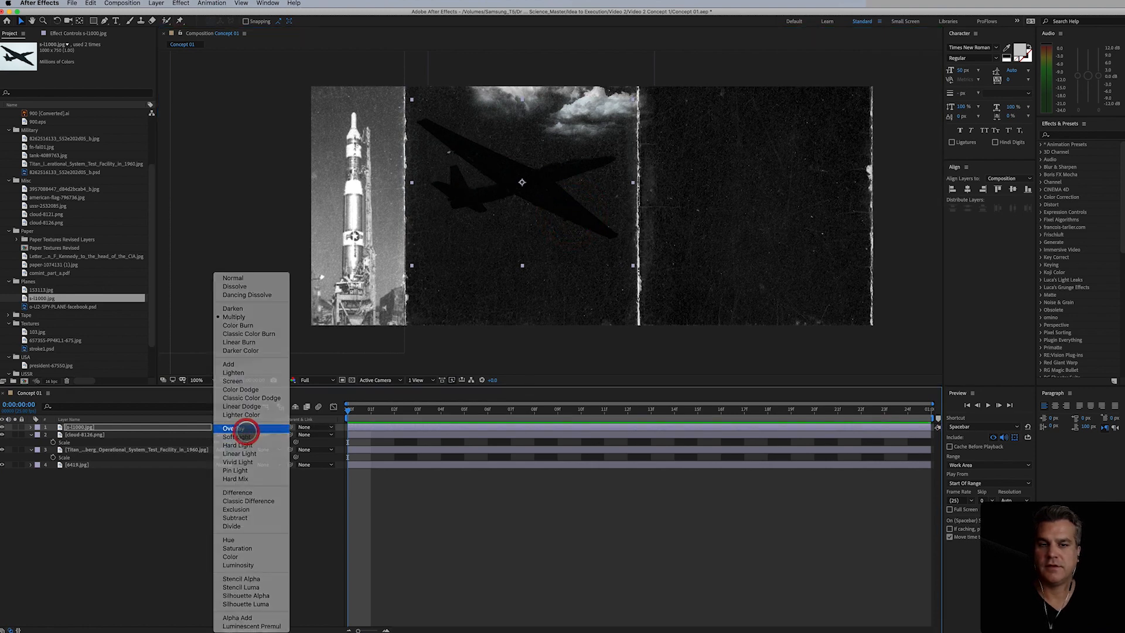
pyautogui.click(244, 429)
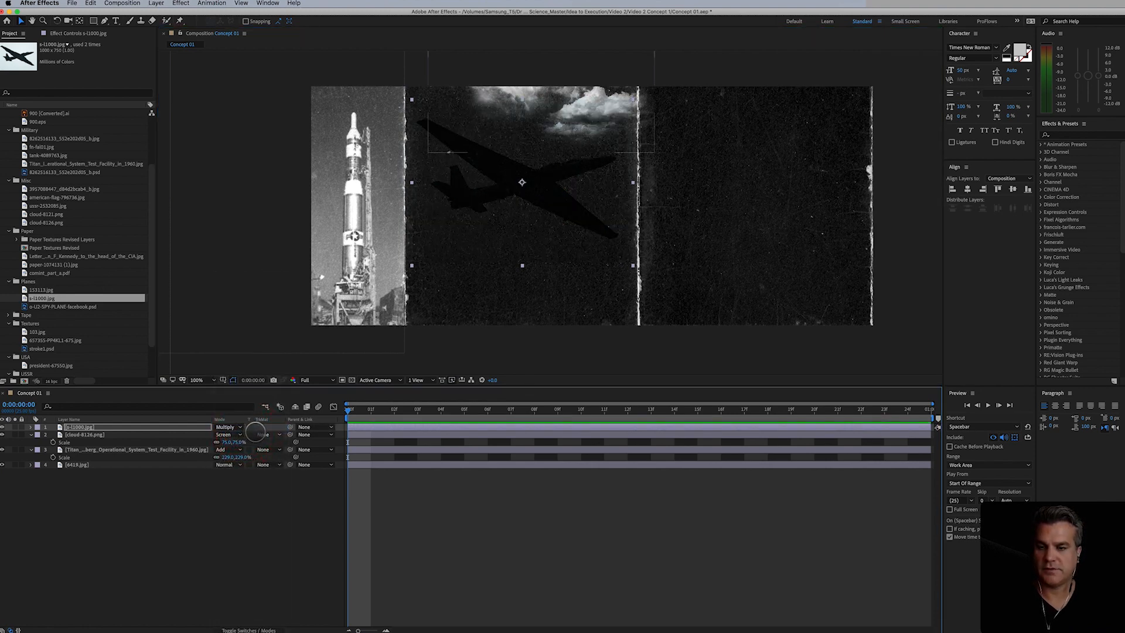
pyautogui.press('super+z')
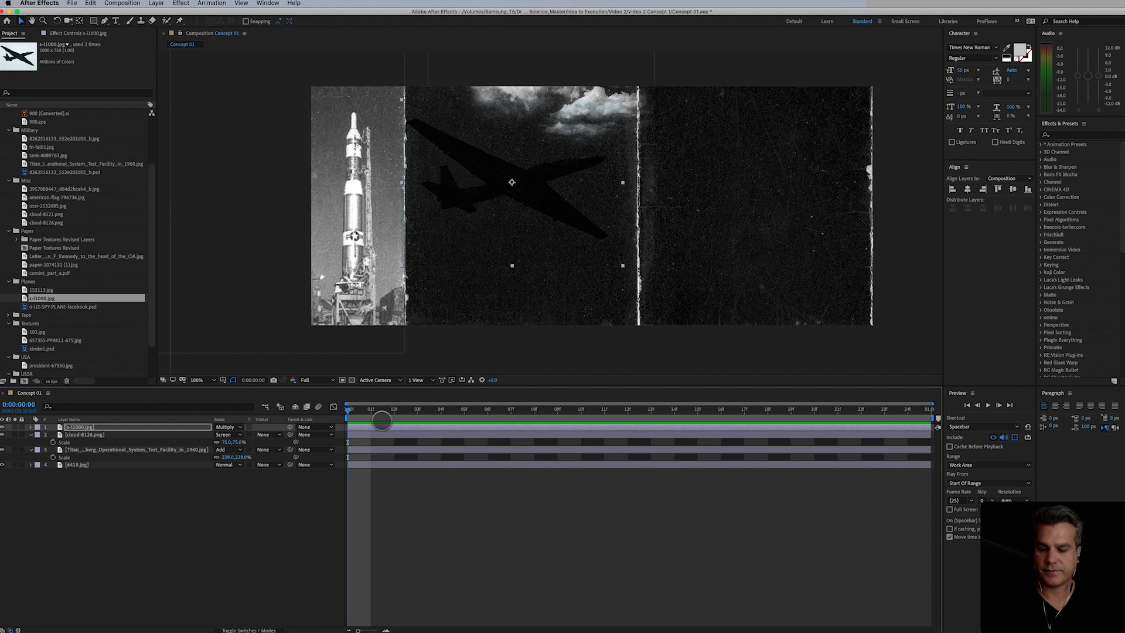
pyautogui.hotkey('shift', 's')
pyautogui.click(241, 435)
pyautogui.moveTo(241, 435); pyautogui.dragTo(225, 435)
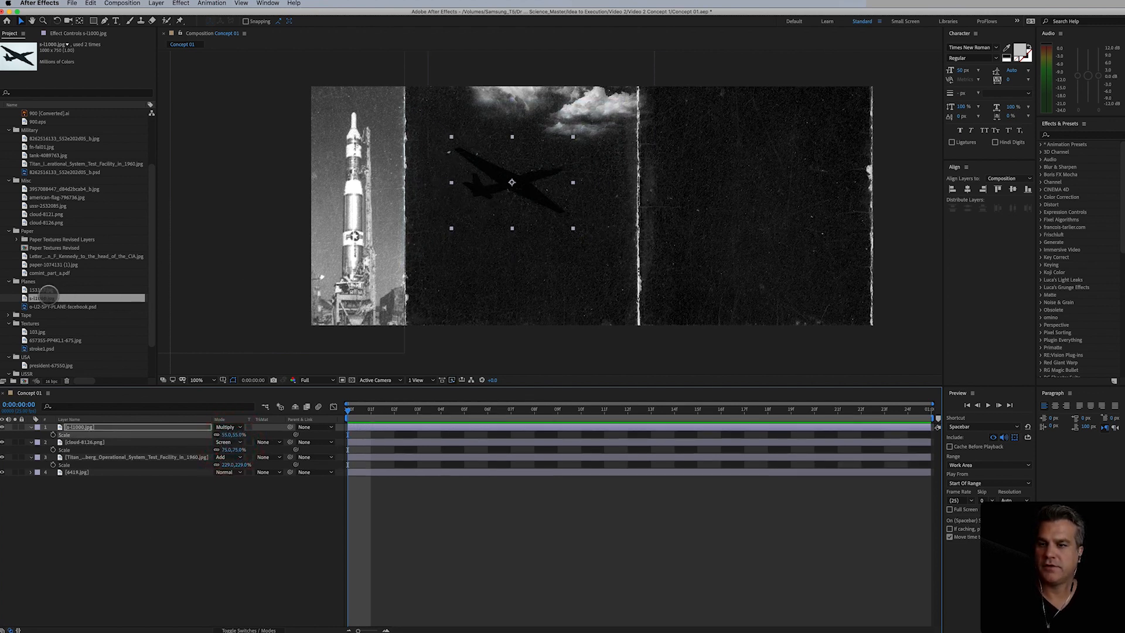
# Step: Replace the plane layer's source with 153113.jpg, keep Multiply, and move the silhouette up slightly
pyautogui.click(45, 290)
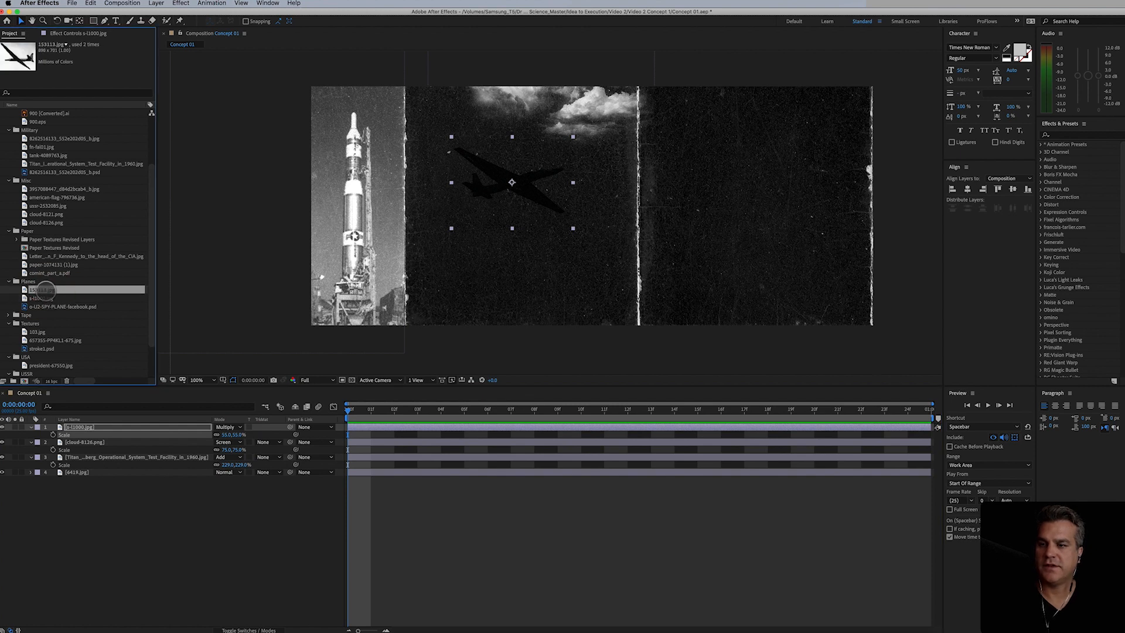
pyautogui.moveTo(45, 290); pyautogui.dragTo(85, 428)
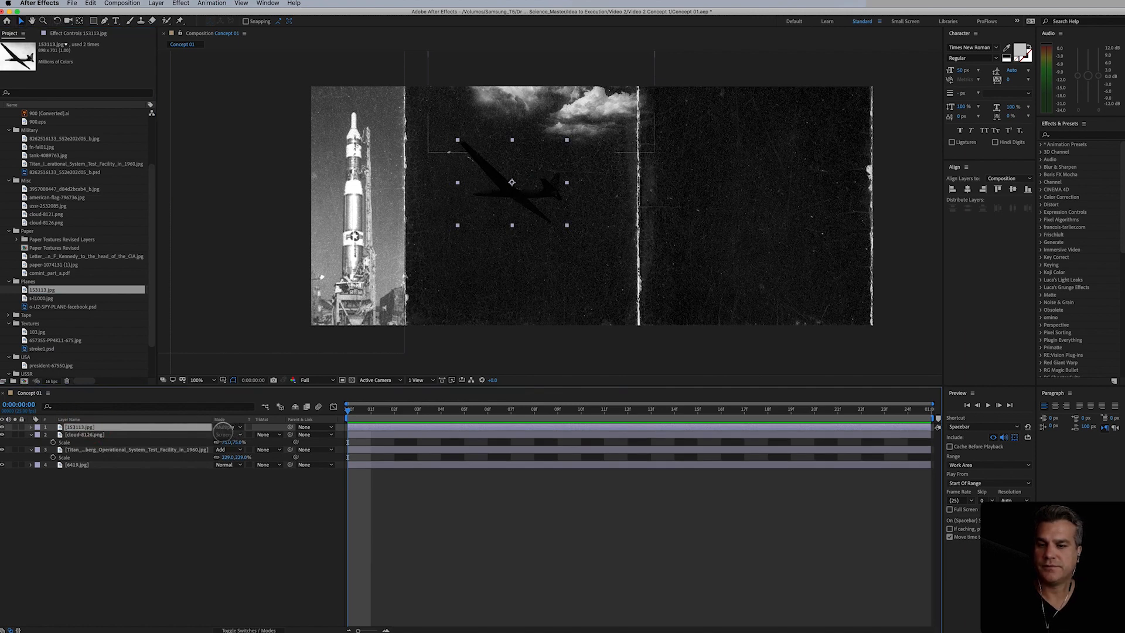
pyautogui.click(142, 429)
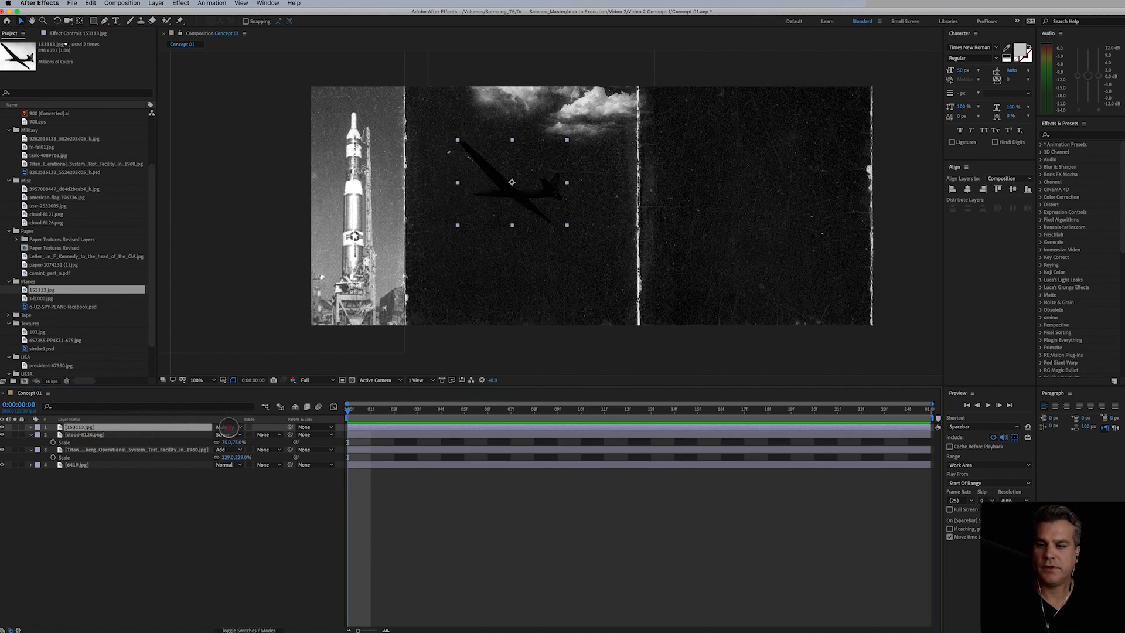
pyautogui.moveTo(228, 427); pyautogui.dragTo(180, 416)
pyautogui.moveTo(156, 459); pyautogui.dragTo(157, 458)
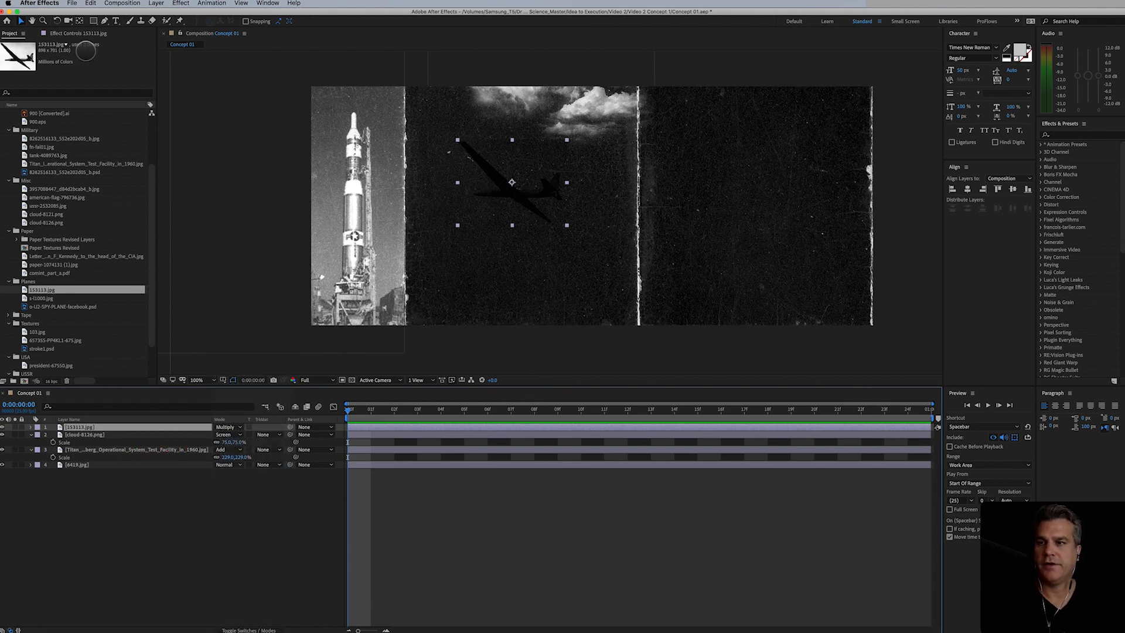
pyautogui.click(86, 51)
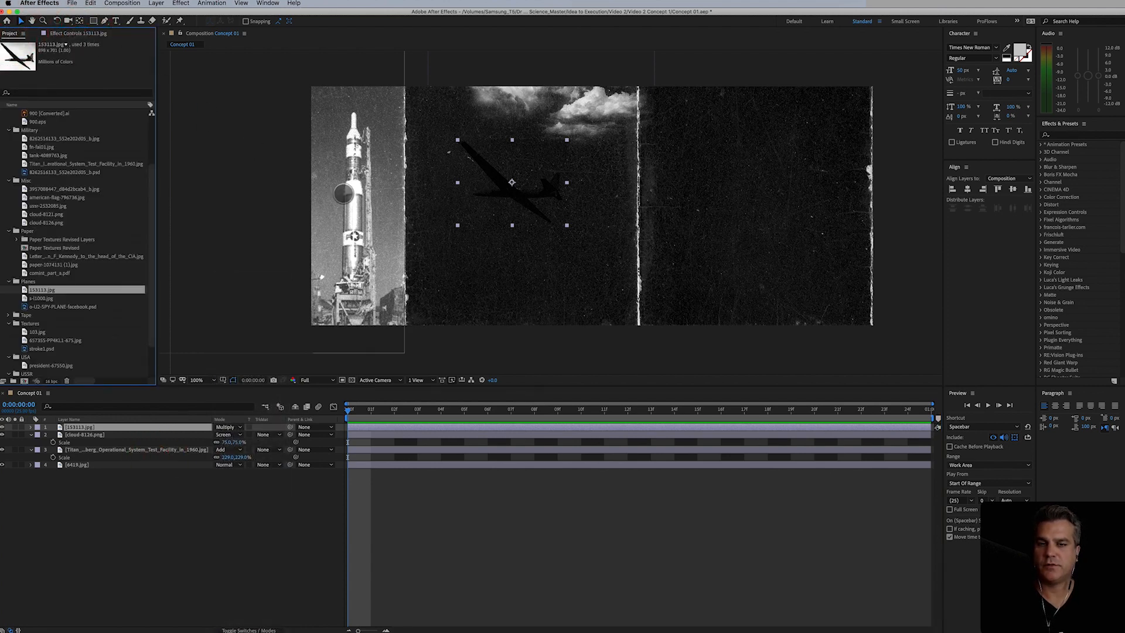
pyautogui.moveTo(522, 196); pyautogui.dragTo(520, 183)
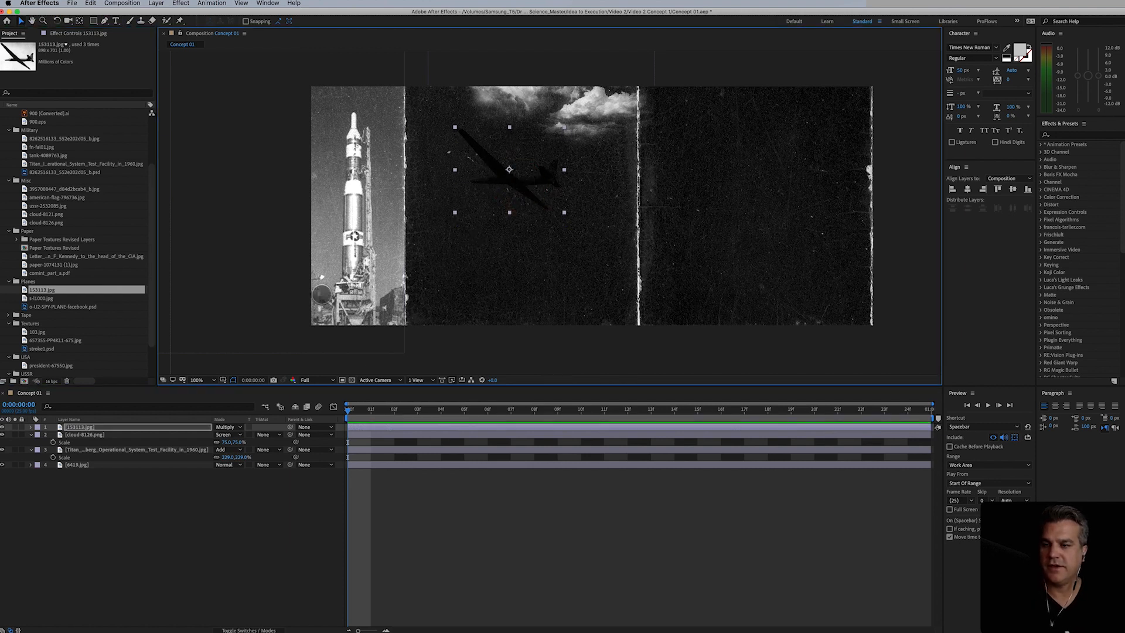
pyautogui.moveTo(149, 320); pyautogui.dragTo(146, 329)
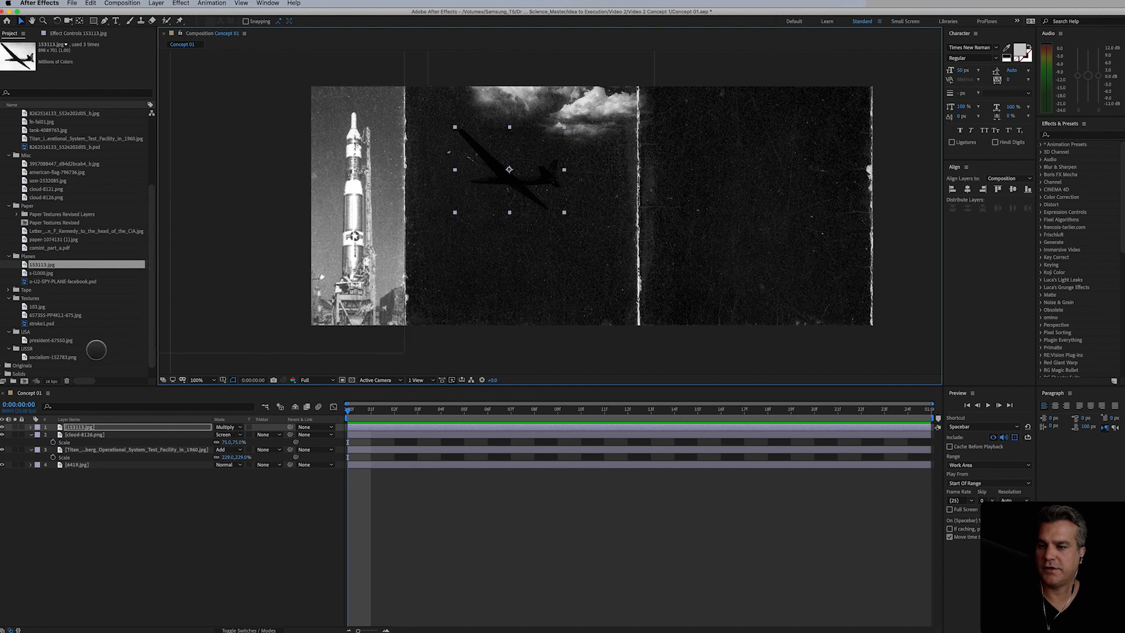
pyautogui.click(48, 339)
# Step: Add the president-67550.jpg portrait, scale it to about 43% and place it in the right panel
pyautogui.moveTo(47, 340); pyautogui.dragTo(733, 282)
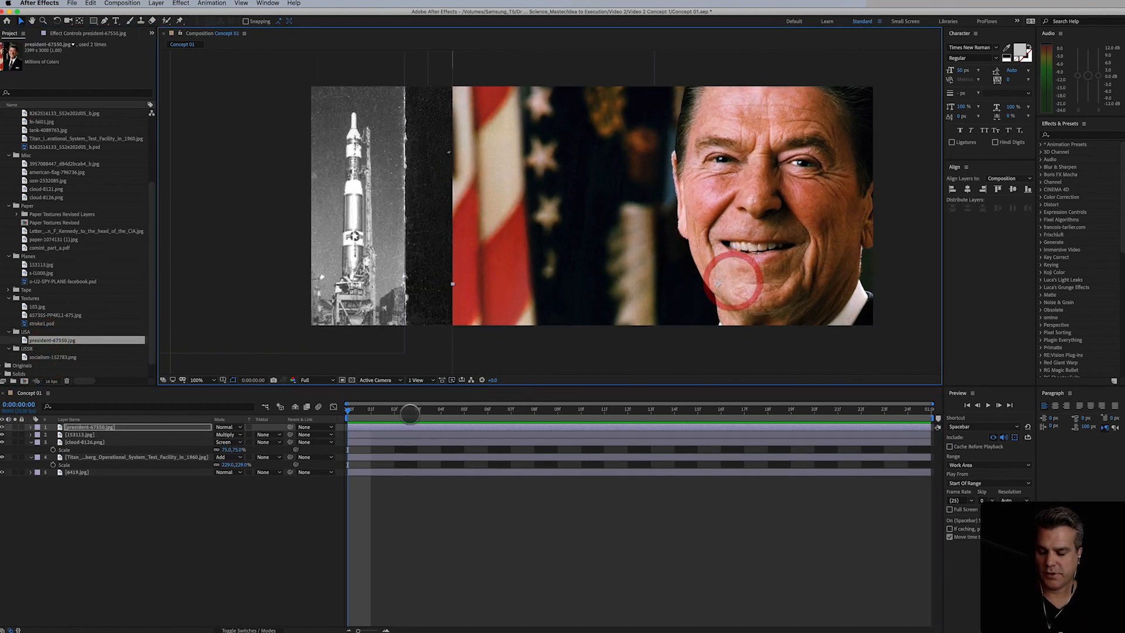
pyautogui.press('s')
pyautogui.moveTo(238, 434)
pyautogui.mouseDown()
pyautogui.moveTo(222, 448)
pyautogui.moveTo(226, 435)
pyautogui.mouseUp()
pyautogui.moveTo(695, 262); pyautogui.dragTo(725, 192)
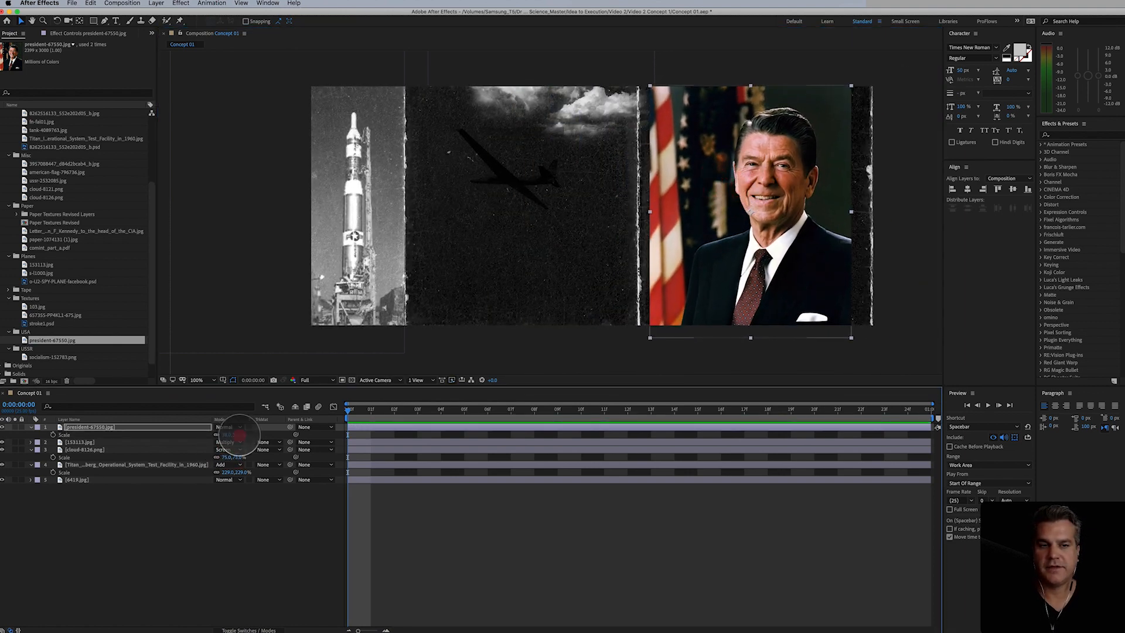
pyautogui.moveTo(237, 435); pyautogui.dragTo(241, 434)
pyautogui.moveTo(706, 307); pyautogui.dragTo(710, 311)
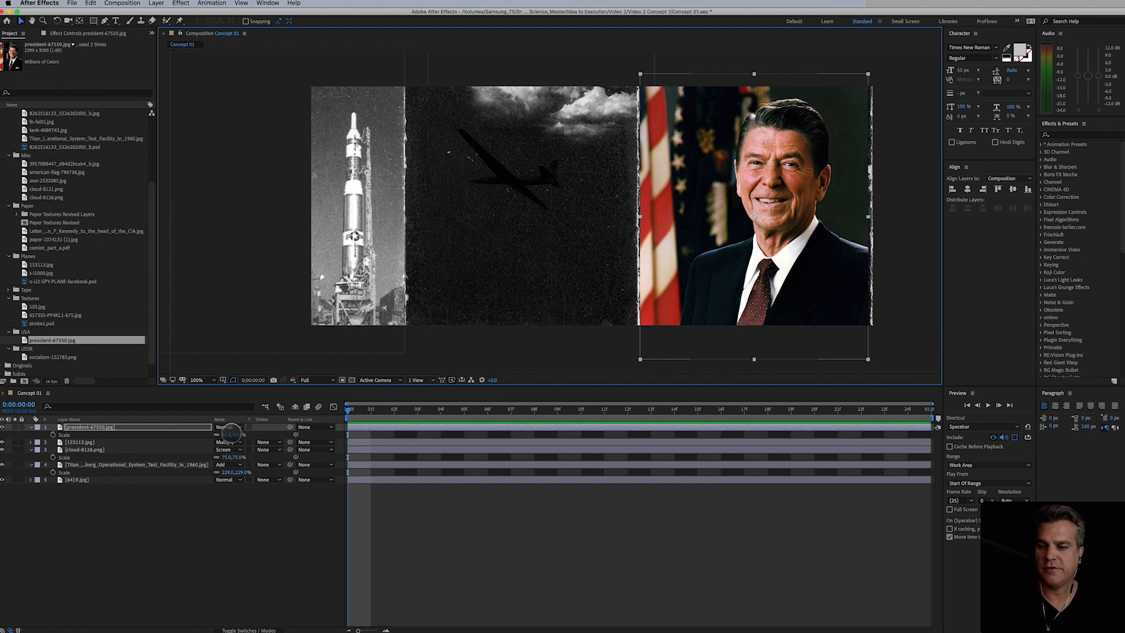
# Step: Try Overlay and Soft Light on the portrait, settling on Hard Light blending
pyautogui.click(230, 428)
pyautogui.click(242, 426)
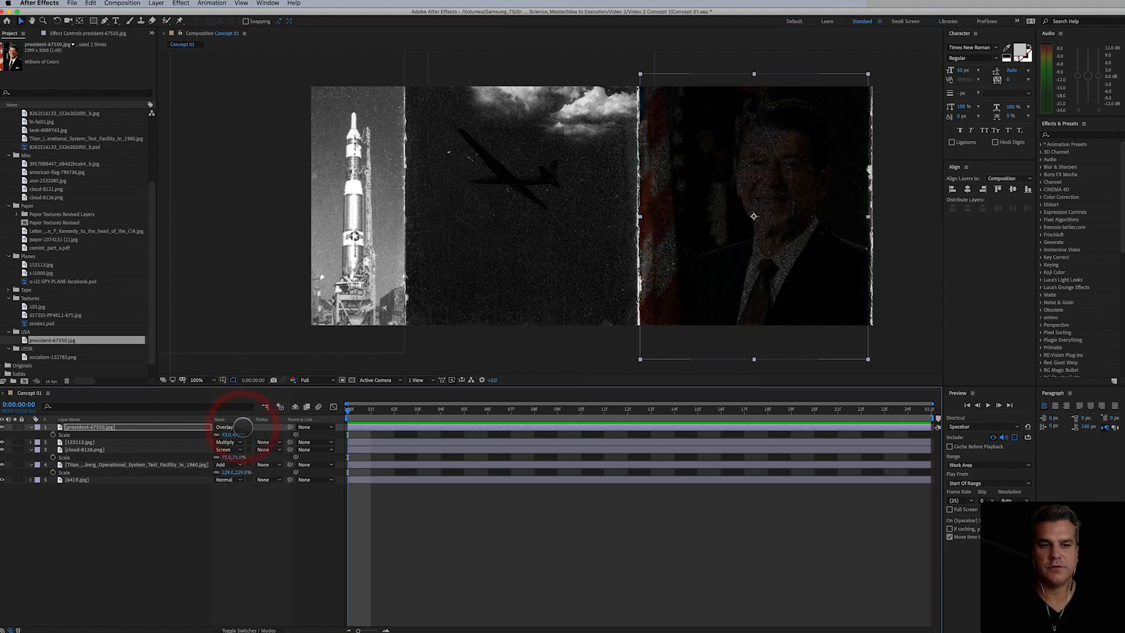
pyautogui.click(232, 427)
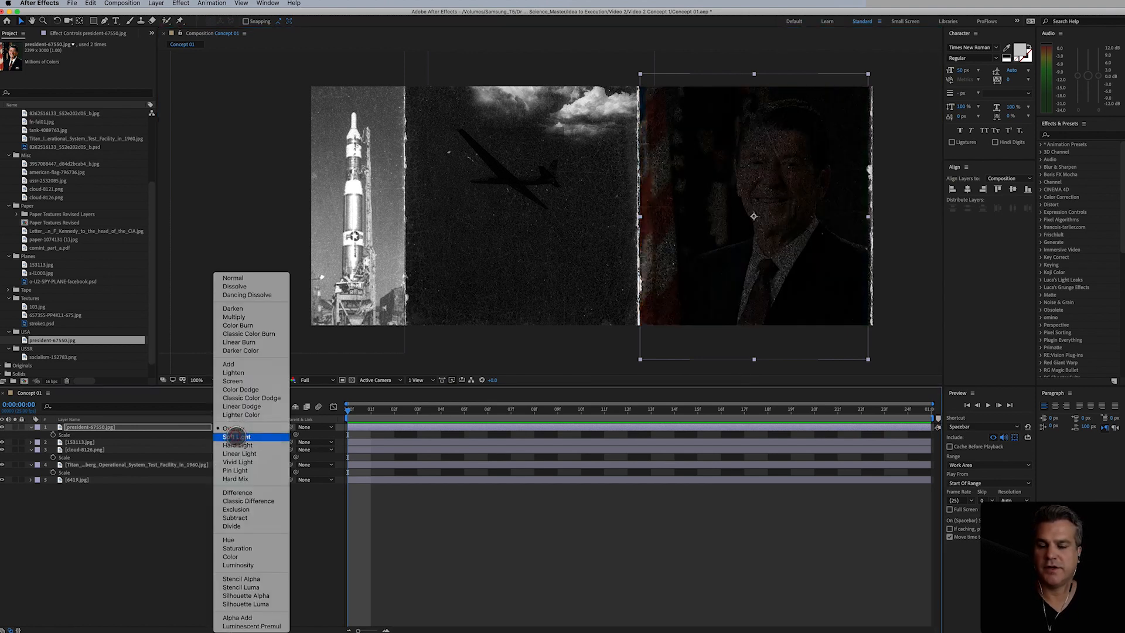
pyautogui.click(234, 434)
pyautogui.click(232, 427)
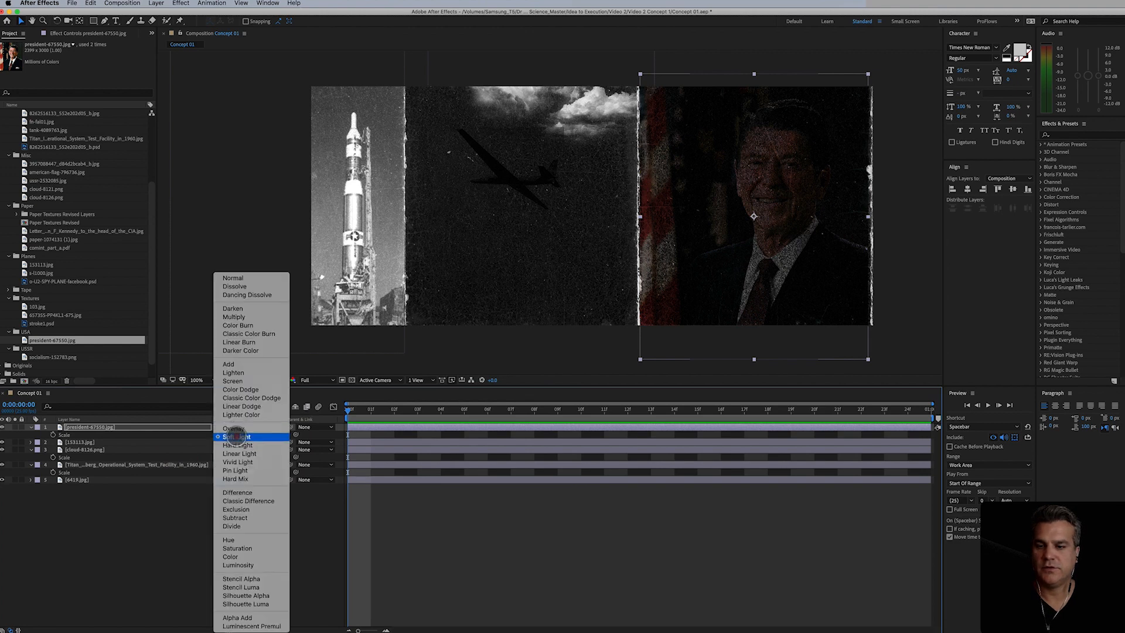
pyautogui.click(235, 442)
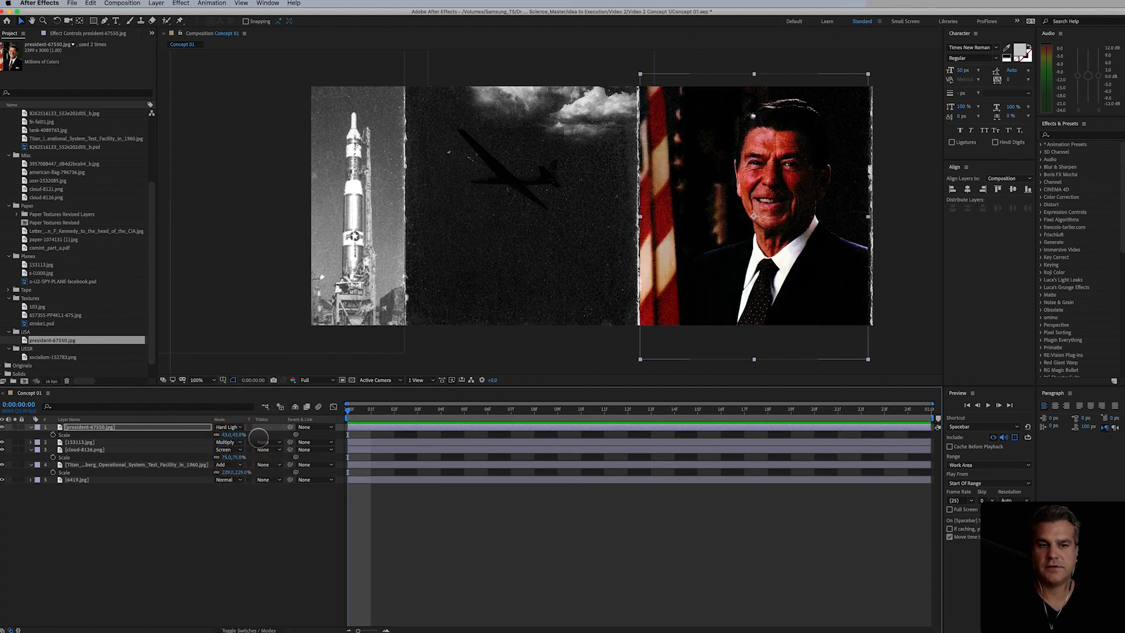
# Step: Hide and lock the president layer, then collapse the Scale properties of layers 1, 3 and 4
pyautogui.click(163, 428)
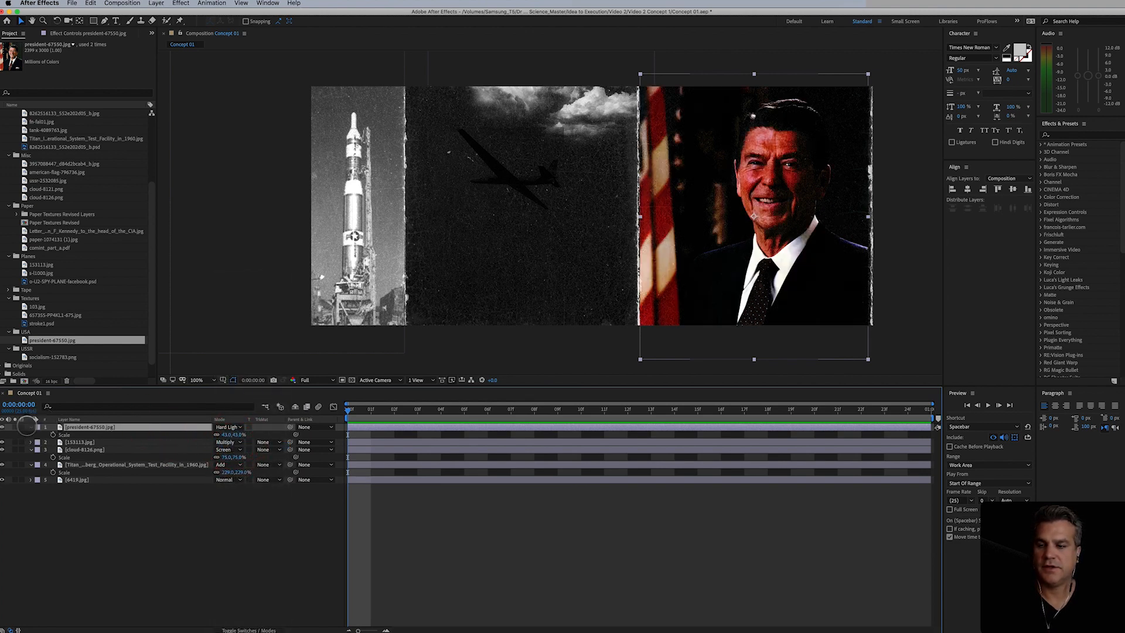
pyautogui.click(7, 427)
pyautogui.click(3, 427)
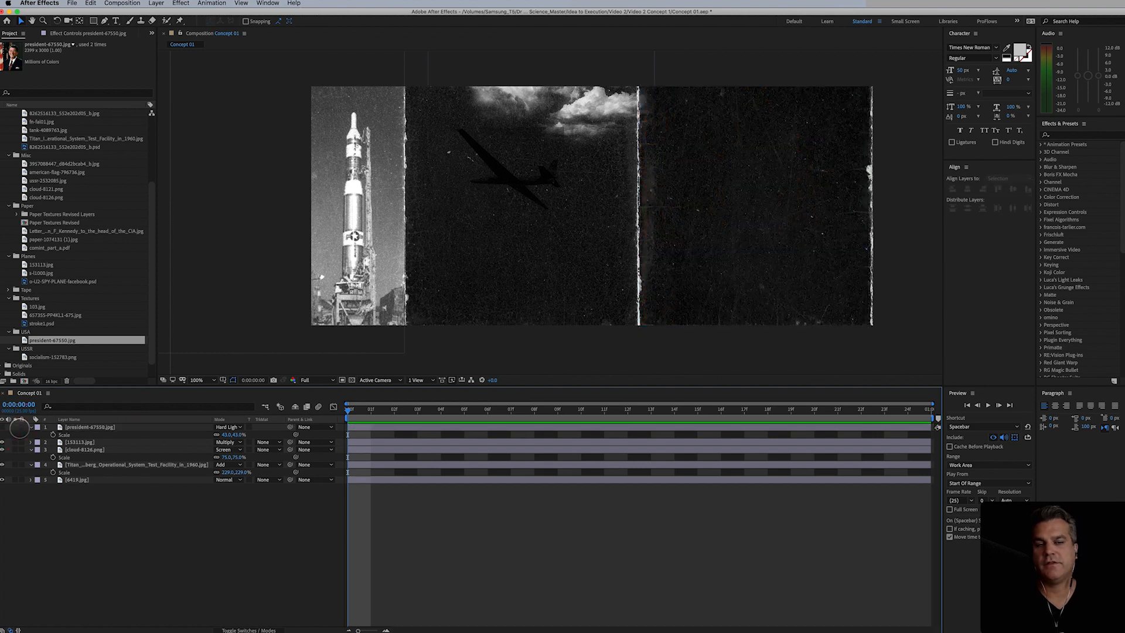
pyautogui.click(3, 427)
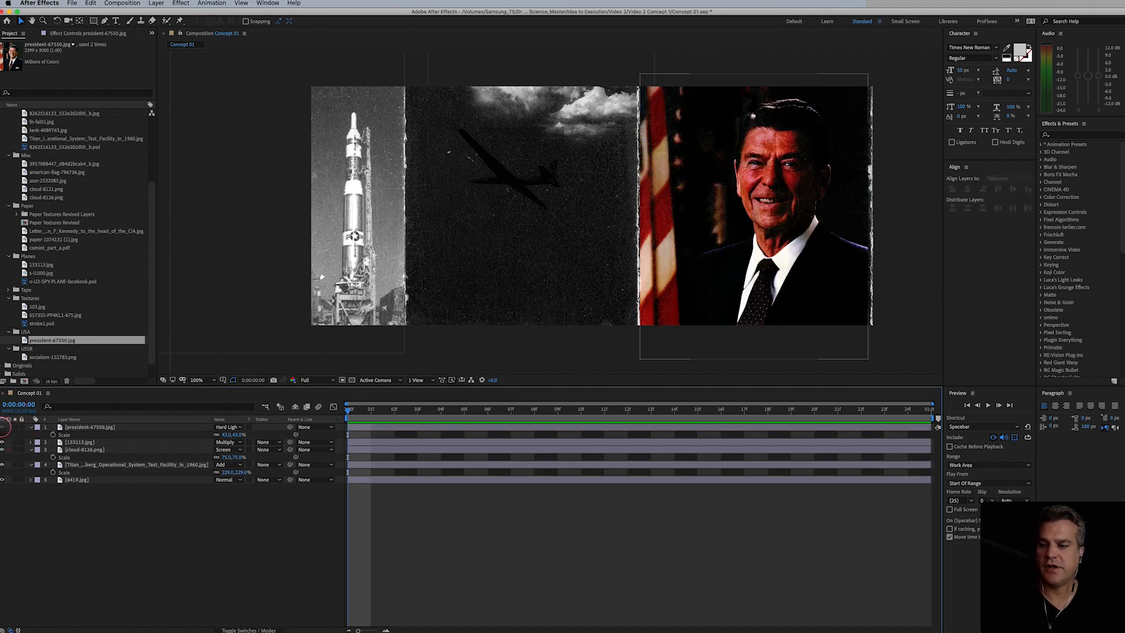
pyautogui.click(3, 427)
pyautogui.click(22, 427)
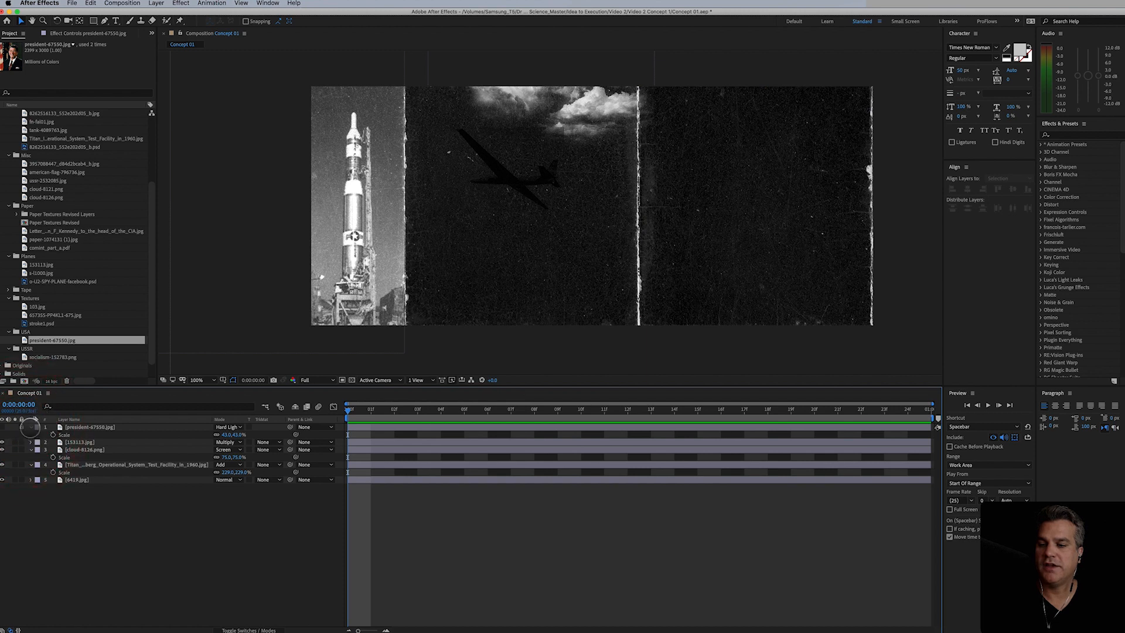
pyautogui.click(31, 428)
pyautogui.click(31, 442)
pyautogui.click(30, 450)
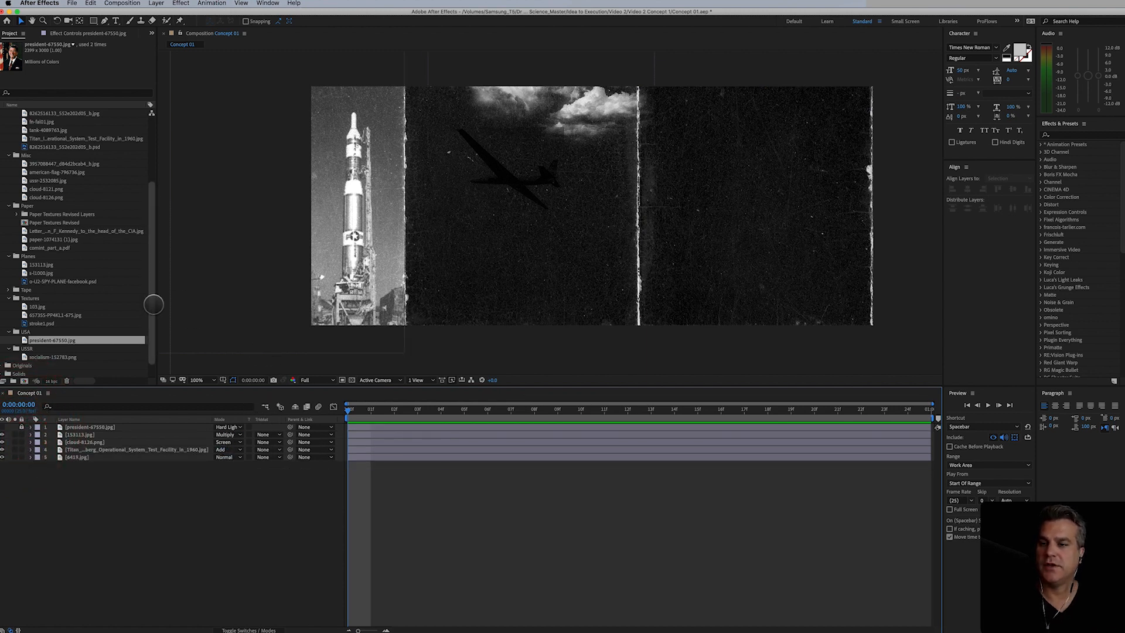
# Step: Open the Tape folder and add Tape.Sheet.png to the composition
pyautogui.moveTo(150, 314); pyautogui.dragTo(153, 324)
pyautogui.click(61, 339)
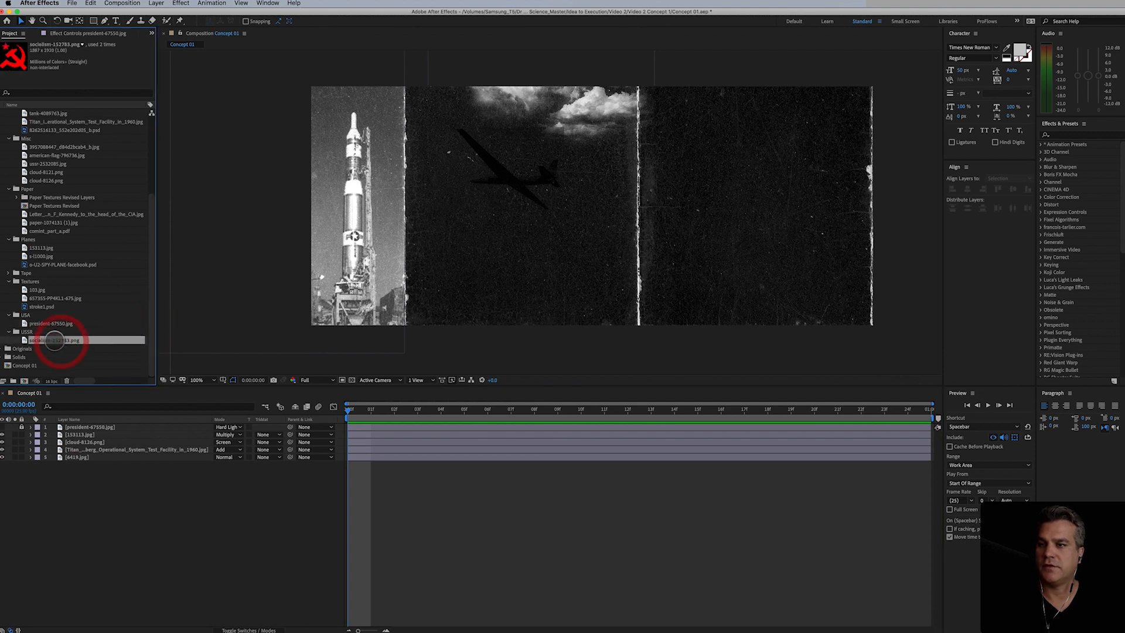
pyautogui.click(42, 306)
pyautogui.click(39, 289)
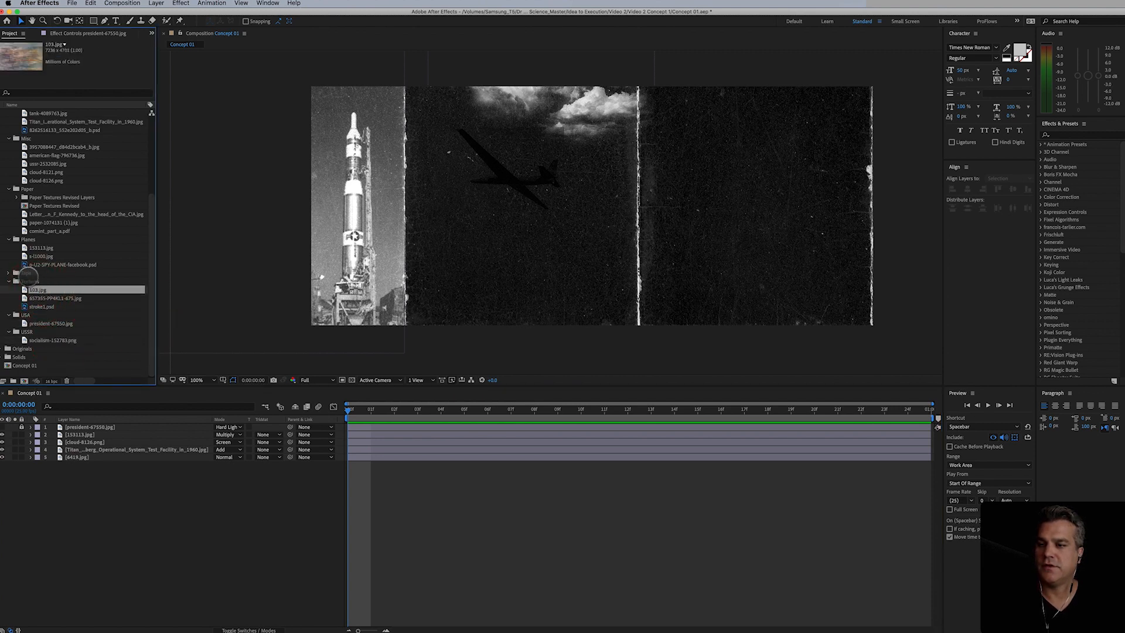
pyautogui.click(8, 273)
pyautogui.click(37, 281)
pyautogui.click(44, 290)
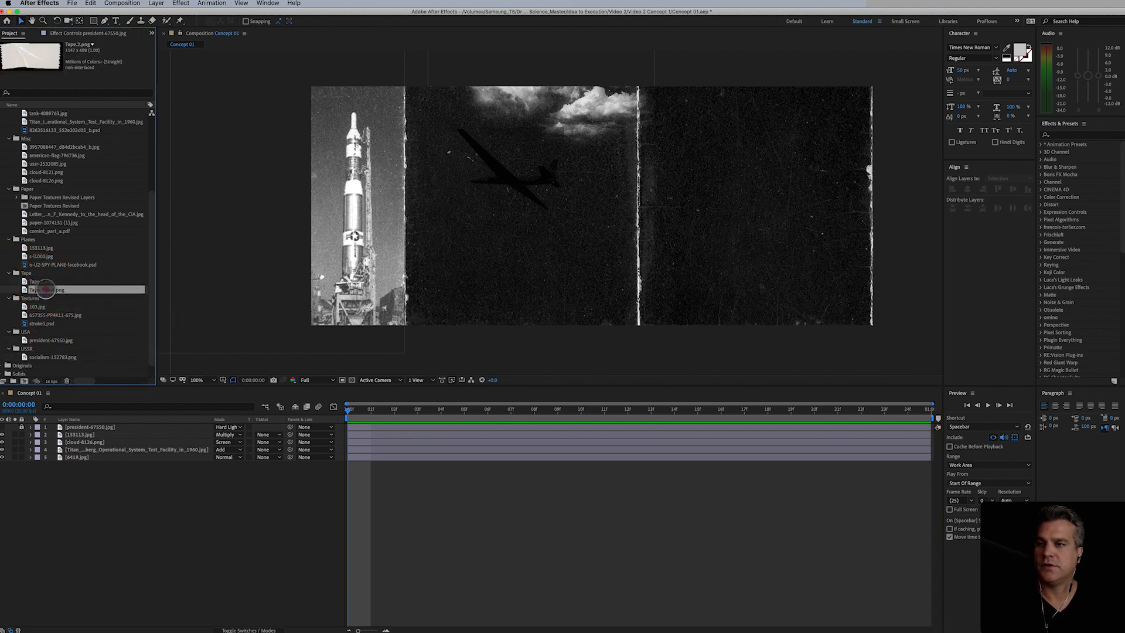
pyautogui.moveTo(44, 290); pyautogui.dragTo(528, 165)
# Step: Draw a closed Pen mask around a single tape strip on the sheet
pyautogui.moveTo(539, 207); pyautogui.dragTo(499, 212)
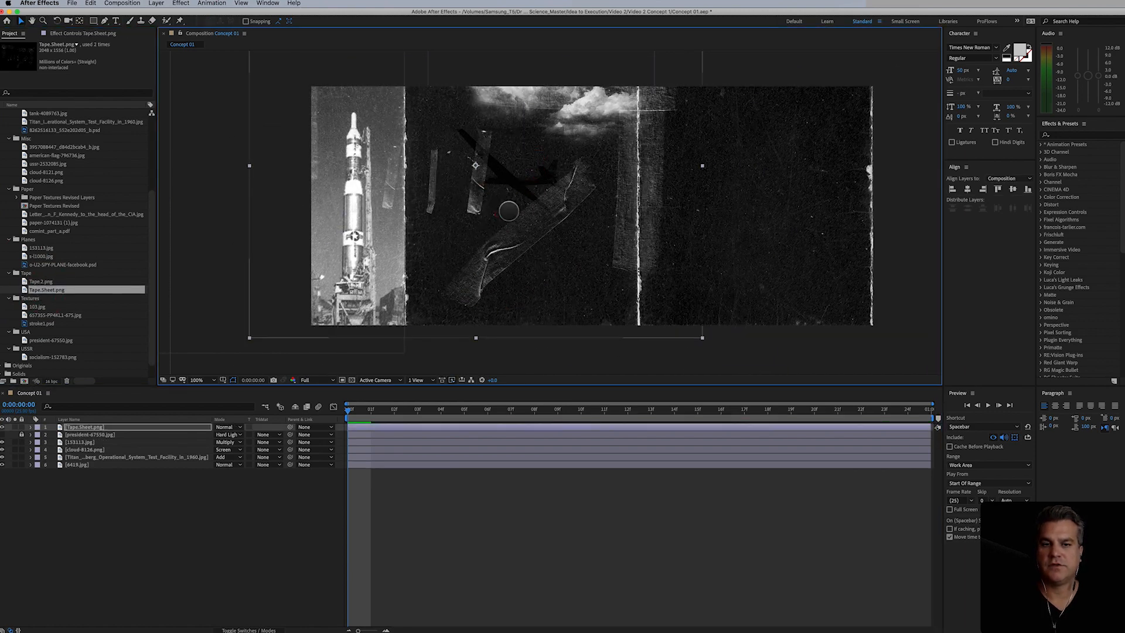
pyautogui.click(104, 21)
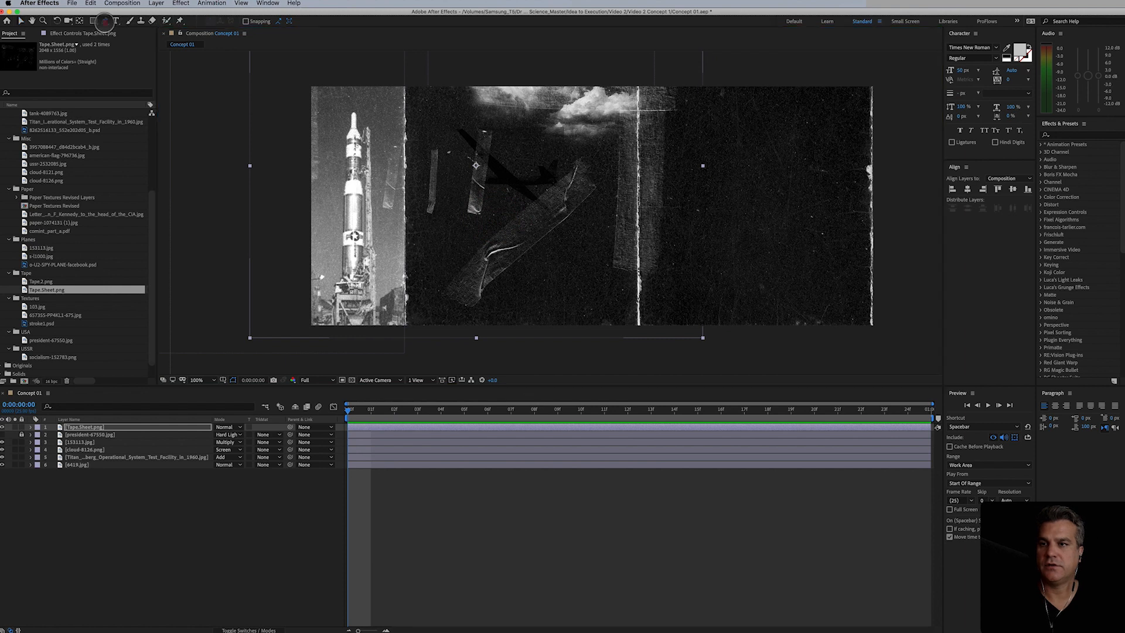
pyautogui.click(425, 292)
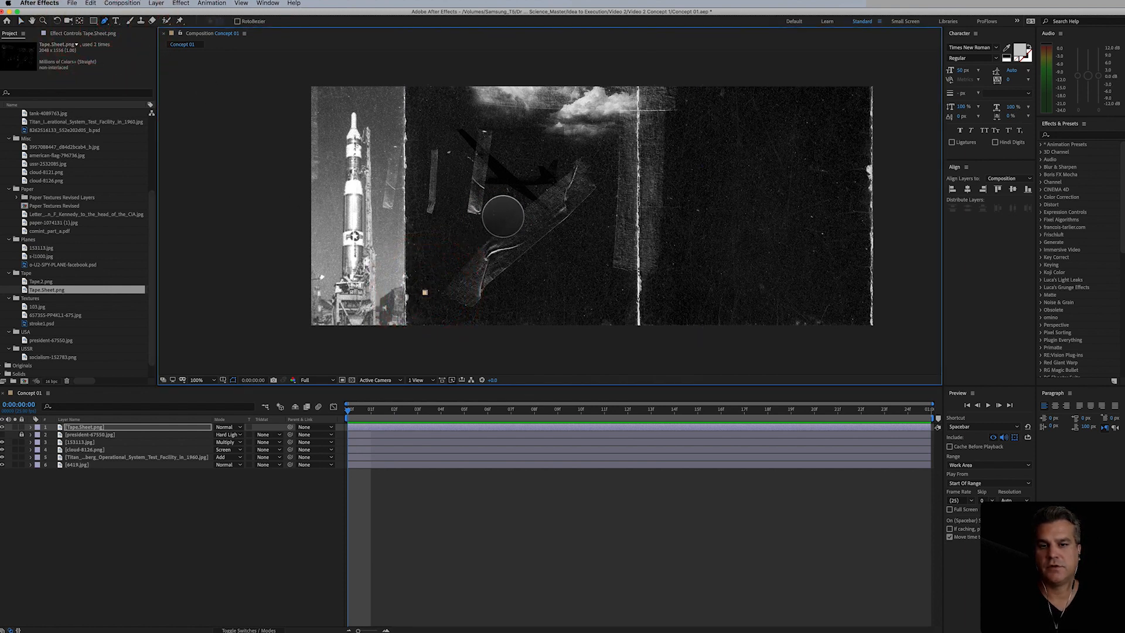
pyautogui.moveTo(505, 213); pyautogui.dragTo(570, 147)
pyautogui.click(606, 161)
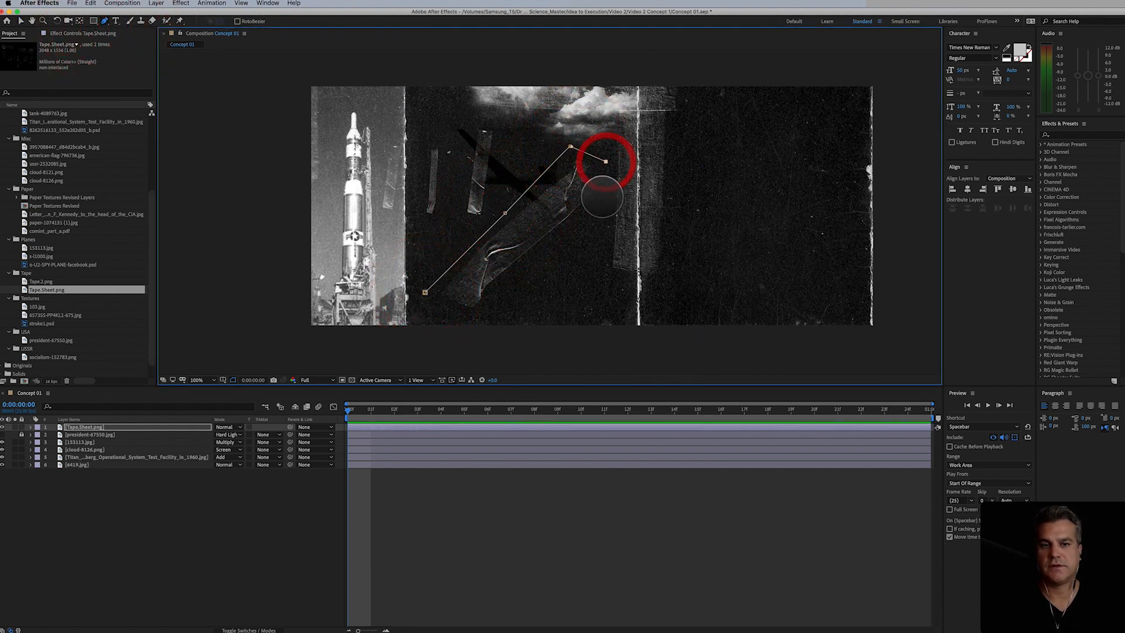
pyautogui.click(602, 209)
pyautogui.click(466, 323)
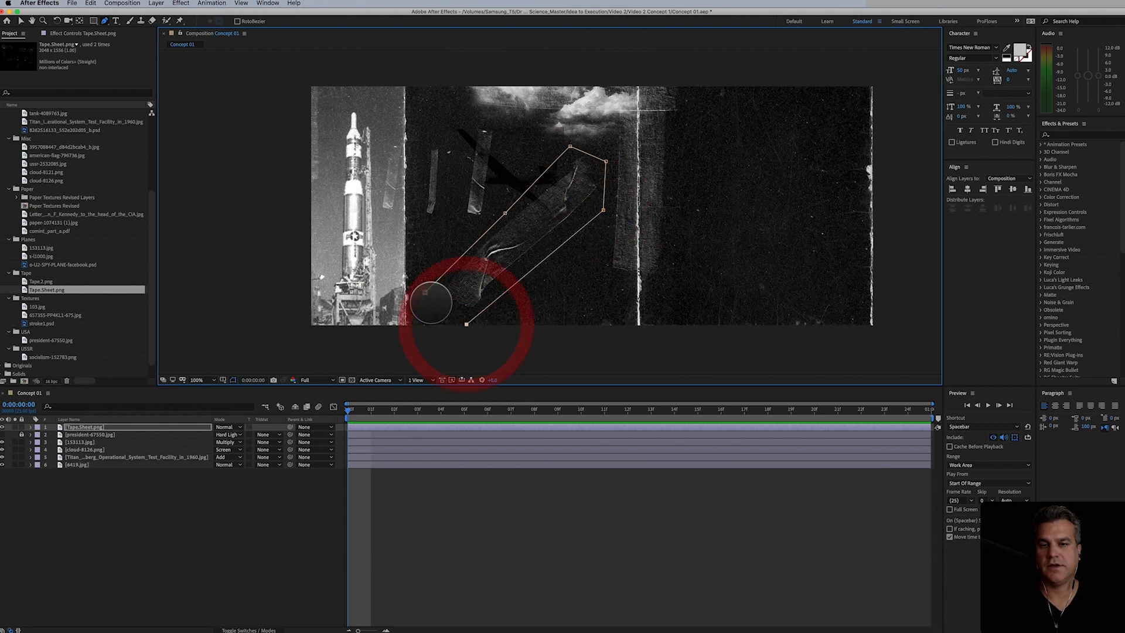
pyautogui.click(425, 291)
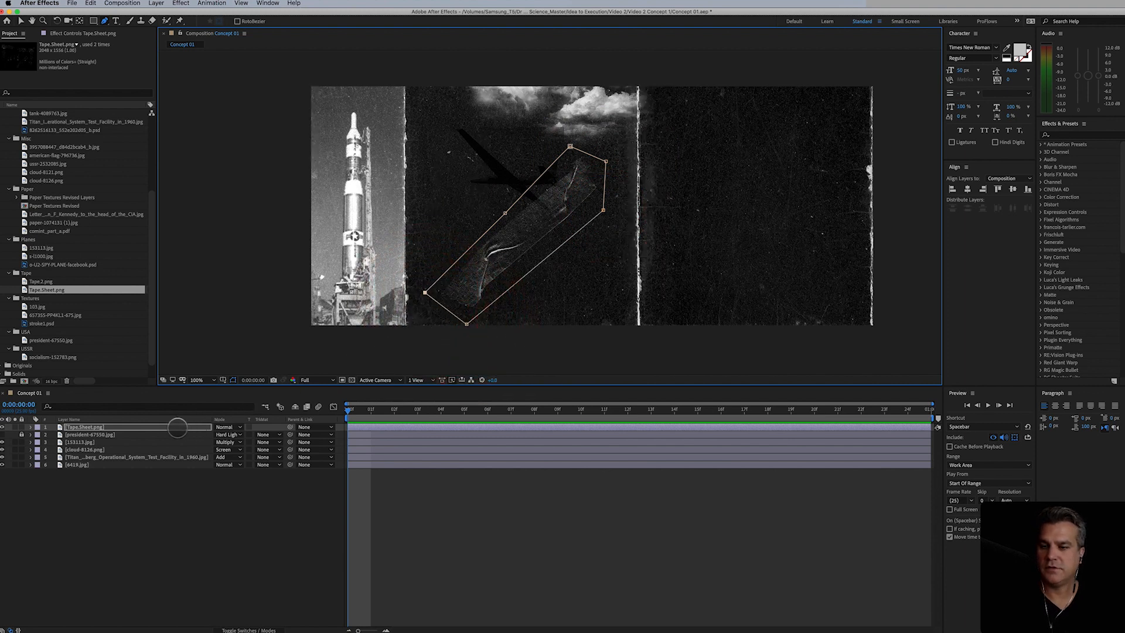
pyautogui.click(178, 428)
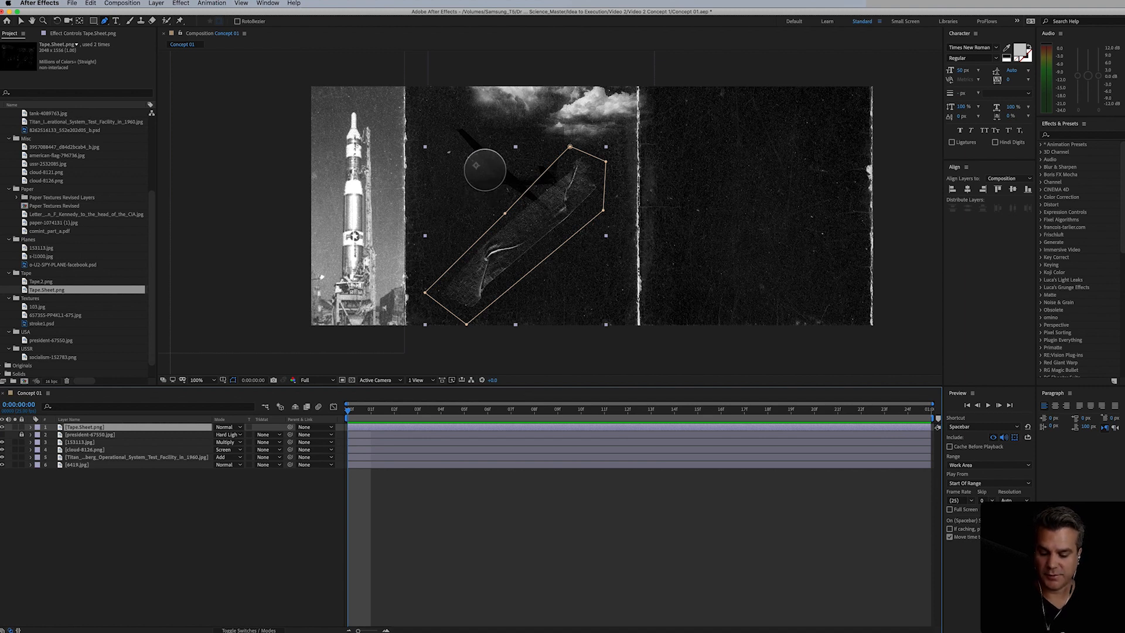
pyautogui.press('v')
# Step: Centre the tape layer's anchor on the strip, rotate it level and shift it to the lower middle
pyautogui.click(476, 166)
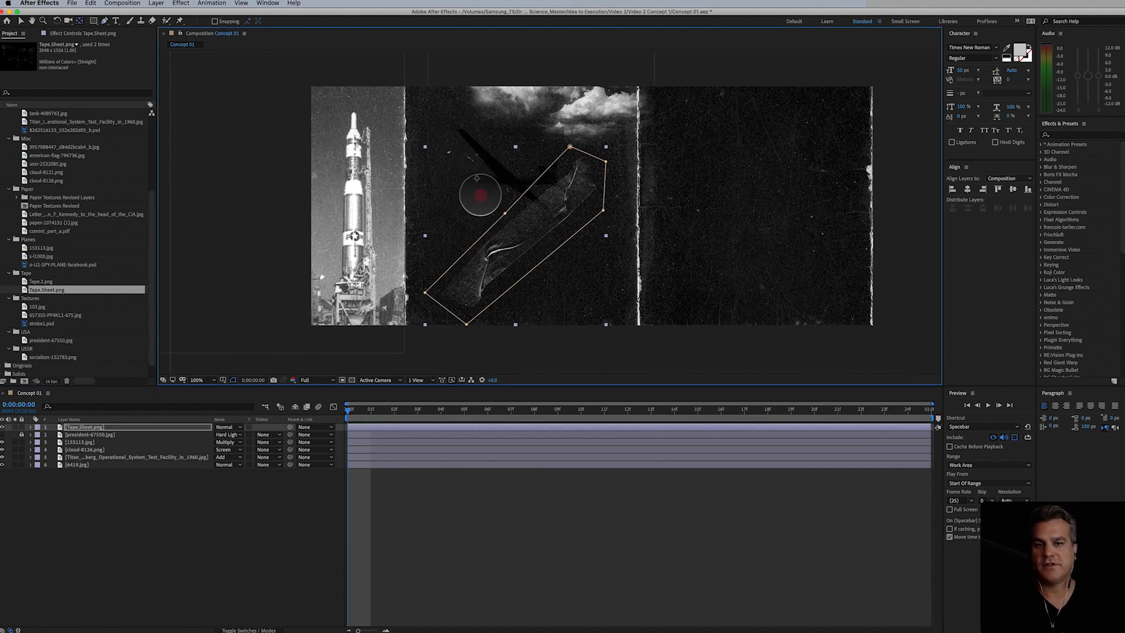
pyautogui.moveTo(510, 236)
pyautogui.mouseDown()
pyautogui.moveTo(520, 242)
pyautogui.moveTo(523, 232)
pyautogui.mouseUp()
pyautogui.click(516, 225)
pyautogui.press('r')
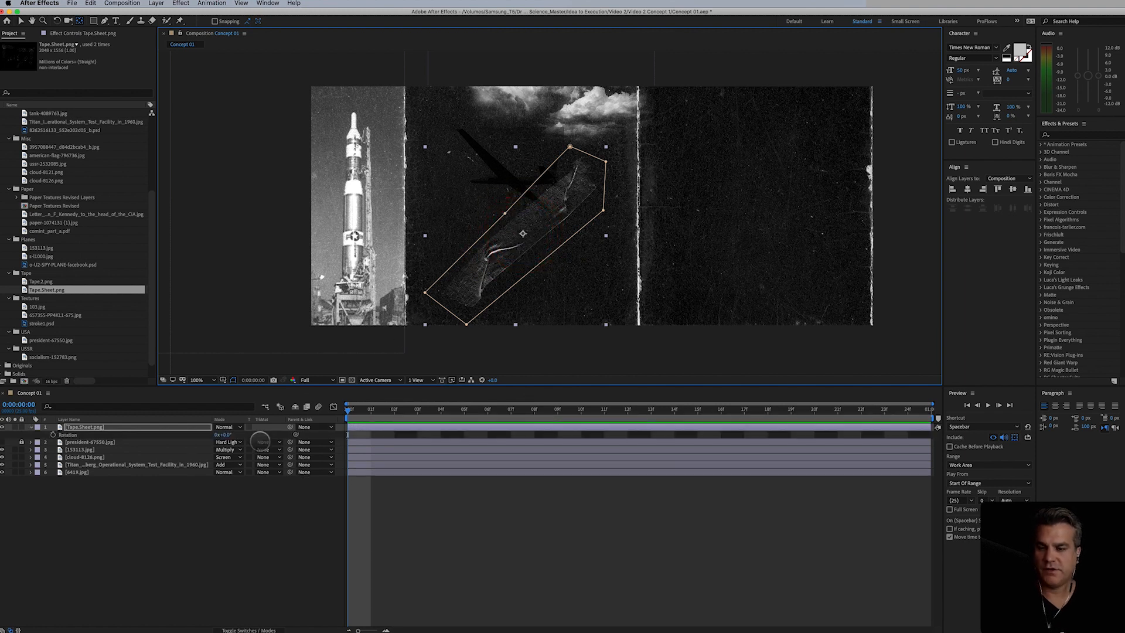
pyautogui.moveTo(227, 434); pyautogui.dragTo(239, 432)
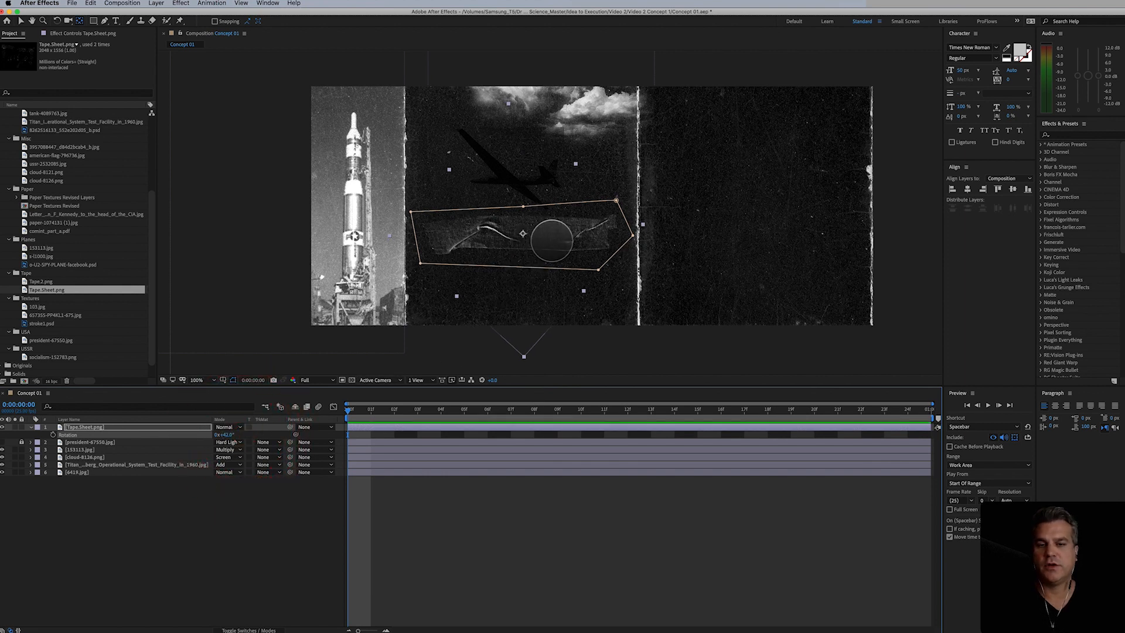
pyautogui.moveTo(549, 238); pyautogui.dragTo(557, 268)
pyautogui.press('v')
pyautogui.click(500, 543)
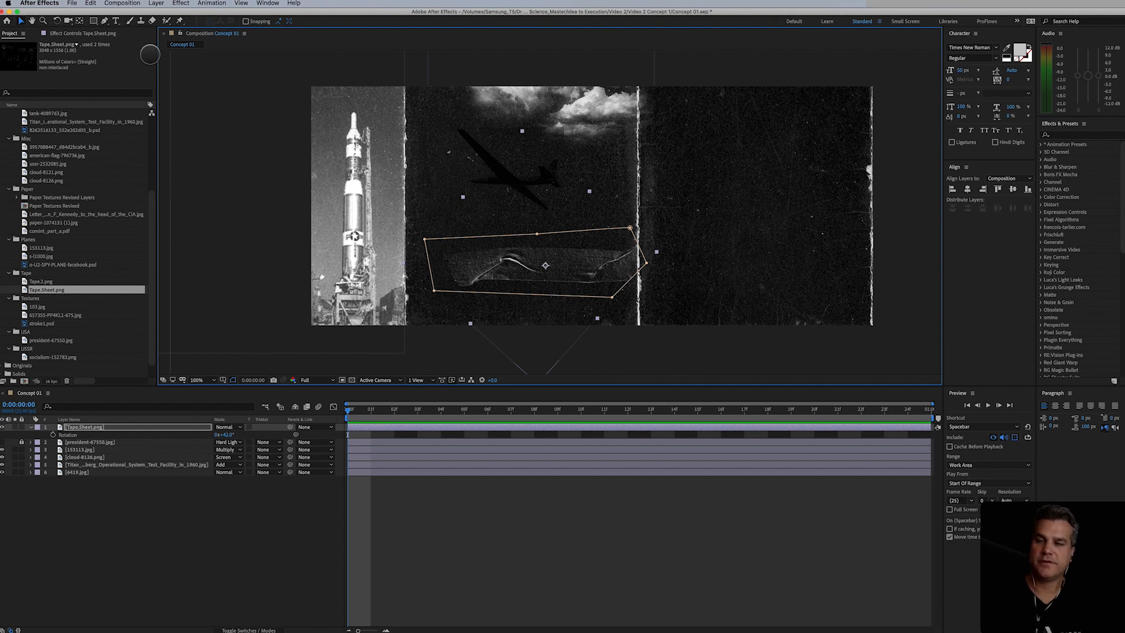
pyautogui.click(115, 21)
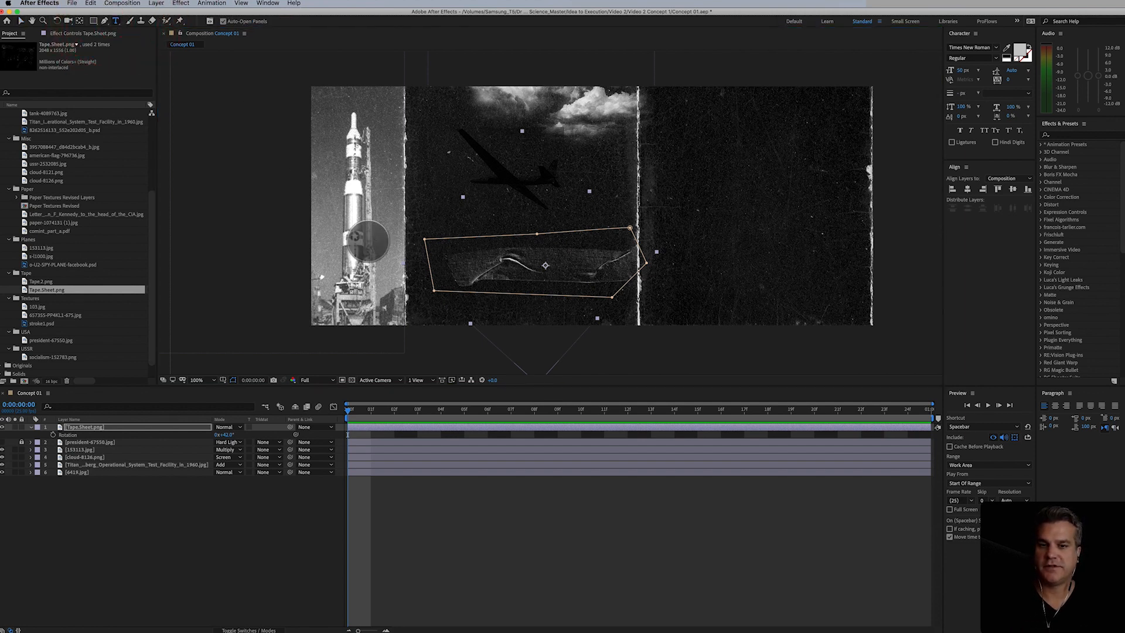
# Step: Type an EDITOR title and position it on the tape strip
pyautogui.click(476, 267)
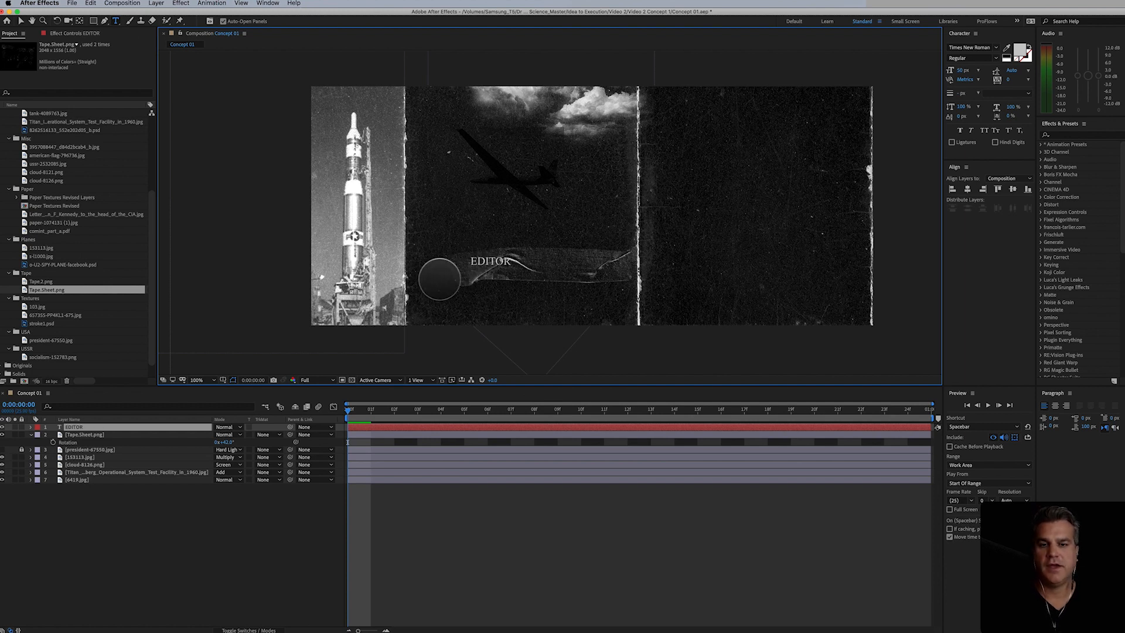
pyautogui.click(21, 21)
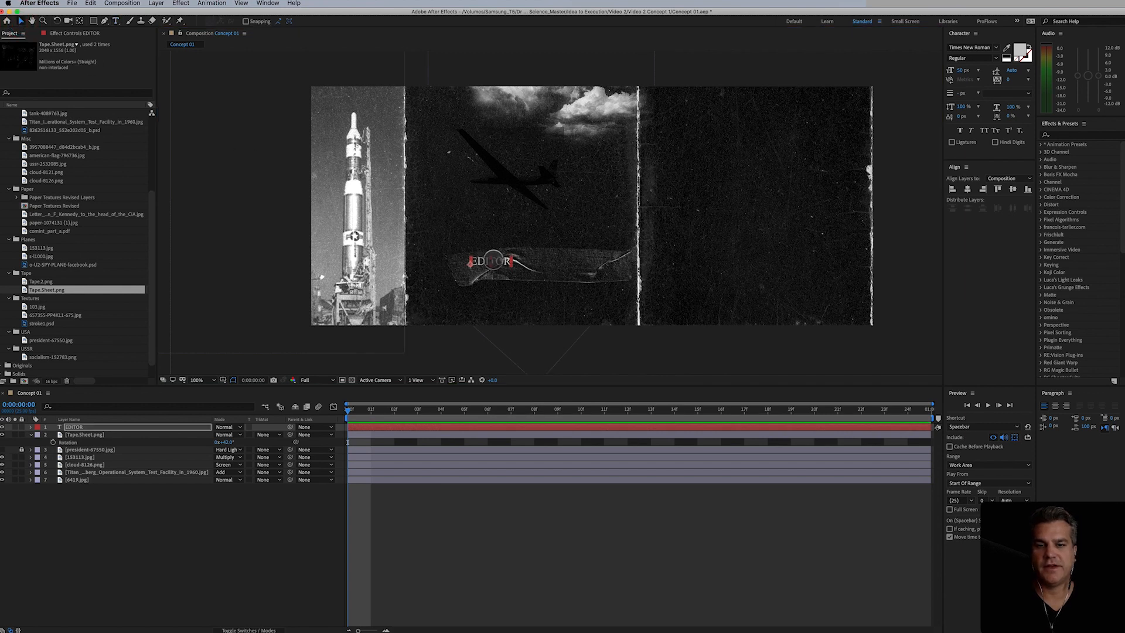
pyautogui.moveTo(477, 254); pyautogui.dragTo(550, 269)
# Step: Duplicate the EDITOR layer and start retyping the copy as the editor's name
pyautogui.press('super+d')
pyautogui.doubleClick(549, 269)
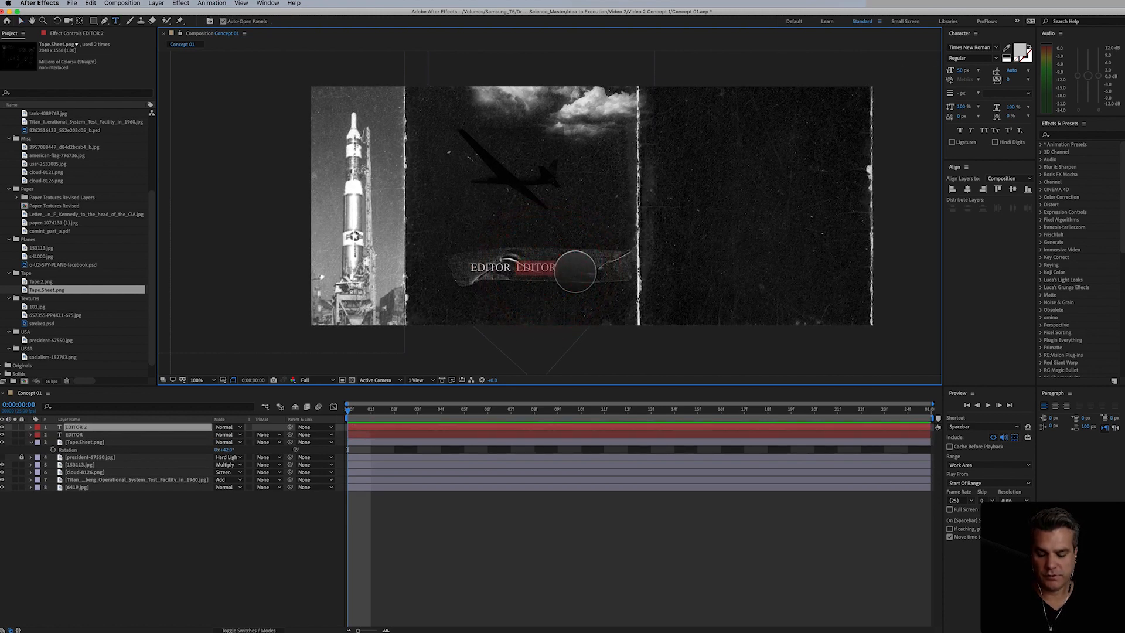
pyautogui.write('JOSH APPLE')
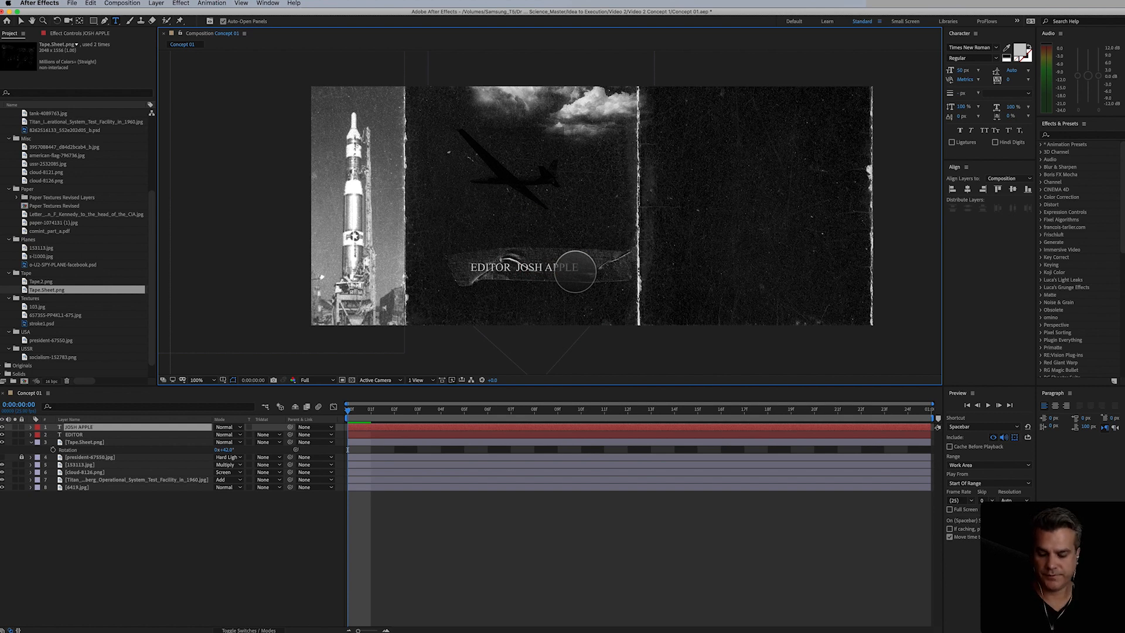
pyautogui.press('super+a')
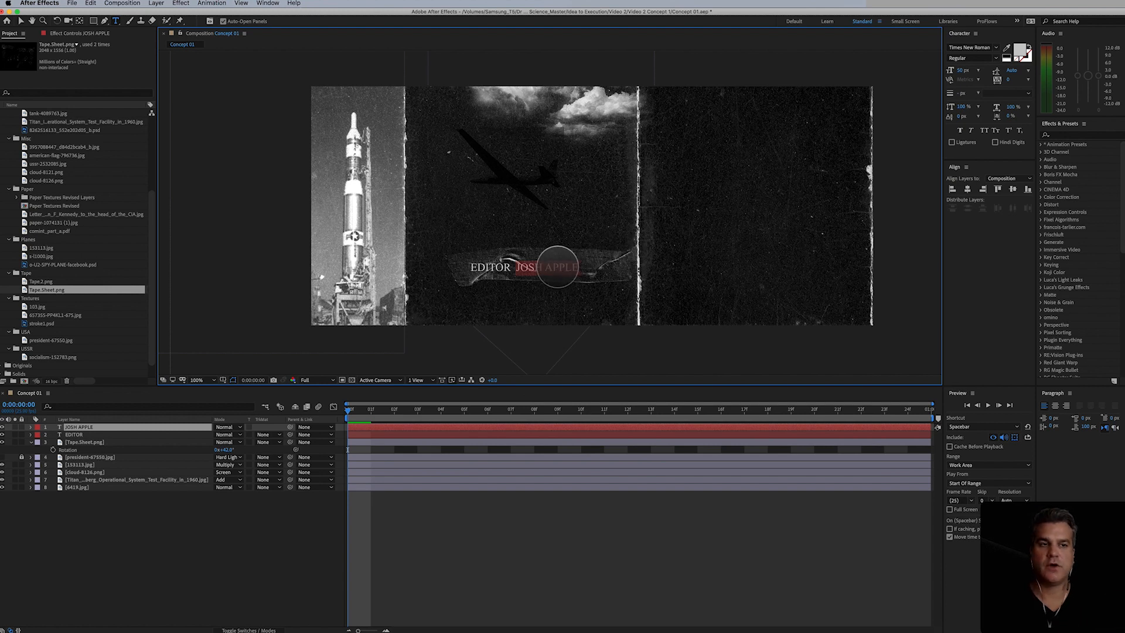
# Step: Set the name's font size to 100 px and shift both credit texts left on the tape
pyautogui.click(962, 70)
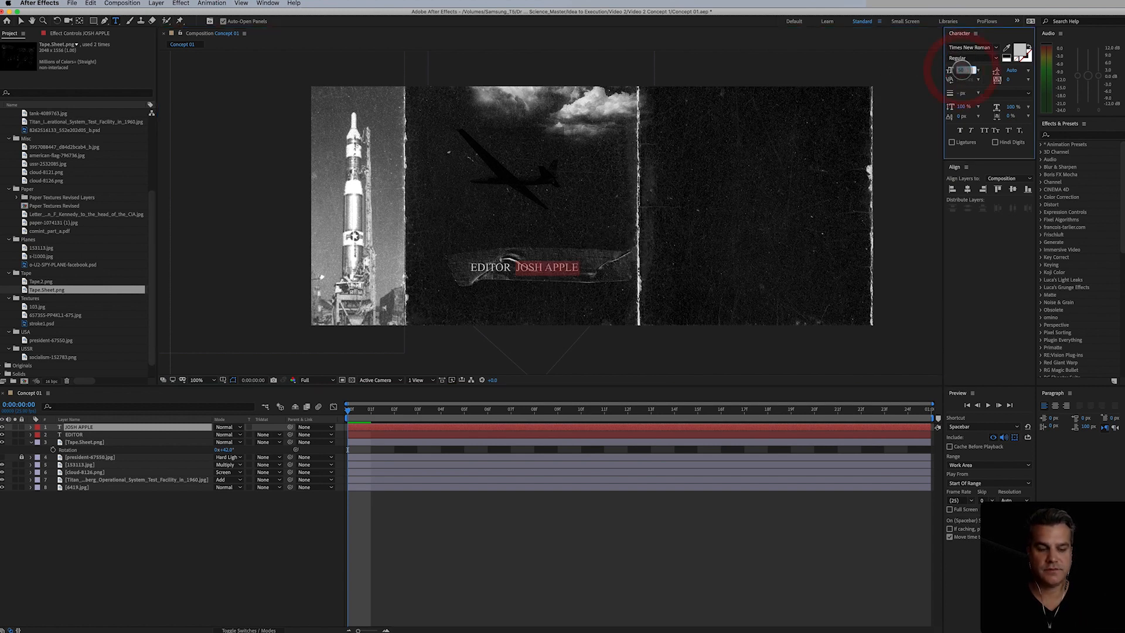
pyautogui.write('100')
pyautogui.press('Return')
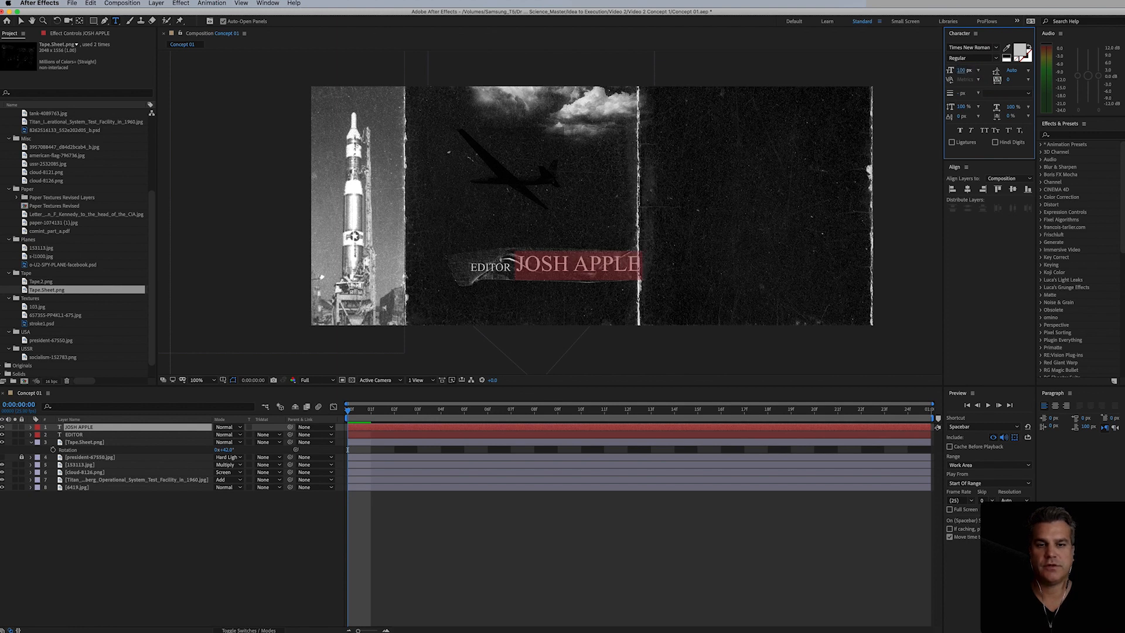
pyautogui.click(21, 21)
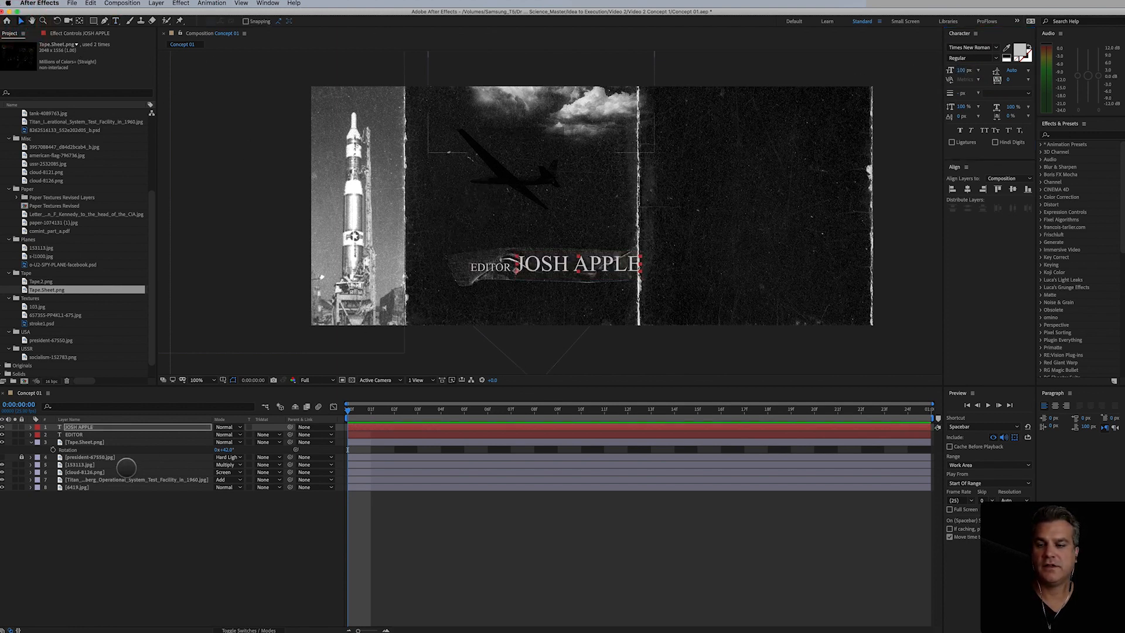
pyautogui.keyDown('shift'); pyautogui.click(88, 435); pyautogui.keyUp('shift')
pyautogui.moveTo(531, 263); pyautogui.dragTo(527, 269)
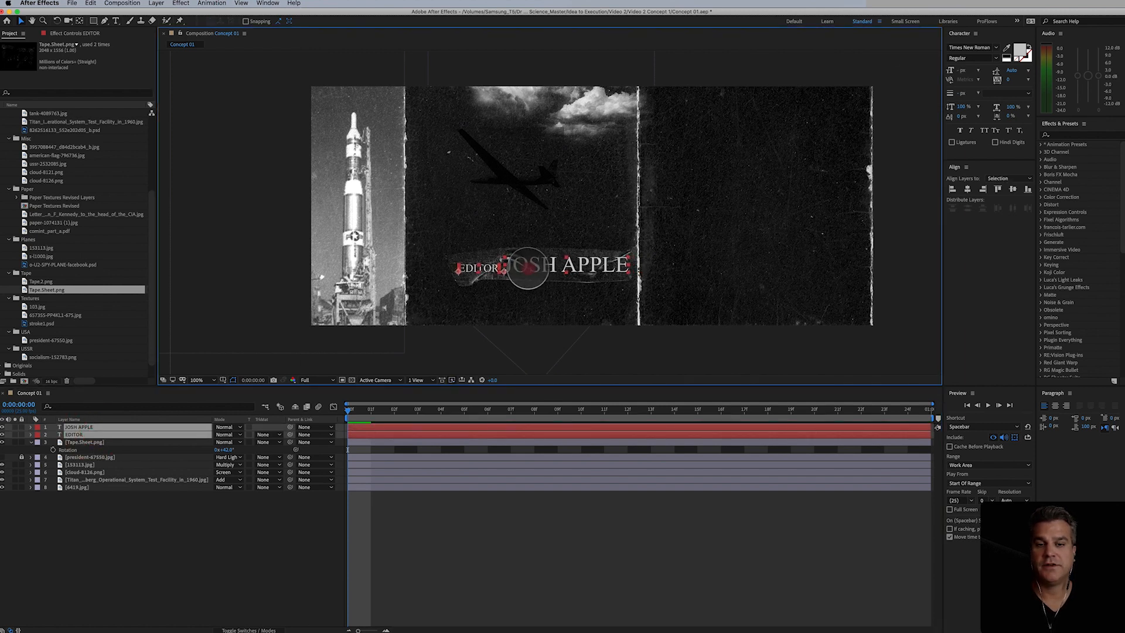
pyautogui.click(620, 539)
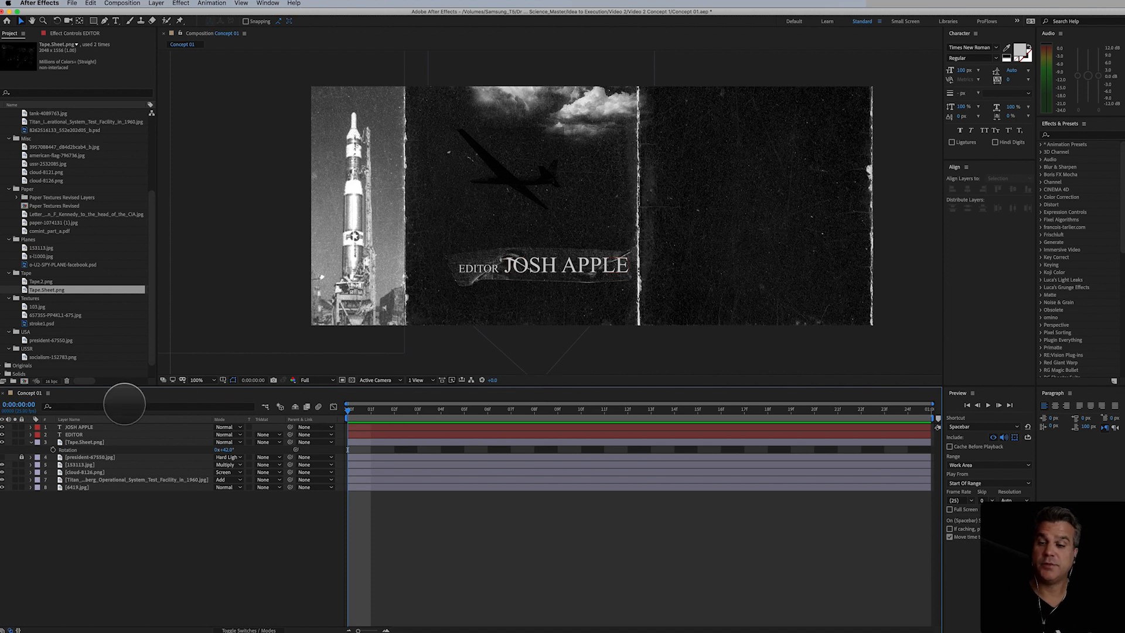
# Step: Parent the name text layer to the EDITOR layer
pyautogui.click(100, 427)
pyautogui.keyDown('shift'); pyautogui.click(106, 434); pyautogui.keyUp('shift')
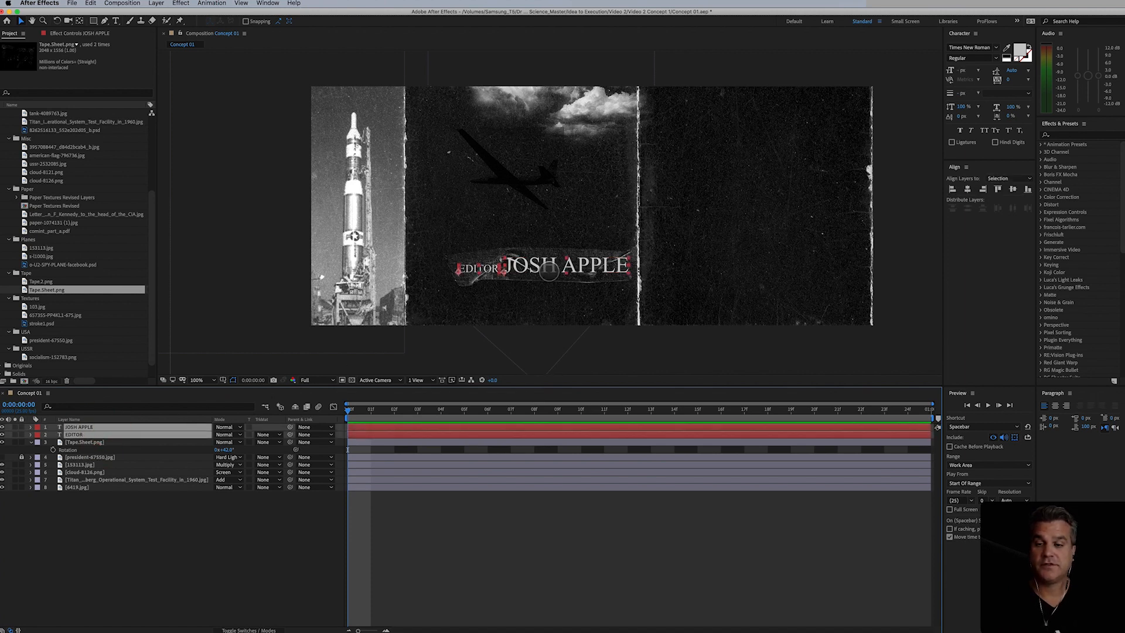
pyautogui.click(88, 442)
pyautogui.click(82, 428)
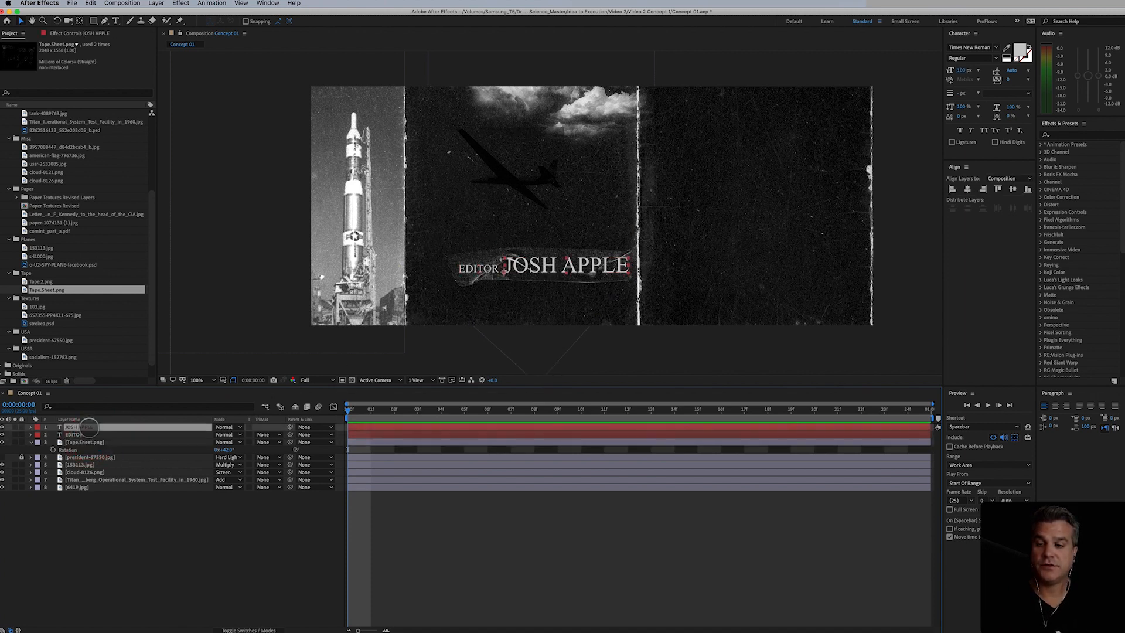
pyautogui.moveTo(274, 424); pyautogui.dragTo(87, 435)
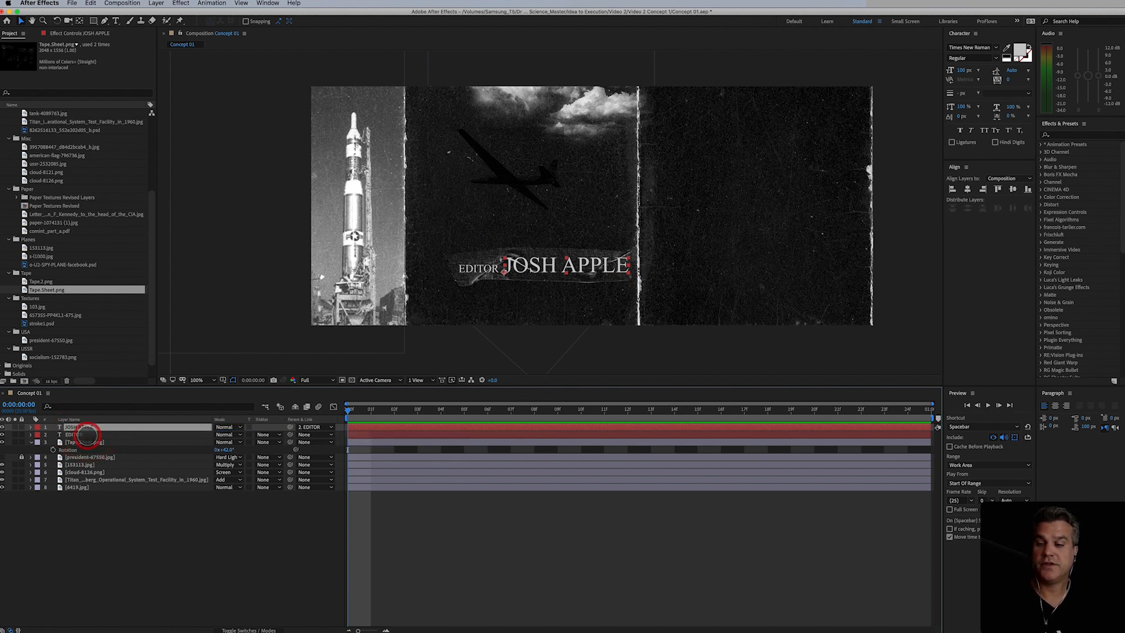
pyautogui.click(88, 434)
# Step: Scale the EDITOR credit down to 72% and move it up and right onto the tape strip
pyautogui.press('s')
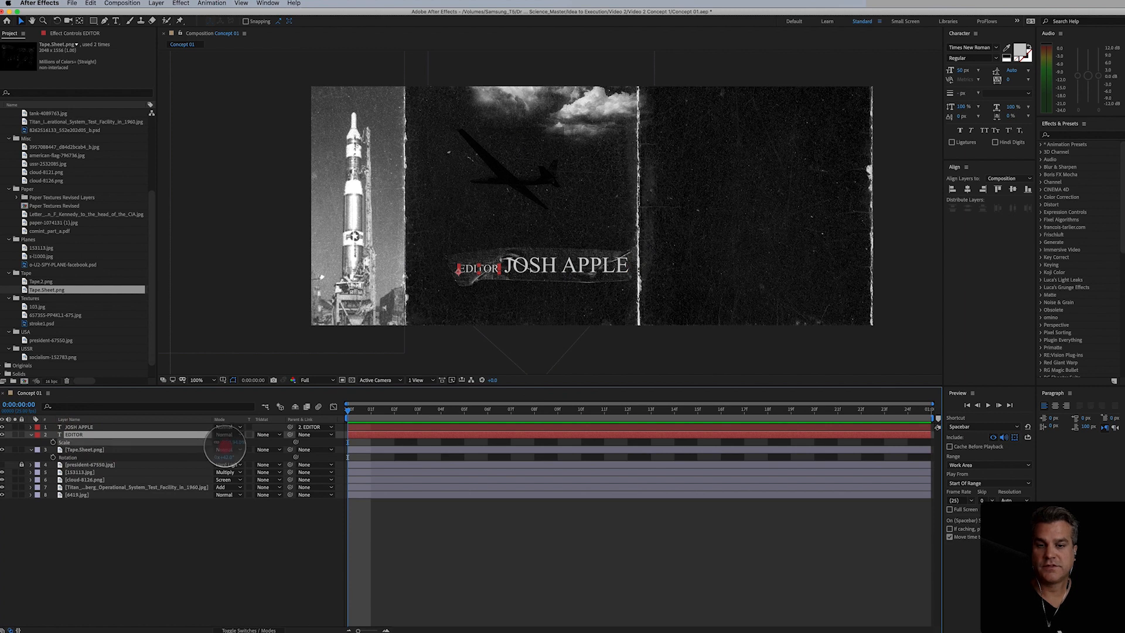
pyautogui.moveTo(224, 444); pyautogui.dragTo(221, 454)
pyautogui.moveTo(478, 270); pyautogui.dragTo(492, 267)
pyautogui.click(623, 568)
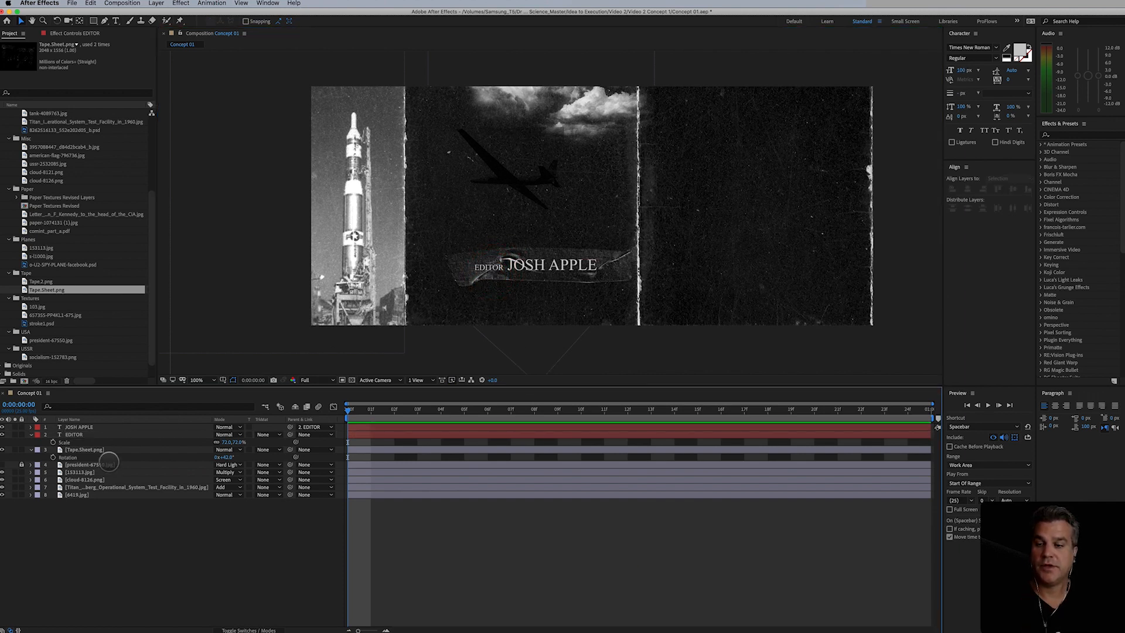
pyautogui.click(103, 436)
pyautogui.moveTo(477, 259); pyautogui.dragTo(512, 264)
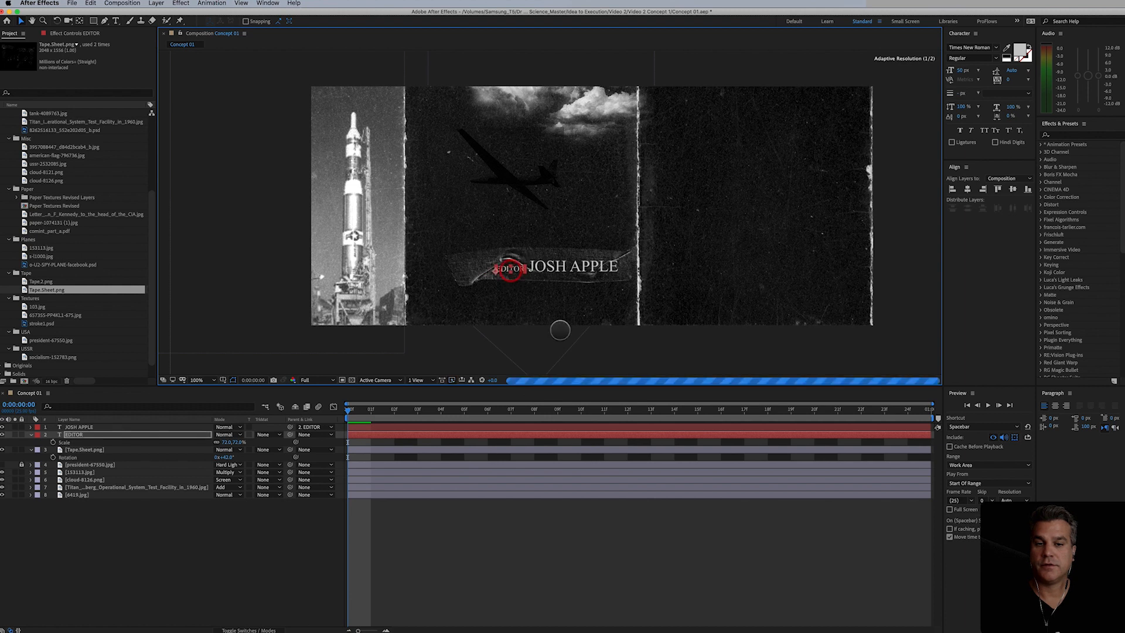
pyautogui.click(598, 537)
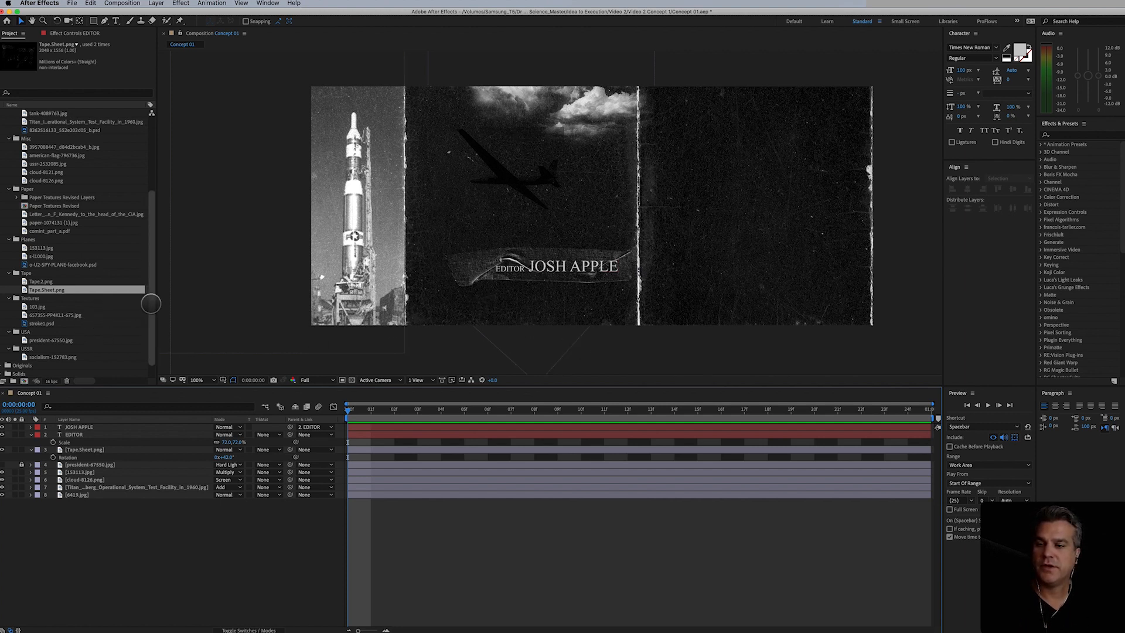
# Step: Add hydrogen-bomb-63146.jpg from the Atom Bomb folder to the right side of the composition
pyautogui.moveTo(151, 304); pyautogui.dragTo(151, 313)
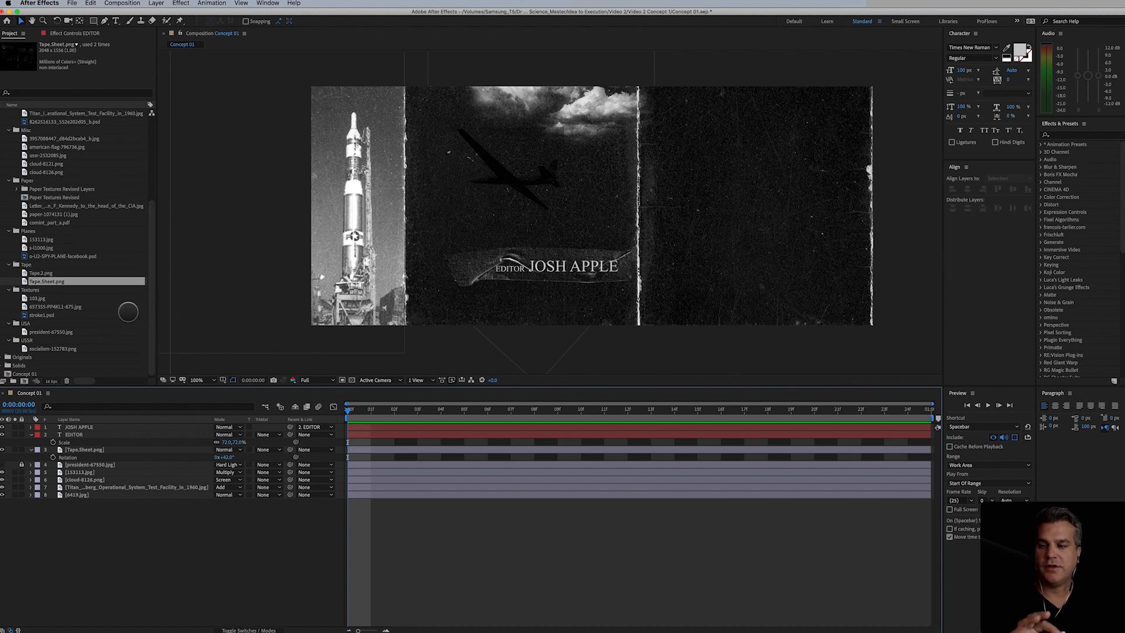
pyautogui.scroll(5, 51, 255)
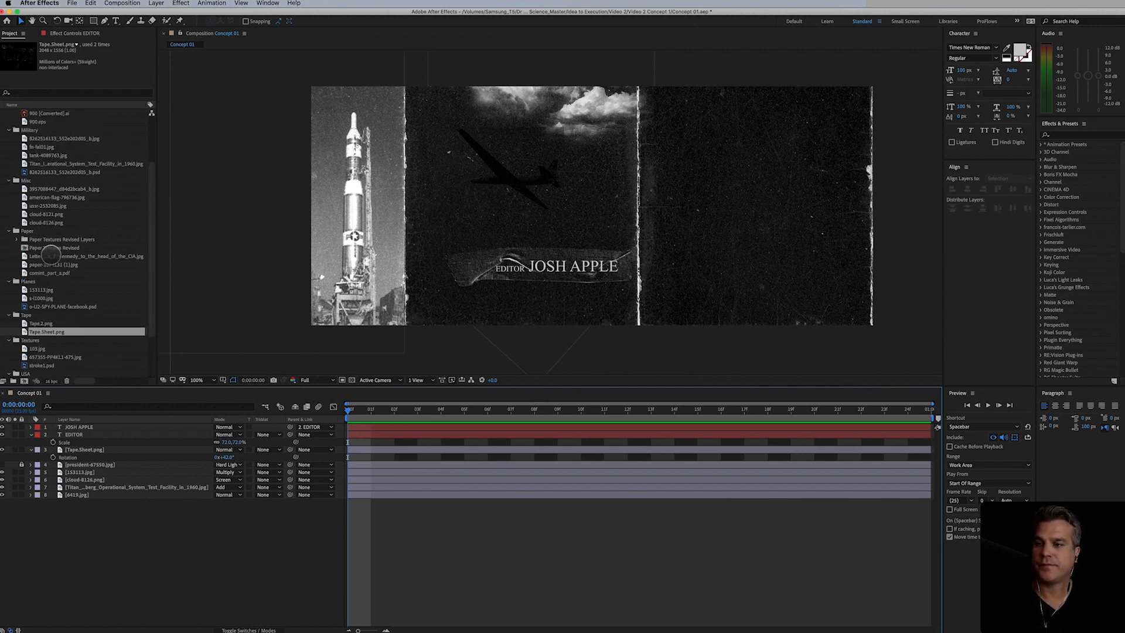
pyautogui.scroll(1, 51, 255)
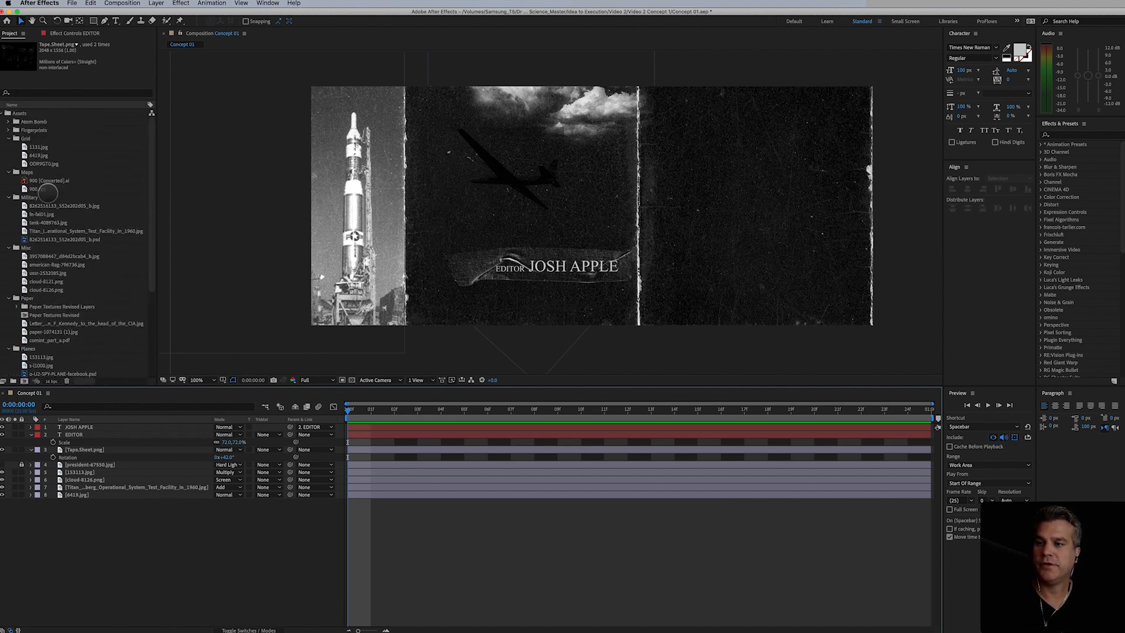
pyautogui.click(8, 121)
pyautogui.click(45, 129)
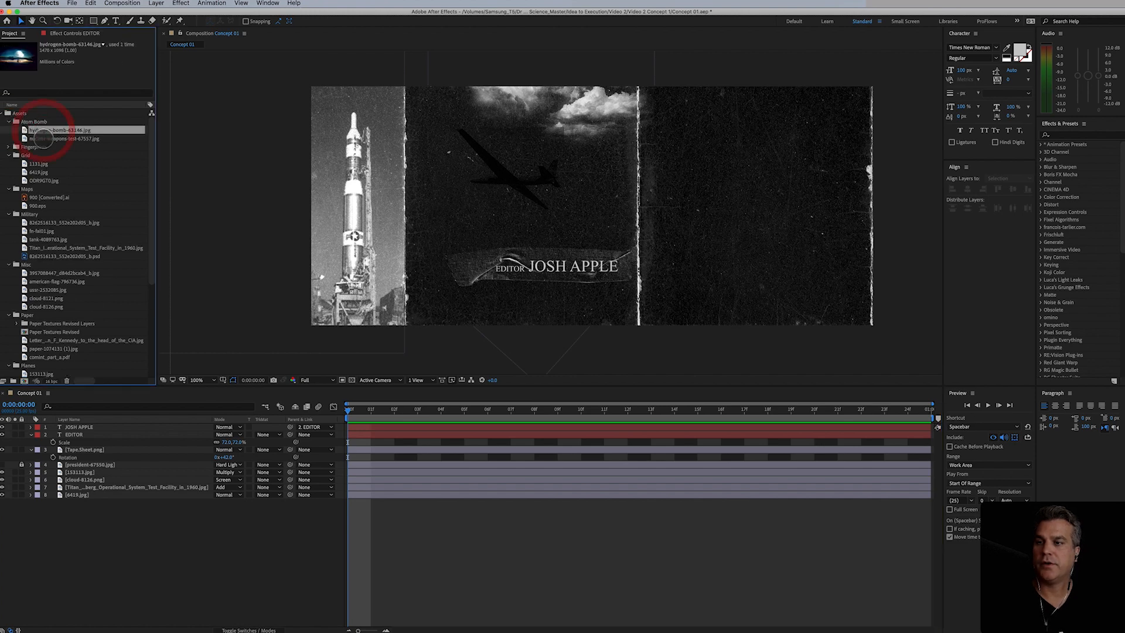
pyautogui.moveTo(44, 129); pyautogui.dragTo(766, 209)
pyautogui.click(78, 138)
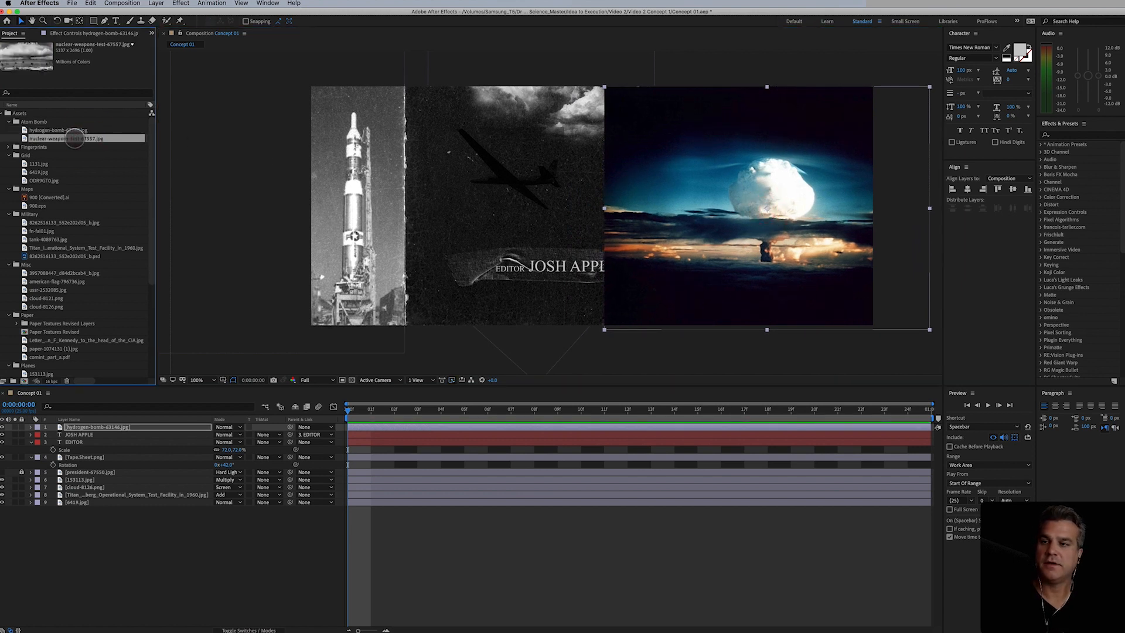
# Step: Set the bomb layer's blend mode to Screen instead of Overlay and nudge it left
pyautogui.click(807, 230)
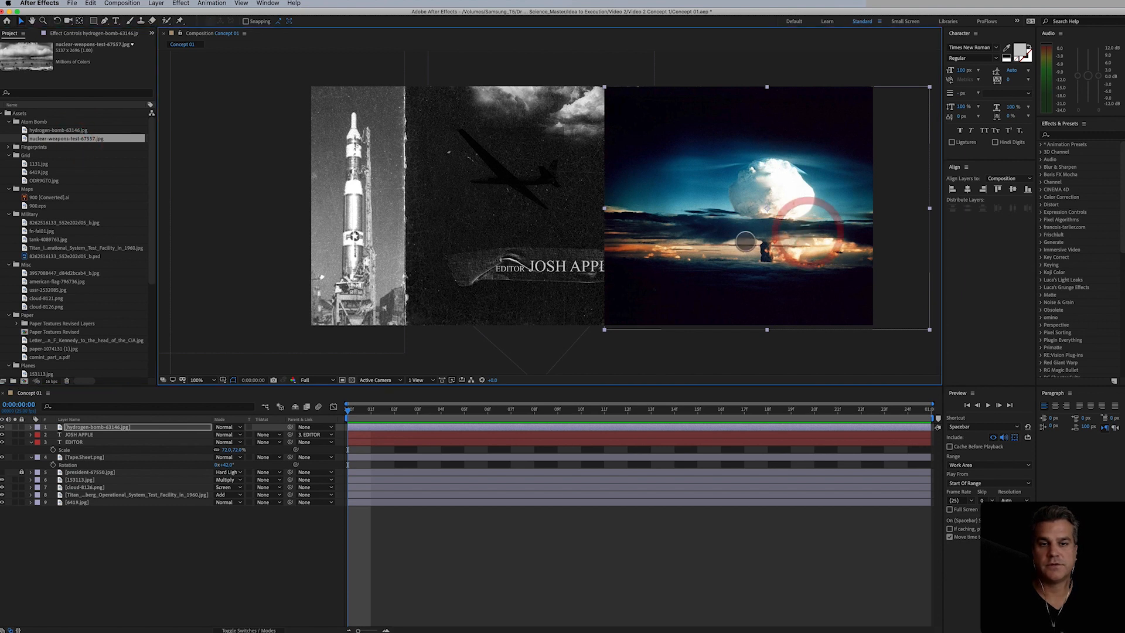
pyautogui.moveTo(742, 251); pyautogui.dragTo(743, 251)
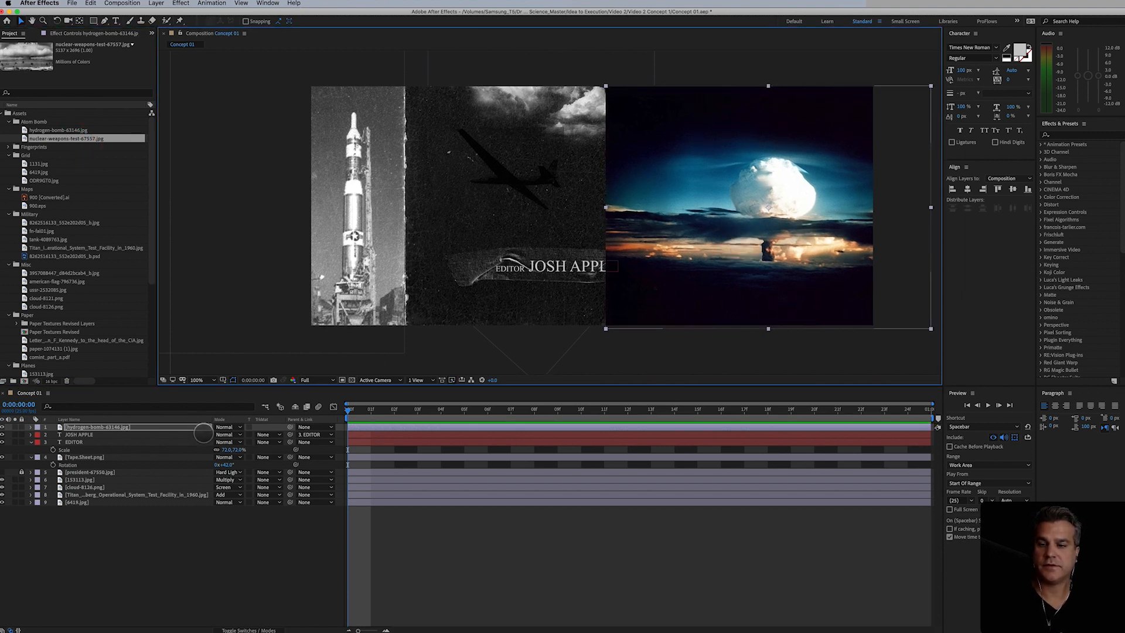
pyautogui.click(226, 428)
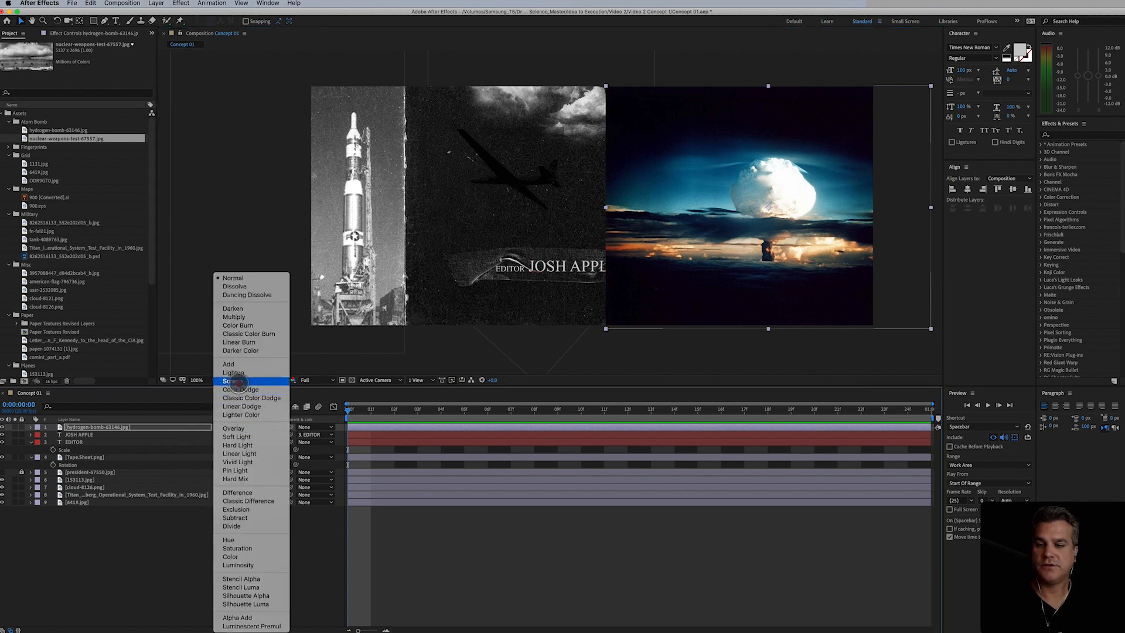
pyautogui.click(237, 428)
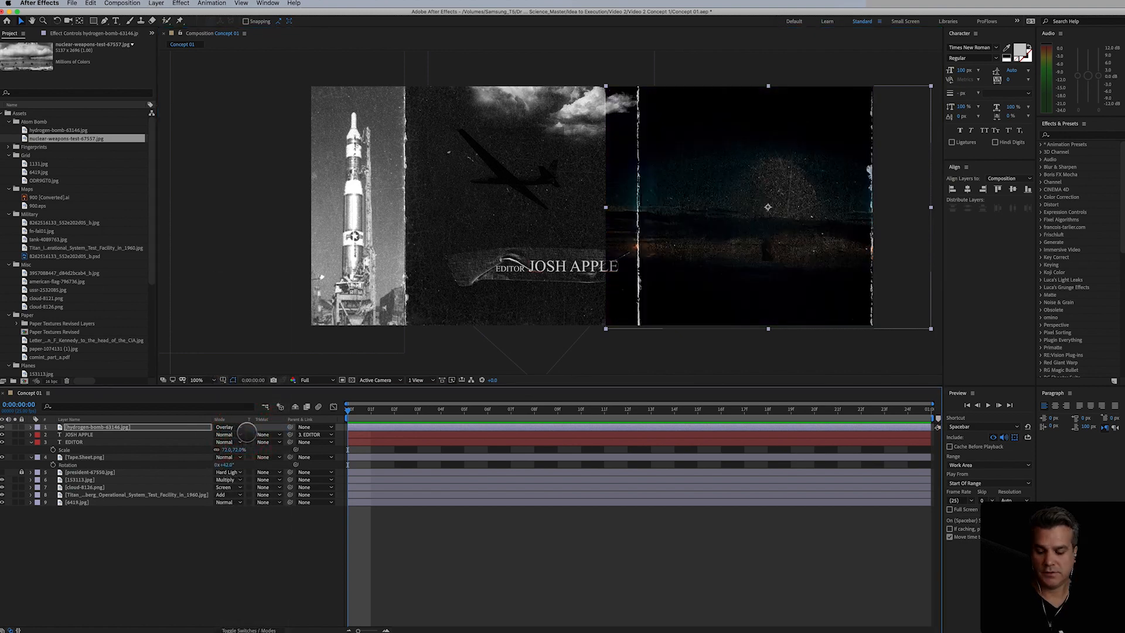
pyautogui.press('super+z')
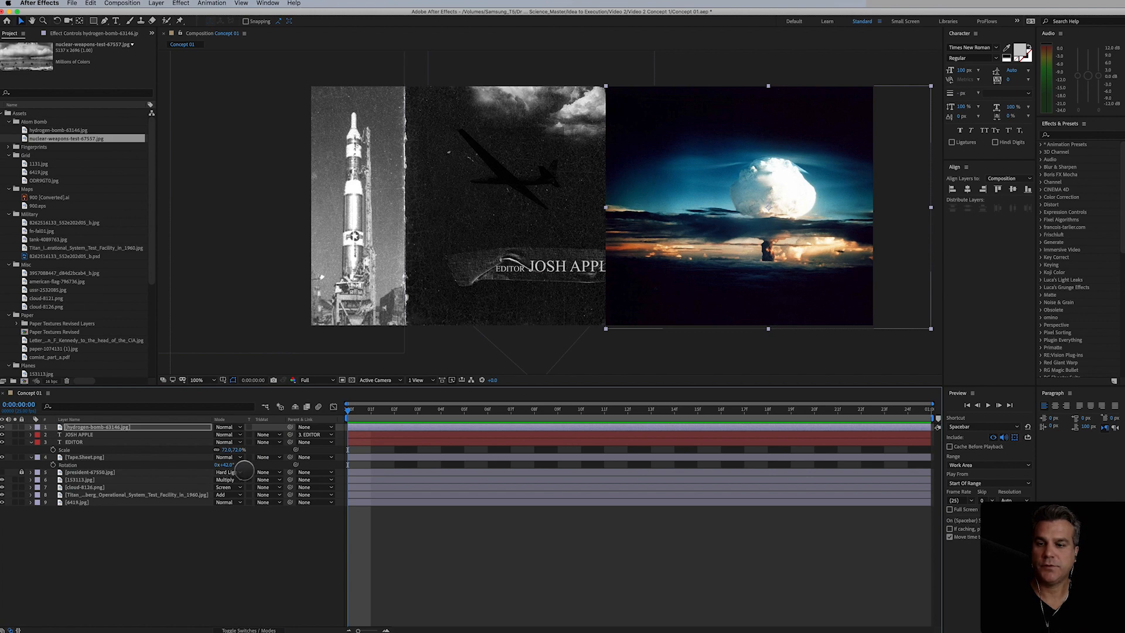
pyautogui.click(228, 428)
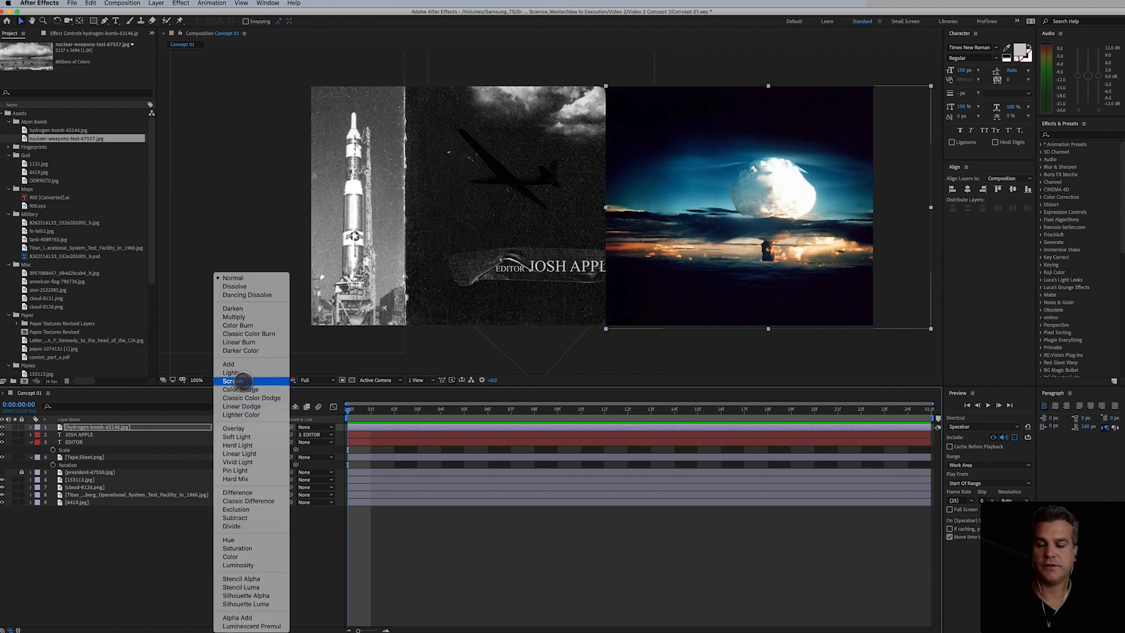
pyautogui.click(231, 381)
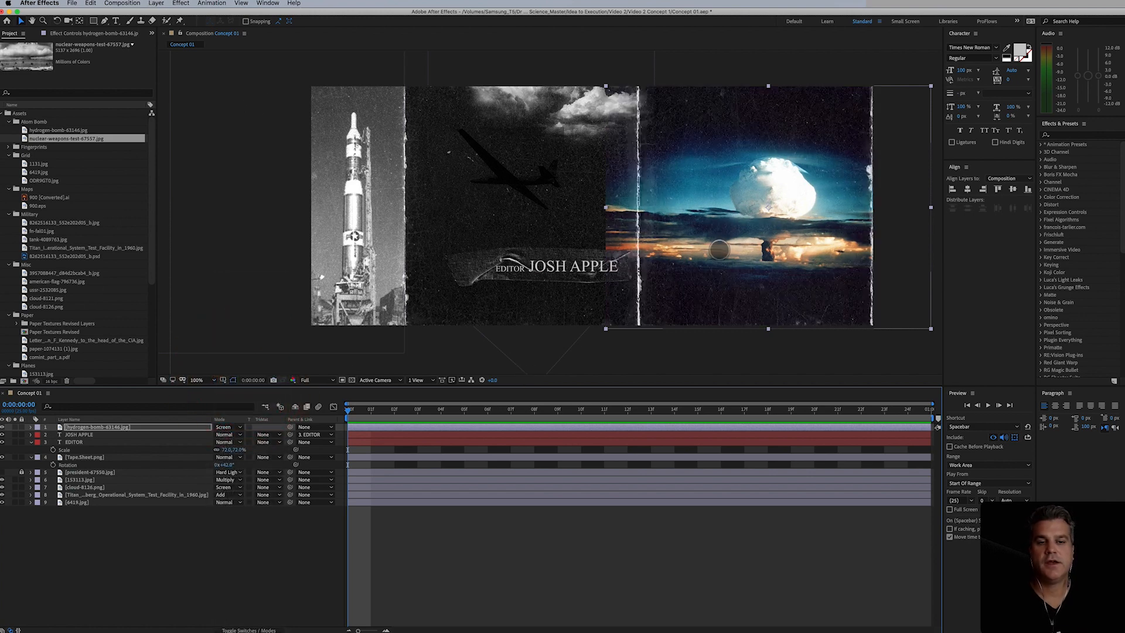
pyautogui.moveTo(720, 250); pyautogui.dragTo(702, 251)
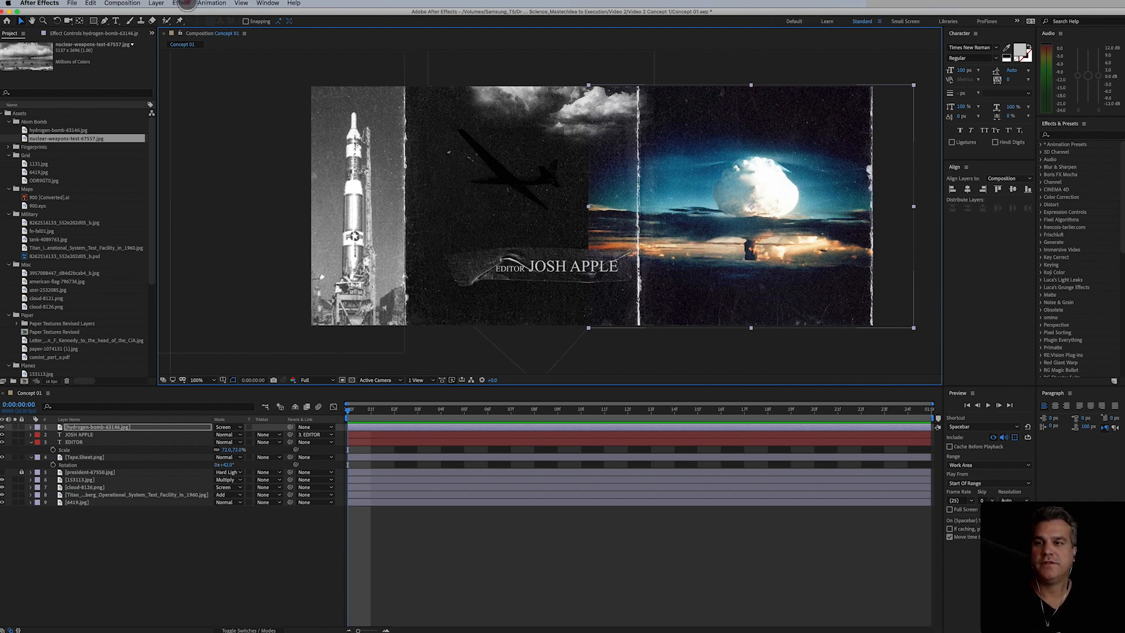
# Step: Apply the Black & White effect to the hydrogen-bomb photo
pyautogui.click(182, 3)
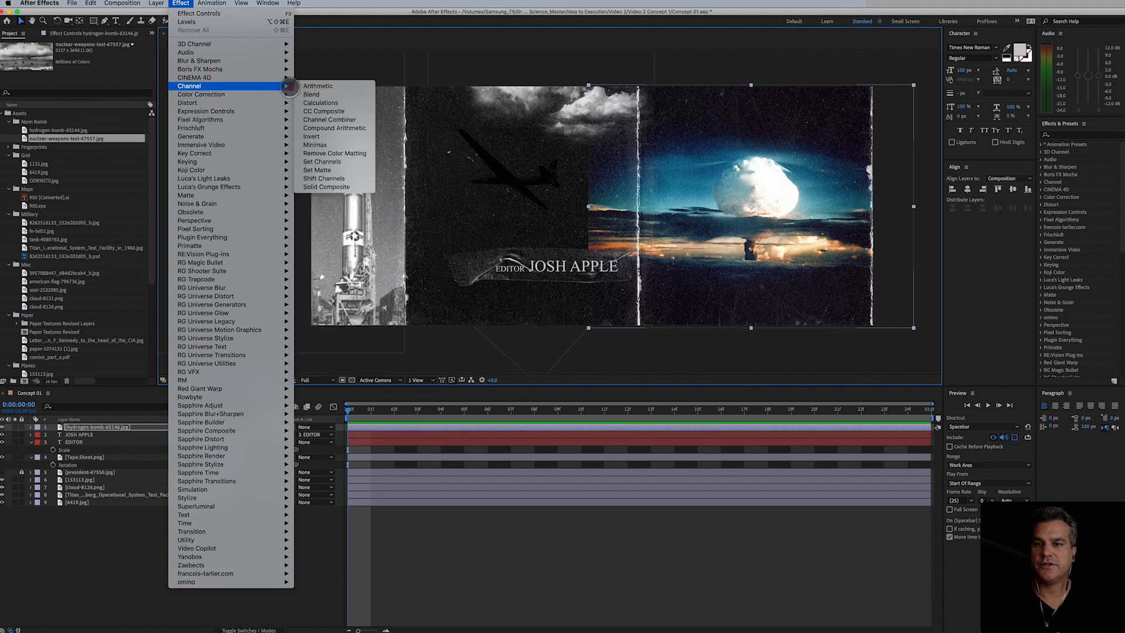
pyautogui.moveTo(271, 94)
pyautogui.click(322, 119)
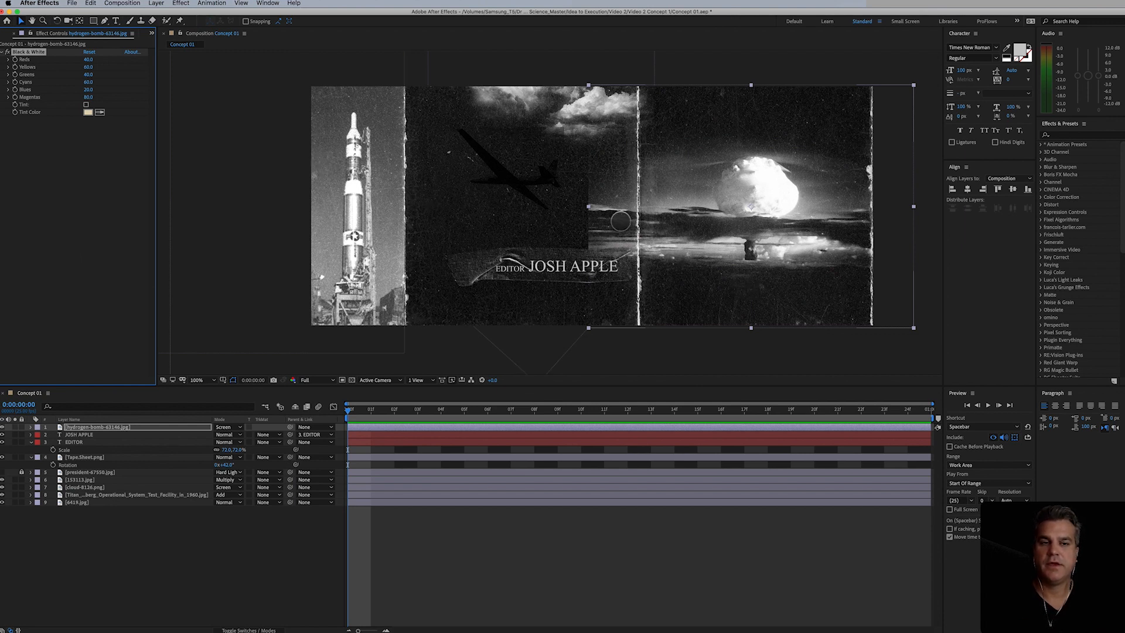
# Step: Enlarge the bomb photo and mask it to a rectangle over the right panel
pyautogui.press('s')
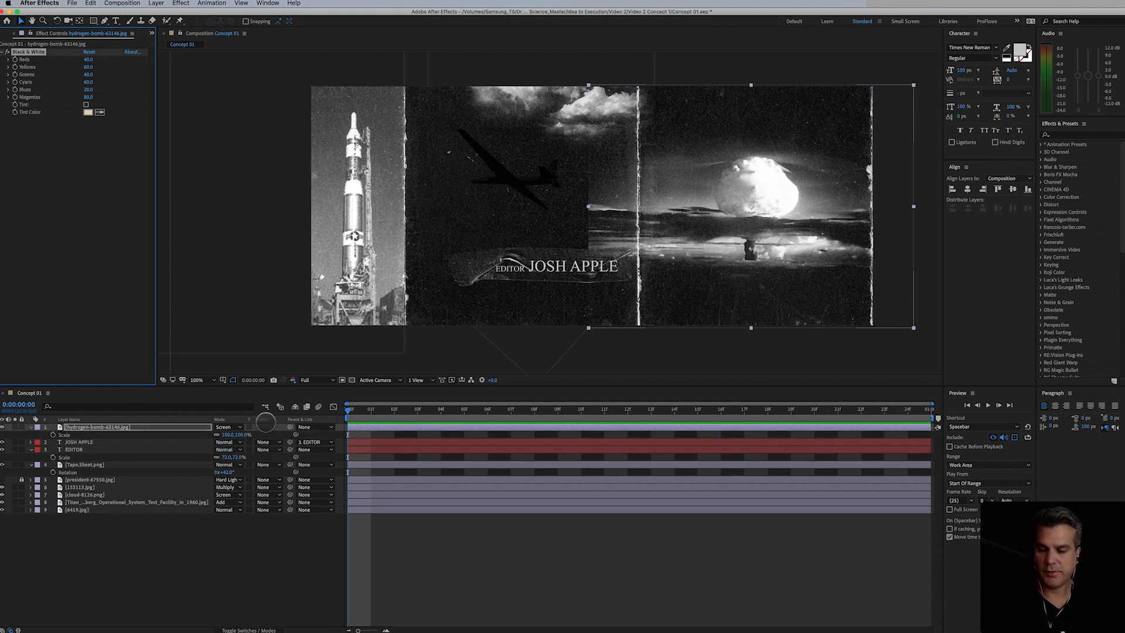
pyautogui.moveTo(234, 435)
pyautogui.mouseDown()
pyautogui.moveTo(249, 431)
pyautogui.moveTo(237, 432)
pyautogui.mouseUp()
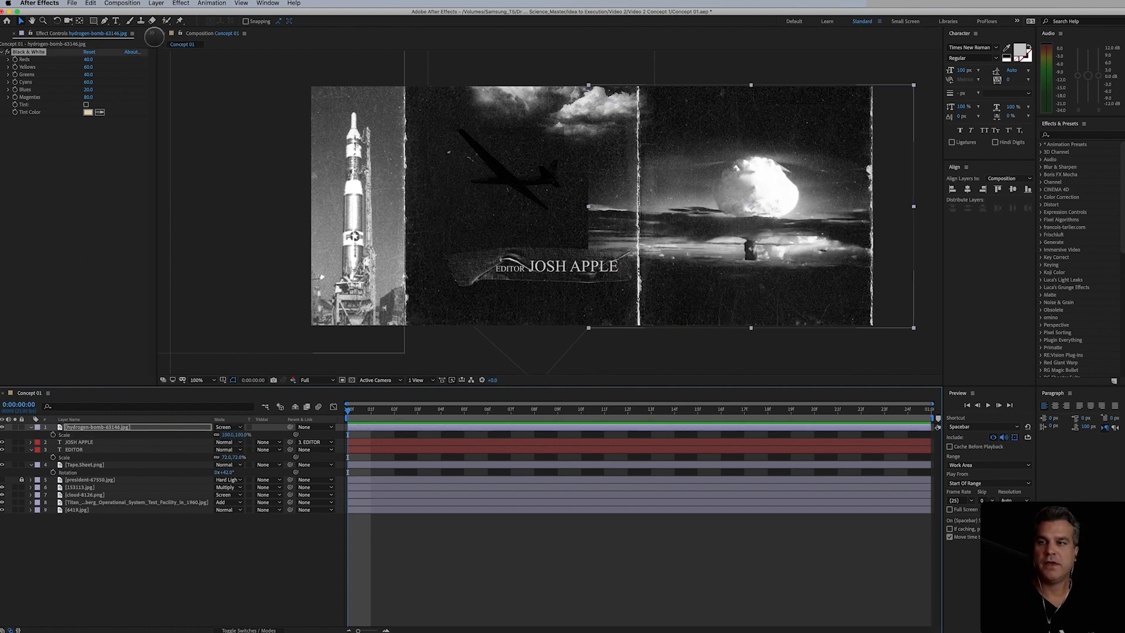
pyautogui.click(93, 21)
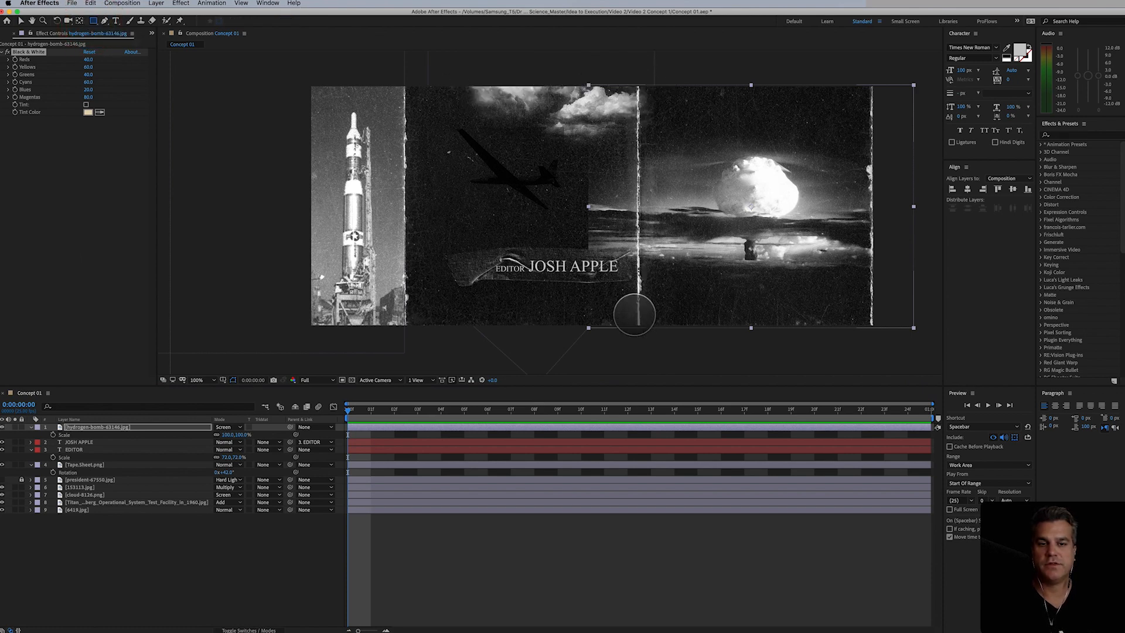
pyautogui.moveTo(637, 76); pyautogui.dragTo(897, 348)
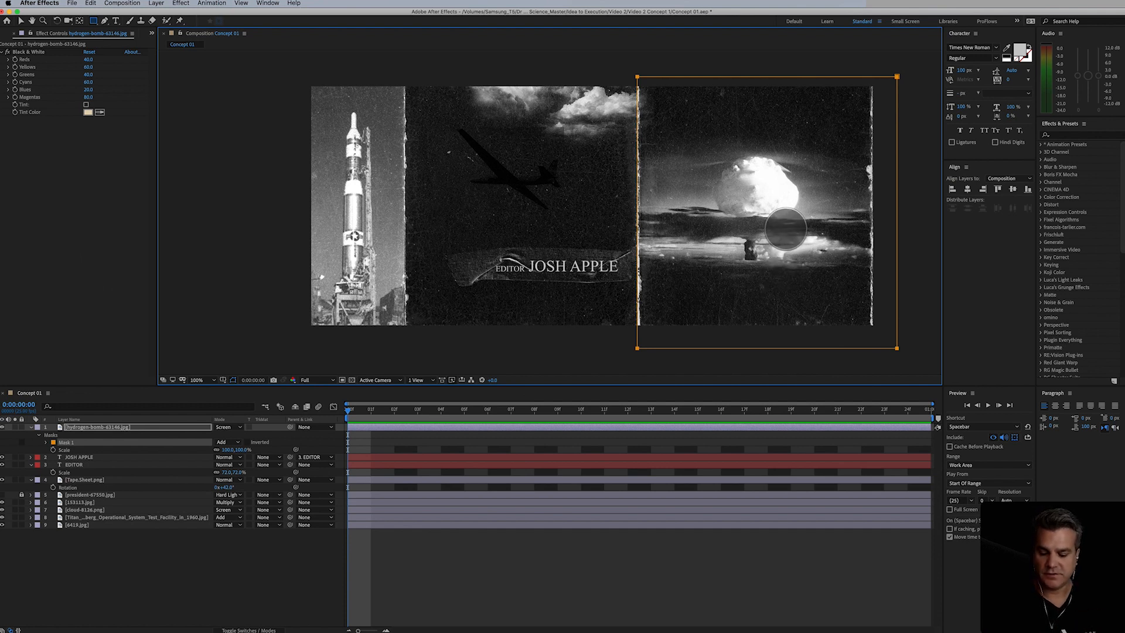
# Step: Slide the mushroom cloud inside its mask, keep scale at 100%, and nudge it down
pyautogui.press('v')
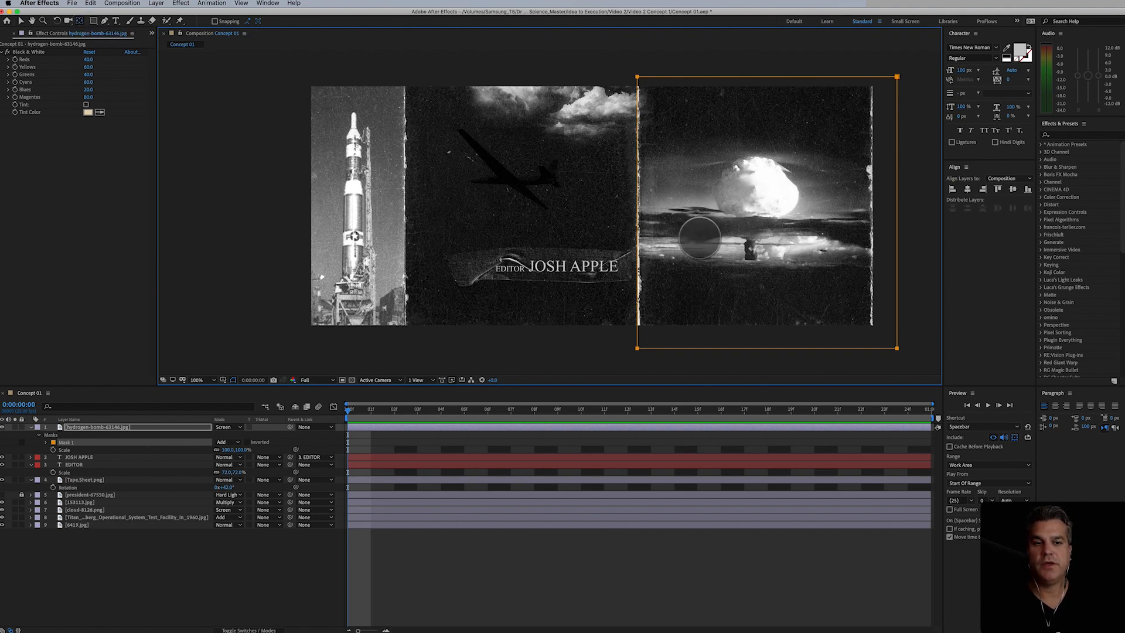
pyautogui.moveTo(760, 230)
pyautogui.mouseDown()
pyautogui.moveTo(767, 202)
pyautogui.moveTo(766, 221)
pyautogui.moveTo(746, 231)
pyautogui.moveTo(769, 246)
pyautogui.moveTo(786, 243)
pyautogui.moveTo(791, 216)
pyautogui.moveTo(811, 219)
pyautogui.moveTo(745, 234)
pyautogui.moveTo(768, 186)
pyautogui.moveTo(759, 221)
pyautogui.moveTo(769, 223)
pyautogui.mouseUp()
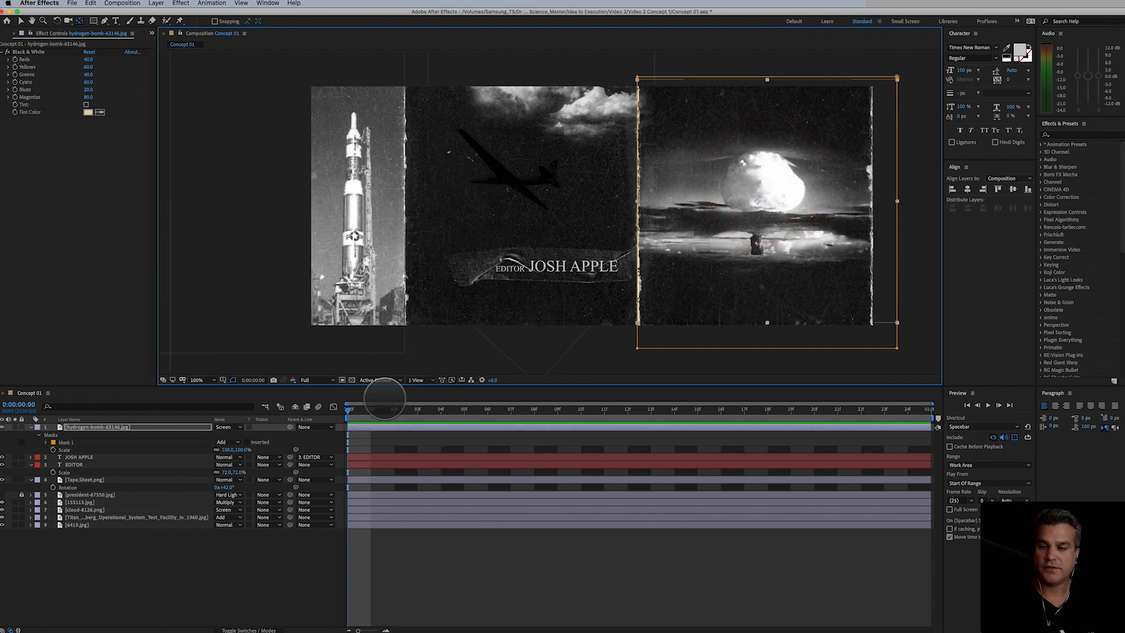
pyautogui.press('u')
pyautogui.press('s')
pyautogui.moveTo(232, 434); pyautogui.dragTo(239, 433)
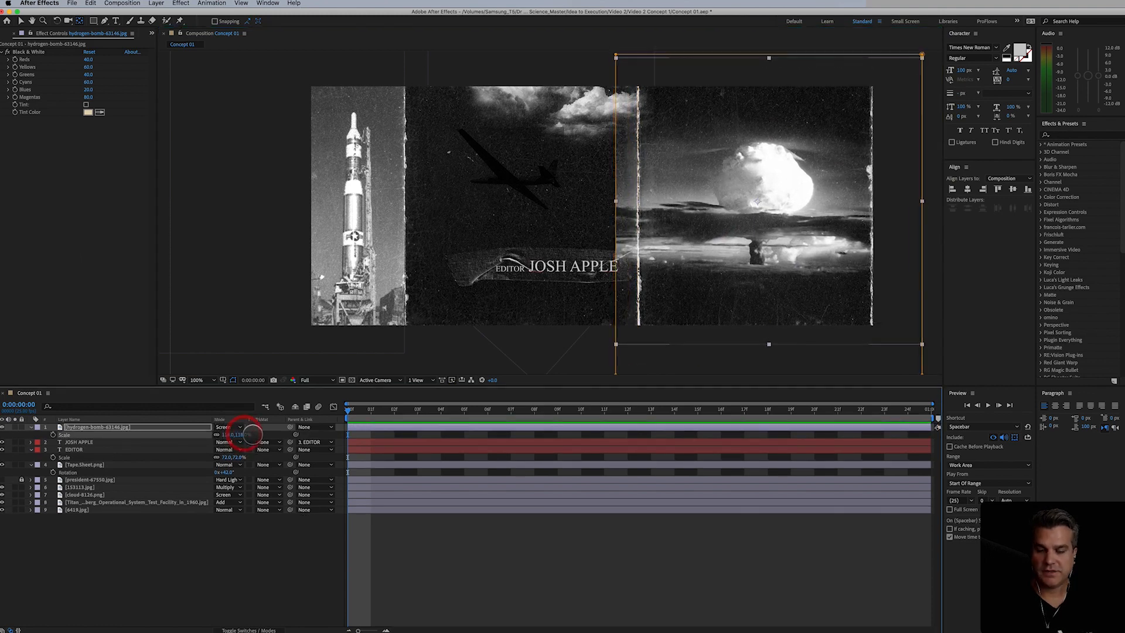
pyautogui.press('super+z')
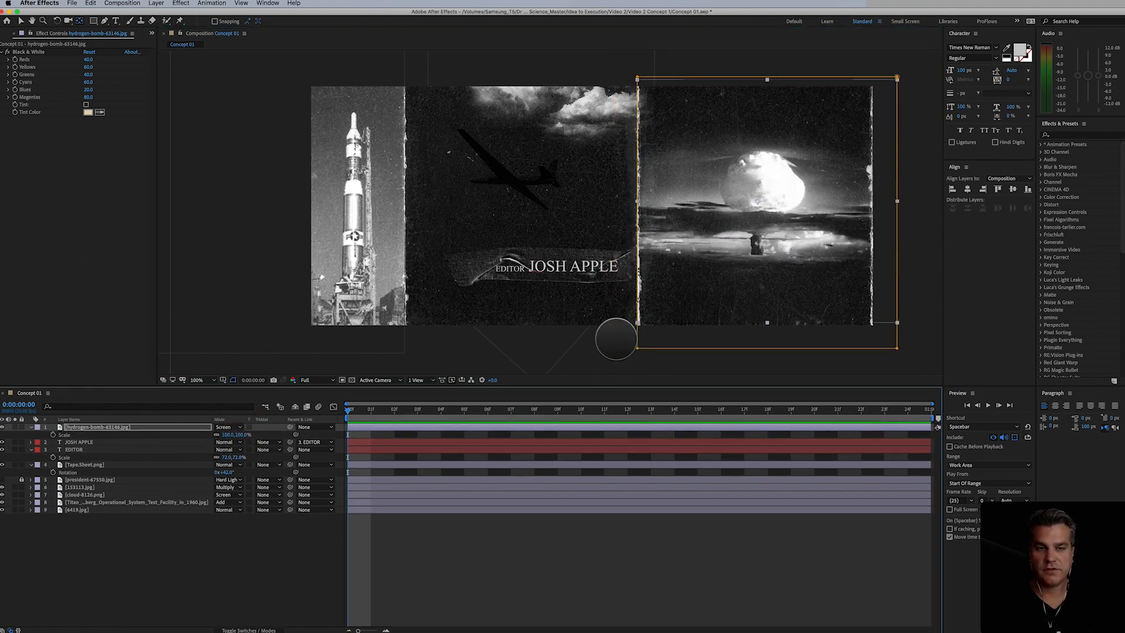
pyautogui.hotkey('shift', 'Down')
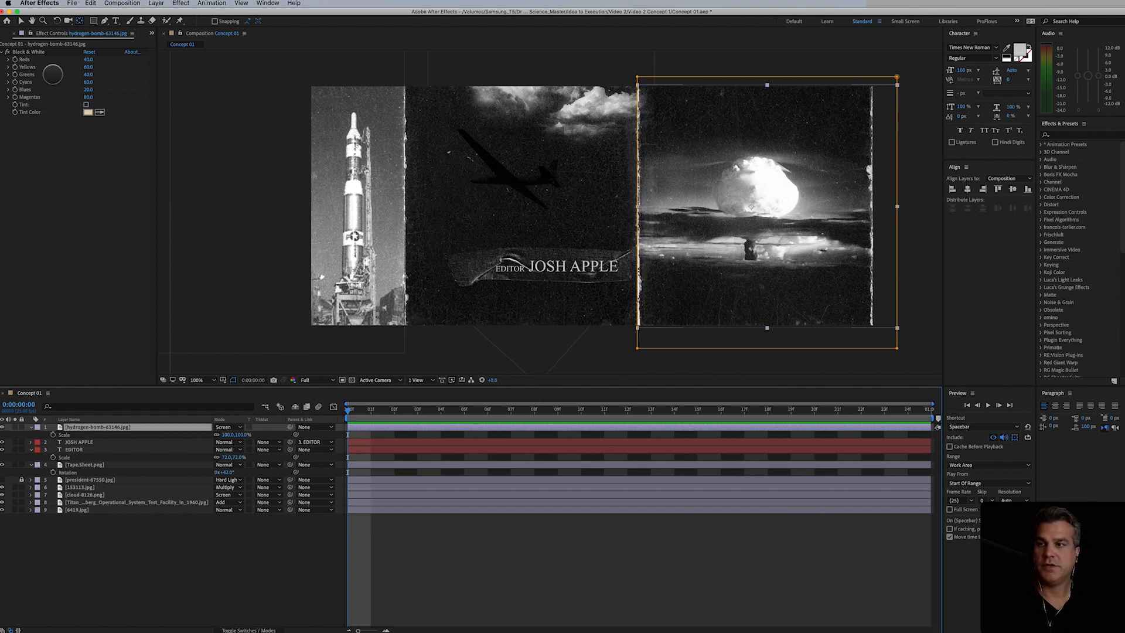
pyautogui.click(11, 33)
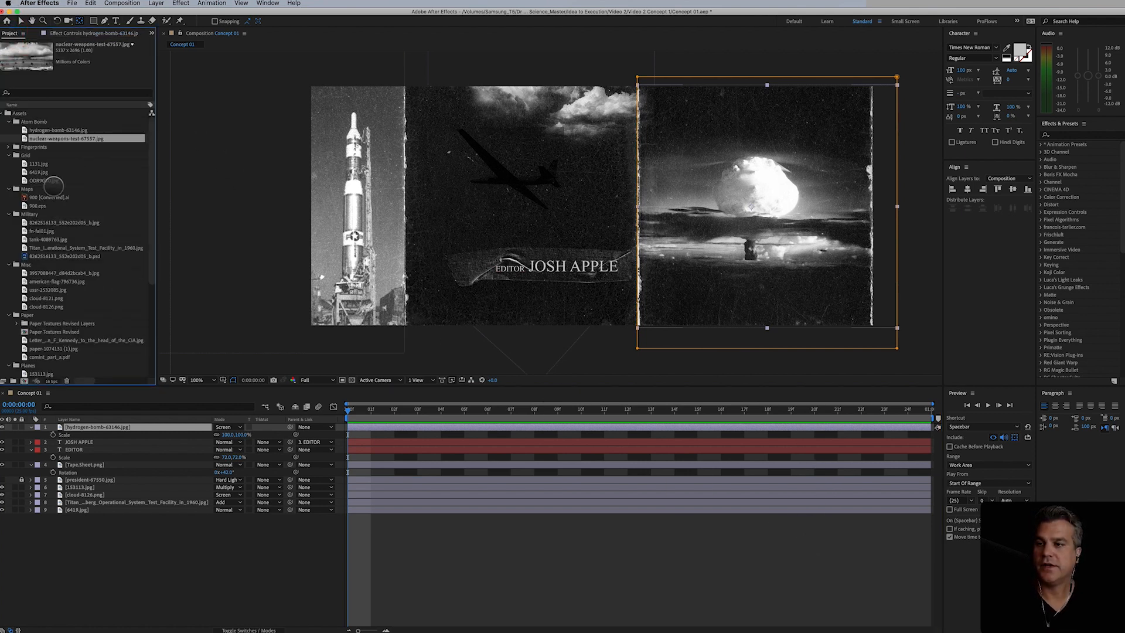
# Step: Add the Kennedy letter to the head of the CIA image to the composition's right side
pyautogui.scroll(-5, 74, 196)
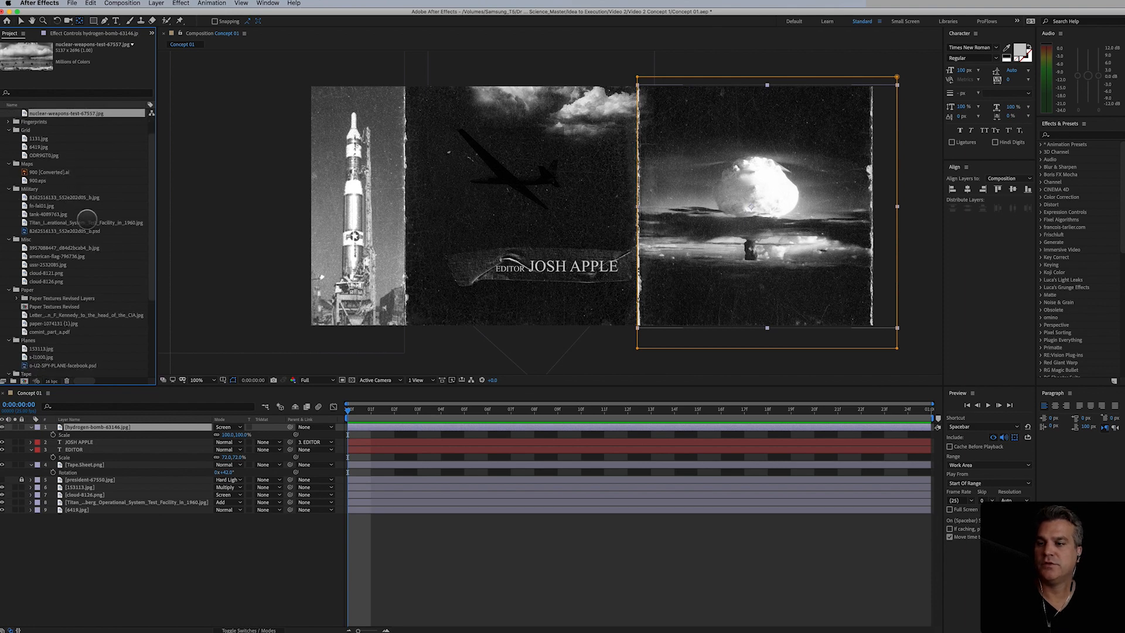
pyautogui.click(53, 281)
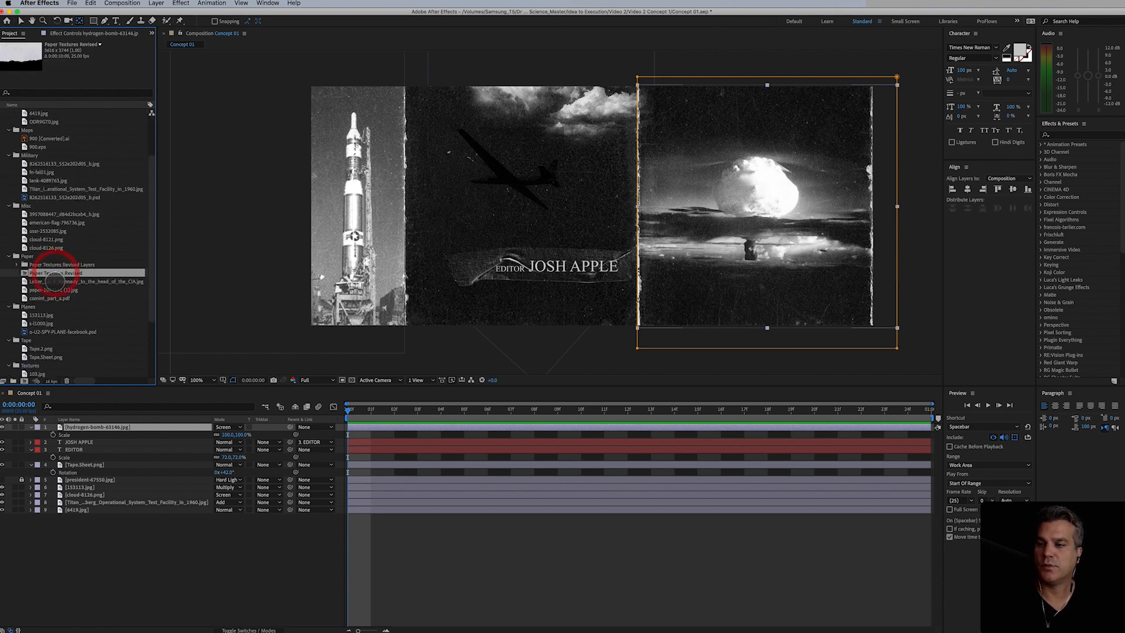
pyautogui.scroll(-2, 54, 278)
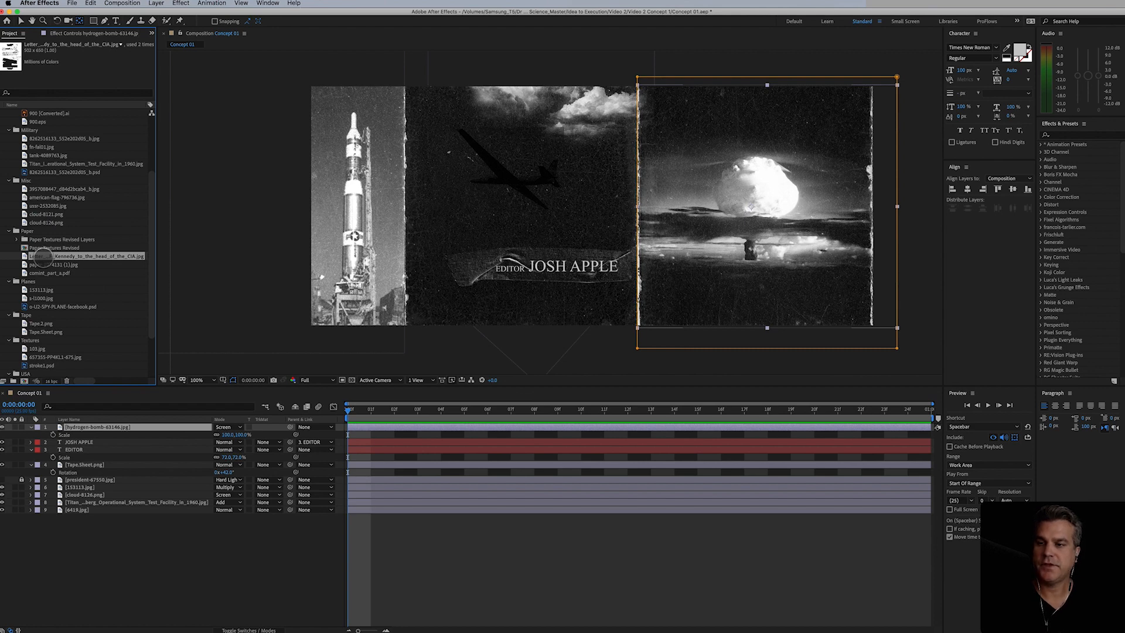
pyautogui.moveTo(41, 256); pyautogui.dragTo(756, 288)
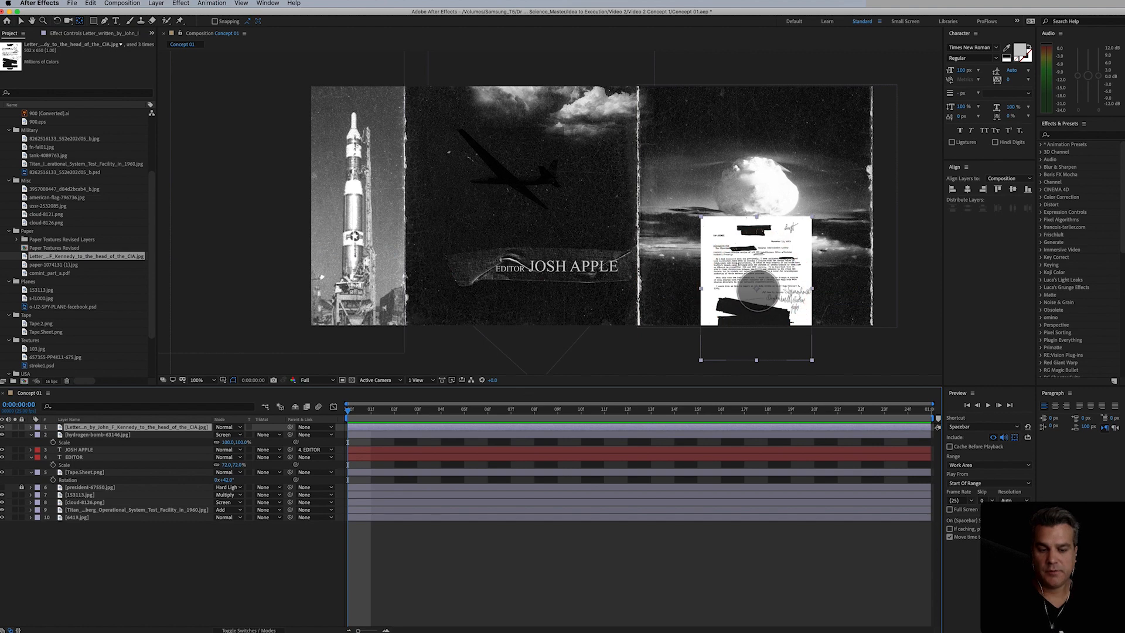
pyautogui.click(756, 293)
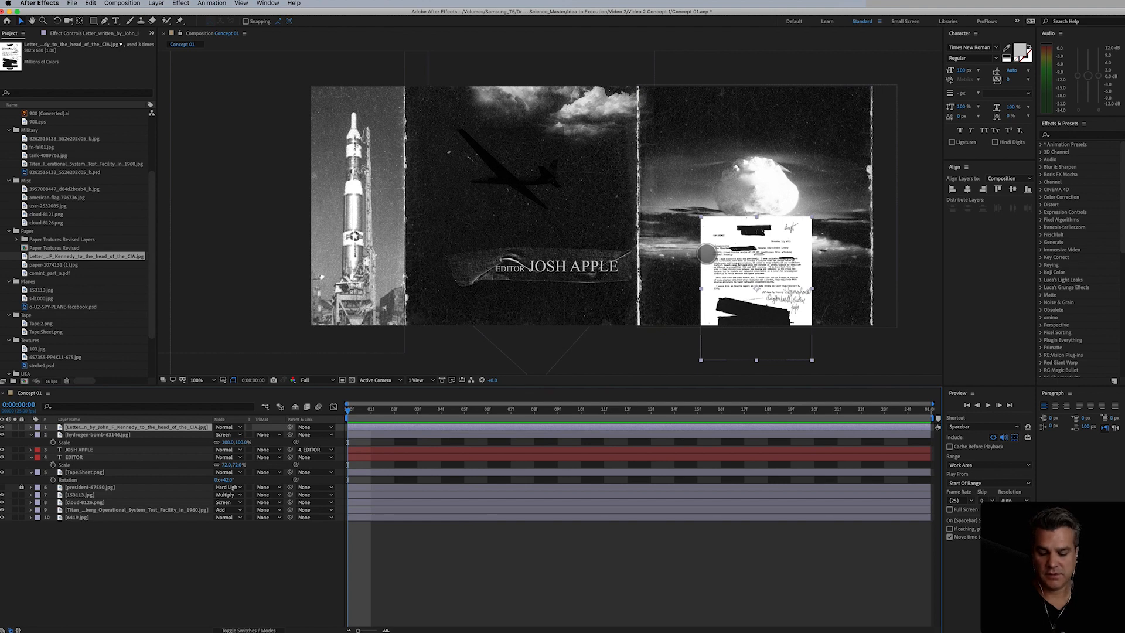
pyautogui.moveTo(752, 311); pyautogui.dragTo(748, 296)
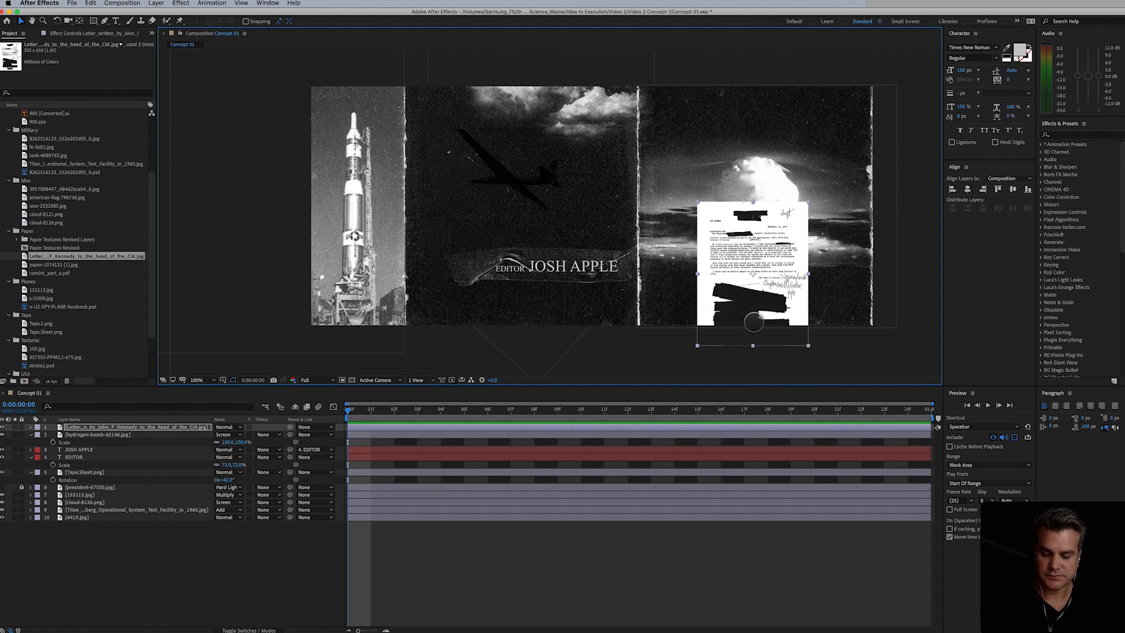
pyautogui.click(21, 21)
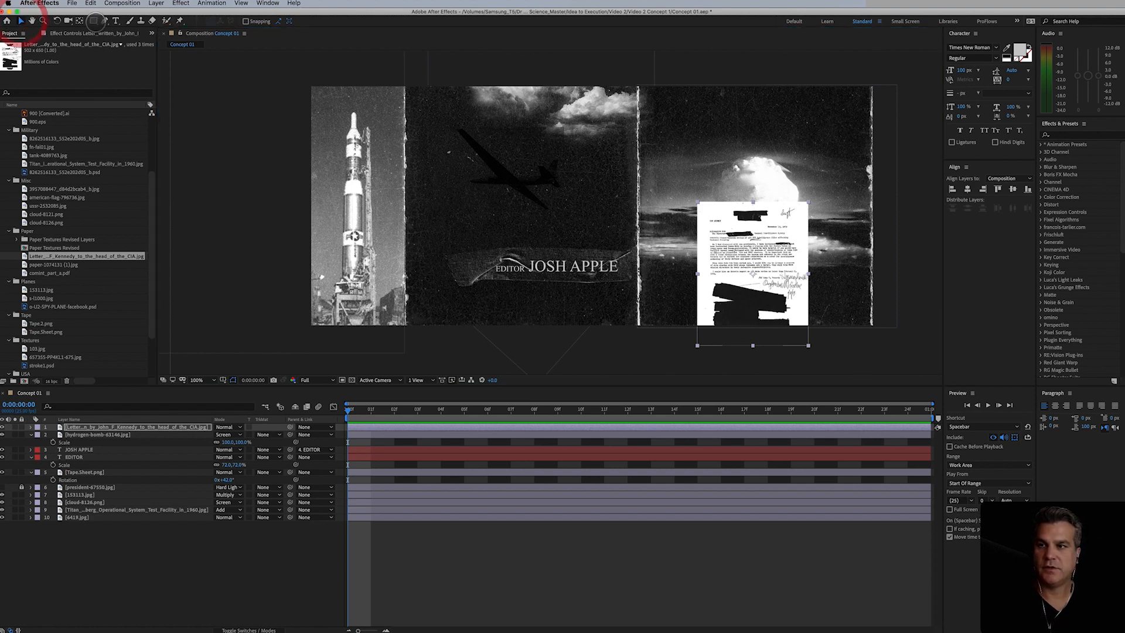
pyautogui.click(78, 21)
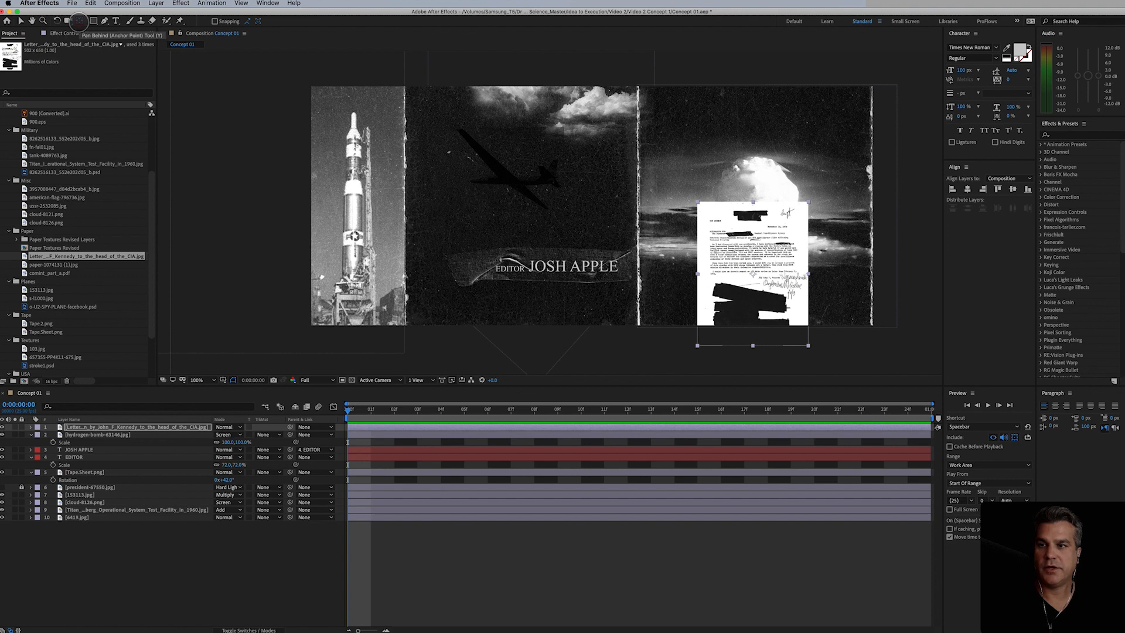
pyautogui.click(21, 21)
pyautogui.moveTo(764, 303); pyautogui.dragTo(761, 295)
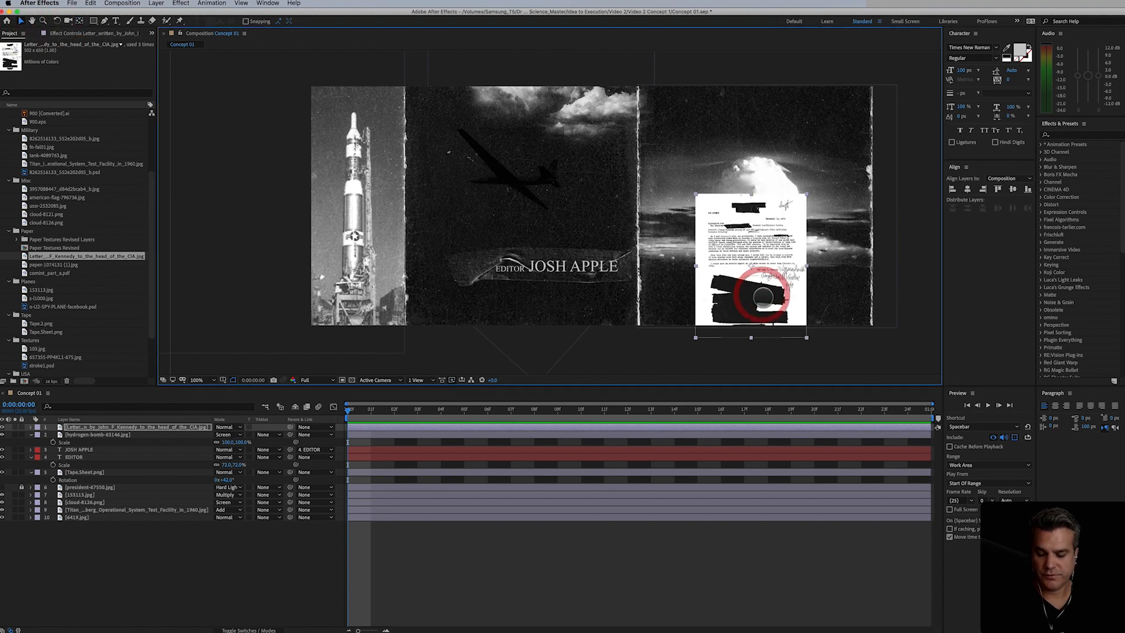
# Step: Scale the CIA letter to 231% and place its redaction bars across the right panel
pyautogui.press('s')
pyautogui.moveTo(235, 434); pyautogui.dragTo(297, 428)
pyautogui.click(733, 227)
pyautogui.moveTo(733, 228)
pyautogui.mouseDown()
pyautogui.moveTo(726, 176)
pyautogui.moveTo(726, 272)
pyautogui.moveTo(746, 281)
pyautogui.moveTo(736, 242)
pyautogui.mouseUp()
pyautogui.click(93, 22)
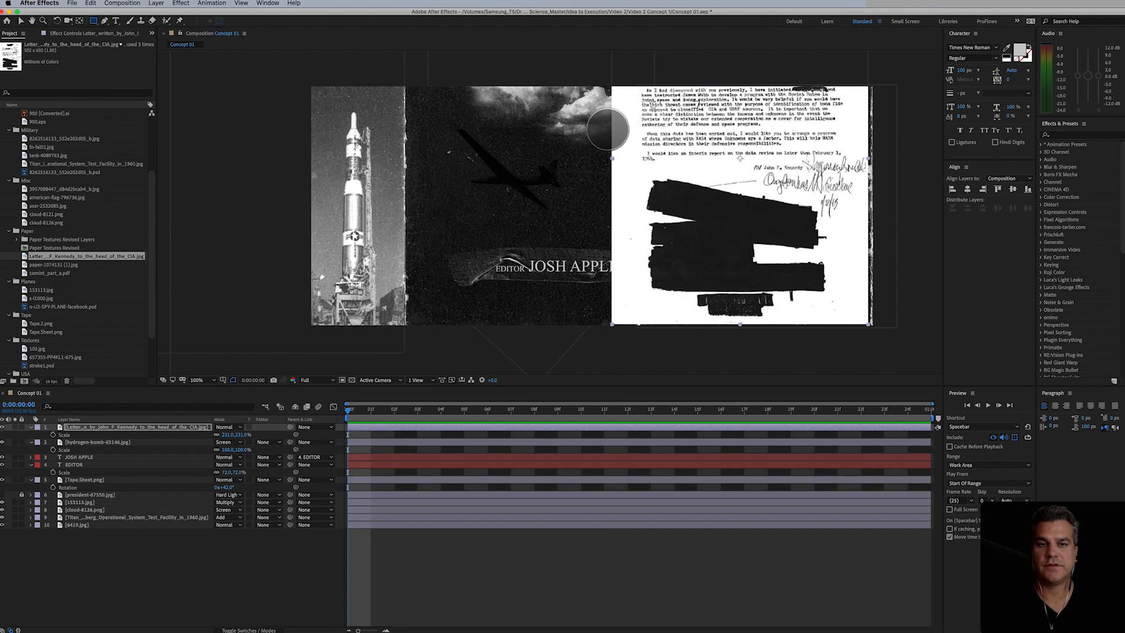
# Step: Mask the CIA letter with a rectangle and move it toward the centre
pyautogui.moveTo(607, 129); pyautogui.dragTo(885, 352)
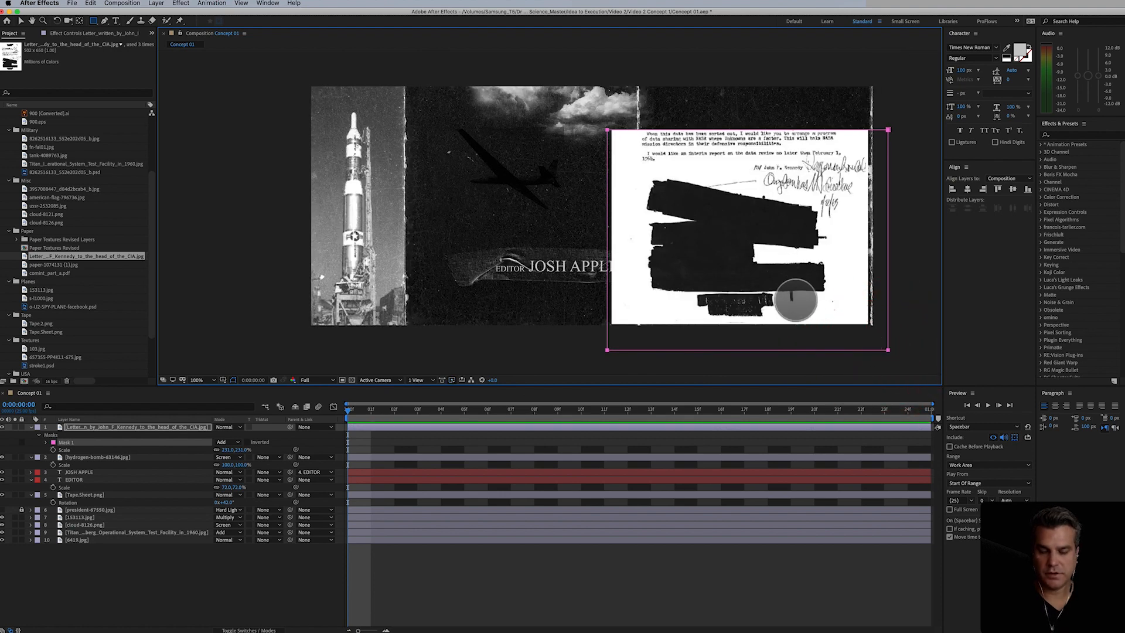
pyautogui.press('v')
pyautogui.moveTo(774, 276); pyautogui.dragTo(546, 293)
# Step: Duplicate the masked letter and reshape the copy's mask to reveal its typed header text
pyautogui.press('super+d')
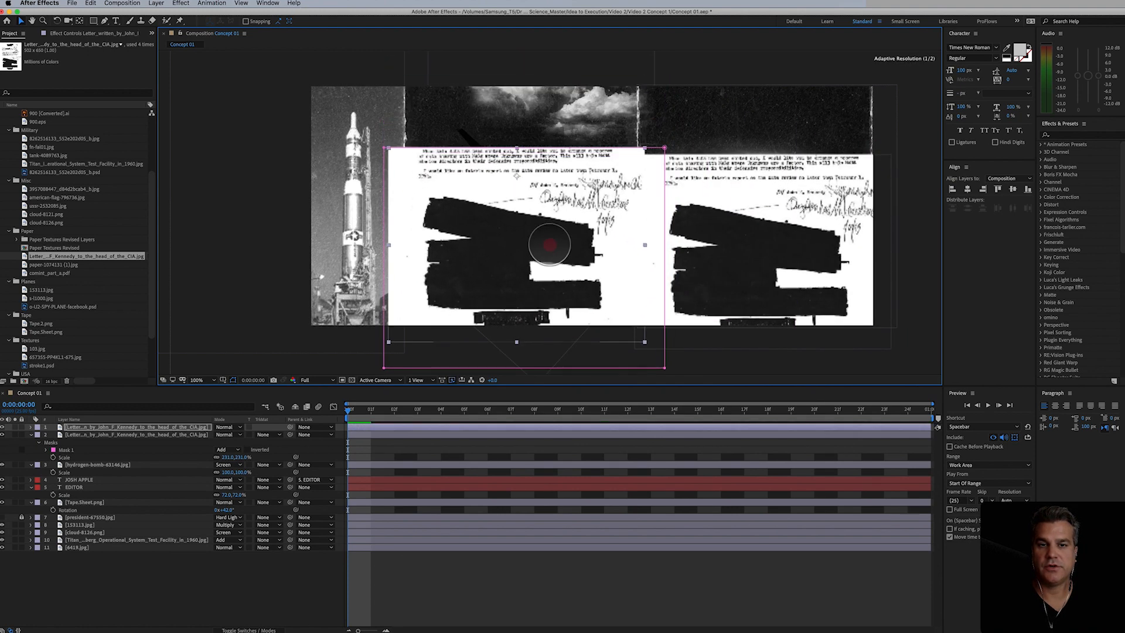
pyautogui.moveTo(501, 142); pyautogui.dragTo(503, 59)
pyautogui.moveTo(525, 366); pyautogui.dragTo(525, 146)
pyautogui.press('space')
pyautogui.moveTo(535, 103); pyautogui.dragTo(509, 49)
pyautogui.moveTo(541, 127); pyautogui.dragTo(544, 154)
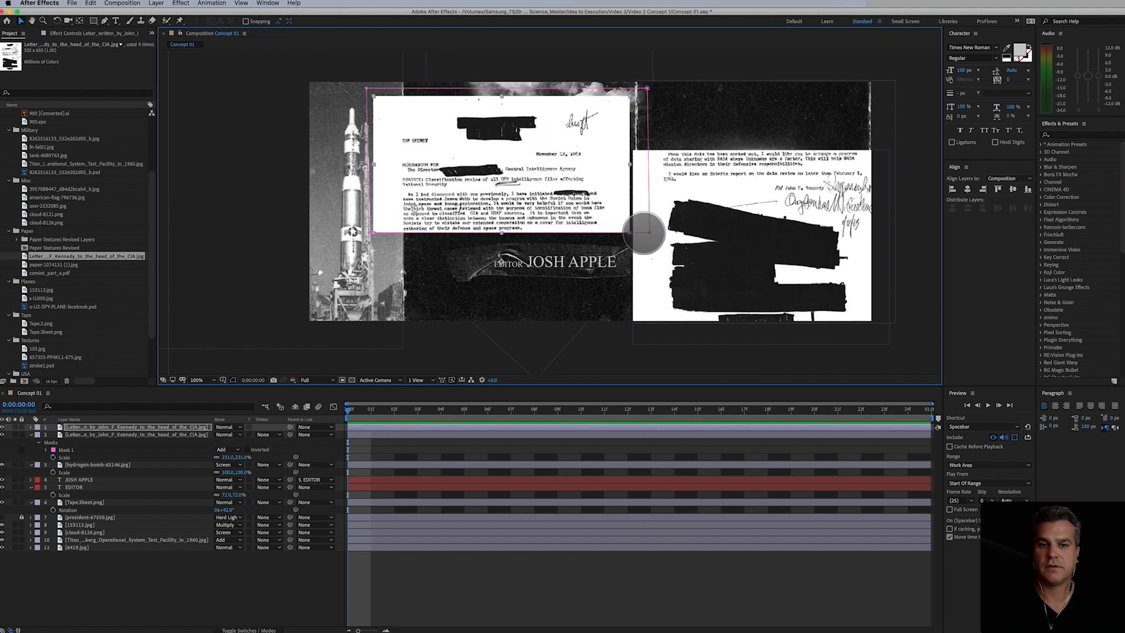
# Step: Trim the top copy's mask edges and shrink that letter to 136%
pyautogui.moveTo(648, 233); pyautogui.dragTo(614, 232)
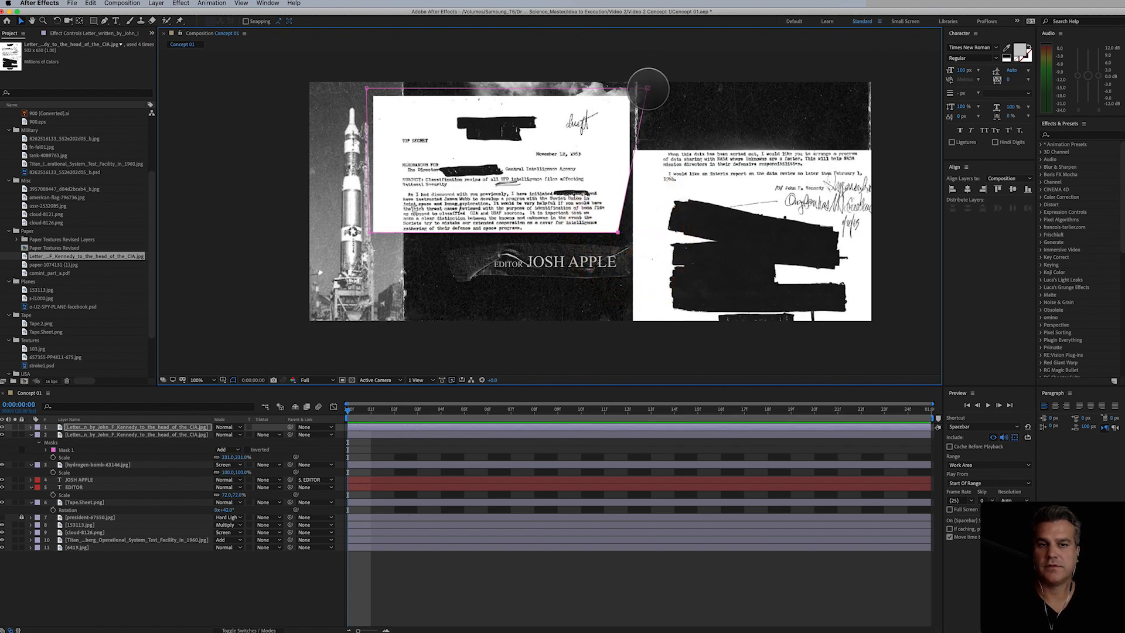
pyautogui.moveTo(647, 88); pyautogui.dragTo(621, 88)
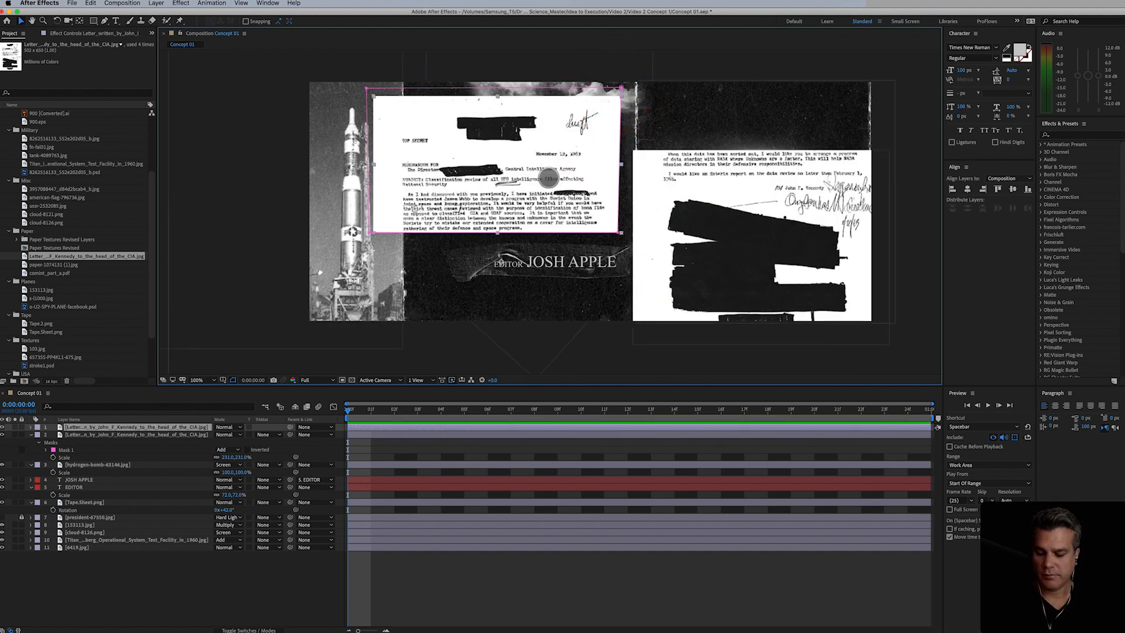
pyautogui.press('s')
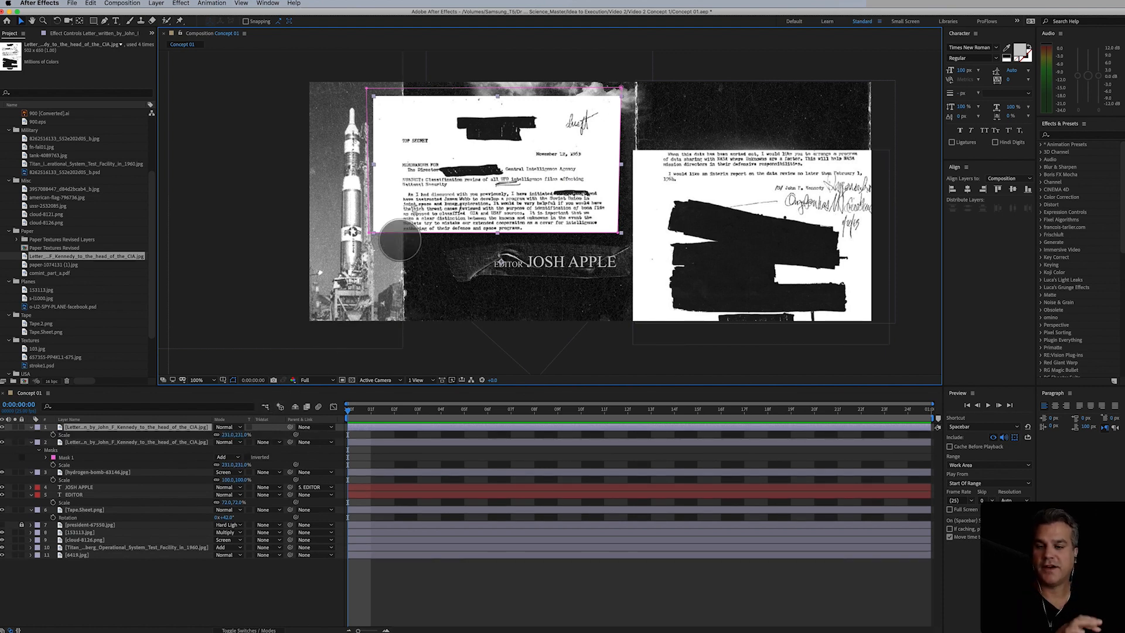
pyautogui.moveTo(238, 434); pyautogui.dragTo(226, 435)
pyautogui.click(706, 274)
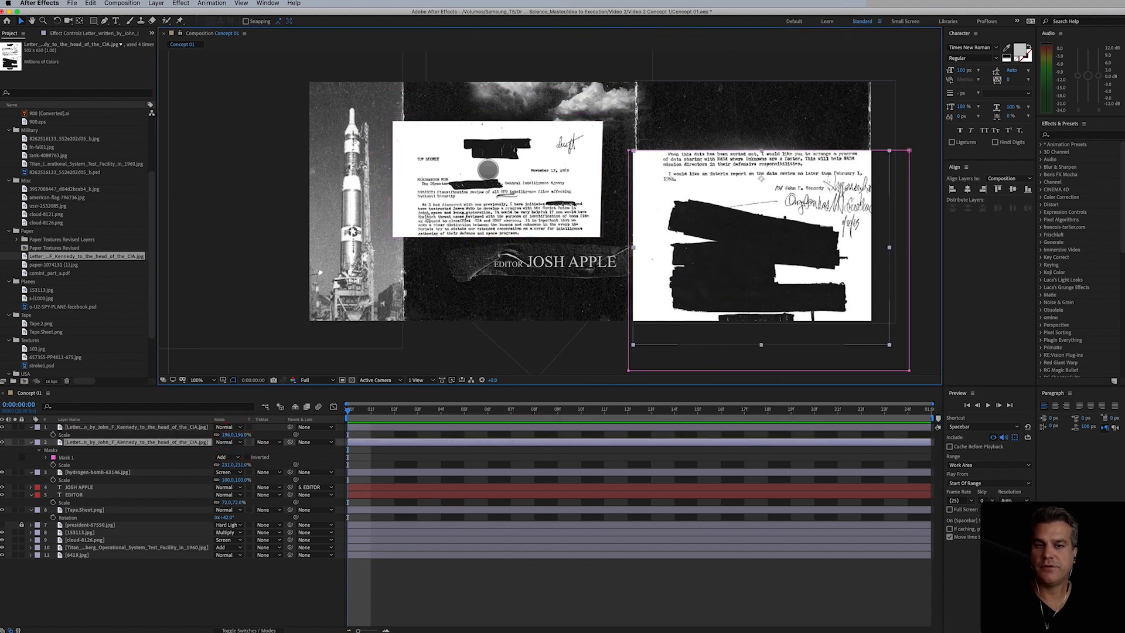
pyautogui.click(483, 169)
pyautogui.moveTo(244, 437); pyautogui.dragTo(234, 452)
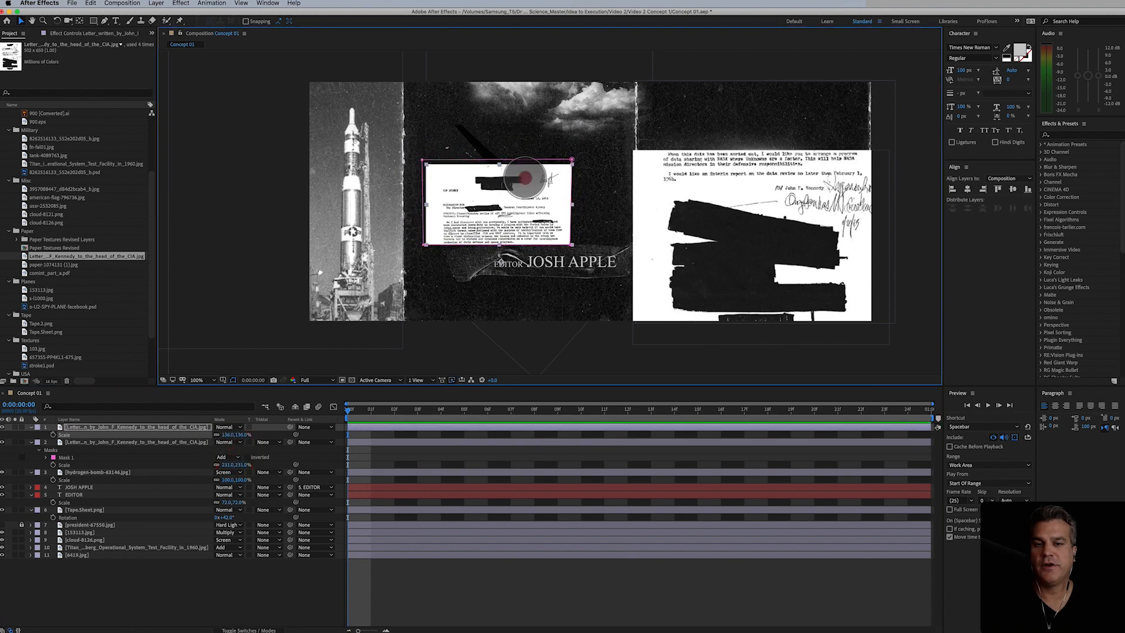
# Step: Raise the top letter above the plane and tilt it about 11° counter-clockwise
pyautogui.moveTo(523, 194); pyautogui.dragTo(521, 110)
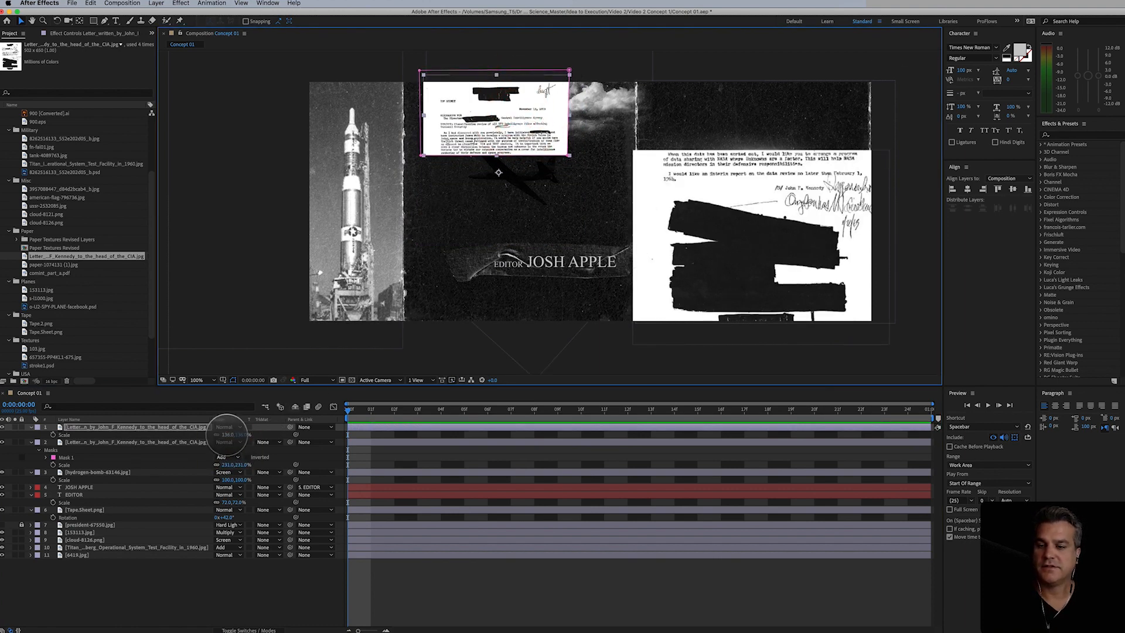
pyautogui.moveTo(225, 437); pyautogui.dragTo(225, 431)
pyautogui.moveTo(489, 129)
pyautogui.mouseDown()
pyautogui.moveTo(474, 124)
pyautogui.moveTo(485, 127)
pyautogui.mouseUp()
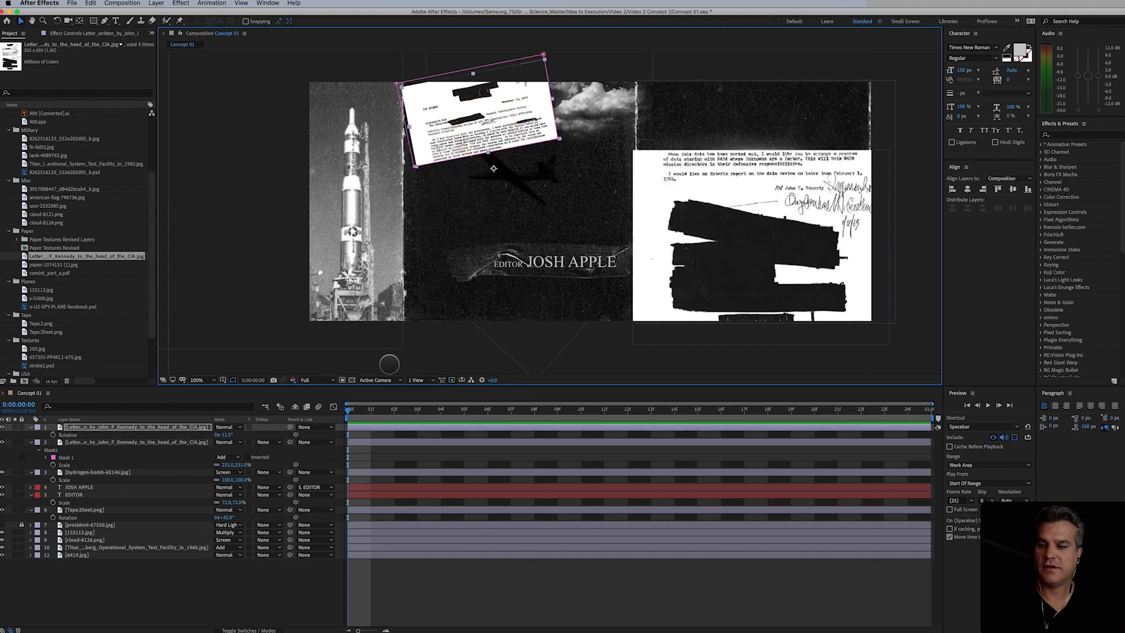
# Step: Apply Channel > Invert to the top letter and set its blend mode to Screen
pyautogui.click(231, 427)
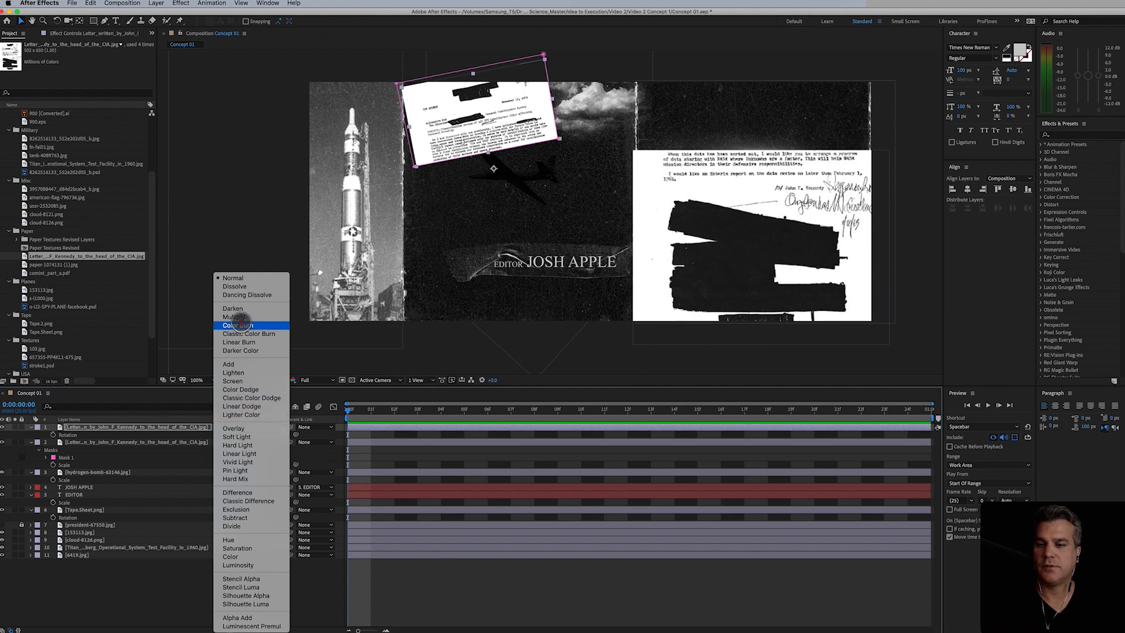
pyautogui.click(235, 317)
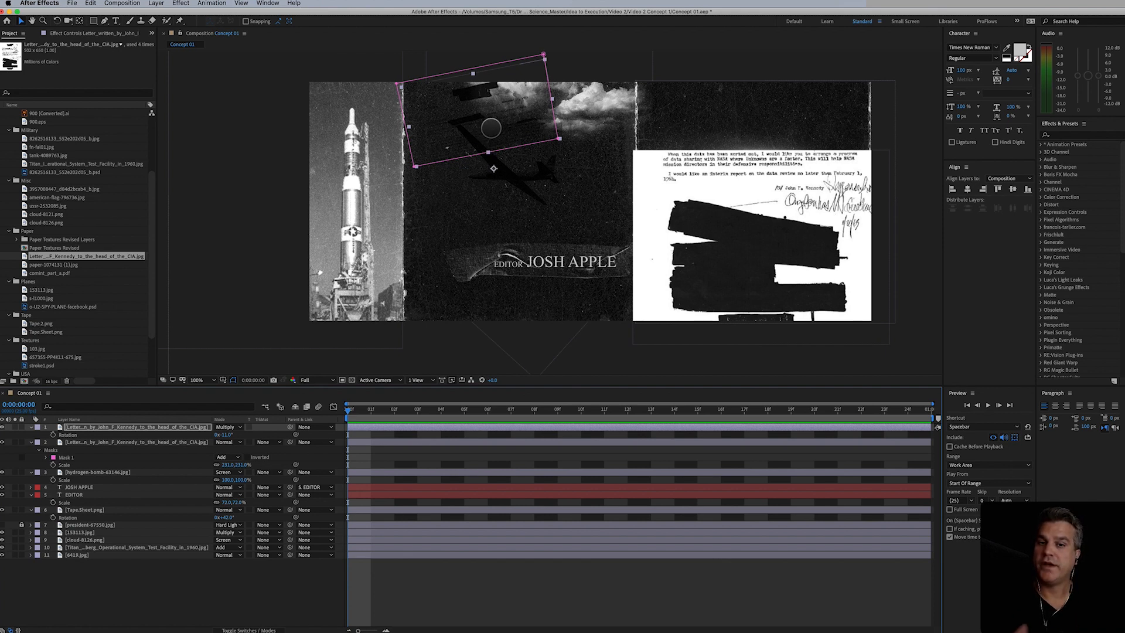
pyautogui.click(181, 3)
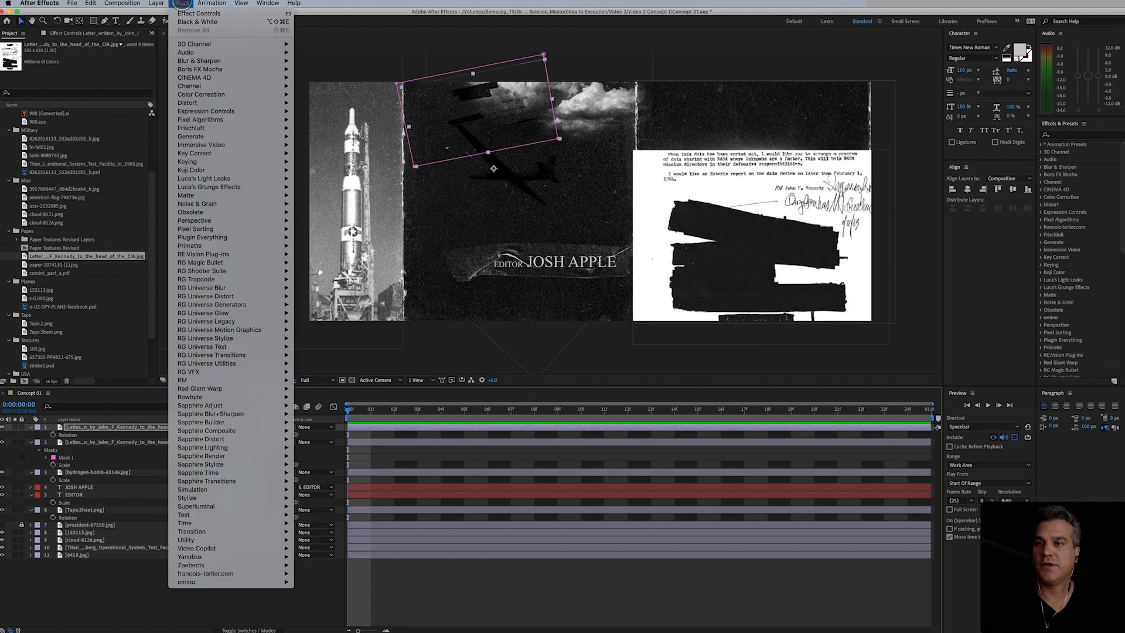
pyautogui.moveTo(205, 86)
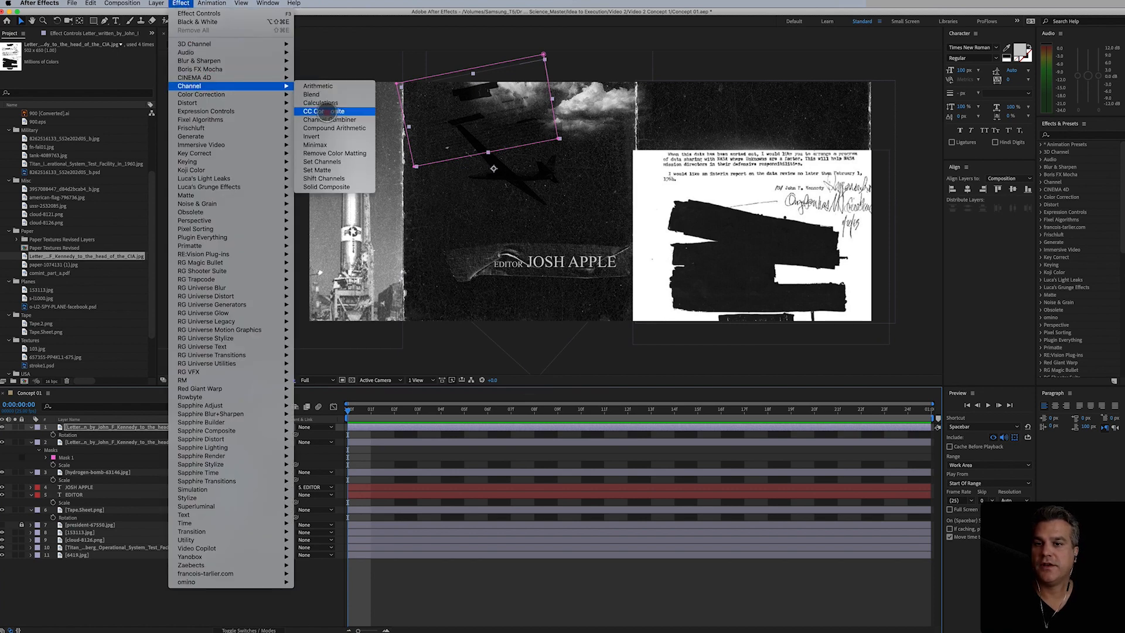
pyautogui.click(332, 136)
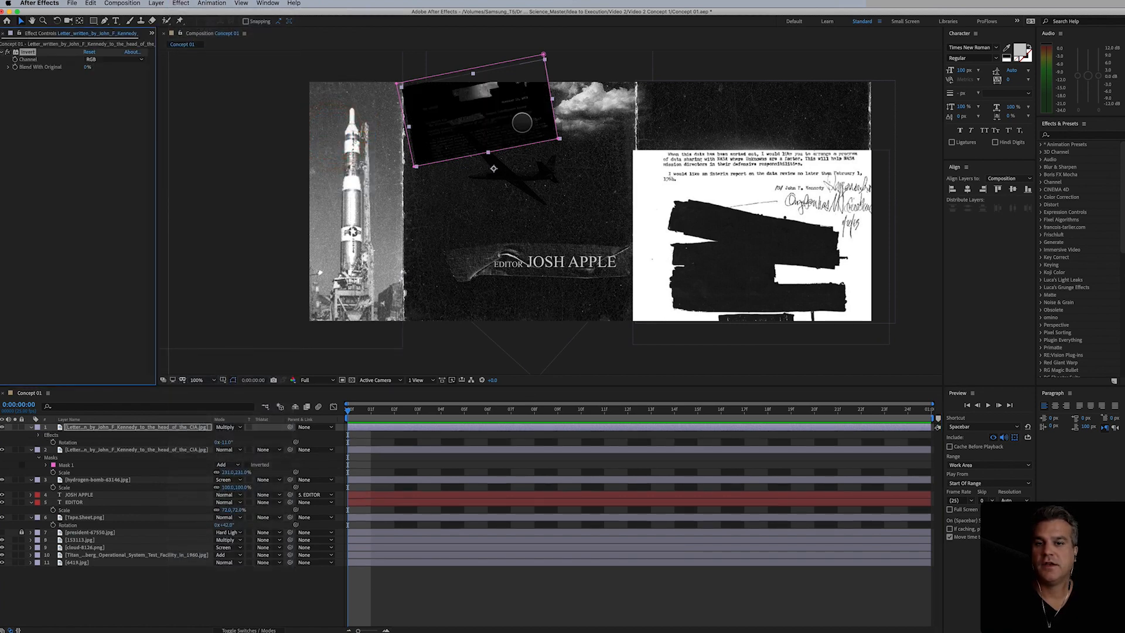
pyautogui.click(240, 428)
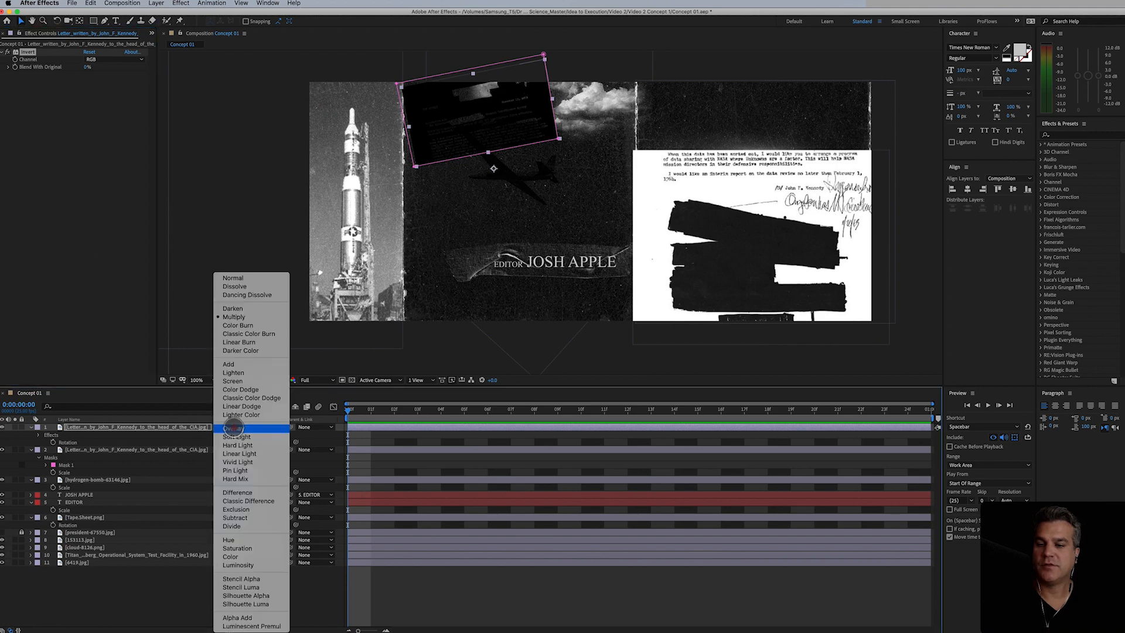
pyautogui.click(234, 381)
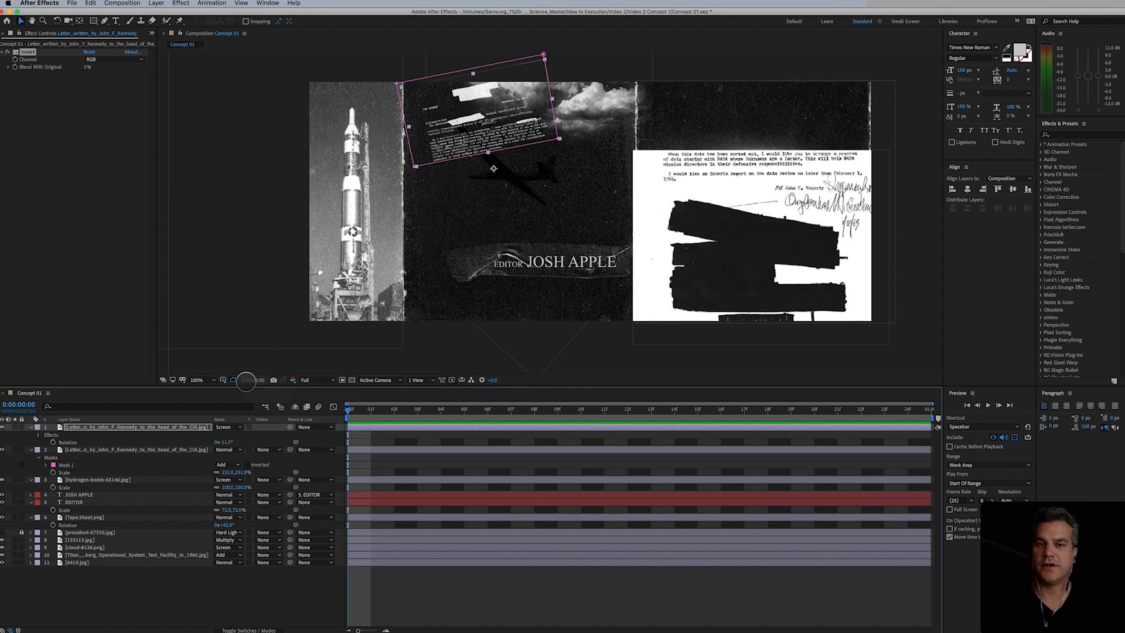
# Step: Shift the inverted letter left and reduce its rotation to about -4°
pyautogui.moveTo(445, 137); pyautogui.dragTo(431, 138)
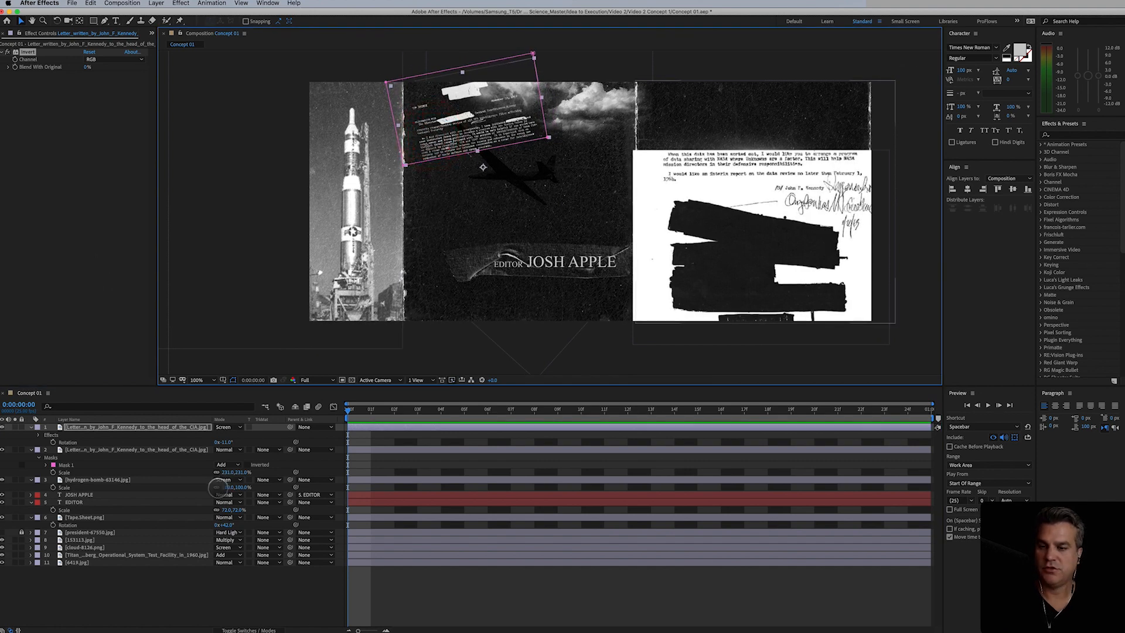
pyautogui.moveTo(225, 442); pyautogui.dragTo(231, 442)
pyautogui.moveTo(499, 136); pyautogui.dragTo(497, 140)
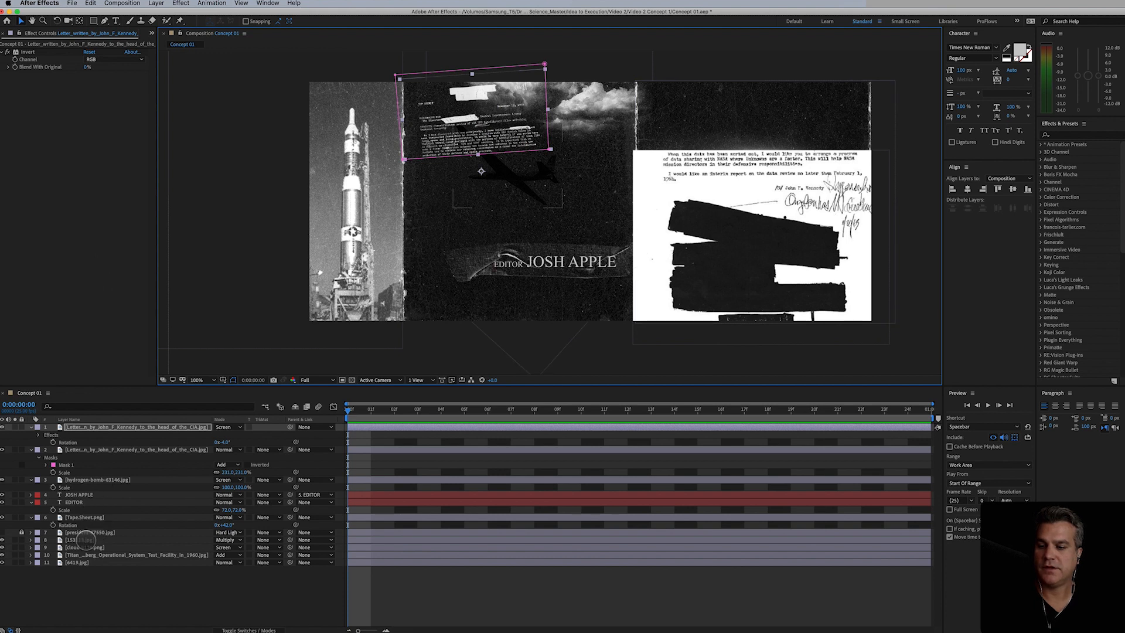
pyautogui.click(85, 540)
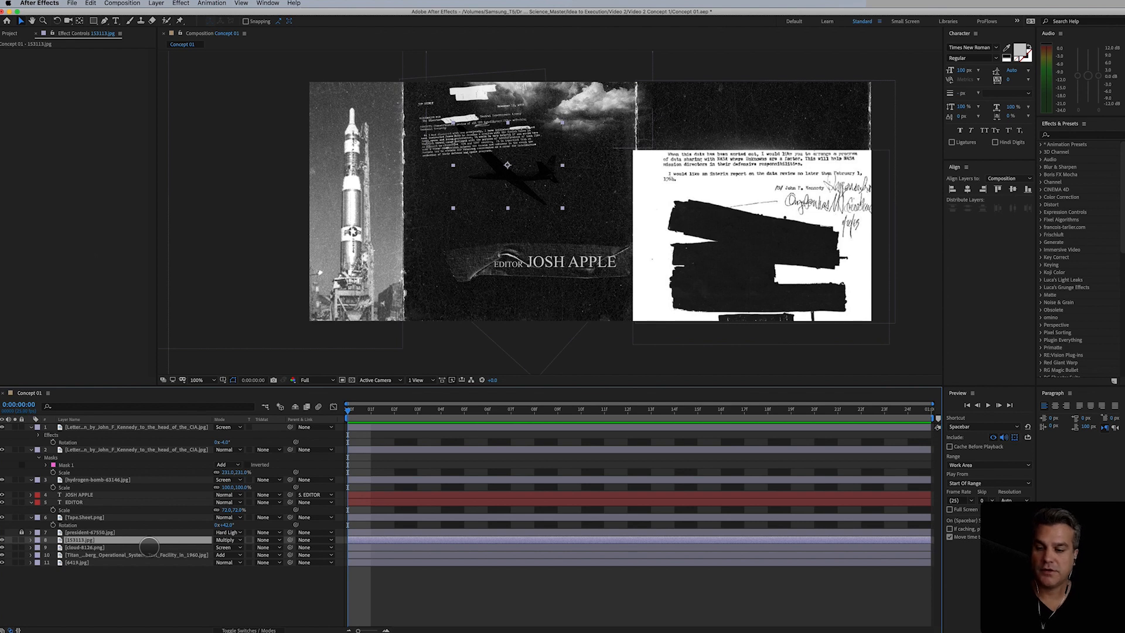
# Step: Rename the 153113.jpg layer to 'Spy Plane' and the cloud-8126.png layer to 'Clouds'
pyautogui.press('Return')
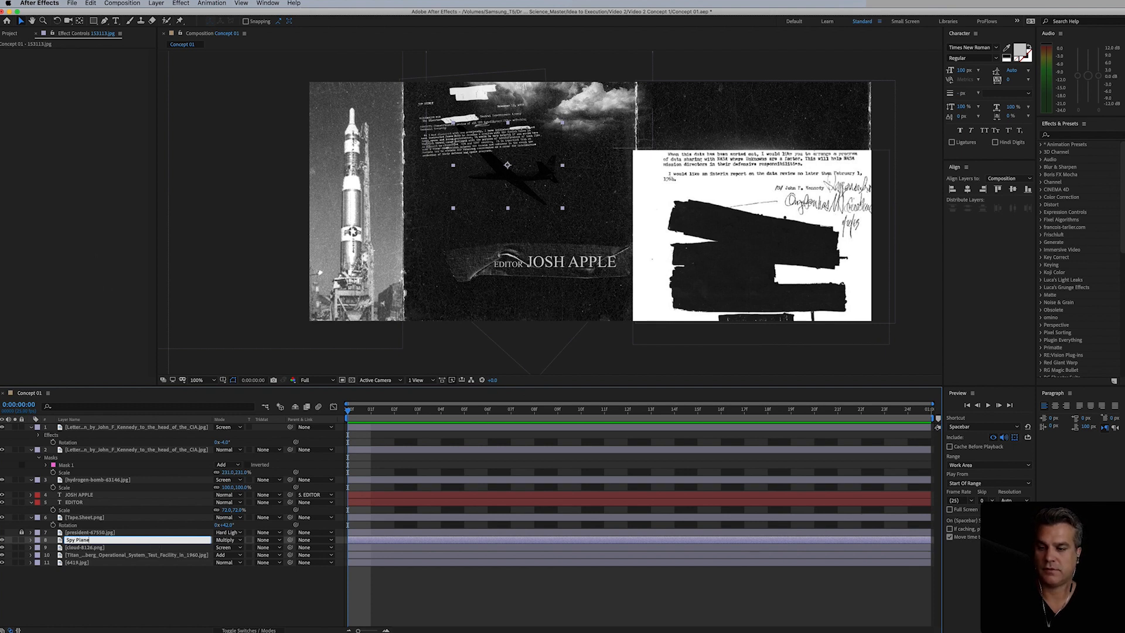
pyautogui.press('Return')
pyautogui.click(93, 547)
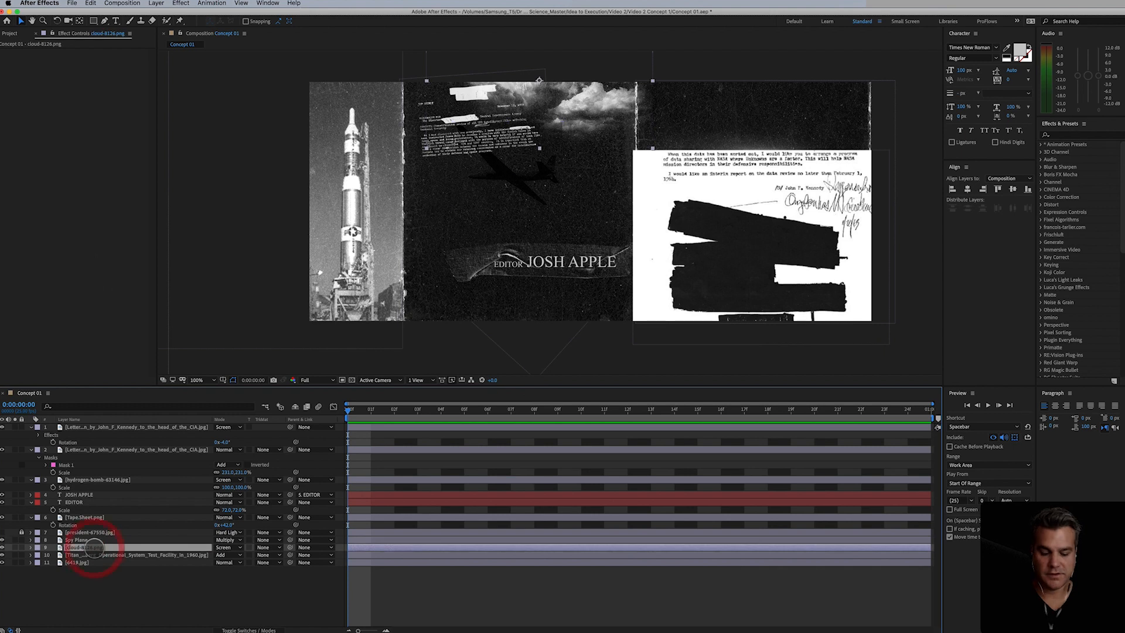
pyautogui.press('Return')
pyautogui.write('Clouds')
pyautogui.press('Return')
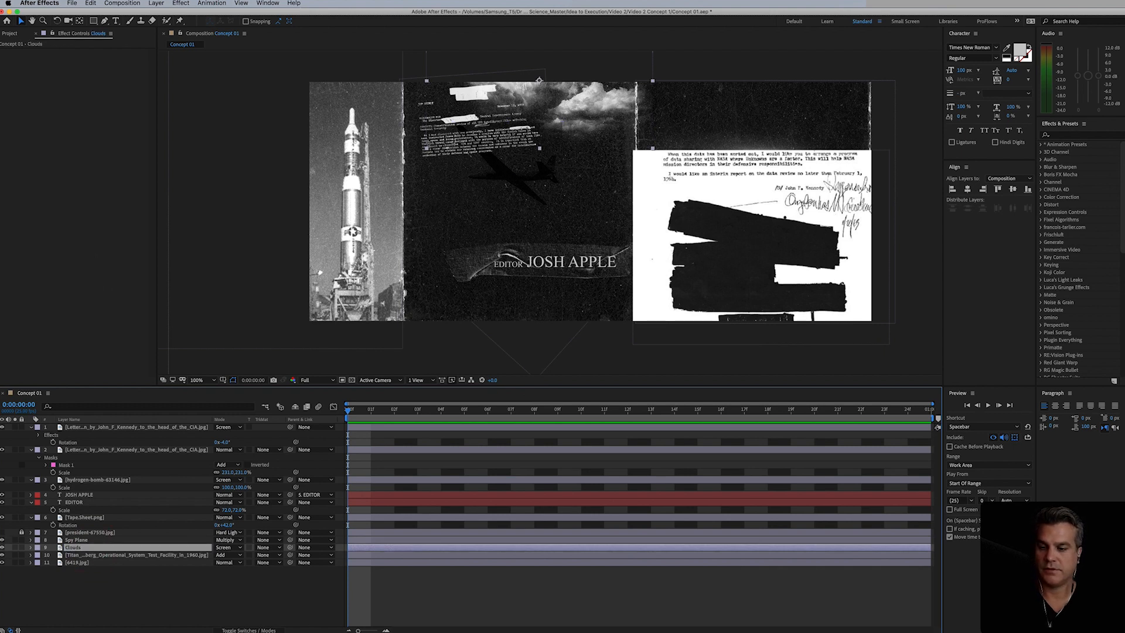
# Step: Rename the Titan launch layer to 'Rocket' and 6419.jpg to 'Background Texture'
pyautogui.click(104, 555)
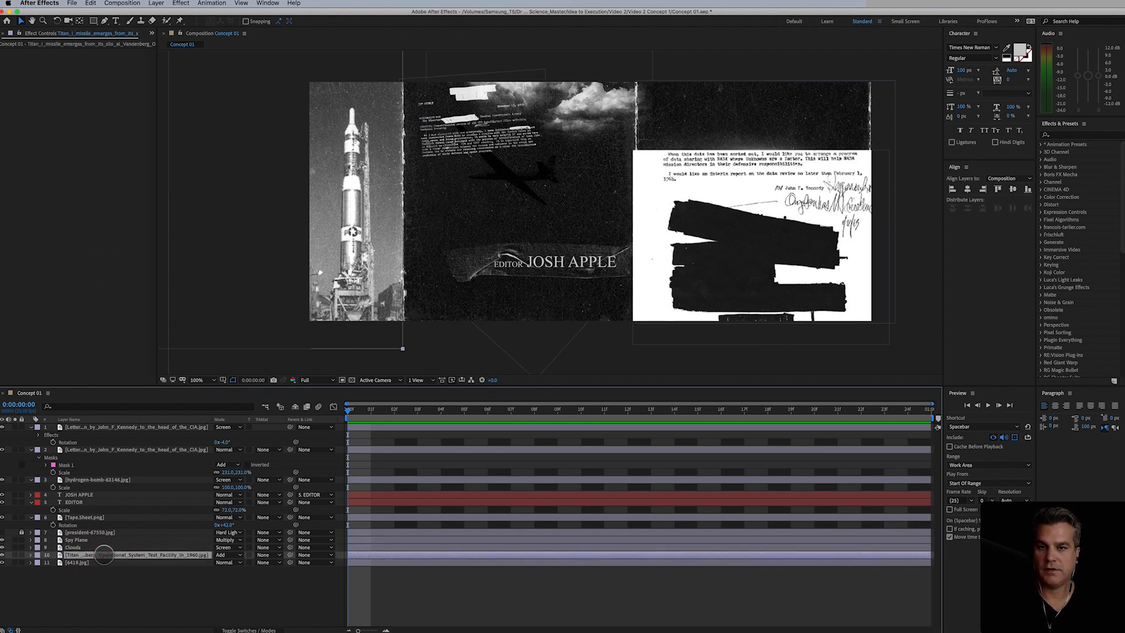
pyautogui.press('Return')
pyautogui.write('Rocke')
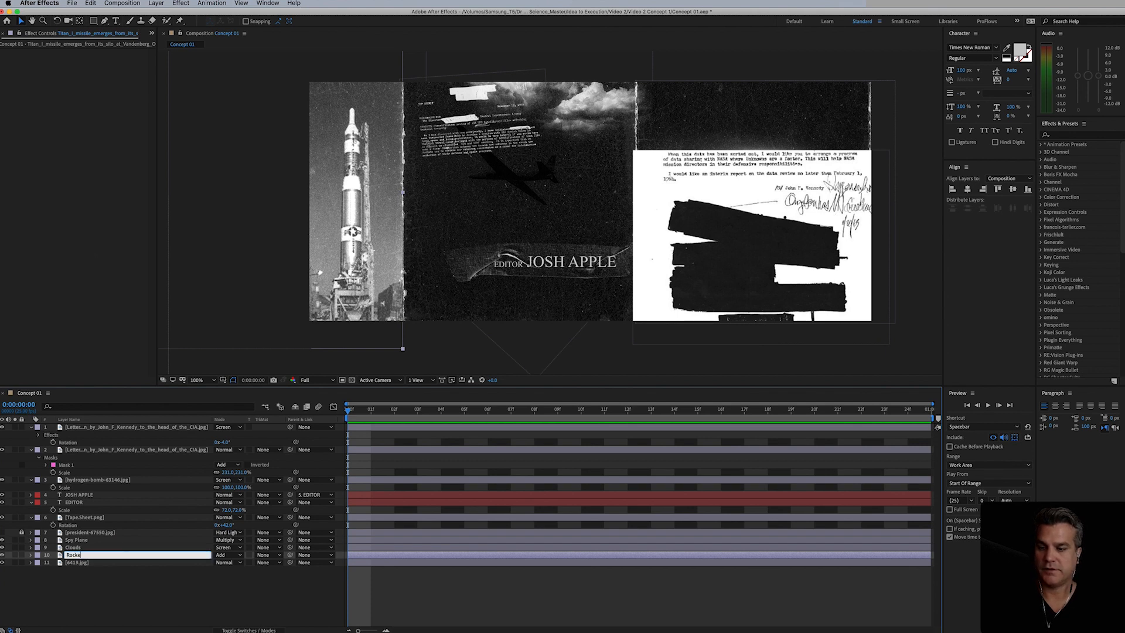
pyautogui.write('t')
pyautogui.press('Return')
pyautogui.click(91, 562)
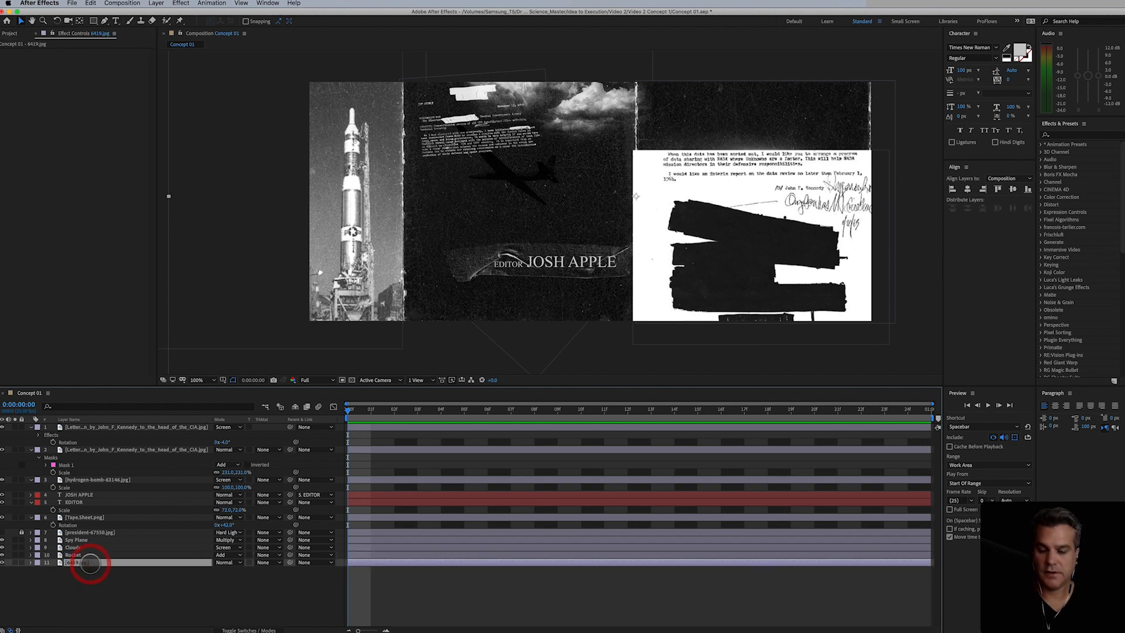
pyautogui.press('Return')
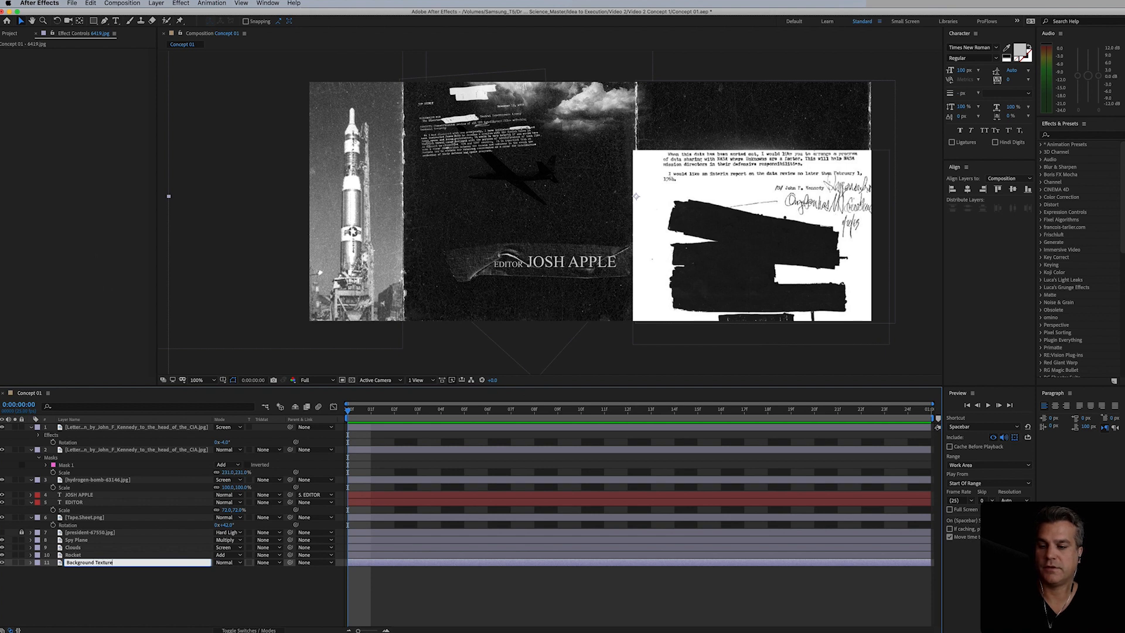
pyautogui.write('Background Texture')
pyautogui.press('Return')
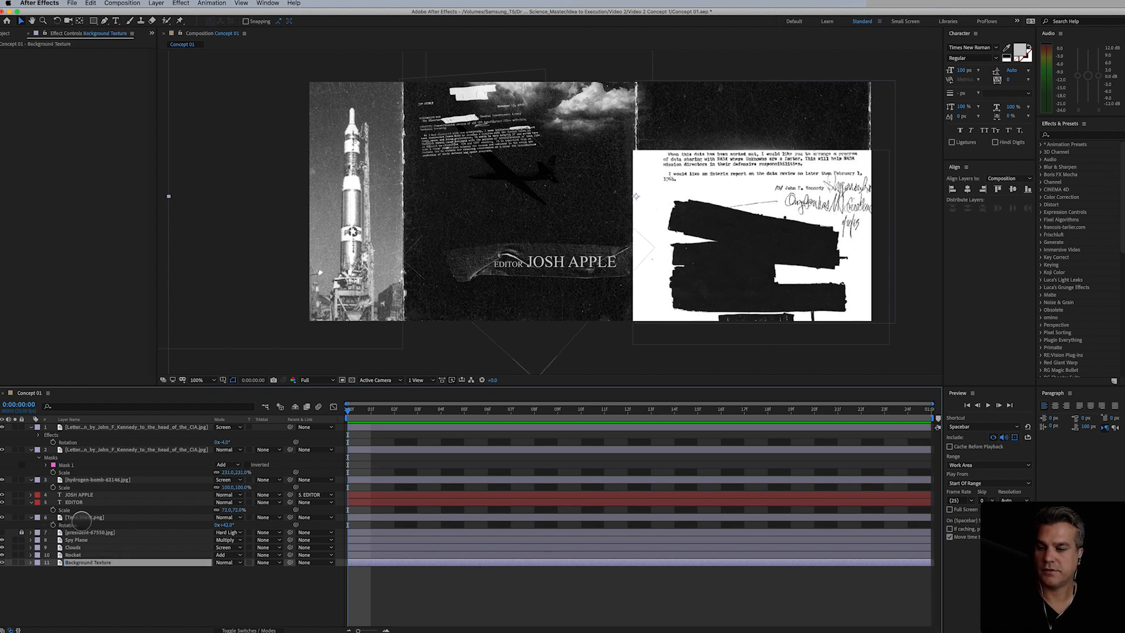
pyautogui.click(82, 518)
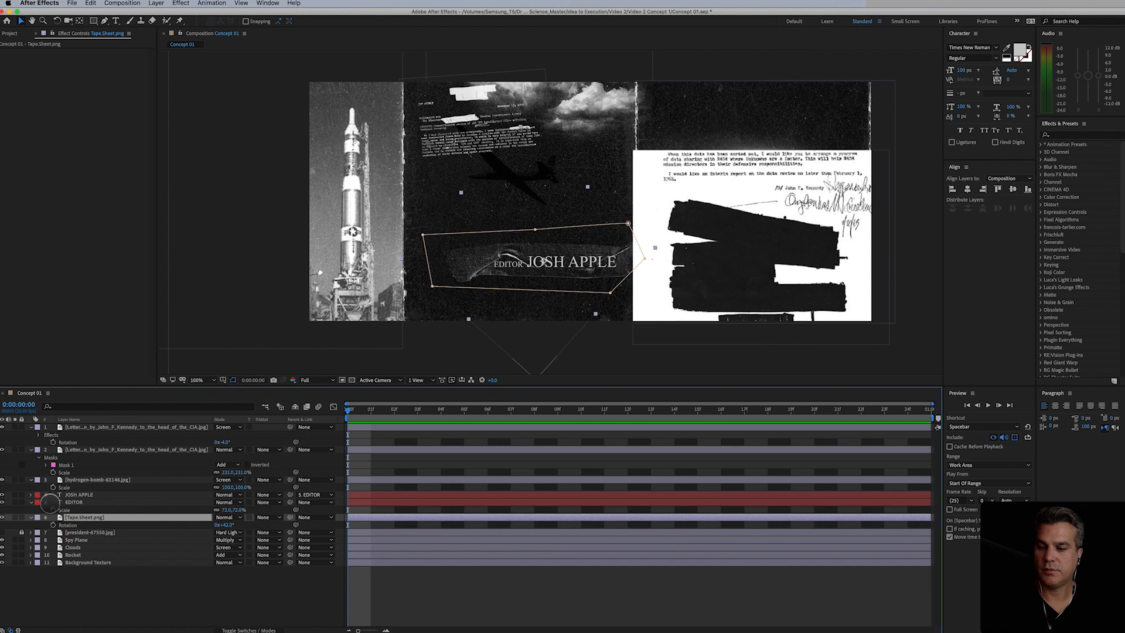
# Step: Collapse the expanded property rows of the EDITOR, hydrogen-bomb, credit and Tape.Sheet layers
pyautogui.click(31, 503)
pyautogui.click(31, 495)
pyautogui.click(82, 479)
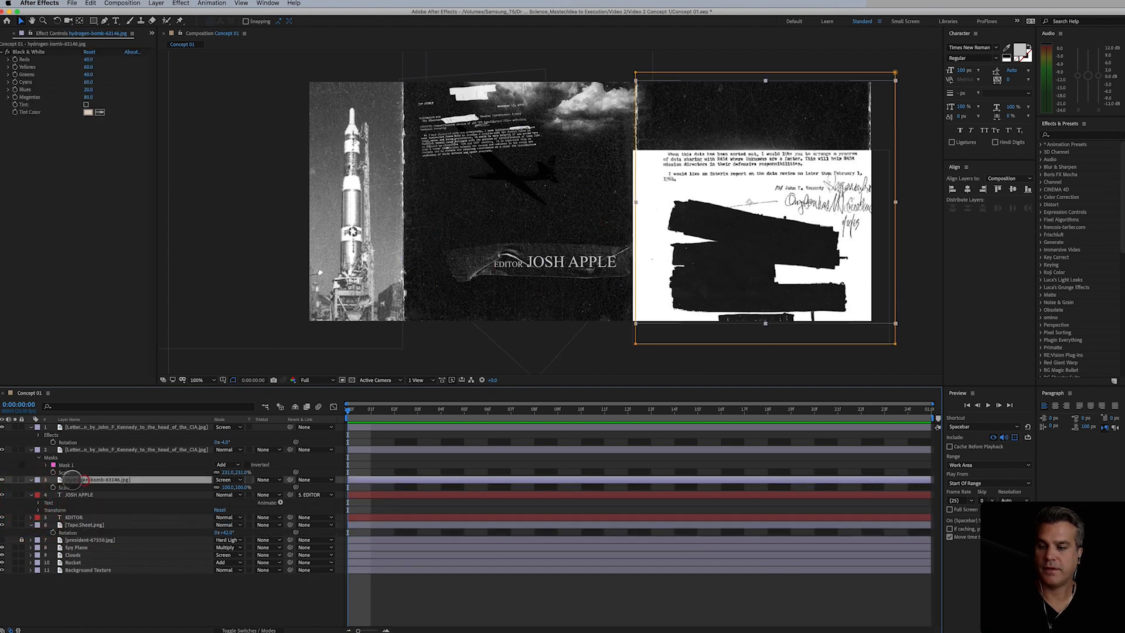
pyautogui.click(31, 479)
pyautogui.click(31, 487)
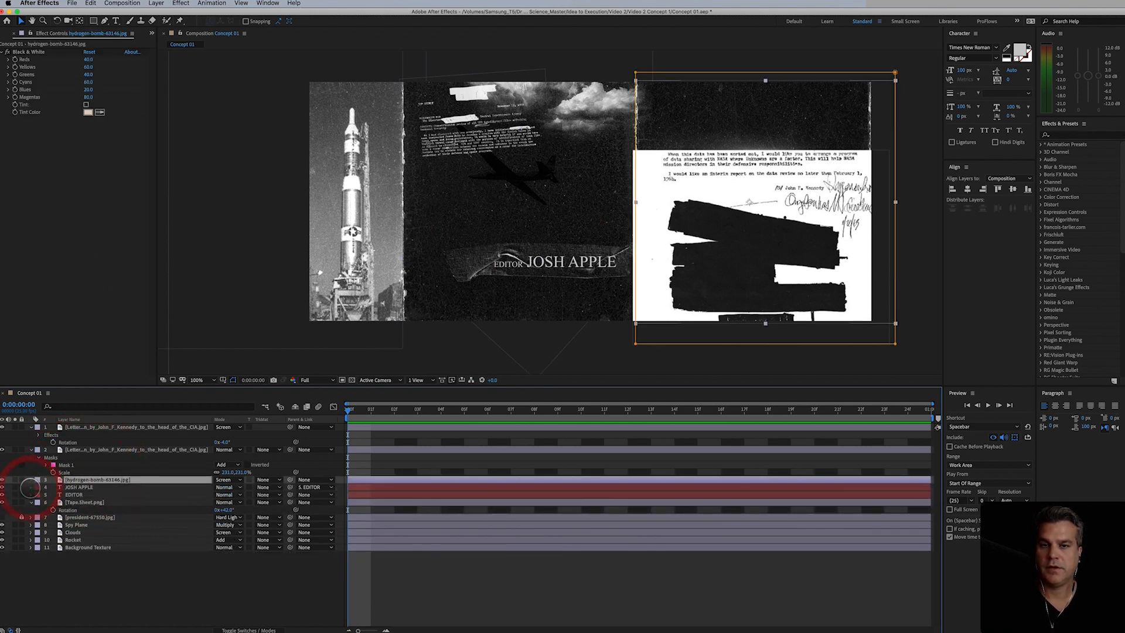
pyautogui.click(31, 502)
# Step: Invert the CIA letter layer, set its blend mode to Screen, and move it down
pyautogui.click(126, 449)
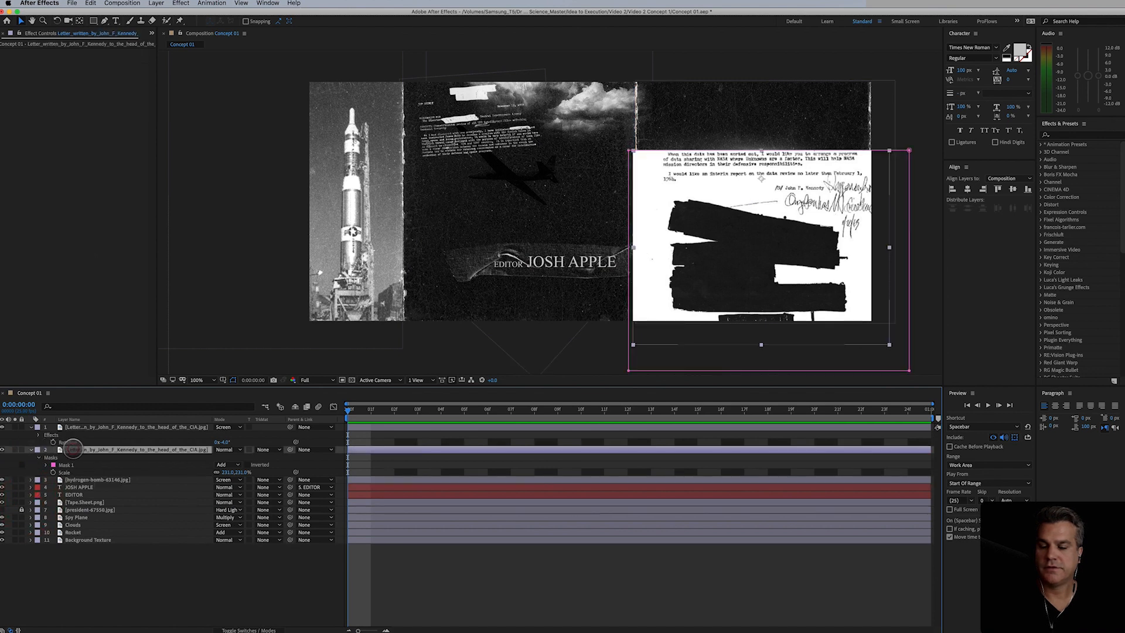
pyautogui.click(712, 289)
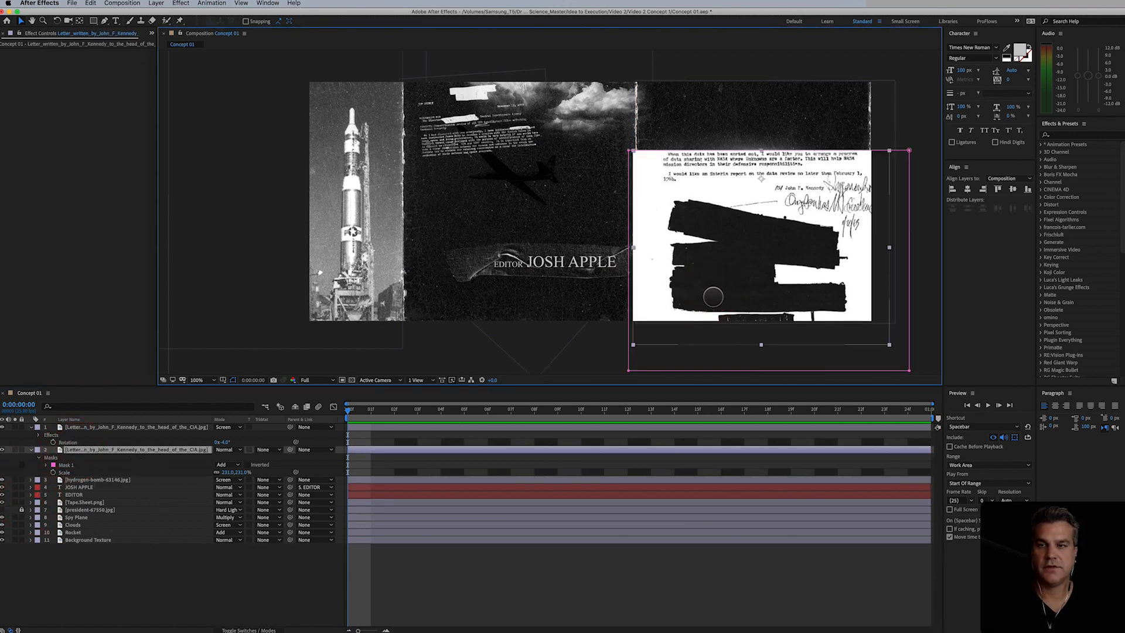
pyautogui.click(181, 3)
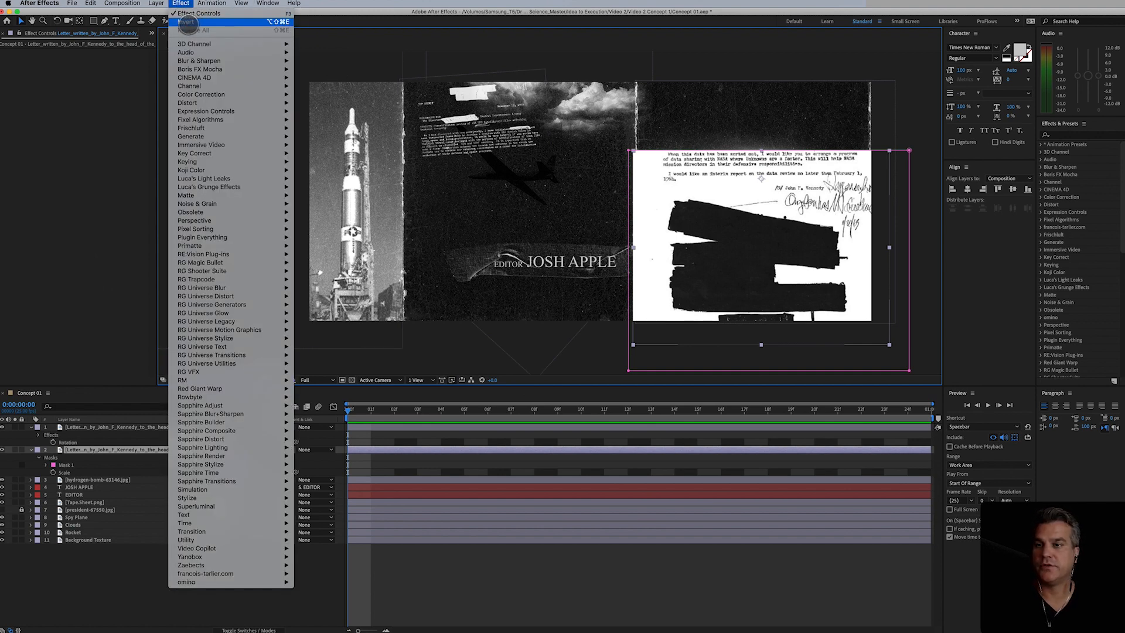
pyautogui.click(185, 21)
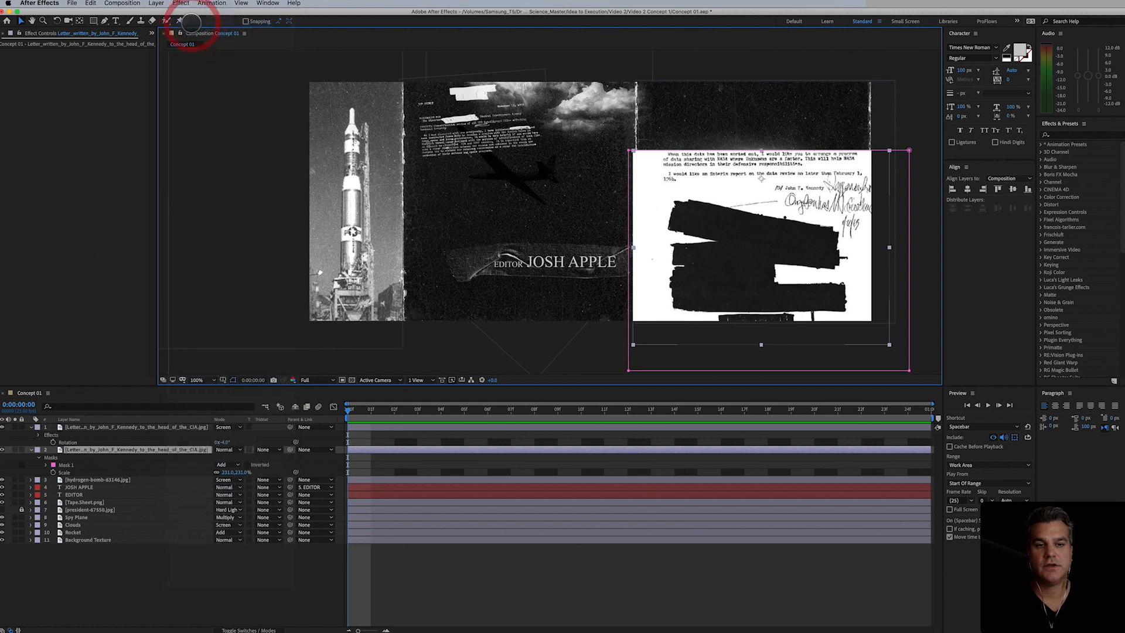
pyautogui.click(234, 451)
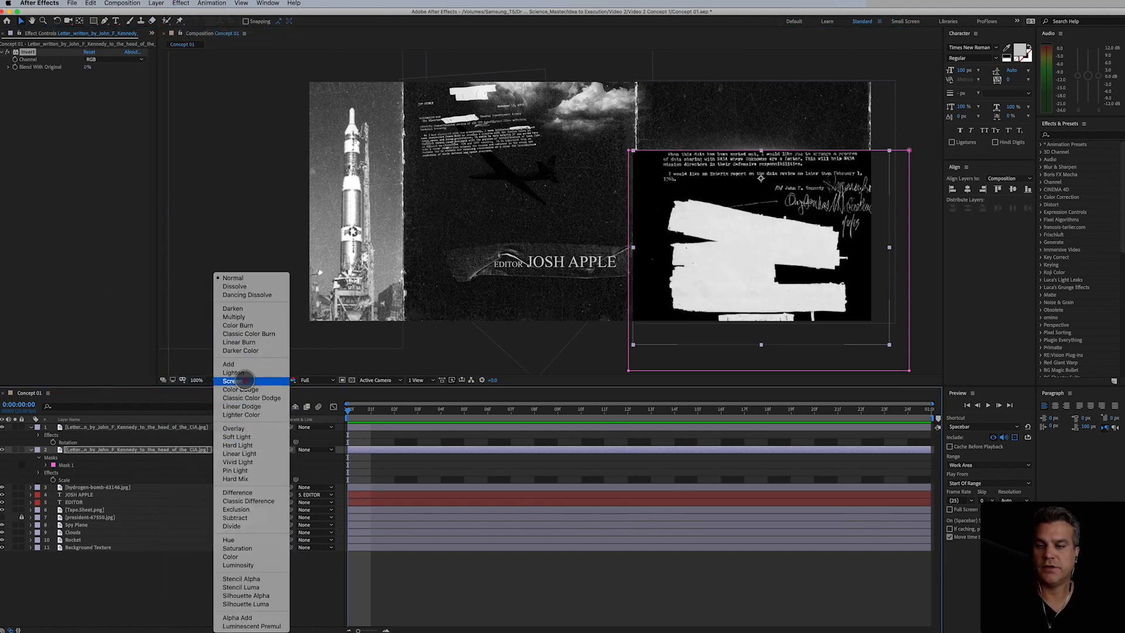
pyautogui.click(234, 381)
pyautogui.moveTo(759, 291)
pyautogui.mouseDown()
pyautogui.moveTo(757, 326)
pyautogui.moveTo(744, 293)
pyautogui.mouseUp()
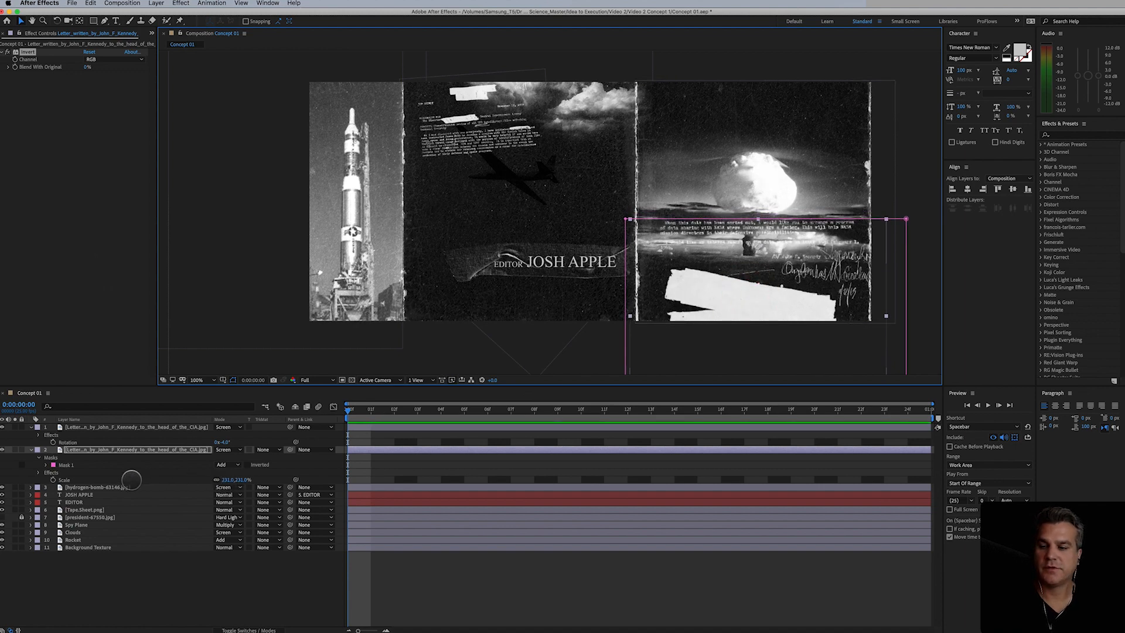
# Step: Use Pan Behind to slide the H-bomb image up inside its mask
pyautogui.click(127, 487)
pyautogui.press('y')
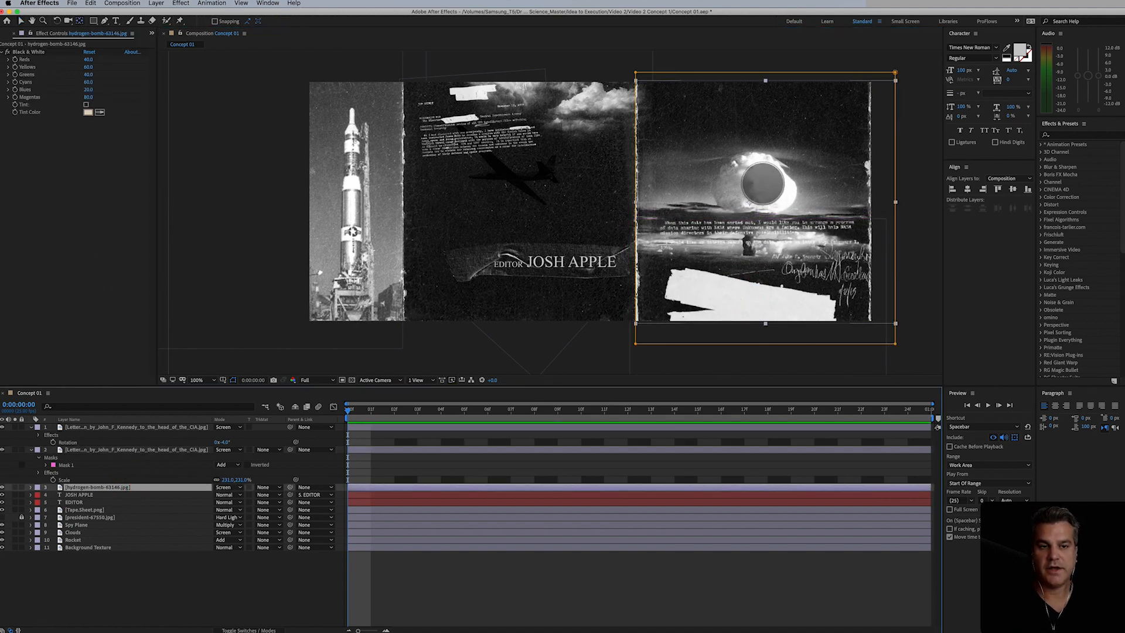
pyautogui.moveTo(764, 182); pyautogui.dragTo(764, 148)
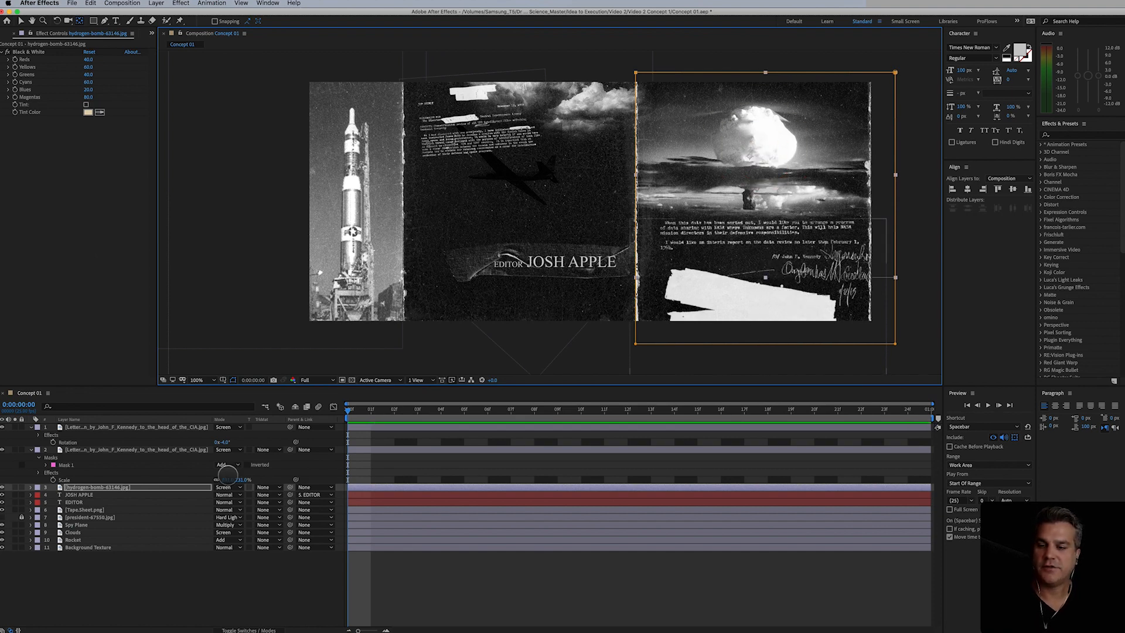
pyautogui.click(31, 450)
# Step: Drag the fn-fal01.jpg rifle image from the Project panel into the composition centre
pyautogui.click(31, 427)
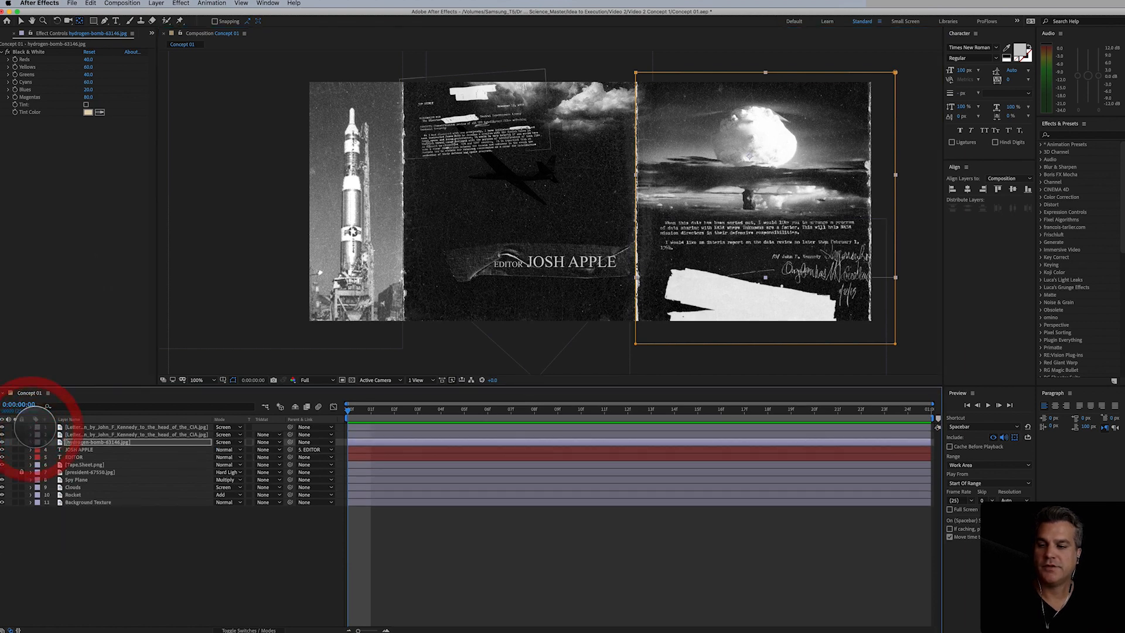
pyautogui.click(152, 33)
pyautogui.click(173, 44)
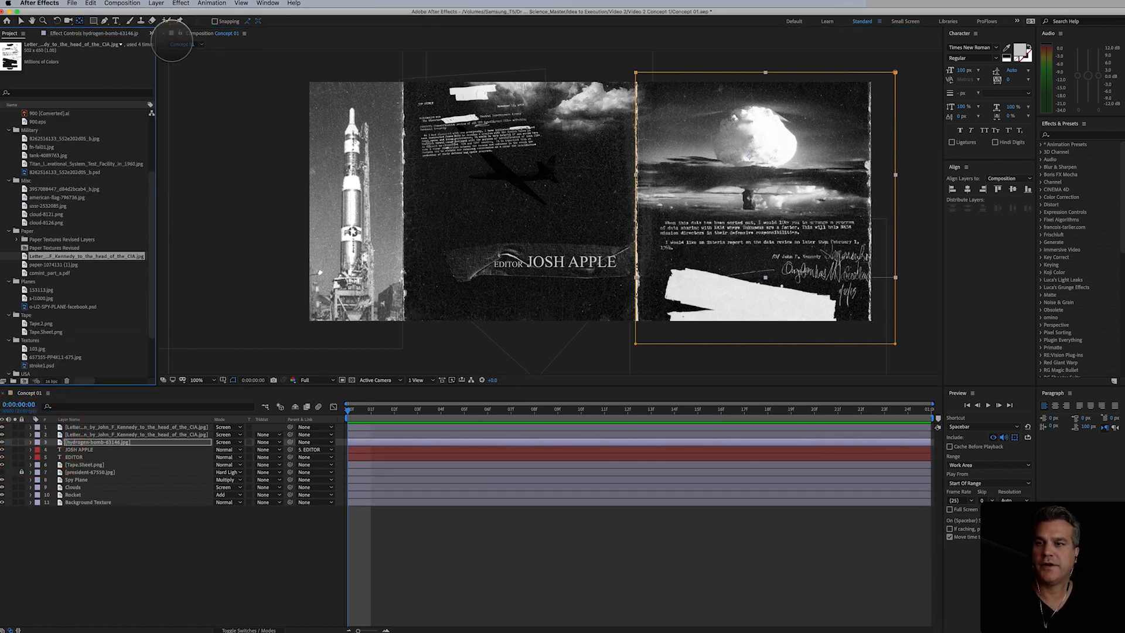
pyautogui.click(53, 146)
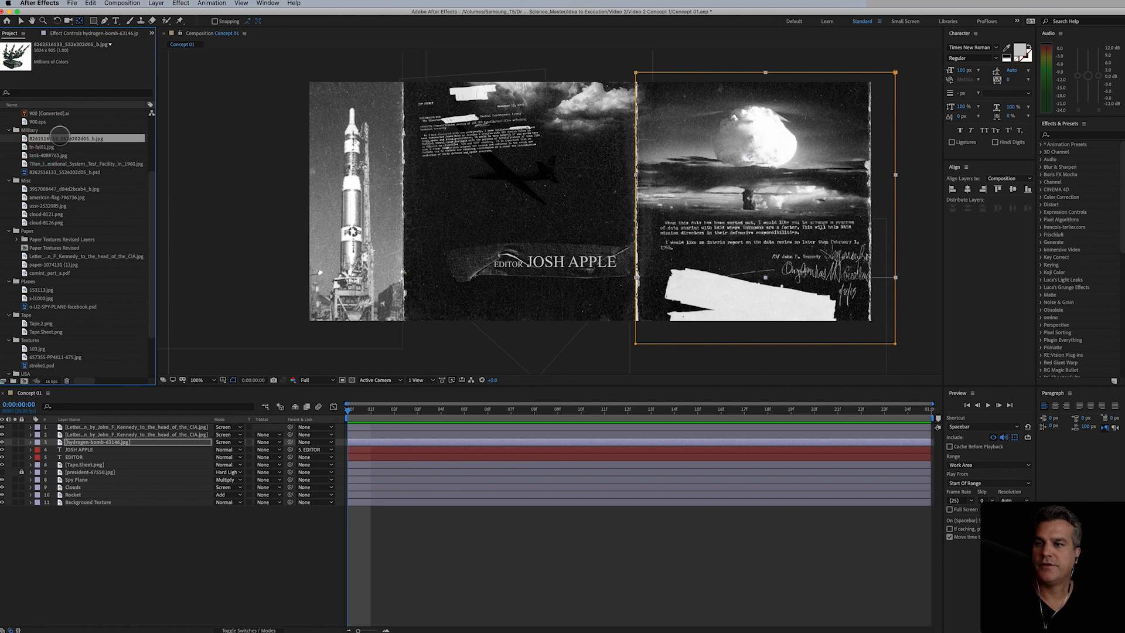
pyautogui.moveTo(56, 148); pyautogui.dragTo(561, 218)
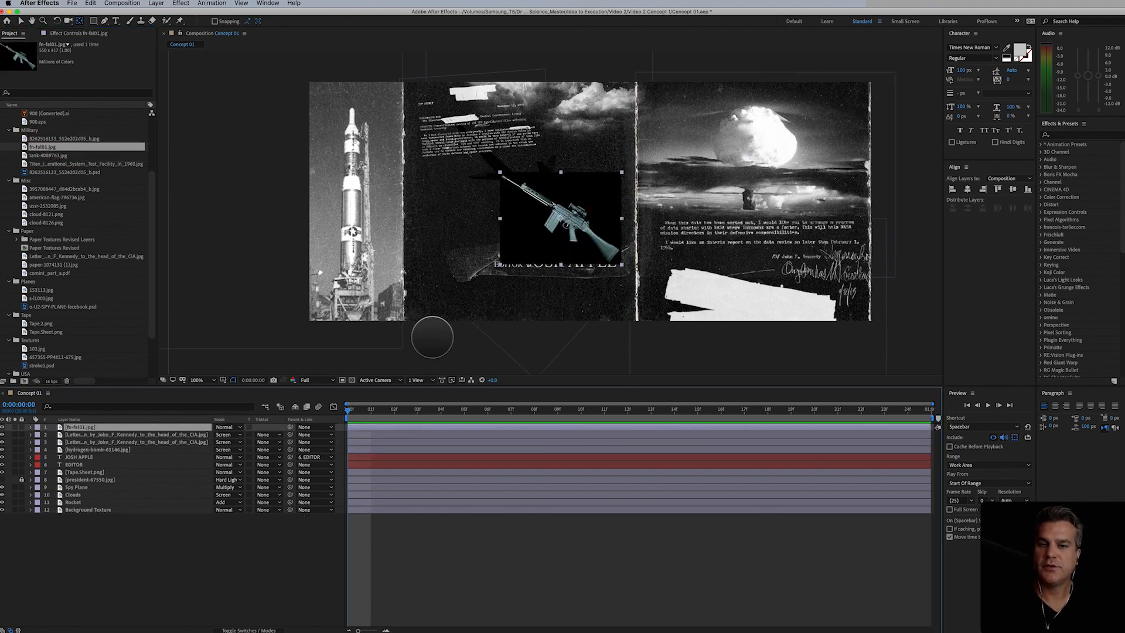
# Step: Apply Black & White to the rifle layer and set its blend mode to Screen
pyautogui.click(181, 3)
pyautogui.moveTo(214, 88)
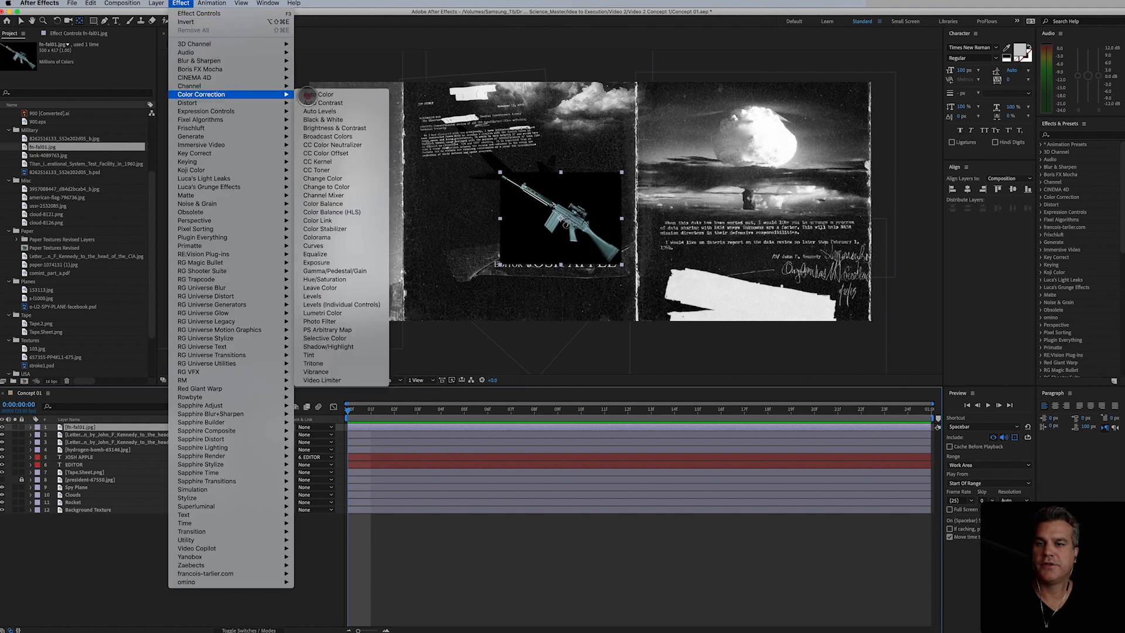
pyautogui.click(343, 121)
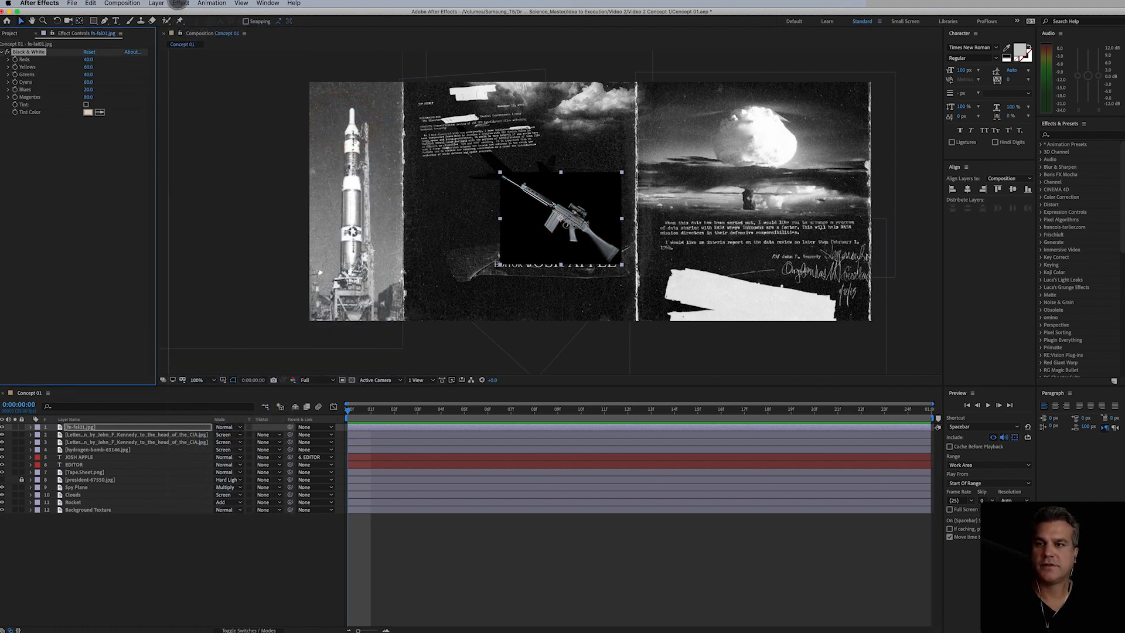
pyautogui.click(181, 4)
pyautogui.click(181, 3)
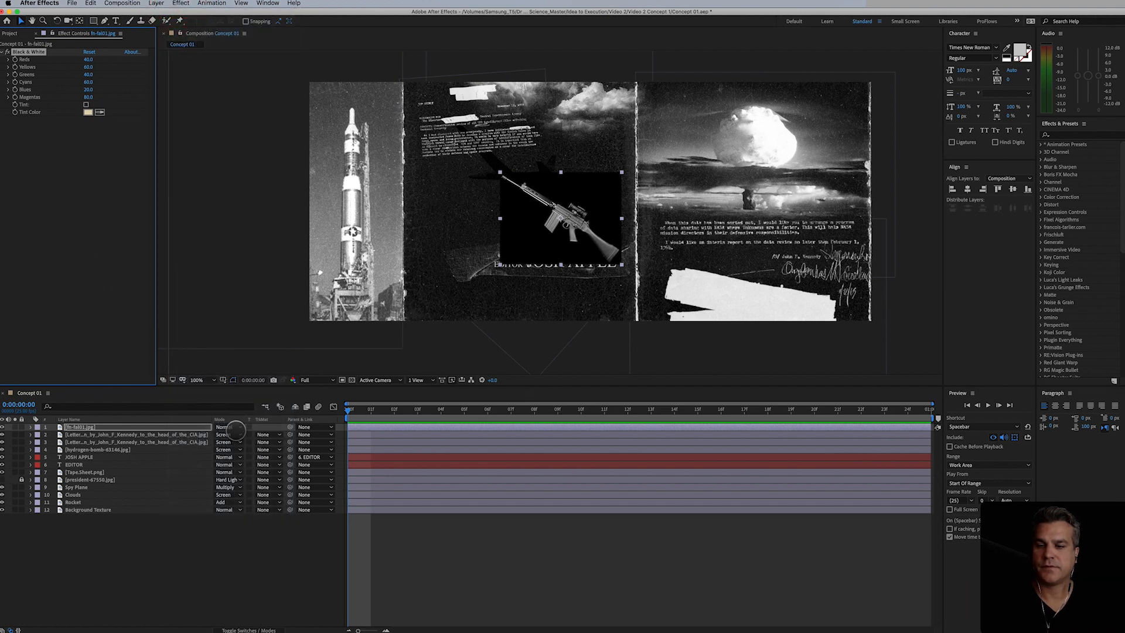
pyautogui.click(232, 427)
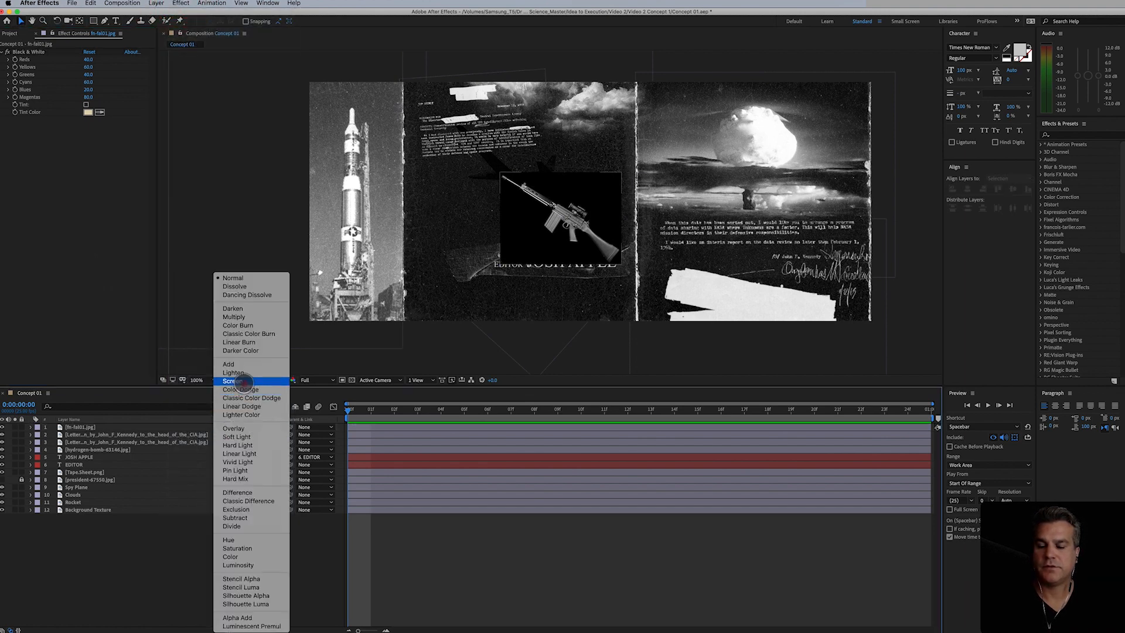
pyautogui.click(242, 381)
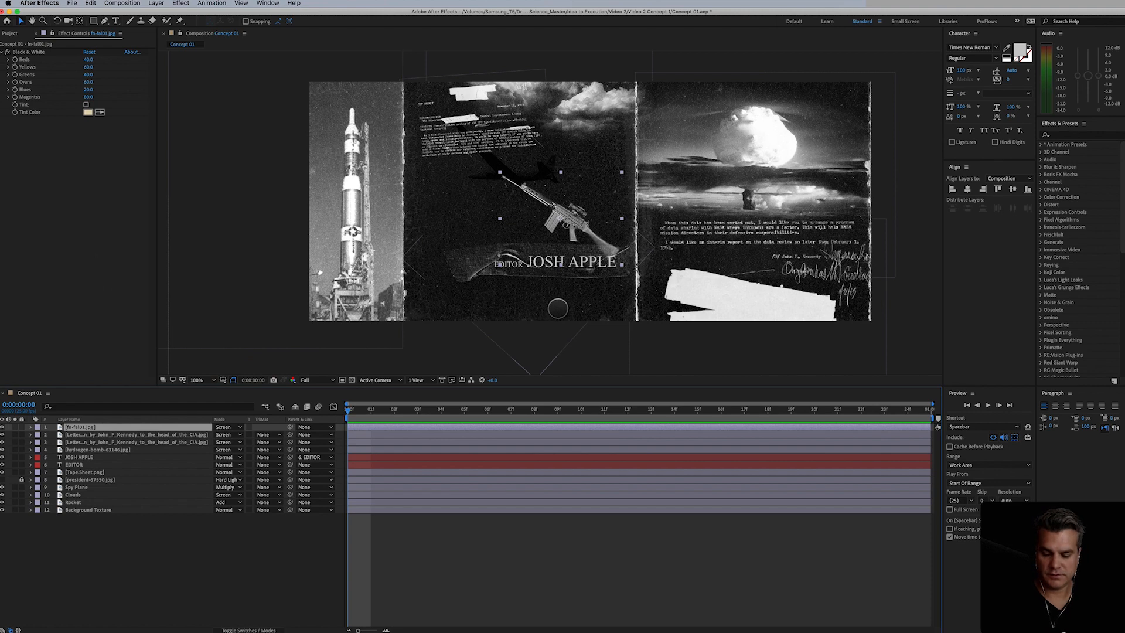
# Step: Scale the rifle layer down to about 71% and position it beside the EDITOR credit
pyautogui.moveTo(571, 226)
pyautogui.mouseDown()
pyautogui.moveTo(481, 281)
pyautogui.moveTo(648, 181)
pyautogui.moveTo(443, 257)
pyautogui.moveTo(537, 196)
pyautogui.moveTo(528, 189)
pyautogui.moveTo(527, 251)
pyautogui.moveTo(476, 280)
pyautogui.moveTo(563, 219)
pyautogui.moveTo(472, 282)
pyautogui.moveTo(555, 213)
pyautogui.moveTo(534, 296)
pyautogui.moveTo(516, 252)
pyautogui.moveTo(492, 256)
pyautogui.moveTo(454, 202)
pyautogui.moveTo(437, 226)
pyautogui.moveTo(534, 192)
pyautogui.moveTo(516, 252)
pyautogui.moveTo(468, 258)
pyautogui.moveTo(536, 267)
pyautogui.mouseUp()
pyautogui.press('s')
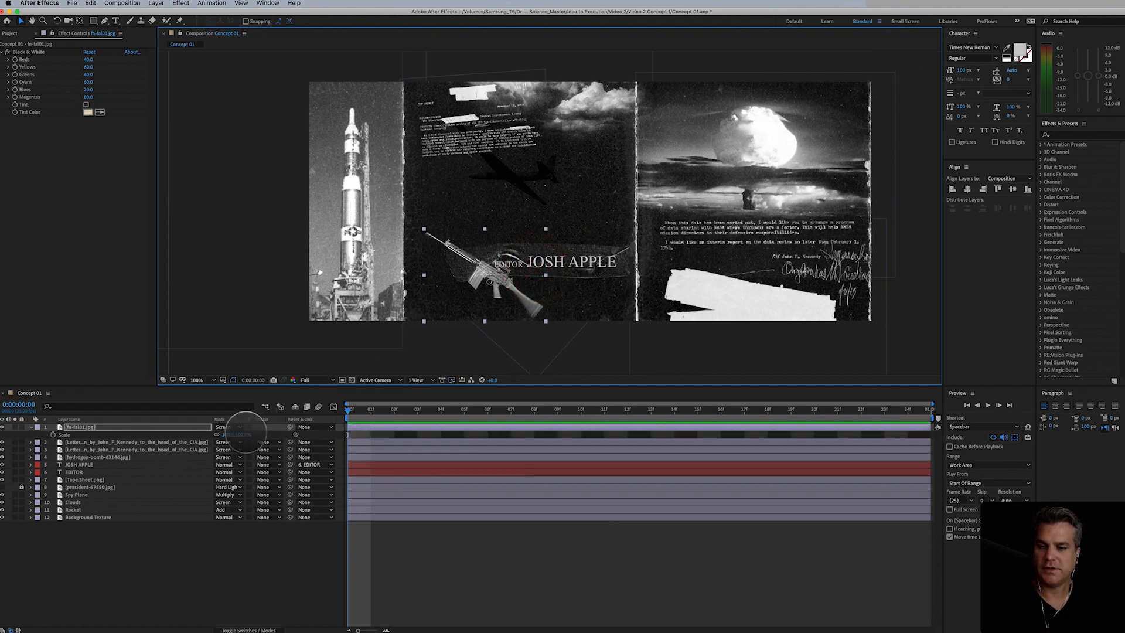
pyautogui.moveTo(230, 434); pyautogui.dragTo(232, 439)
pyautogui.moveTo(493, 290)
pyautogui.mouseDown()
pyautogui.moveTo(460, 302)
pyautogui.moveTo(480, 205)
pyautogui.moveTo(499, 309)
pyautogui.moveTo(477, 296)
pyautogui.moveTo(487, 291)
pyautogui.mouseUp()
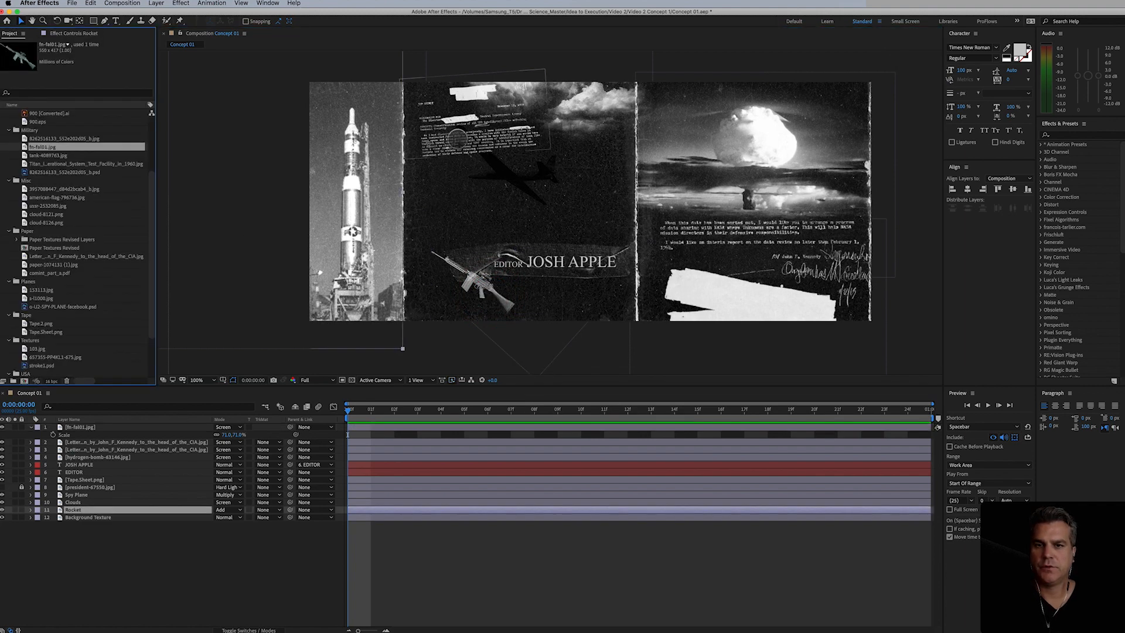
# Step: Scale the CIA letter from 136% to 229% and move it left over the rocket panel
pyautogui.moveTo(454, 141); pyautogui.dragTo(413, 141)
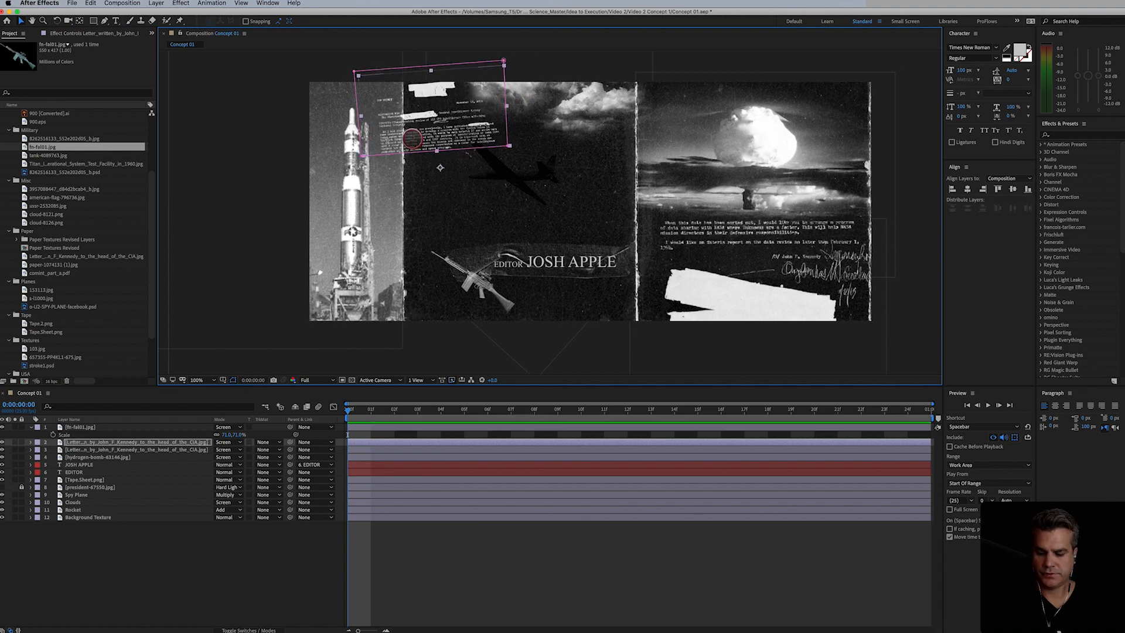
pyautogui.press('s')
pyautogui.moveTo(237, 450); pyautogui.dragTo(260, 438)
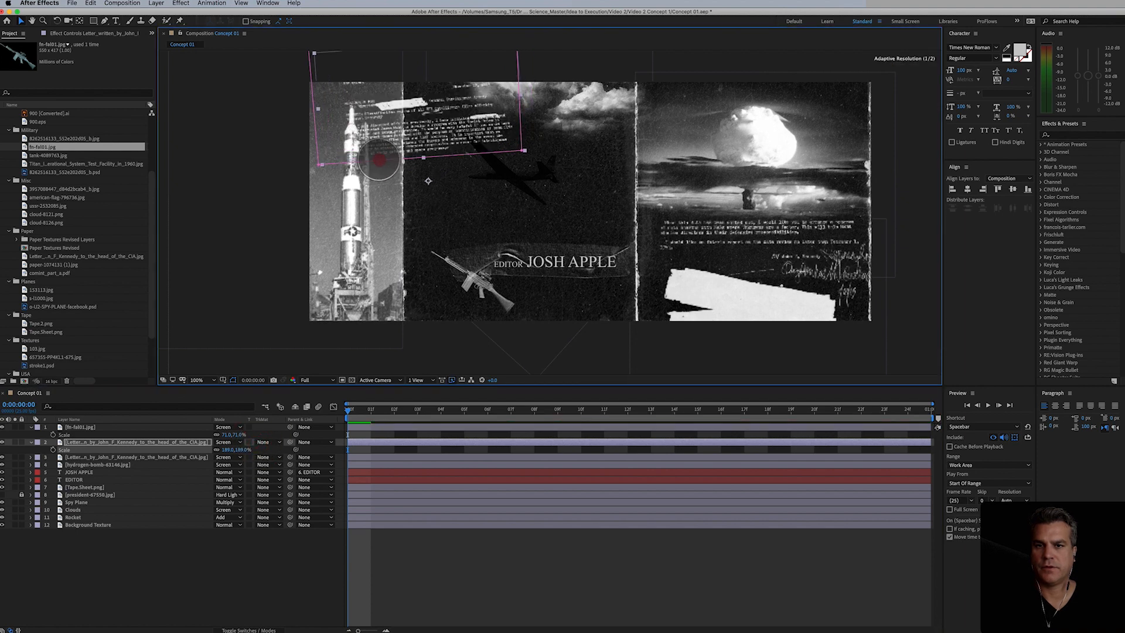
pyautogui.moveTo(450, 145); pyautogui.dragTo(440, 110)
pyautogui.moveTo(238, 449); pyautogui.dragTo(435, 145)
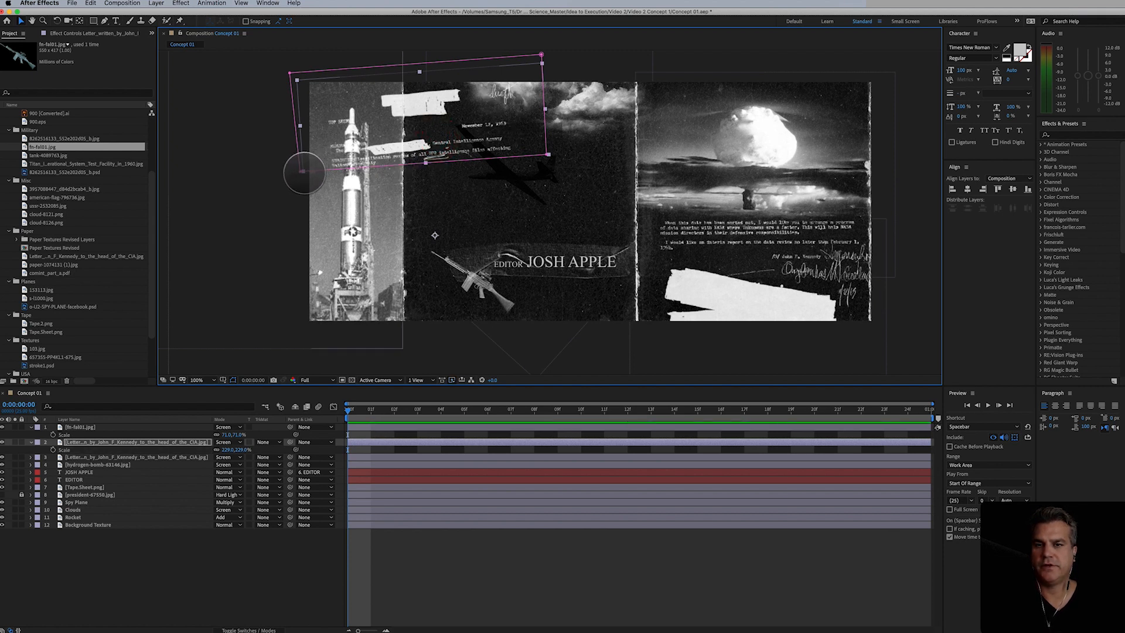
pyautogui.moveTo(305, 173); pyautogui.dragTo(292, 211)
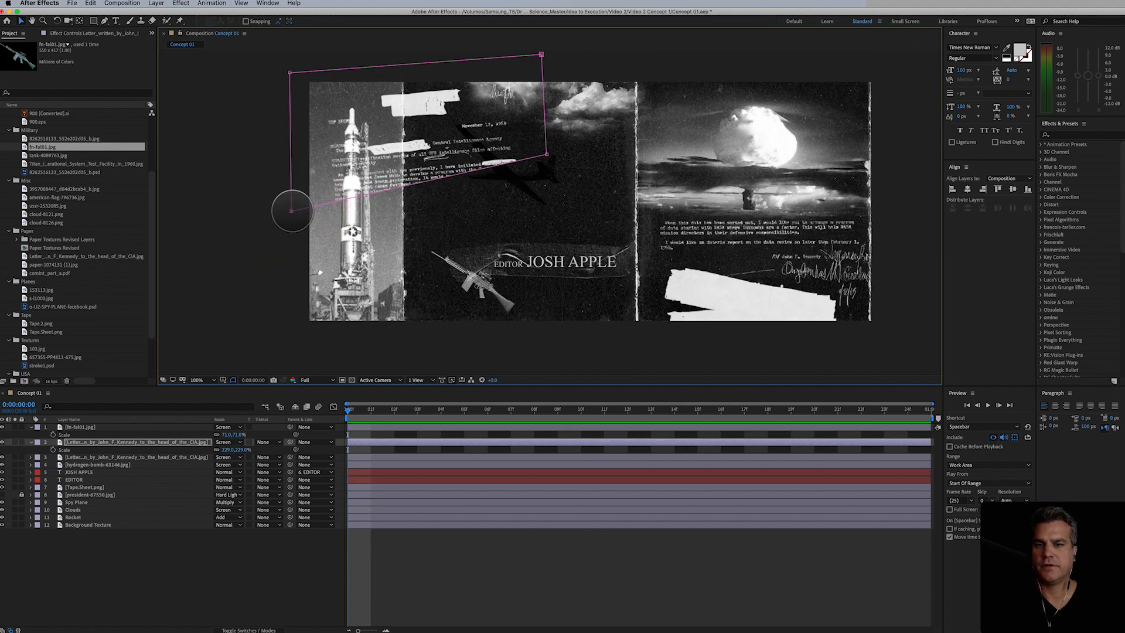
pyautogui.press('super+z')
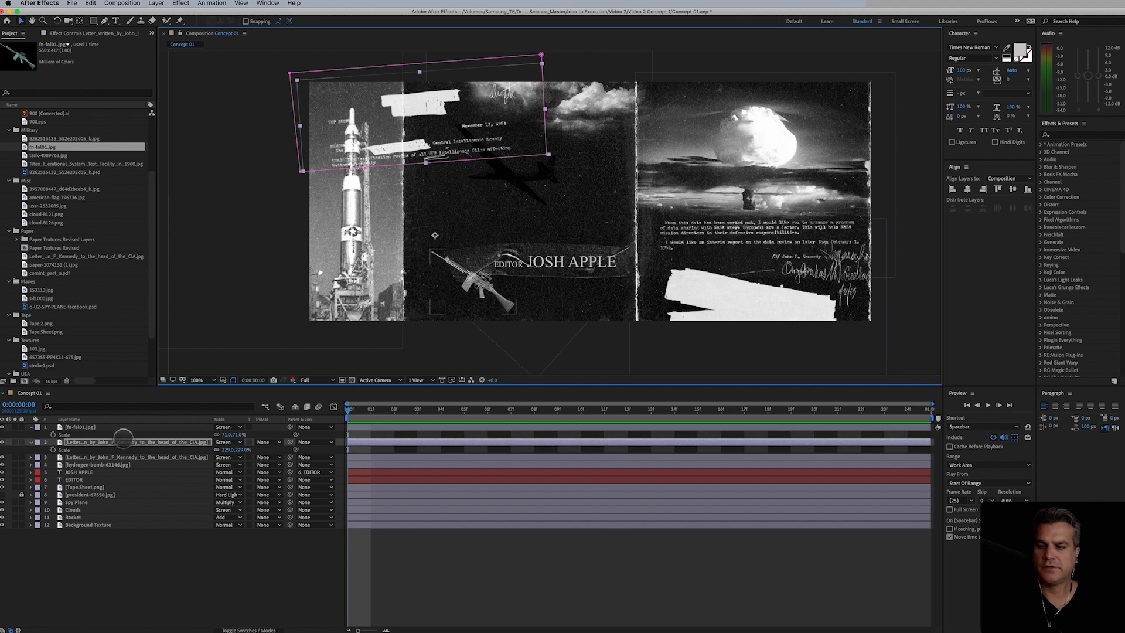
pyautogui.click(109, 466)
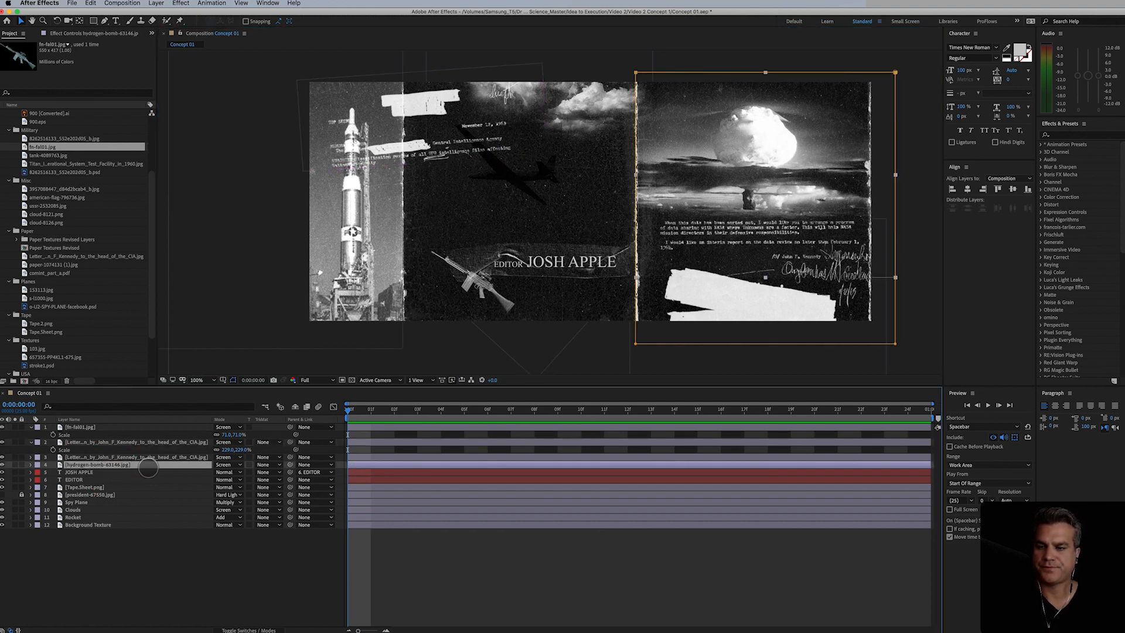
pyautogui.scroll(-1, 52, 241)
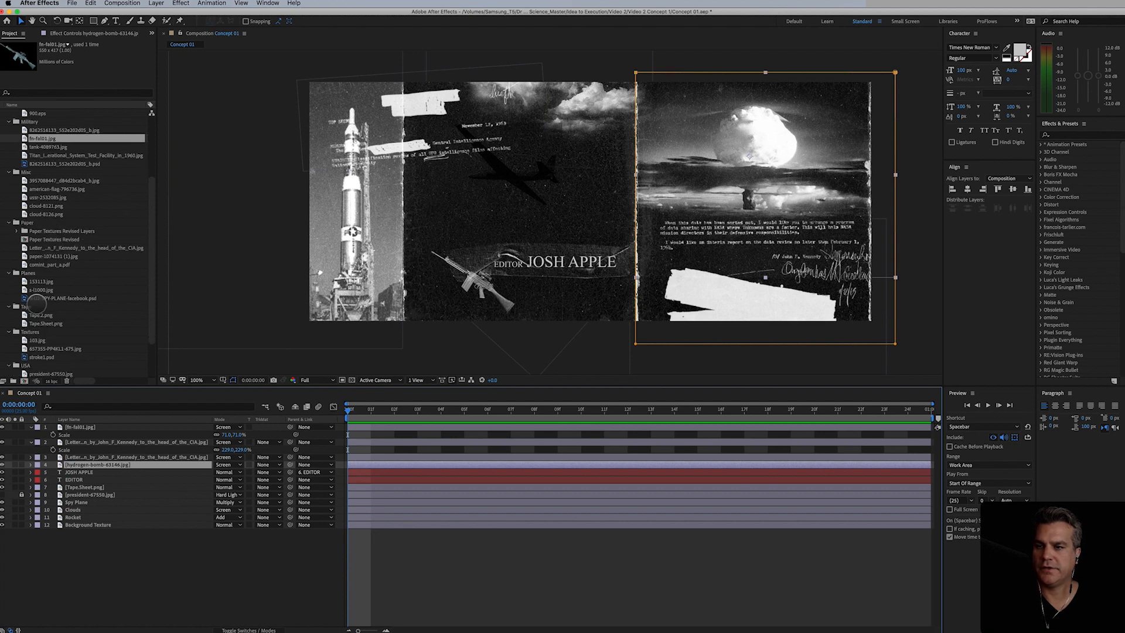
pyautogui.scroll(5, 47, 309)
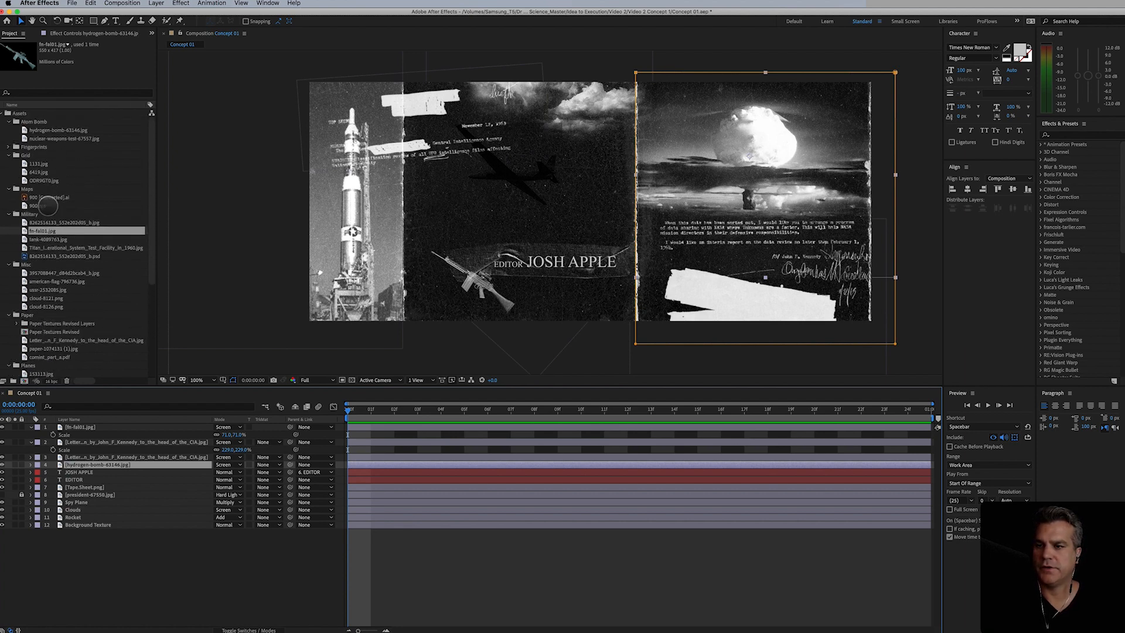
# Step: Add cloud-8126.png below the Spy Plane layer and position the clouds in the middle panel
pyautogui.click(47, 298)
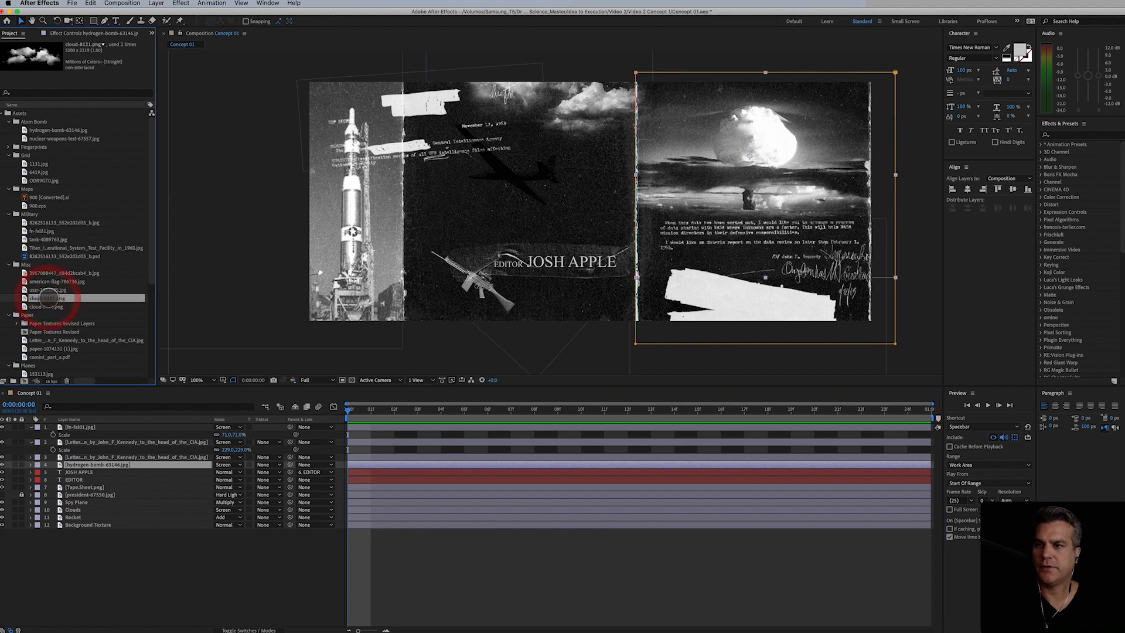
pyautogui.click(48, 306)
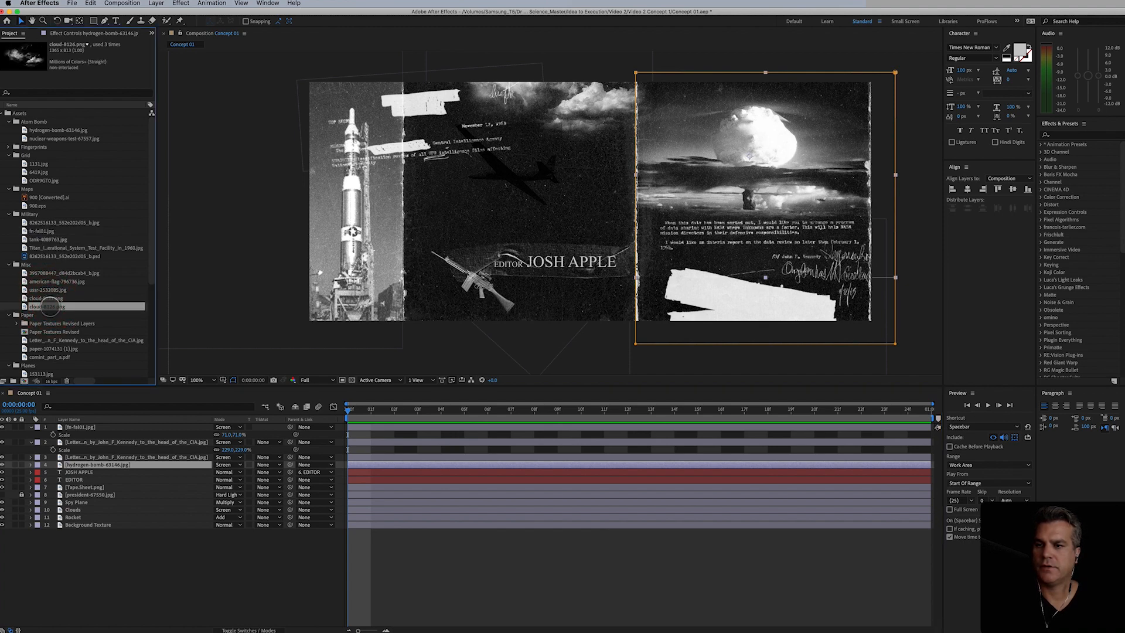
pyautogui.moveTo(48, 307); pyautogui.dragTo(504, 187)
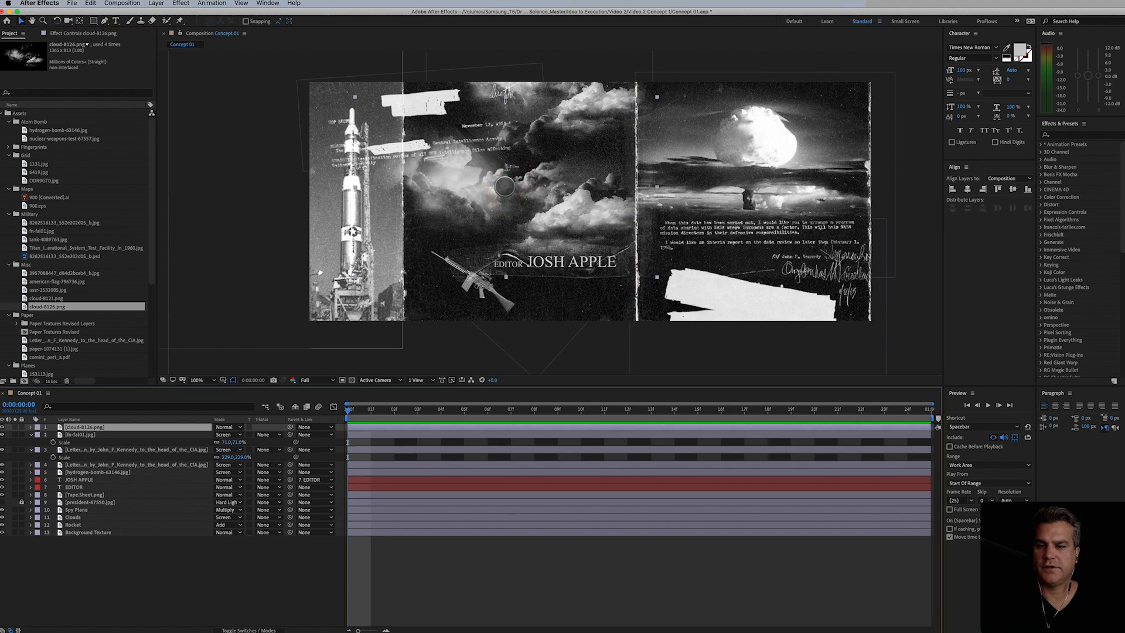
pyautogui.moveTo(87, 426); pyautogui.dragTo(89, 513)
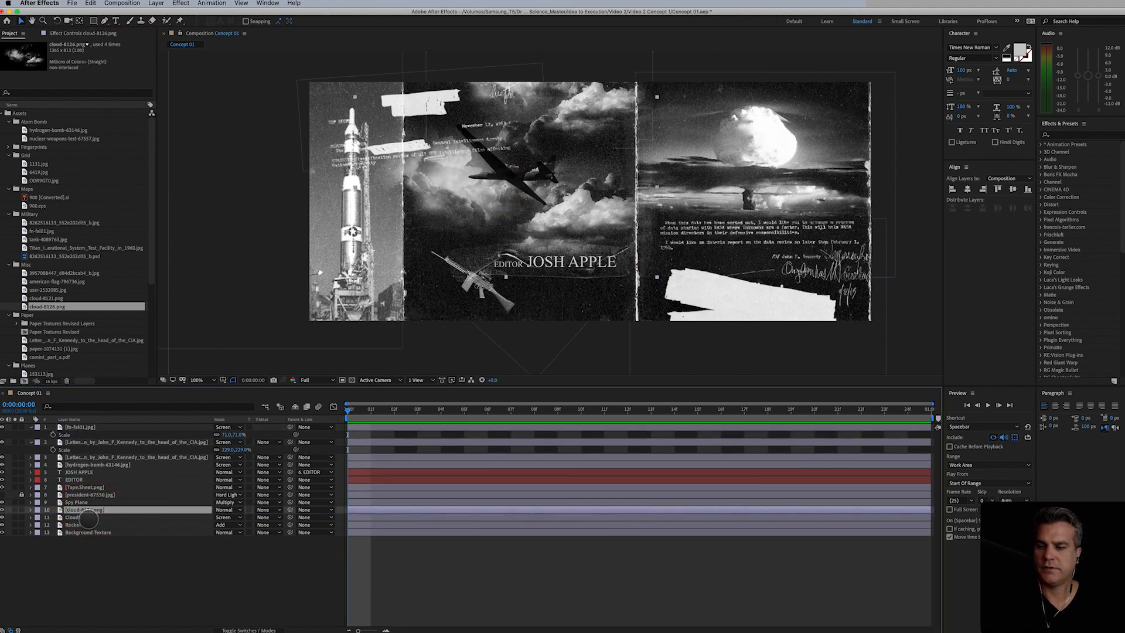
pyautogui.moveTo(465, 234); pyautogui.dragTo(464, 197)
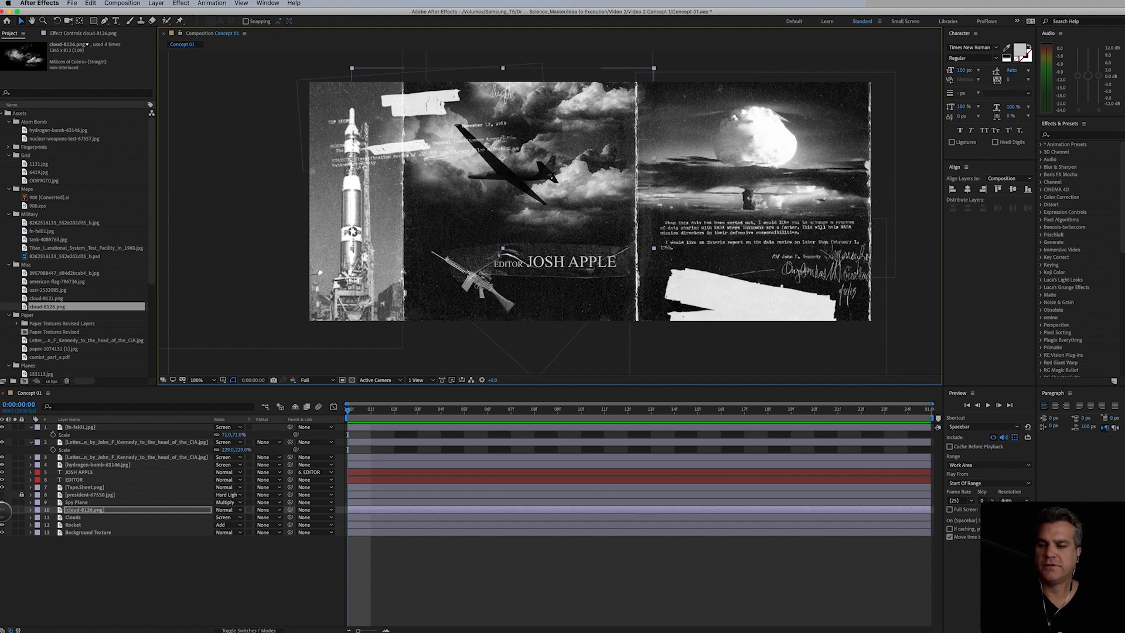
pyautogui.click(3, 510)
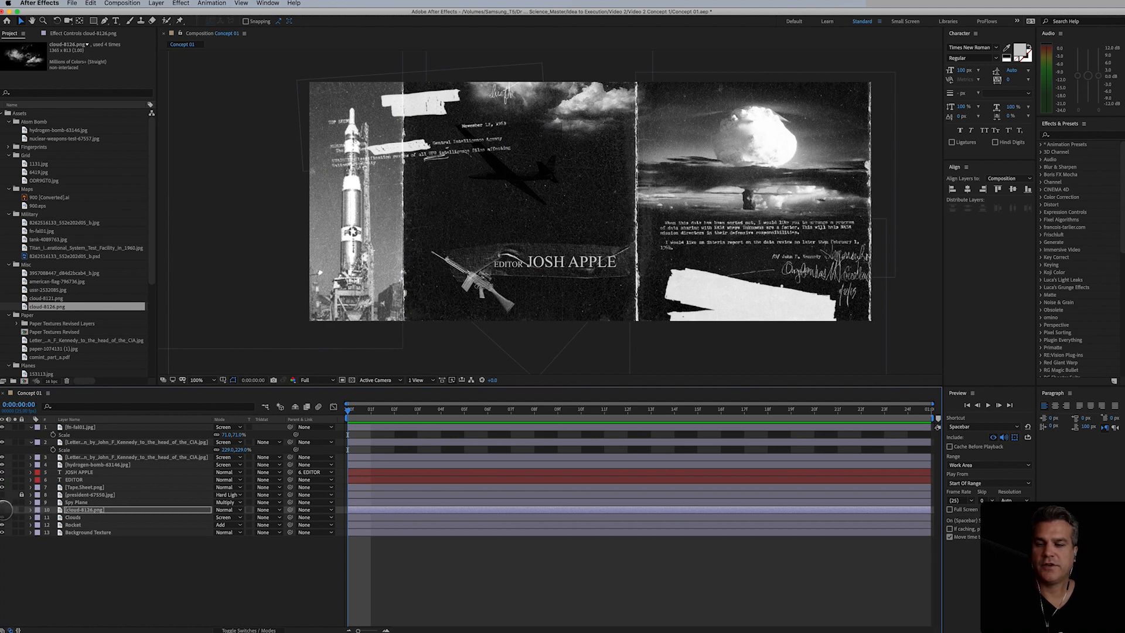
pyautogui.click(3, 510)
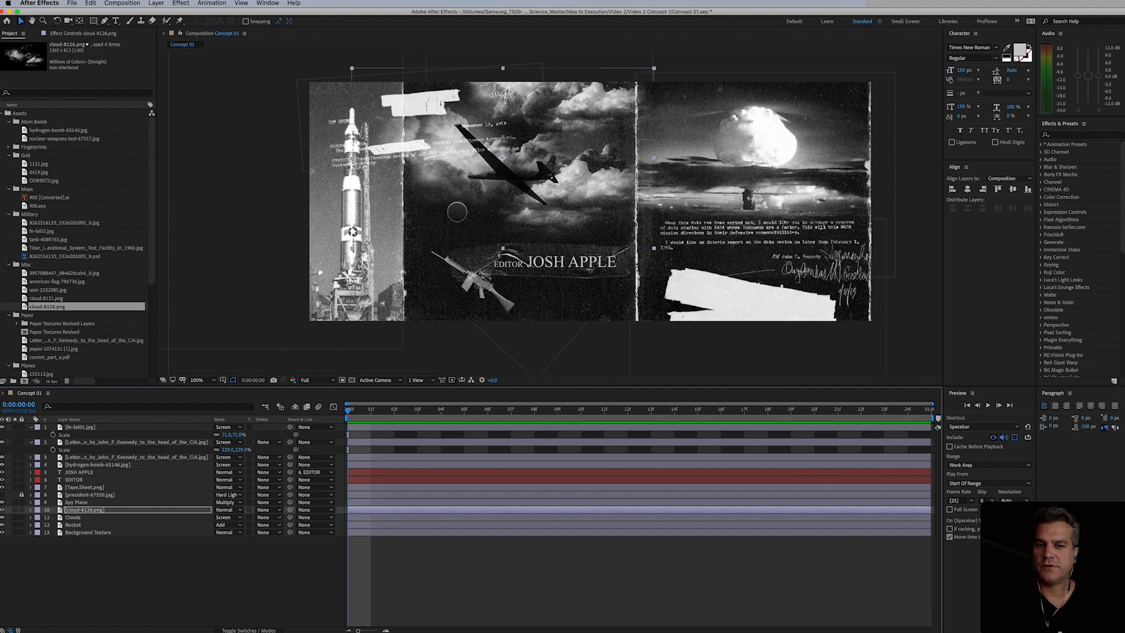
pyautogui.click(91, 502)
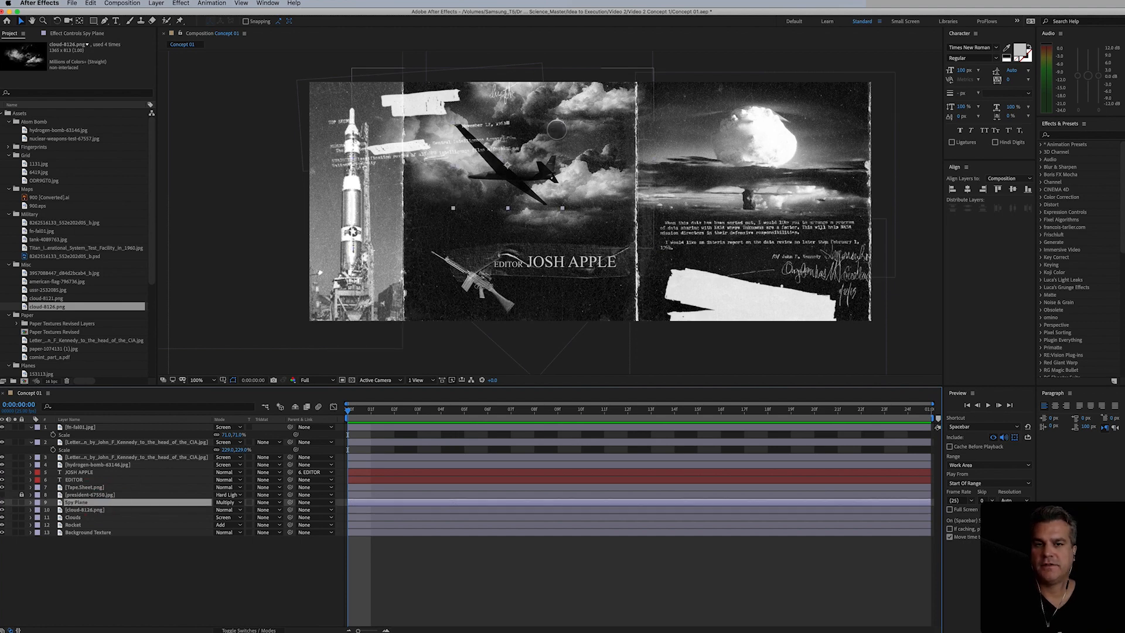
# Step: Apply Levels to the Spy Plane layer and lower Input White to about 25443.4
pyautogui.click(78, 33)
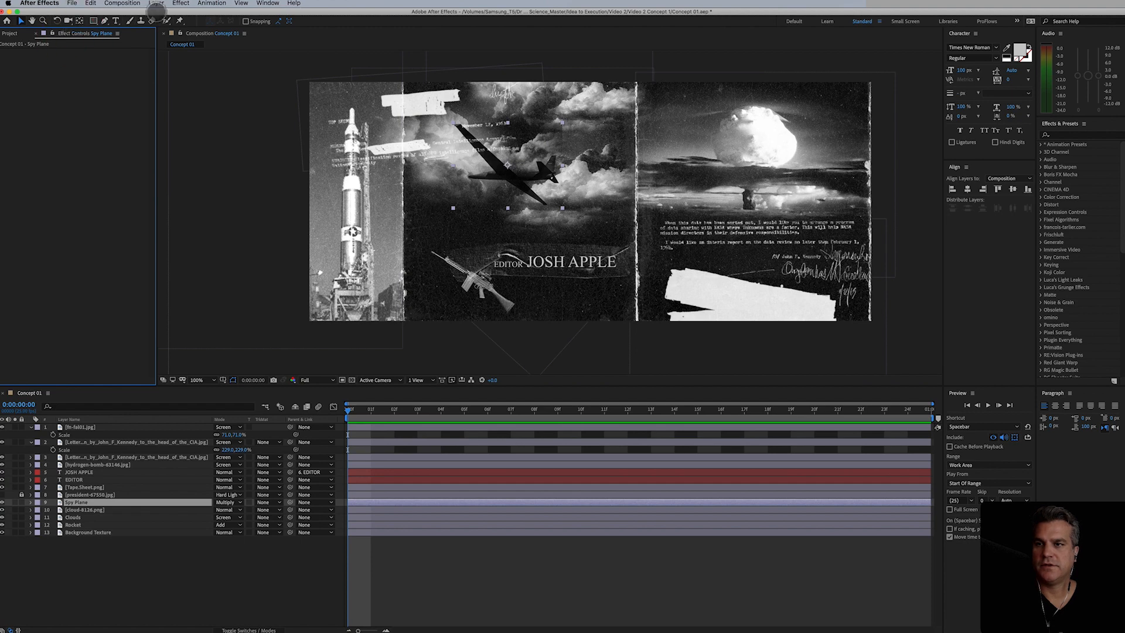
pyautogui.click(181, 4)
pyautogui.moveTo(205, 95)
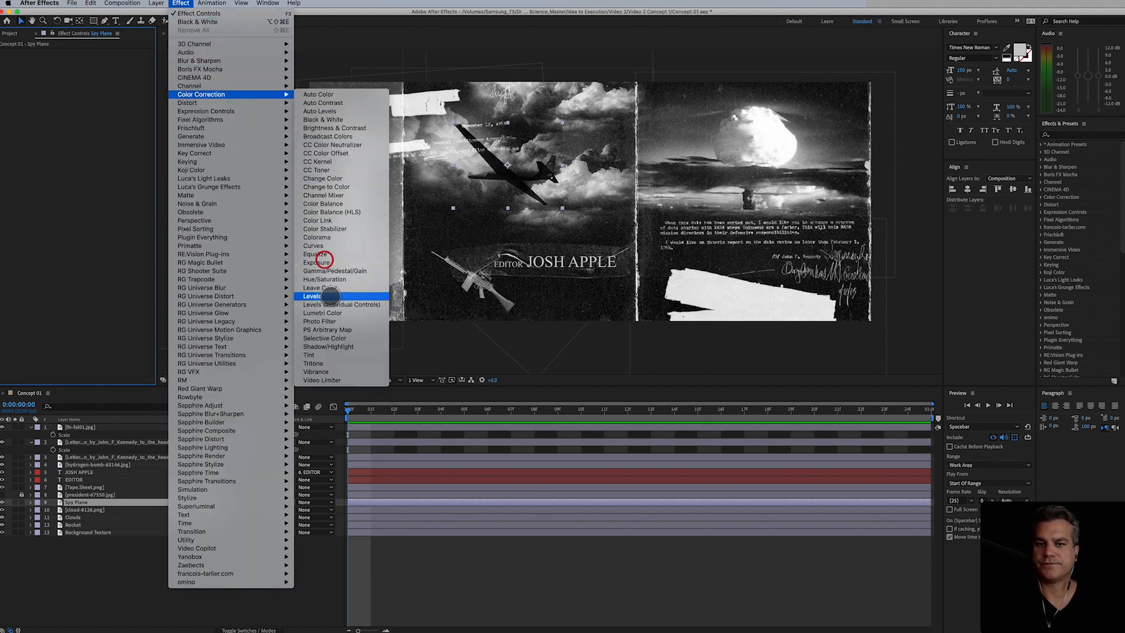
pyautogui.click(324, 296)
pyautogui.moveTo(133, 104); pyautogui.dragTo(113, 106)
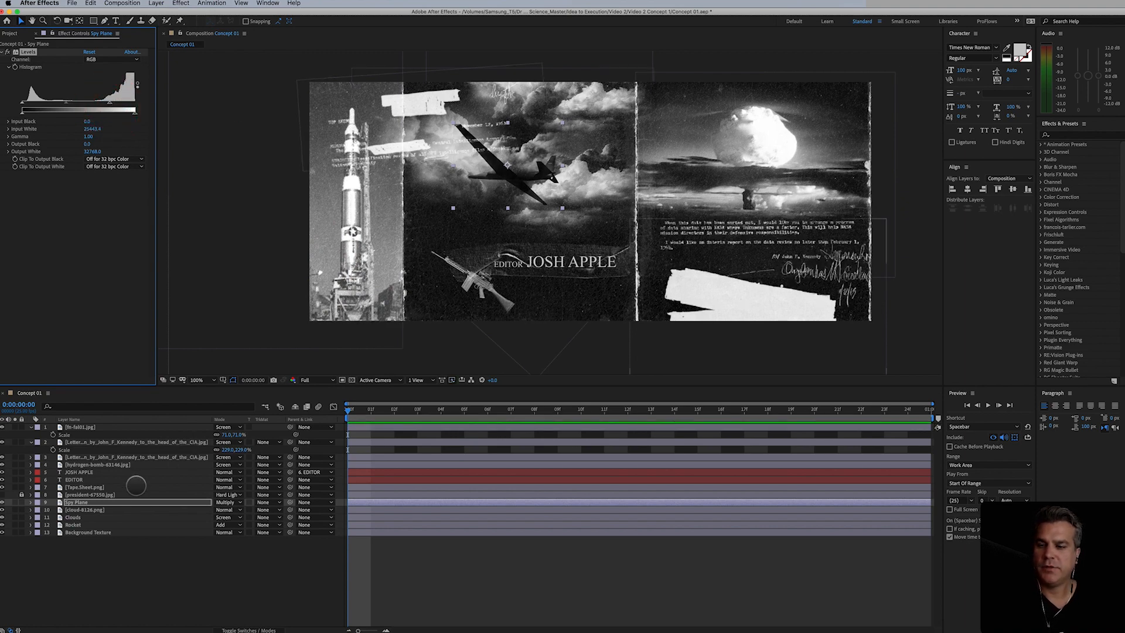
# Step: Move the Clouds layer up and right and try it rotated 180° over the right panel
pyautogui.click(84, 518)
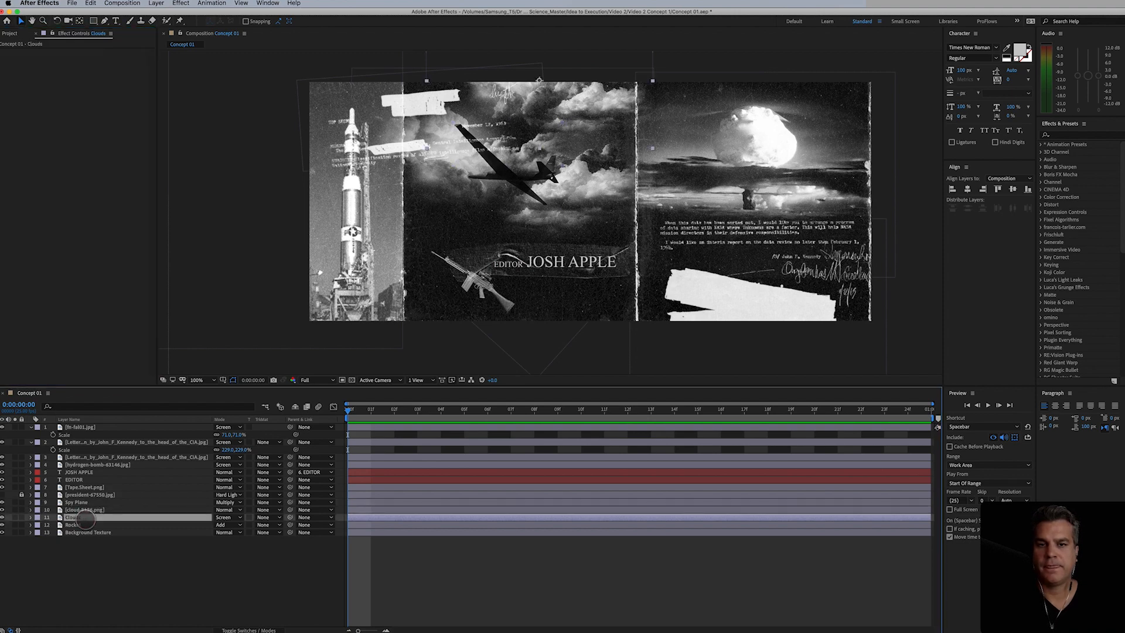
pyautogui.moveTo(571, 108); pyautogui.dragTo(746, 148)
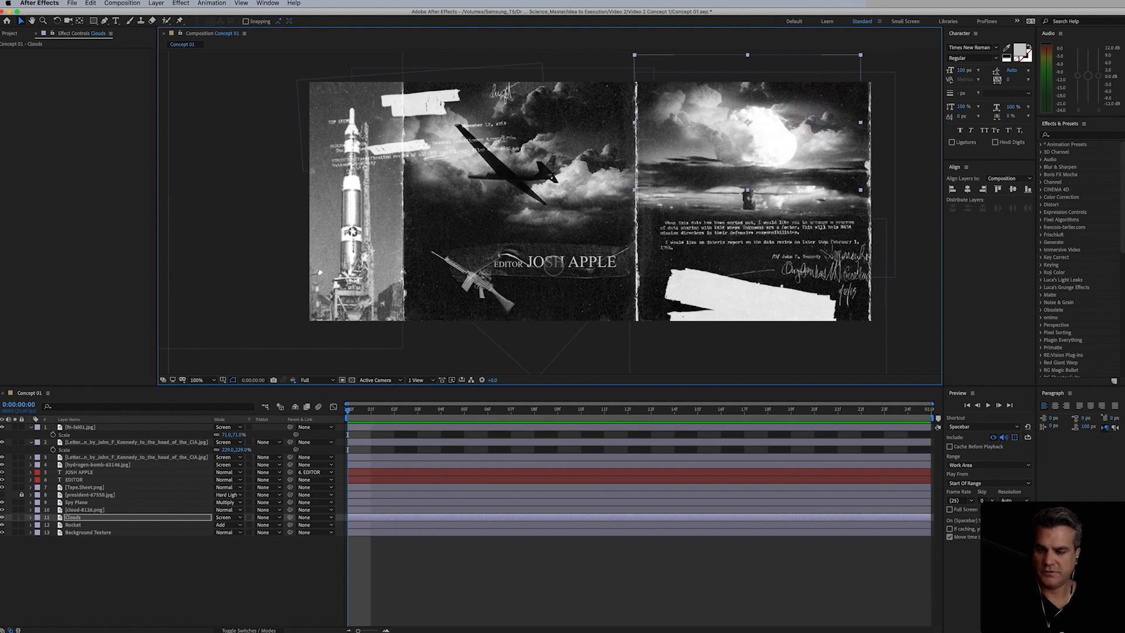
pyautogui.press('r')
pyautogui.click(226, 526)
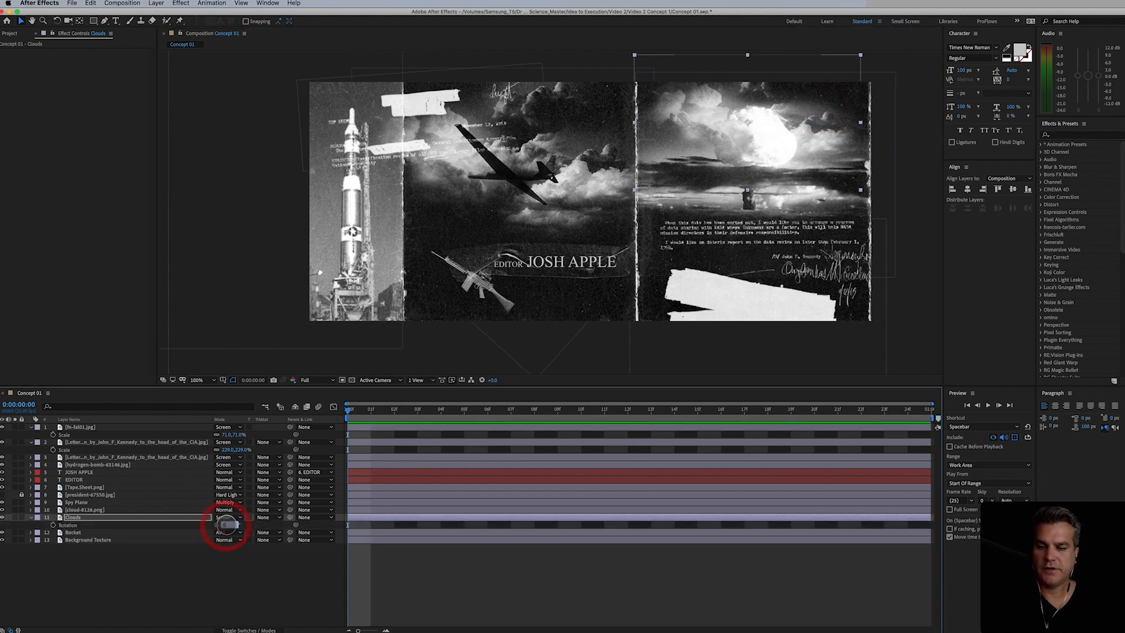
pyautogui.press('Return')
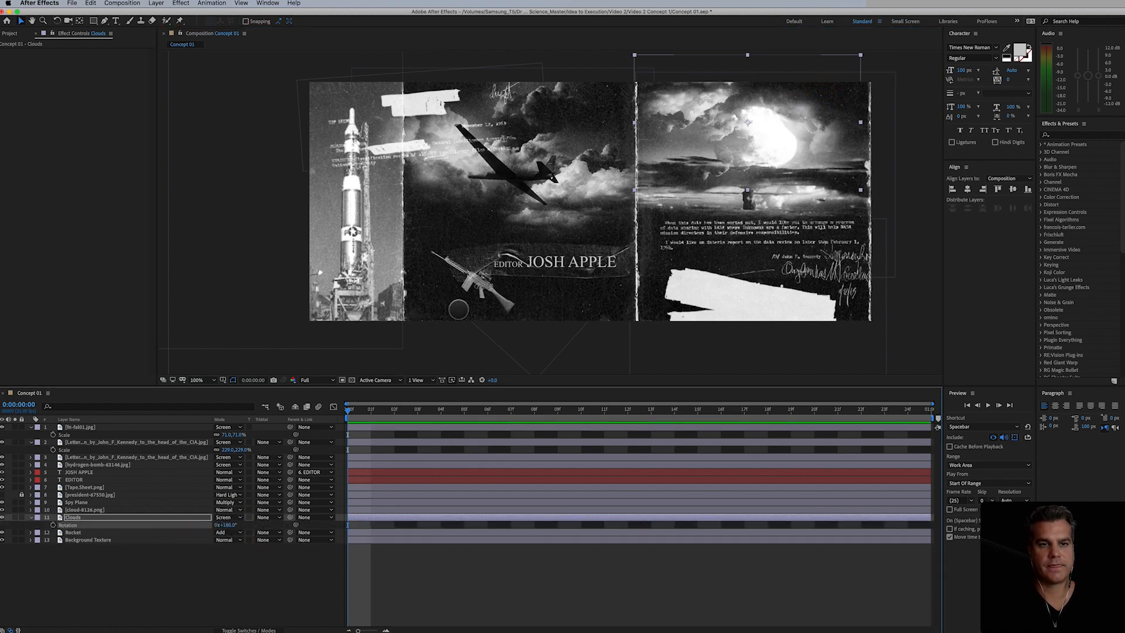
pyautogui.moveTo(698, 120); pyautogui.dragTo(803, 88)
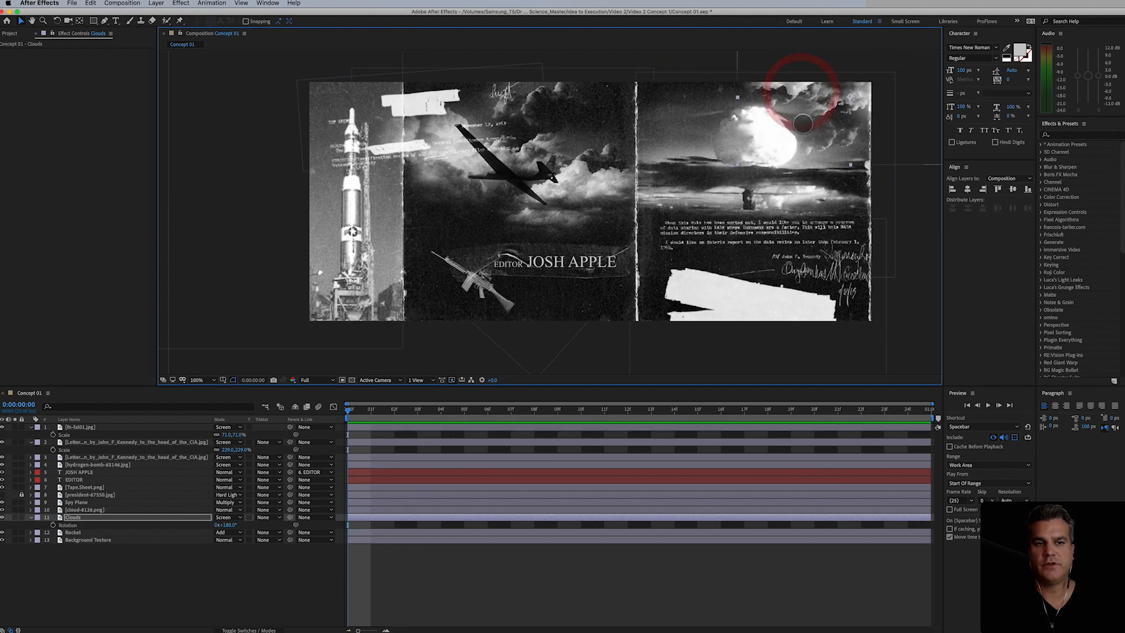
pyautogui.moveTo(750, 129); pyautogui.dragTo(841, 129)
# Step: Reset the Clouds rotation to 0° and nudge the layer slightly up and right
pyautogui.click(231, 525)
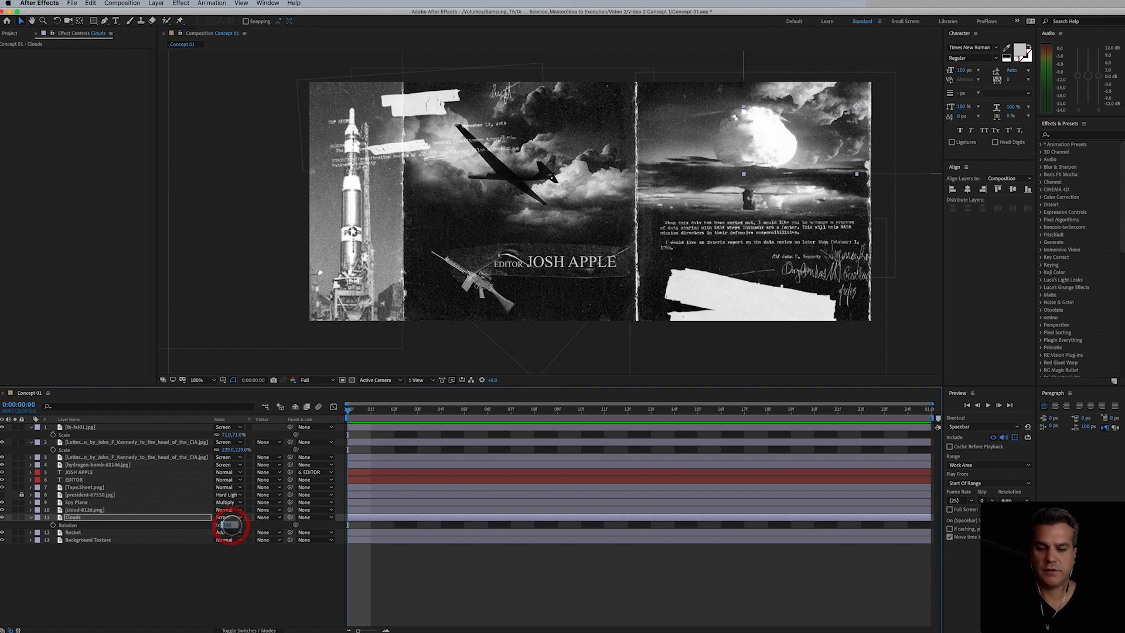
pyautogui.write('0')
pyautogui.press('Return')
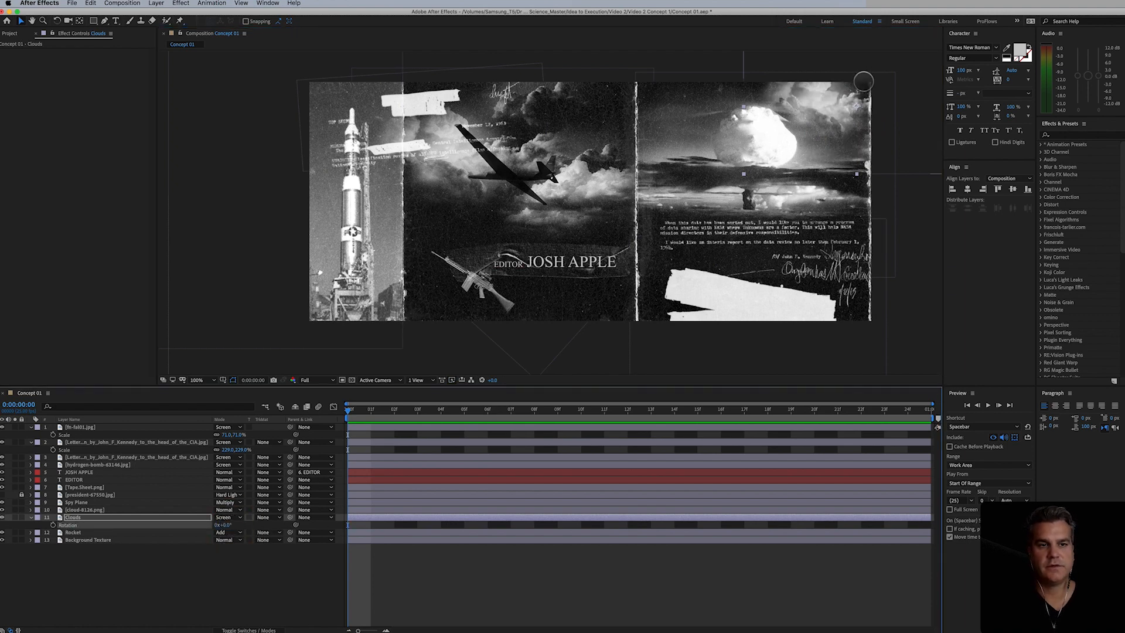
pyautogui.moveTo(843, 105); pyautogui.dragTo(849, 90)
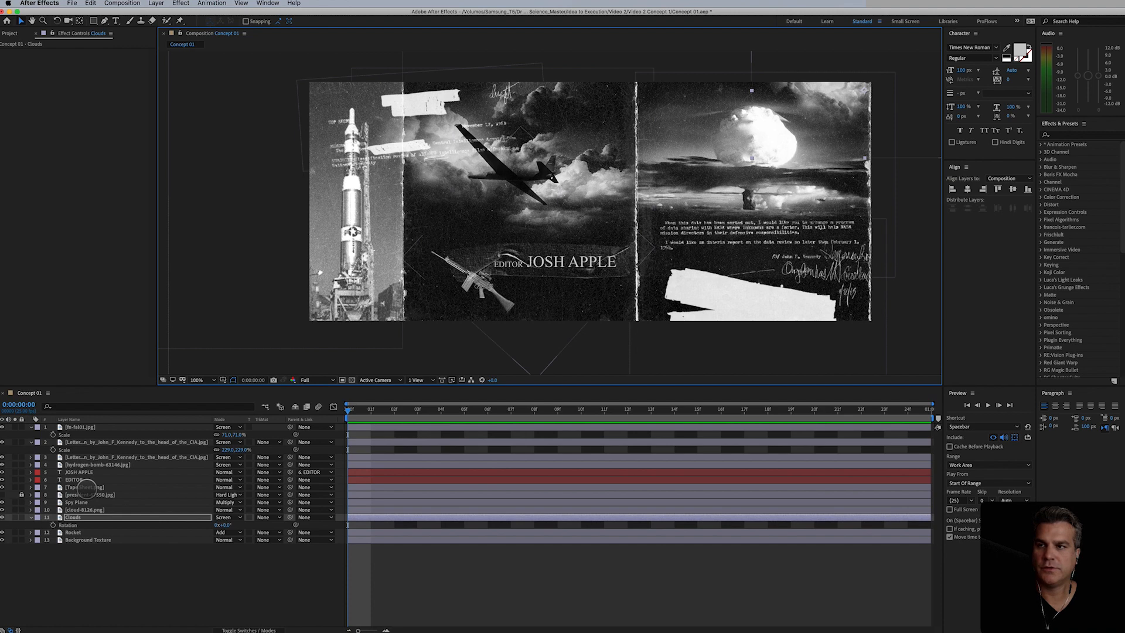
# Step: Duplicate the Tape.Sheet layer and delete the copy's Mask 1 to reveal the whole sheet
pyautogui.click(86, 487)
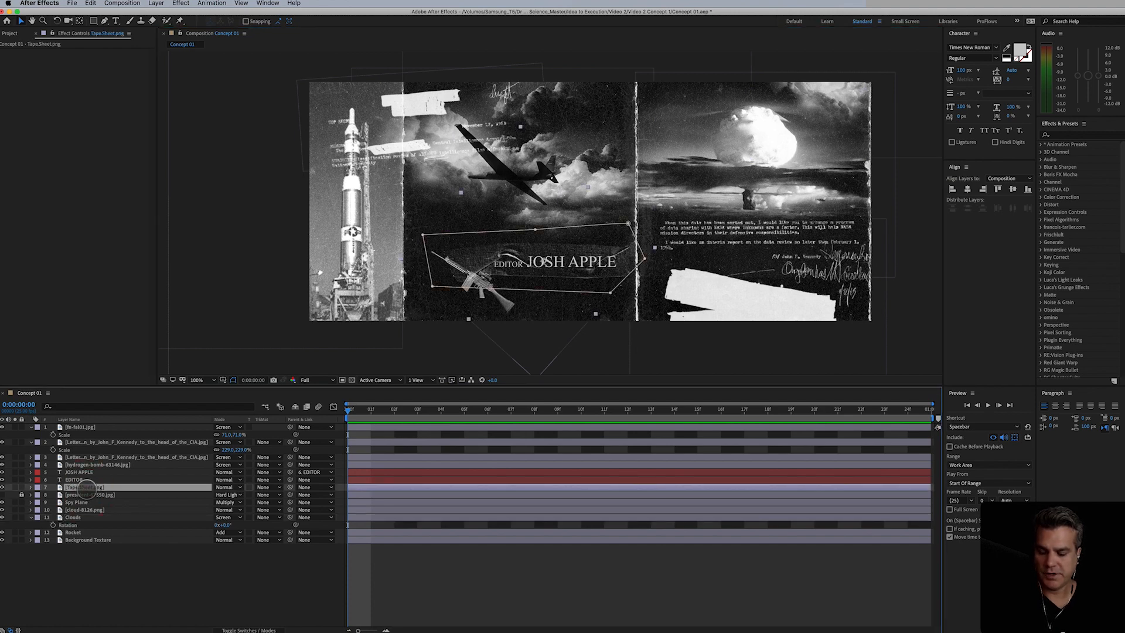
pyautogui.press('super+d')
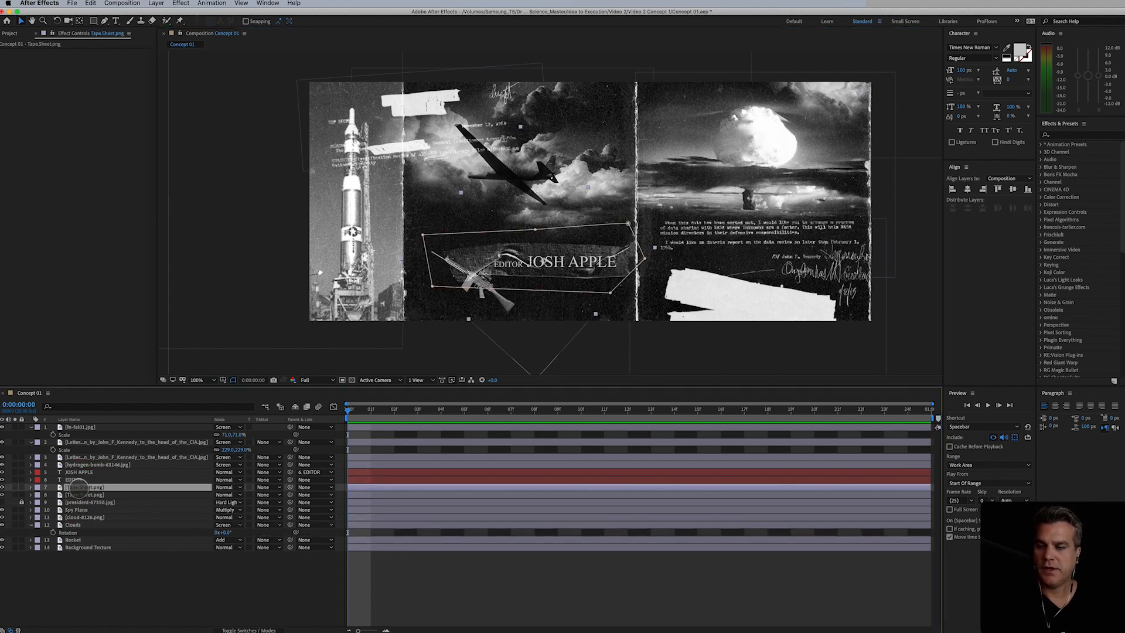
pyautogui.press('m')
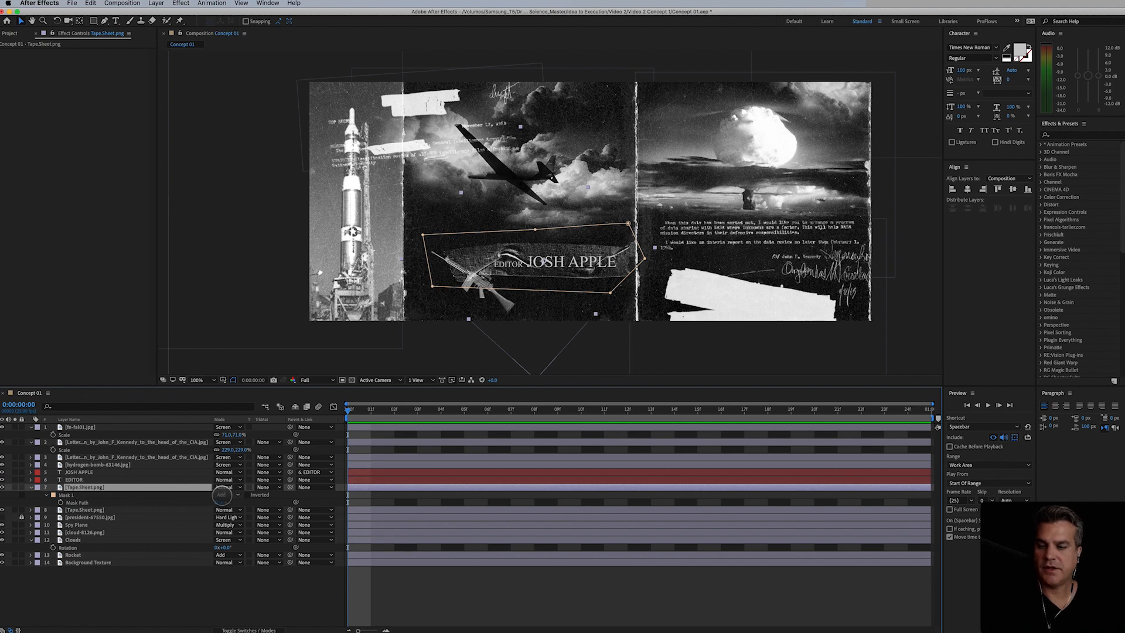
pyautogui.click(64, 494)
pyautogui.press('Delete')
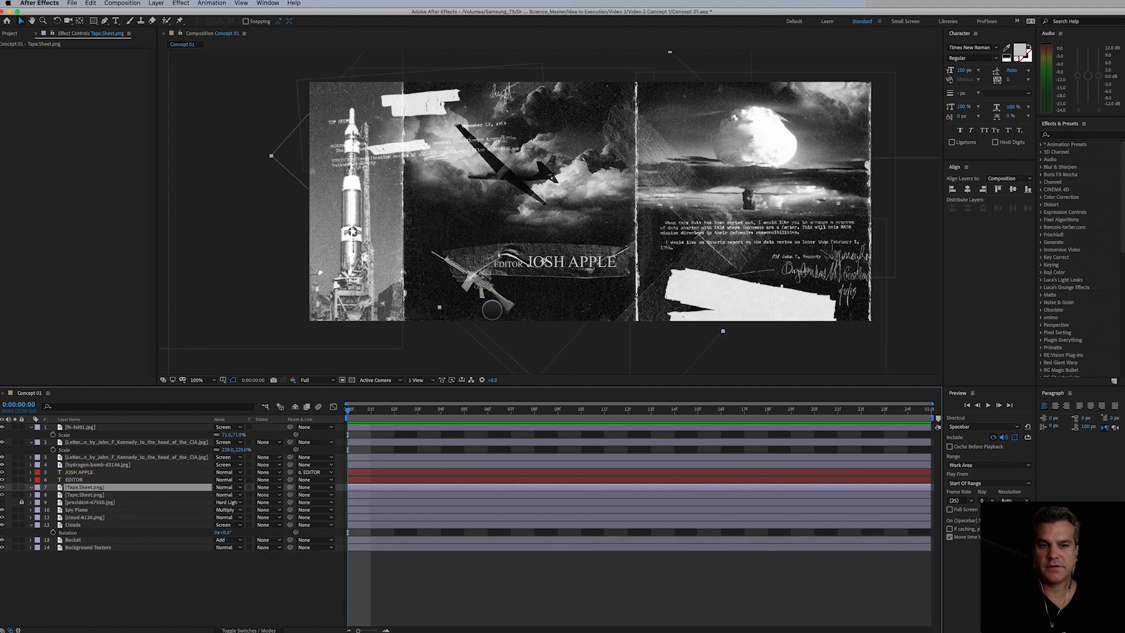
# Step: Move the tape sheet to the right panel and tilt it to -5°
pyautogui.moveTo(677, 187); pyautogui.dragTo(799, 188)
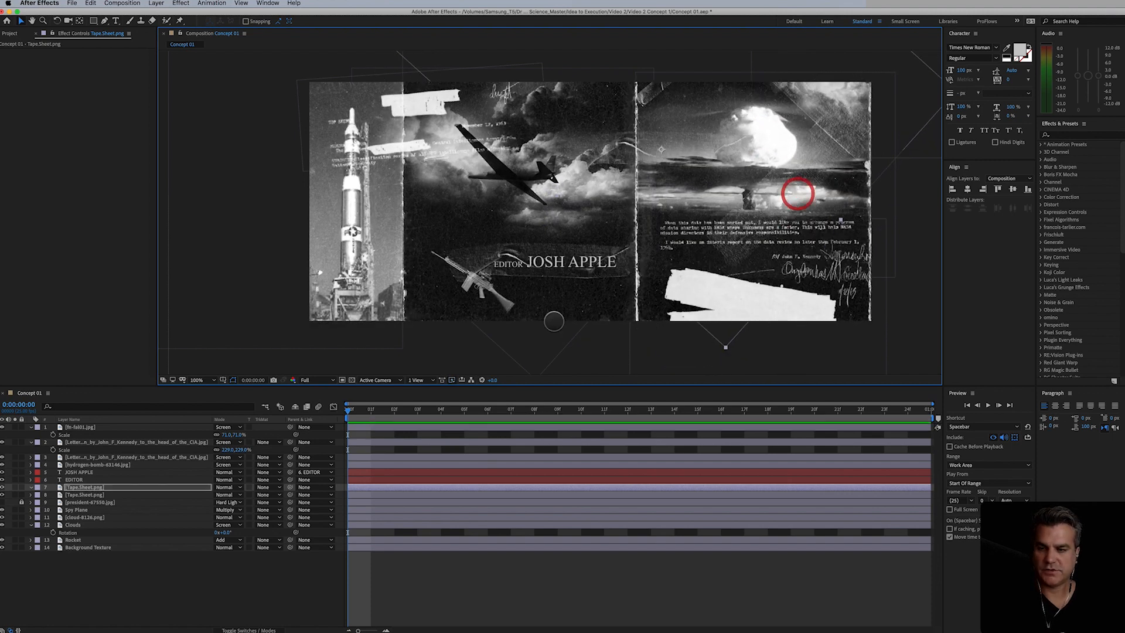
pyautogui.press('r')
pyautogui.moveTo(222, 495); pyautogui.dragTo(213, 501)
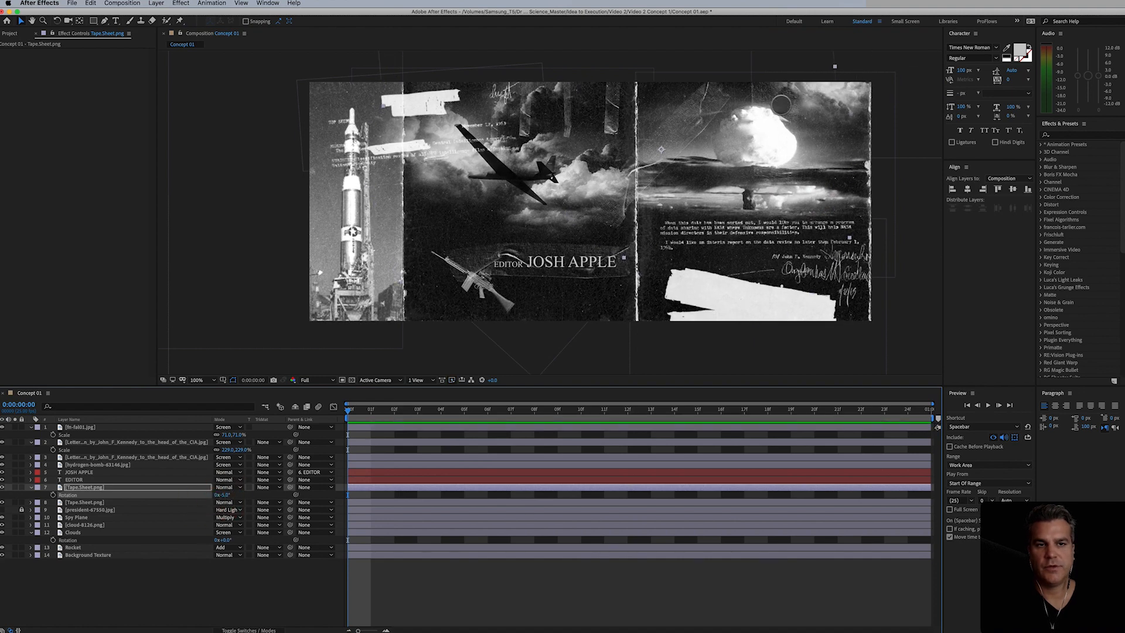
pyautogui.moveTo(788, 123); pyautogui.dragTo(873, 195)
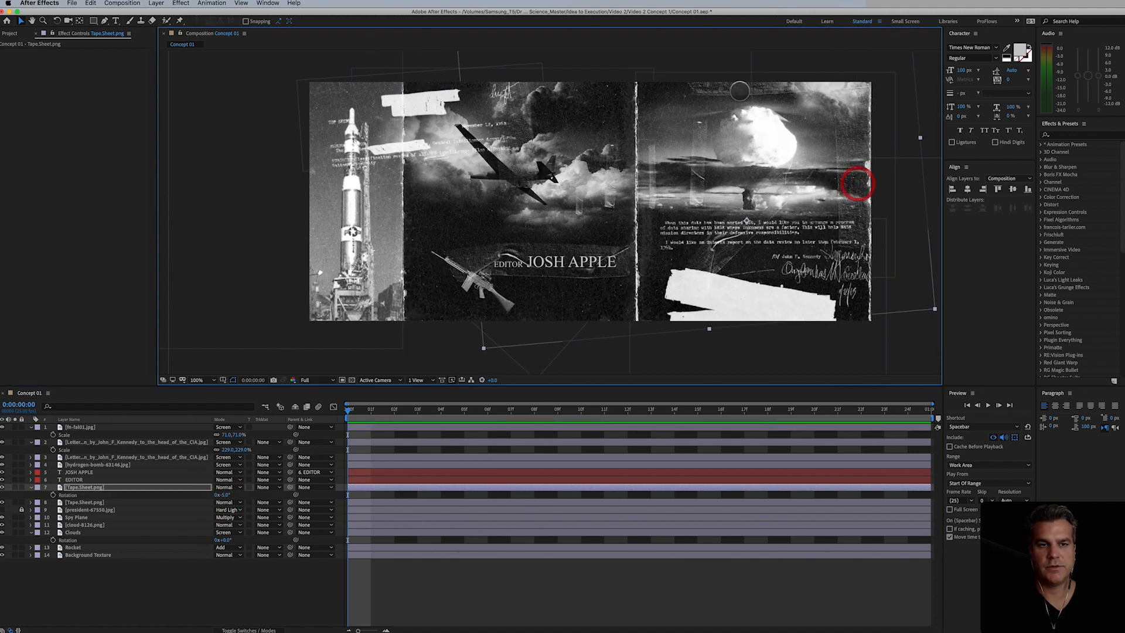
pyautogui.moveTo(857, 117); pyautogui.dragTo(858, 113)
# Step: Draw a new curved mask on the tape sheet around the H-bomb panel
pyautogui.click(106, 21)
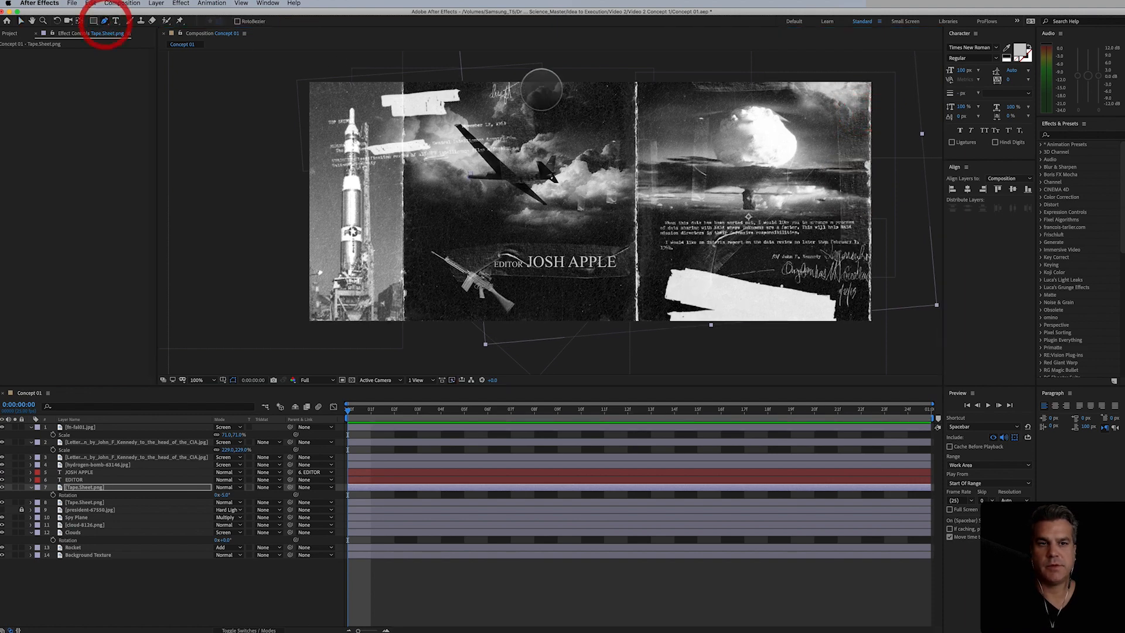
pyautogui.moveTo(669, 75); pyautogui.dragTo(703, 99)
pyautogui.click(686, 100)
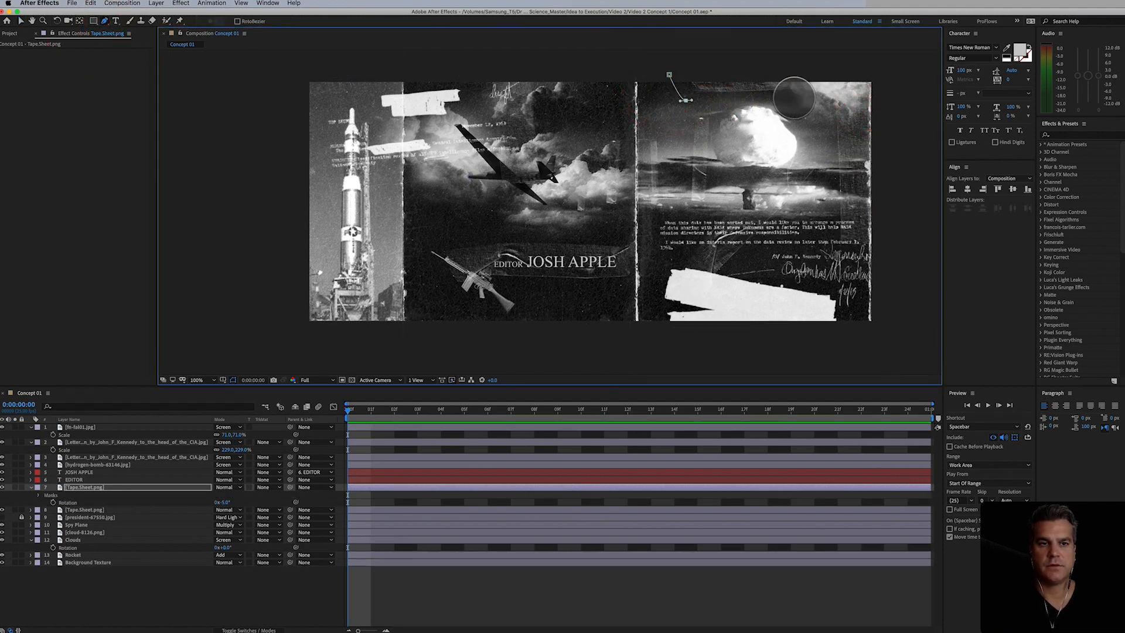
pyautogui.moveTo(812, 101); pyautogui.dragTo(823, 124)
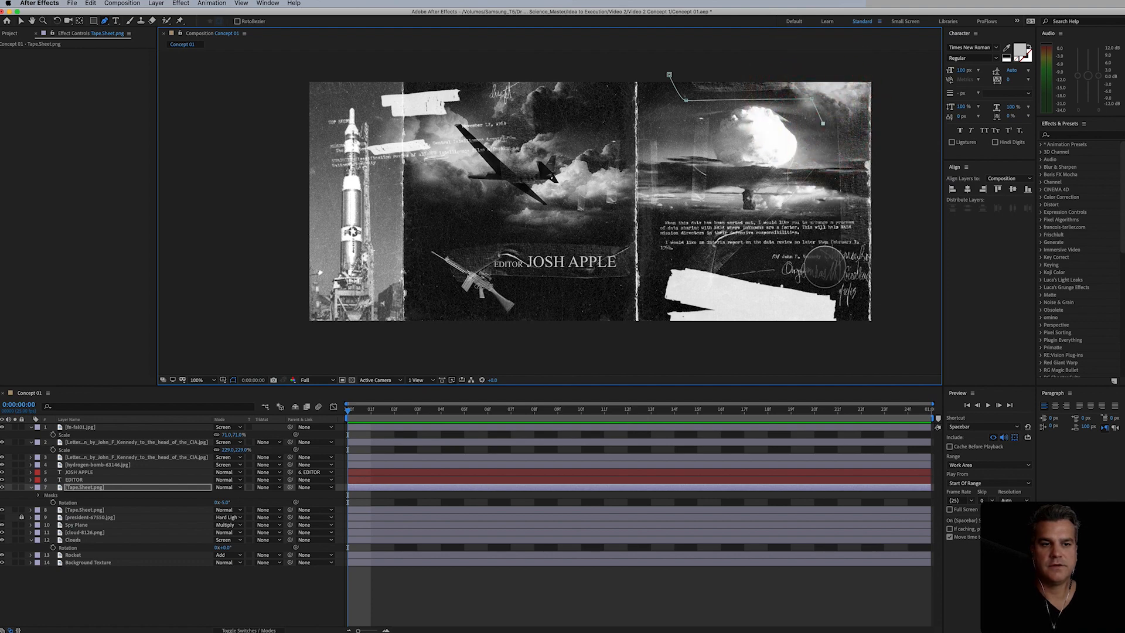
pyautogui.moveTo(825, 266); pyautogui.dragTo(909, 269)
pyautogui.click(909, 68)
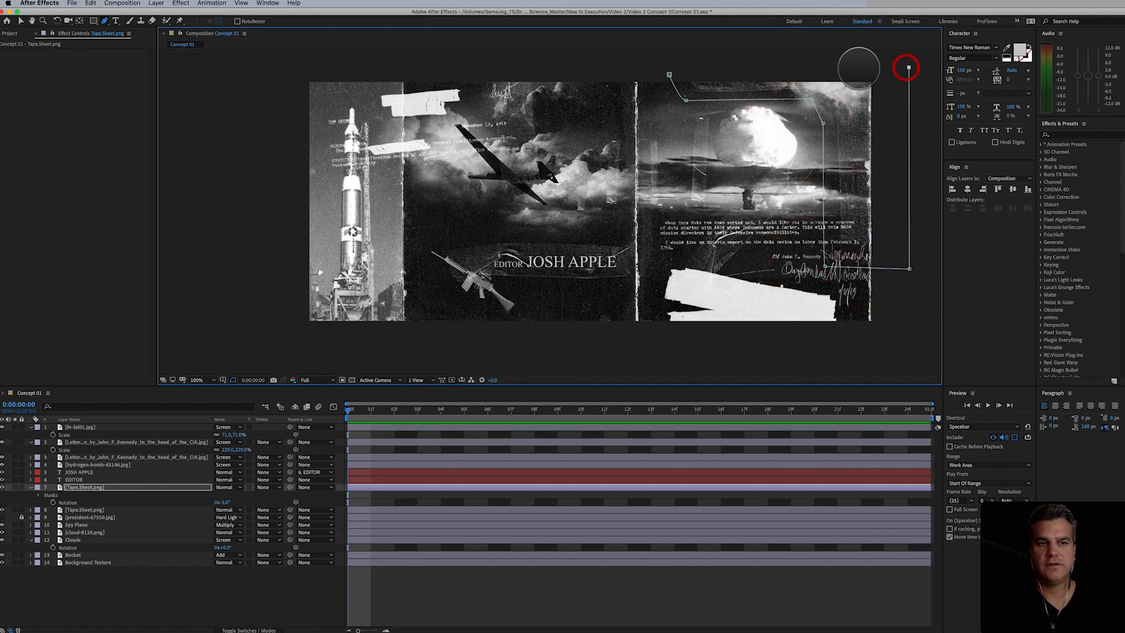
pyautogui.click(670, 75)
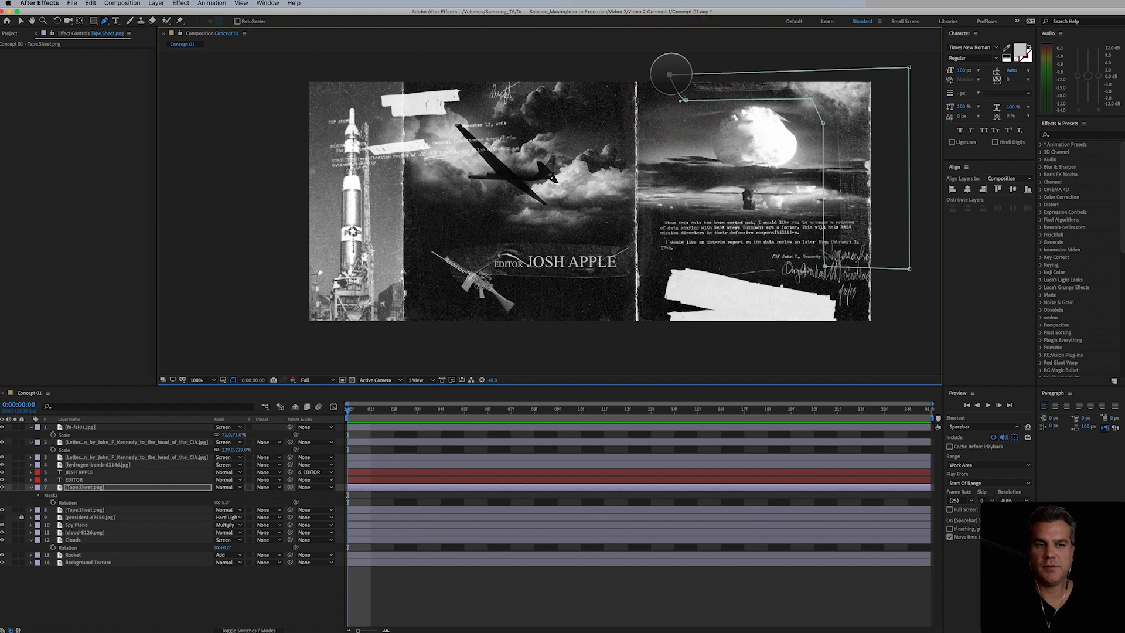
pyautogui.click(543, 584)
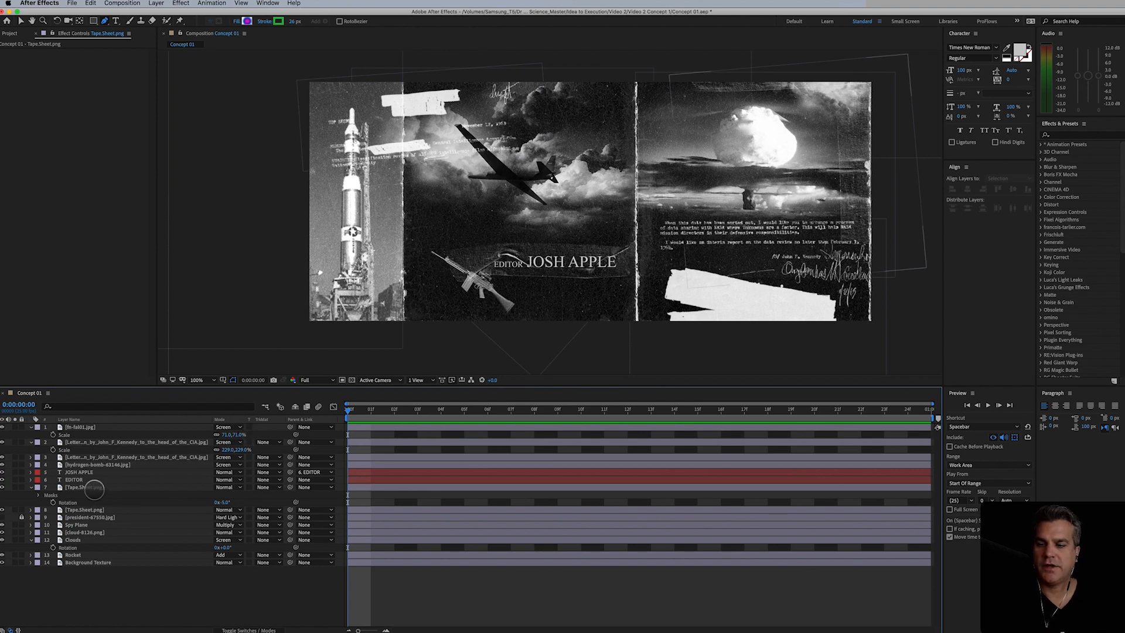
# Step: Try flipping the tape onto the rocket, undo back to the -5° tilt, and nudge it right
pyautogui.click(93, 488)
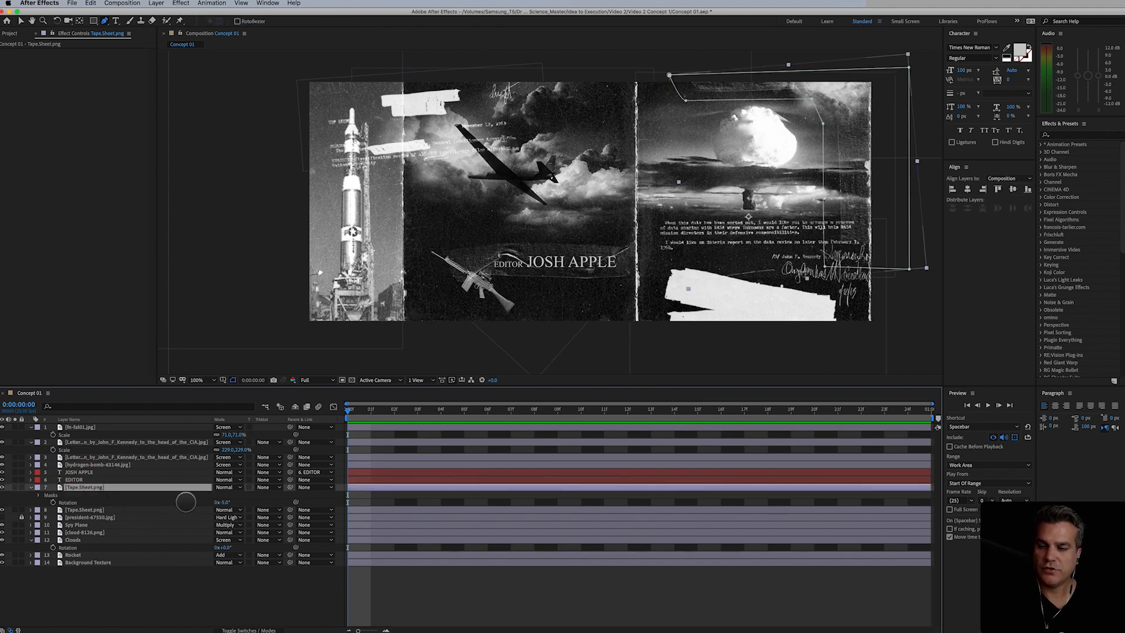
pyautogui.moveTo(227, 504); pyautogui.dragTo(162, 528)
pyautogui.press('v')
pyautogui.moveTo(639, 303); pyautogui.dragTo(340, 261)
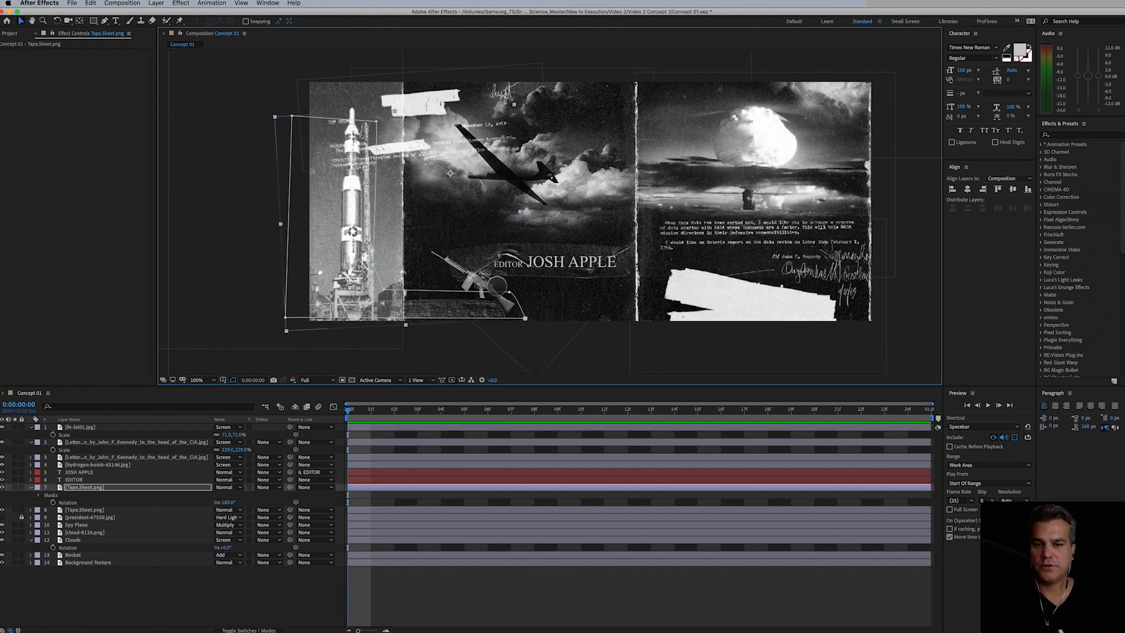
pyautogui.press('super+z')
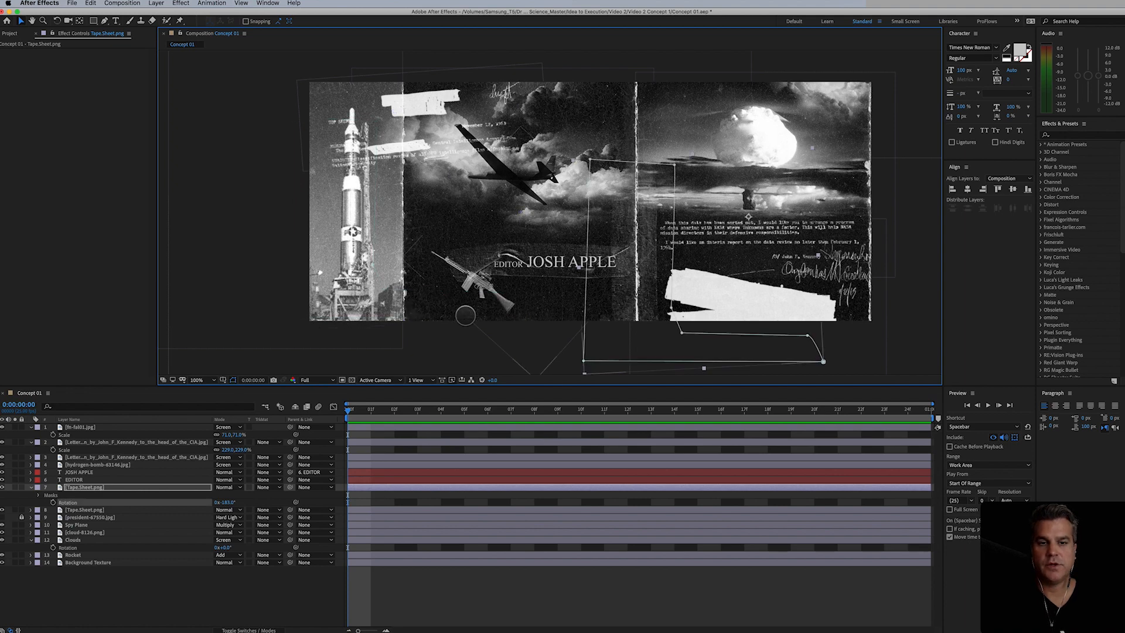
pyautogui.press('super+z')
pyautogui.moveTo(851, 197)
pyautogui.mouseDown()
pyautogui.moveTo(868, 202)
pyautogui.moveTo(801, 223)
pyautogui.moveTo(852, 193)
pyautogui.moveTo(871, 199)
pyautogui.mouseUp()
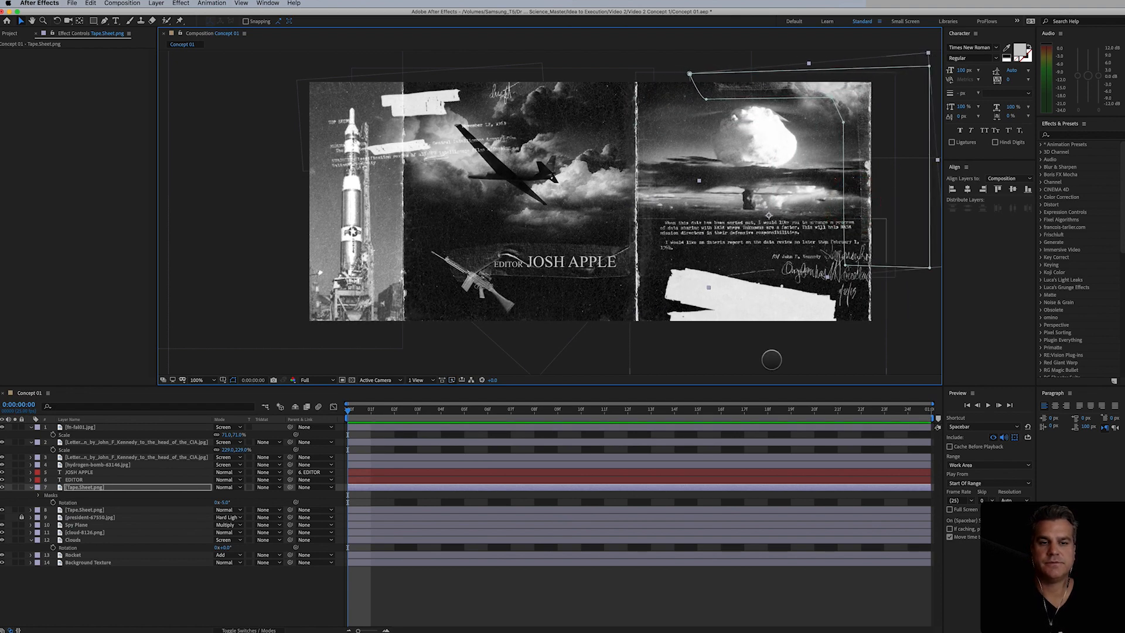
pyautogui.click(761, 310)
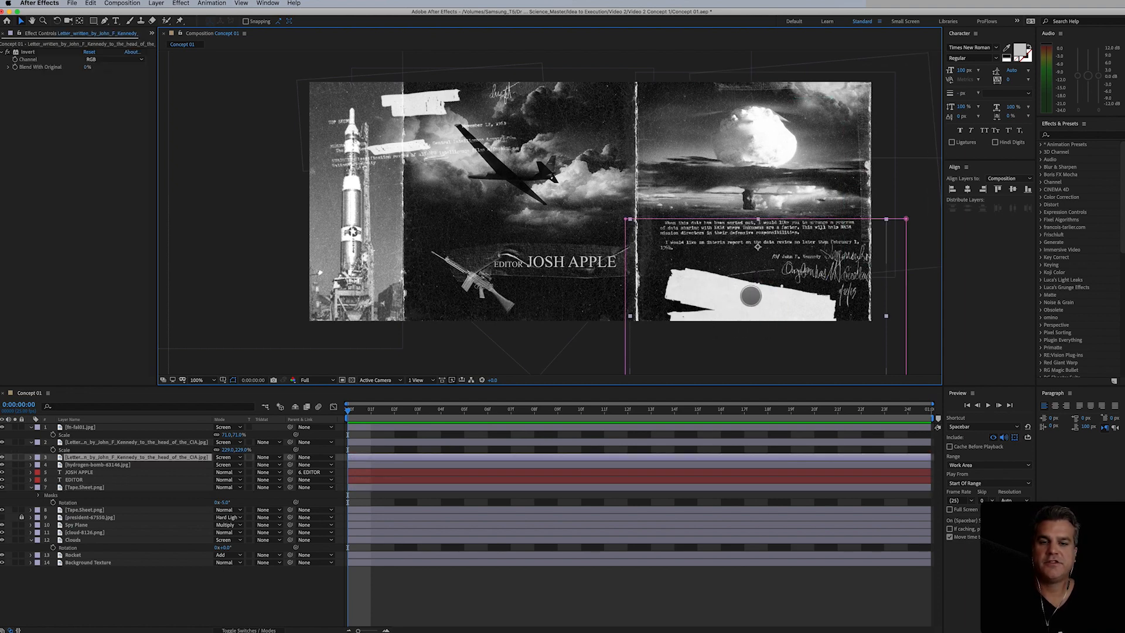
# Step: Move the EDITOR credit onto the lower-right white tape and tilt it to follow the tape
pyautogui.click(544, 261)
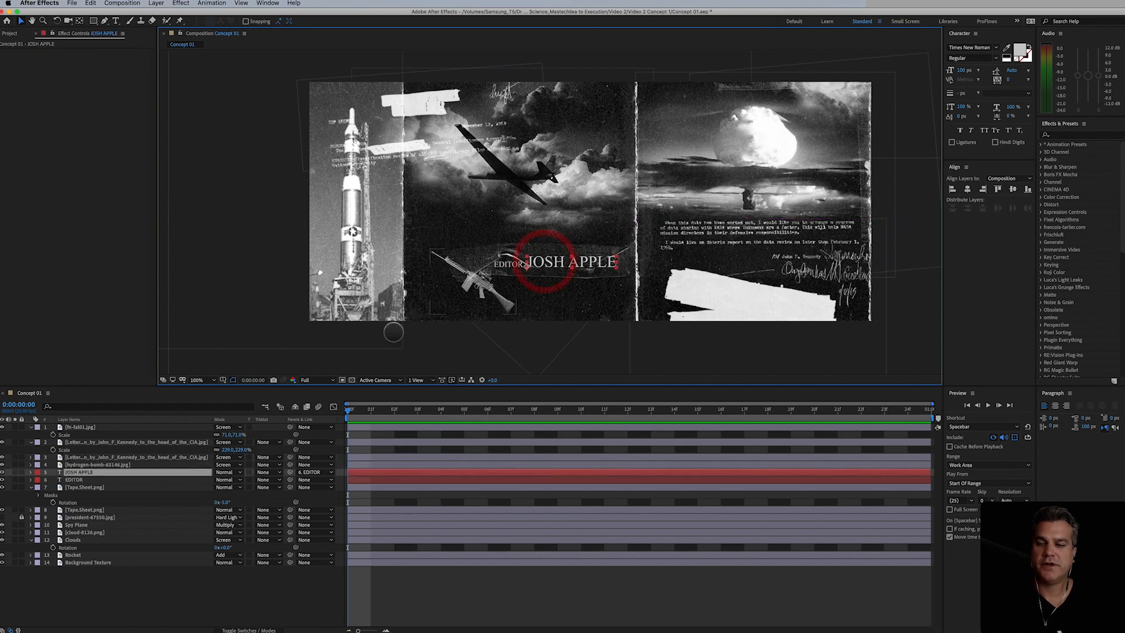
pyautogui.click(94, 479)
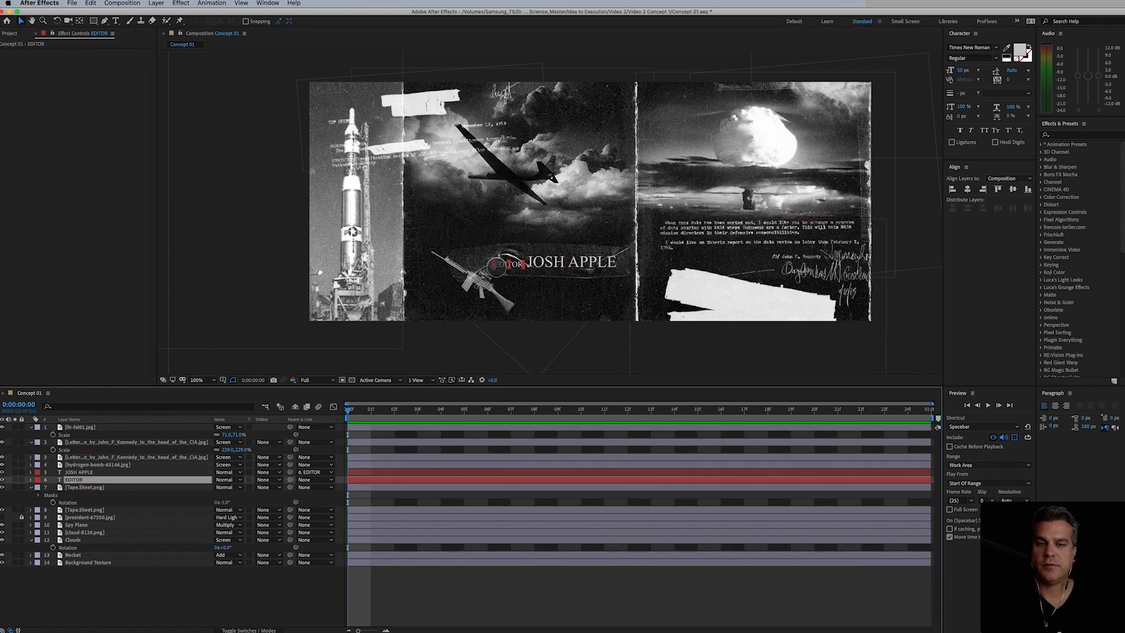
pyautogui.moveTo(496, 267); pyautogui.dragTo(688, 302)
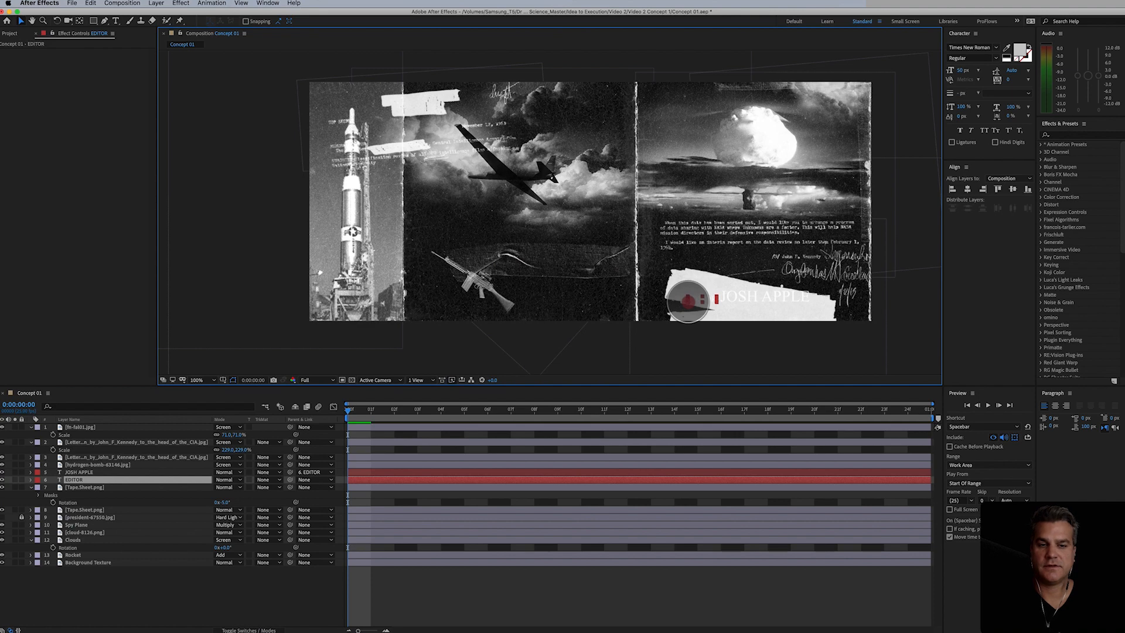
pyautogui.press('r')
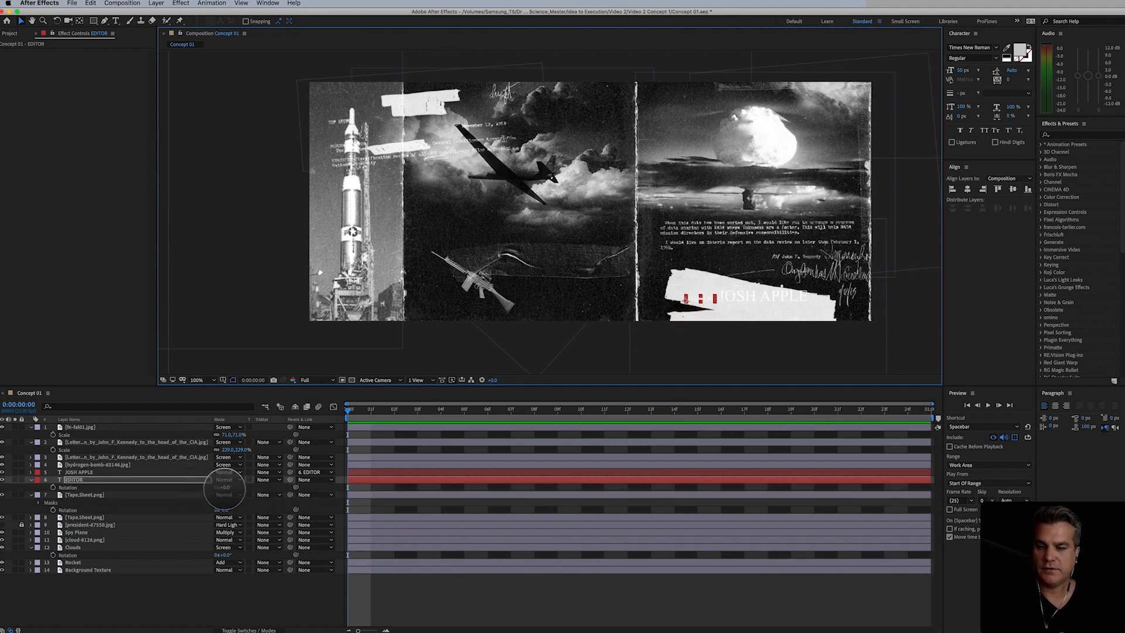
pyautogui.moveTo(224, 487); pyautogui.dragTo(232, 485)
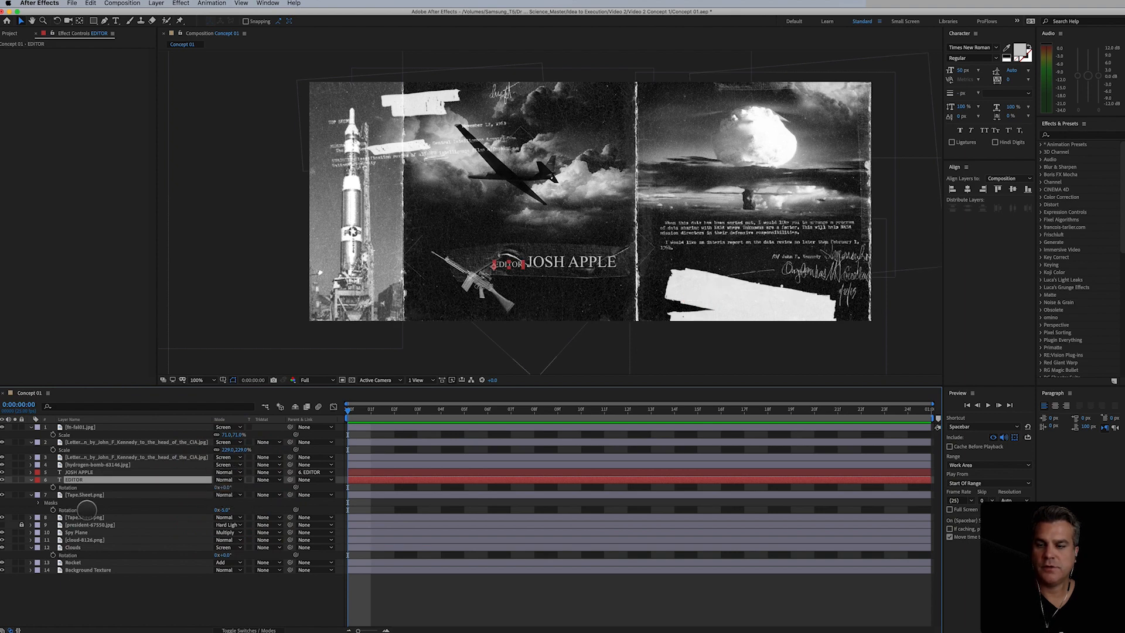
# Step: Duplicate the EDITOR and name credit layers, group the copies, and make their text black
pyautogui.keyDown('shift'); pyautogui.click(86, 472); pyautogui.keyUp('shift')
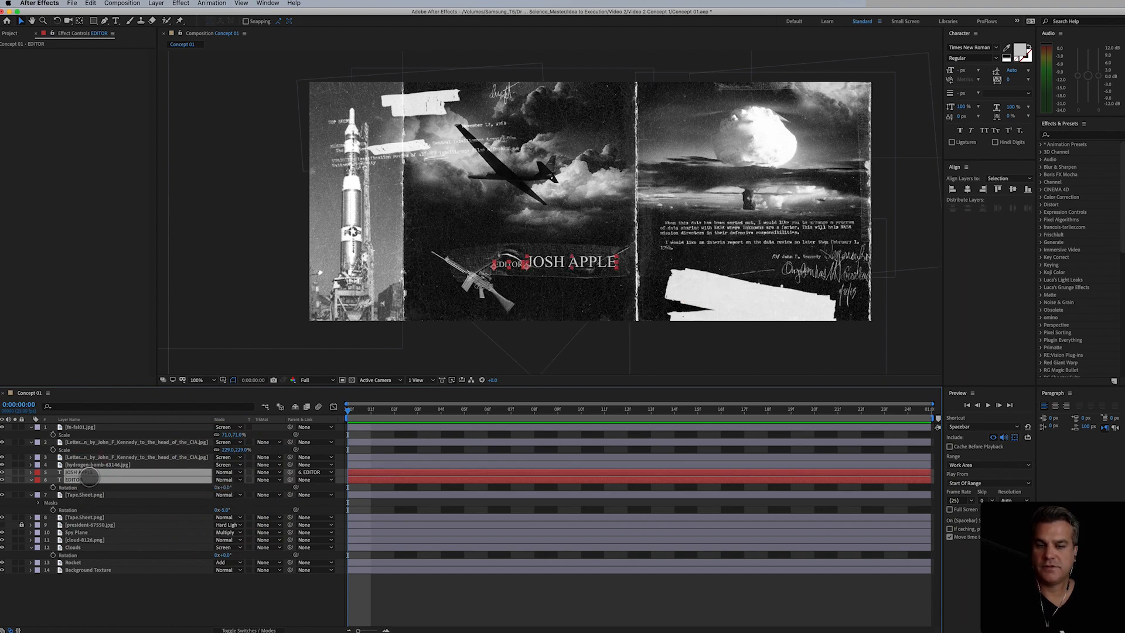
pyautogui.press('super+d')
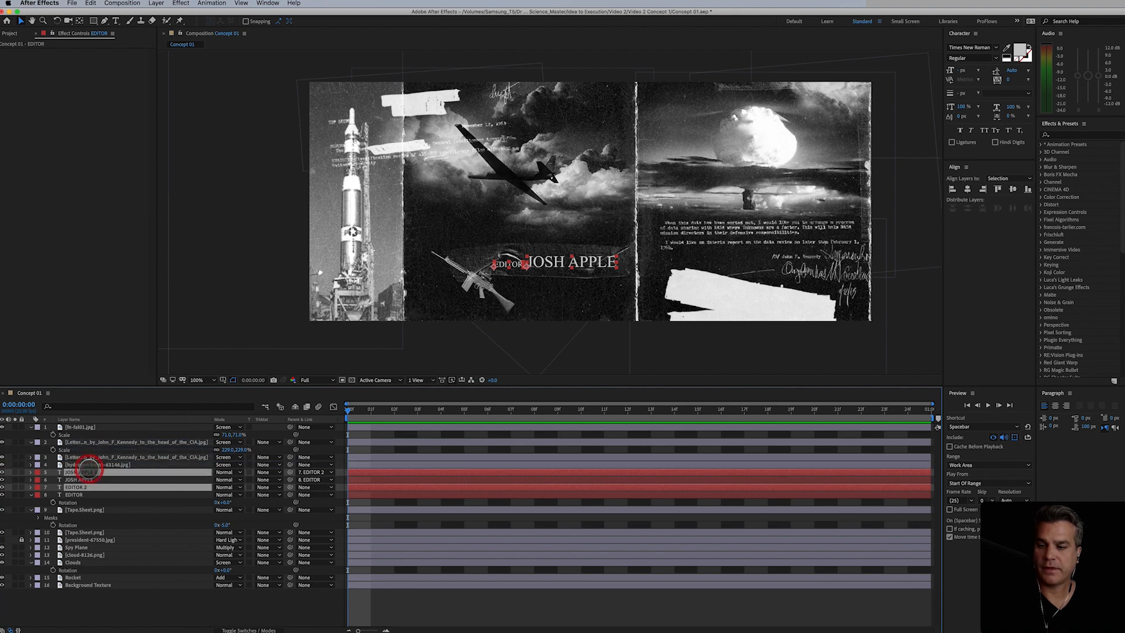
pyautogui.moveTo(82, 472); pyautogui.dragTo(88, 484)
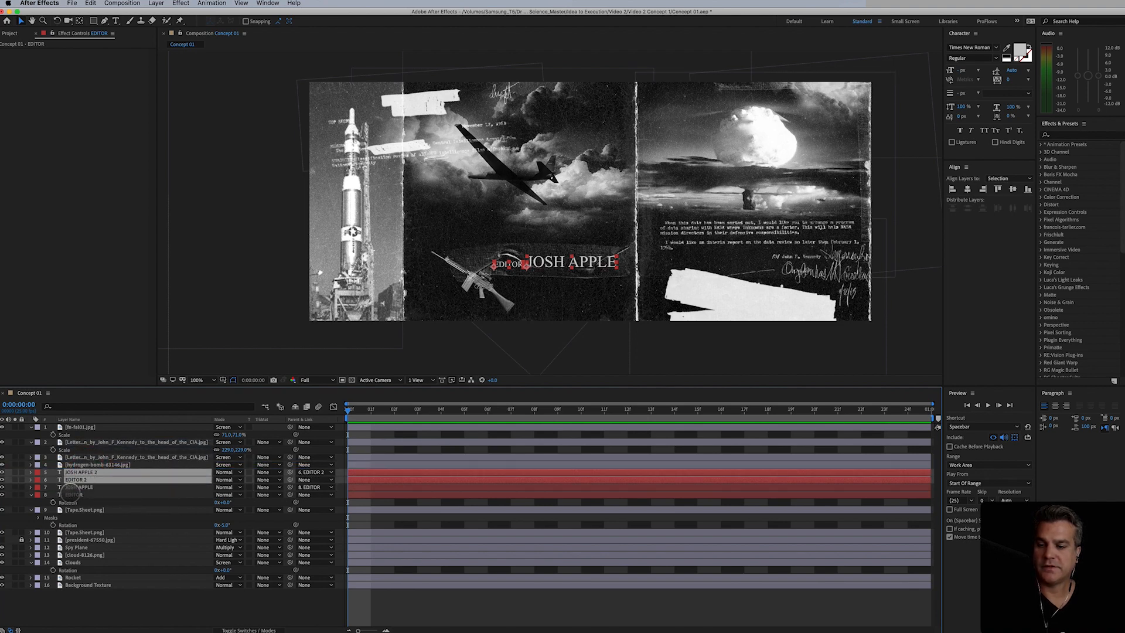
pyautogui.click(32, 495)
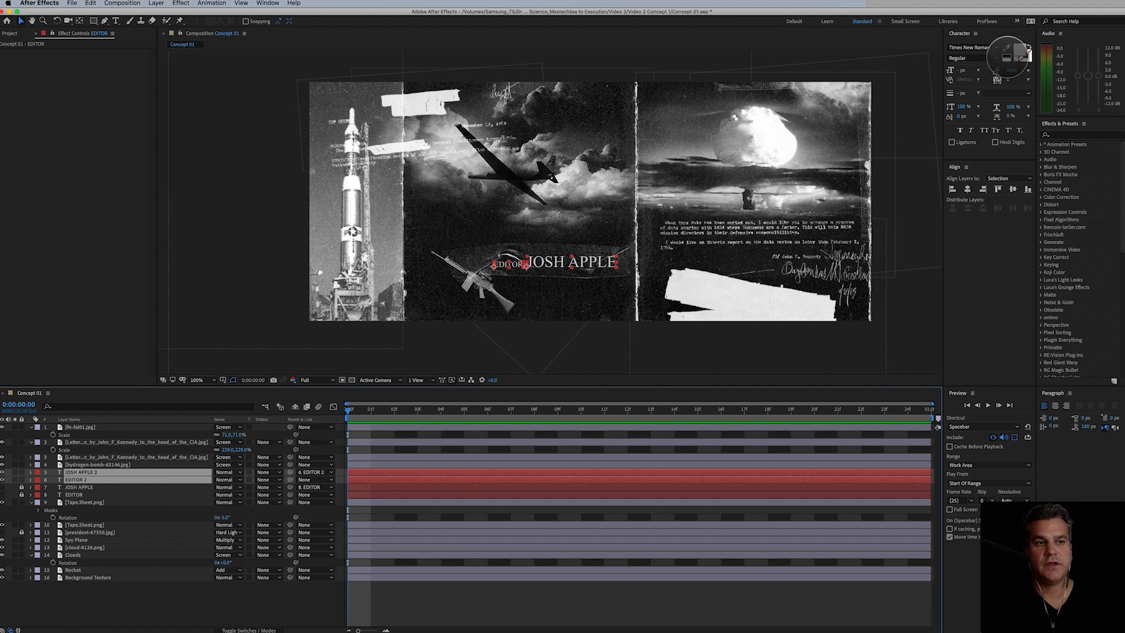
pyautogui.click(1022, 50)
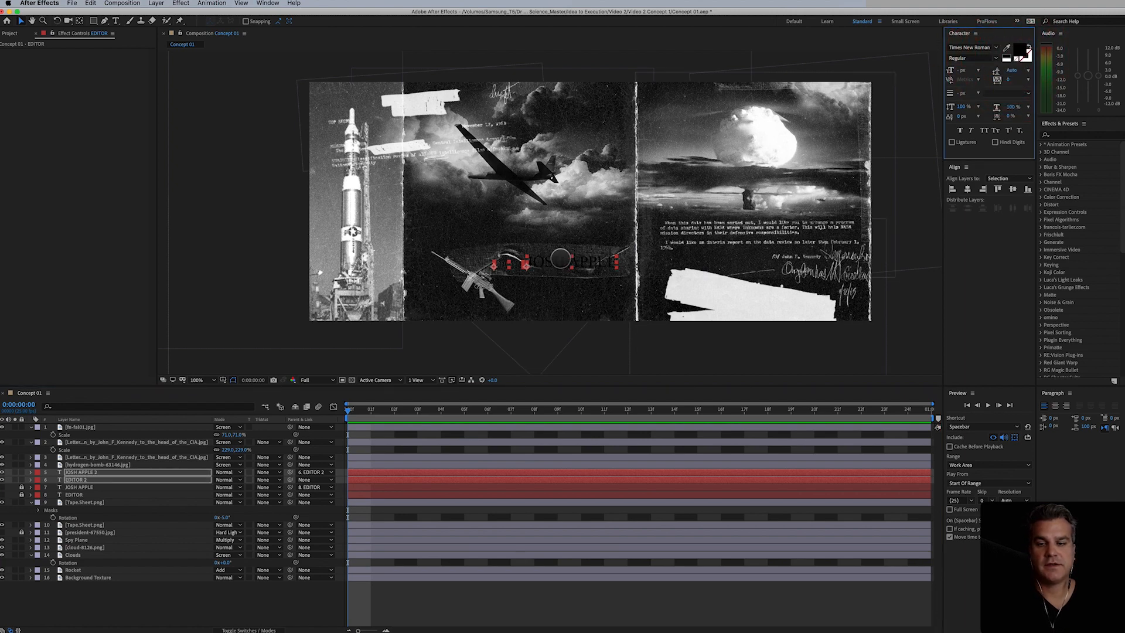
pyautogui.click(82, 480)
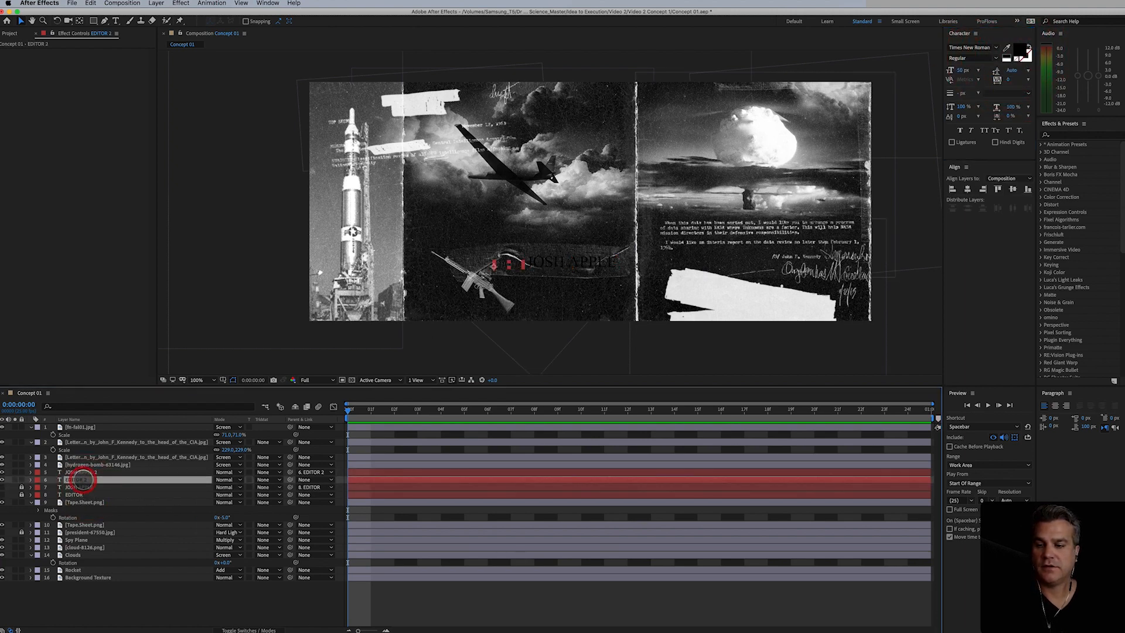
# Step: Move the EDITOR 2 credit copy onto the lower-right tape and raise both copies to the top of the stack
pyautogui.moveTo(494, 266); pyautogui.dragTo(690, 298)
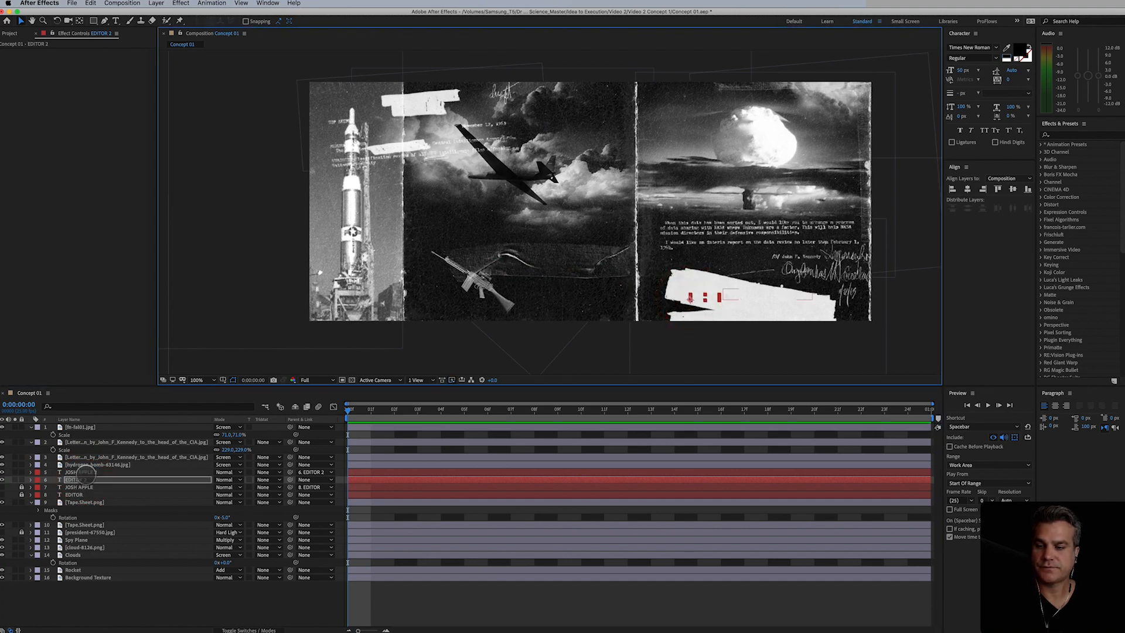
pyautogui.keyDown('shift'); pyautogui.click(86, 473); pyautogui.keyUp('shift')
pyautogui.moveTo(86, 474); pyautogui.dragTo(96, 427)
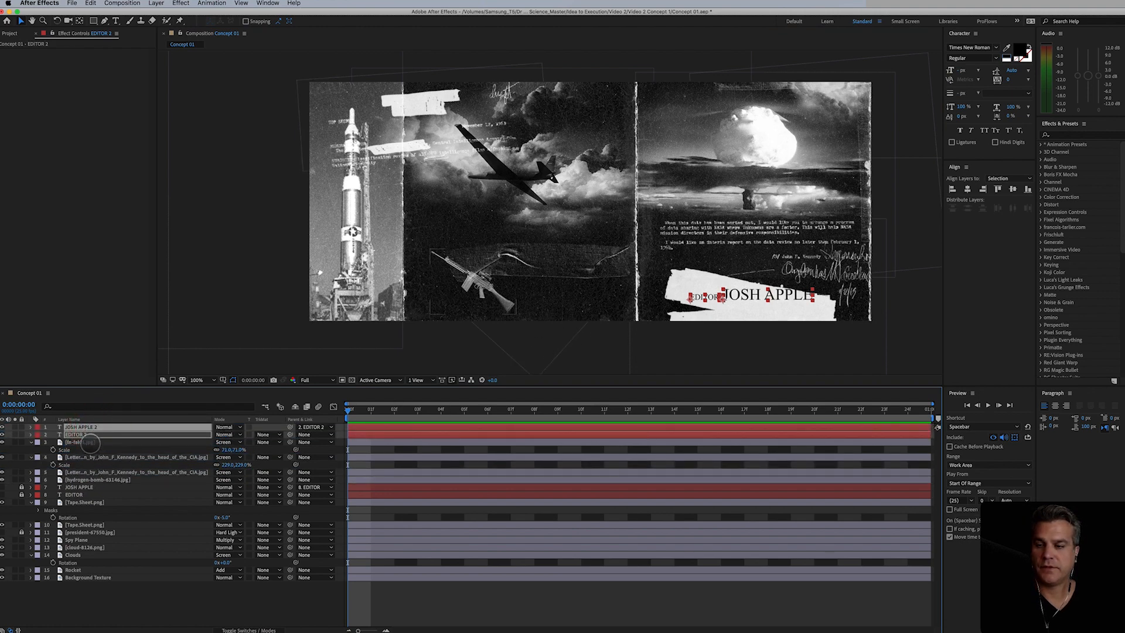
# Step: Tilt the EDITOR 2 copy about 11° to follow the tape and settle it on the tape
pyautogui.click(88, 435)
pyautogui.press('r')
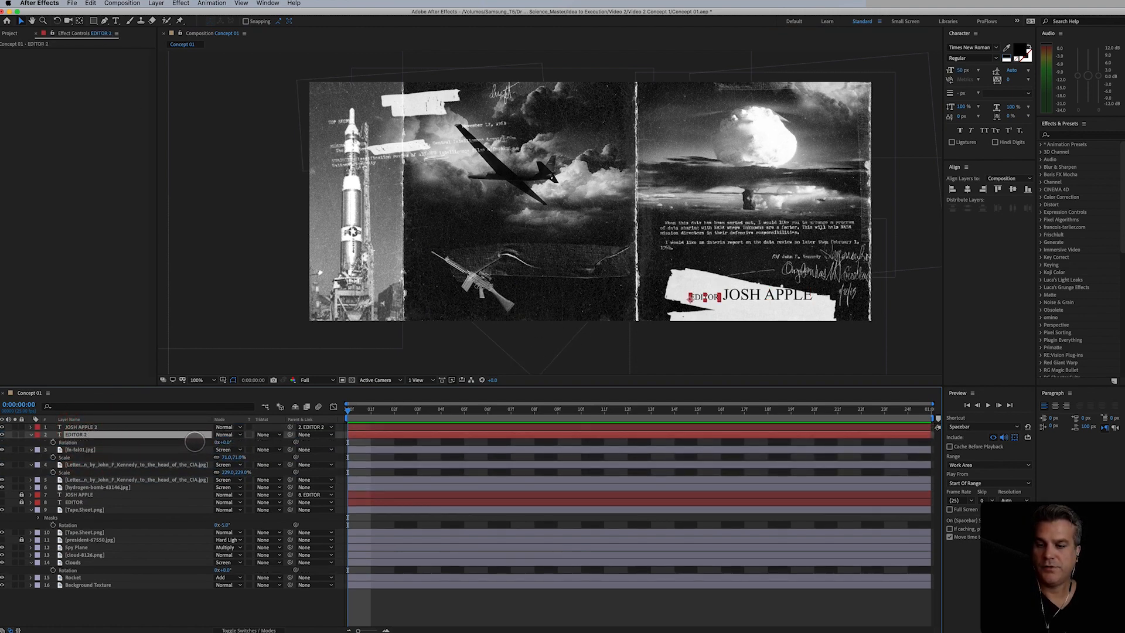
pyautogui.moveTo(225, 443); pyautogui.dragTo(233, 442)
pyautogui.moveTo(690, 298); pyautogui.dragTo(684, 290)
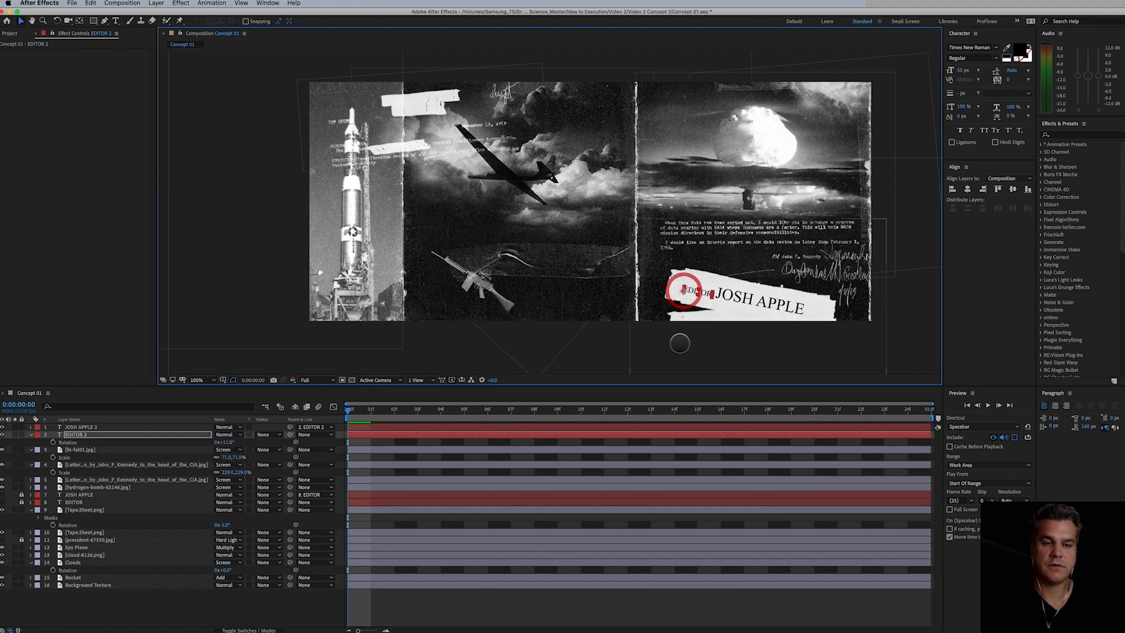
pyautogui.click(624, 592)
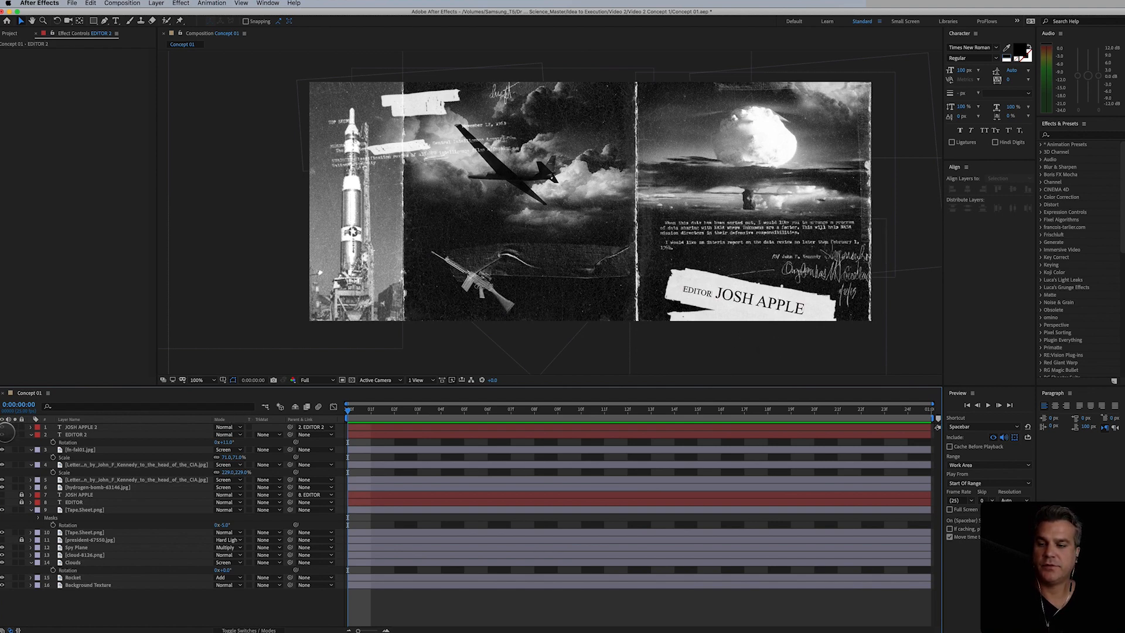
# Step: Delete the JOSH APPLE 2 and EDITOR 2 credit copy layers
pyautogui.moveTo(2, 427); pyautogui.dragTo(2, 434)
pyautogui.click(74, 427)
pyautogui.keyDown('shift'); pyautogui.click(73, 435); pyautogui.keyUp('shift')
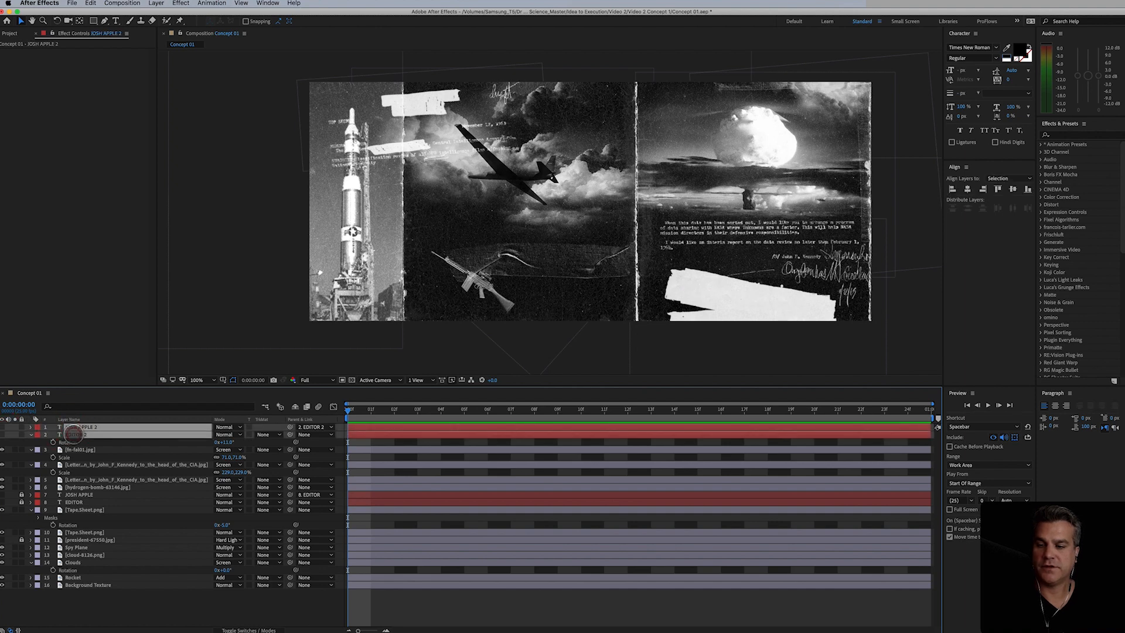
pyautogui.press('Delete')
# Step: Shrink the CIA letter to about 193%, reposition it and adjust its mask to reveal more typed text
pyautogui.click(698, 290)
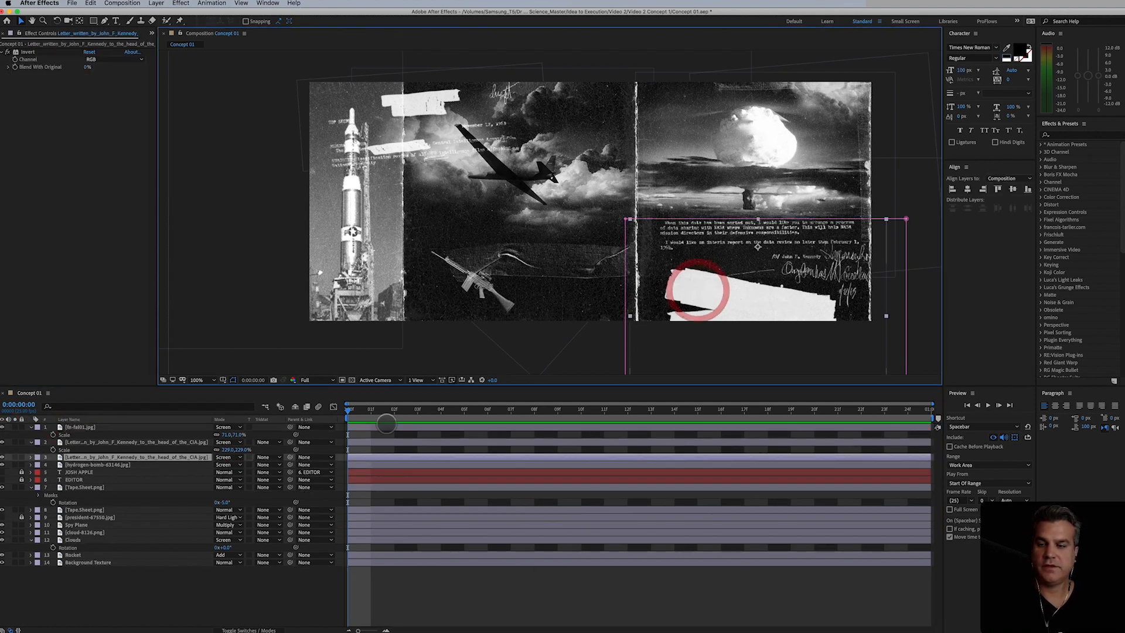
pyautogui.press('s')
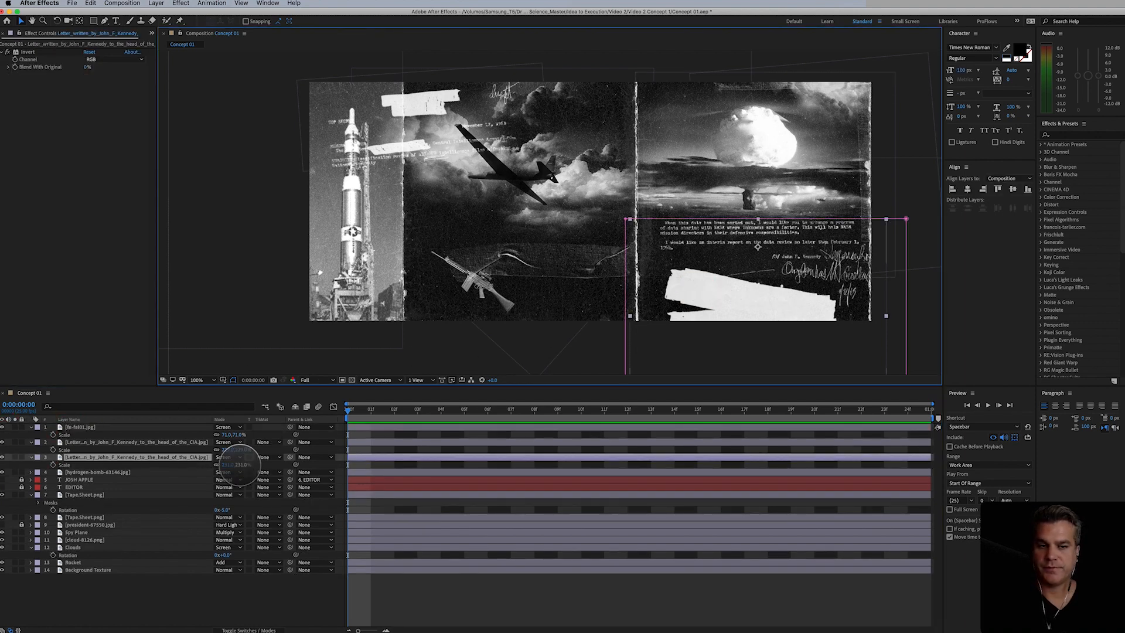
pyautogui.moveTo(237, 468); pyautogui.dragTo(233, 480)
pyautogui.moveTo(723, 286); pyautogui.dragTo(720, 311)
pyautogui.moveTo(723, 297); pyautogui.dragTo(725, 295)
pyautogui.moveTo(731, 250); pyautogui.dragTo(727, 210)
pyautogui.click(747, 256)
pyautogui.moveTo(748, 255); pyautogui.dragTo(755, 252)
pyautogui.click(801, 599)
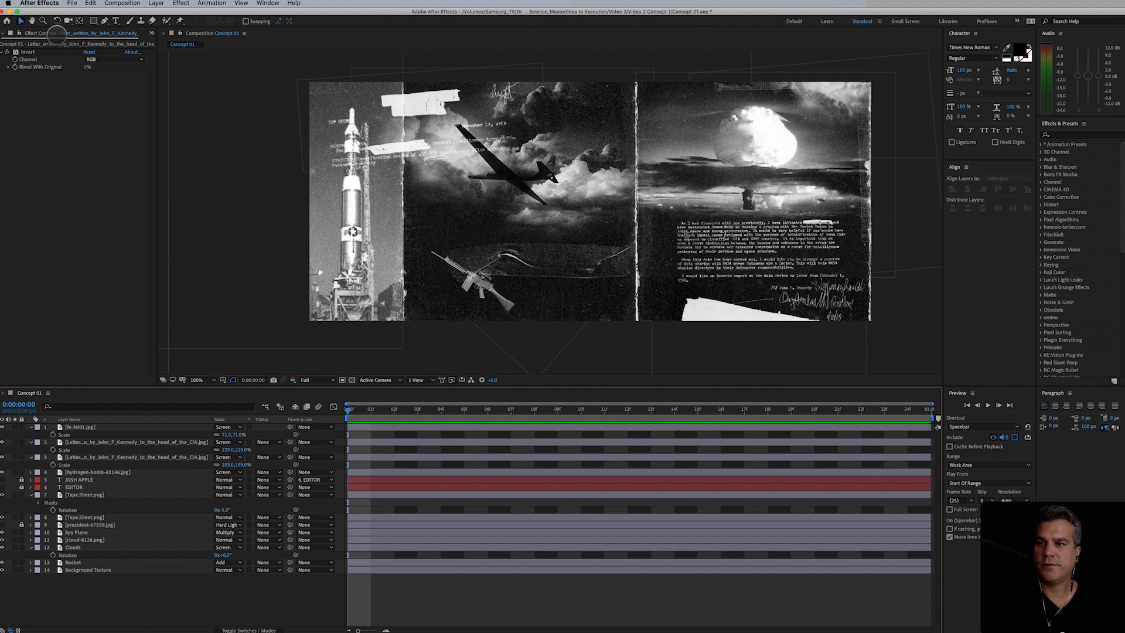
# Step: Add fingerprint-255900.jpg from the Project panel into the composition
pyautogui.click(155, 33)
pyautogui.click(170, 43)
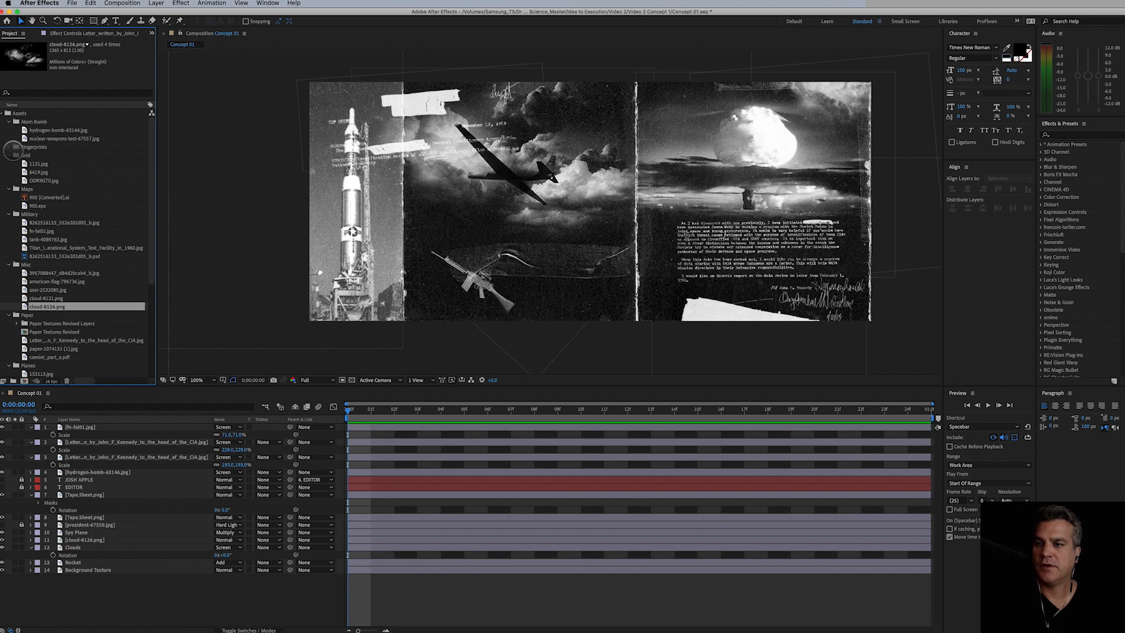
pyautogui.click(9, 146)
pyautogui.moveTo(41, 155); pyautogui.dragTo(568, 158)
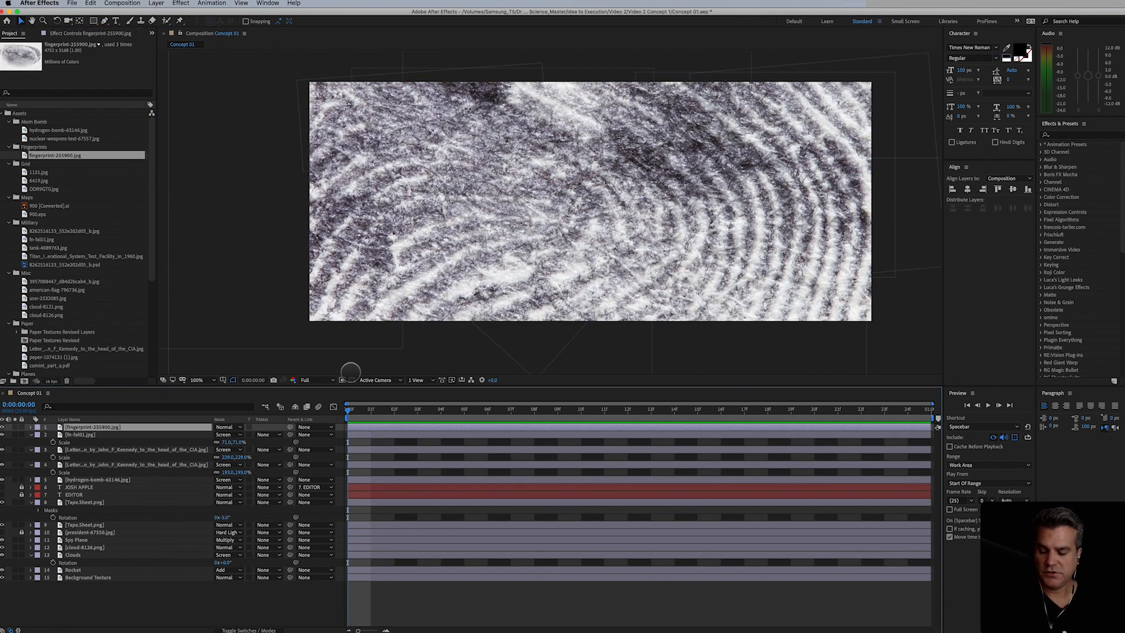
# Step: Scale the fingerprint to 10%, set it to Multiply, and move it low in the centre panel
pyautogui.moveTo(230, 435)
pyautogui.mouseDown()
pyautogui.moveTo(226, 456)
pyautogui.moveTo(232, 441)
pyautogui.mouseUp()
pyautogui.click(228, 426)
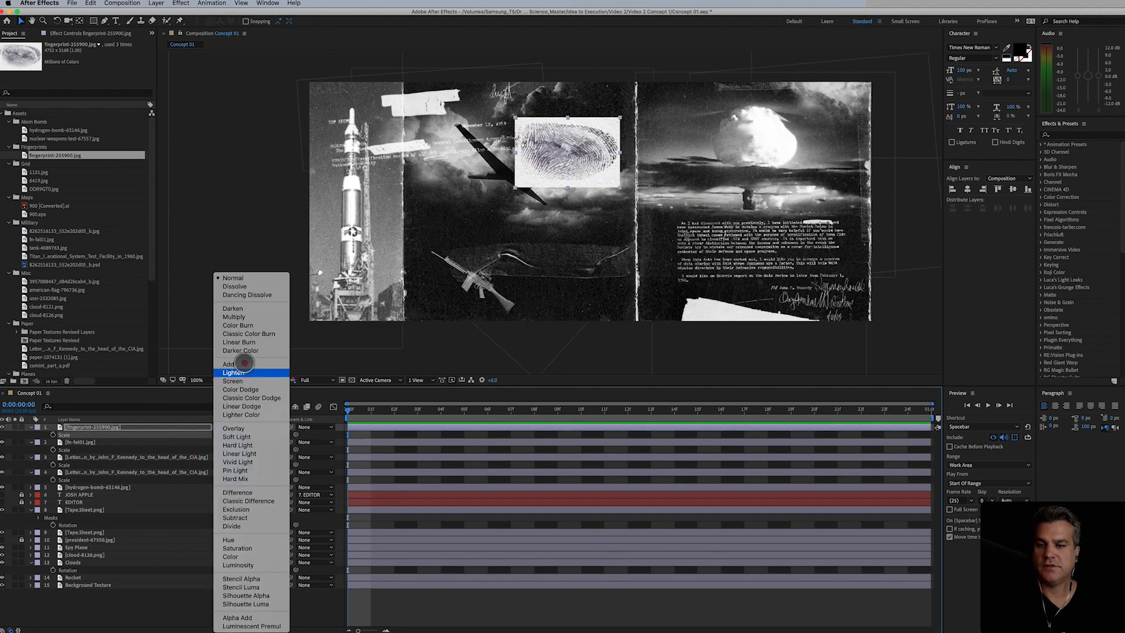
pyautogui.click(242, 316)
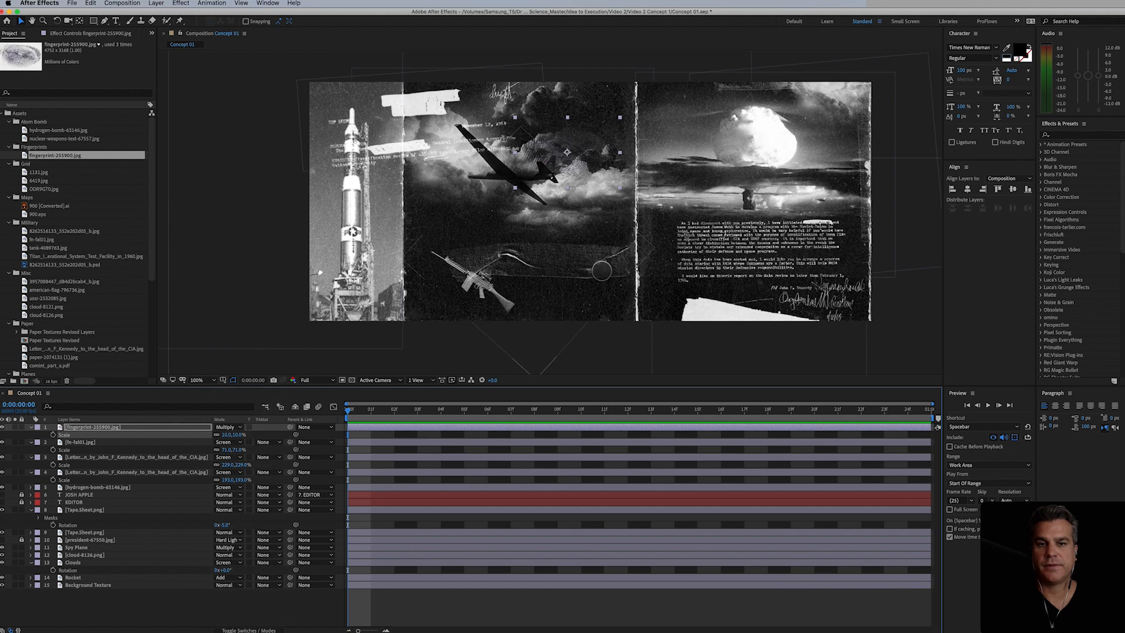
pyautogui.moveTo(568, 153); pyautogui.dragTo(564, 313)
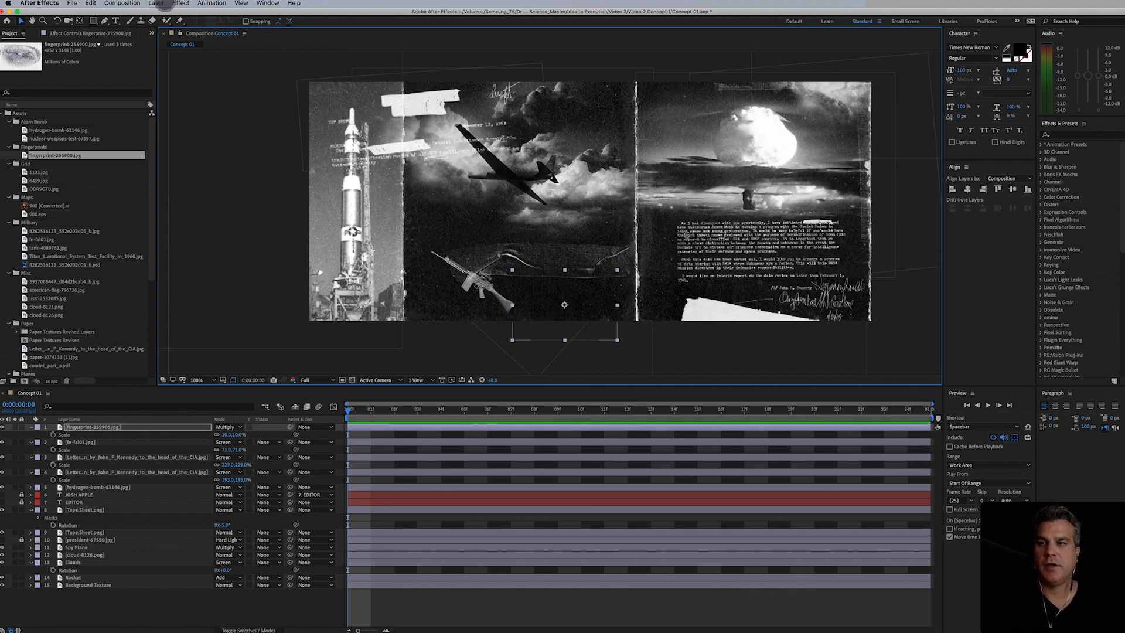
# Step: Invert the fingerprint, switch its blend mode to Screen, and move it up over the clouds
pyautogui.click(181, 3)
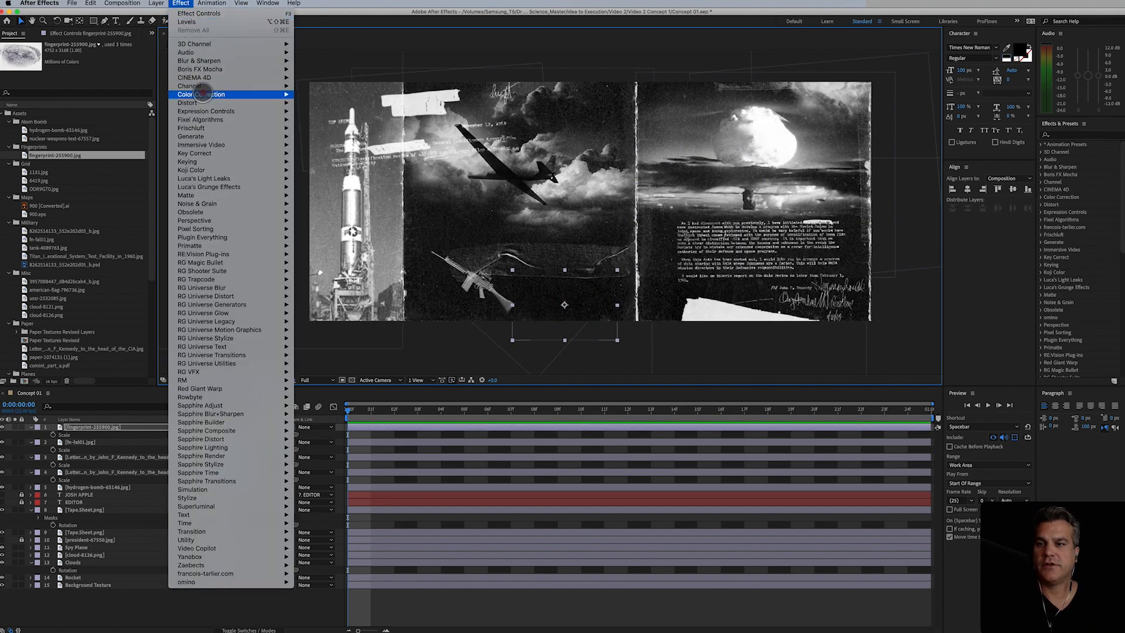
pyautogui.moveTo(203, 93)
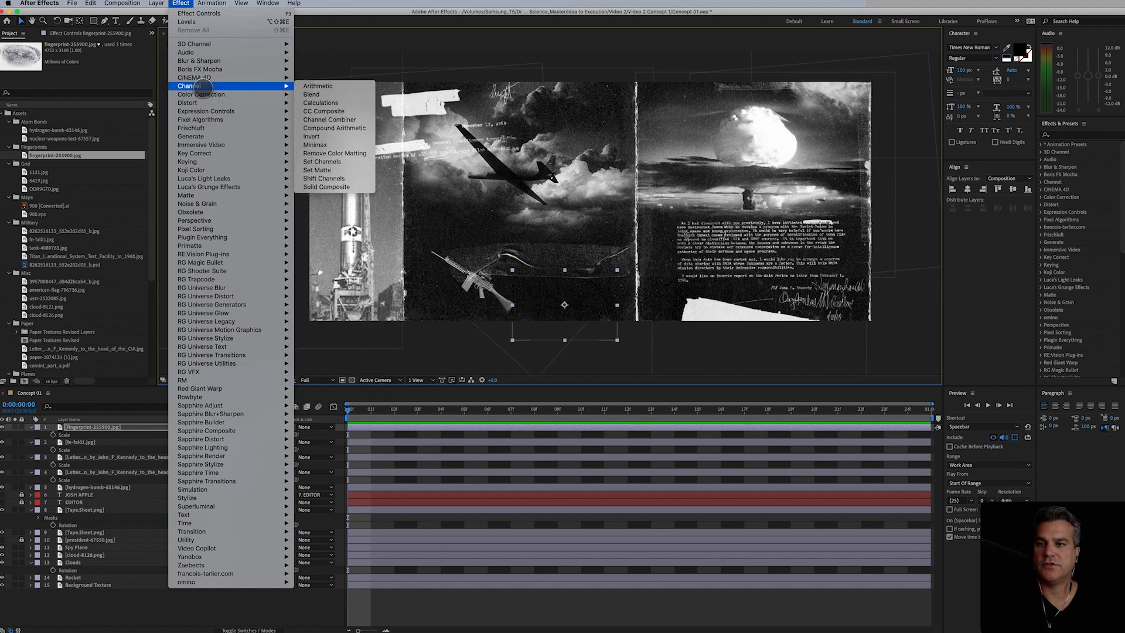
pyautogui.click(332, 137)
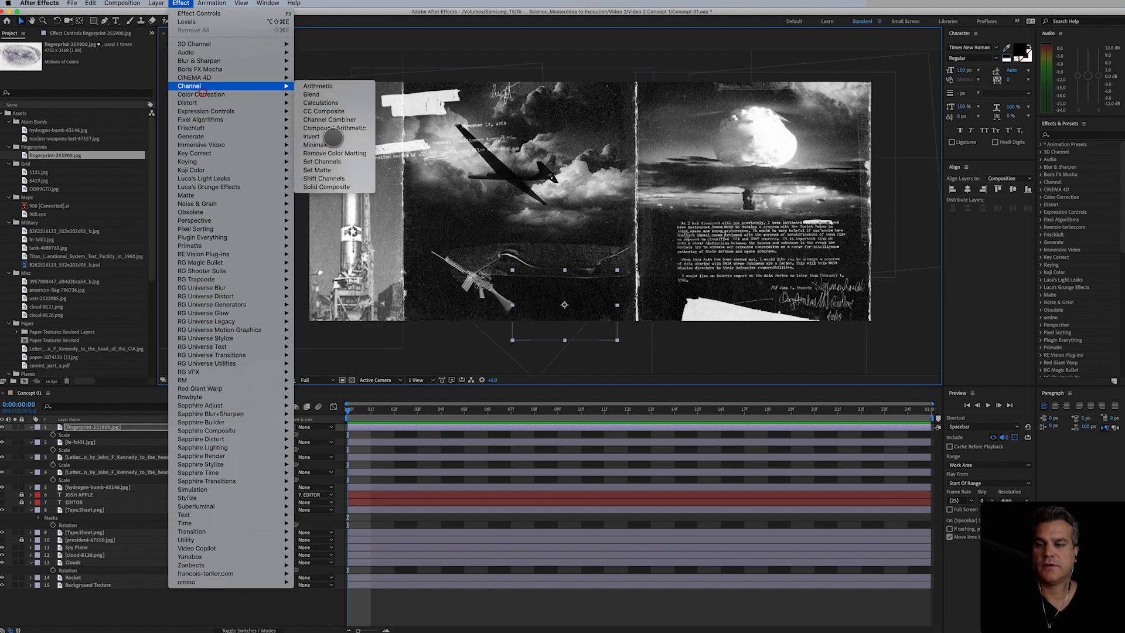
pyautogui.click(233, 428)
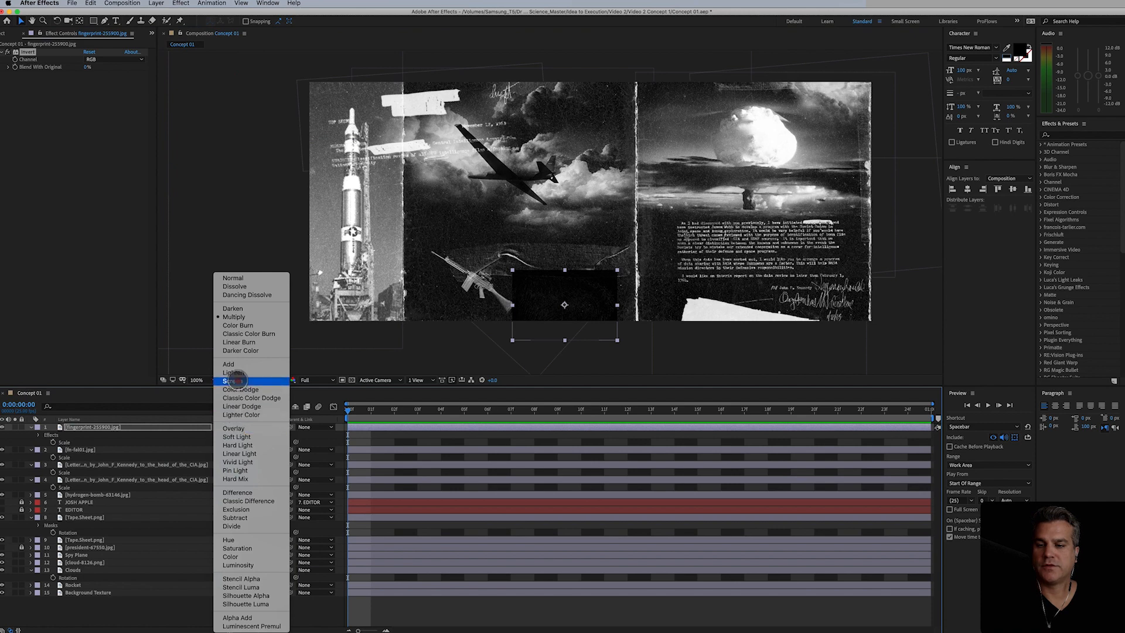
pyautogui.click(232, 381)
pyautogui.click(602, 269)
pyautogui.moveTo(601, 270); pyautogui.dragTo(604, 240)
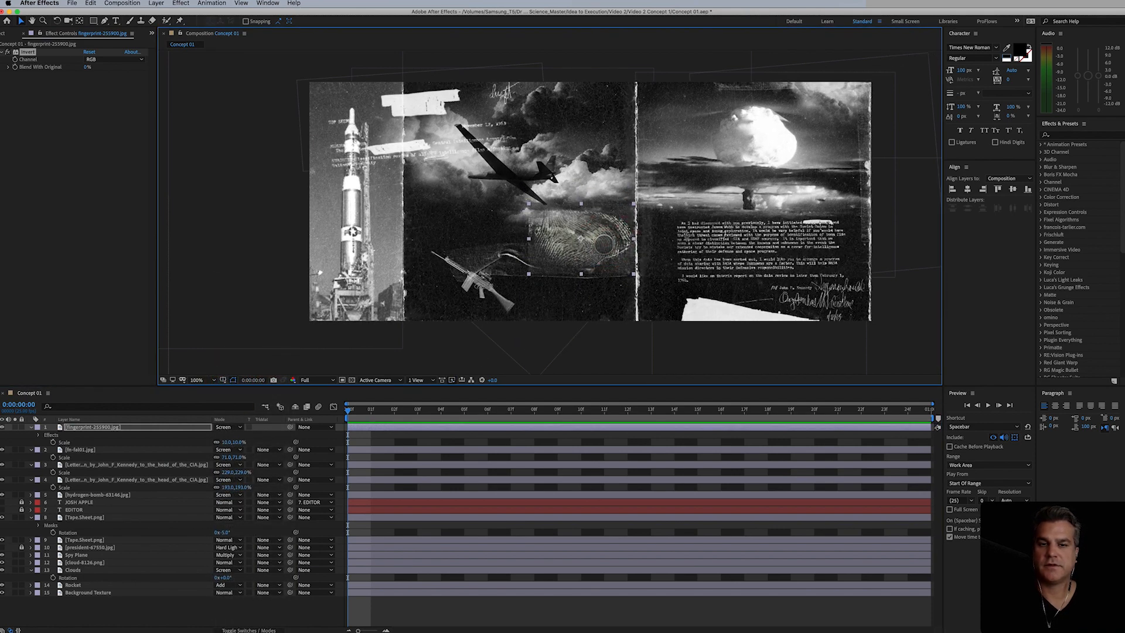
# Step: Add a Black & White effect to the fingerprint, shift it down-left, and show the EDITOR and JOSH APPLE layers
pyautogui.click(180, 3)
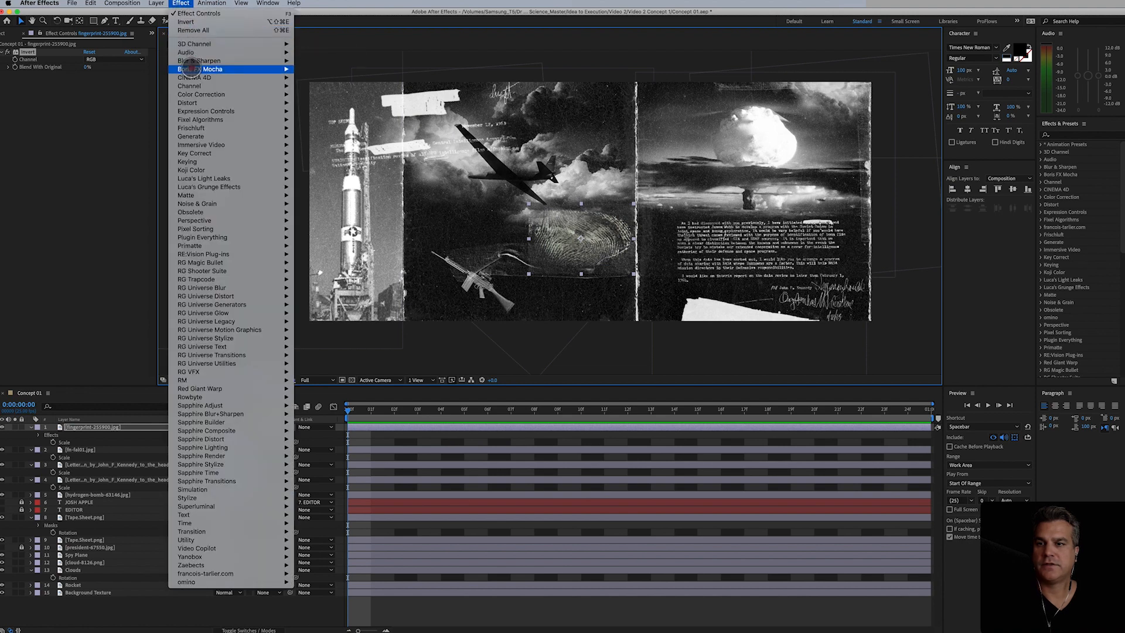
pyautogui.moveTo(199, 95)
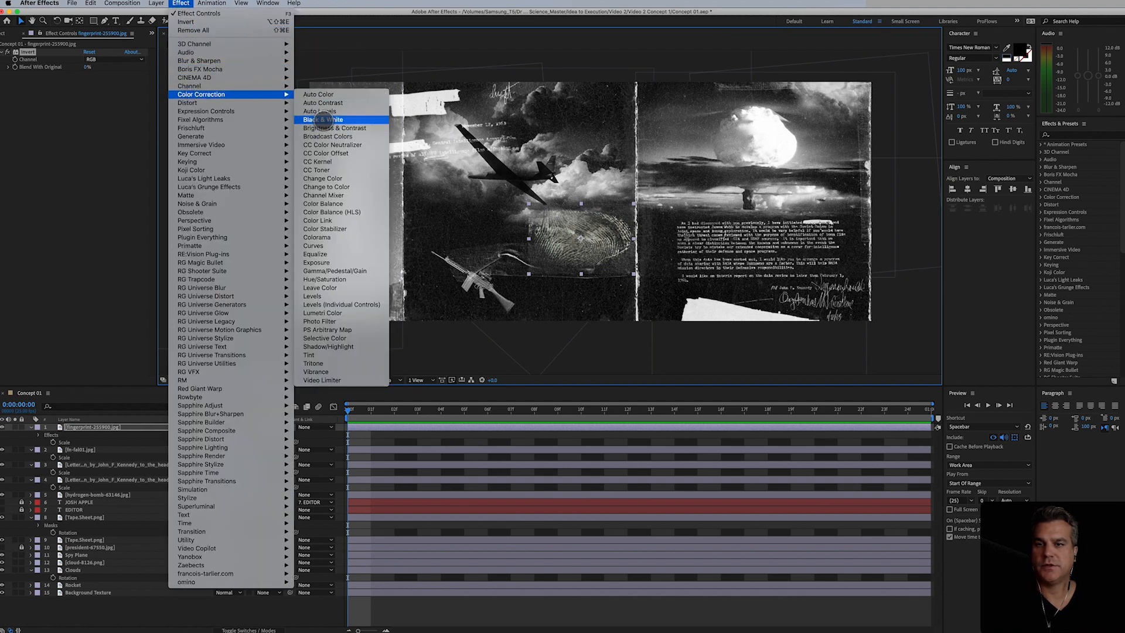
pyautogui.click(322, 119)
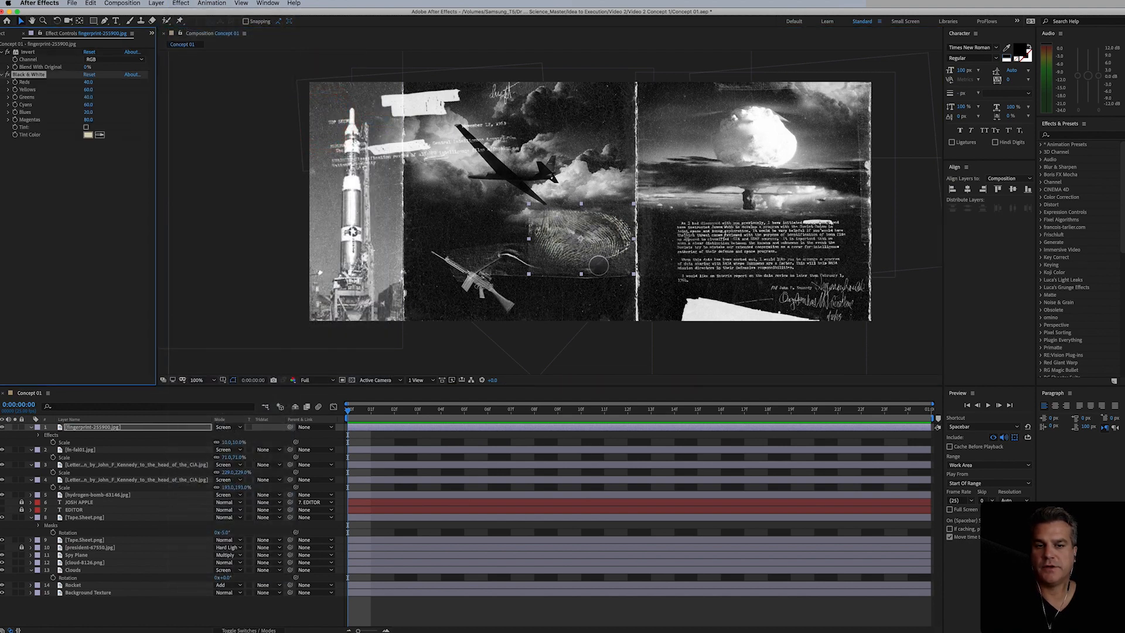
pyautogui.moveTo(605, 252); pyautogui.dragTo(490, 299)
pyautogui.moveTo(2, 502); pyautogui.dragTo(2, 509)
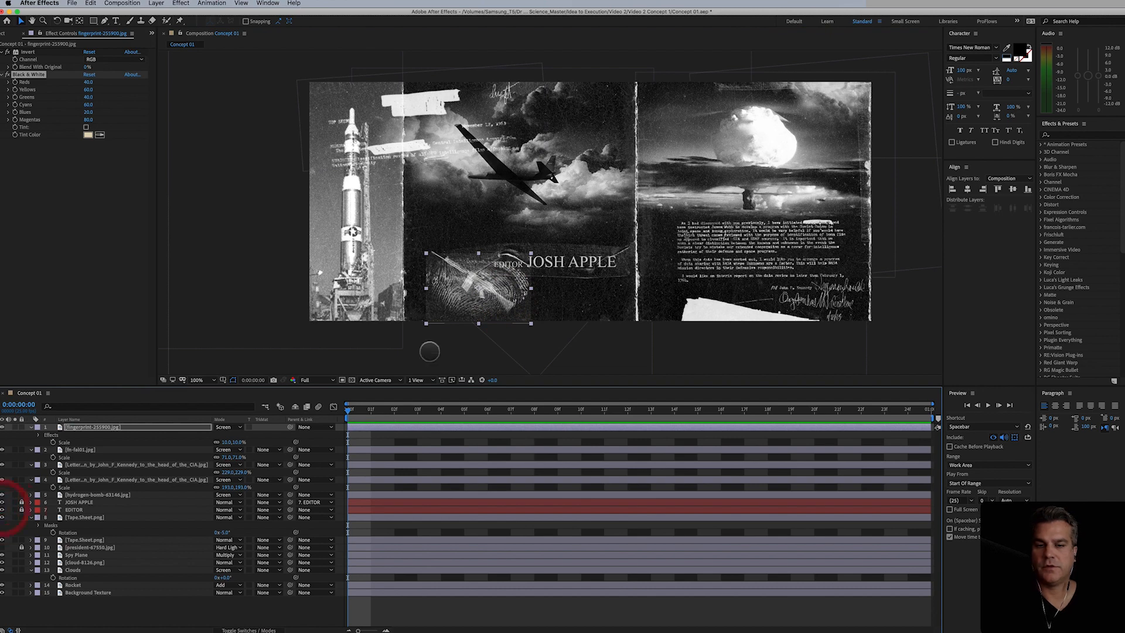
# Step: Add Levels to the fingerprint with Input Black 7067.4 and Gamma 0.61, then rotate it
pyautogui.moveTo(480, 304); pyautogui.dragTo(462, 239)
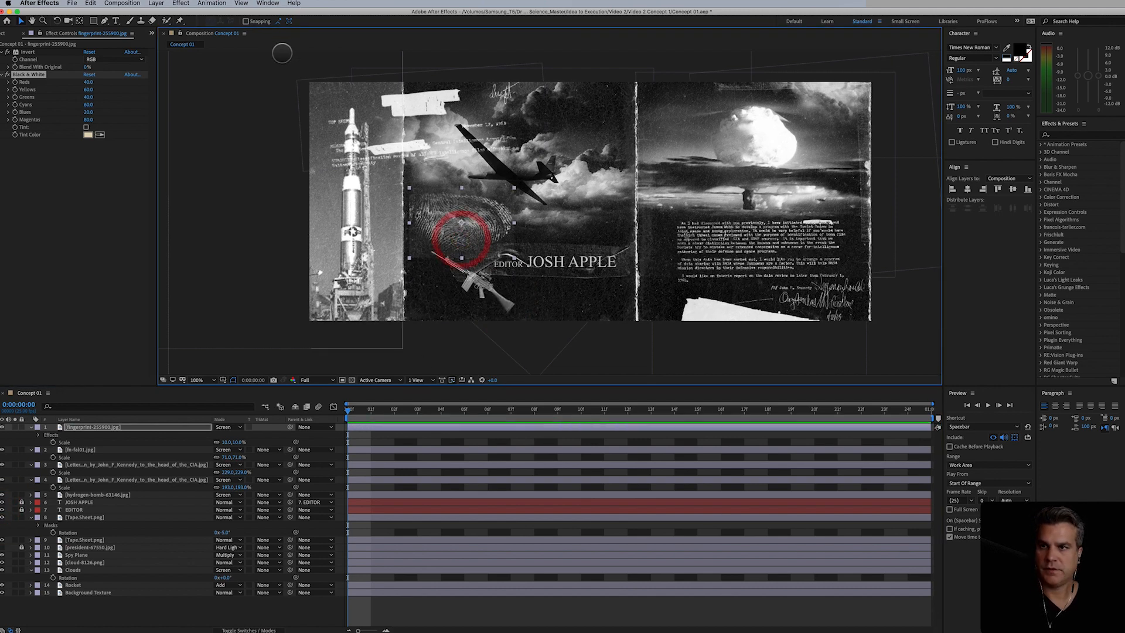
pyautogui.click(177, 3)
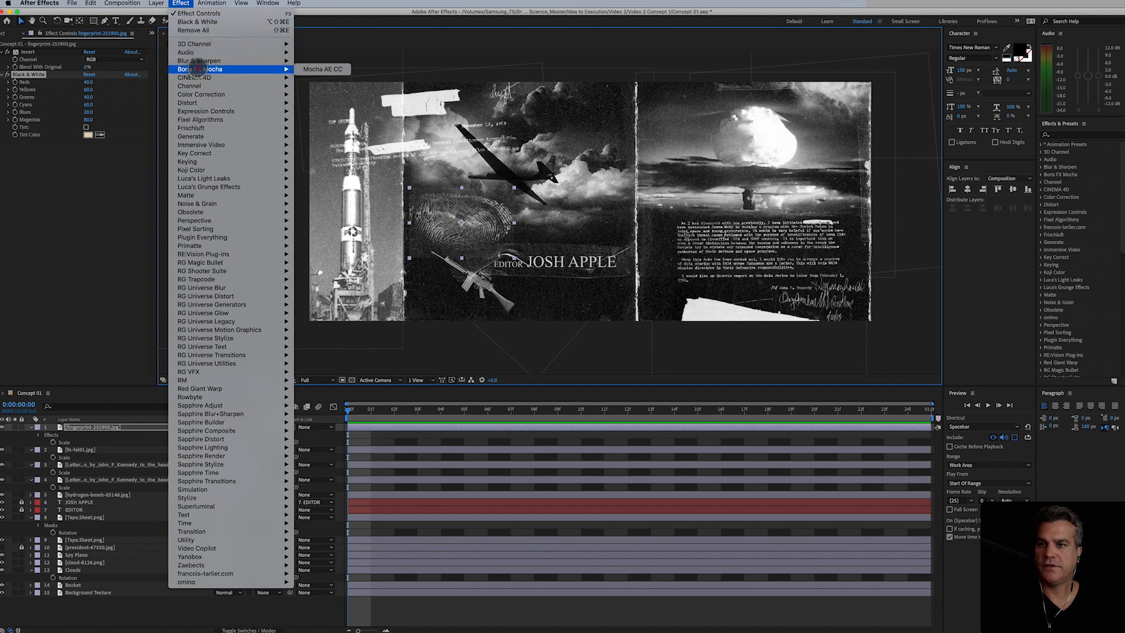
pyautogui.moveTo(243, 95)
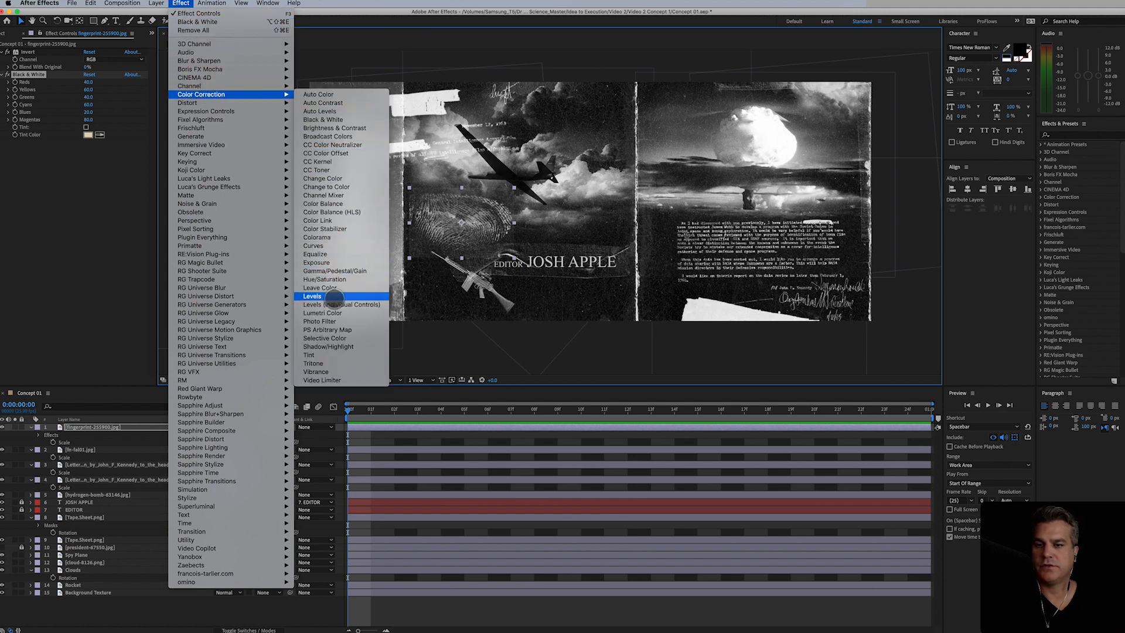
pyautogui.click(319, 296)
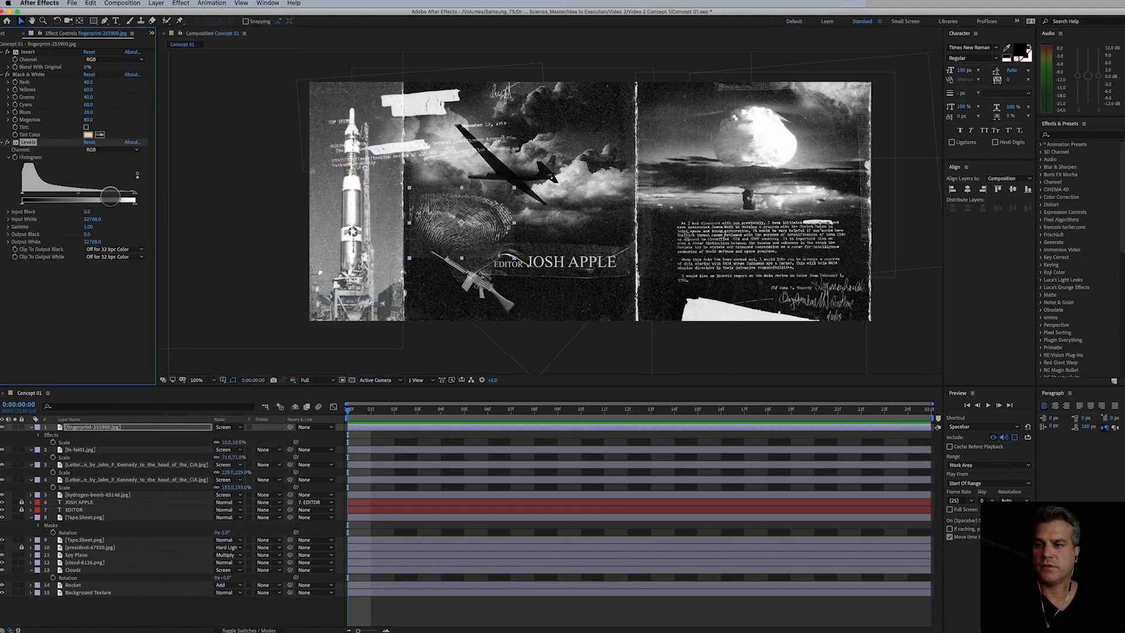
pyautogui.moveTo(134, 194); pyautogui.dragTo(47, 193)
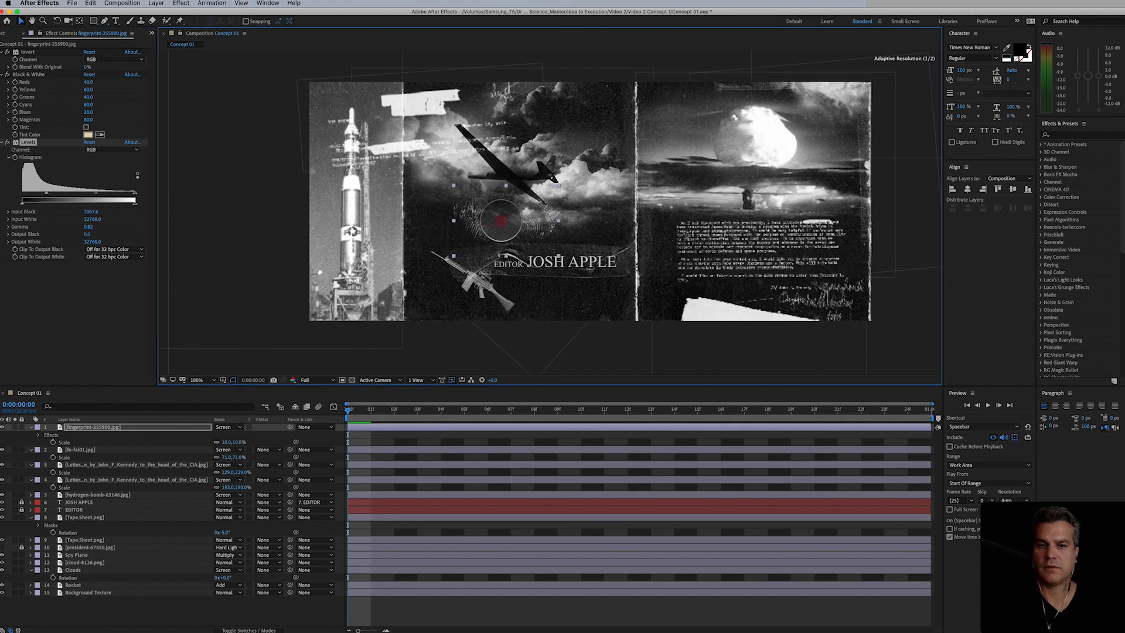
pyautogui.moveTo(447, 251); pyautogui.dragTo(592, 171)
pyautogui.press('r')
pyautogui.moveTo(223, 434); pyautogui.dragTo(214, 432)
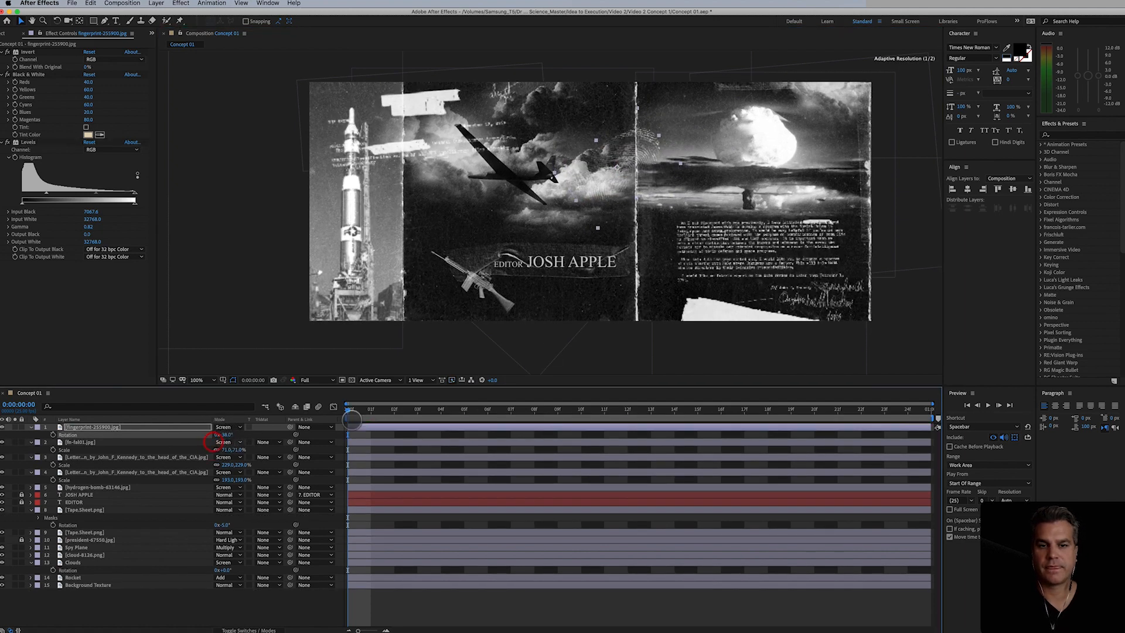
# Step: Drop the fingerprint over the rifle area and collapse every layer's properties in the timeline
pyautogui.moveTo(621, 206); pyautogui.dragTo(461, 278)
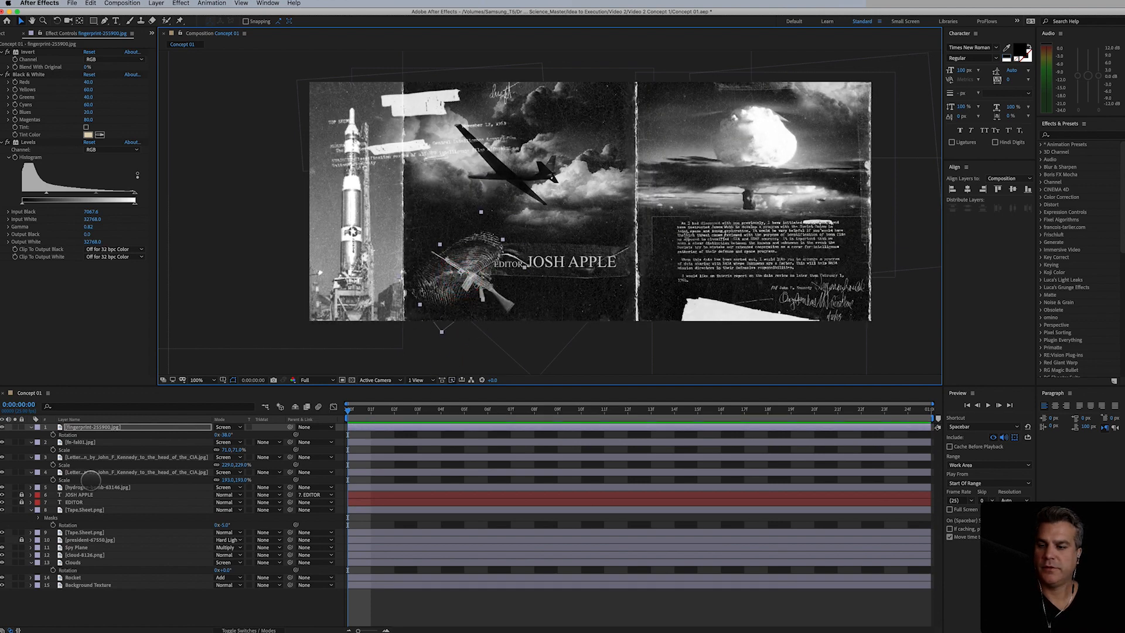
pyautogui.click(74, 457)
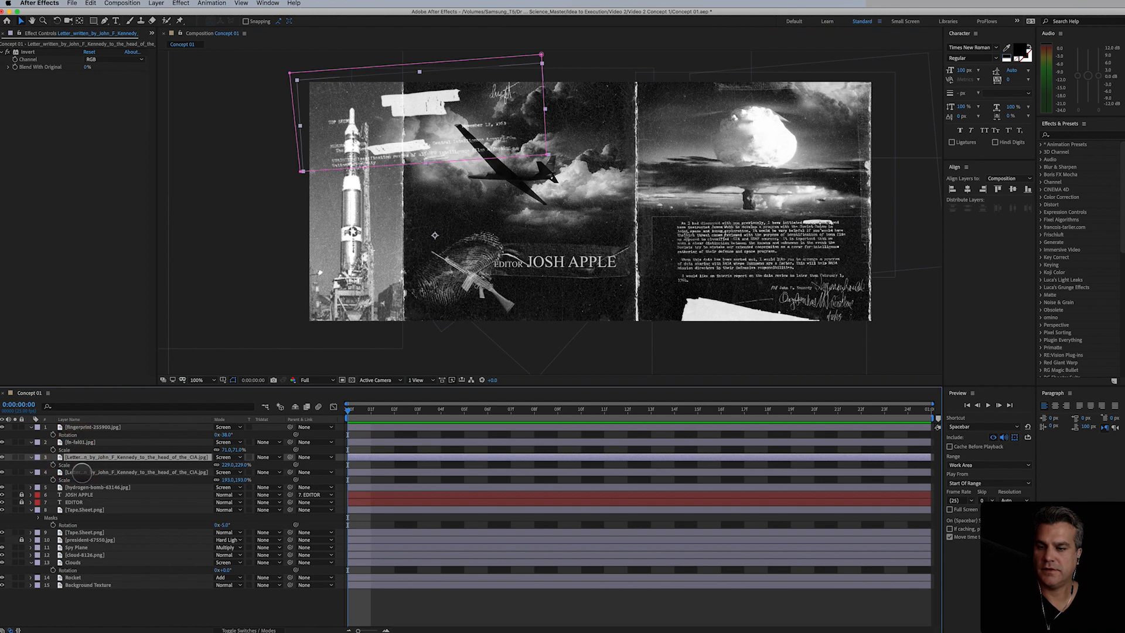
pyautogui.click(82, 471)
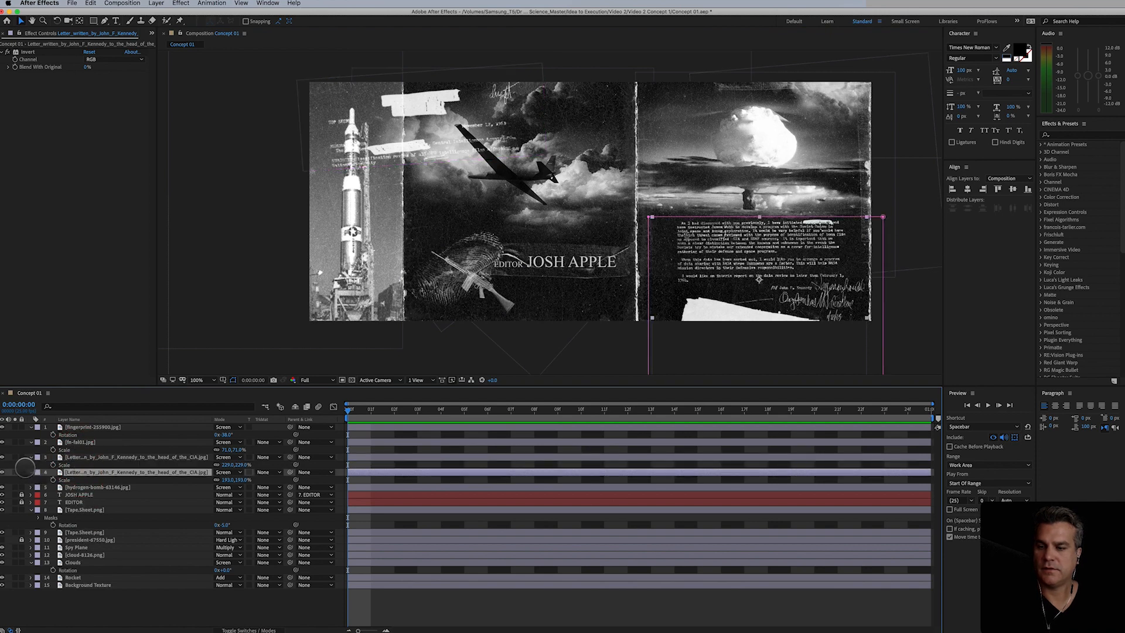
pyautogui.press('super+a')
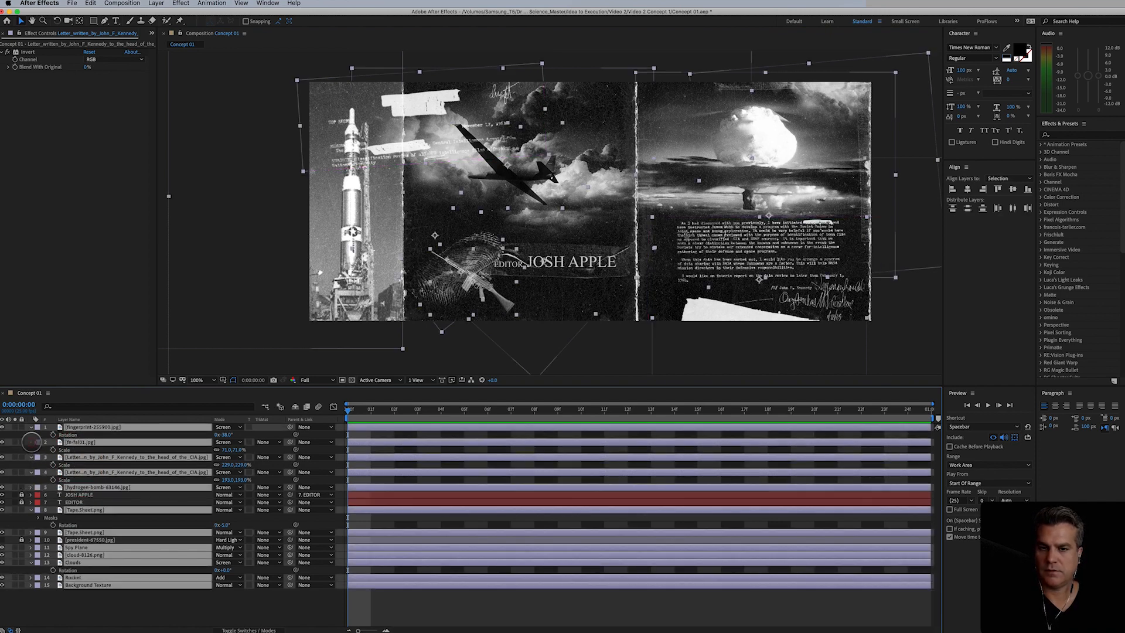
pyautogui.press('u')
pyautogui.click(150, 556)
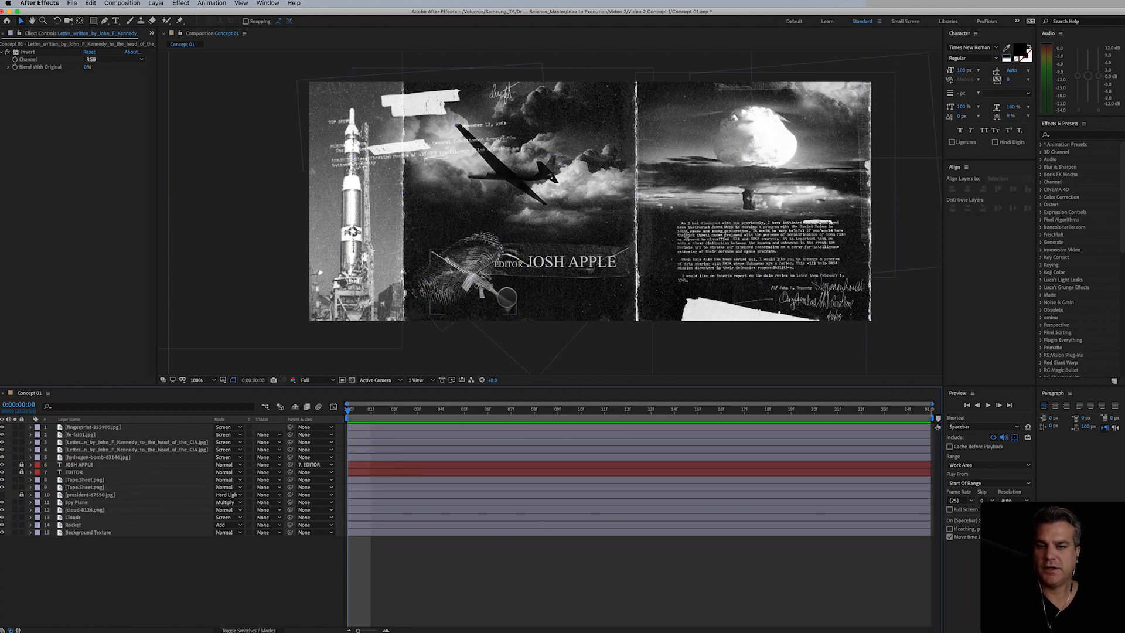
pyautogui.click(501, 300)
# Step: Hide the rifle layer and move the fingerprint up slightly
pyautogui.click(3, 435)
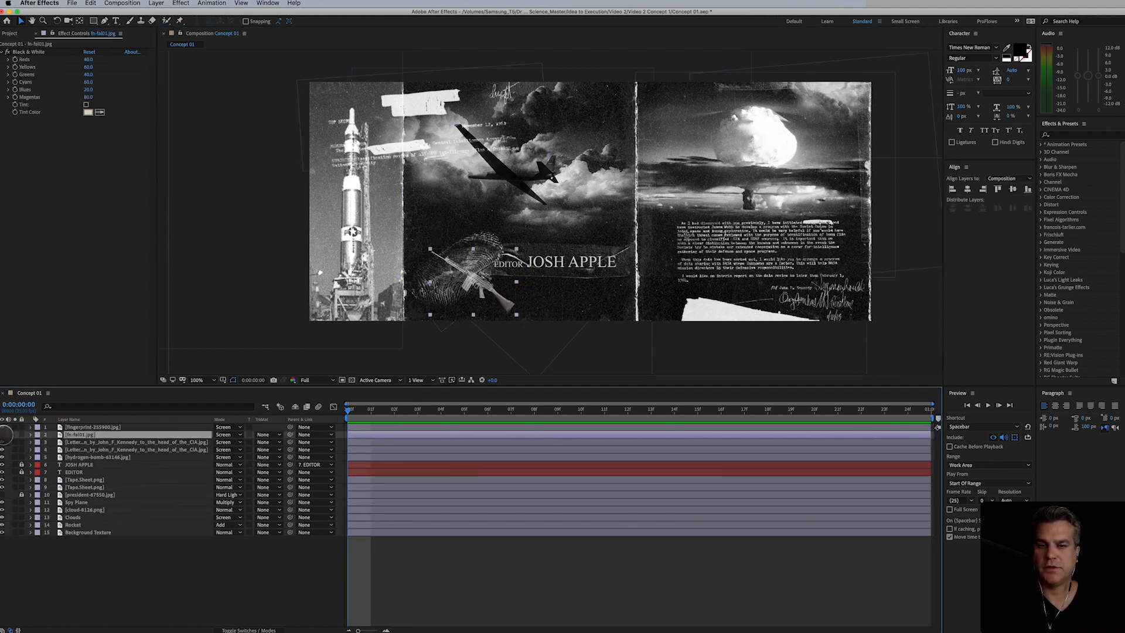
pyautogui.click(3, 435)
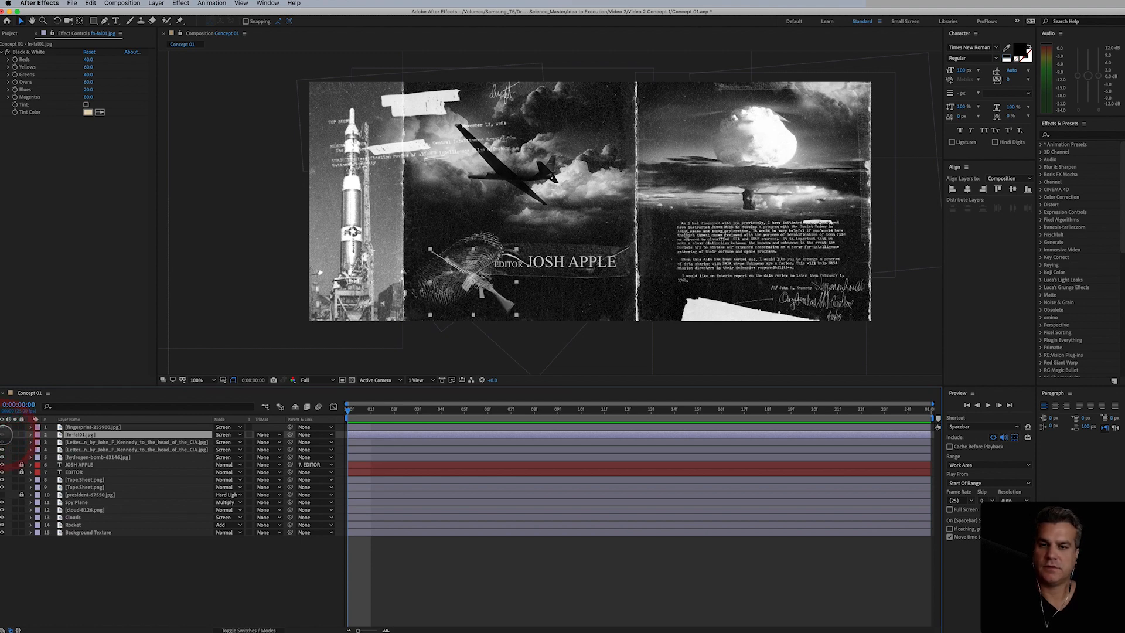
pyautogui.click(2, 435)
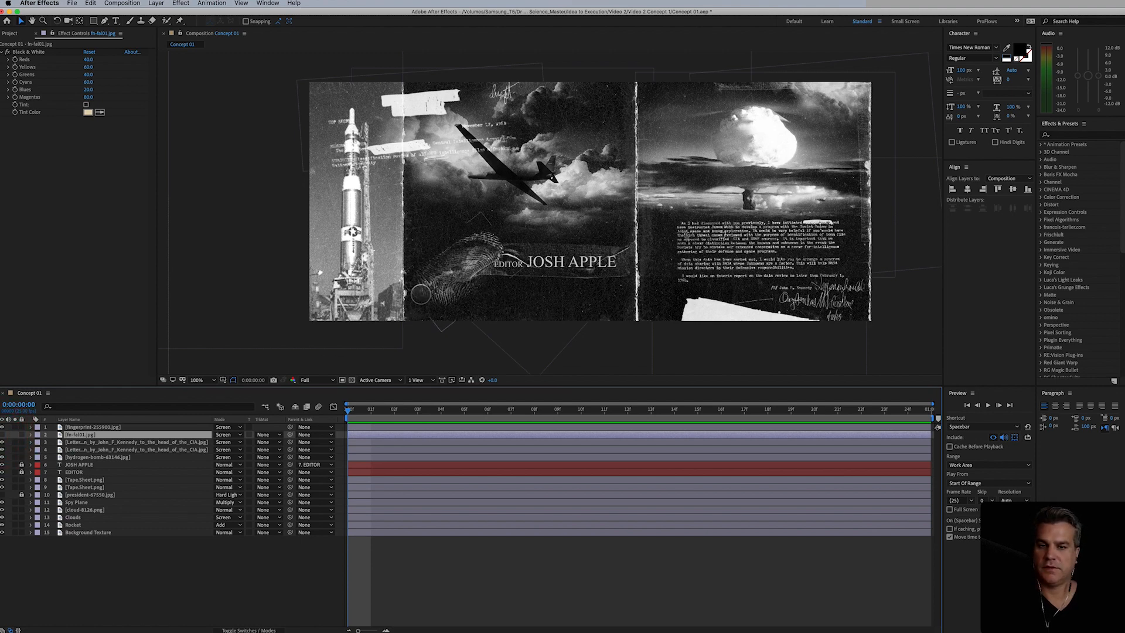
pyautogui.click(453, 299)
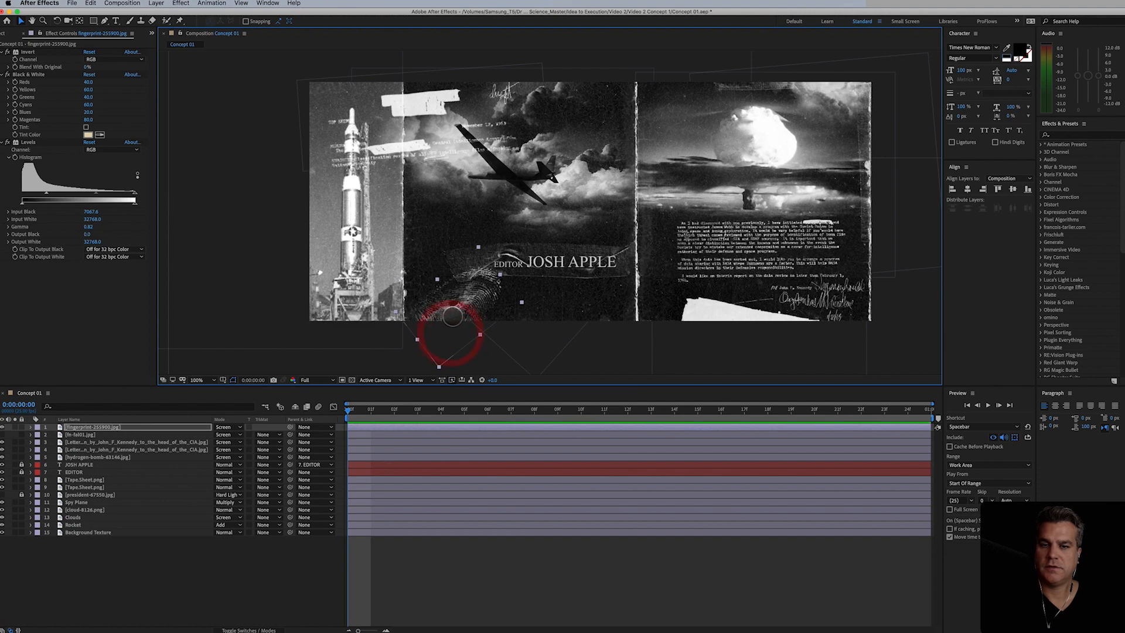
pyautogui.moveTo(444, 303); pyautogui.dragTo(440, 285)
# Step: Rotate the fingerprint to about -41°, shrink it, and tuck it just left of the credit
pyautogui.press('r')
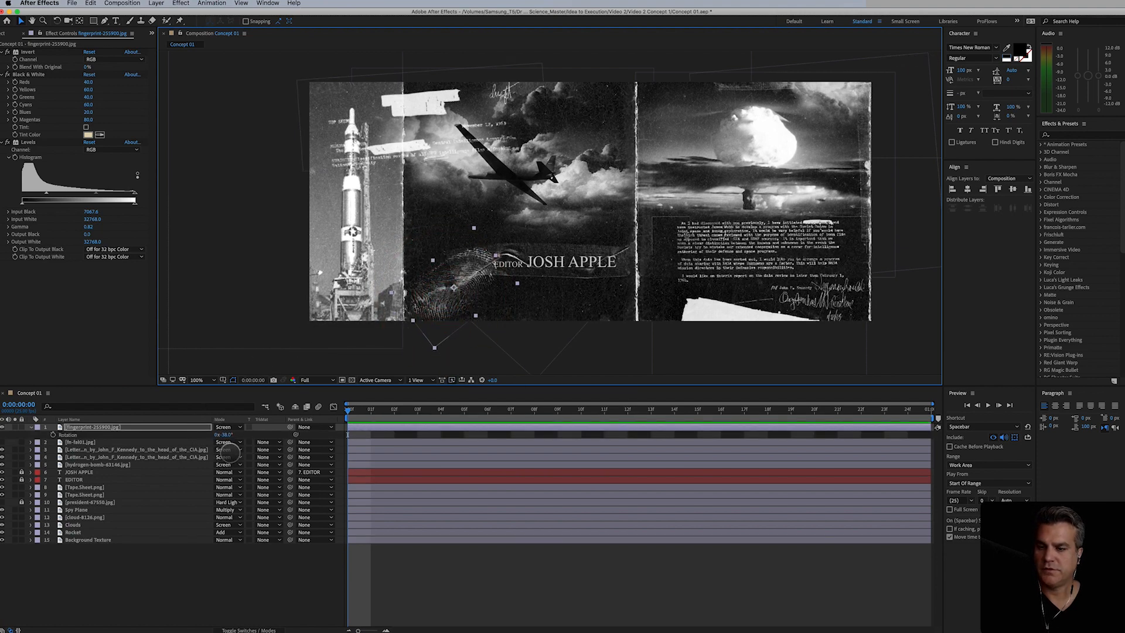
pyautogui.moveTo(230, 434)
pyautogui.mouseDown()
pyautogui.moveTo(212, 443)
pyautogui.moveTo(214, 432)
pyautogui.mouseUp()
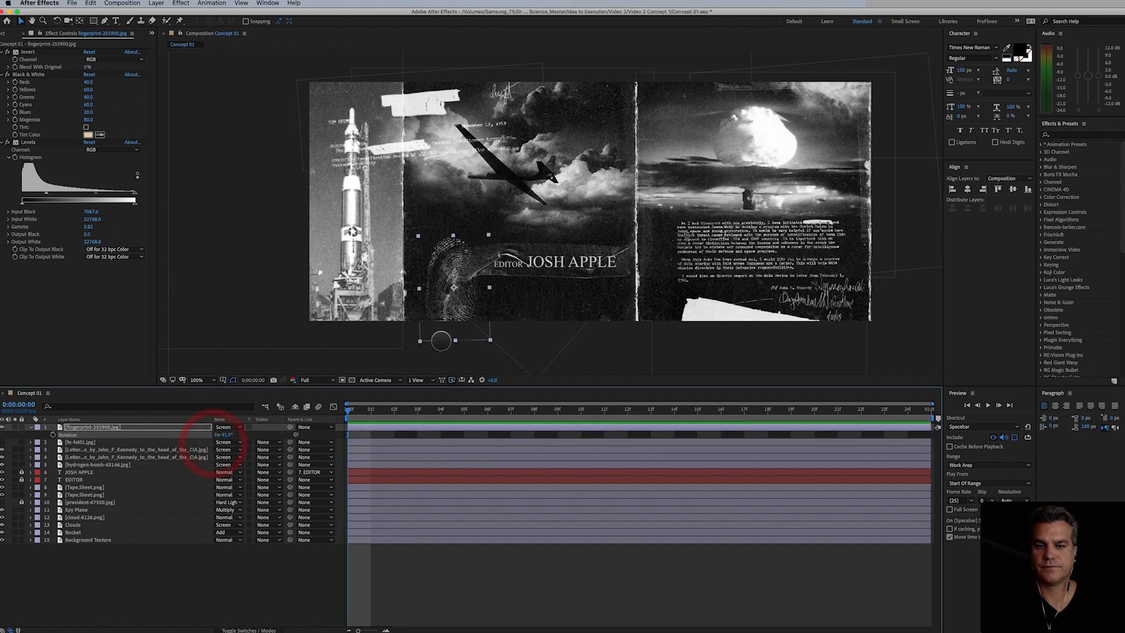
pyautogui.moveTo(460, 307)
pyautogui.mouseDown()
pyautogui.moveTo(460, 322)
pyautogui.moveTo(456, 300)
pyautogui.moveTo(470, 297)
pyautogui.mouseUp()
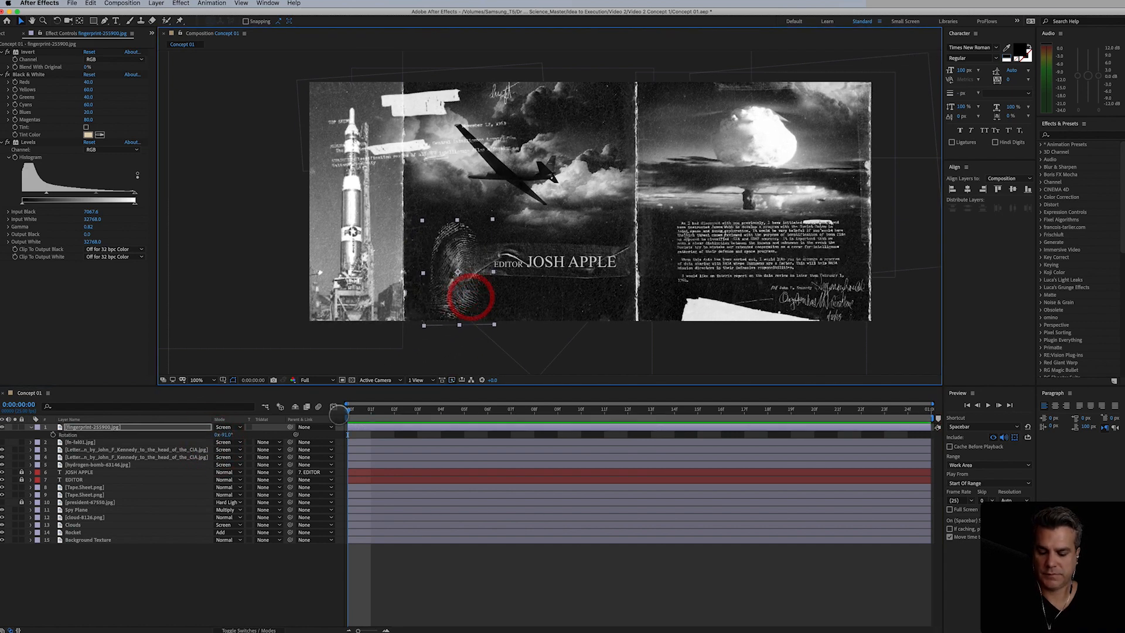
pyautogui.press('s')
pyautogui.moveTo(233, 432); pyautogui.dragTo(241, 437)
pyautogui.click(551, 588)
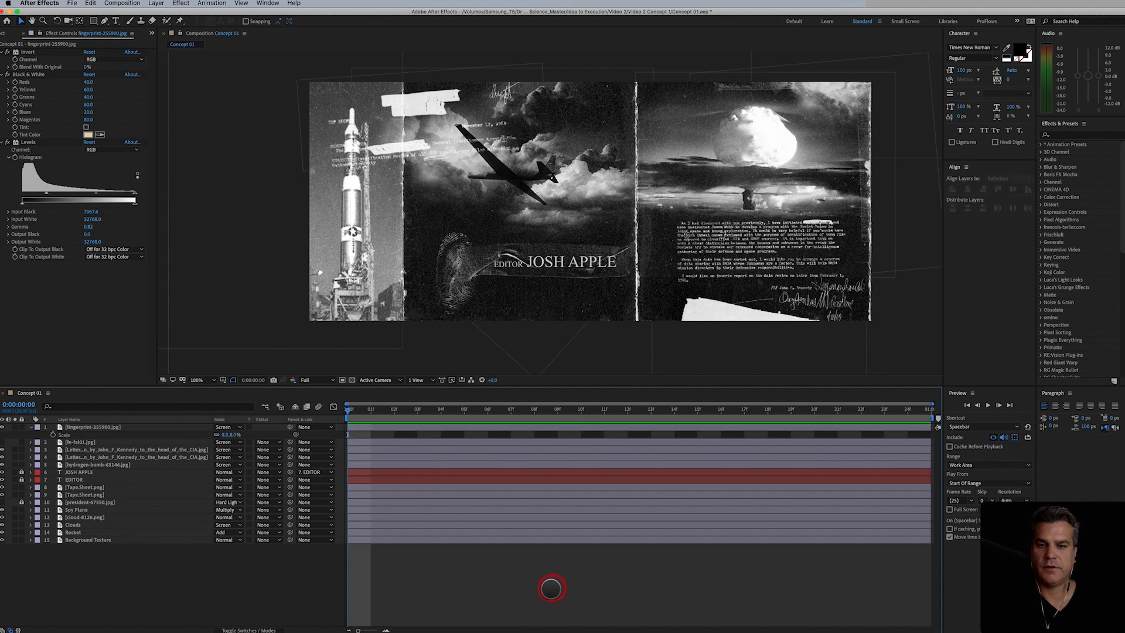
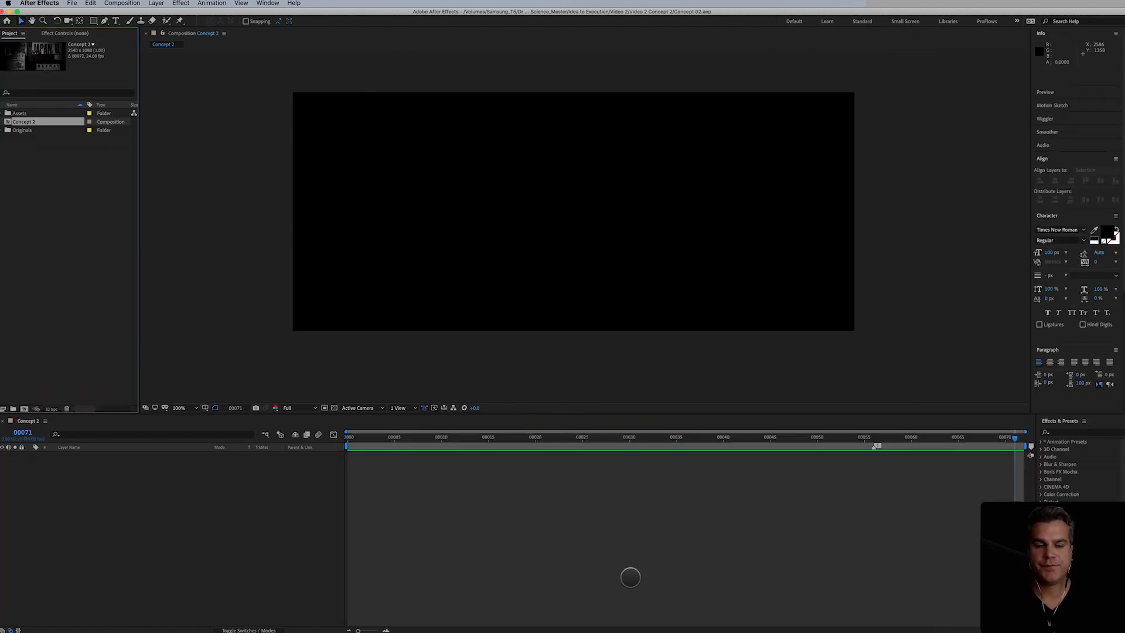
# Step: Review the Concept 2 composition settings and close them without changes
pyautogui.press('super+k')
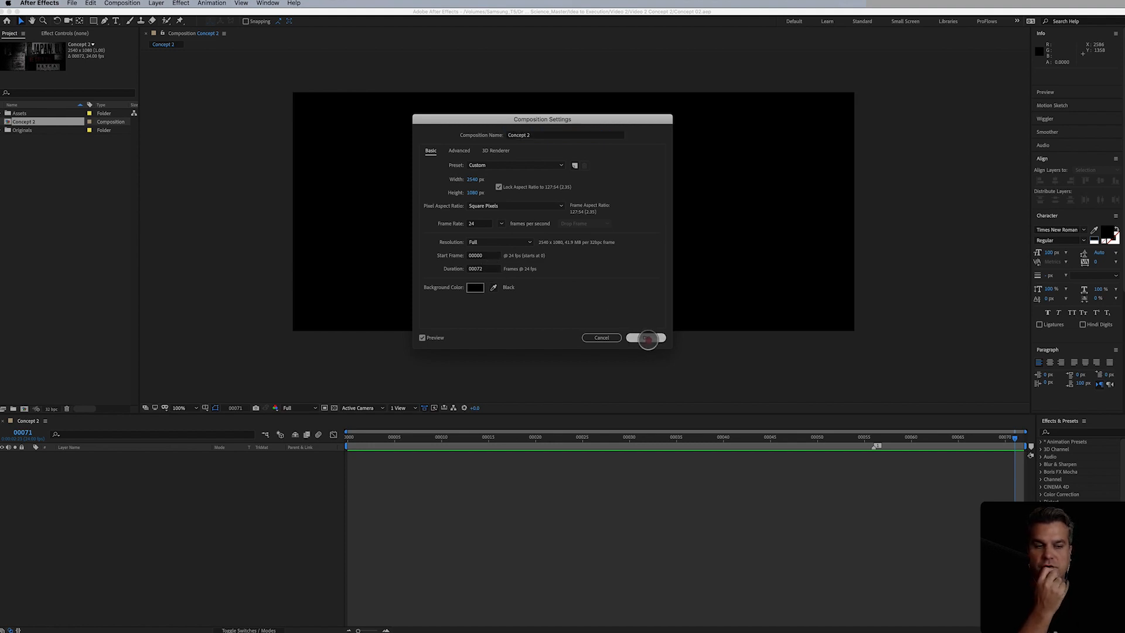
pyautogui.click(646, 338)
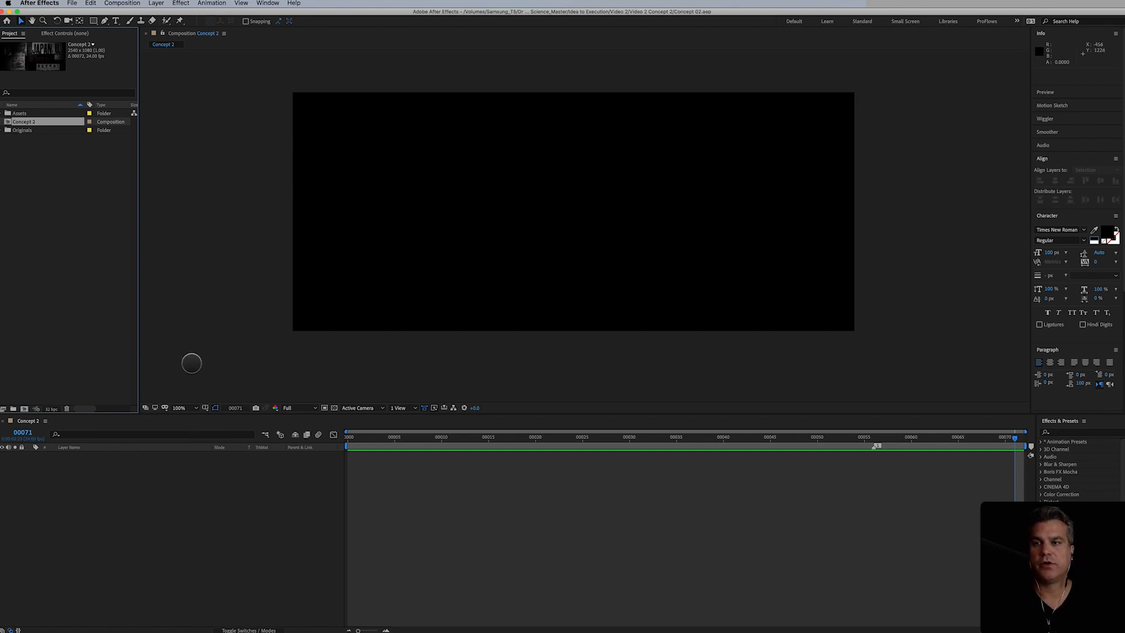
pyautogui.click(42, 189)
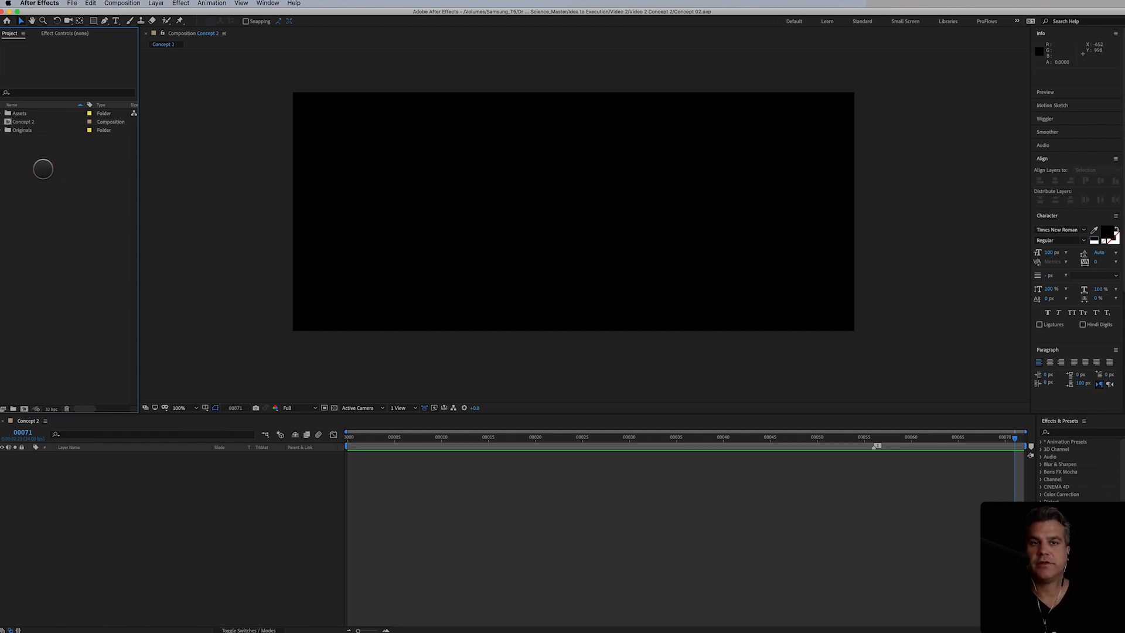
# Step: Add DirtyPaper-2.jpg from Assets > Textures into the Concept 2 timeline
pyautogui.click(5, 113)
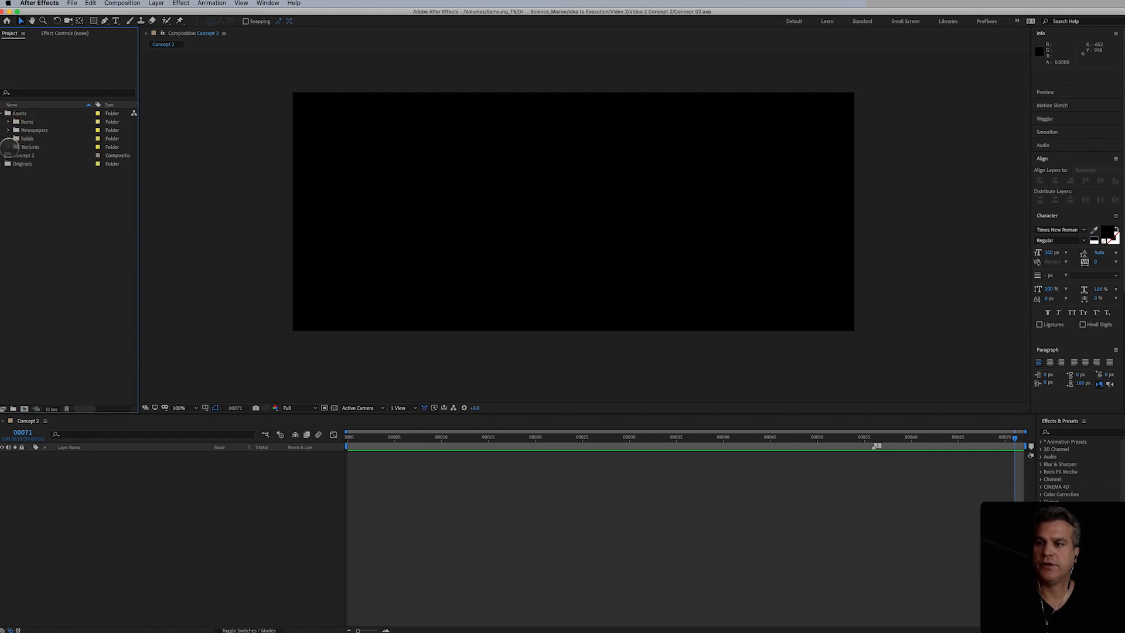
pyautogui.click(9, 146)
pyautogui.click(47, 156)
pyautogui.moveTo(30, 156); pyautogui.dragTo(129, 497)
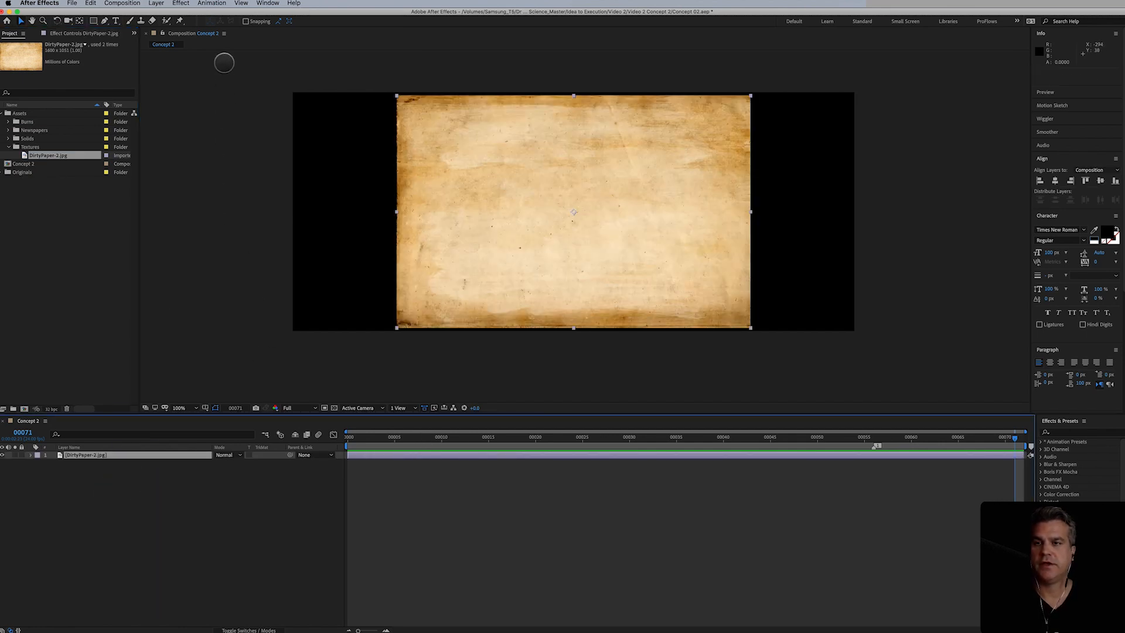
# Step: Apply the Black & White color correction effect to the paper texture
pyautogui.click(183, 3)
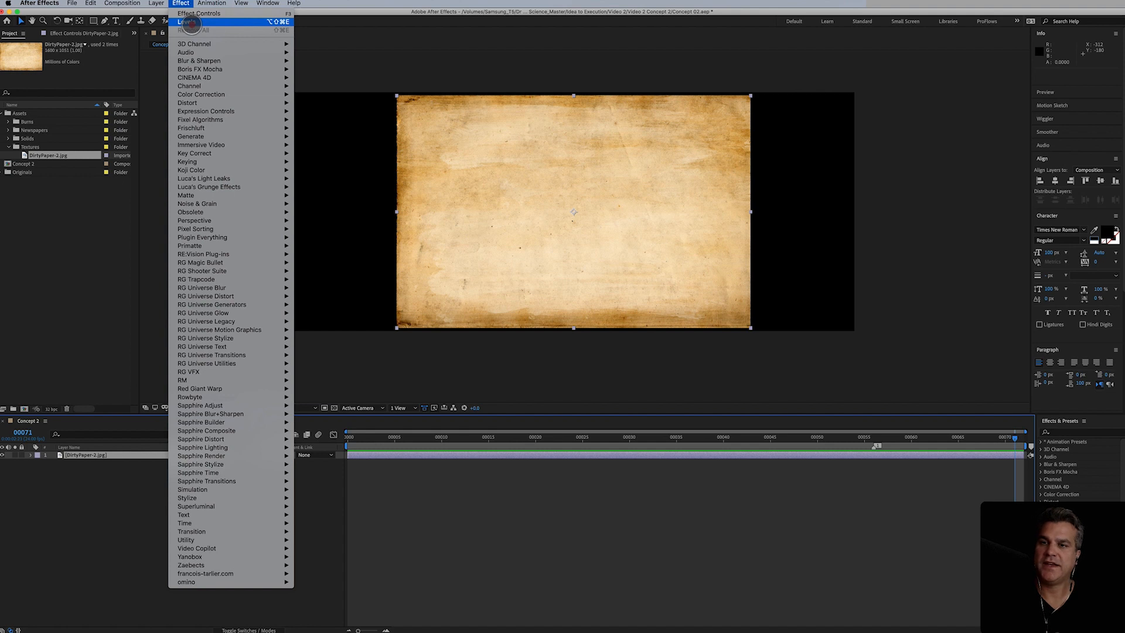
pyautogui.moveTo(210, 94)
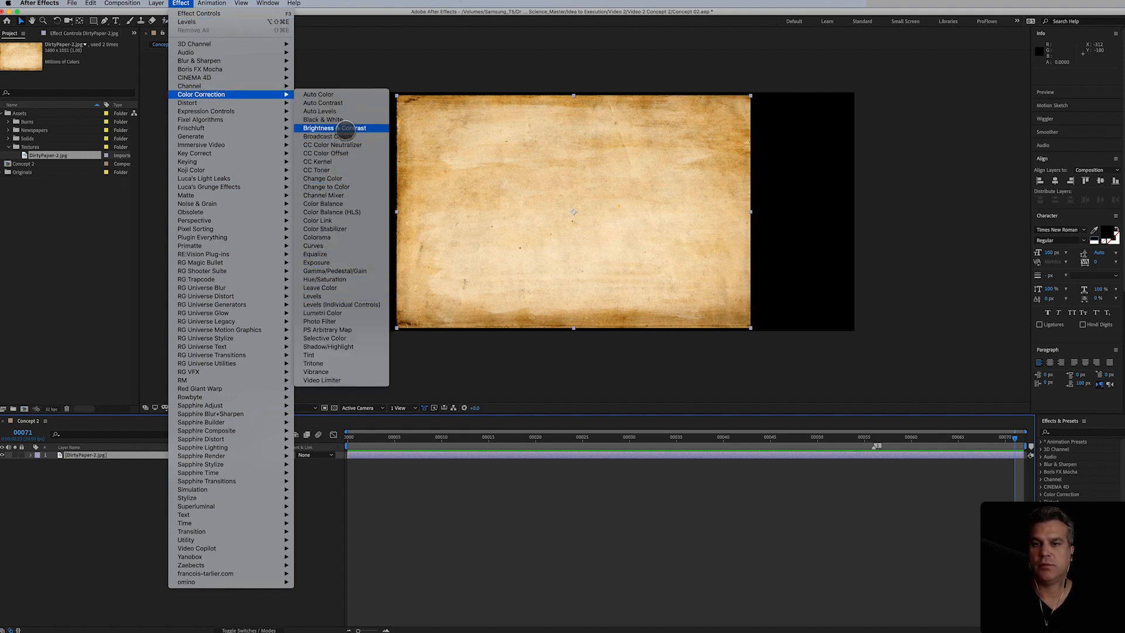
pyautogui.click(344, 120)
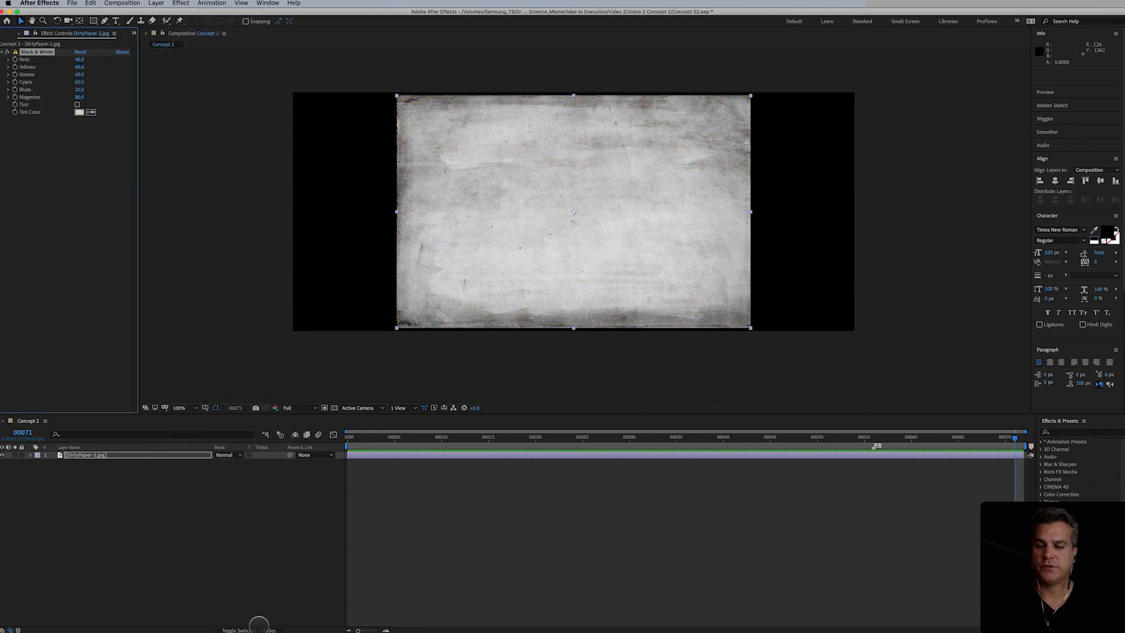
# Step: Make the dirty paper a 3D layer and push it back to Z 997
pyautogui.click(270, 626)
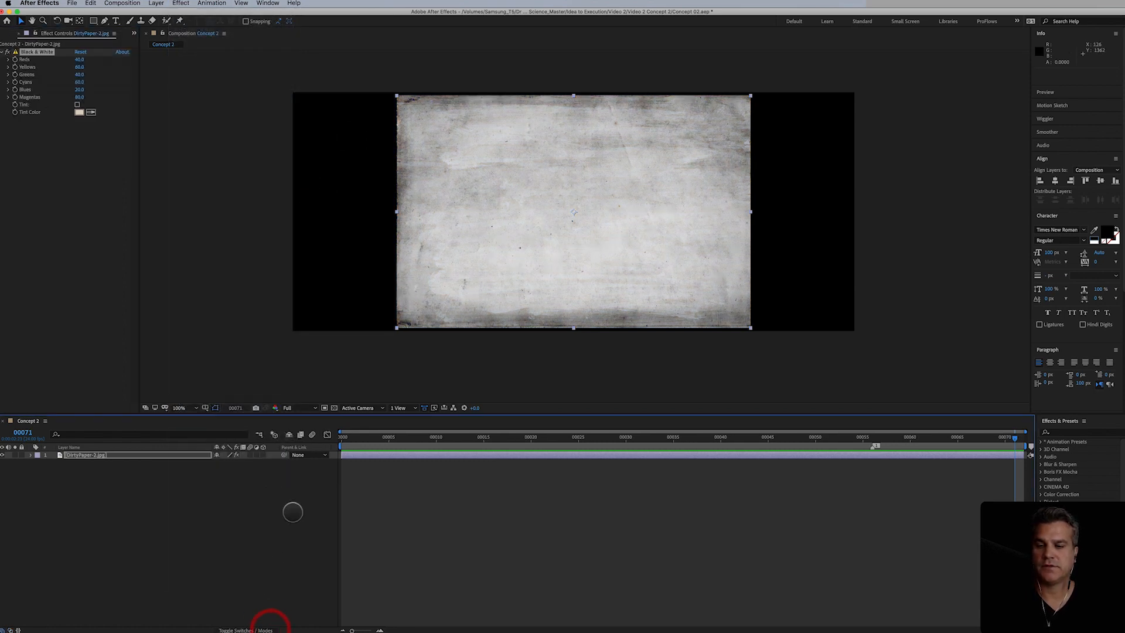
pyautogui.click(263, 456)
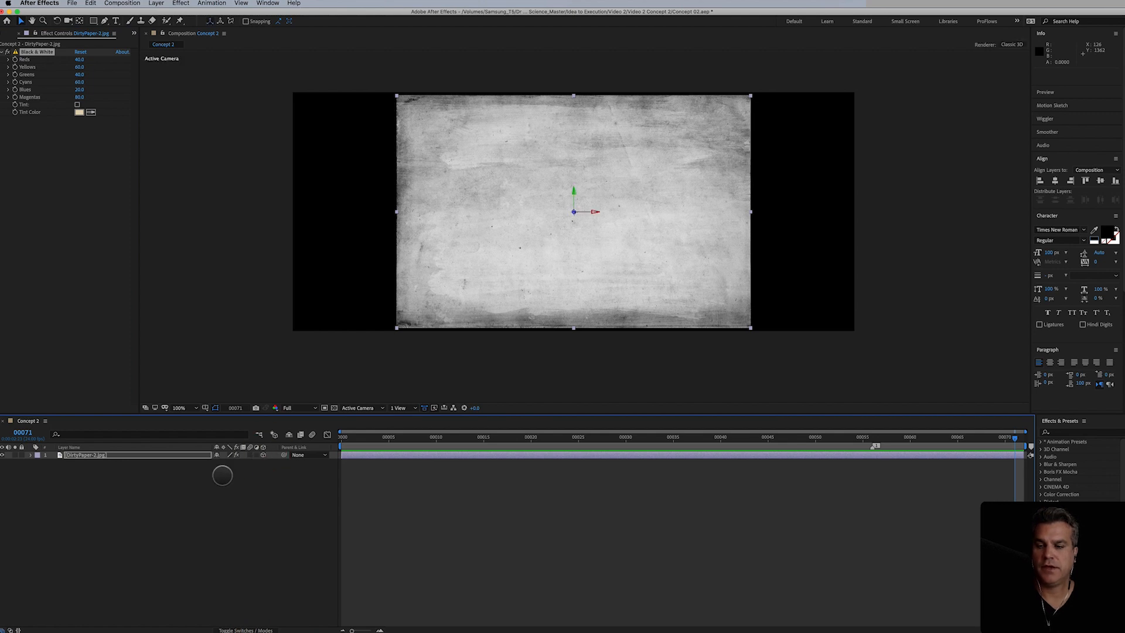
pyautogui.moveTo(247, 462); pyautogui.dragTo(693, 469)
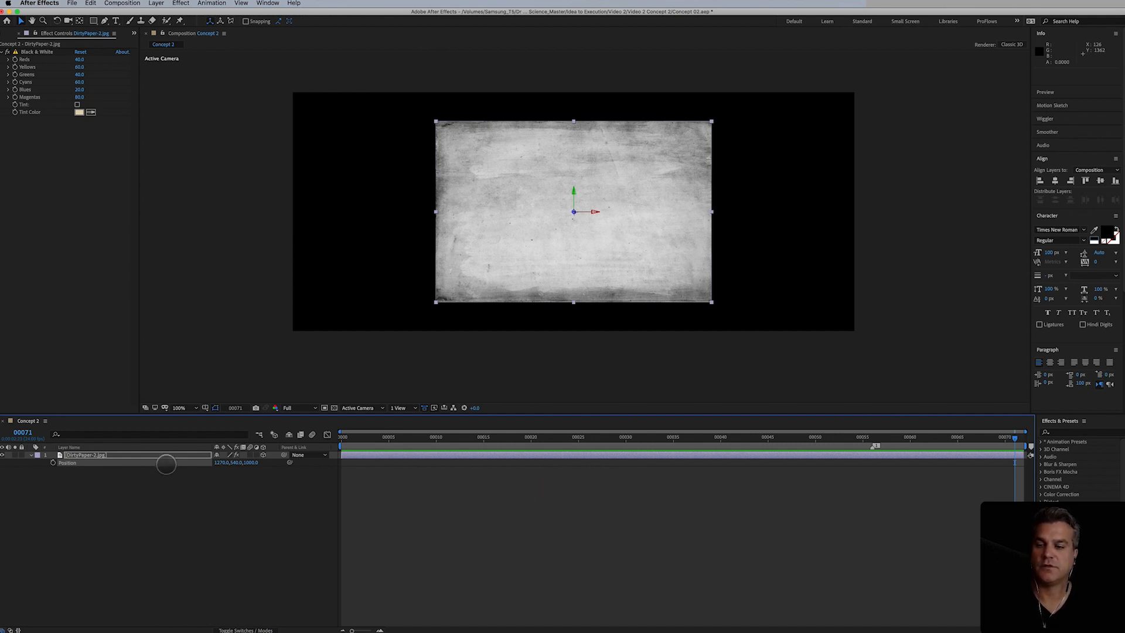
# Step: Switch the viewer to a 2 Views layout showing Top and Active Camera
pyautogui.click(163, 455)
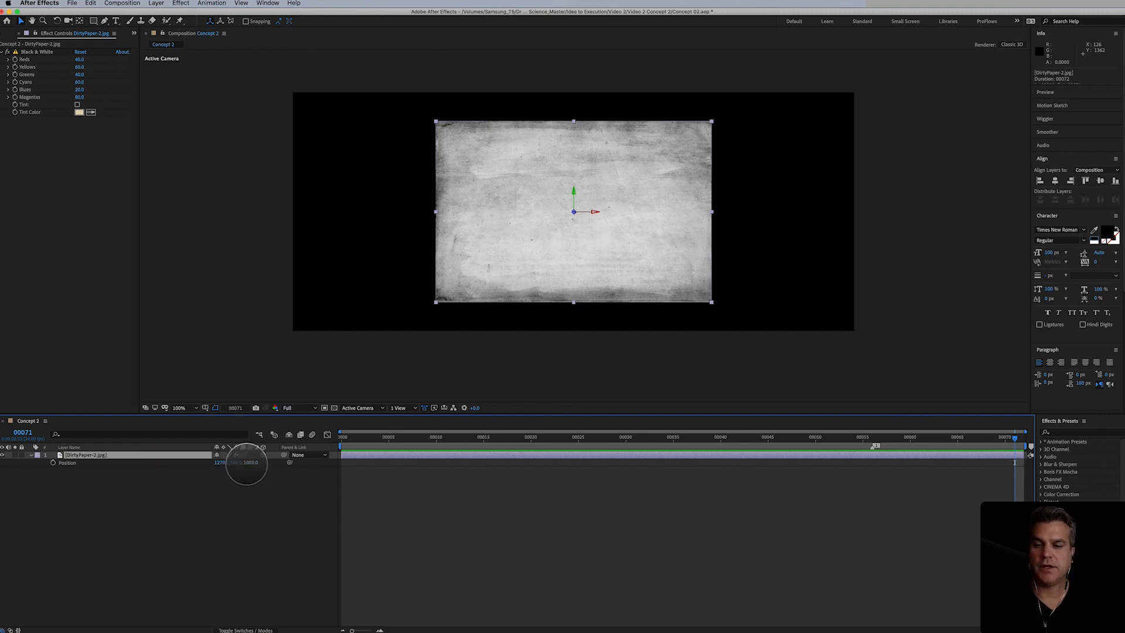
pyautogui.click(401, 406)
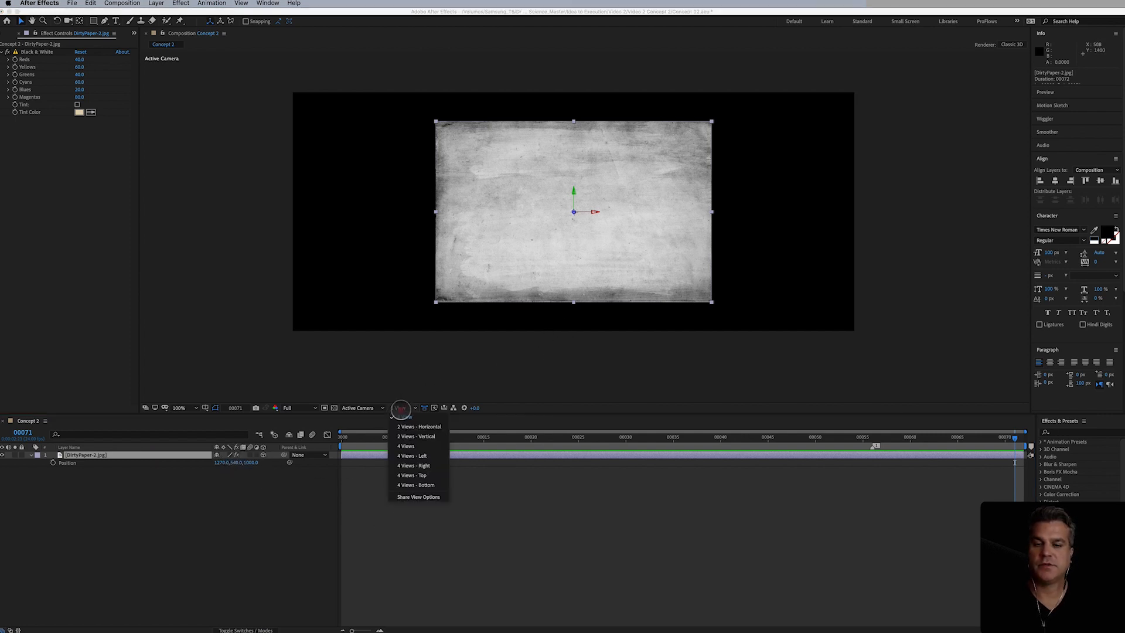
pyautogui.click(403, 426)
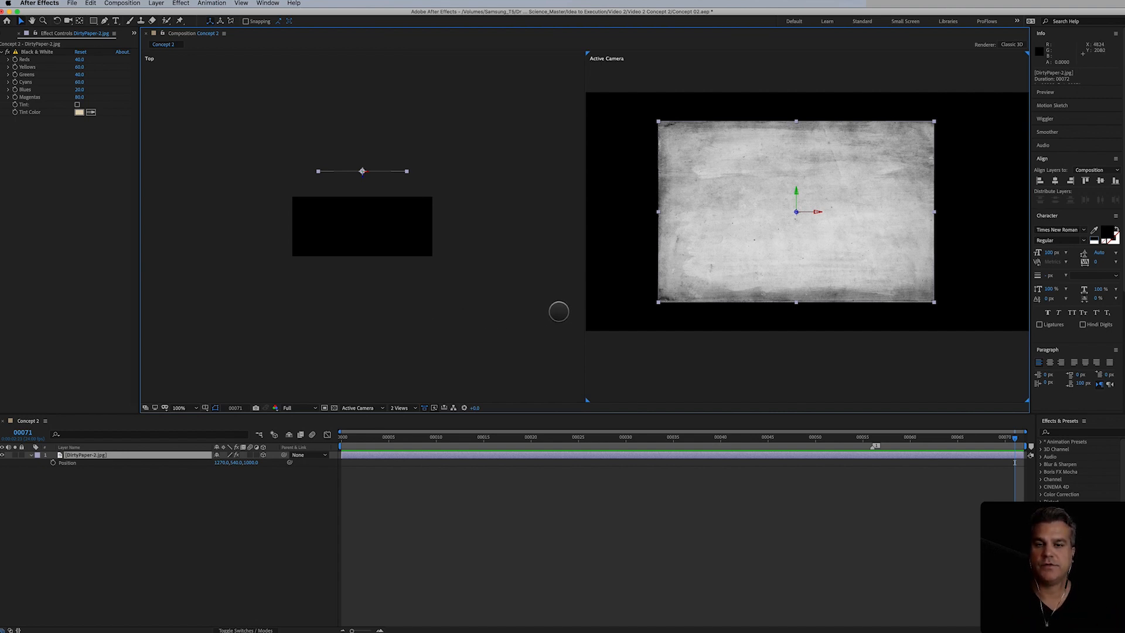
# Step: Create Camera 1 with the 28mm lens preset
pyautogui.click(156, 3)
pyautogui.moveTo(164, 13)
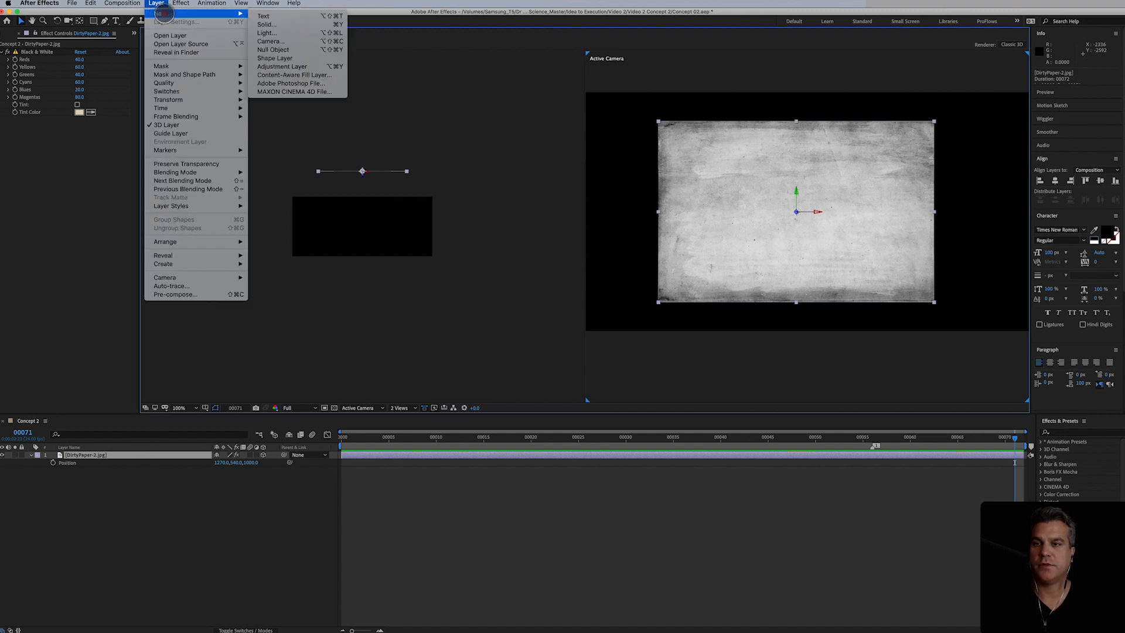
pyautogui.click(284, 42)
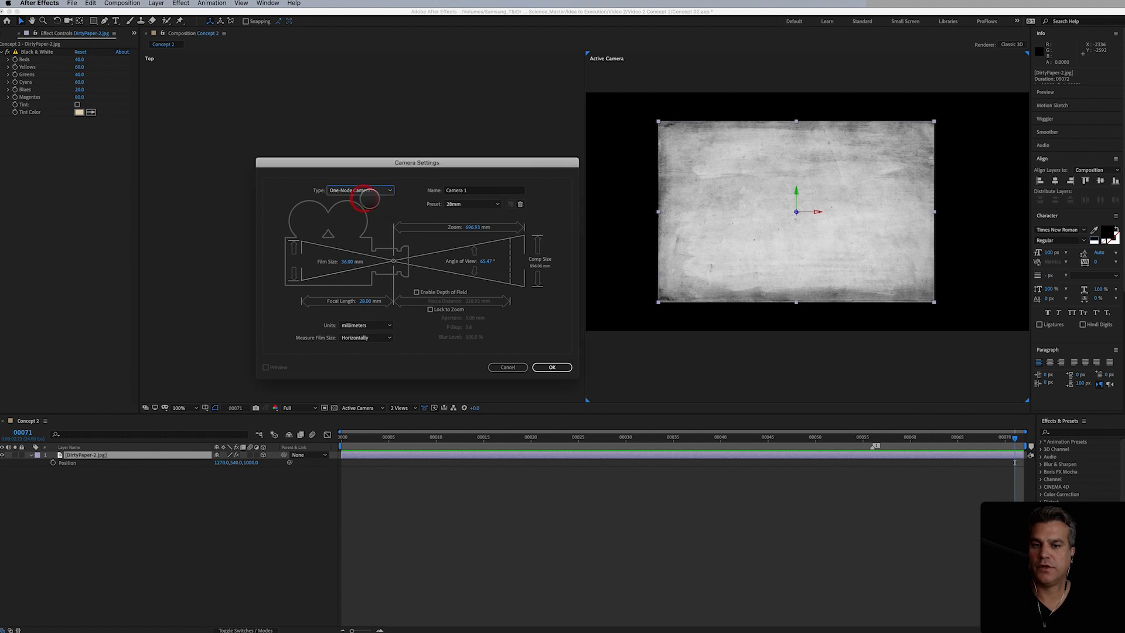
pyautogui.click(472, 204)
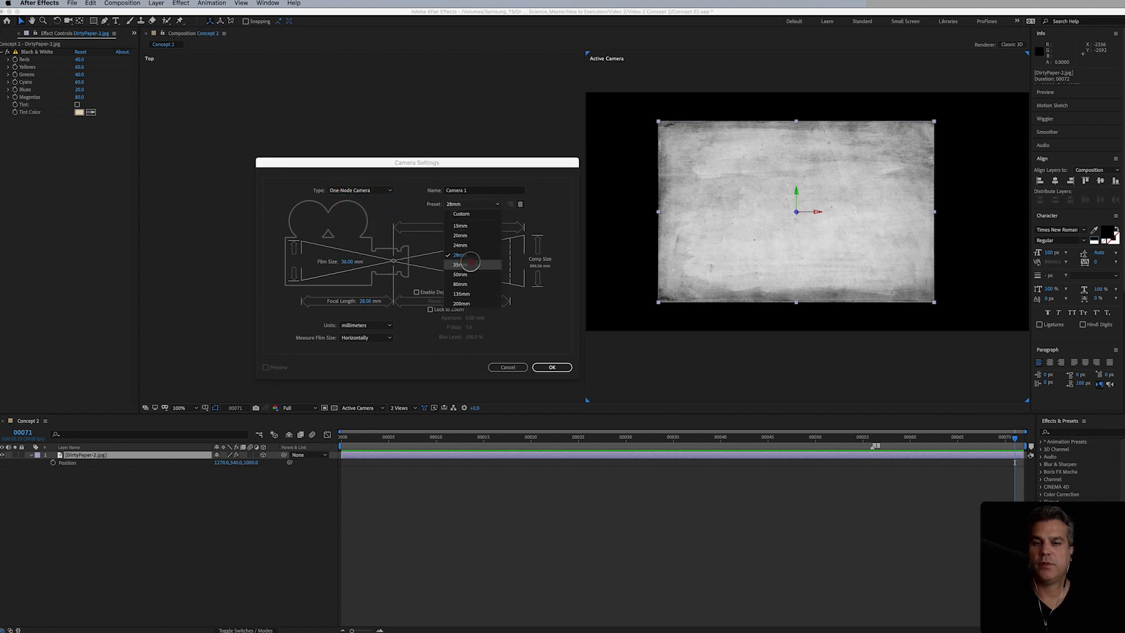
pyautogui.click(470, 256)
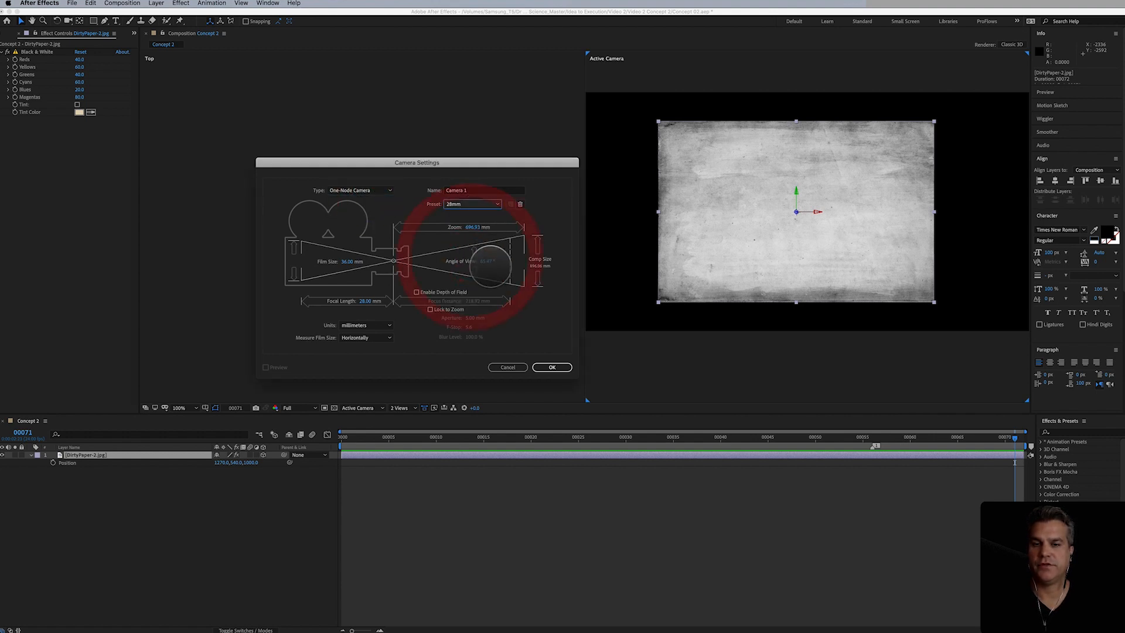
pyautogui.click(551, 367)
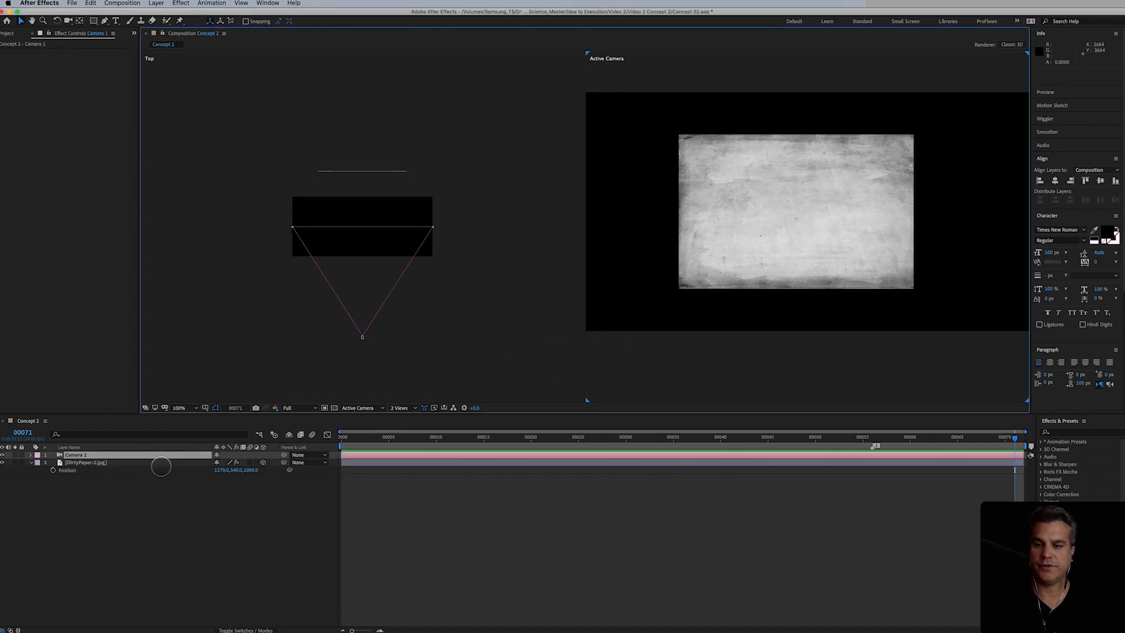
# Step: Scale the dirty paper up to about 242% to fill the camera view
pyautogui.click(161, 464)
pyautogui.press('s')
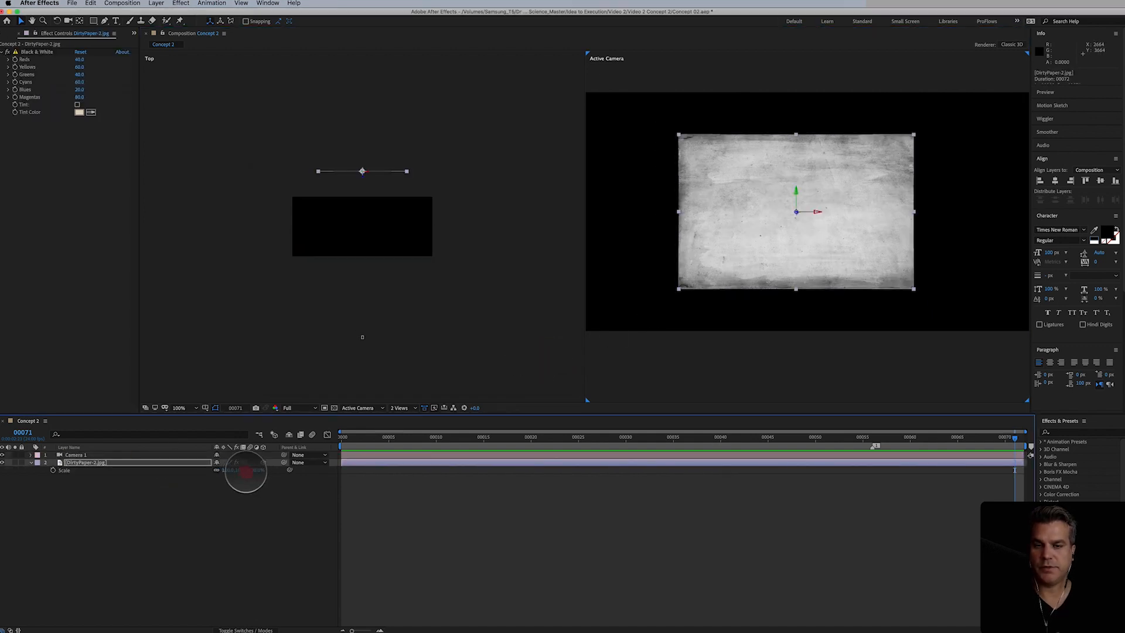
pyautogui.moveTo(244, 470); pyautogui.dragTo(277, 470)
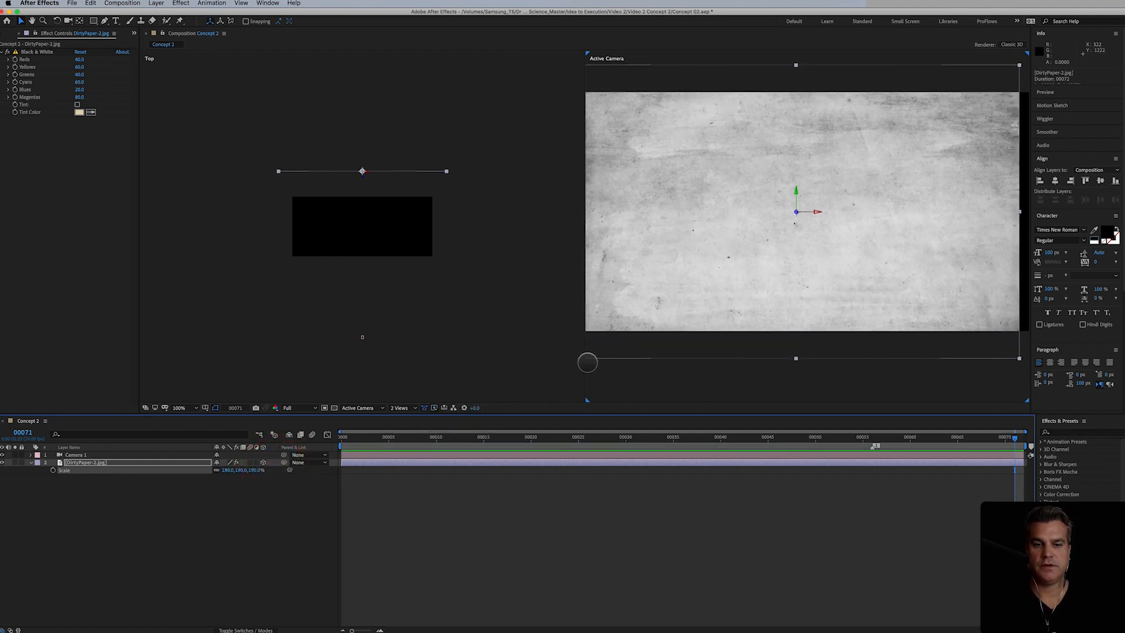
pyautogui.moveTo(702, 356); pyautogui.dragTo(712, 359)
pyautogui.press(',')
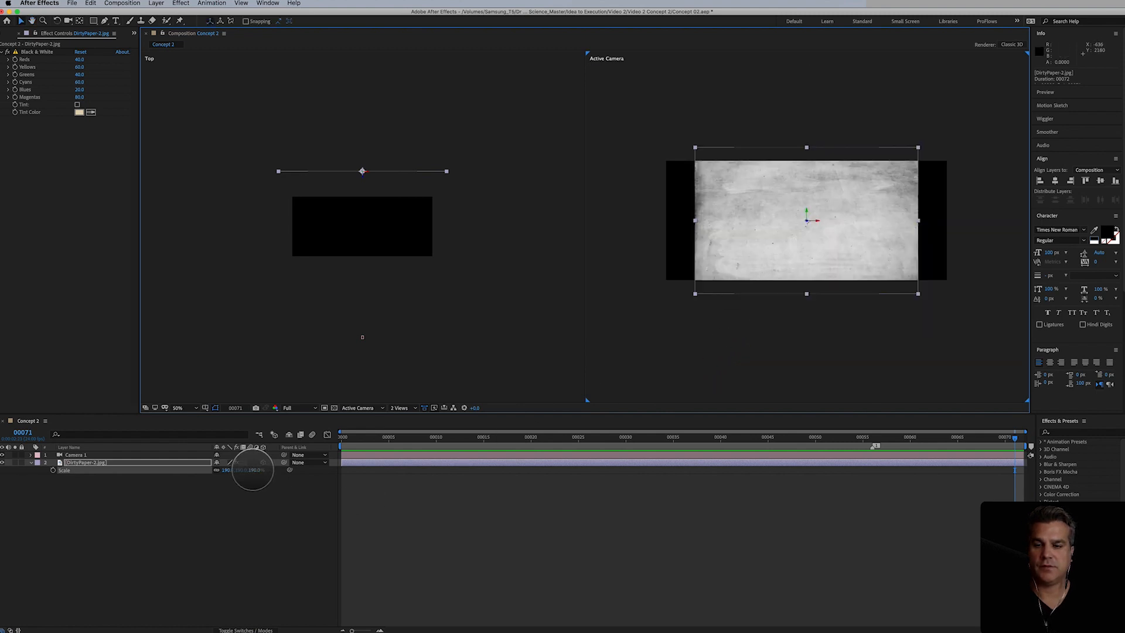
pyautogui.moveTo(252, 470); pyautogui.dragTo(270, 471)
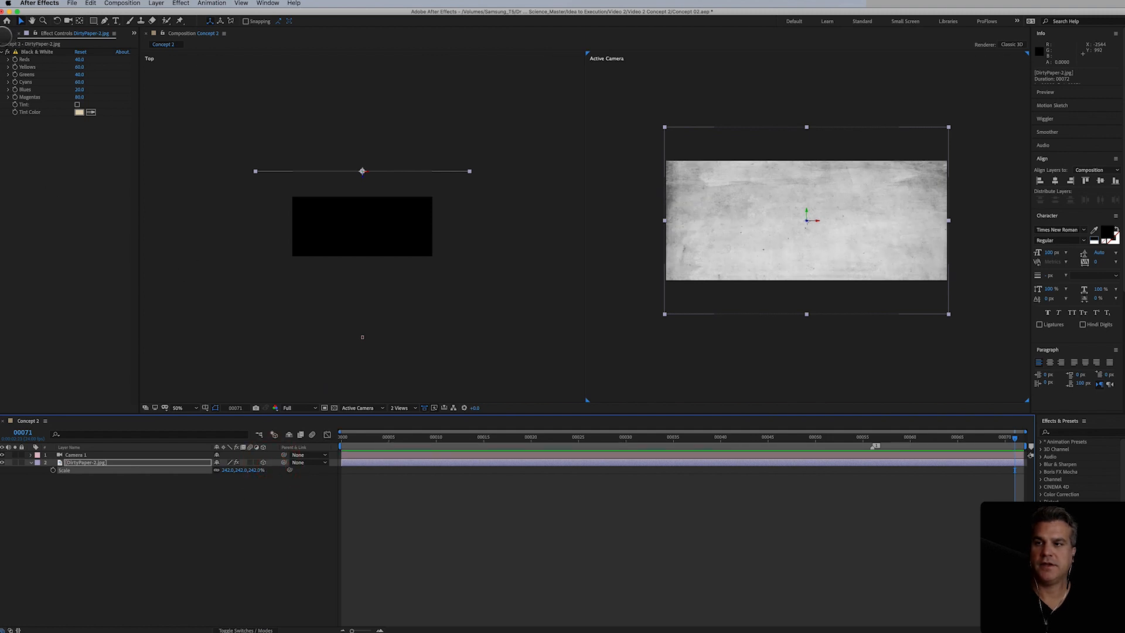
pyautogui.click(8, 34)
# Step: Add the first Newspapers image, 'JAPAN, U.S. AT WAR', to the comp as a 3D layer
pyautogui.click(8, 130)
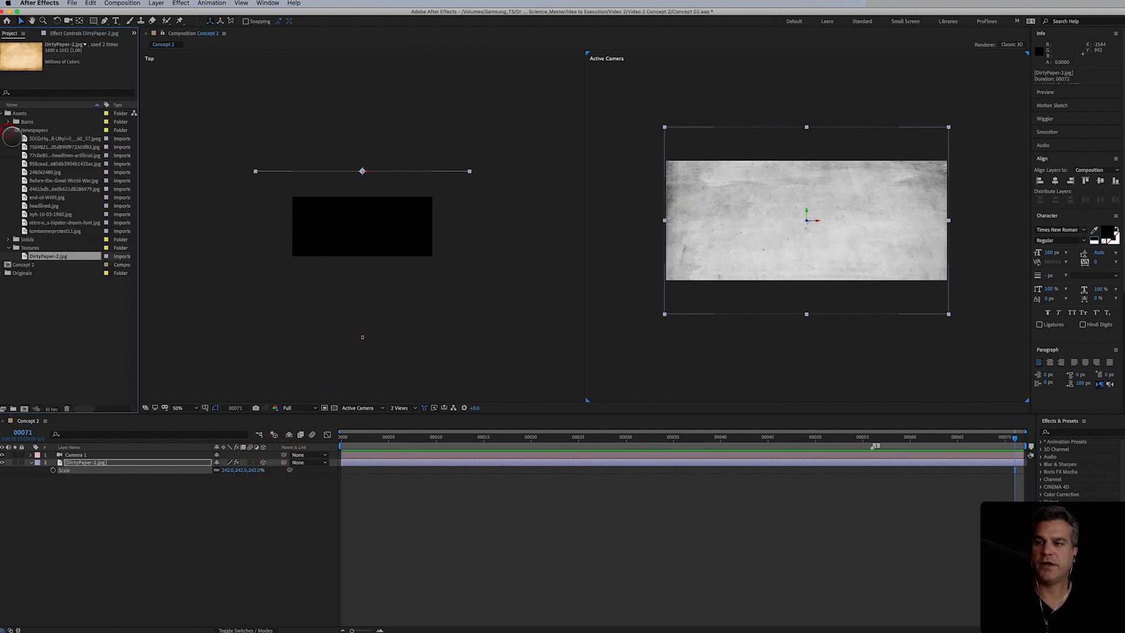
pyautogui.click(35, 138)
pyautogui.moveTo(55, 139); pyautogui.dragTo(122, 457)
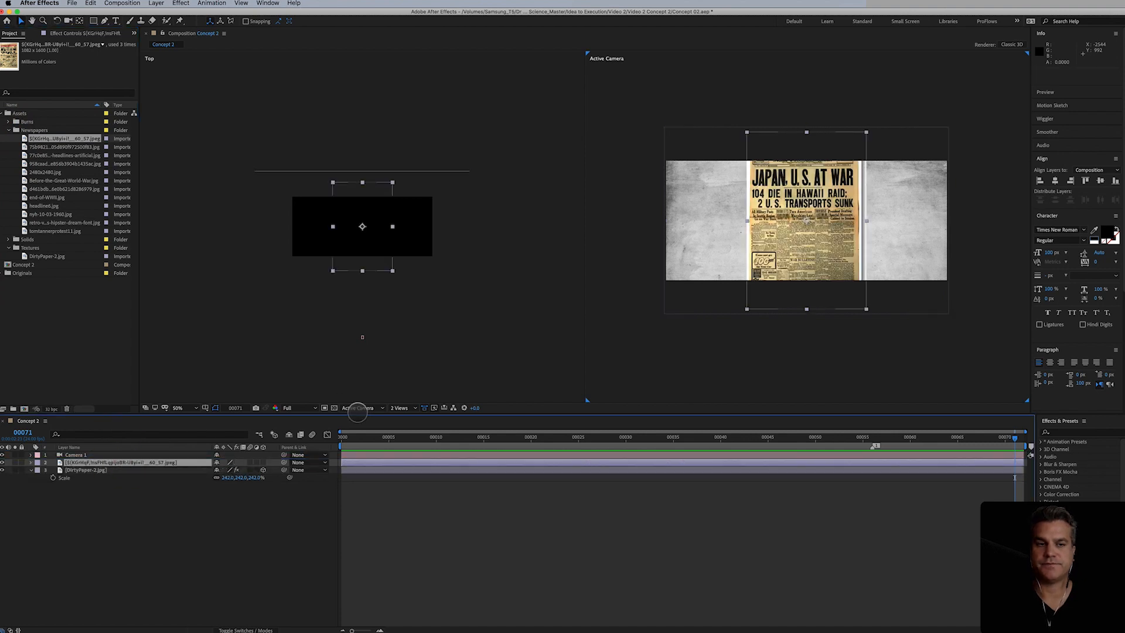
pyautogui.click(263, 462)
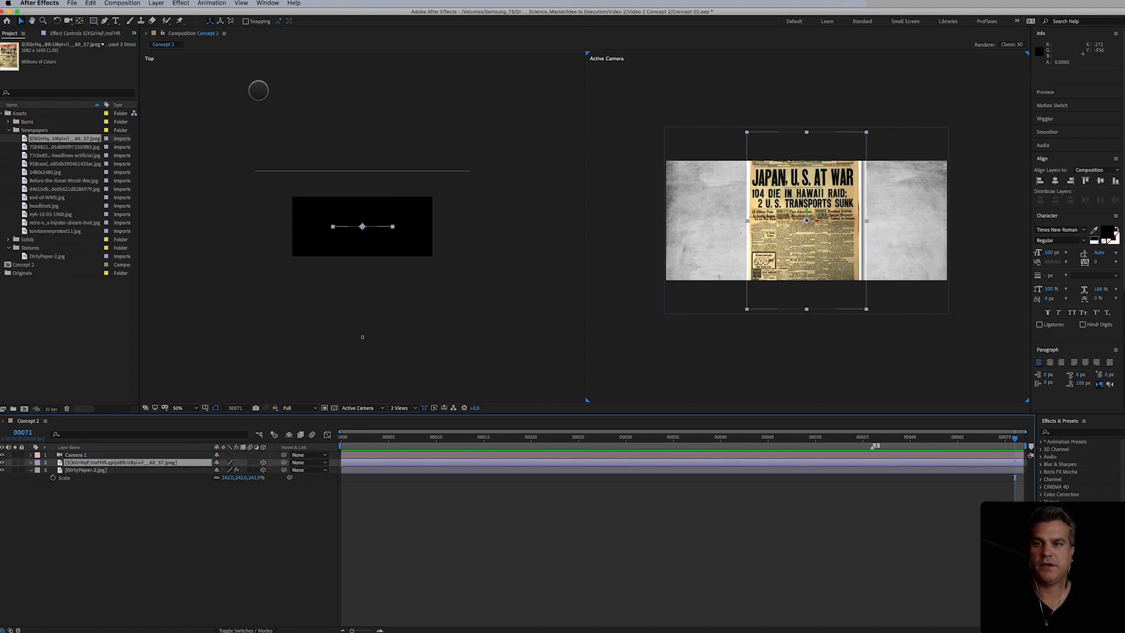
# Step: Apply Black & White to the newspaper and move it up in the frame
pyautogui.click(181, 3)
pyautogui.click(199, 21)
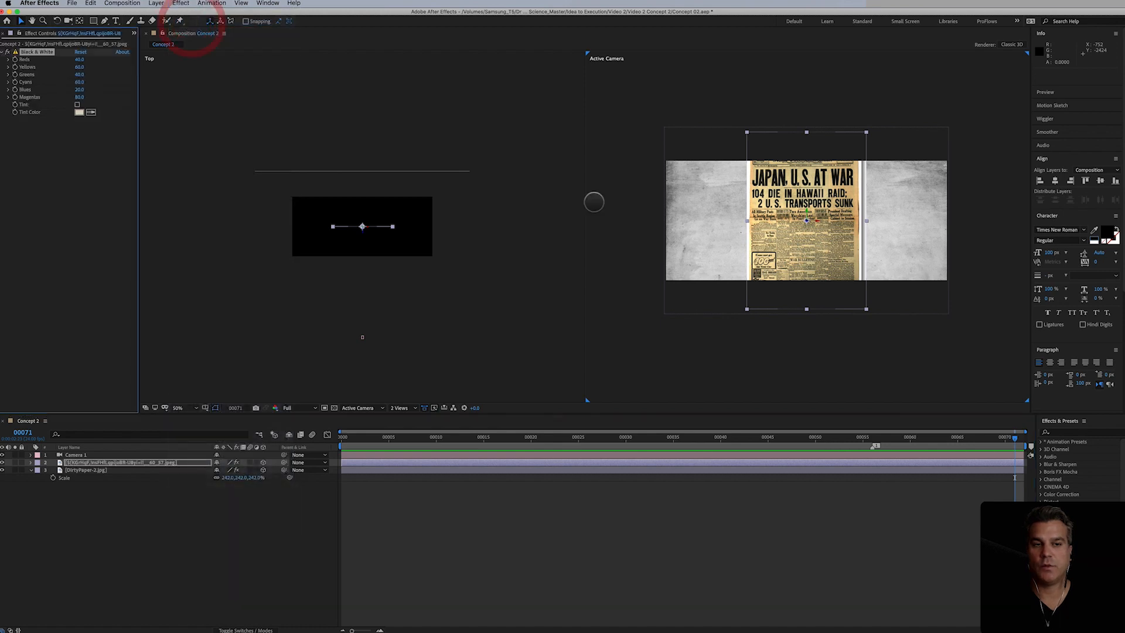
pyautogui.moveTo(800, 251); pyautogui.dragTo(780, 262)
pyautogui.press('.')
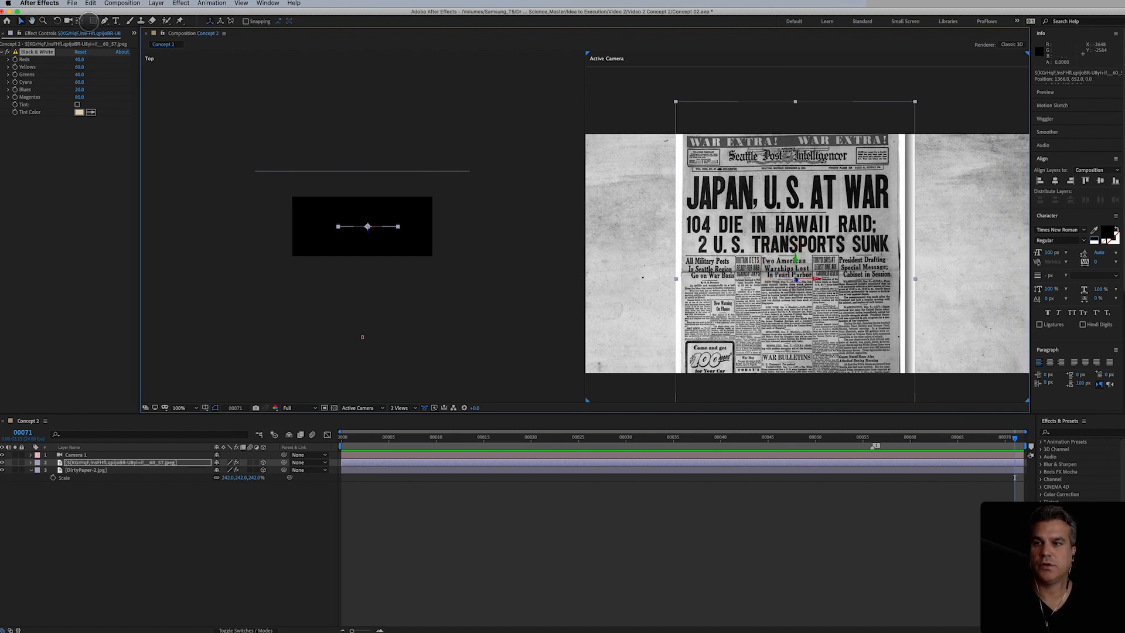
pyautogui.click(92, 21)
# Step: Draw a rectangular mask cropping the newspaper to its headline, tightening both sides
pyautogui.moveTo(659, 92)
pyautogui.mouseDown()
pyautogui.moveTo(764, 174)
pyautogui.moveTo(967, 236)
pyautogui.moveTo(944, 236)
pyautogui.moveTo(932, 210)
pyautogui.mouseUp()
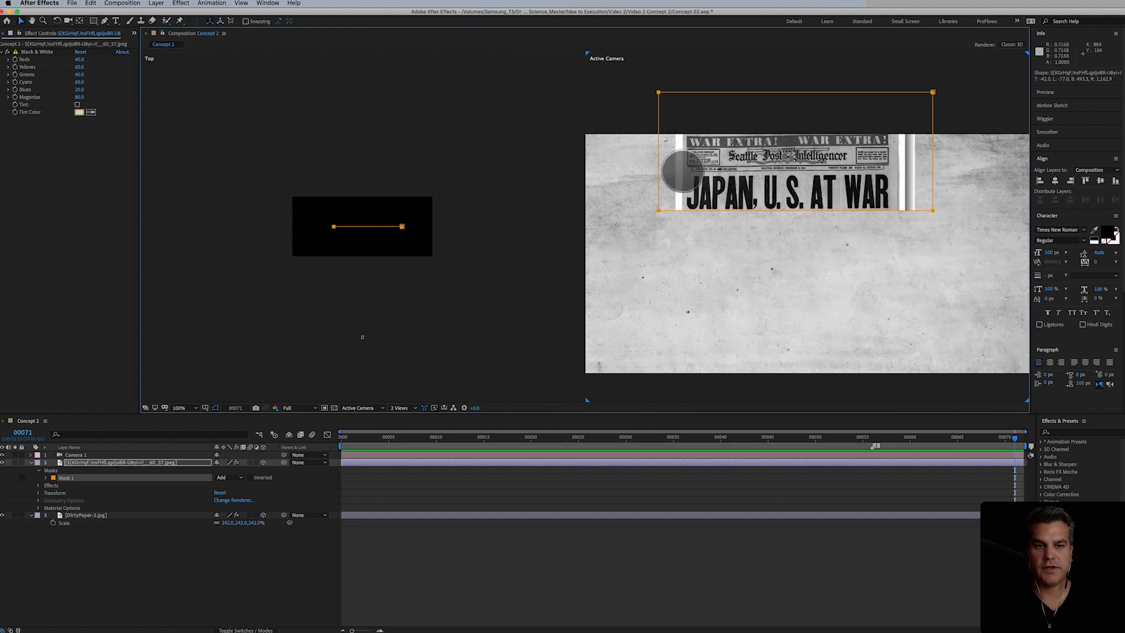
pyautogui.press('v')
pyautogui.moveTo(659, 169); pyautogui.dragTo(683, 168)
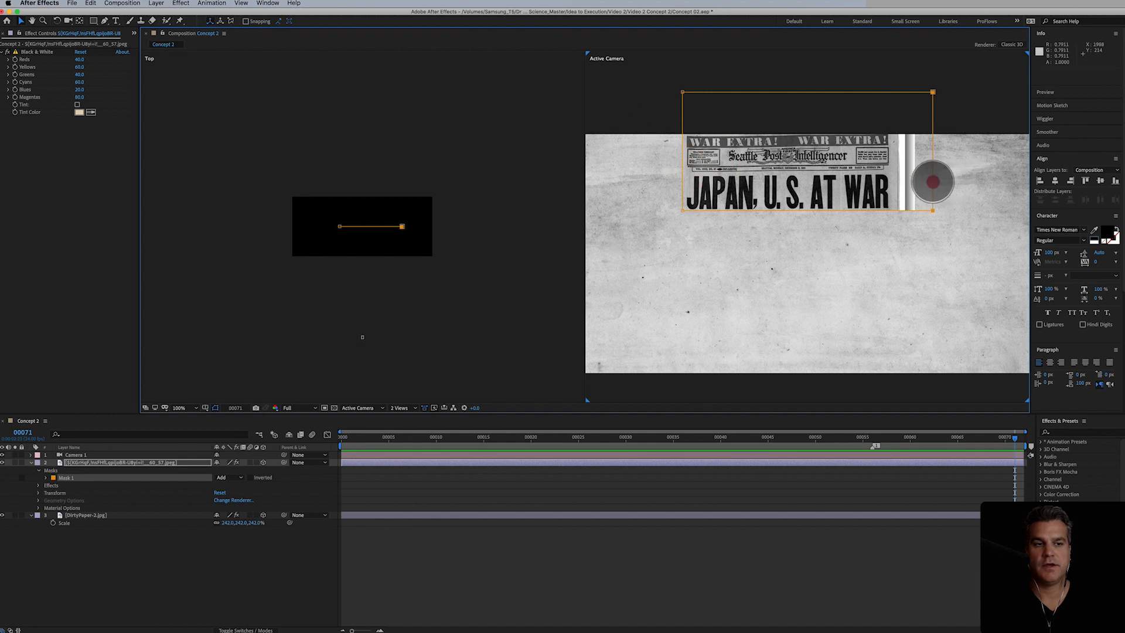
pyautogui.moveTo(932, 178); pyautogui.dragTo(897, 183)
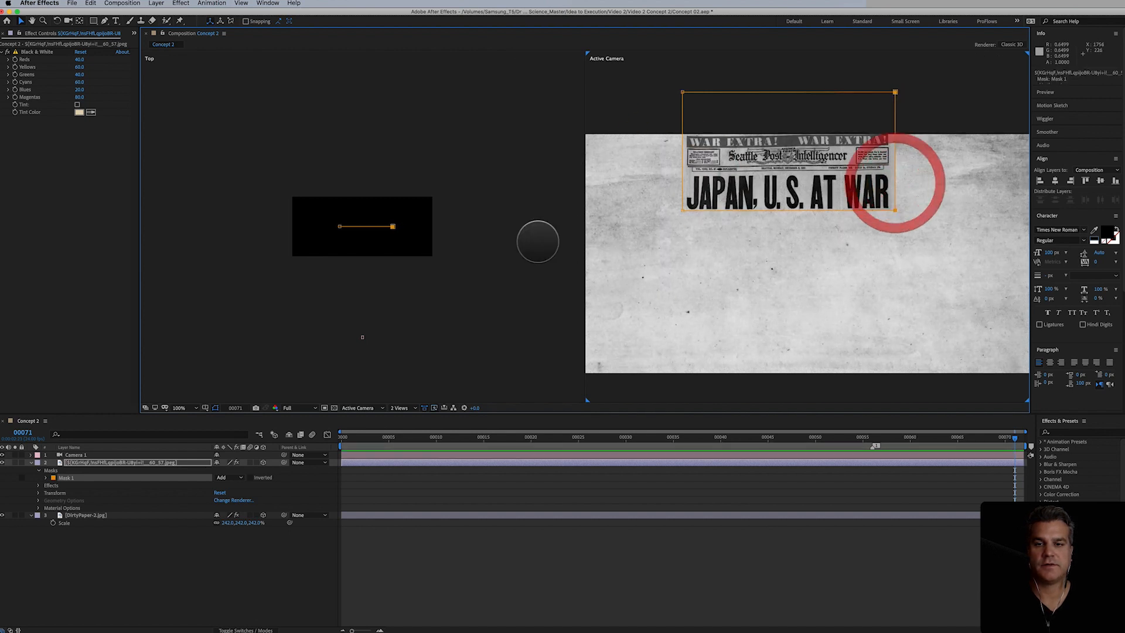
# Step: Pull the clipping forward in Z depth to about -928
pyautogui.click(101, 462)
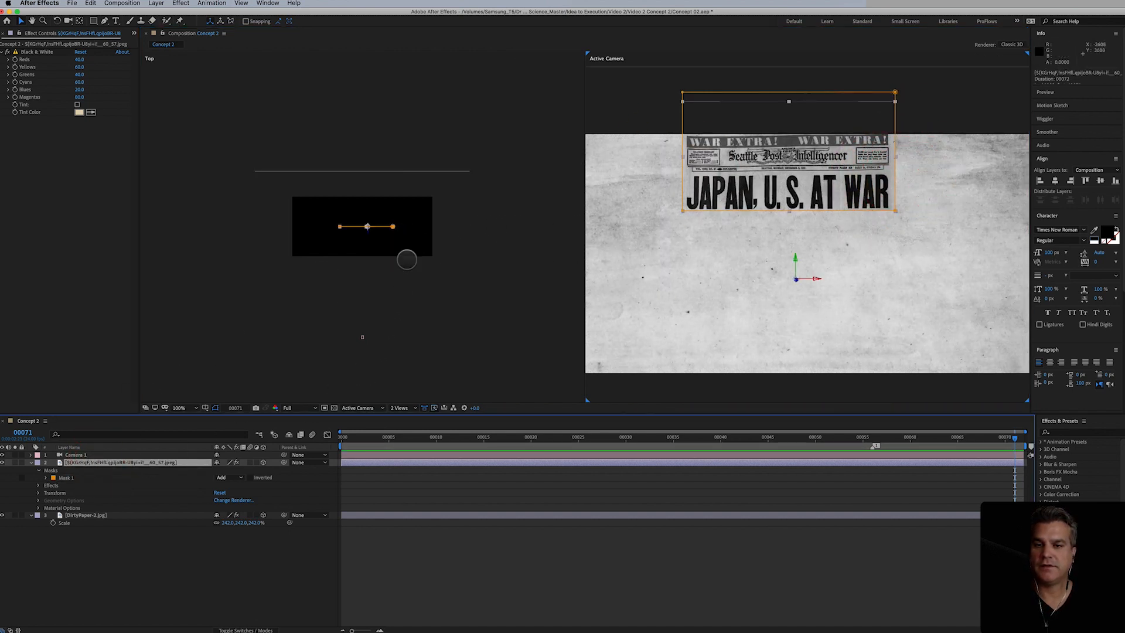
pyautogui.moveTo(367, 231); pyautogui.dragTo(365, 282)
pyautogui.press('p')
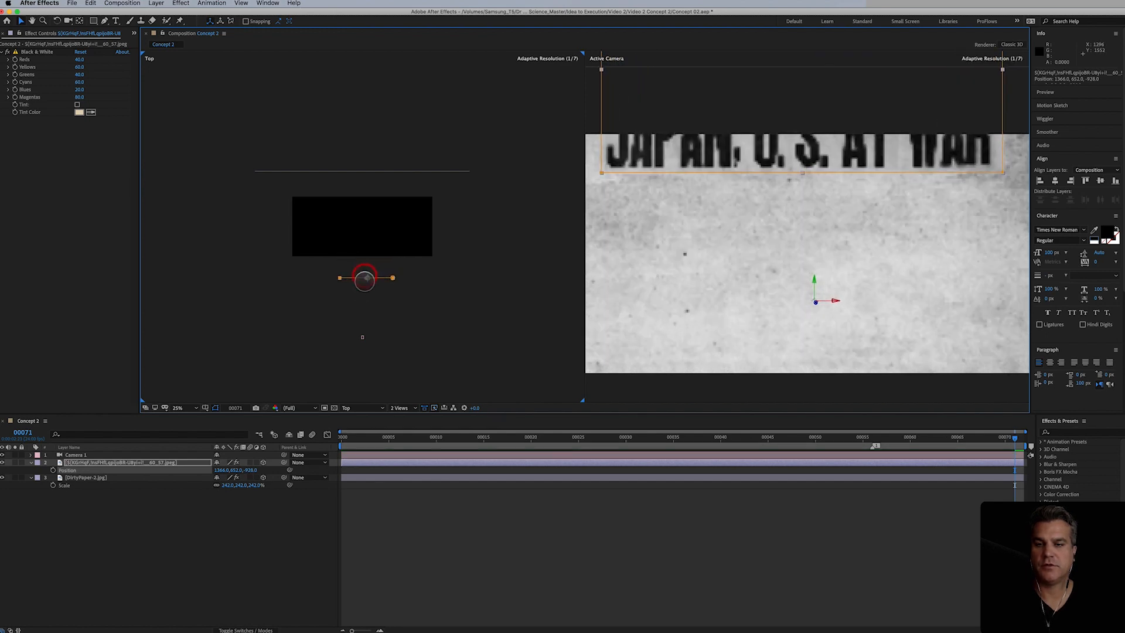
# Step: Nudge the clipping's depth and move it within the camera view
pyautogui.press('.')
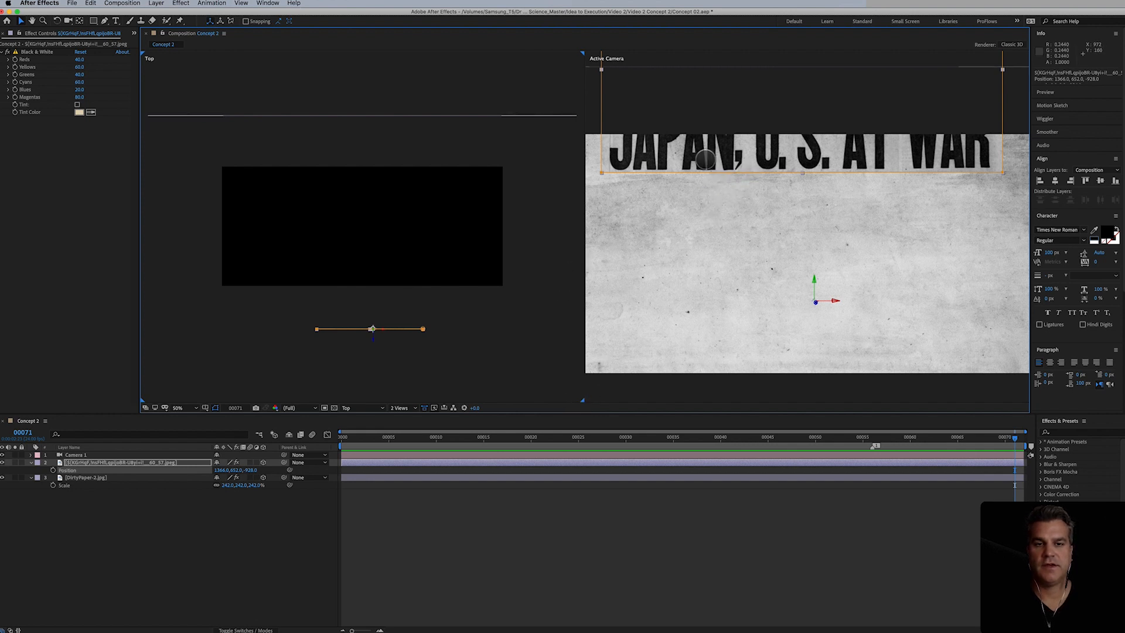
pyautogui.moveTo(703, 157); pyautogui.dragTo(828, 208)
pyautogui.press(',')
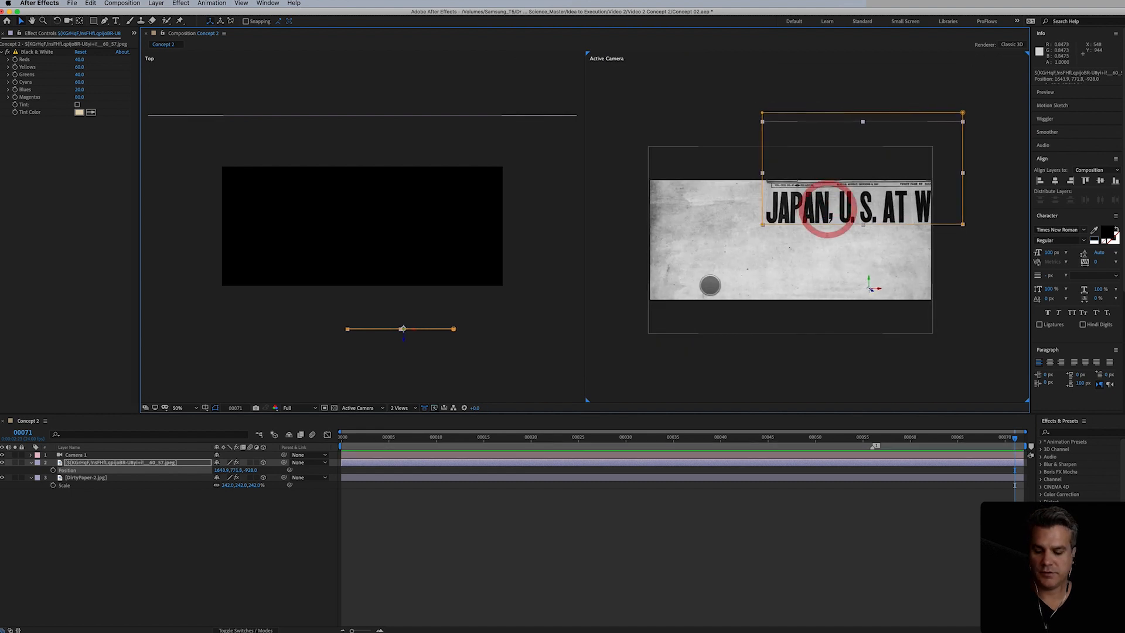
# Step: Shrink the clipping to 92%, place it upper right, and show the Project panel
pyautogui.press('s')
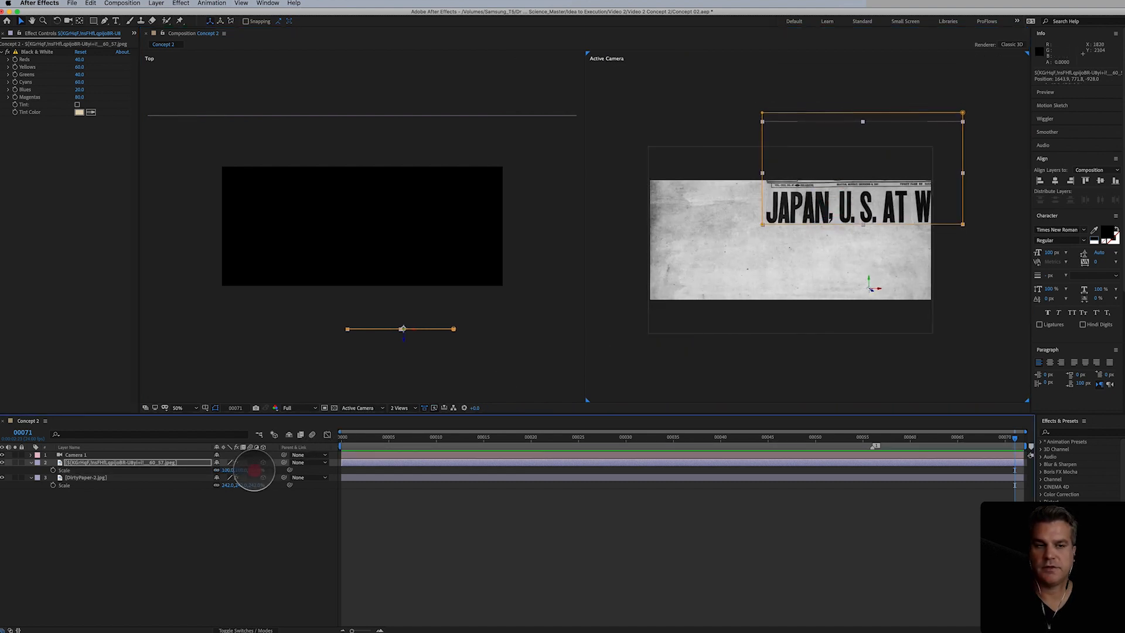
pyautogui.moveTo(253, 470); pyautogui.dragTo(252, 472)
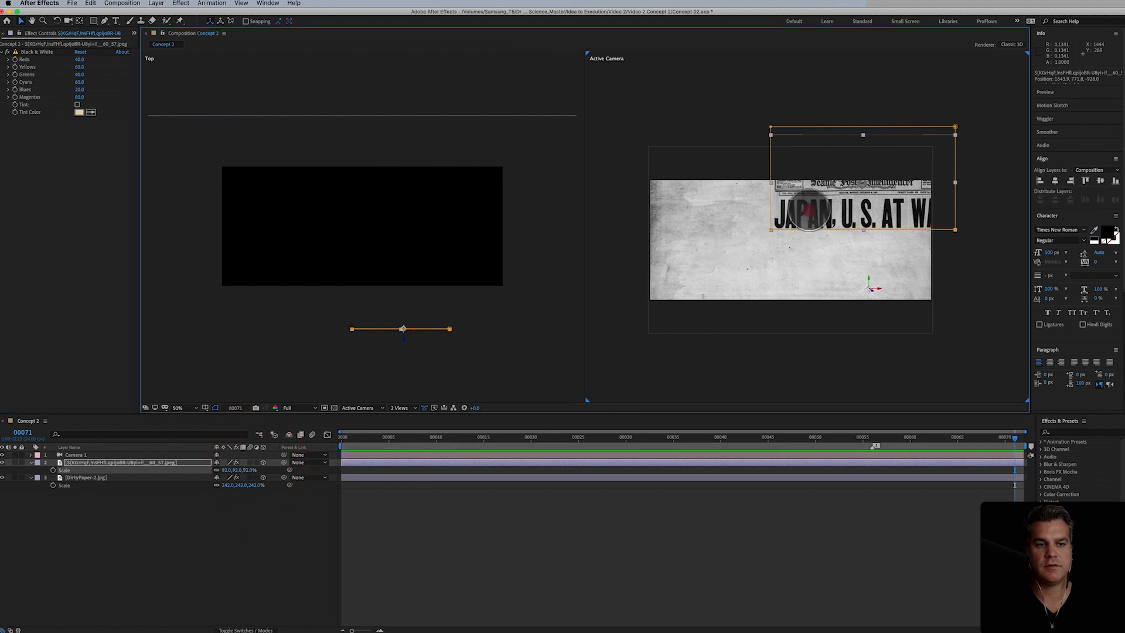
pyautogui.moveTo(809, 212)
pyautogui.mouseDown()
pyautogui.moveTo(790, 198)
pyautogui.moveTo(828, 201)
pyautogui.moveTo(785, 198)
pyautogui.moveTo(799, 199)
pyautogui.mouseUp()
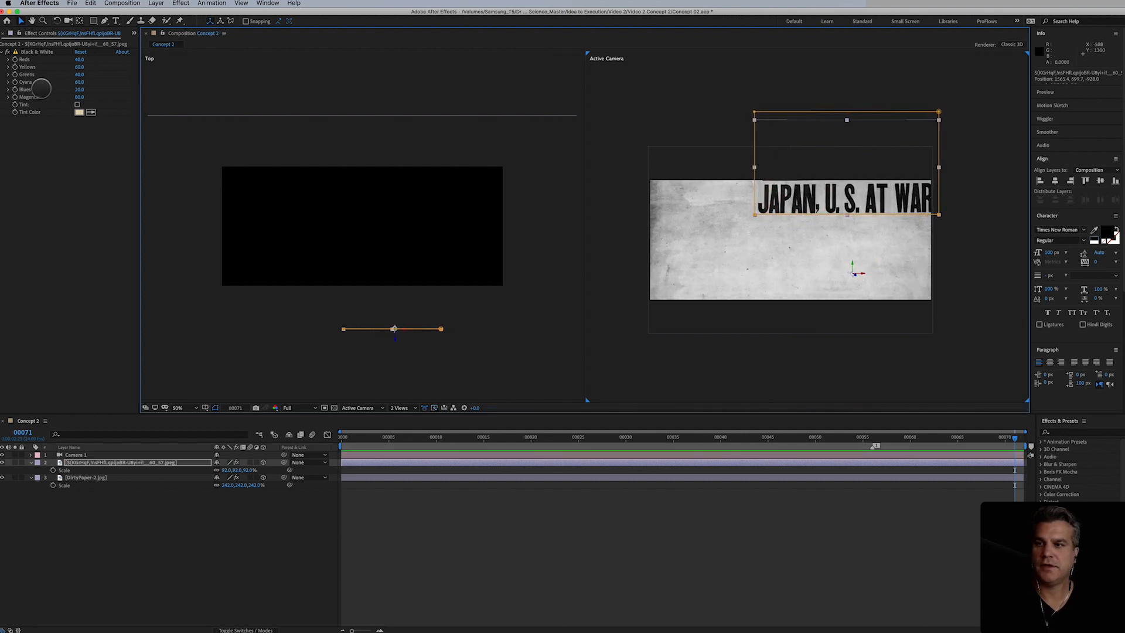
pyautogui.click(134, 33)
pyautogui.click(151, 41)
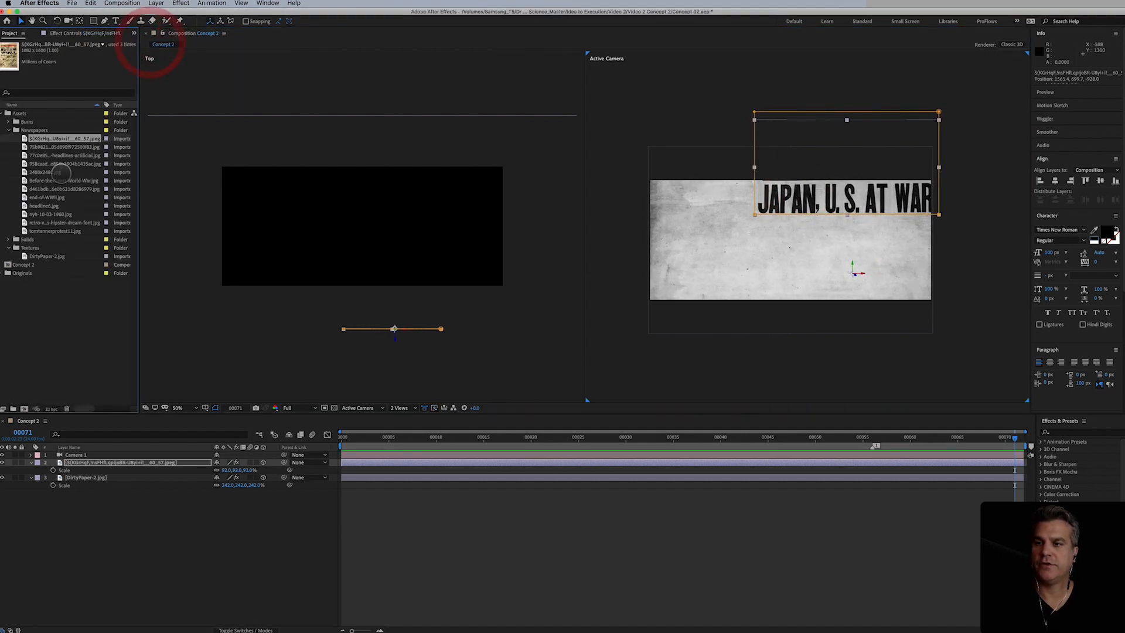
# Step: Add the atomic bomb clipping to the comp, then delete it
pyautogui.click(54, 145)
pyautogui.moveTo(58, 146); pyautogui.dragTo(166, 460)
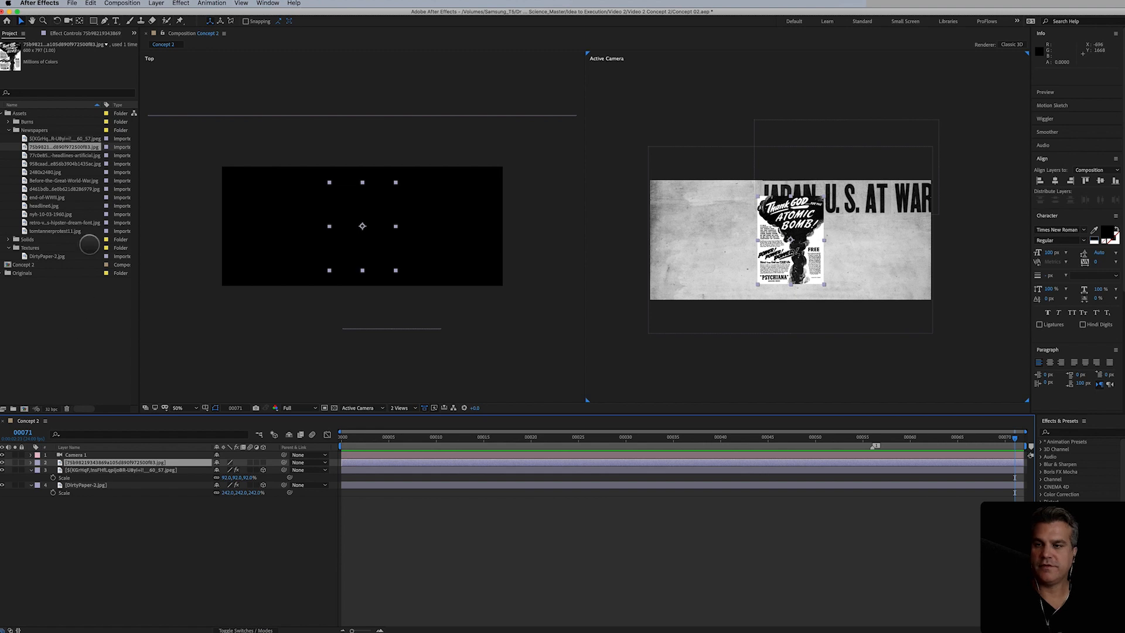
pyautogui.press('Delete')
# Step: Add the Herald Tribune satellite clipping as a 3D layer and shift its depth
pyautogui.moveTo(53, 156); pyautogui.dragTo(84, 458)
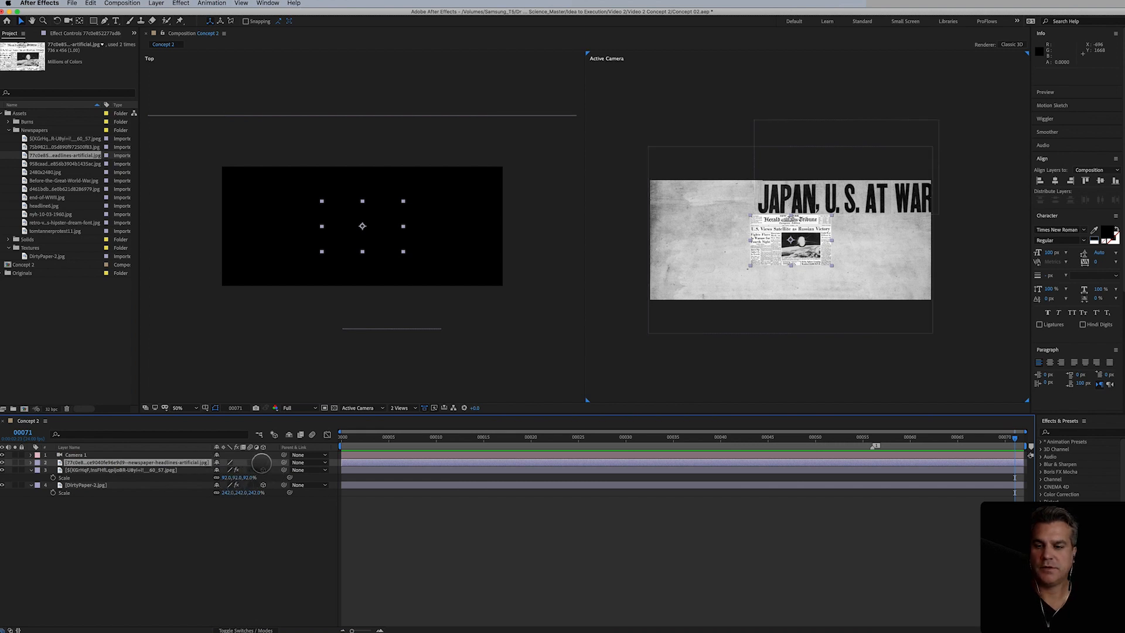
pyautogui.click(263, 463)
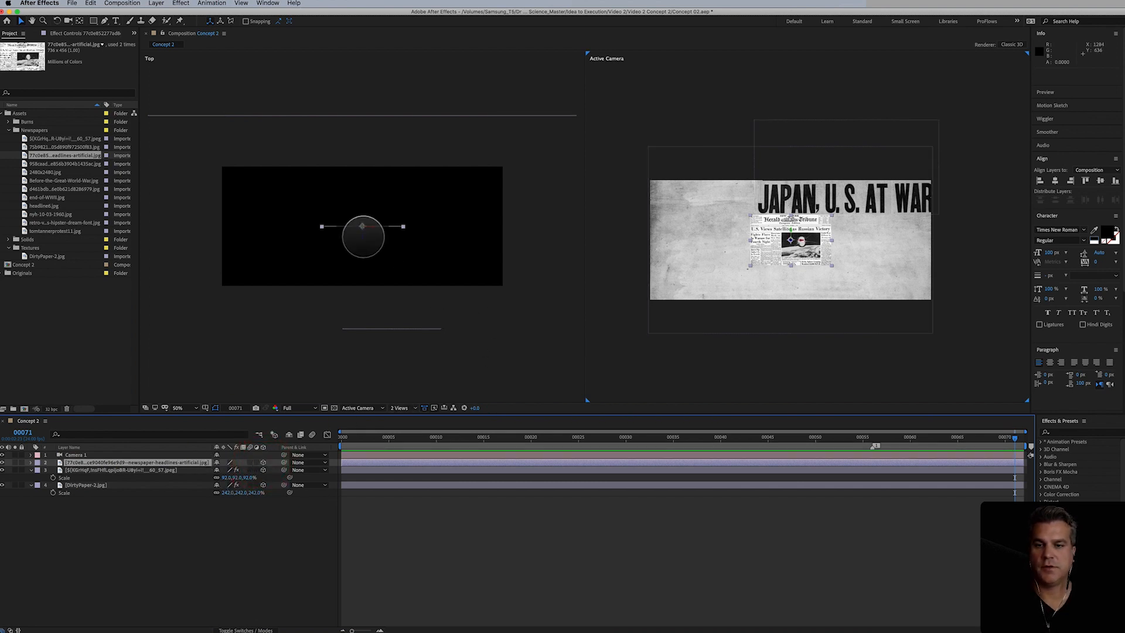
pyautogui.moveTo(363, 236); pyautogui.dragTo(364, 264)
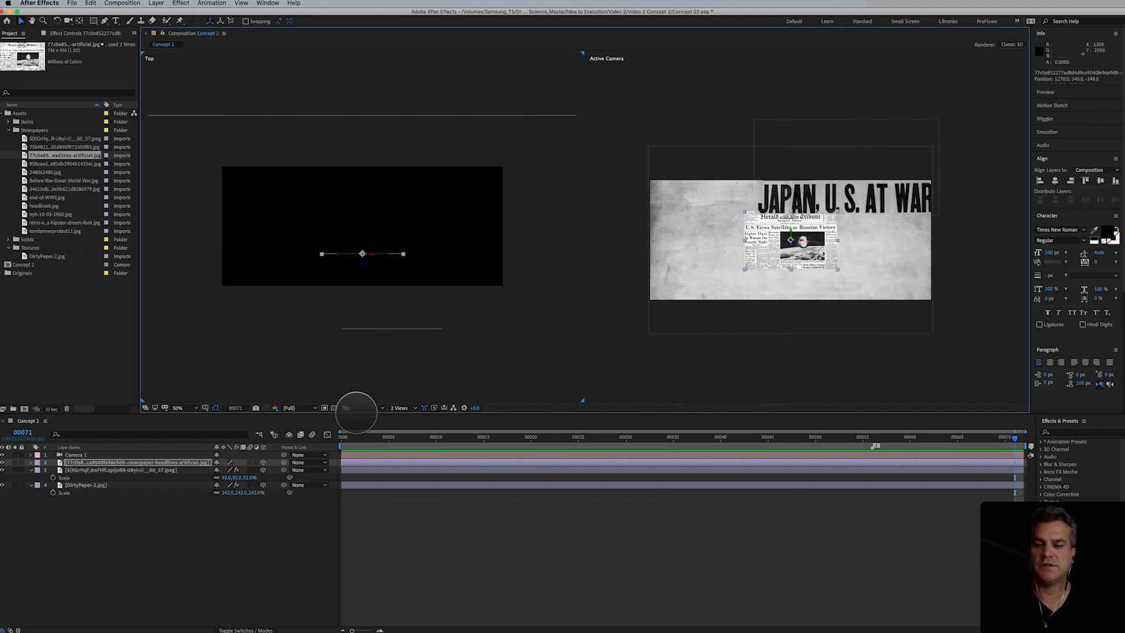
# Step: Try Custom View 1 for the left viewer, then return it to Top
pyautogui.click(354, 408)
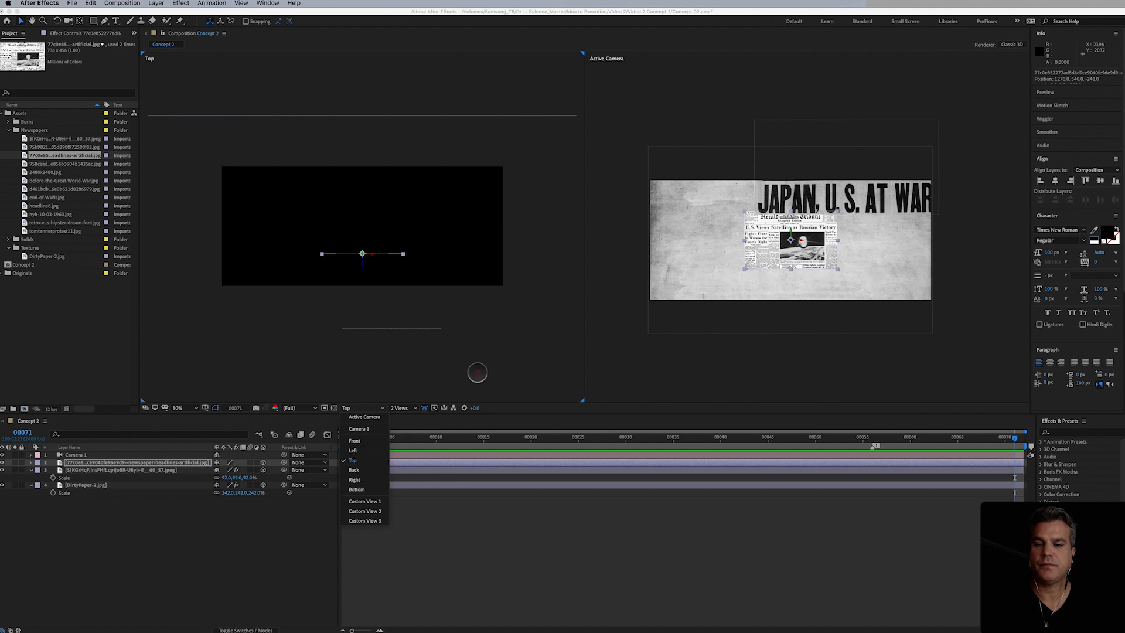
pyautogui.click(369, 501)
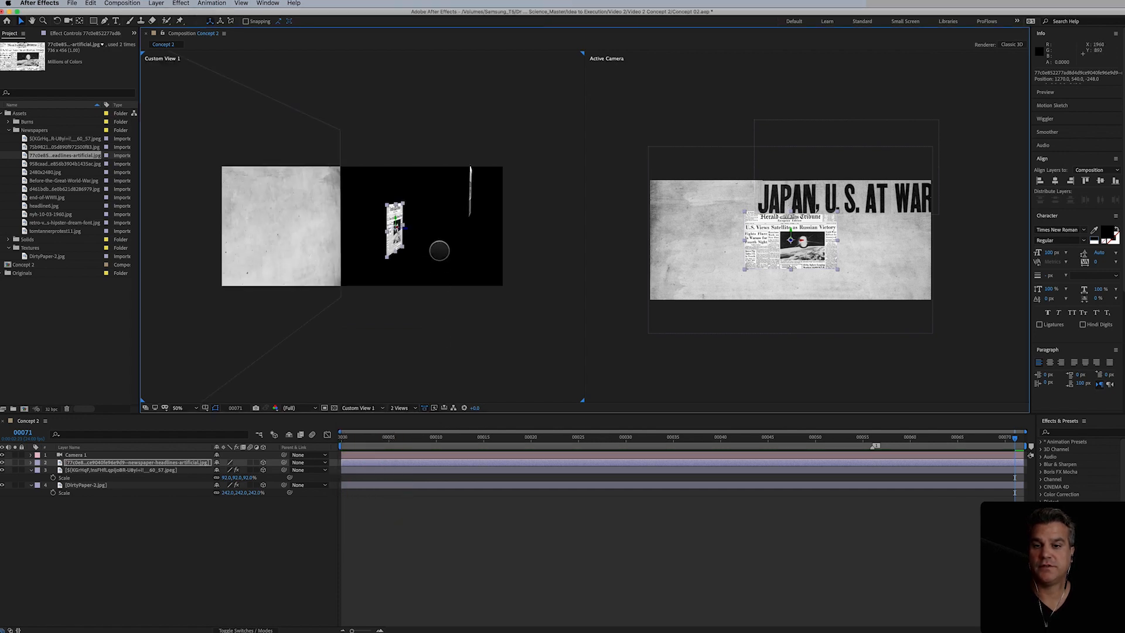
pyautogui.click(399, 408)
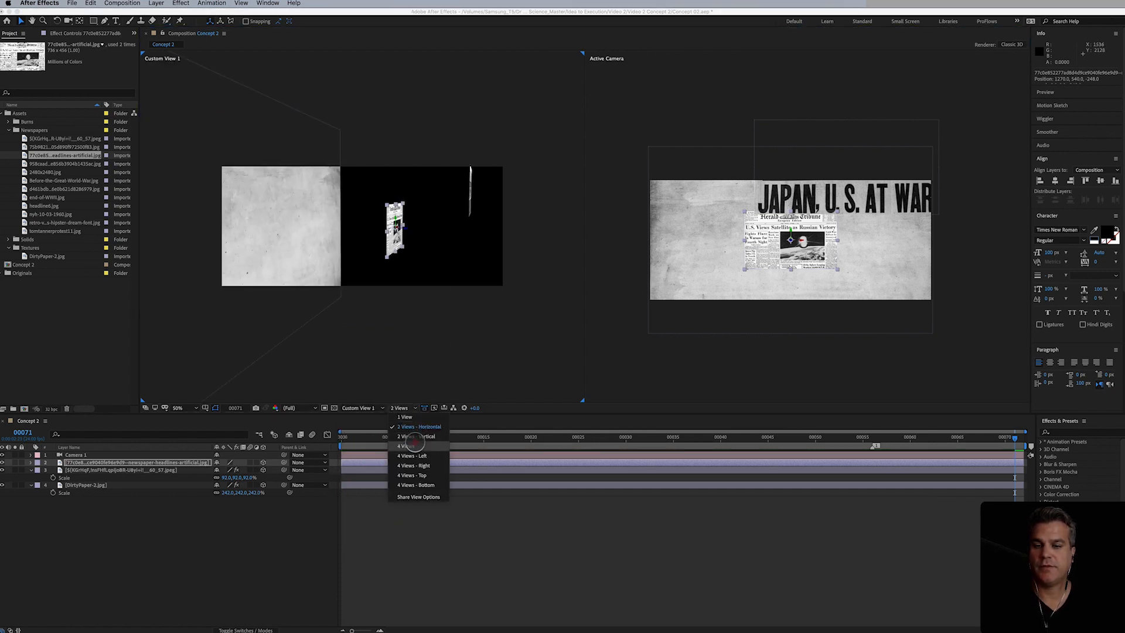
pyautogui.click(360, 408)
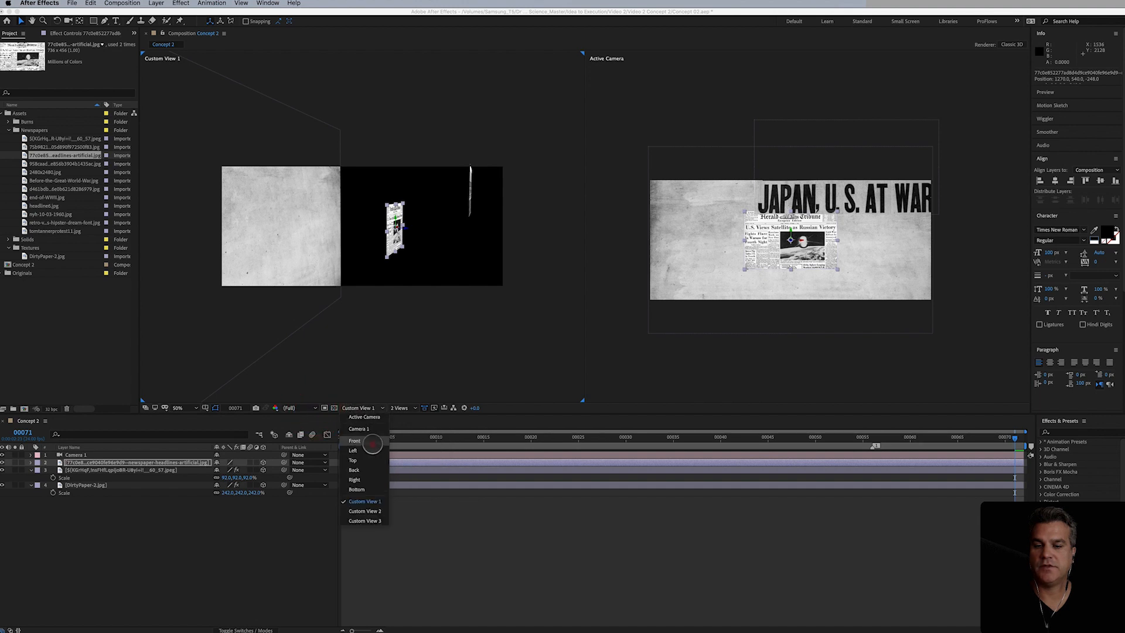
pyautogui.click(370, 459)
# Step: Bring the Herald Tribune clipping closer, scale it to 131%, and place it lower left
pyautogui.moveTo(363, 256); pyautogui.dragTo(282, 262)
pyautogui.press('s')
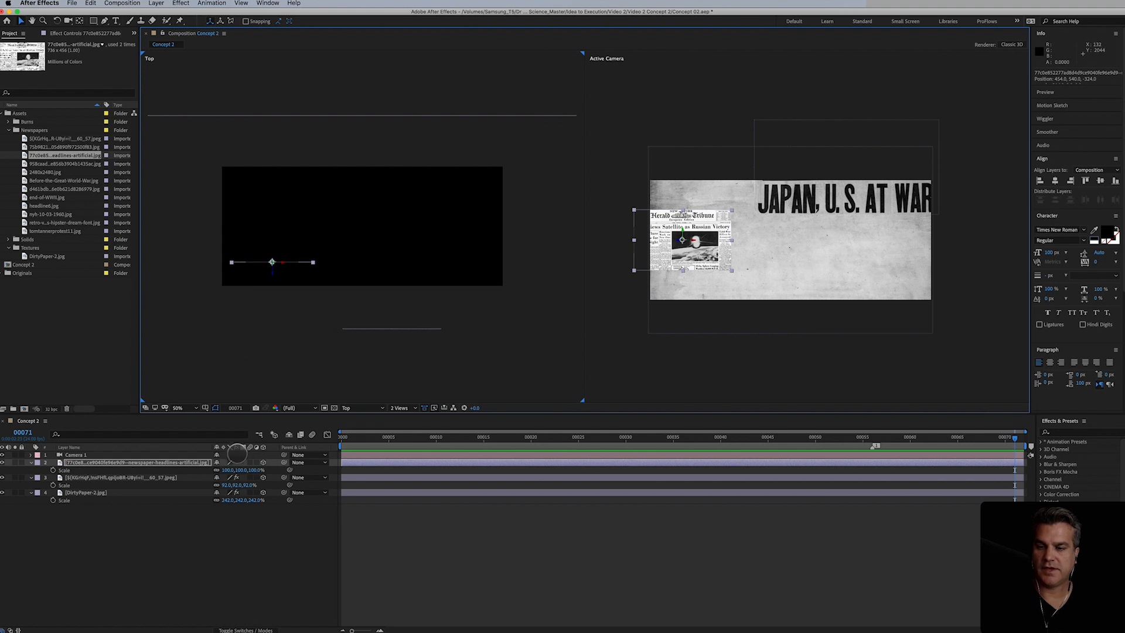
pyautogui.moveTo(261, 470); pyautogui.dragTo(495, 378)
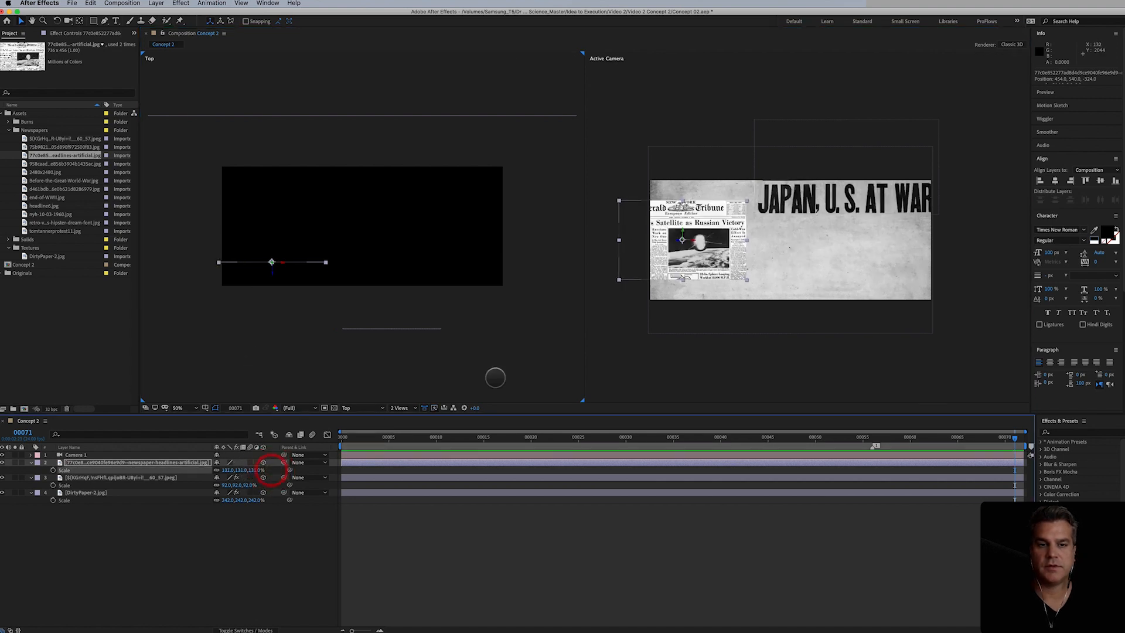
pyautogui.moveTo(680, 265)
pyautogui.mouseDown()
pyautogui.moveTo(719, 282)
pyautogui.moveTo(738, 253)
pyautogui.moveTo(803, 255)
pyautogui.mouseUp()
pyautogui.press('.')
pyautogui.press('space')
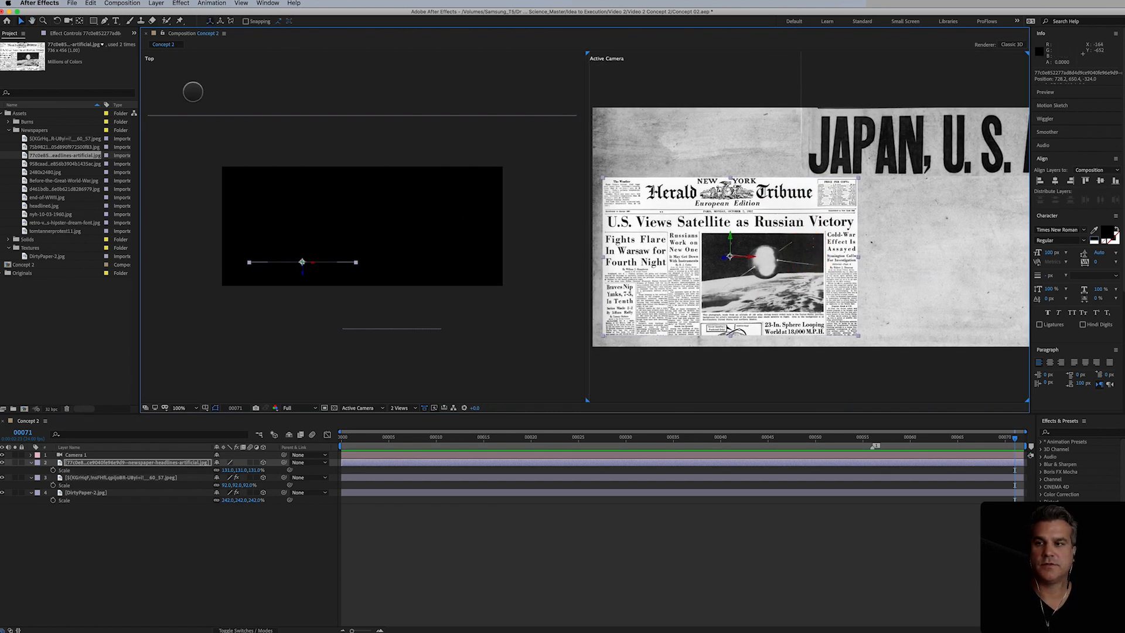
pyautogui.click(104, 21)
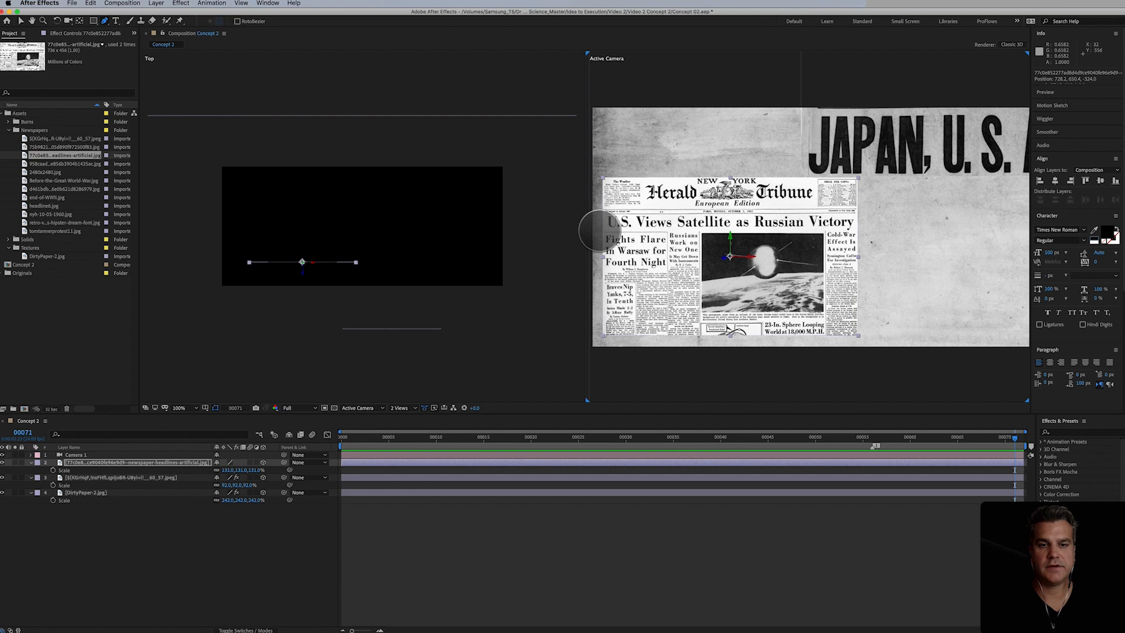
# Step: Draw a closed Pen mask around the Herald Tribune masthead, headline and satellite photo
pyautogui.click(598, 229)
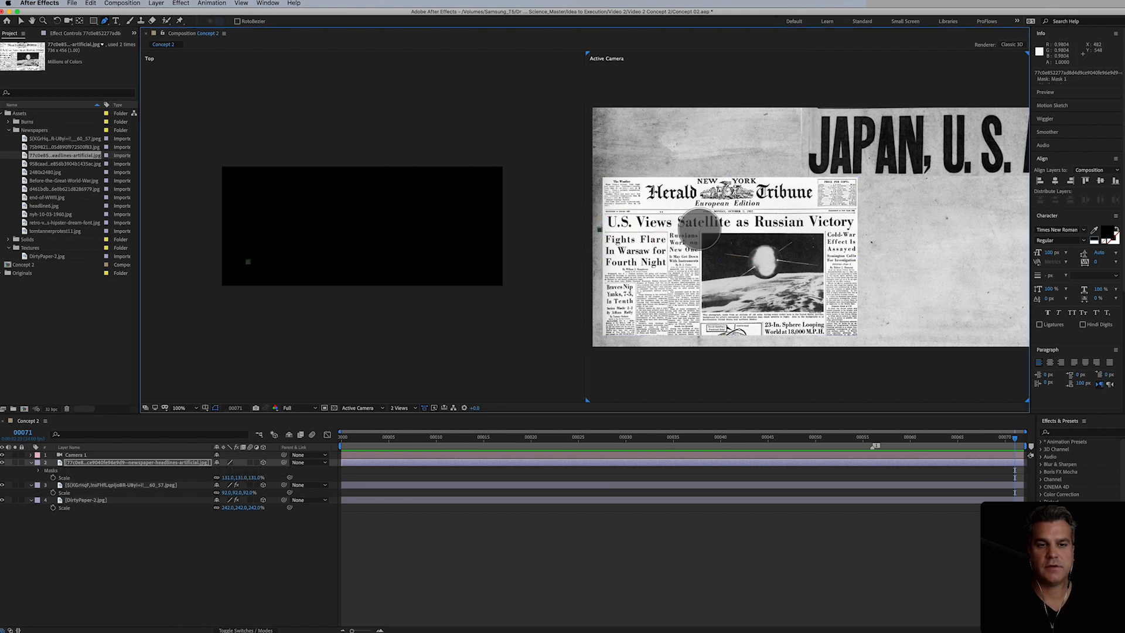
pyautogui.click(700, 229)
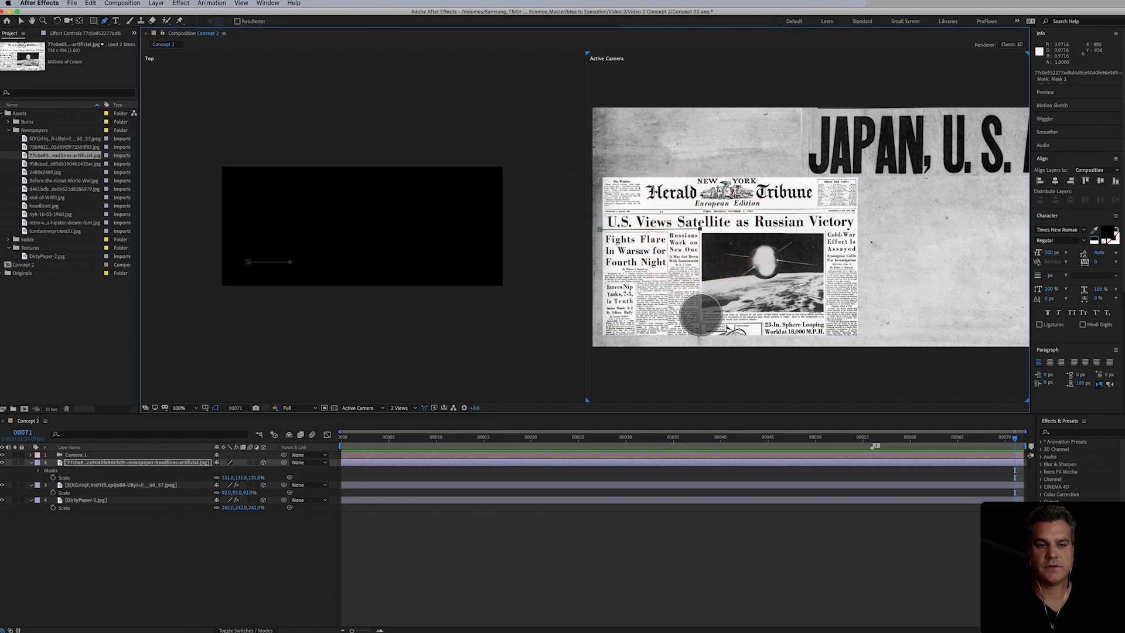
pyautogui.click(701, 313)
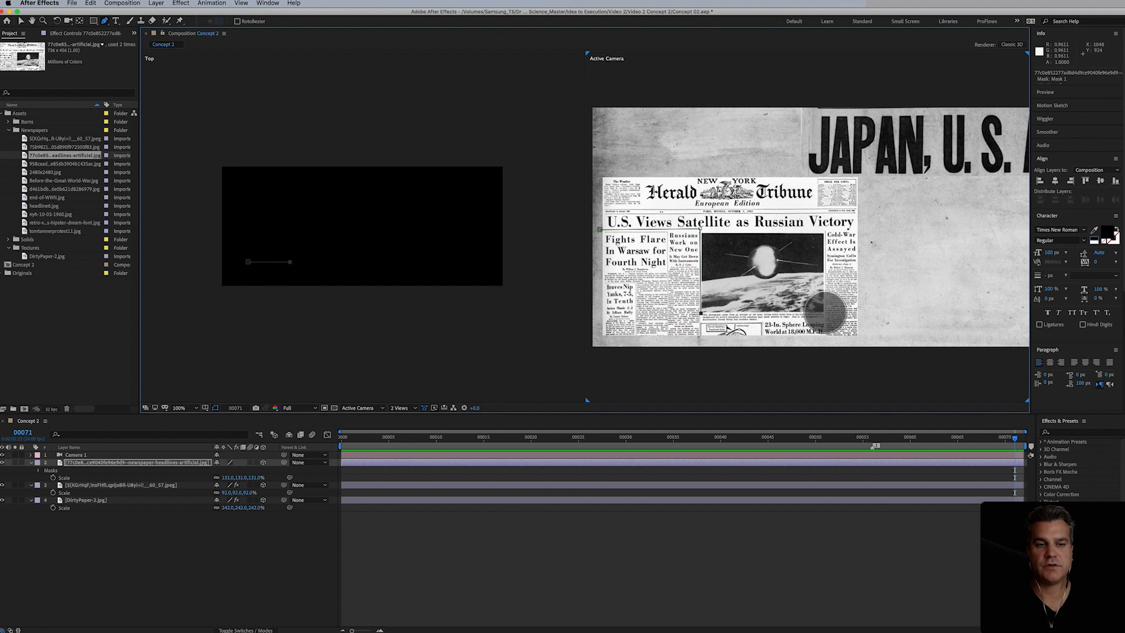
pyautogui.click(825, 313)
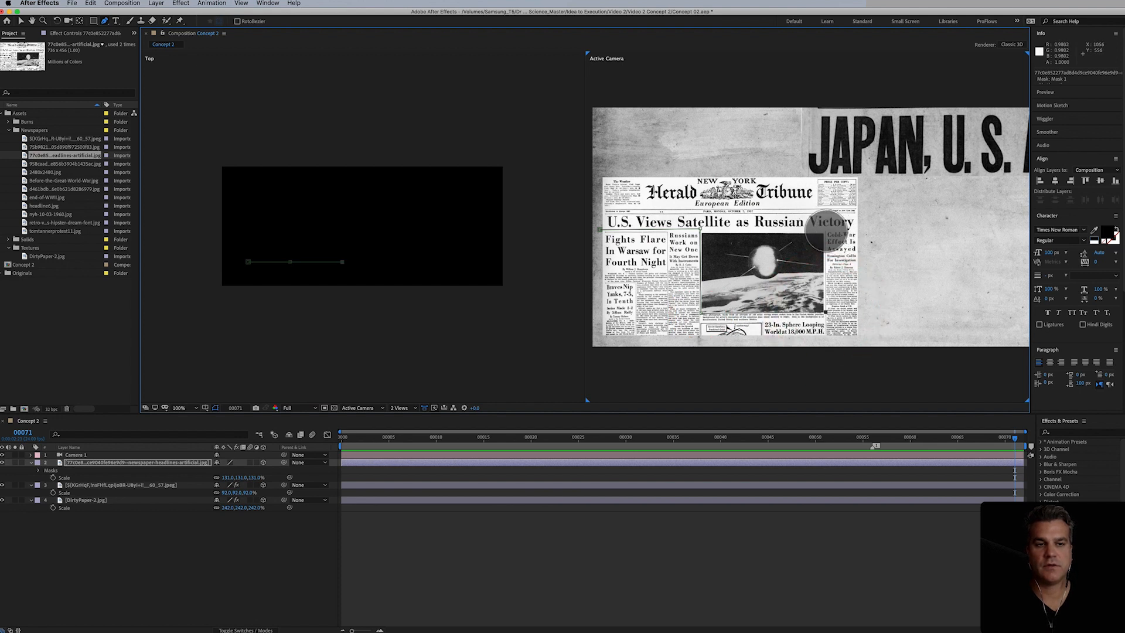
pyautogui.click(825, 231)
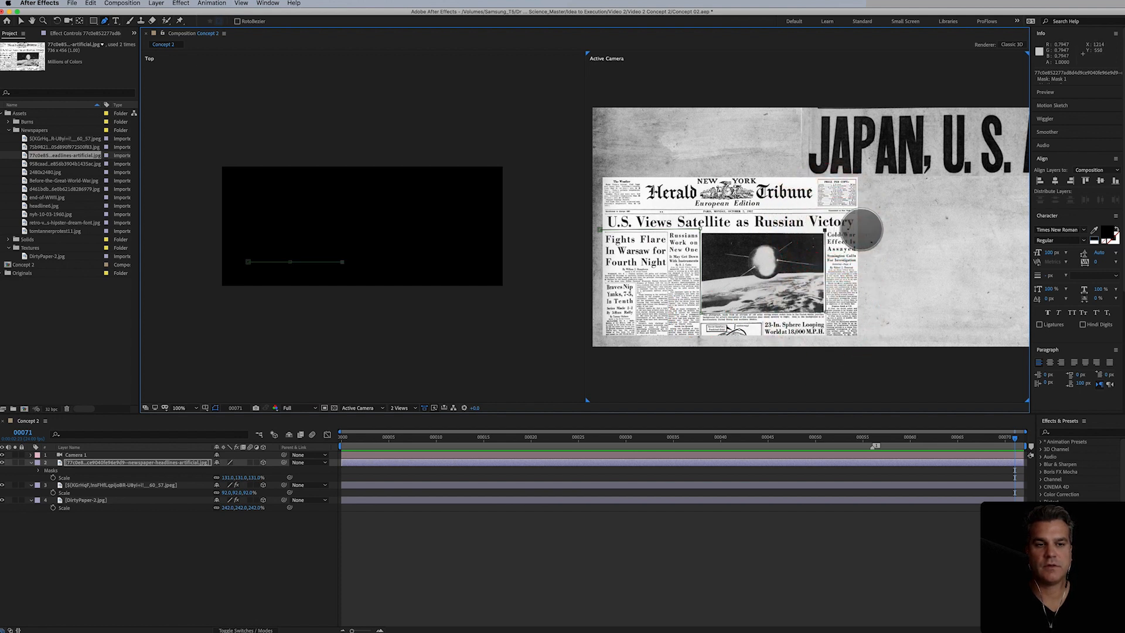
pyautogui.click(863, 228)
pyautogui.click(863, 169)
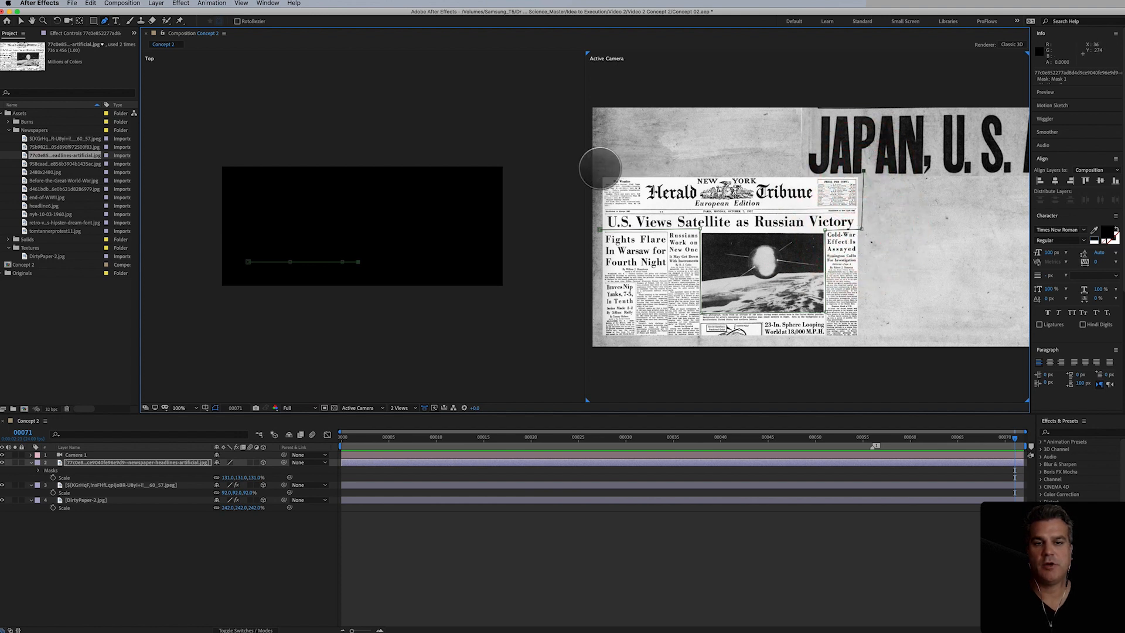
pyautogui.click(600, 169)
pyautogui.click(599, 228)
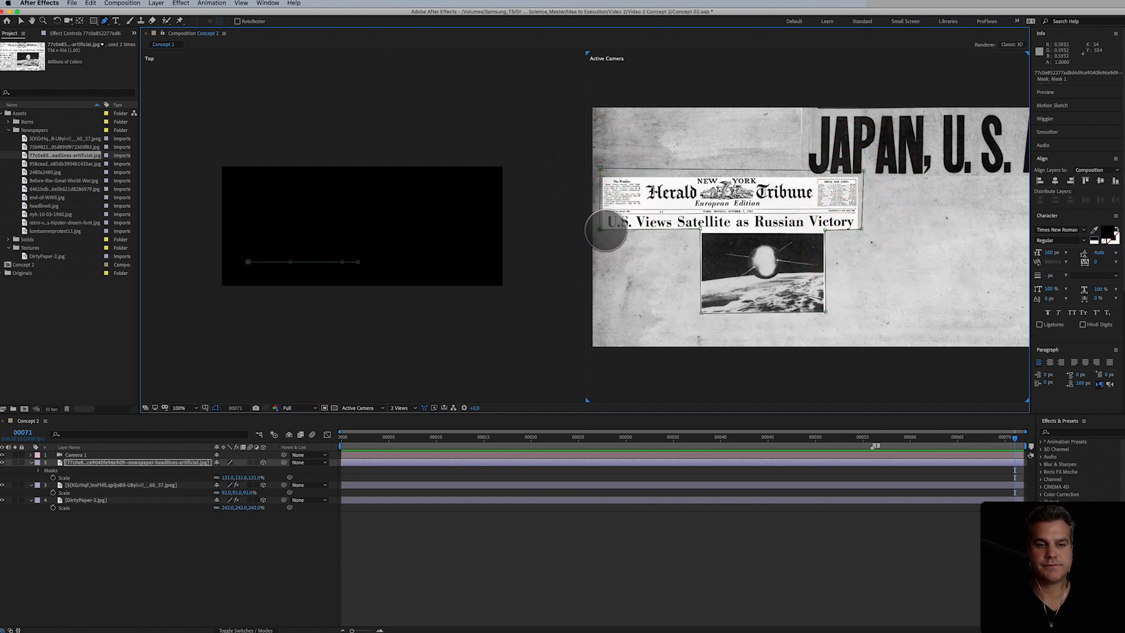
# Step: Shift the masked clipping left and add the Kennedy Cuba Blockade clipping
pyautogui.press('v')
pyautogui.click(762, 251)
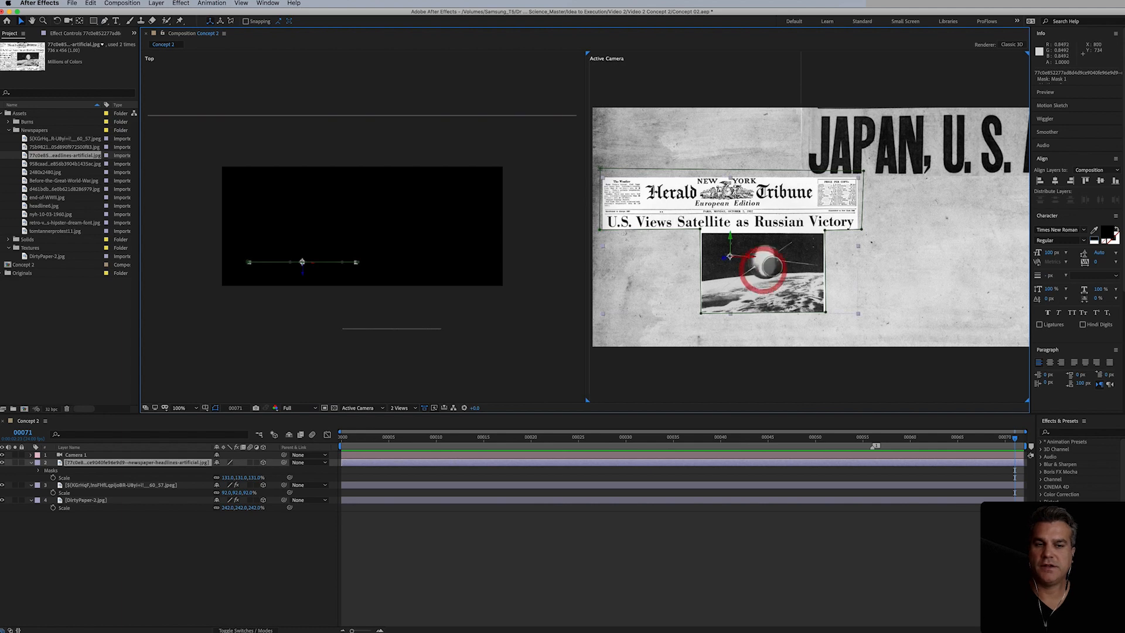
pyautogui.moveTo(763, 247); pyautogui.dragTo(724, 226)
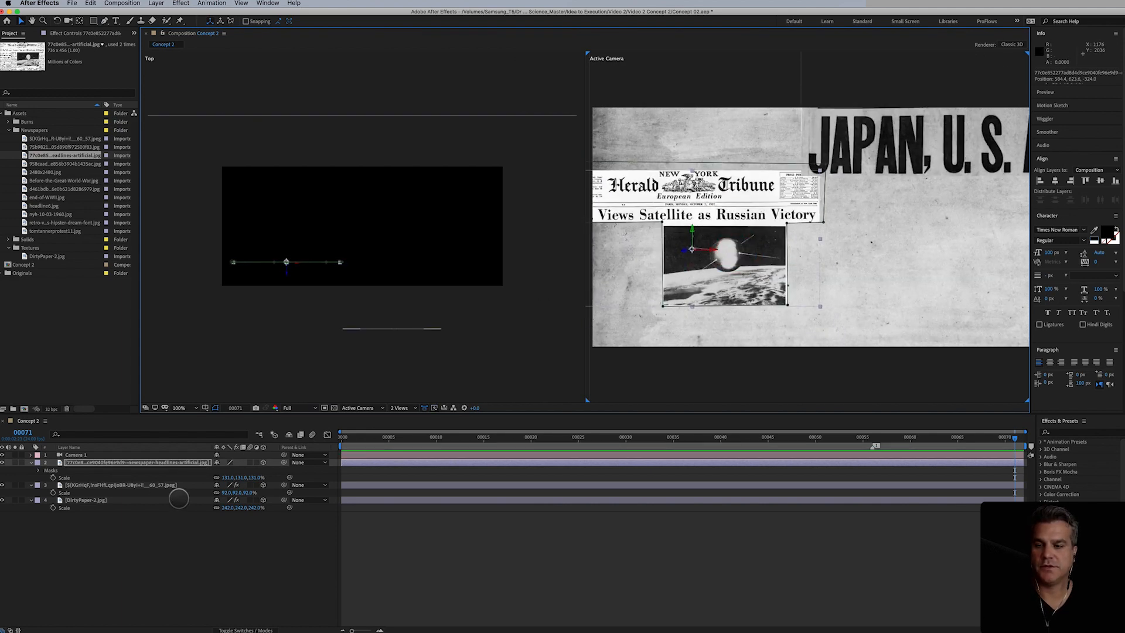
pyautogui.moveTo(62, 163); pyautogui.dragTo(367, 255)
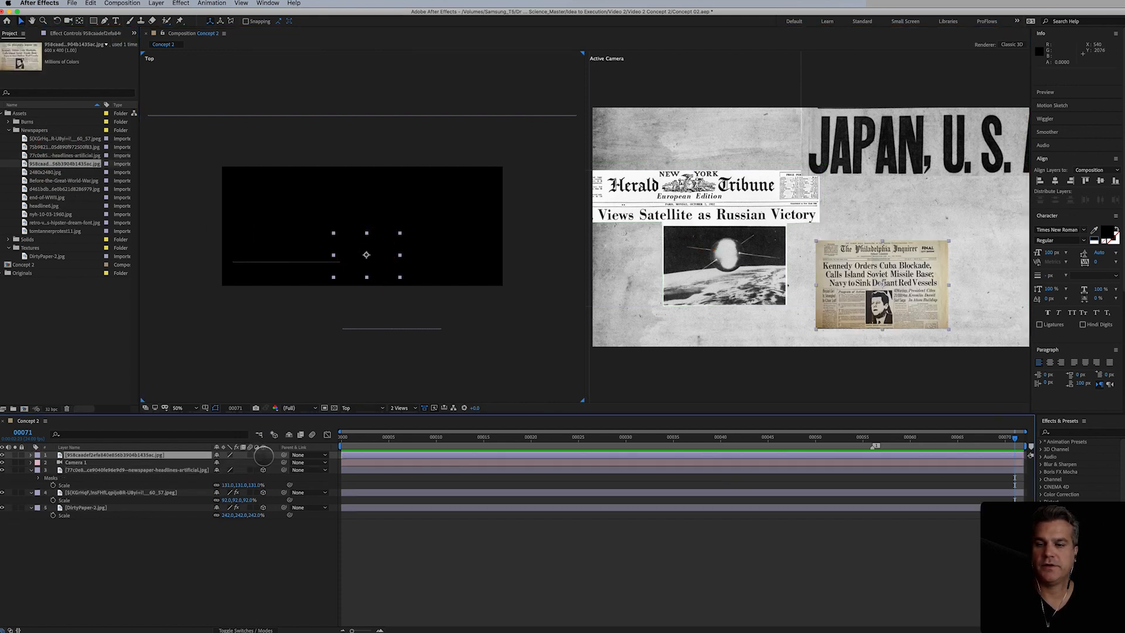
# Step: Make the Kennedy Cuba Blockade clipping 3D and black and white, and push it back in depth
pyautogui.click(263, 454)
pyautogui.click(181, 3)
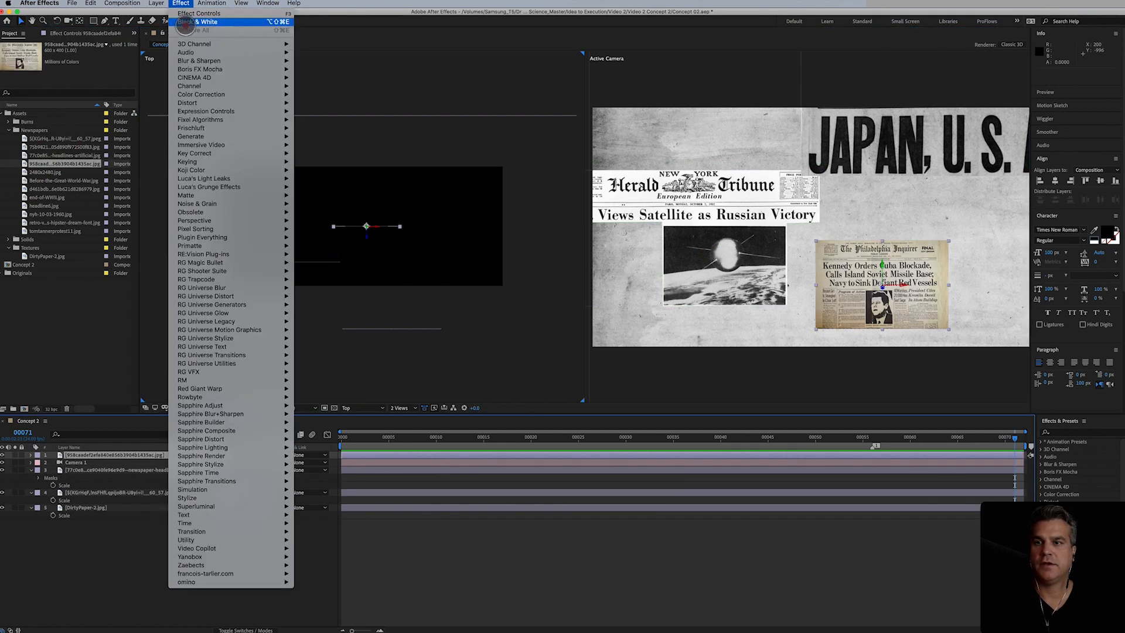
pyautogui.click(189, 23)
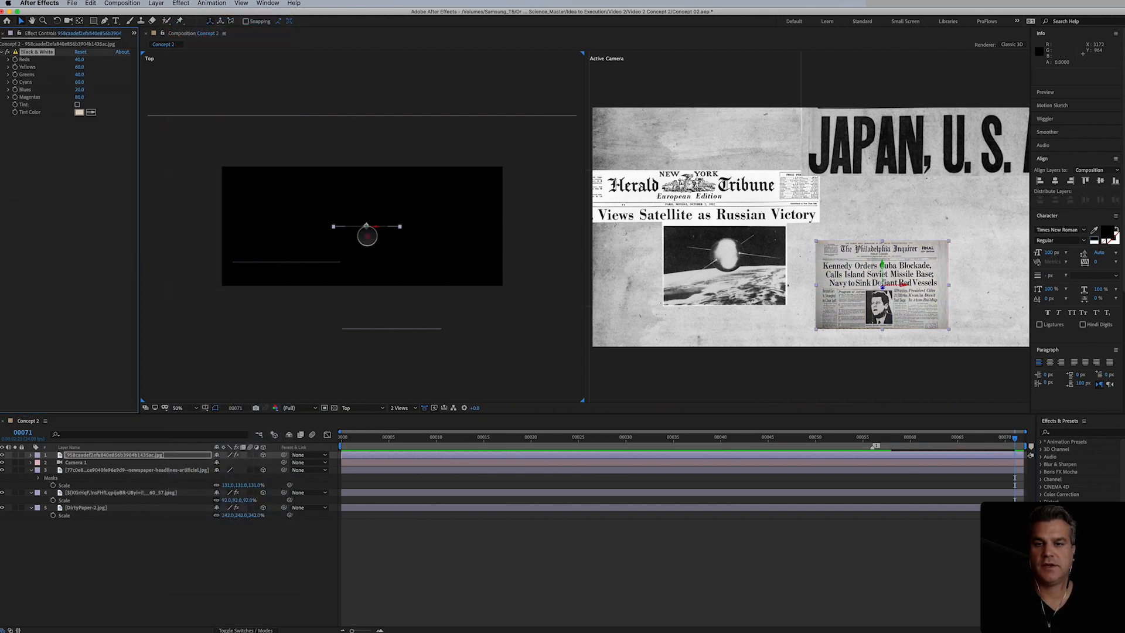
pyautogui.moveTo(368, 235); pyautogui.dragTo(453, 208)
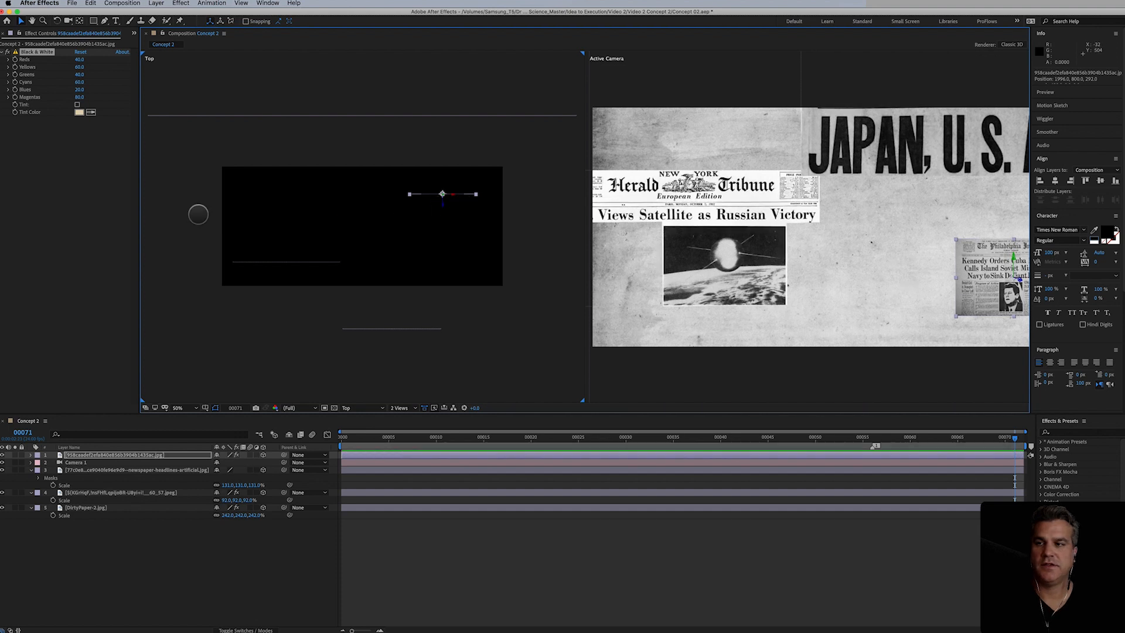
pyautogui.click(133, 32)
# Step: Add 2480x2480.jpg to the comp, enlarge it lower, and mask it to masthead and headline
pyautogui.click(155, 43)
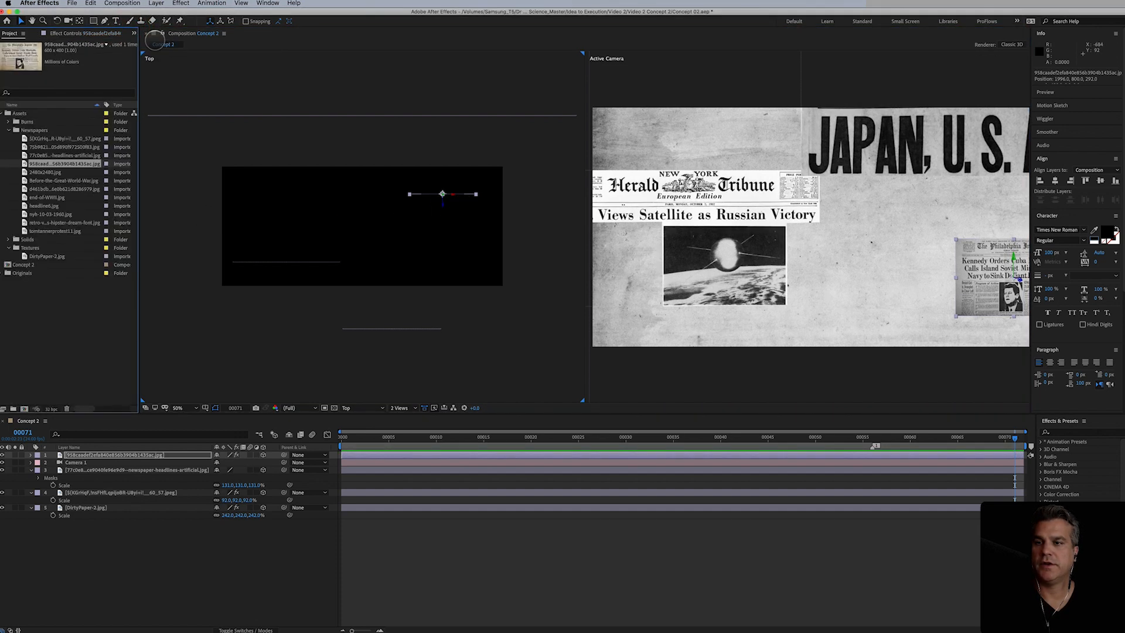
pyautogui.click(49, 173)
pyautogui.moveTo(48, 173); pyautogui.dragTo(319, 246)
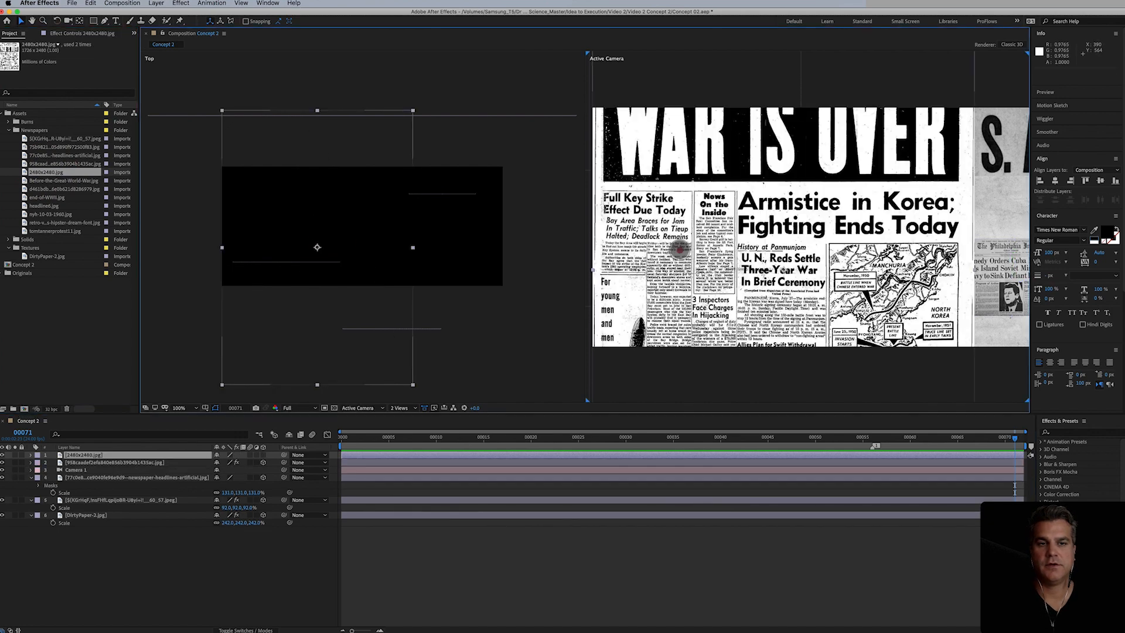
pyautogui.moveTo(673, 246); pyautogui.dragTo(705, 312)
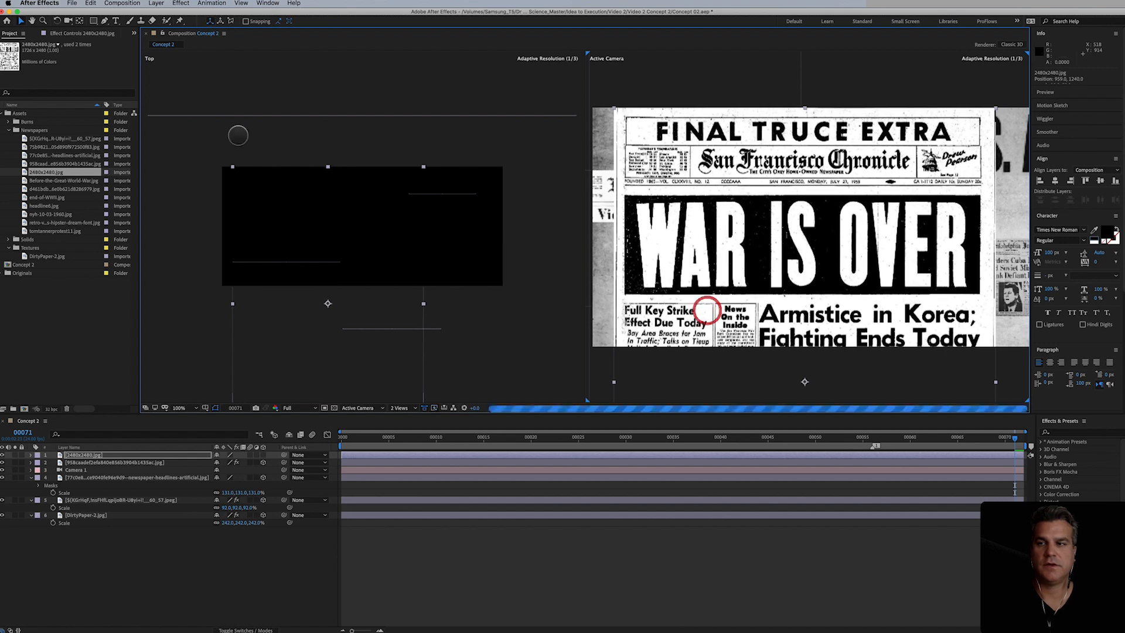
pyautogui.click(94, 21)
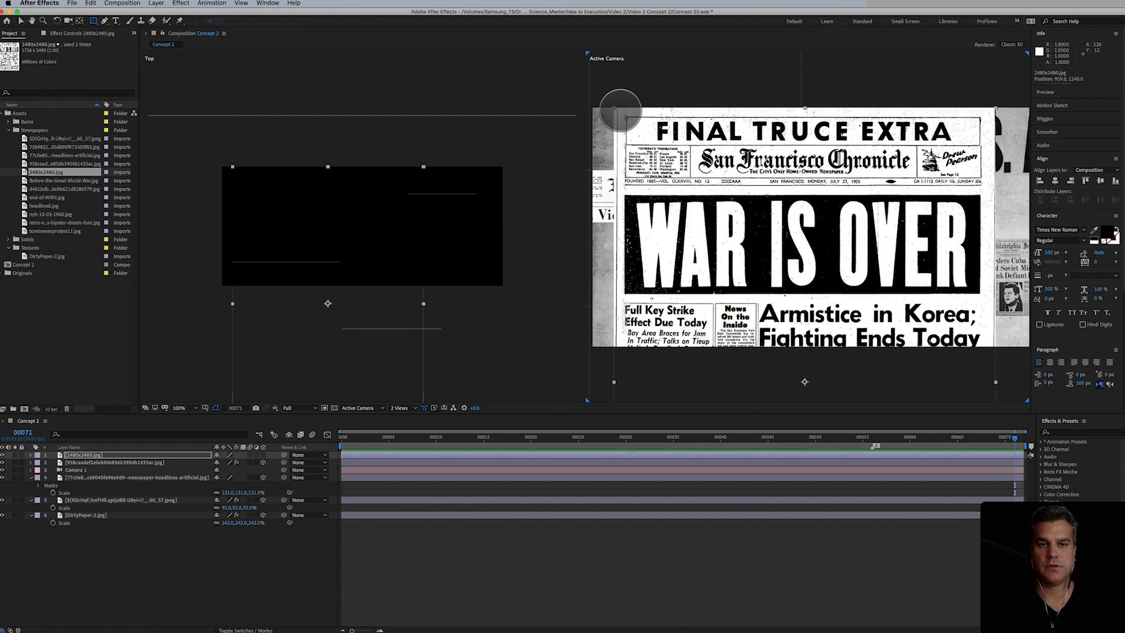
pyautogui.moveTo(620, 110); pyautogui.dragTo(991, 299)
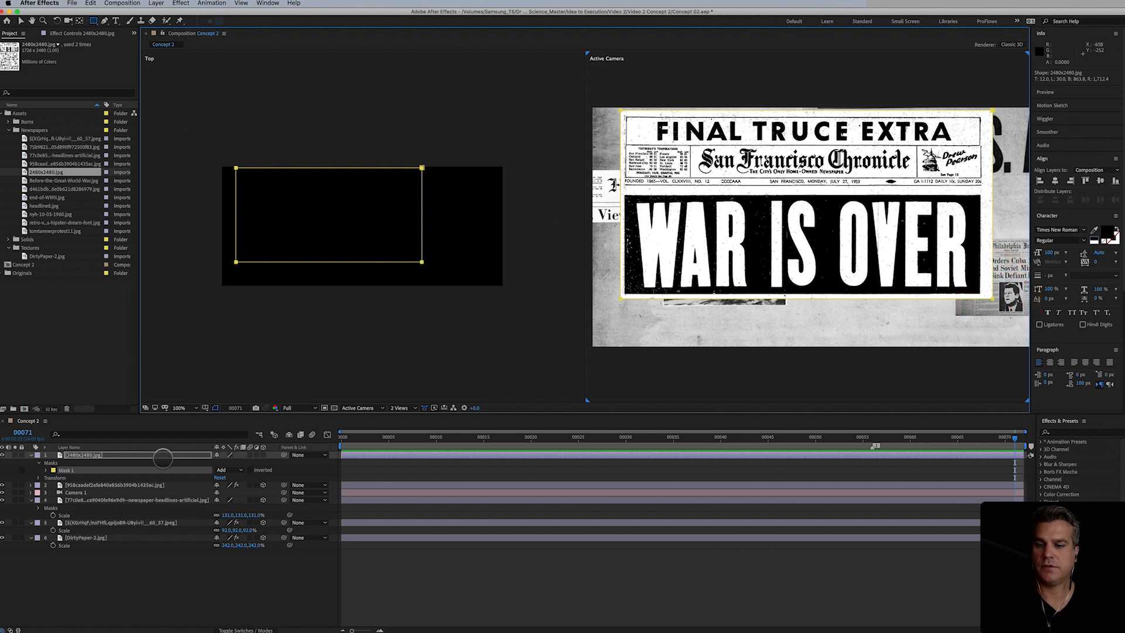
# Step: Make the front page 3D and set it back at the lower left, viewing only the camera
pyautogui.click(263, 454)
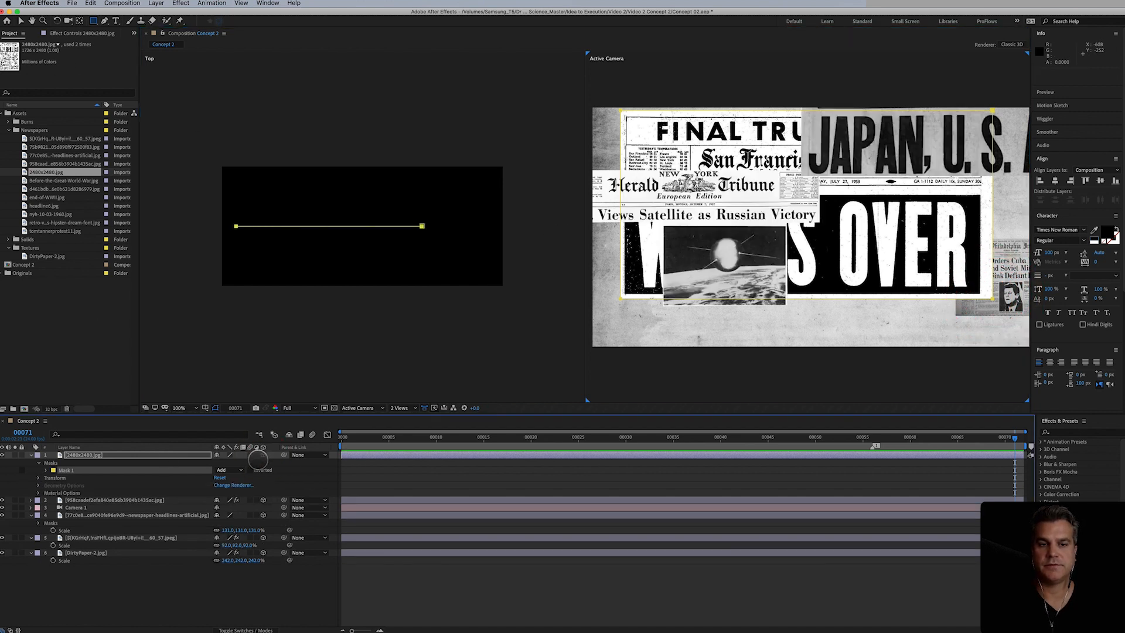
pyautogui.click(92, 455)
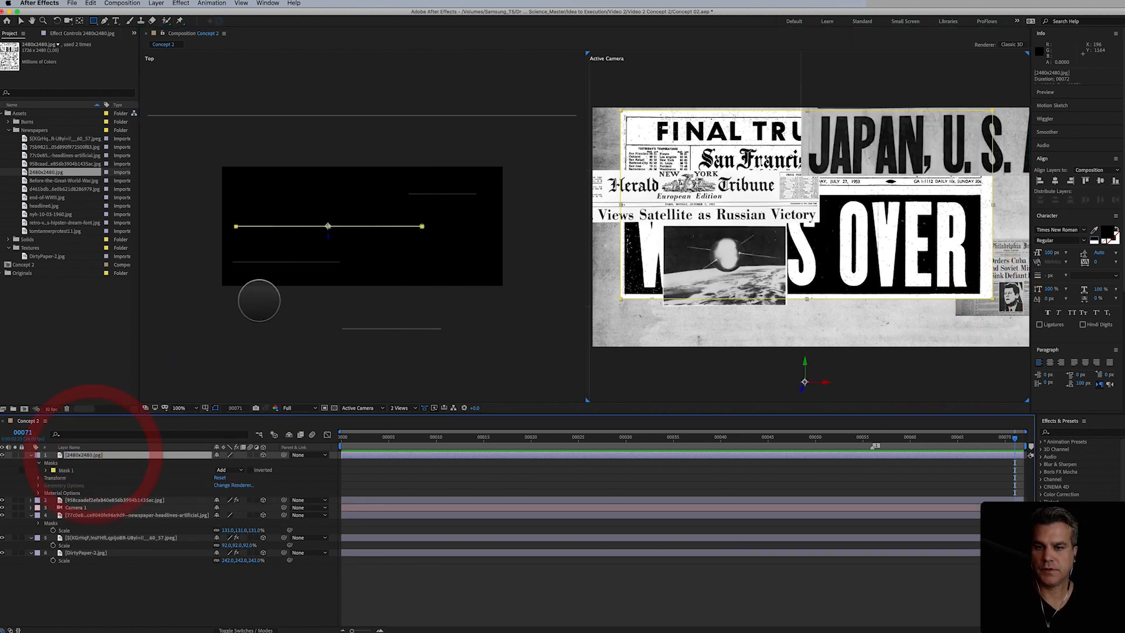
pyautogui.press('v')
pyautogui.moveTo(336, 226); pyautogui.dragTo(271, 233)
pyautogui.moveTo(680, 353); pyautogui.dragTo(684, 435)
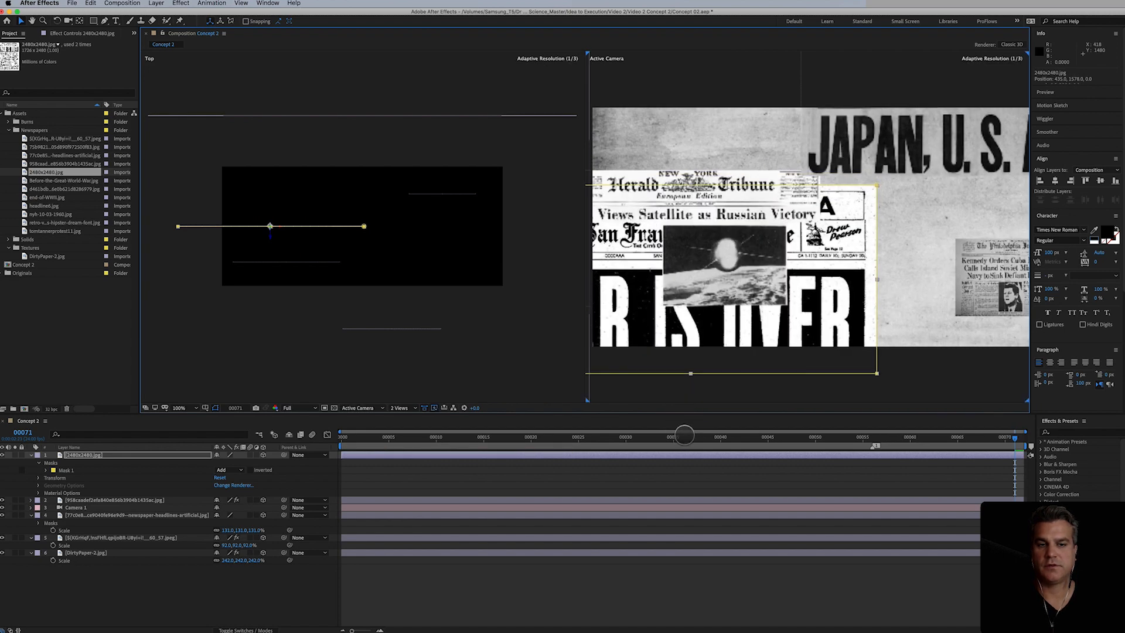
pyautogui.moveTo(270, 226); pyautogui.dragTo(274, 170)
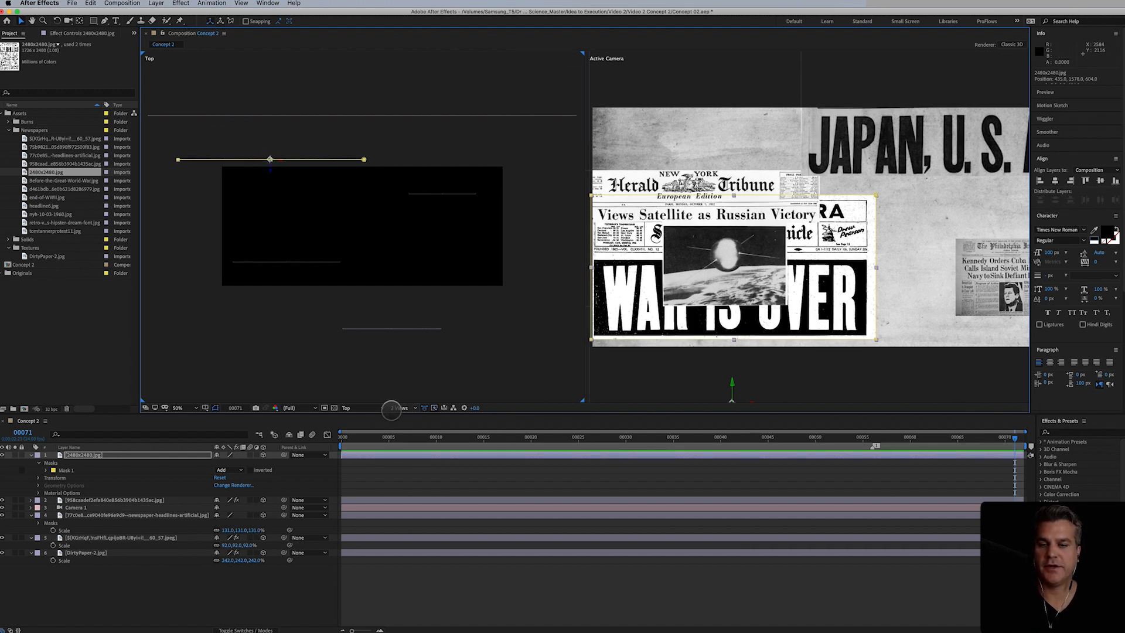
pyautogui.click(415, 407)
pyautogui.click(404, 415)
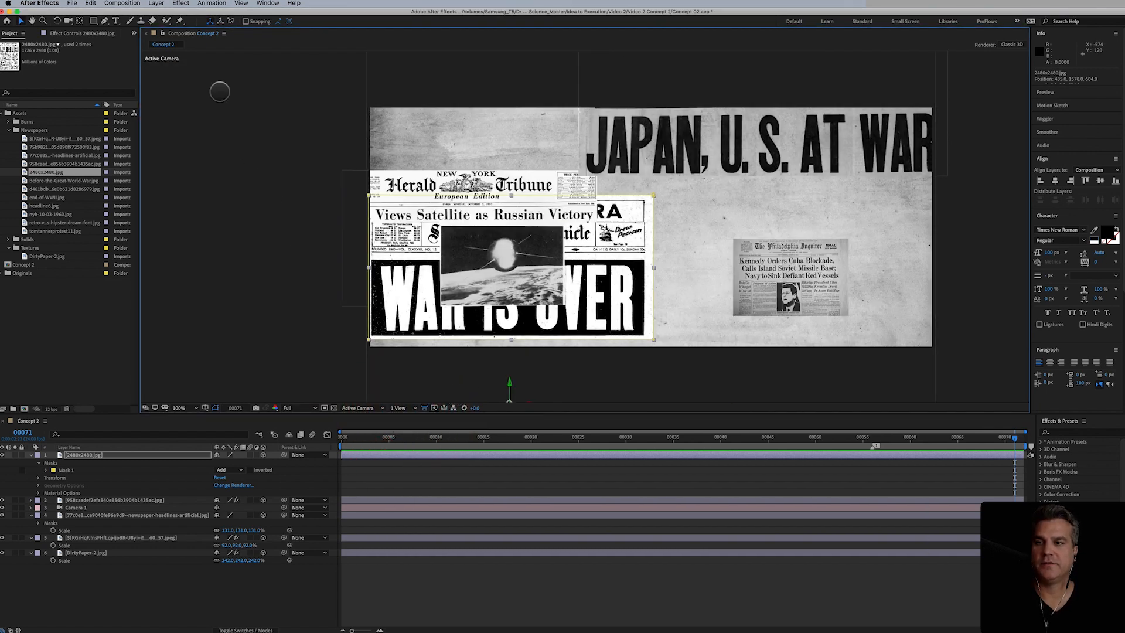
# Step: Create a new light and set its Light Type to Spot
pyautogui.click(155, 3)
pyautogui.moveTo(159, 13)
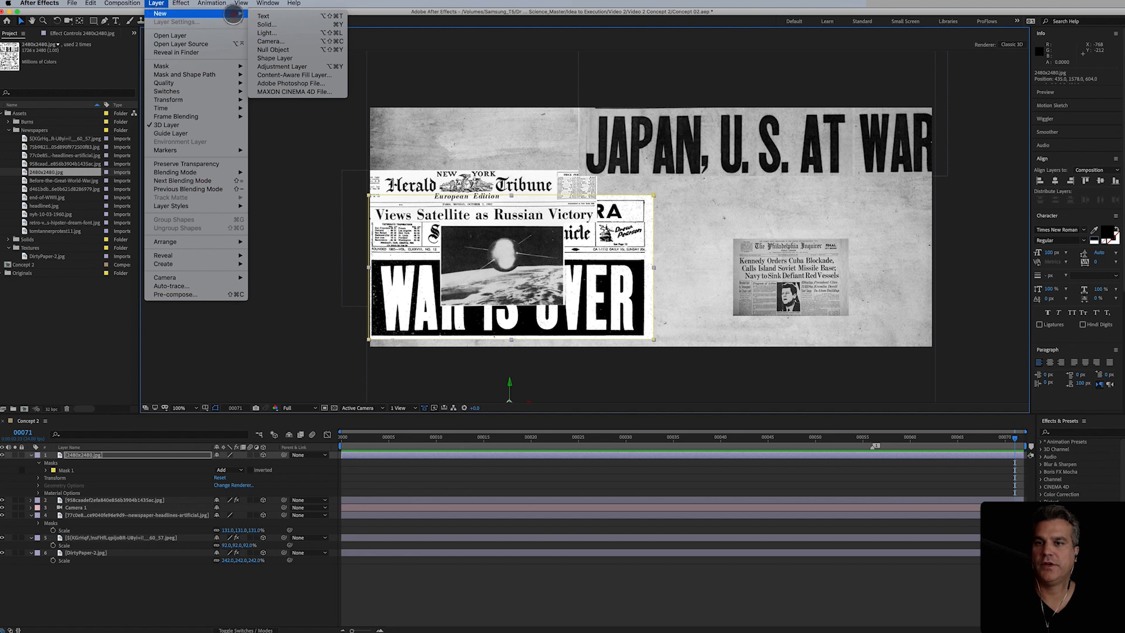
pyautogui.click(279, 33)
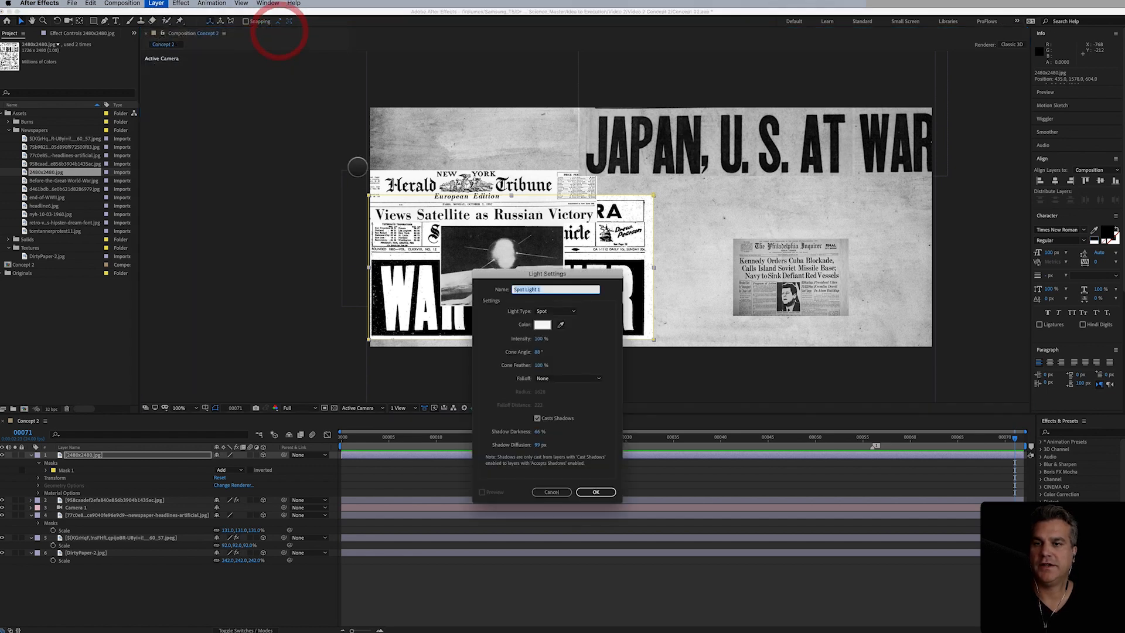
pyautogui.moveTo(539, 275); pyautogui.dragTo(529, 122)
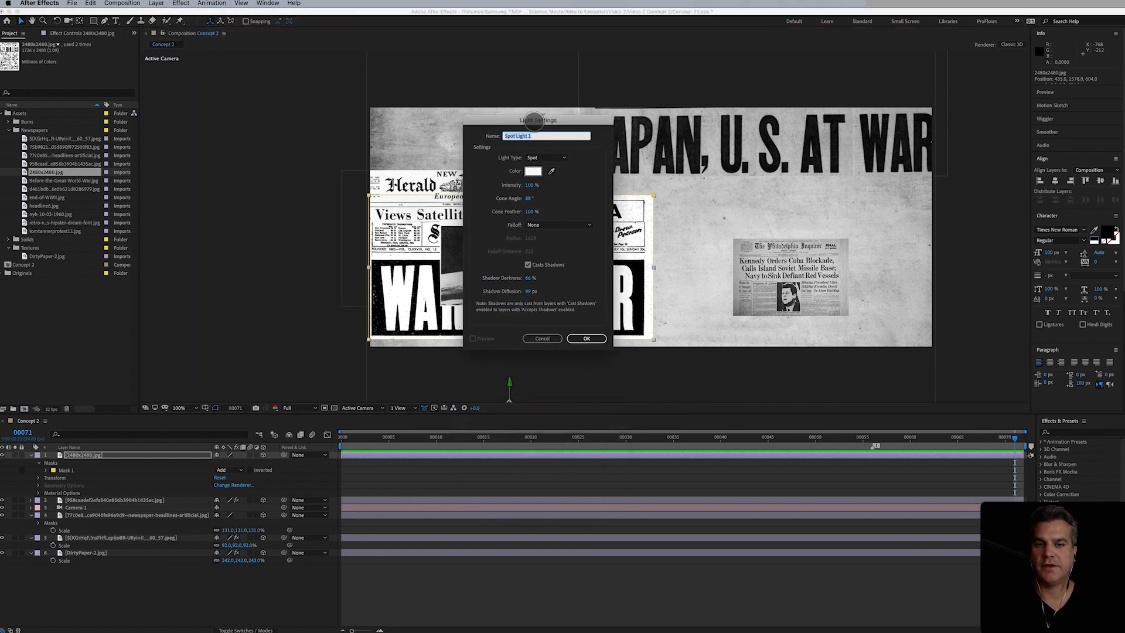
pyautogui.click(551, 161)
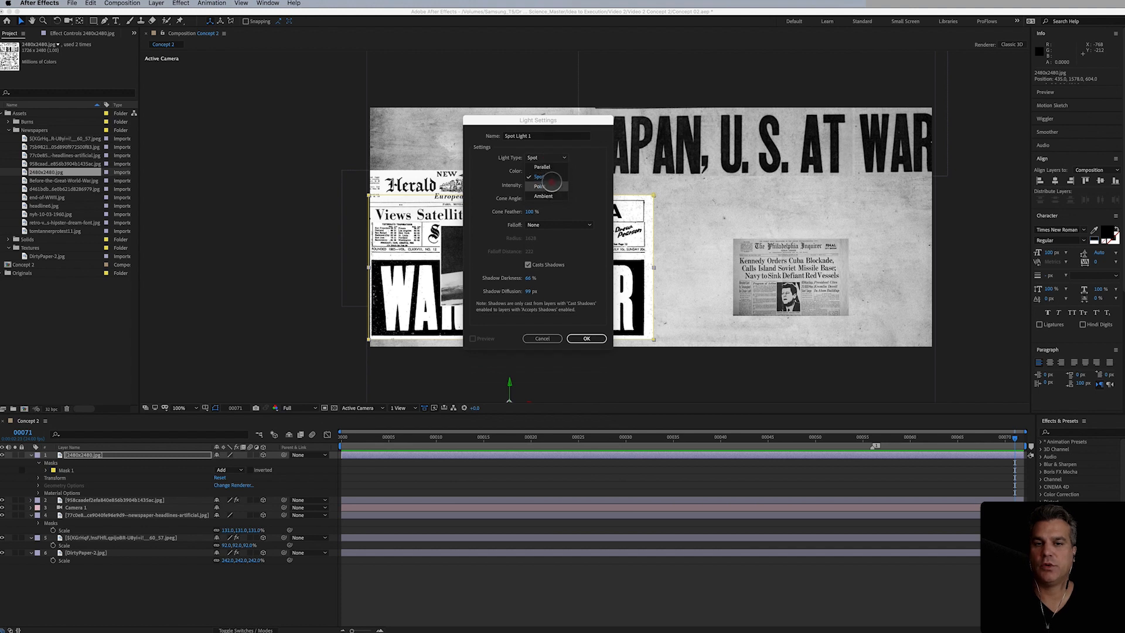
pyautogui.click(551, 177)
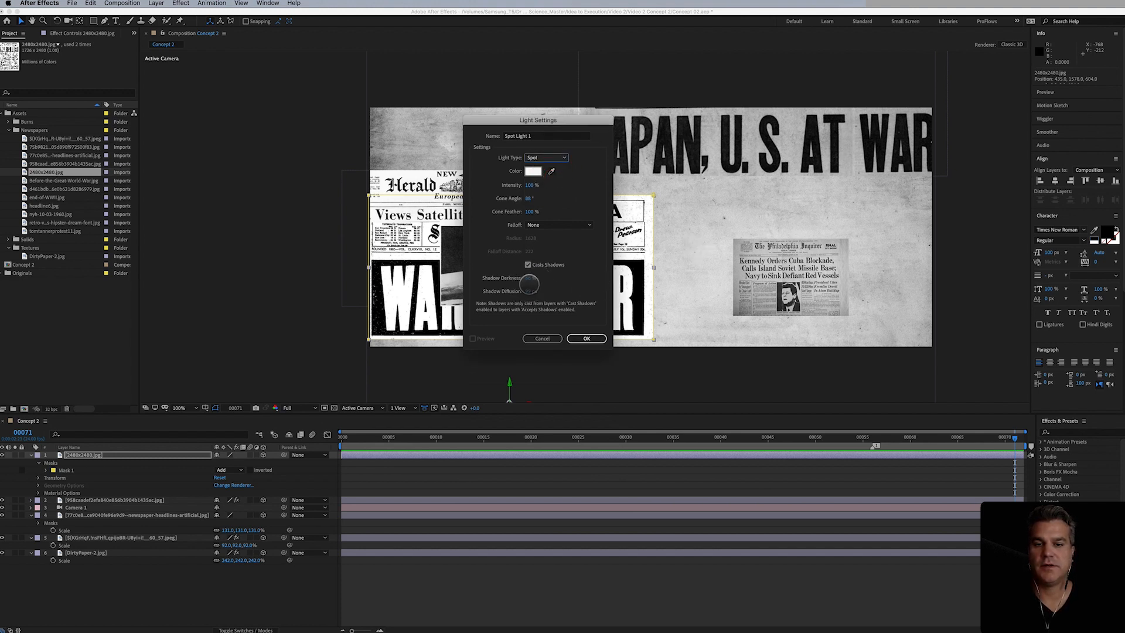
# Step: Set full shadow darkness, shadow diffusion and cone angle, add the light, and switch to 2 Views
pyautogui.click(542, 292)
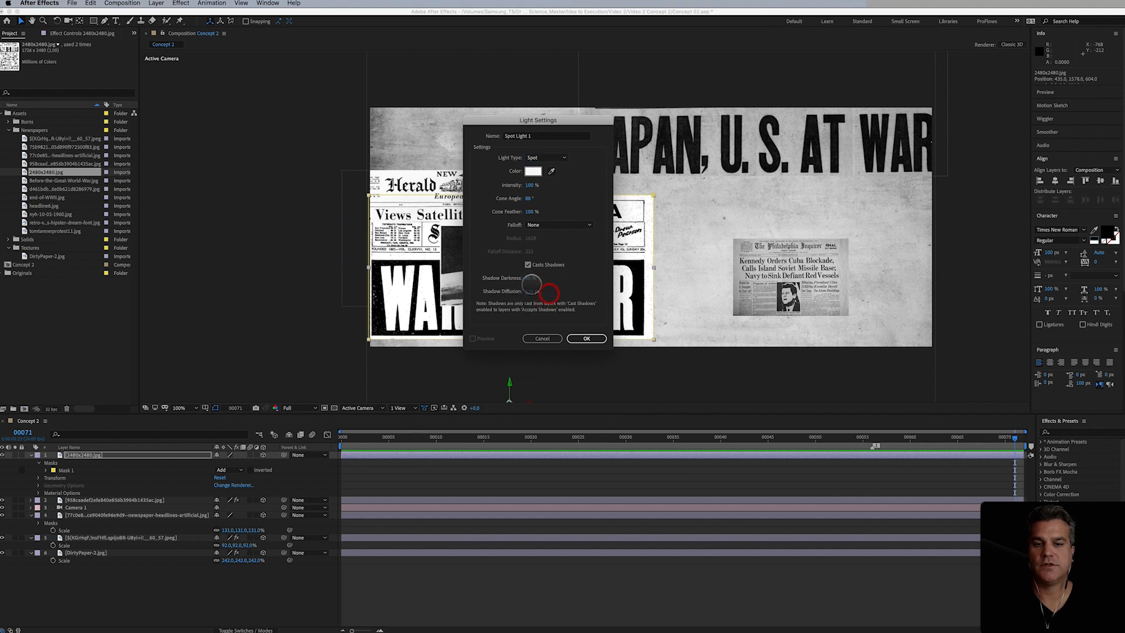
pyautogui.click(528, 278)
pyautogui.click(529, 204)
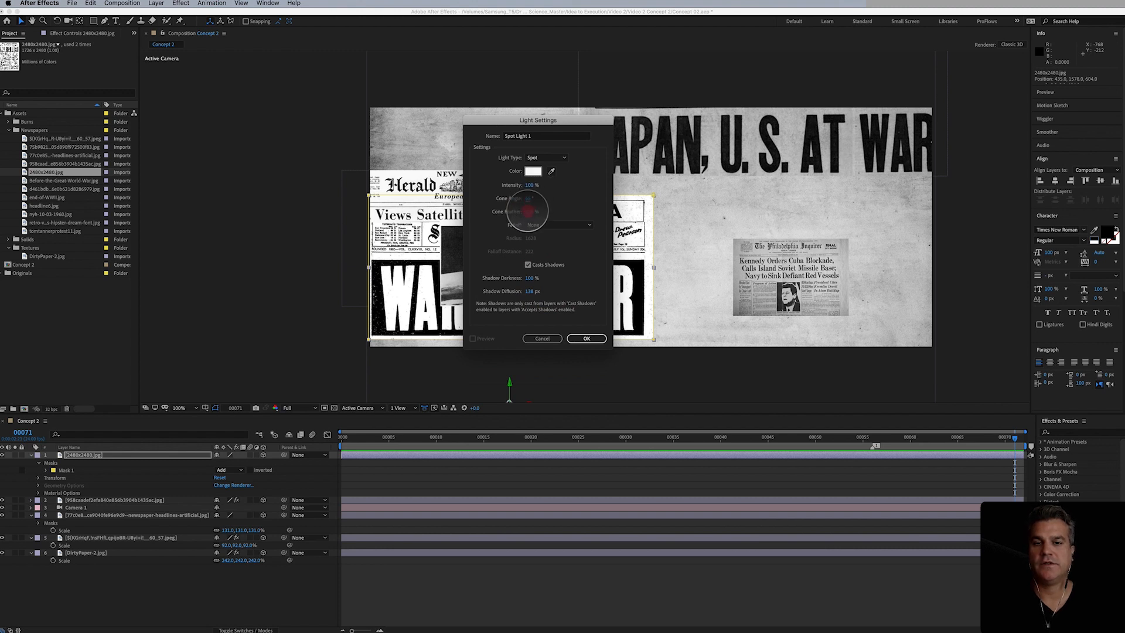
pyautogui.moveTo(528, 215); pyautogui.dragTo(528, 214)
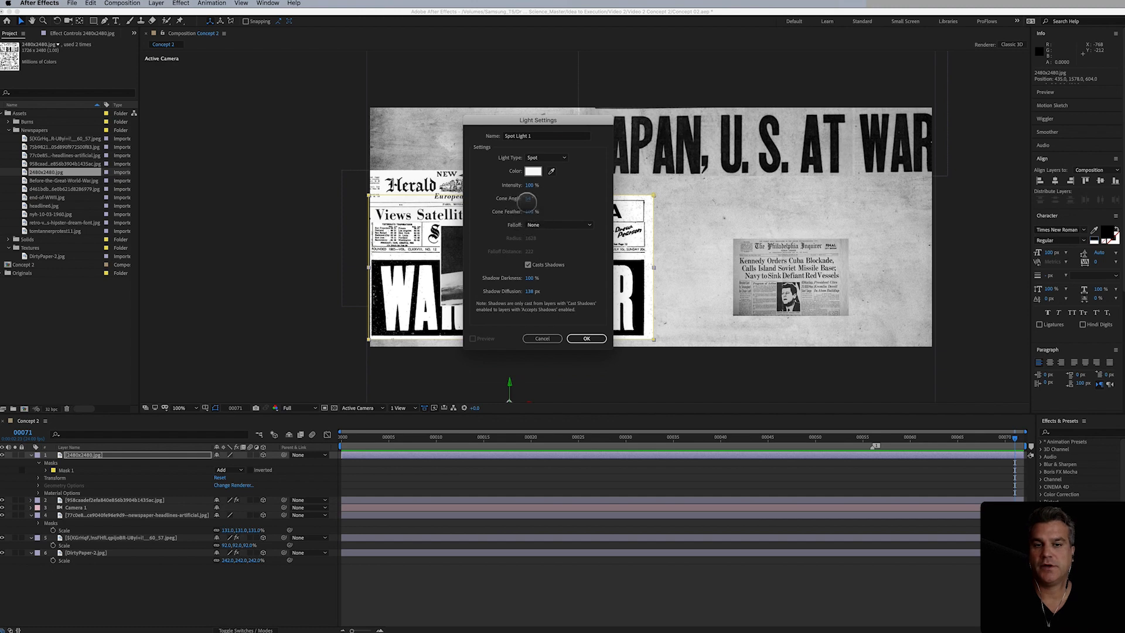
pyautogui.click(590, 338)
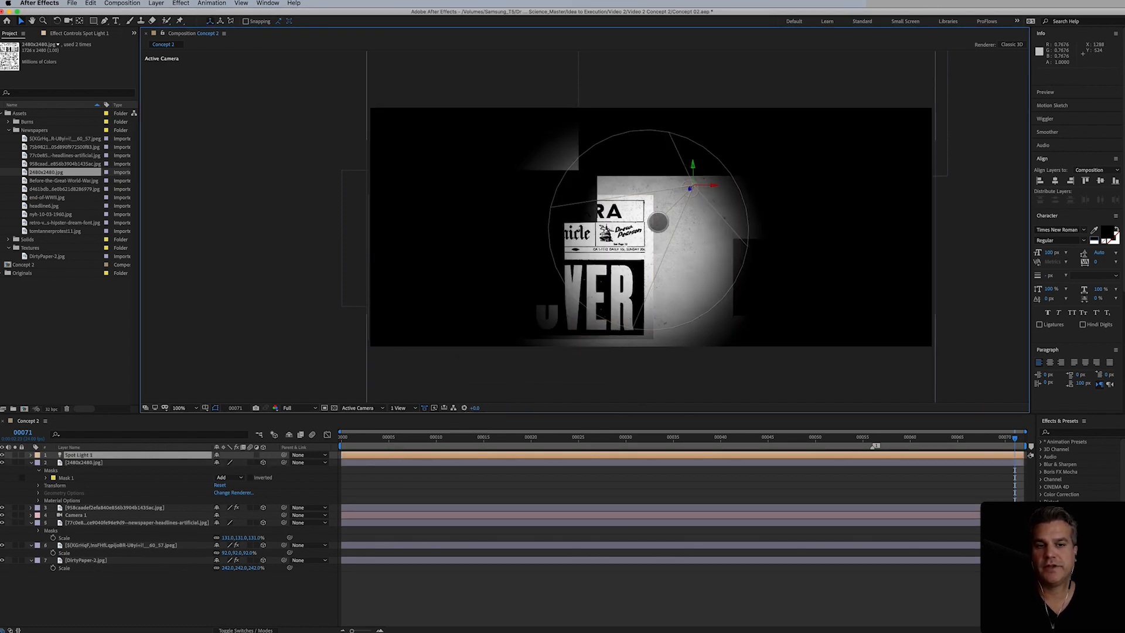
pyautogui.click(399, 407)
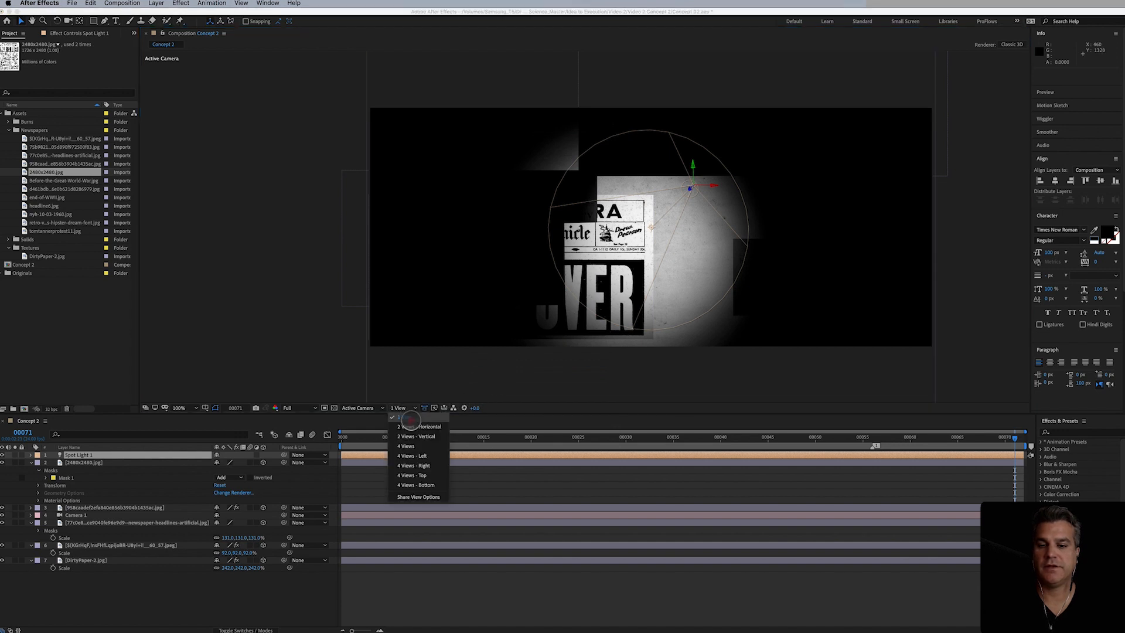
pyautogui.click(413, 418)
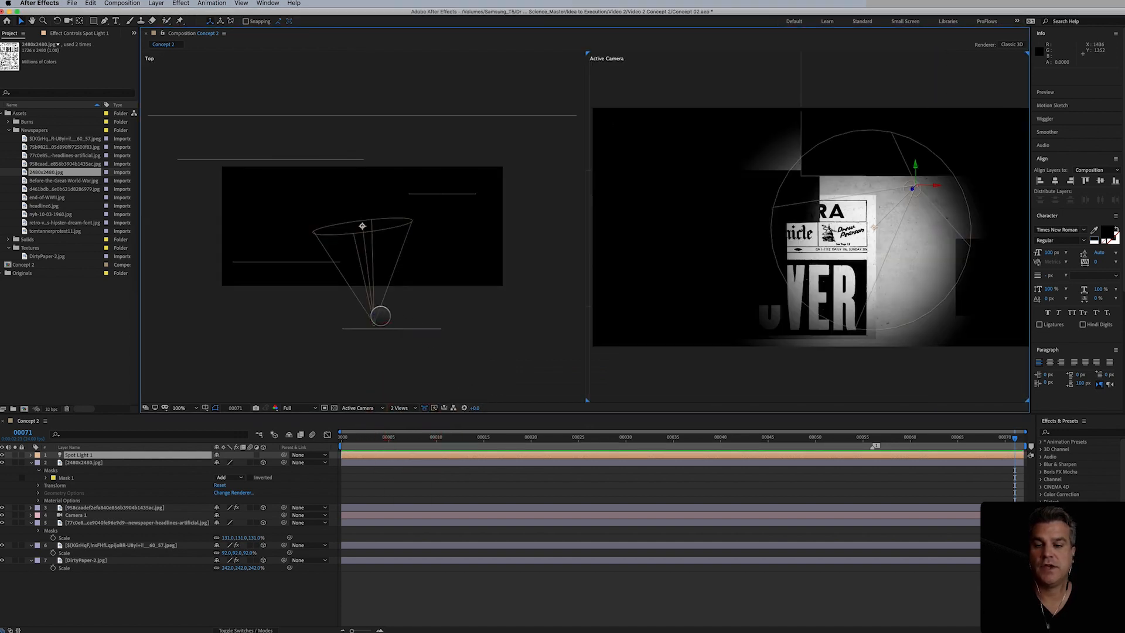
# Step: Drag Spot Light 1 back and left in the Top view, then return to 1 View
pyautogui.scroll(-1, 381, 316)
pyautogui.moveTo(362, 226); pyautogui.dragTo(371, 301)
pyautogui.moveTo(380, 347); pyautogui.dragTo(378, 351)
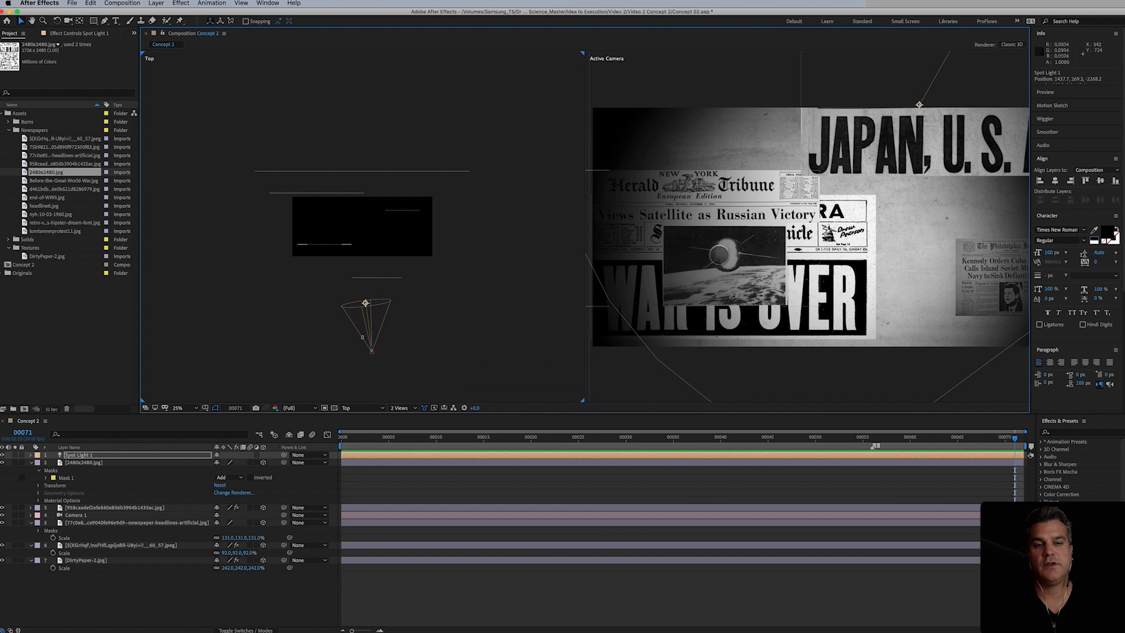
pyautogui.click(405, 407)
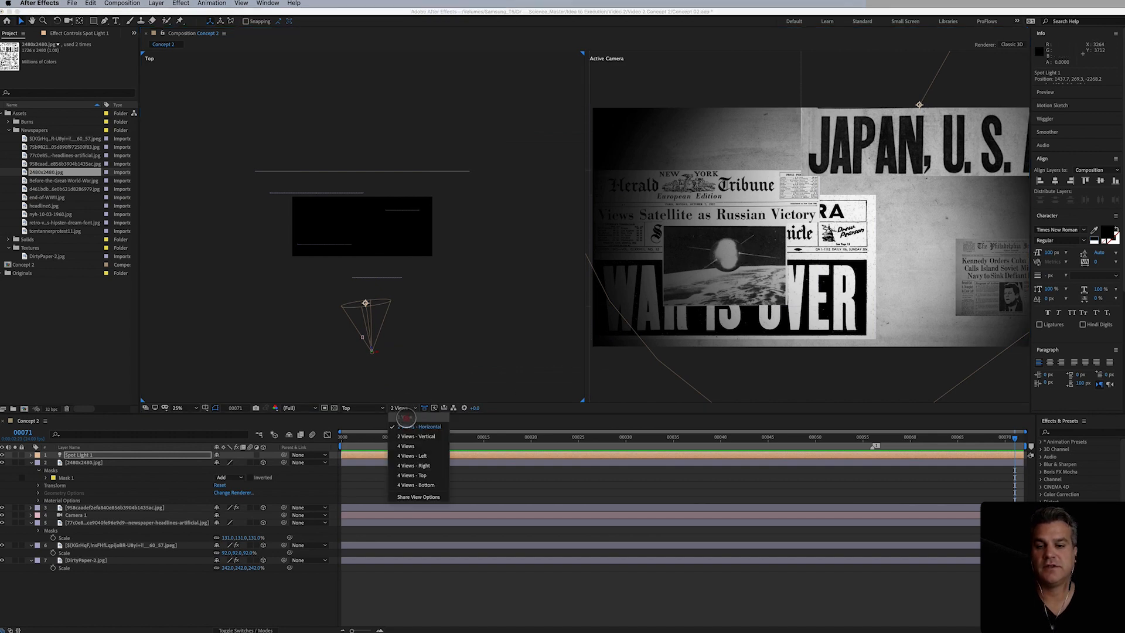
pyautogui.click(404, 433)
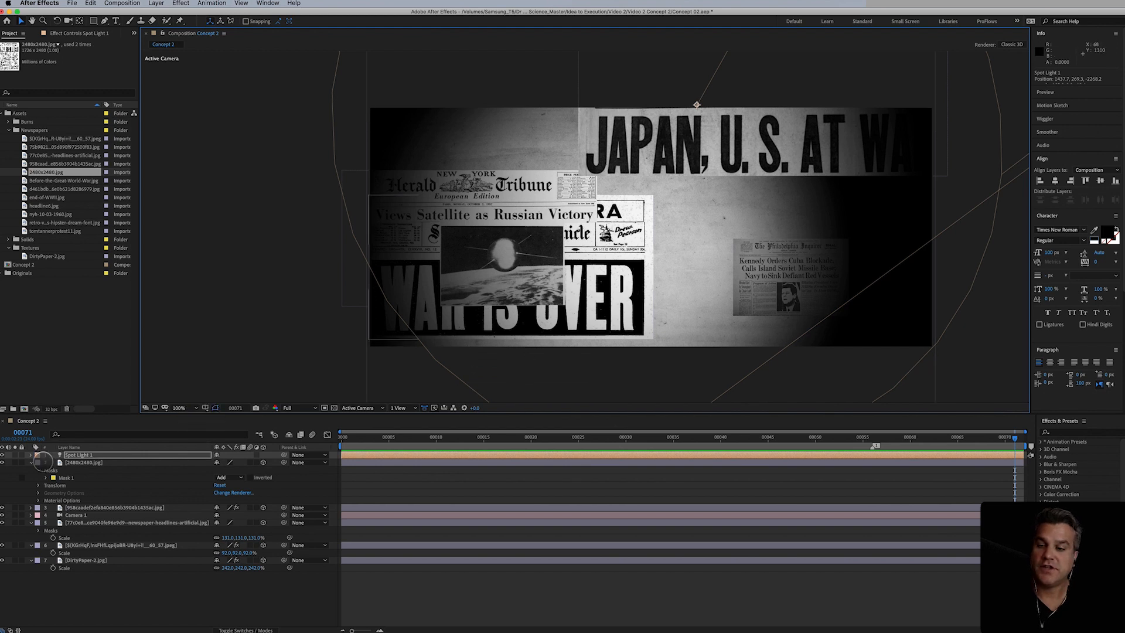
# Step: Move Camera 1 up the stack, select the four clipping layers, and lock the dirty paper background
pyautogui.click(31, 463)
pyautogui.click(73, 463)
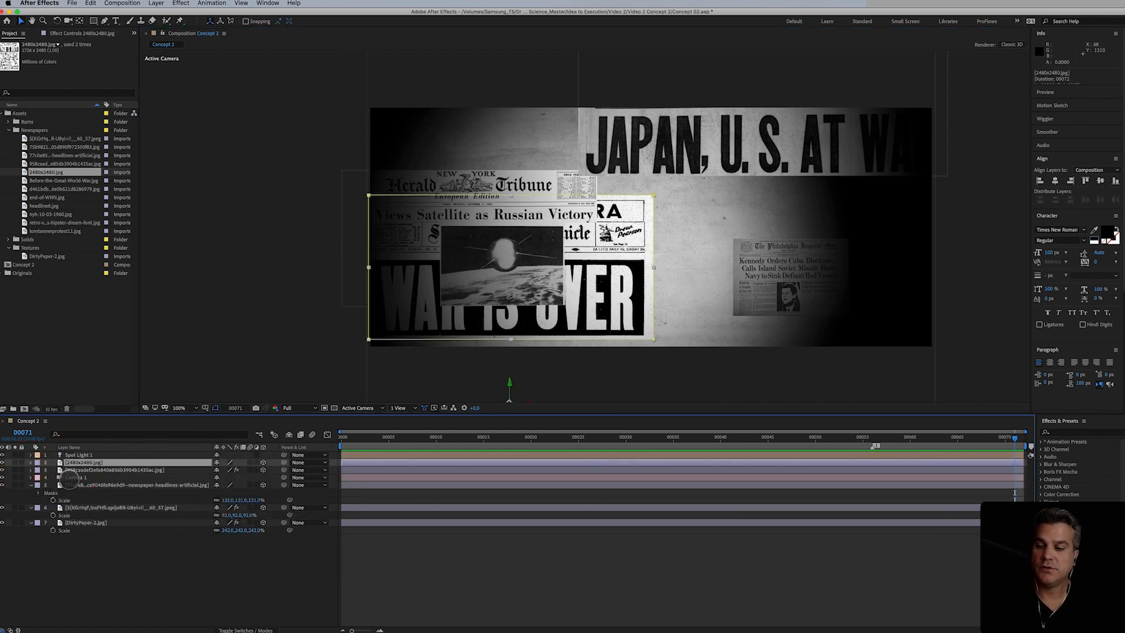
pyautogui.moveTo(69, 478); pyautogui.dragTo(76, 458)
pyautogui.click(74, 469)
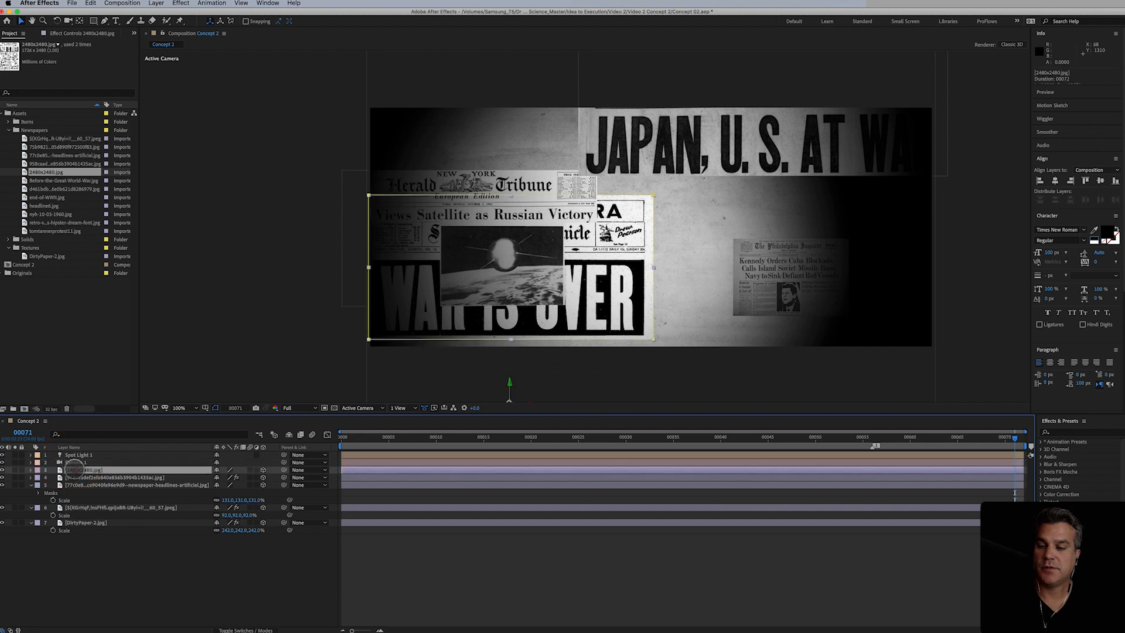
pyautogui.keyDown('shift'); pyautogui.click(86, 508); pyautogui.keyUp('shift')
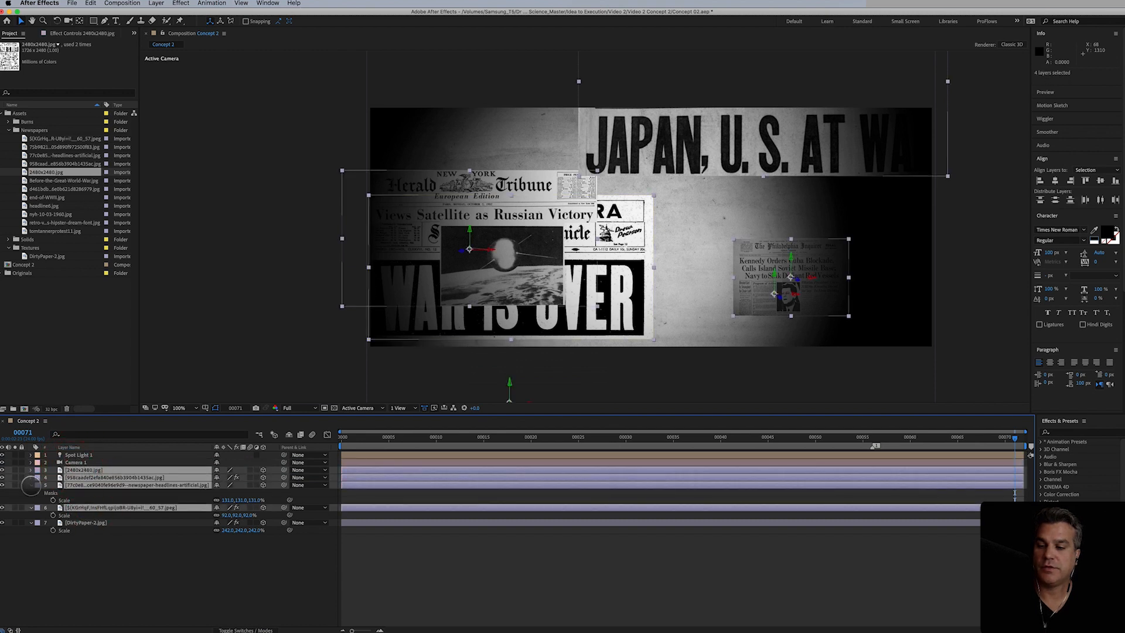
pyautogui.click(31, 486)
pyautogui.click(21, 500)
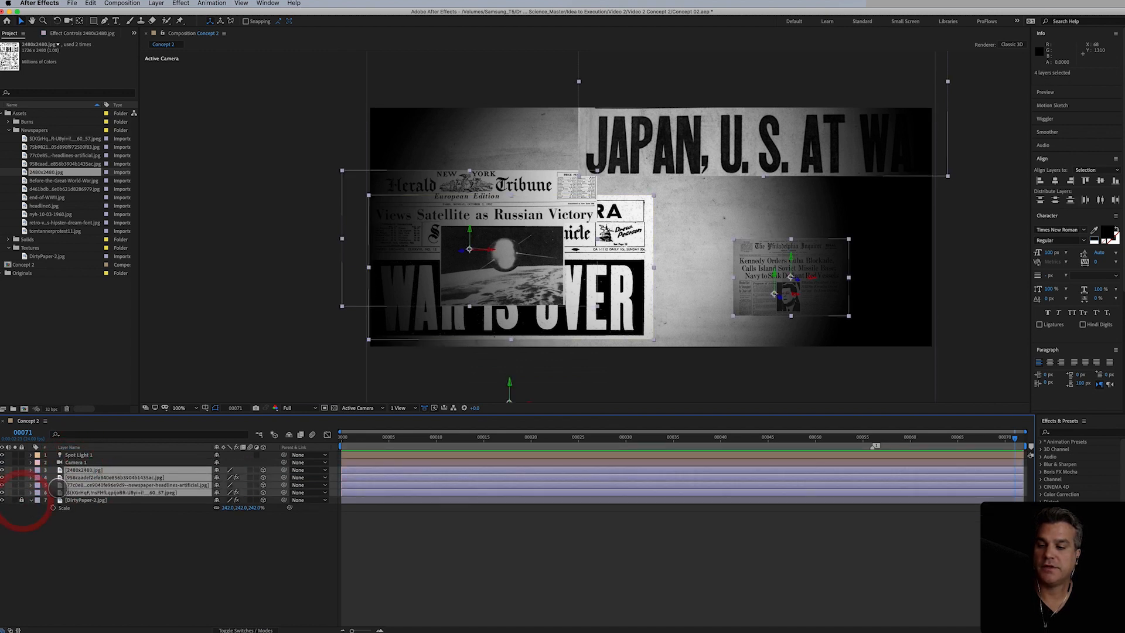
# Step: Turn Casts Shadows on for the selected clippings, deselect them, and pick the Before-the-Great-World-War image
pyautogui.press('a')
pyautogui.press('a')
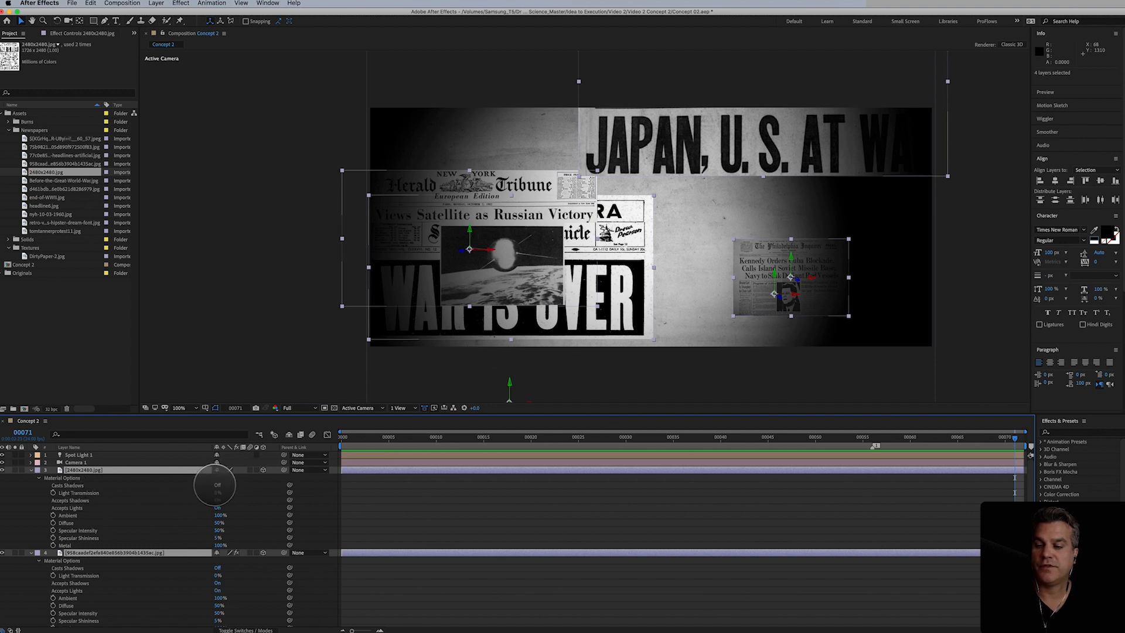
pyautogui.click(217, 485)
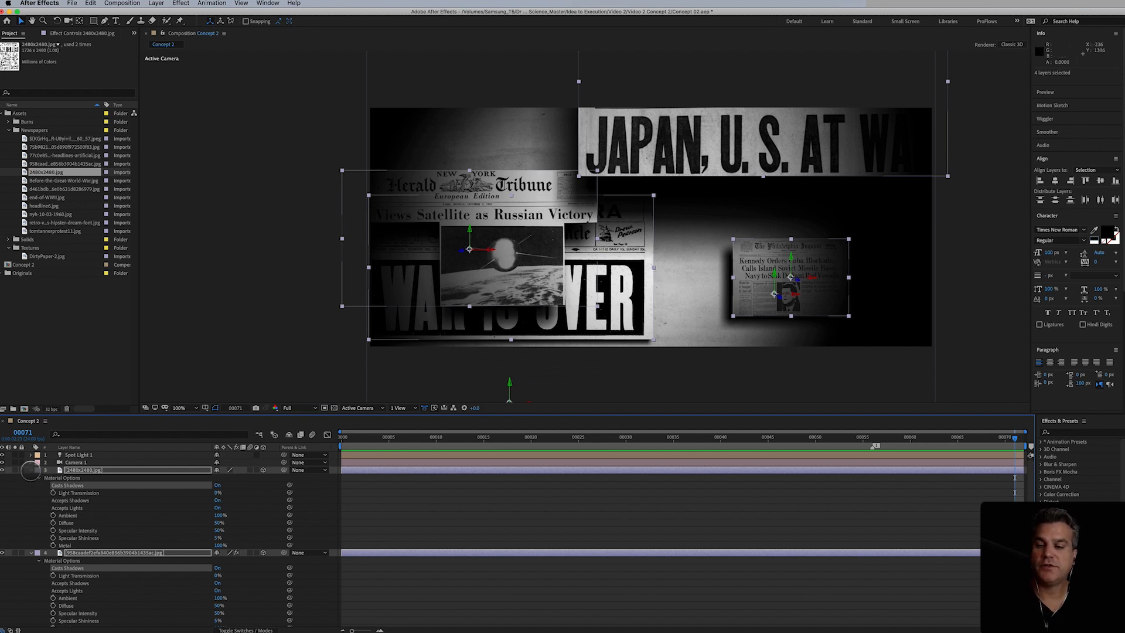
pyautogui.click(31, 470)
pyautogui.click(134, 531)
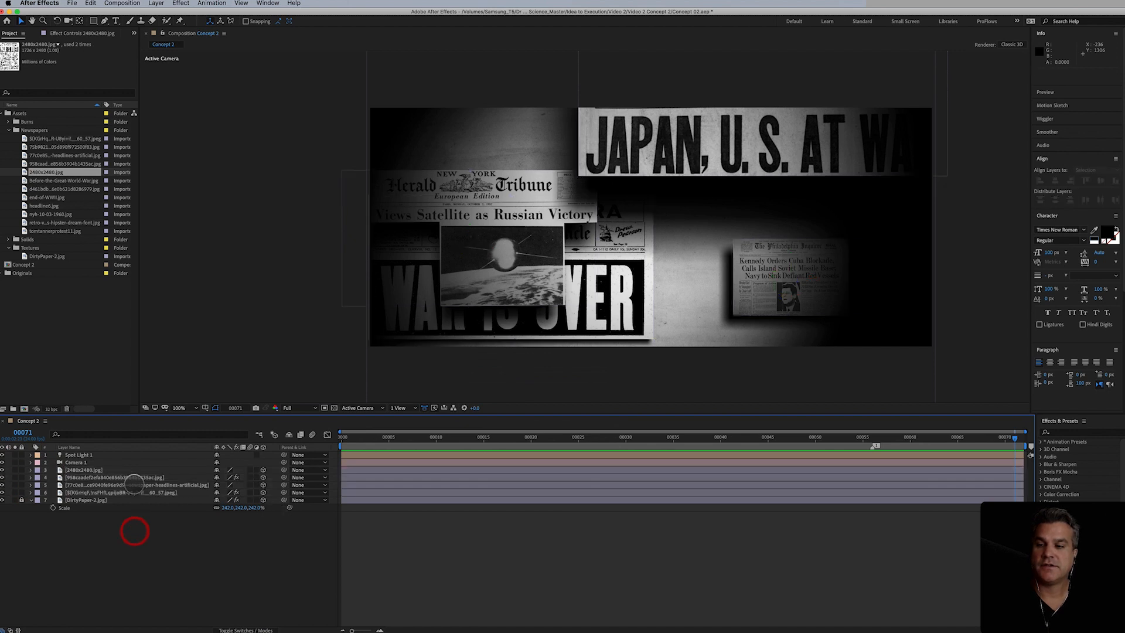
pyautogui.click(52, 181)
# Step: Add Before-the-Great-World-War.jpg to the comp with a Black & White effect, as a 3D layer
pyautogui.moveTo(55, 181); pyautogui.dragTo(586, 298)
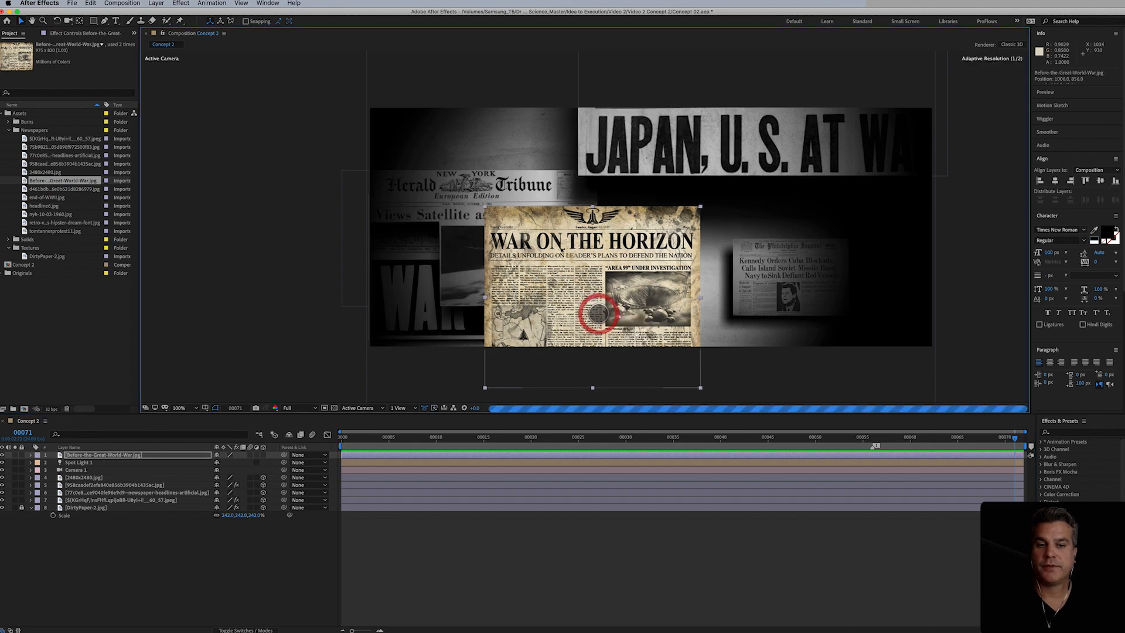
pyautogui.click(179, 3)
pyautogui.click(184, 25)
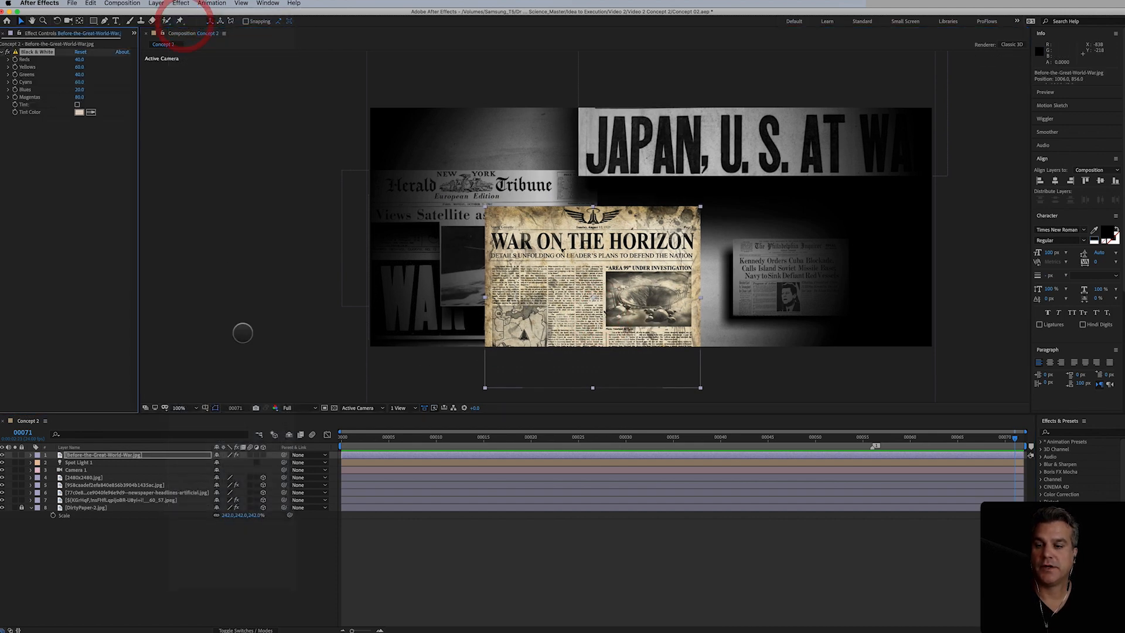
pyautogui.click(263, 454)
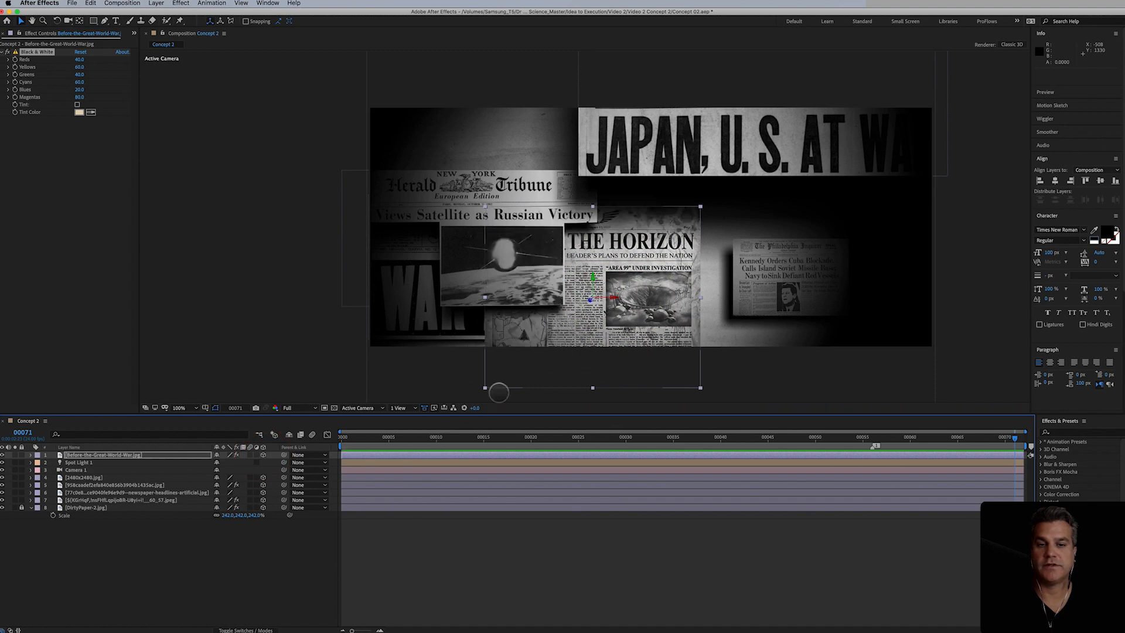
# Step: Push the War on the Horizon clipping back and arrange it with WAR IS OVER across the lower middle
pyautogui.moveTo(589, 300); pyautogui.dragTo(552, 495)
pyautogui.moveTo(637, 346); pyautogui.dragTo(606, 317)
pyautogui.moveTo(485, 177); pyautogui.dragTo(476, 93)
pyautogui.moveTo(426, 250); pyautogui.dragTo(410, 194)
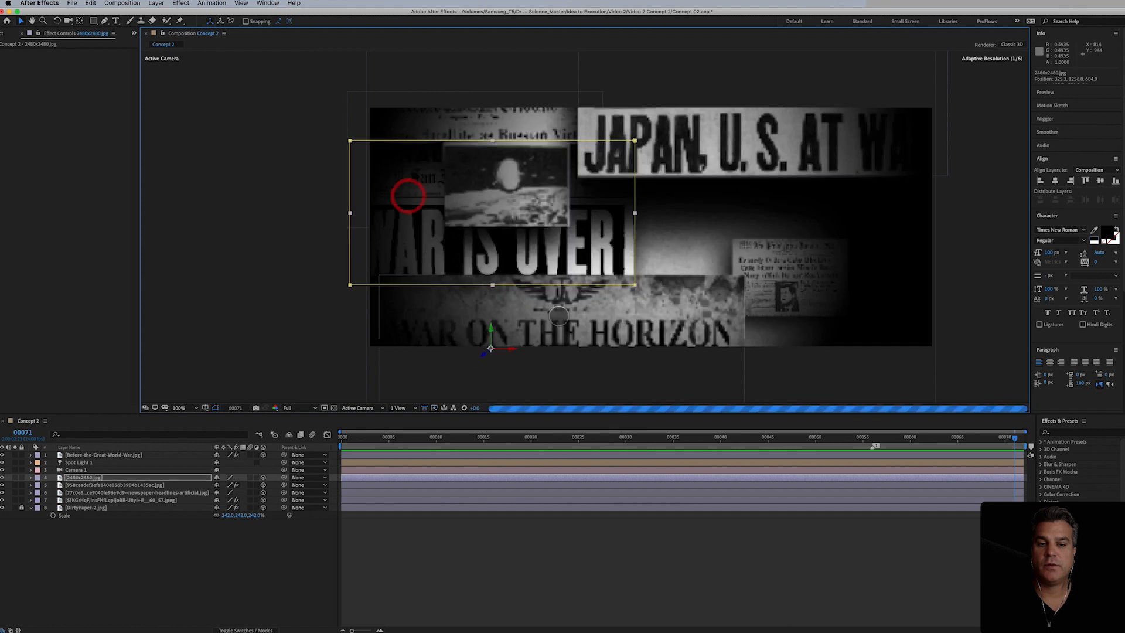
pyautogui.click(586, 327)
pyautogui.moveTo(580, 335); pyautogui.dragTo(587, 293)
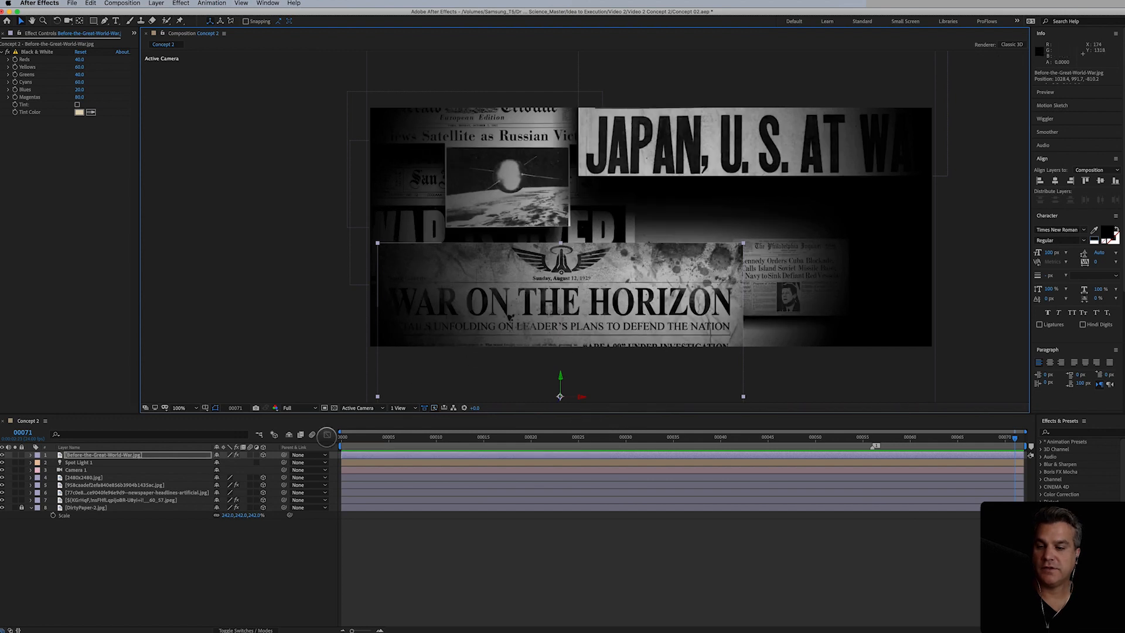
# Step: Turn Casts Shadows on in the War on the Horizon clipping's Material Options
pyautogui.press('a')
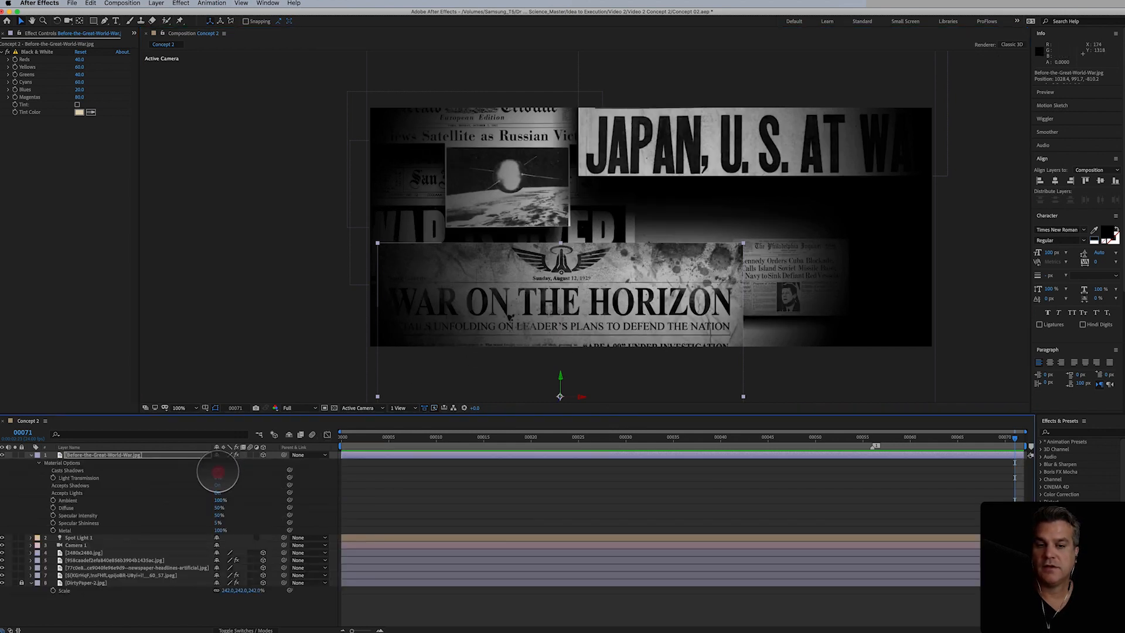
pyautogui.click(218, 470)
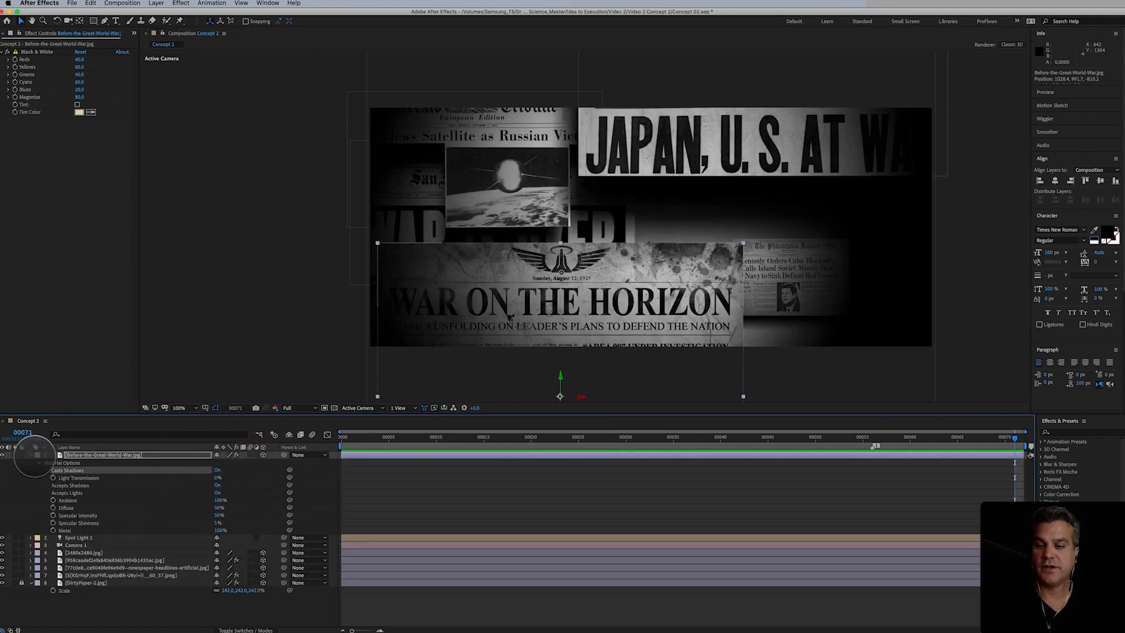
pyautogui.click(31, 455)
# Step: Scale the War on the Horizon clipping to 65% and tuck it beneath WAR IS OVER
pyautogui.click(596, 310)
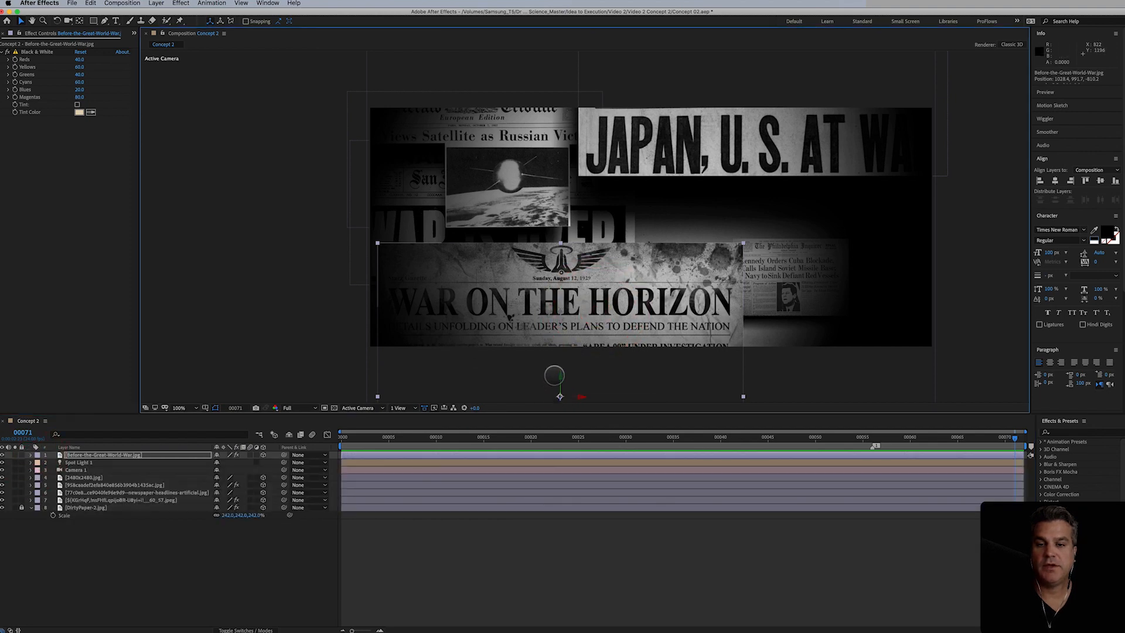
pyautogui.moveTo(555, 395); pyautogui.dragTo(513, 422)
pyautogui.press('s')
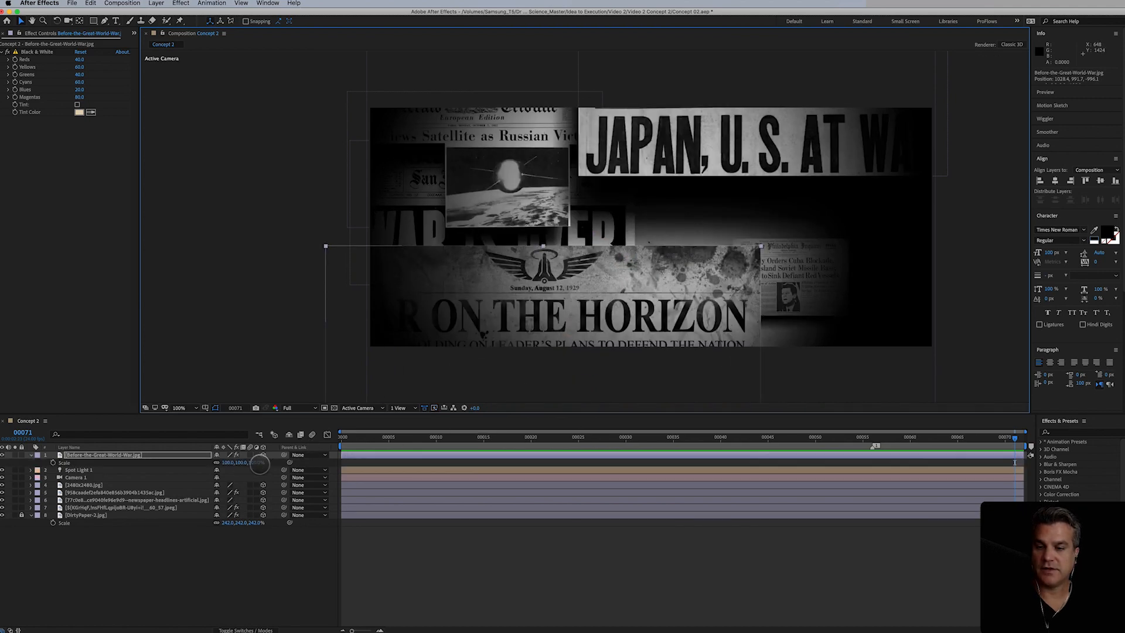
pyautogui.moveTo(251, 463); pyautogui.dragTo(249, 474)
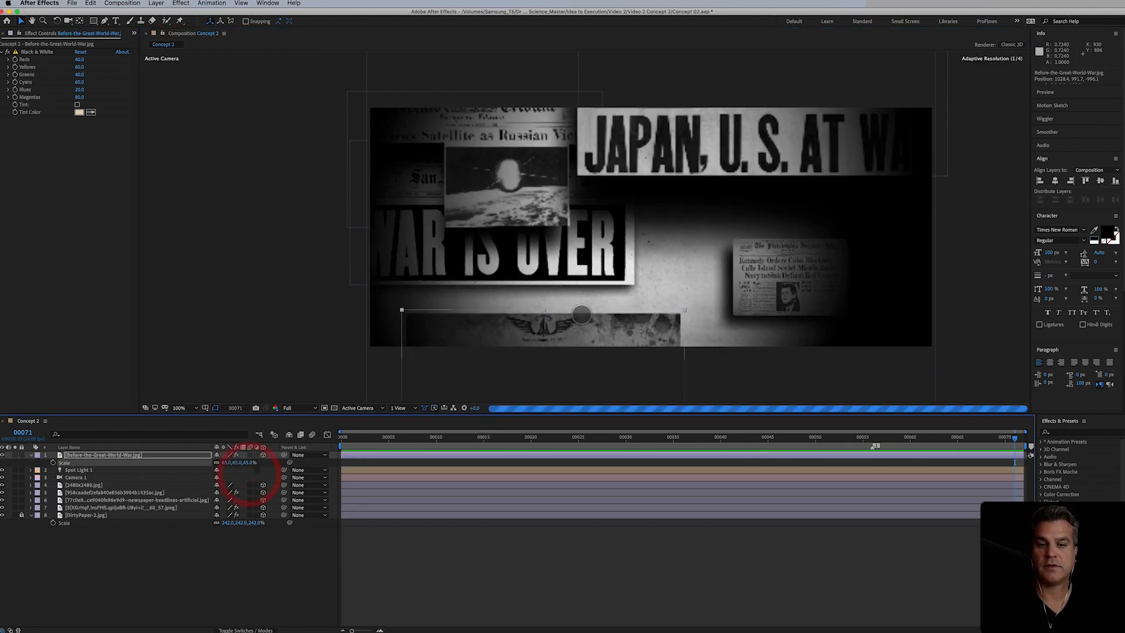
pyautogui.moveTo(586, 331); pyautogui.dragTo(526, 294)
# Step: Drag the Herald Tribune clipping's mask corners to reveal more of its masthead and satellite photo
pyautogui.click(736, 302)
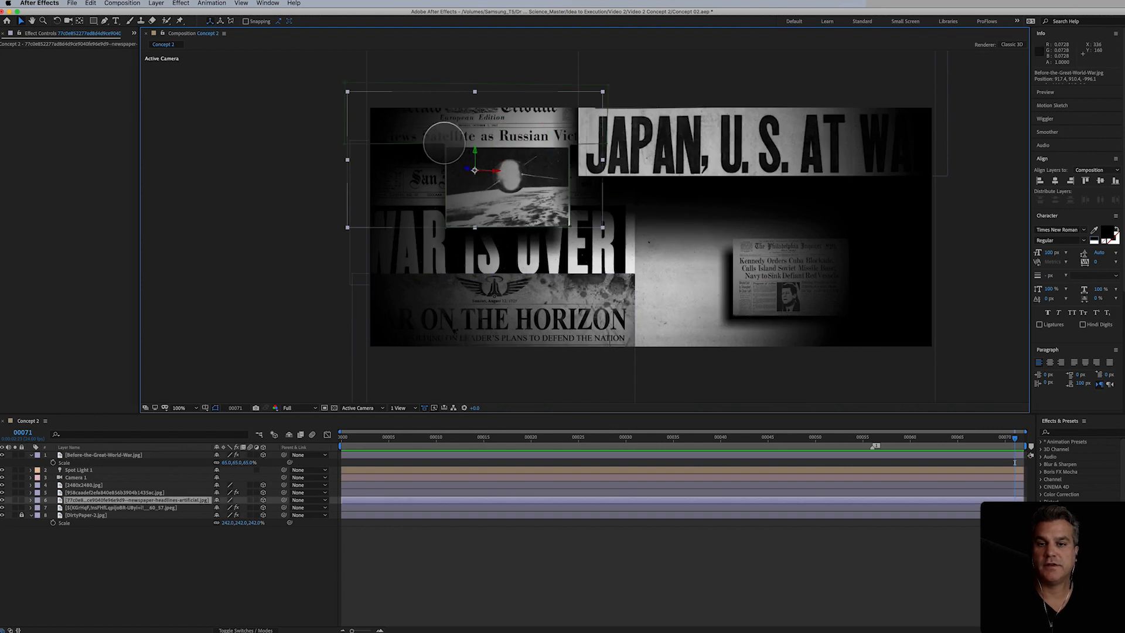
pyautogui.moveTo(444, 143); pyautogui.dragTo(343, 227)
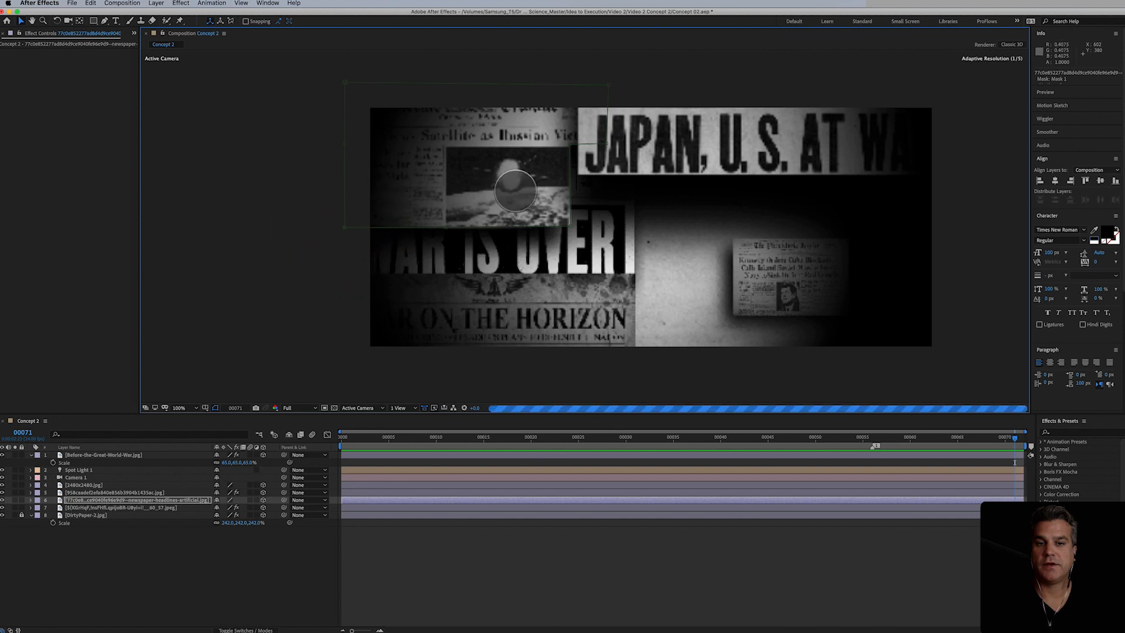
pyautogui.moveTo(570, 142); pyautogui.dragTo(608, 228)
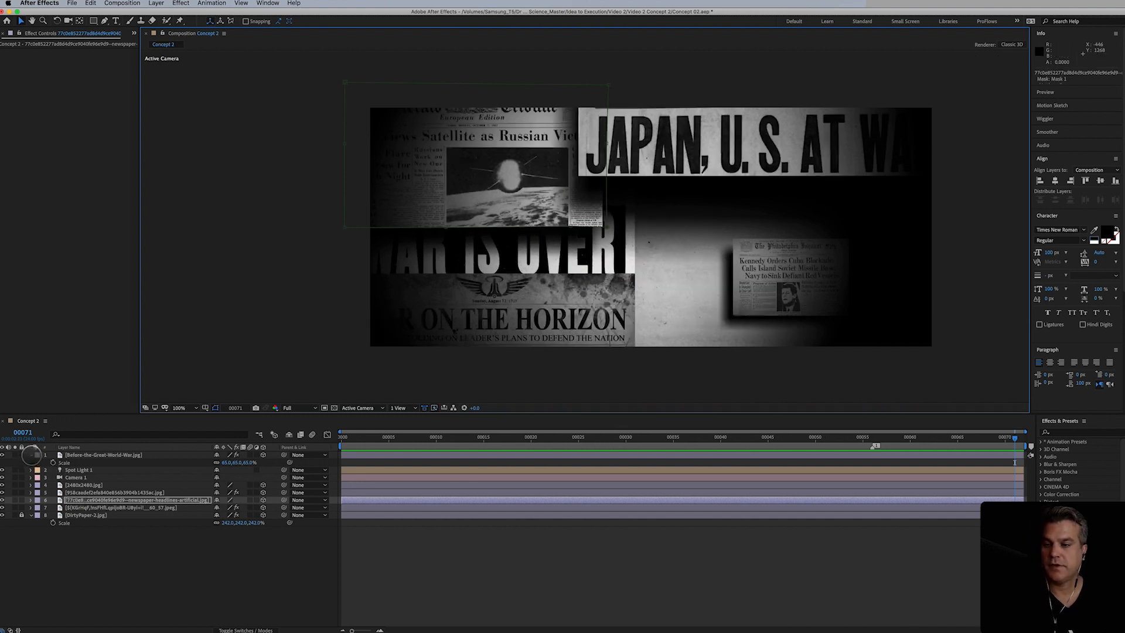
pyautogui.click(31, 455)
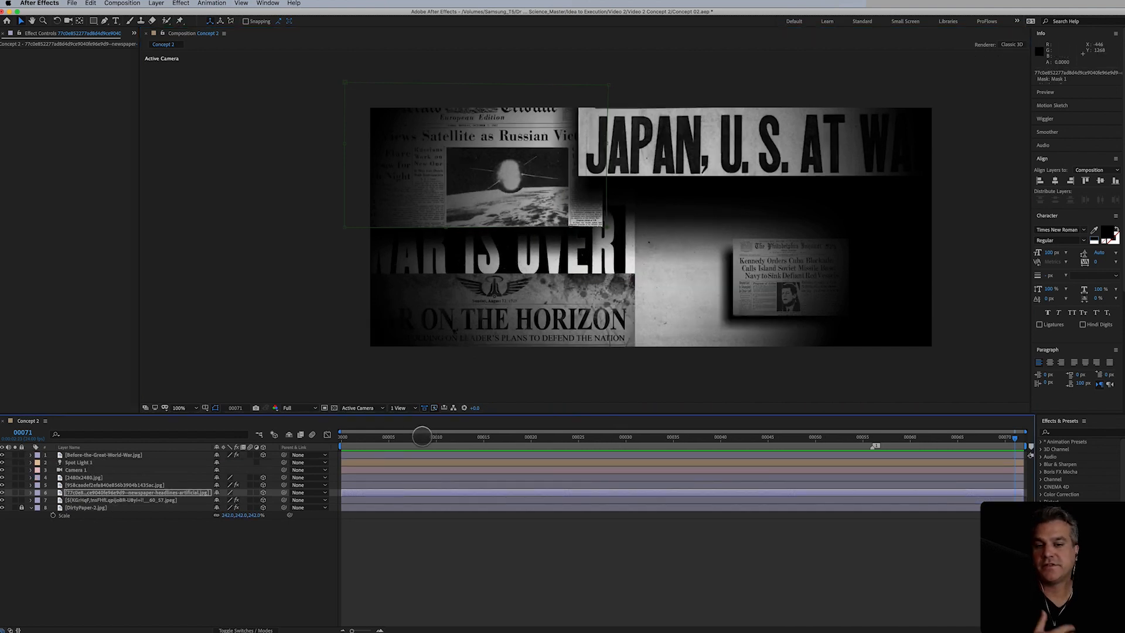
pyautogui.moveTo(593, 340); pyautogui.dragTo(548, 340)
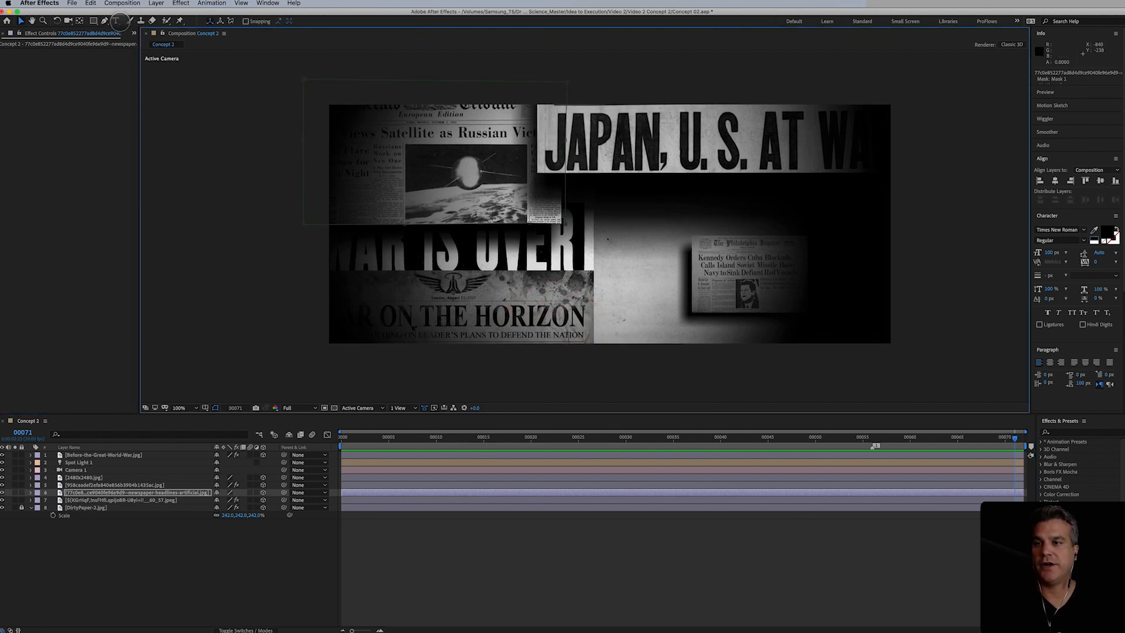
pyautogui.click(116, 20)
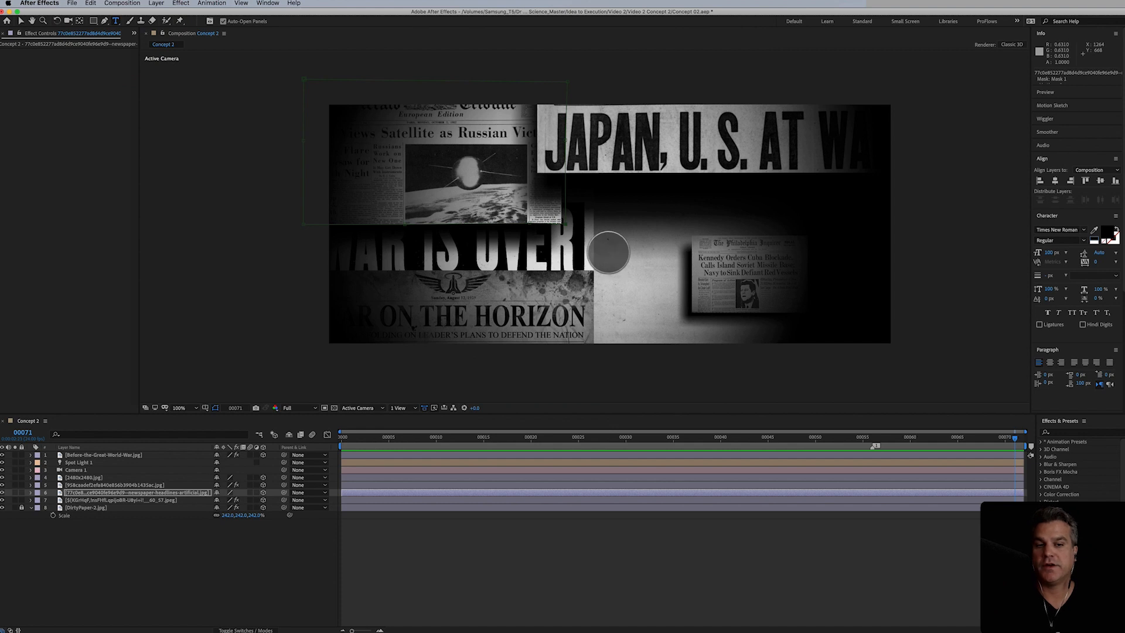
# Step: Type 'THE COLD WAR' as a text layer and stack it above the 2480x2480.jpg layer
pyautogui.click(609, 252)
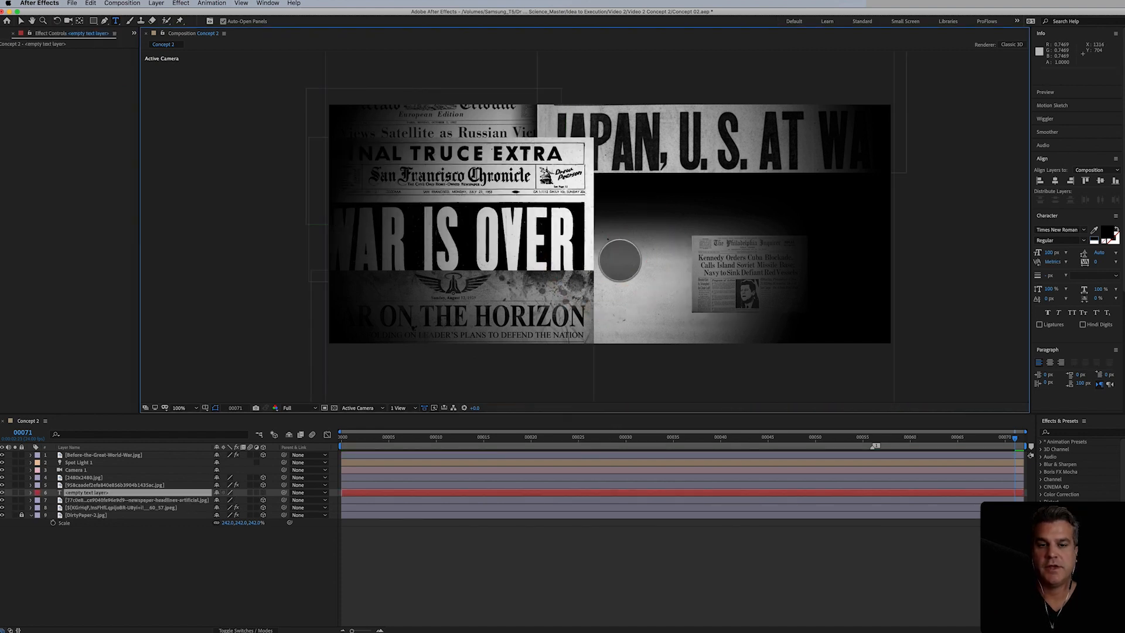
pyautogui.write('THE COLD W')
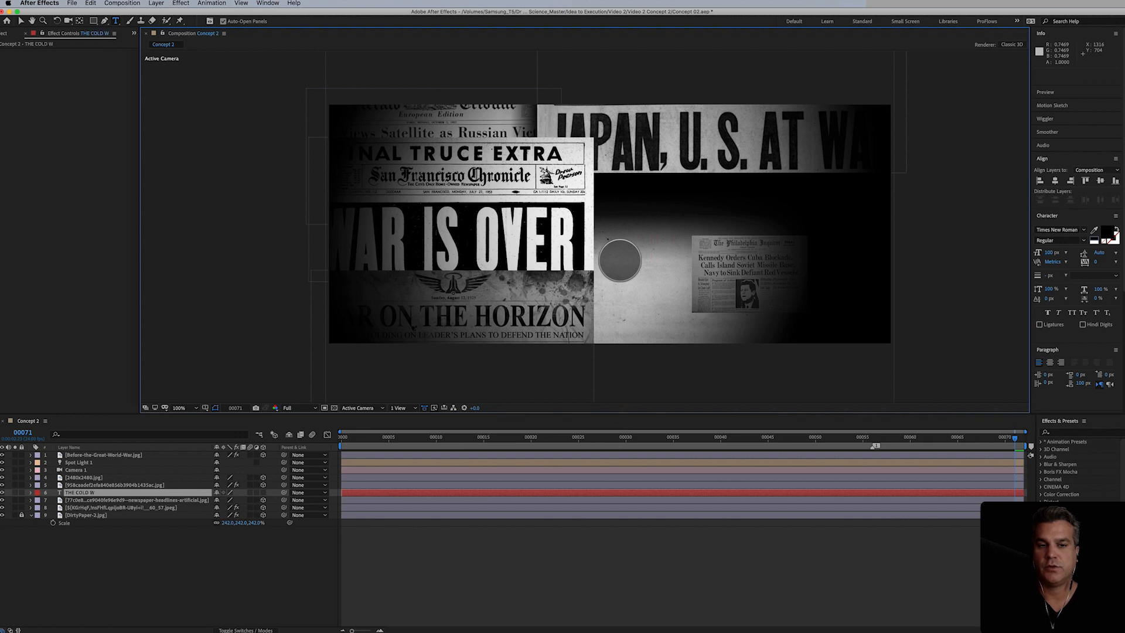
pyautogui.write('AR')
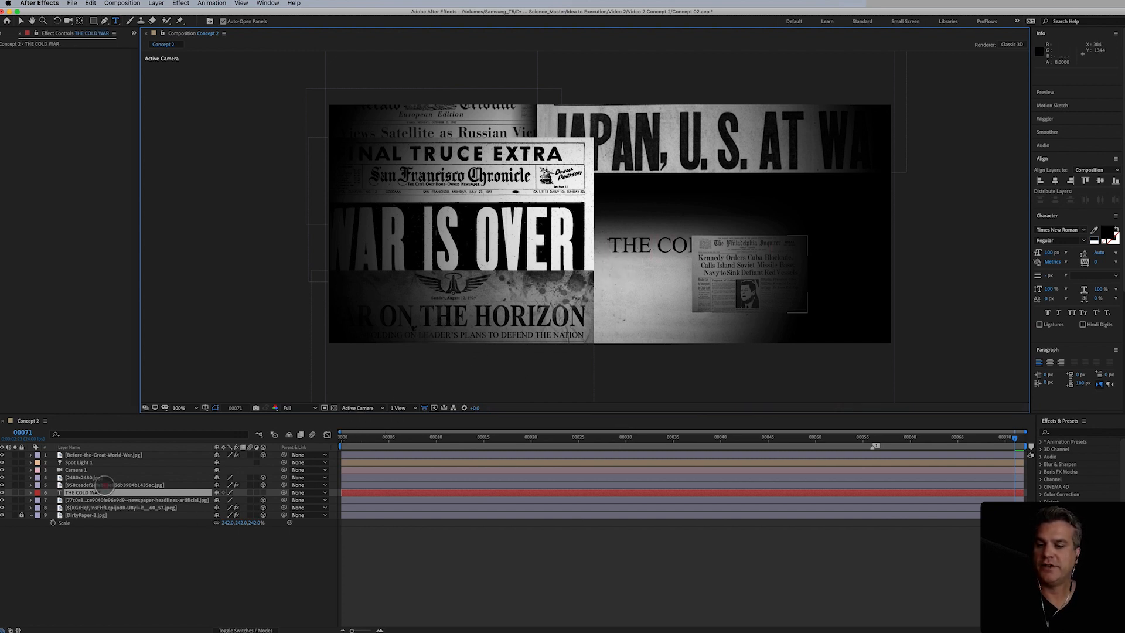
pyautogui.click(108, 485)
pyautogui.click(93, 492)
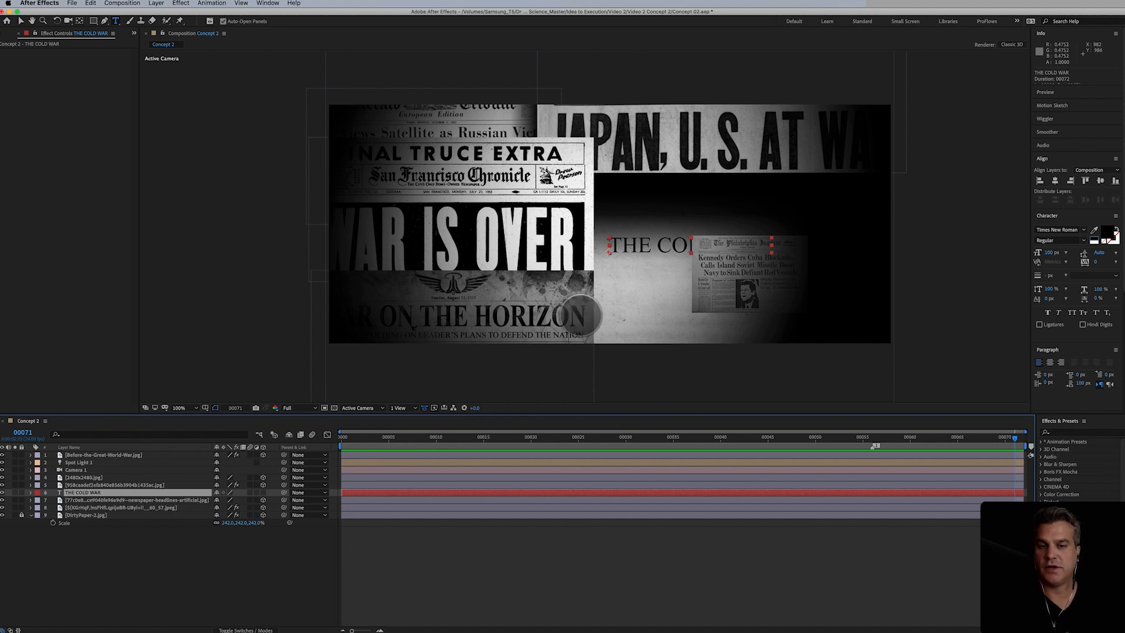
pyautogui.press('Delete')
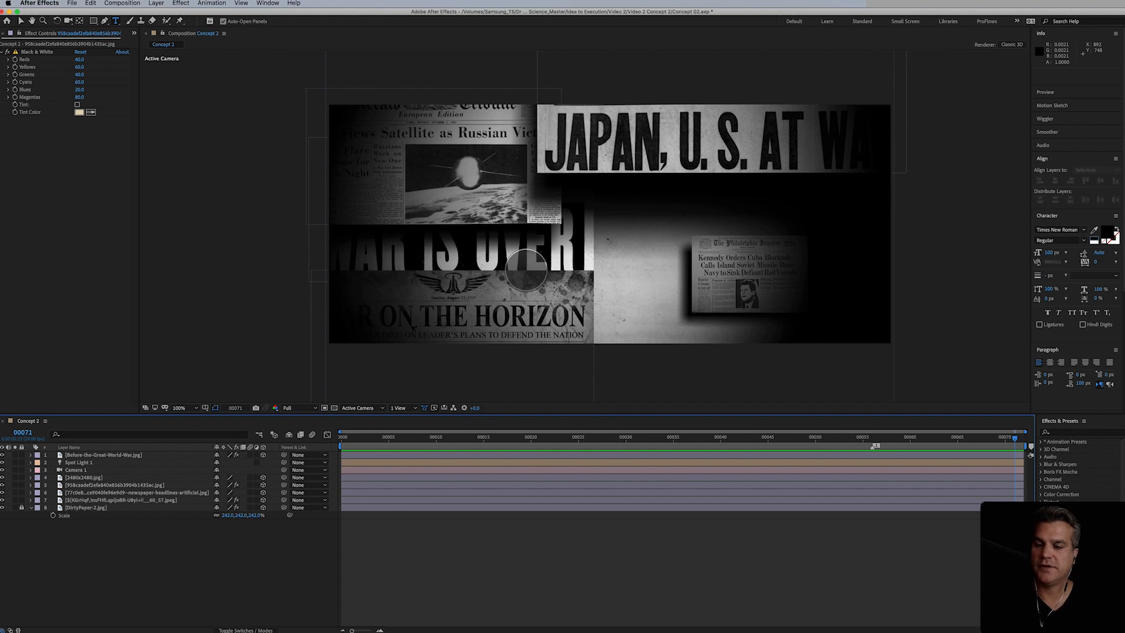
pyautogui.press('super+z')
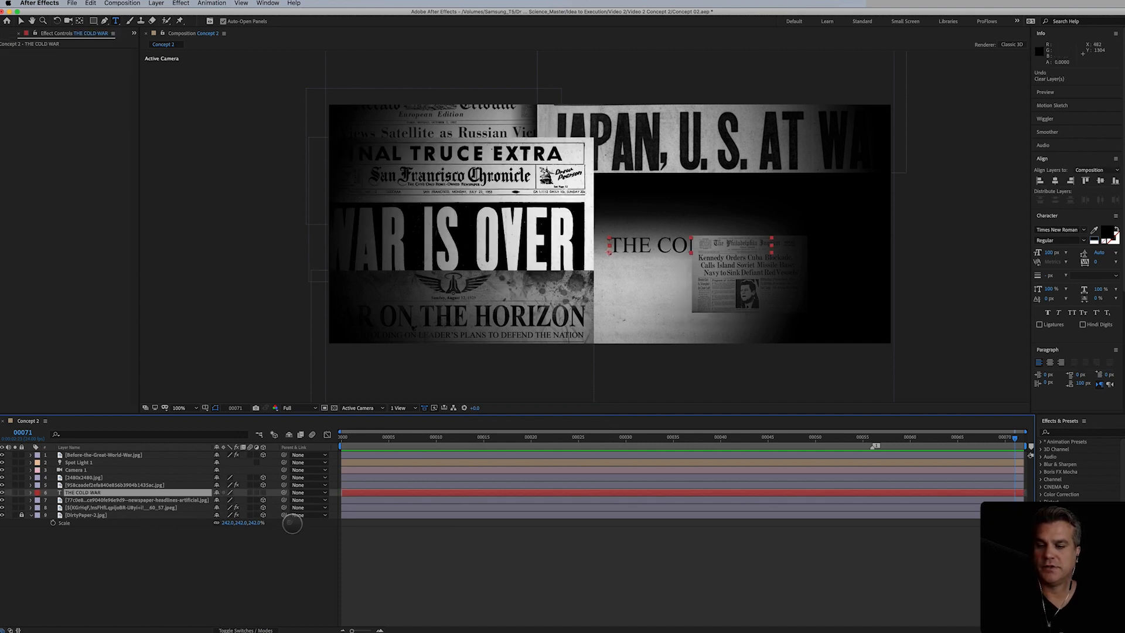
pyautogui.moveTo(103, 493); pyautogui.dragTo(103, 476)
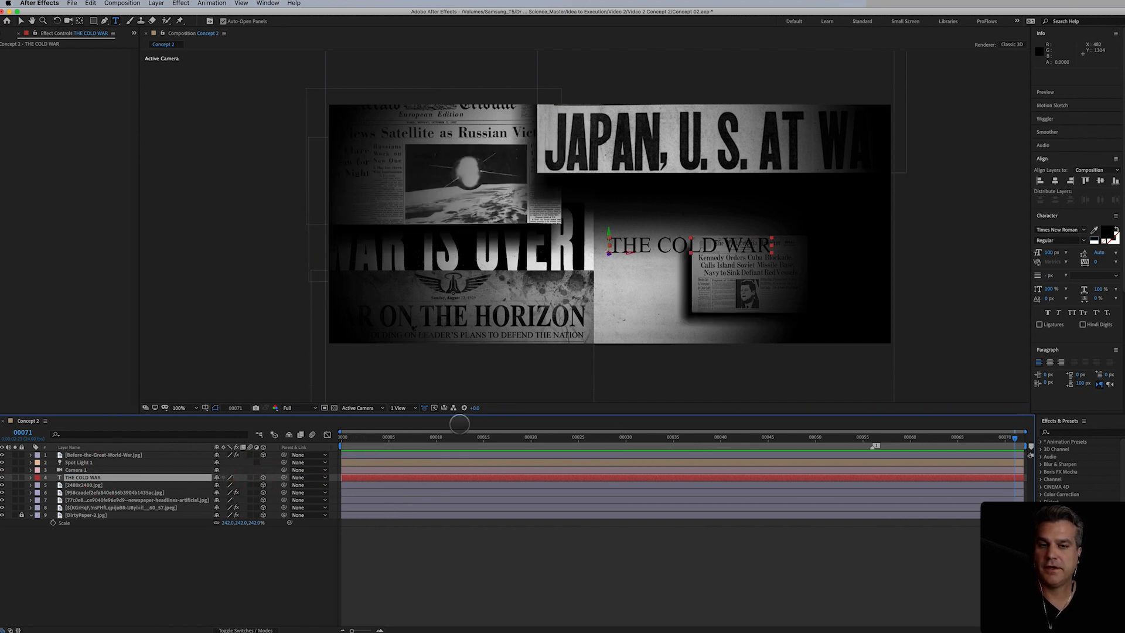
pyautogui.press('v')
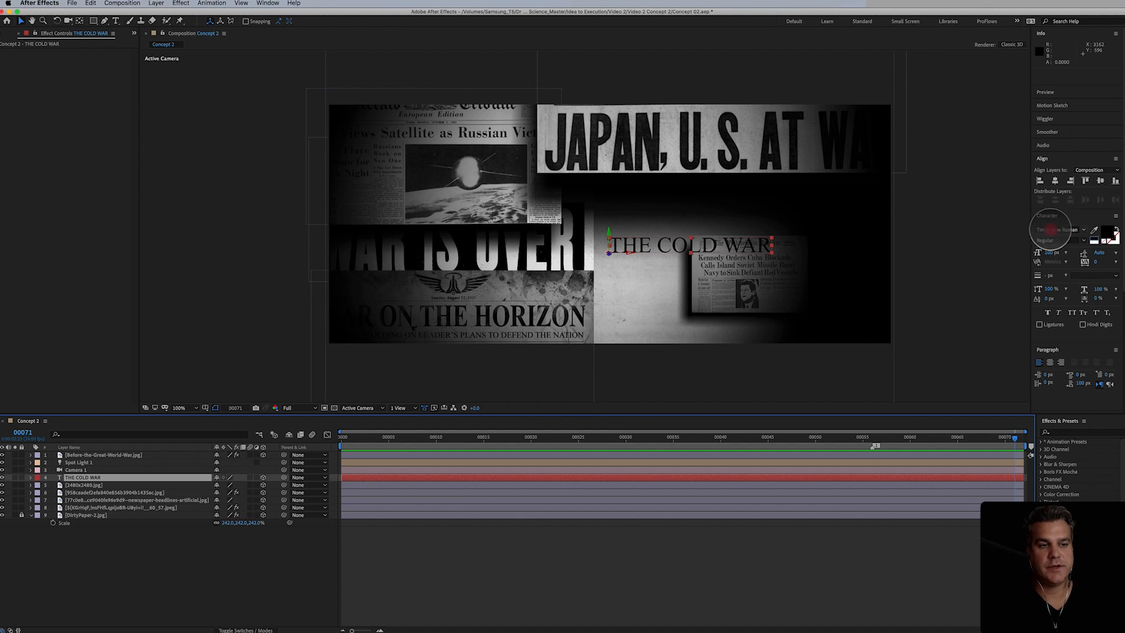
# Step: Set THE COLD WAR font to Abolition, widen its tracking to 74, and nudge its position
pyautogui.click(1050, 230)
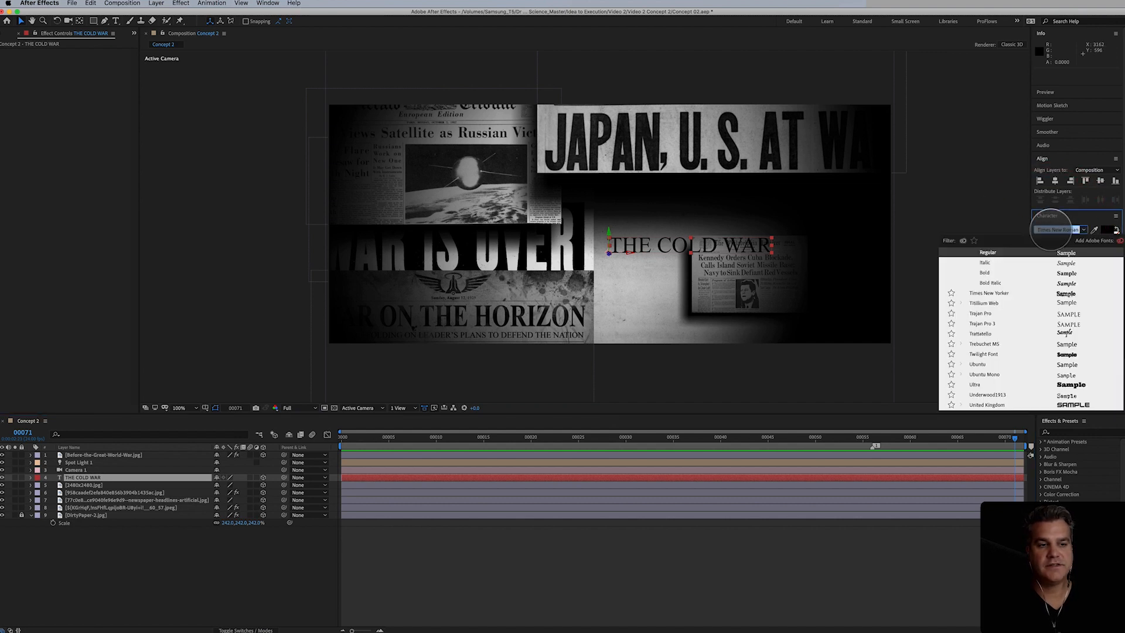
pyautogui.write('ab')
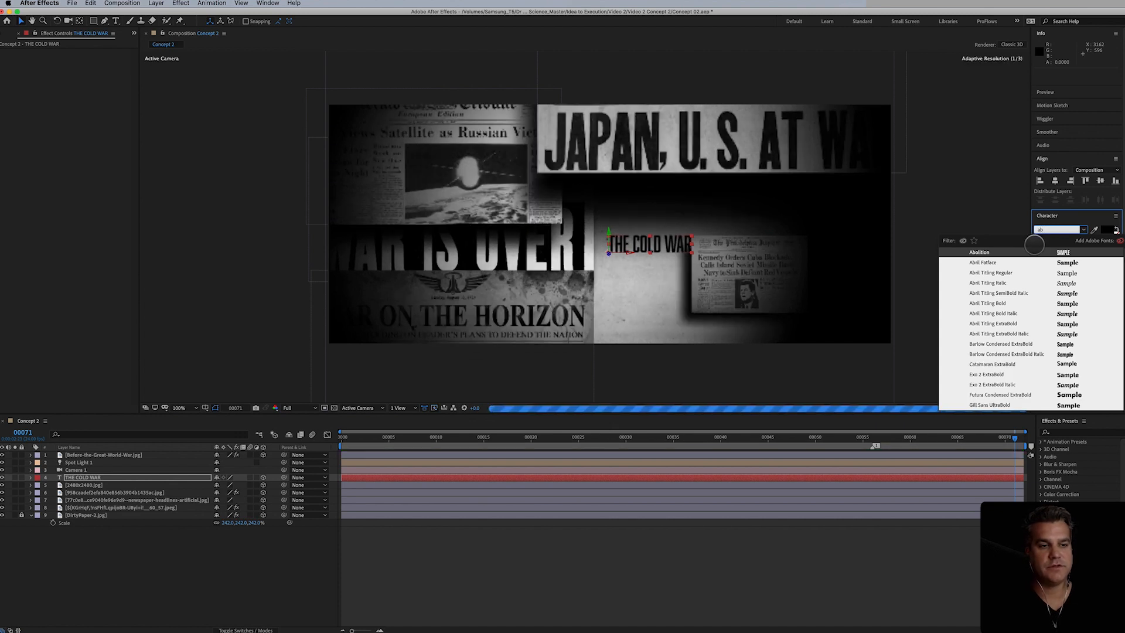
pyautogui.click(1012, 252)
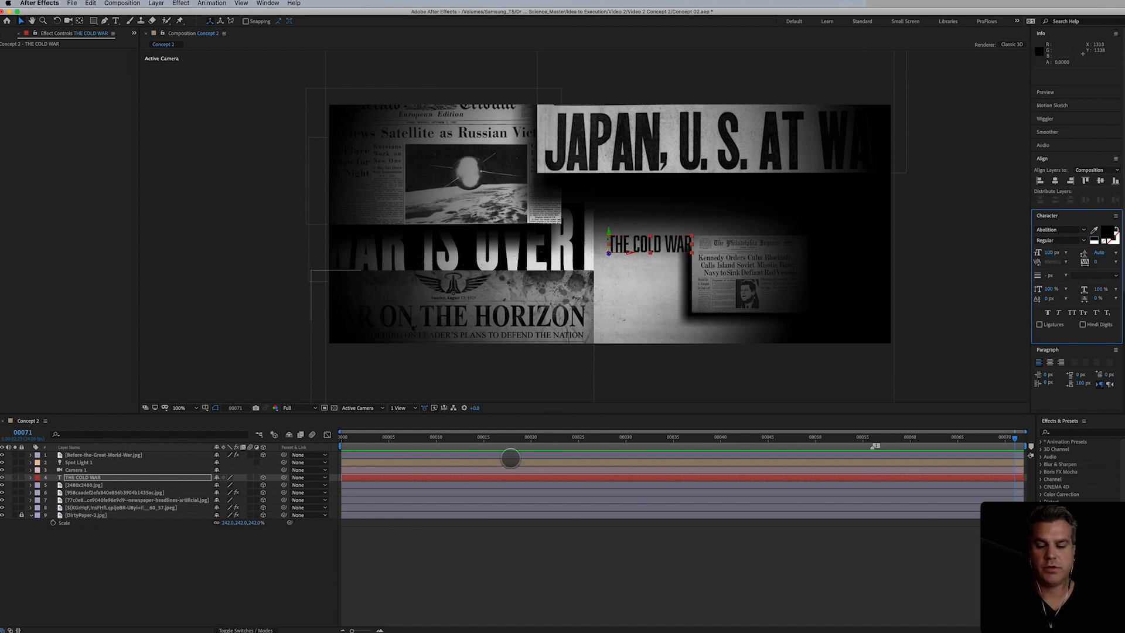
pyautogui.press('p')
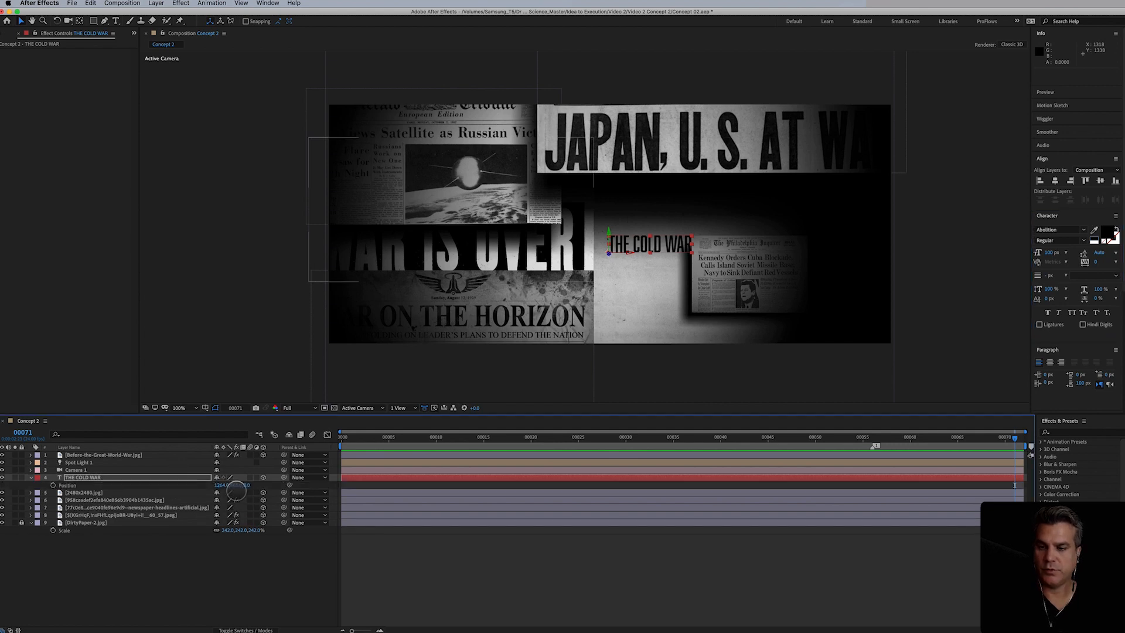
pyautogui.moveTo(249, 485); pyautogui.dragTo(26, 557)
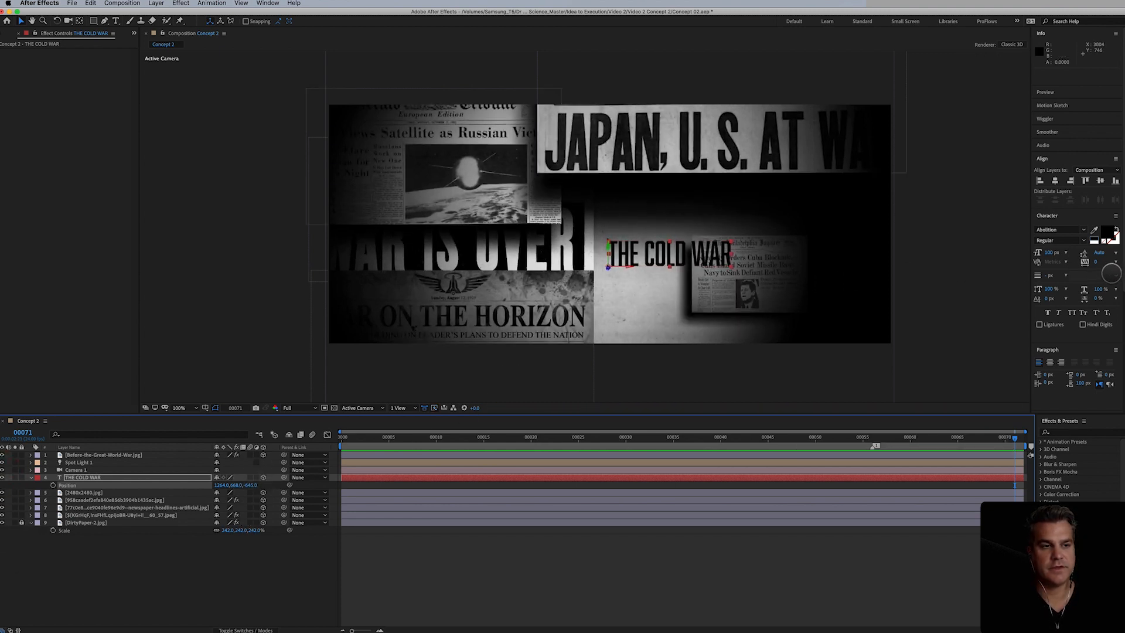
pyautogui.moveTo(1097, 263); pyautogui.dragTo(1121, 263)
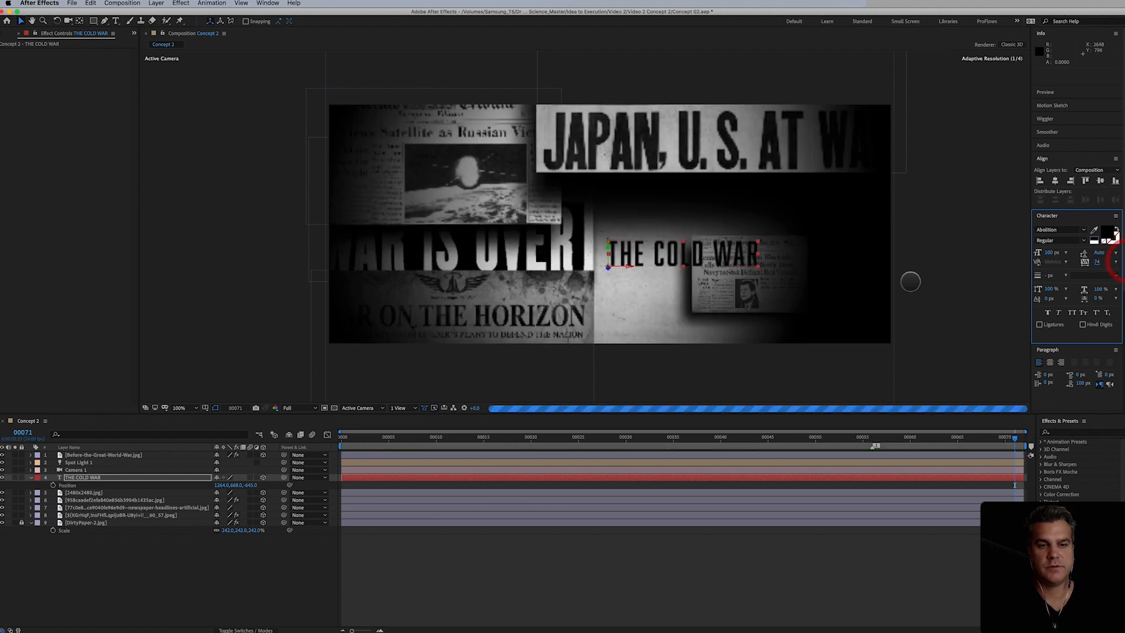
pyautogui.moveTo(690, 262); pyautogui.dragTo(698, 258)
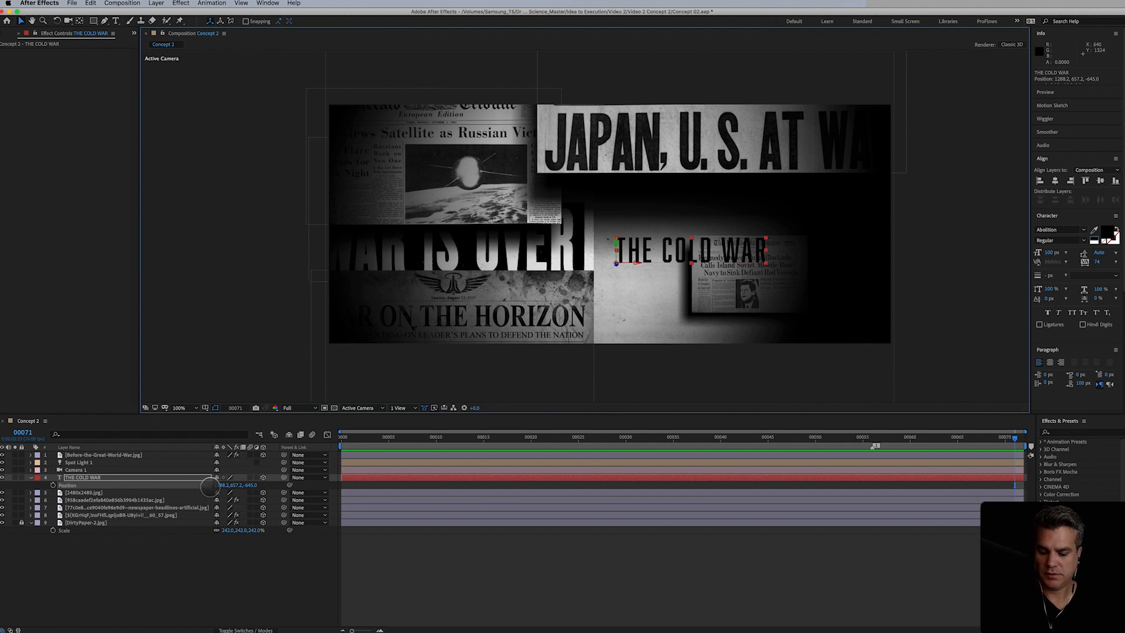
# Step: Scale THE COLD WAR to about 139%, lower it slightly, and reposition the Kennedy clipping beneath
pyautogui.press('s')
pyautogui.moveTo(228, 486); pyautogui.dragTo(259, 486)
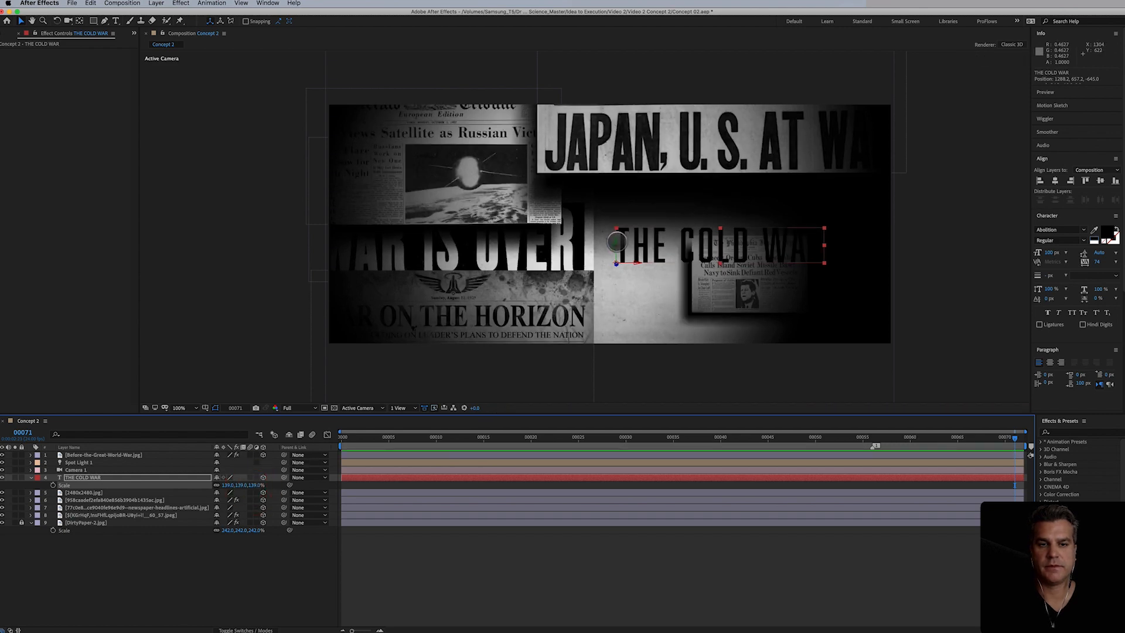
pyautogui.moveTo(619, 239); pyautogui.dragTo(617, 252)
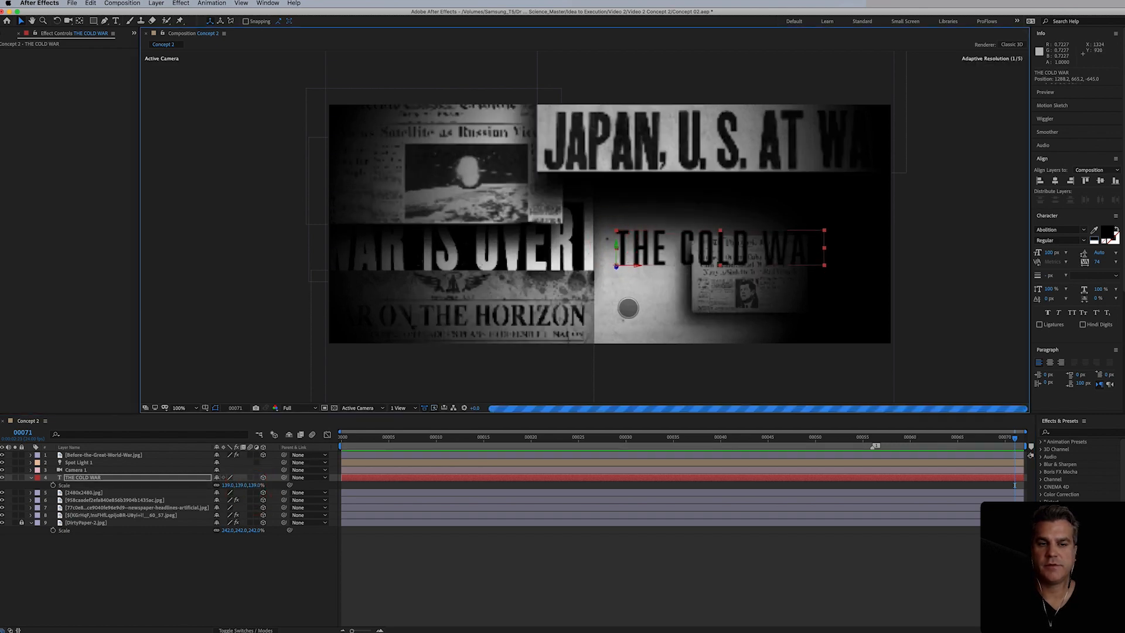
pyautogui.moveTo(732, 301); pyautogui.dragTo(715, 344)
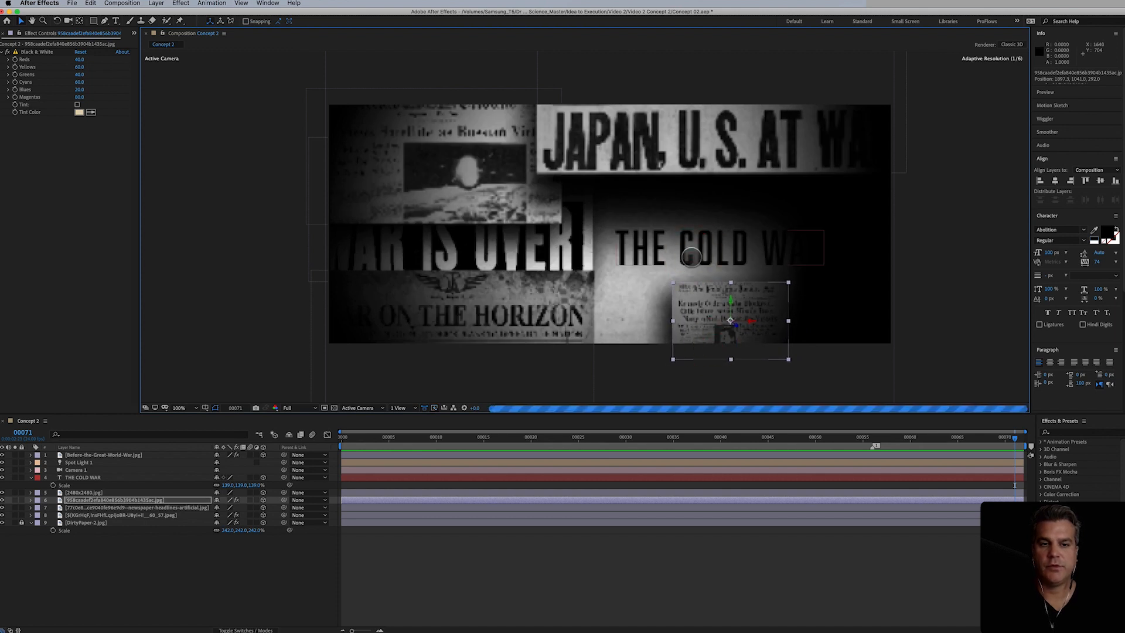
pyautogui.click(77, 478)
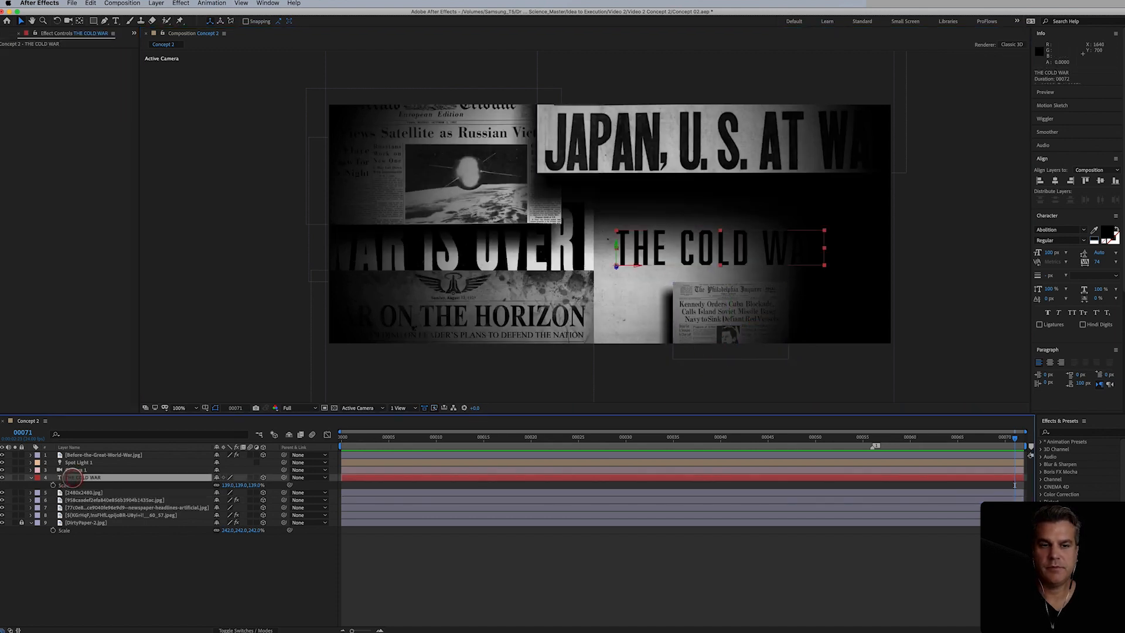
# Step: Set THE COLD WAR fill colour to red in the Text Color picker
pyautogui.click(1109, 234)
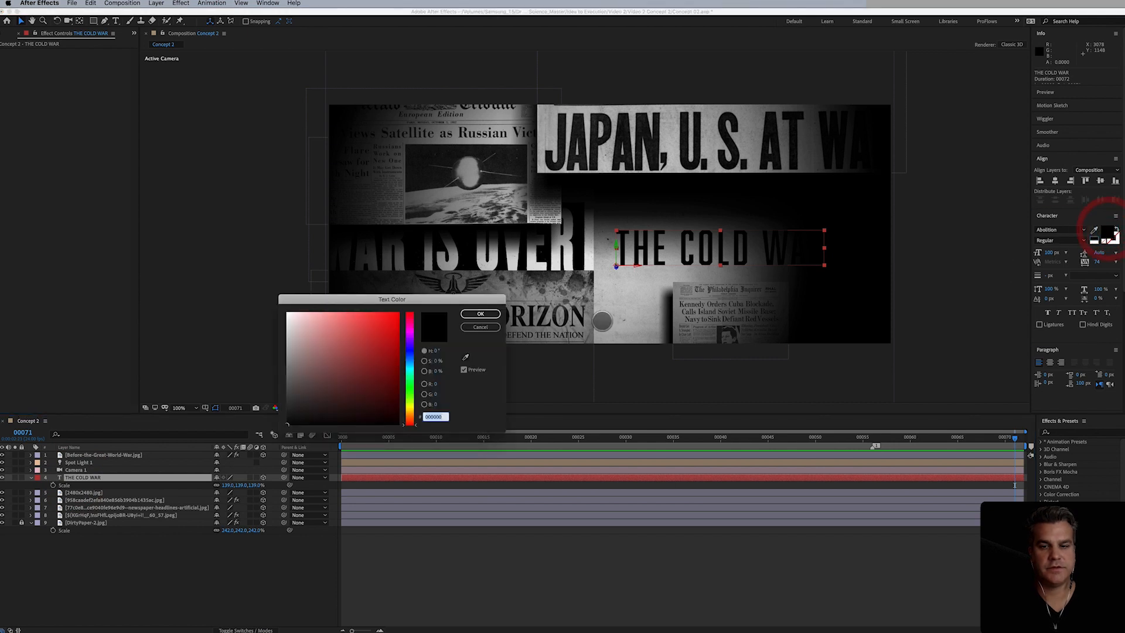
pyautogui.click(387, 325)
pyautogui.click(480, 313)
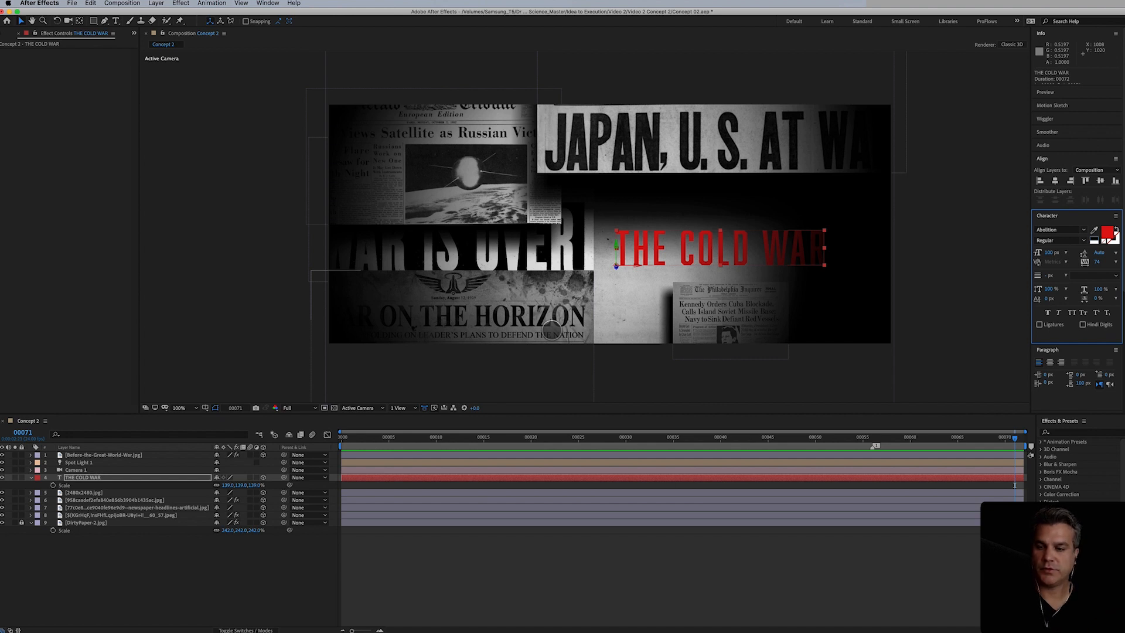
pyautogui.click(30, 477)
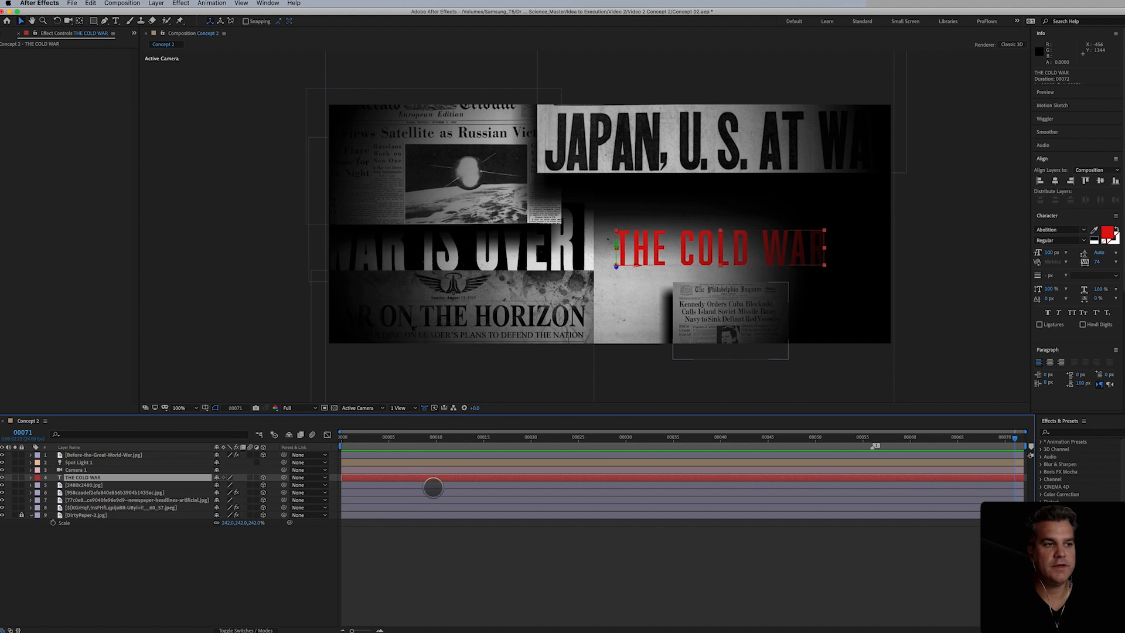
pyautogui.click(9, 34)
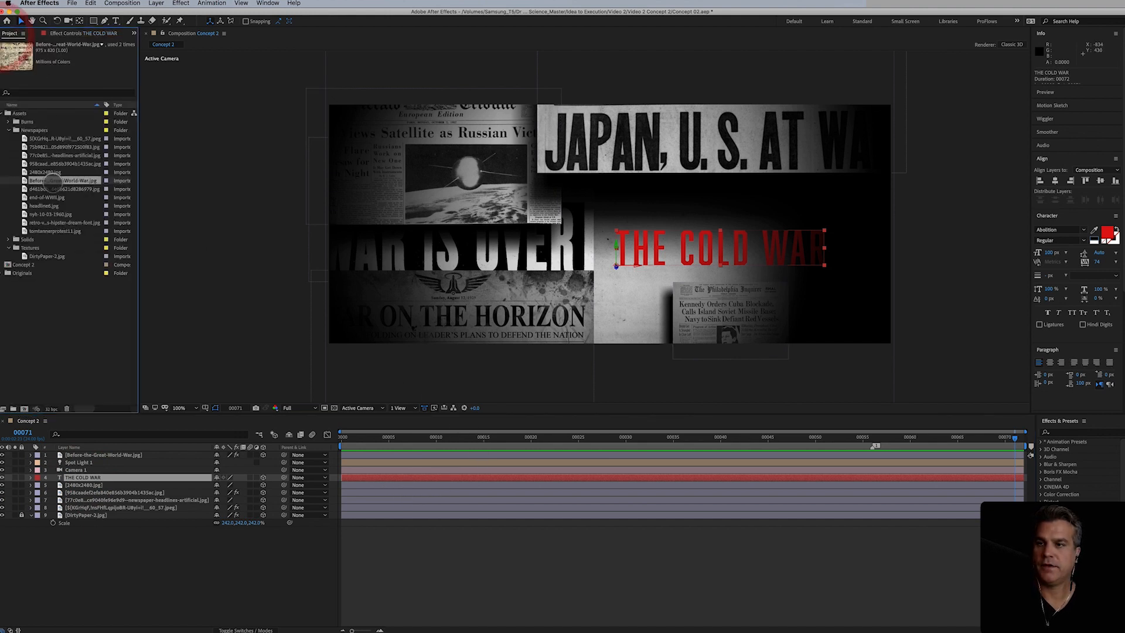
# Step: Add the colour newspaper jpeg to the composition and move it up and right
pyautogui.click(55, 139)
pyautogui.moveTo(55, 138); pyautogui.dragTo(88, 481)
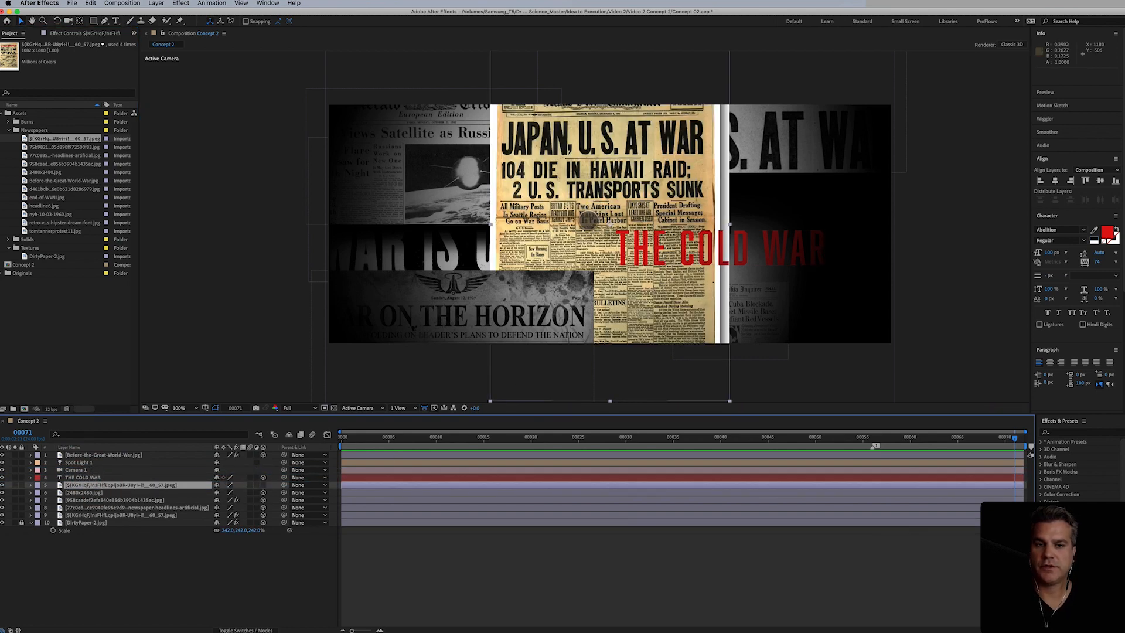
pyautogui.moveTo(596, 215); pyautogui.dragTo(691, 347)
pyautogui.moveTo(683, 273); pyautogui.dragTo(688, 307)
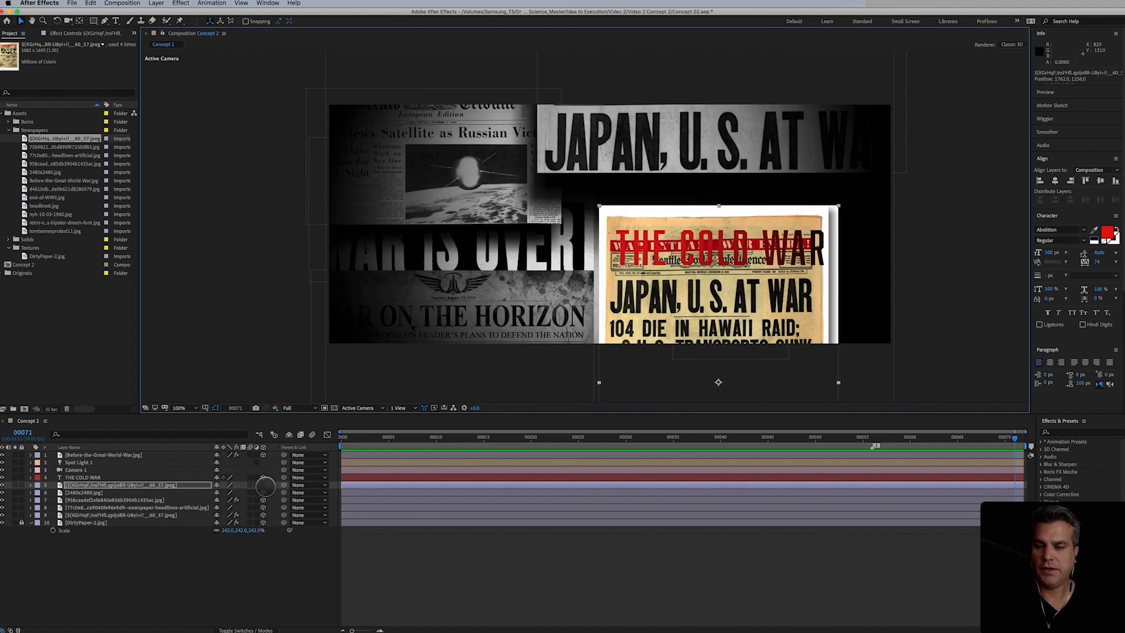
# Step: Make the clipping 3D, parent it to THE COLD WAR, and place it behind the lettering
pyautogui.click(264, 485)
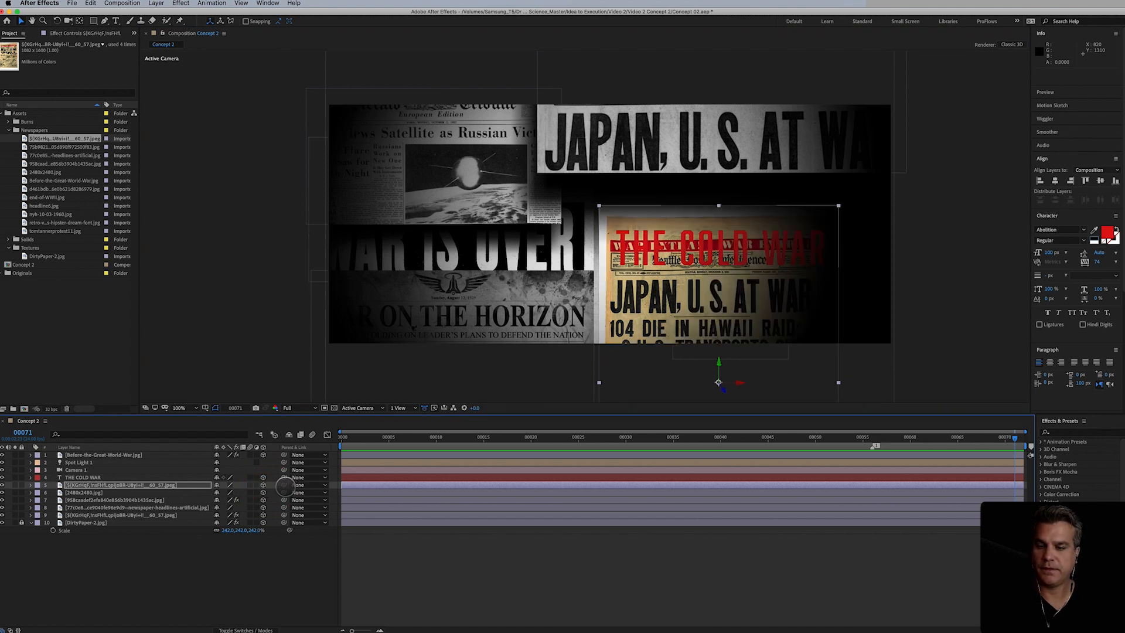
pyautogui.moveTo(284, 485); pyautogui.dragTo(95, 477)
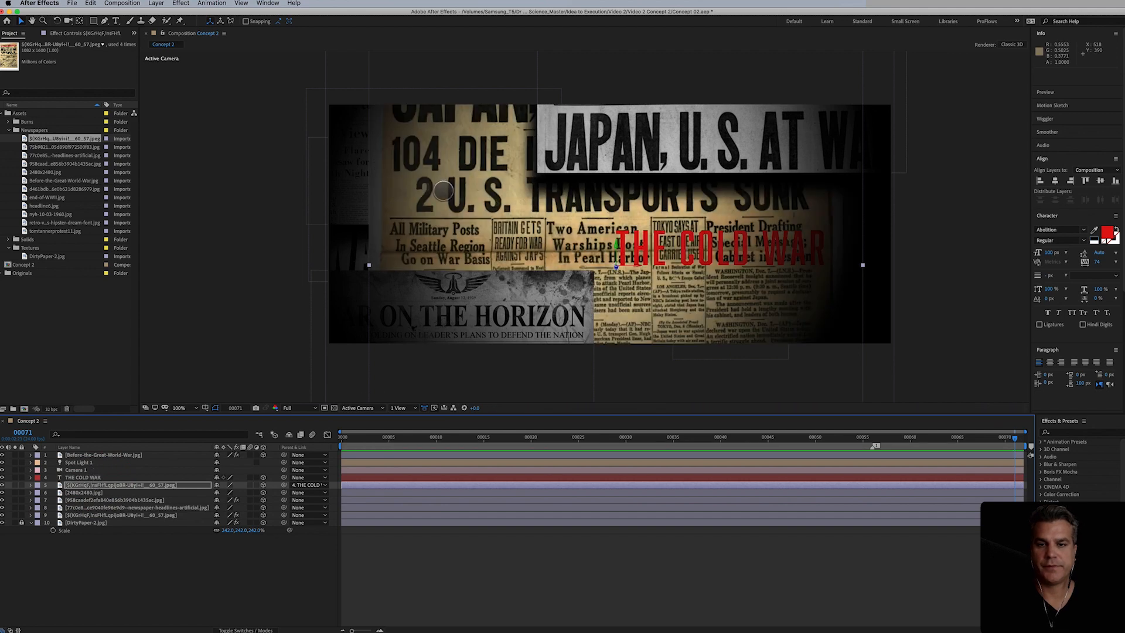
pyautogui.moveTo(447, 190); pyautogui.dragTo(668, 477)
pyautogui.moveTo(759, 329); pyautogui.dragTo(535, 1)
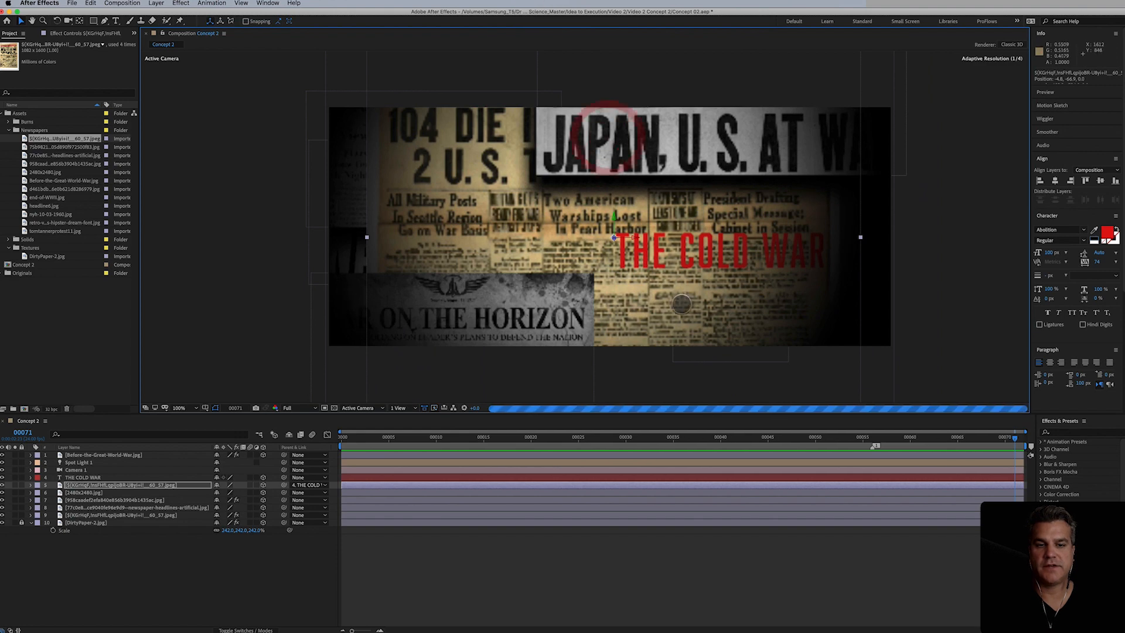
pyautogui.moveTo(680, 294); pyautogui.dragTo(855, 515)
pyautogui.moveTo(611, 215); pyautogui.dragTo(654, 336)
pyautogui.click(75, 485)
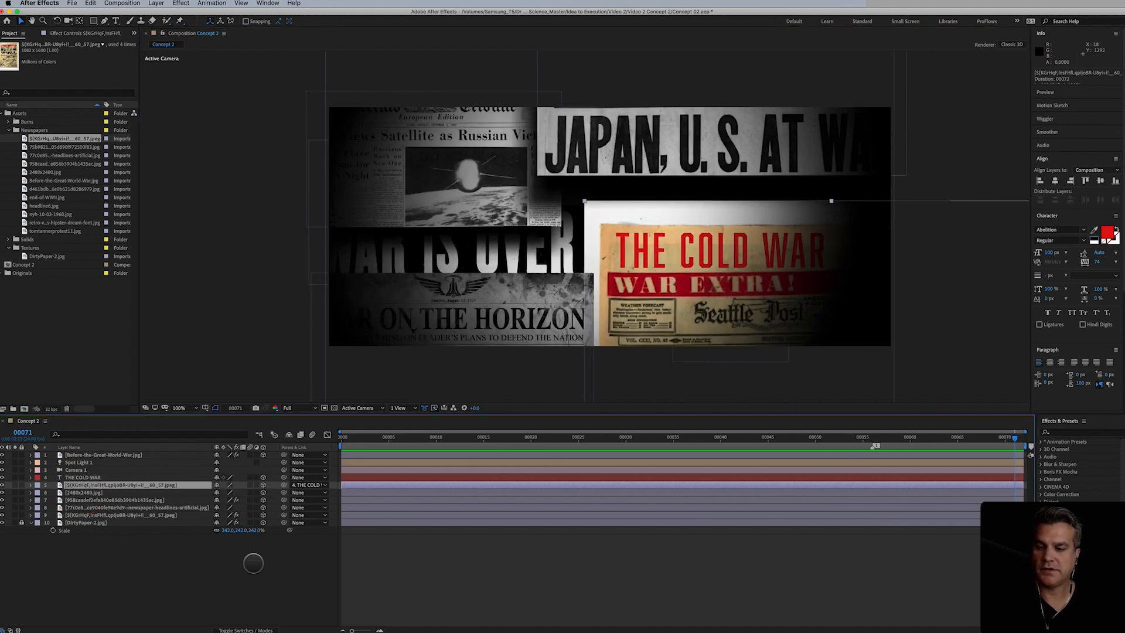
pyautogui.click(254, 626)
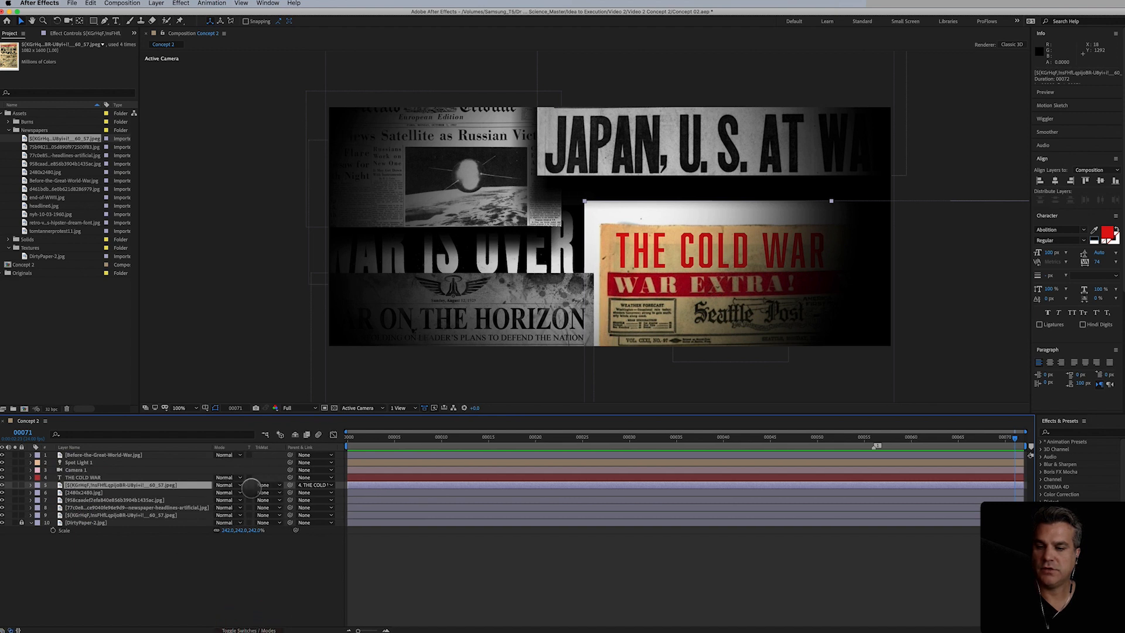
# Step: Set the clipping's Track Matte to Alpha and apply the Black & White effect
pyautogui.click(268, 485)
pyautogui.click(276, 530)
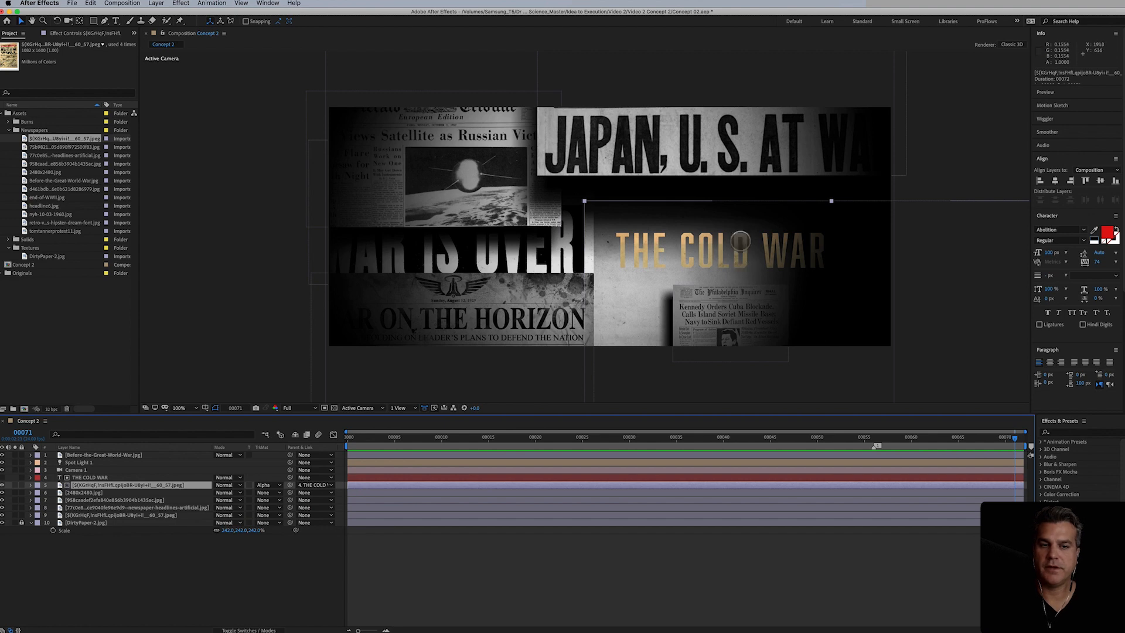
pyautogui.click(181, 3)
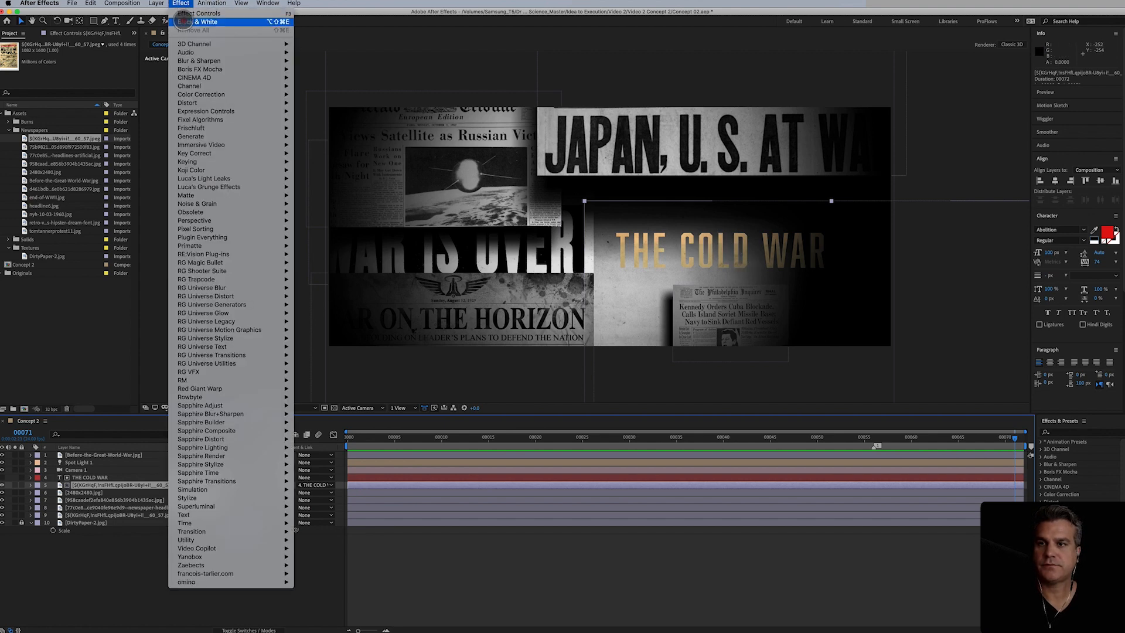
pyautogui.click(193, 22)
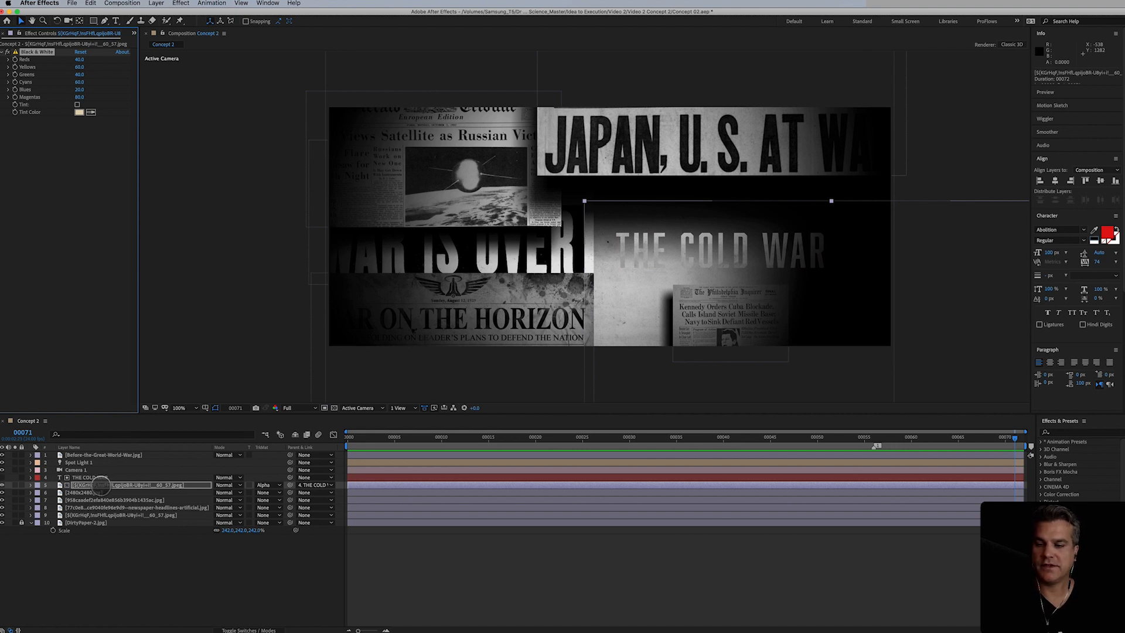
# Step: Apply Levels to the clipping, with input black about 0.098 and gamma 0.70 for stronger contrast
pyautogui.click(101, 485)
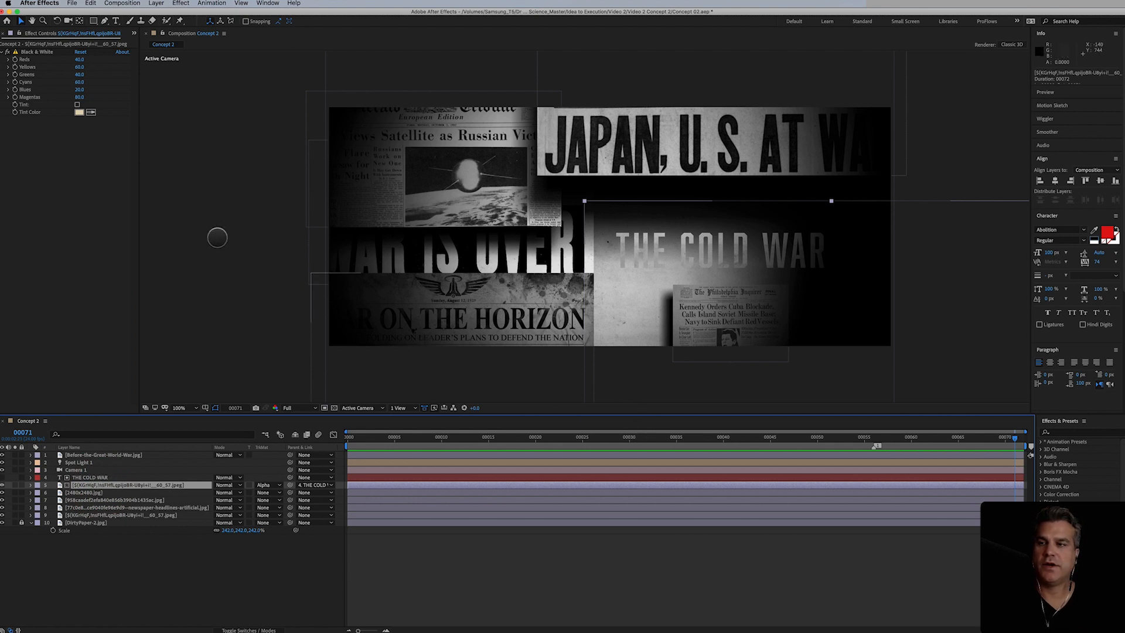
pyautogui.click(8, 53)
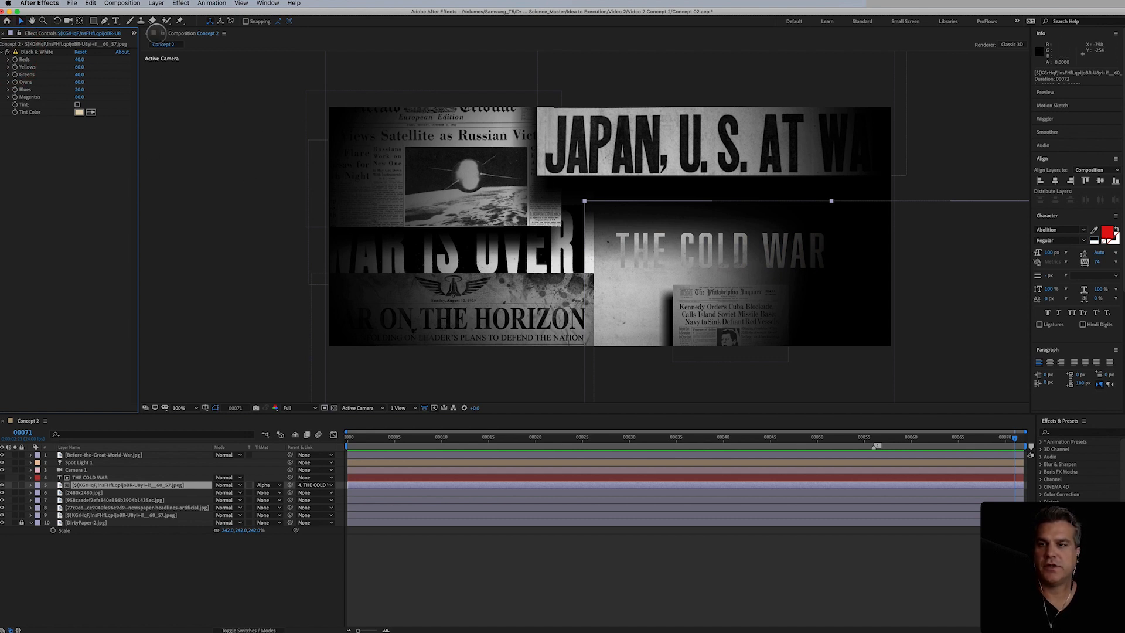
pyautogui.click(180, 3)
pyautogui.moveTo(221, 94)
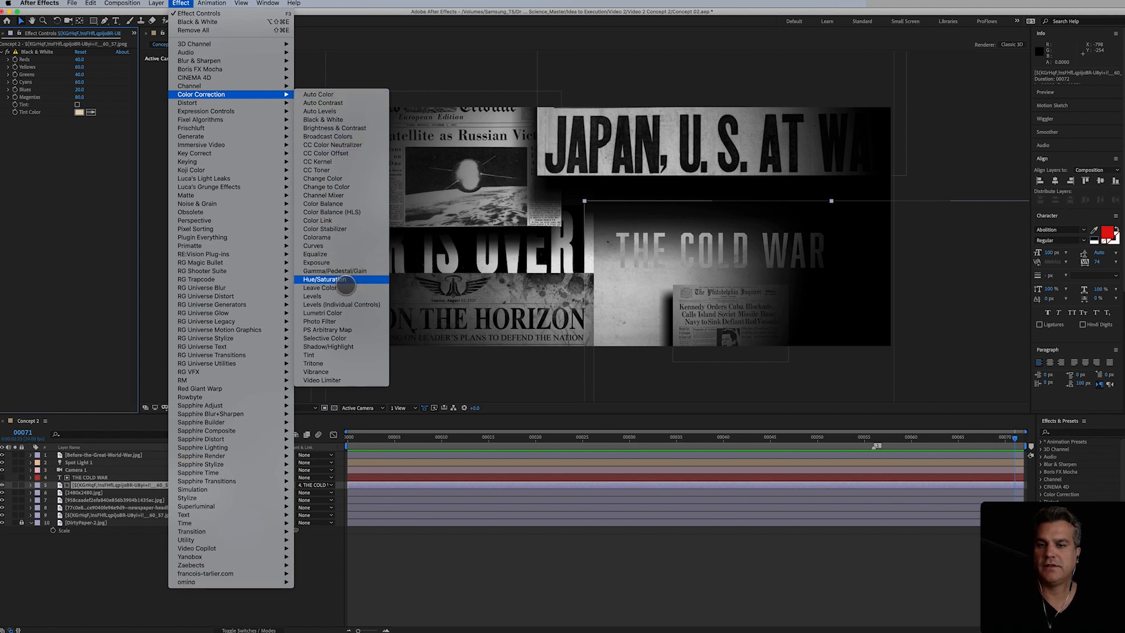
pyautogui.click(343, 296)
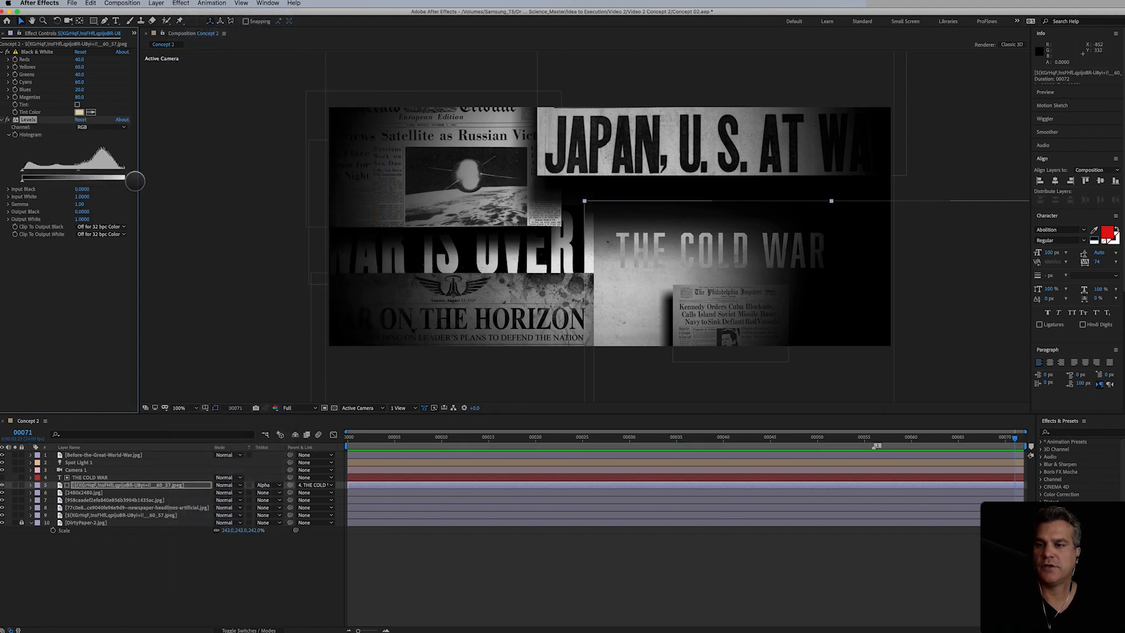
pyautogui.moveTo(138, 181)
pyautogui.mouseDown()
pyautogui.moveTo(166, 181)
pyautogui.moveTo(102, 171)
pyautogui.moveTo(148, 175)
pyautogui.mouseUp()
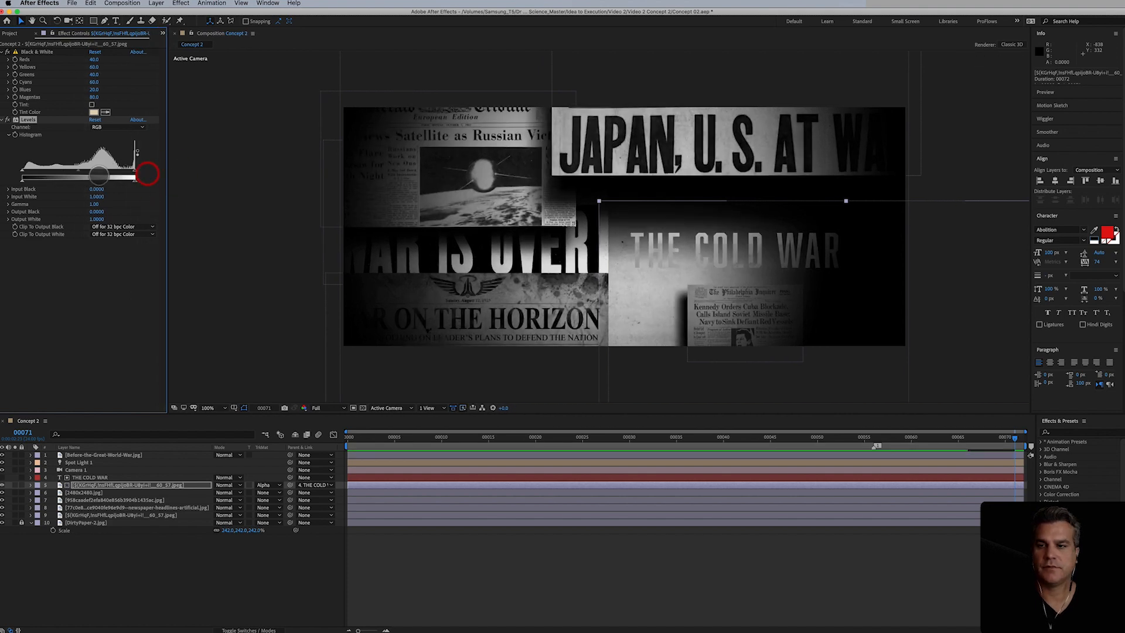
pyautogui.moveTo(76, 170); pyautogui.dragTo(32, 172)
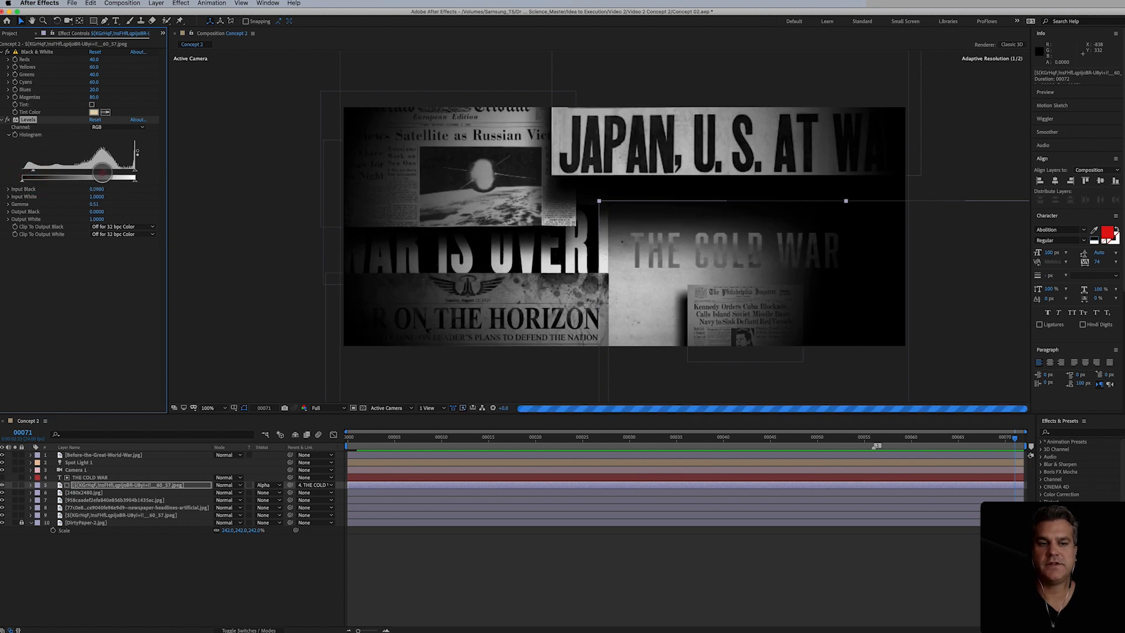
pyautogui.moveTo(101, 172); pyautogui.dragTo(95, 174)
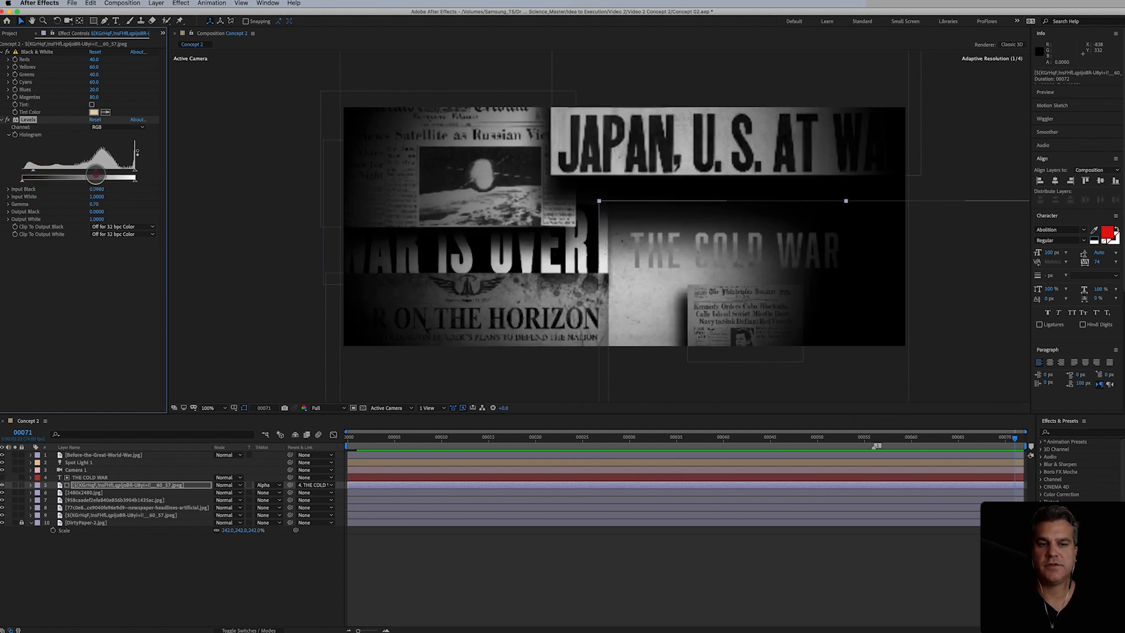
pyautogui.moveTo(748, 218); pyautogui.dragTo(747, 222)
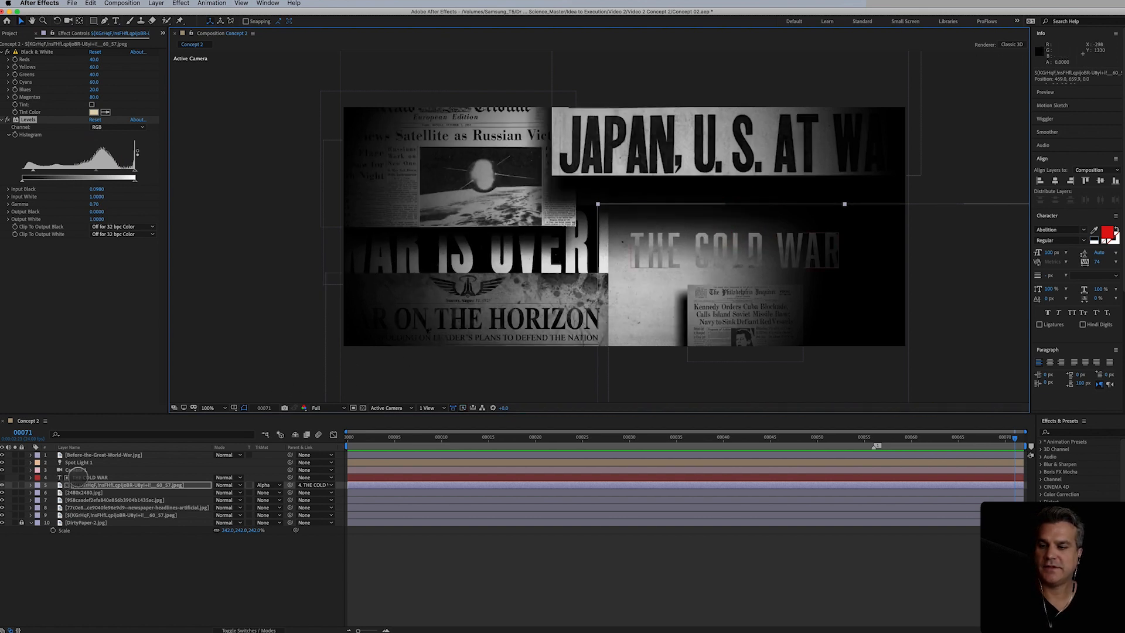
# Step: Duplicate THE COLD WAR text below the clipping and set the clipping to Overlay mode
pyautogui.click(90, 478)
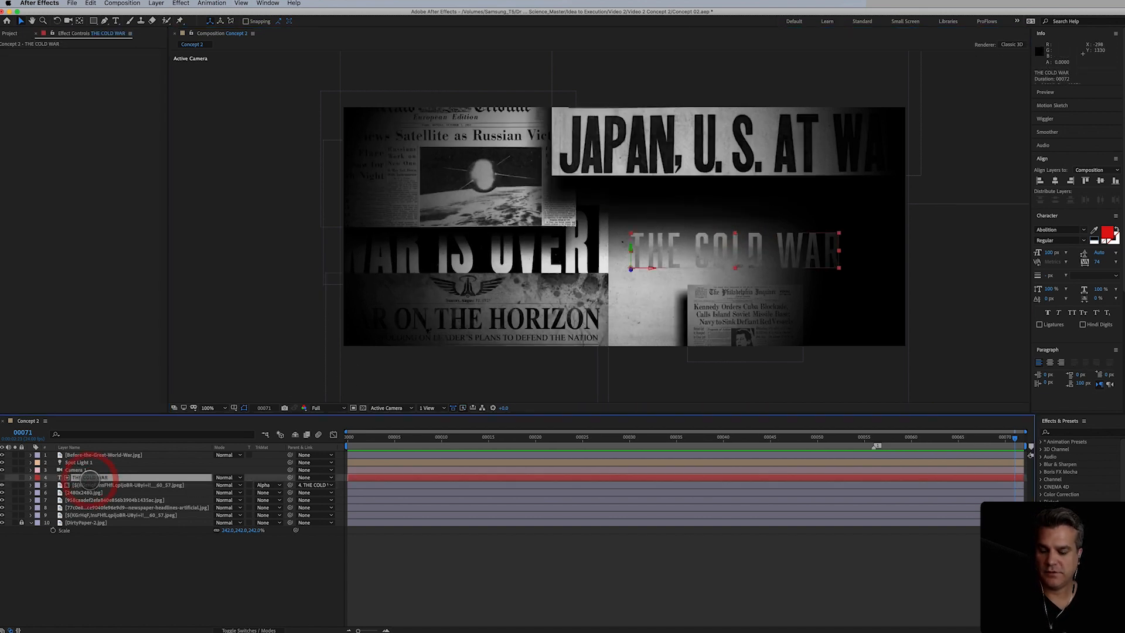
pyautogui.press('super+d')
pyautogui.moveTo(89, 477); pyautogui.dragTo(88, 493)
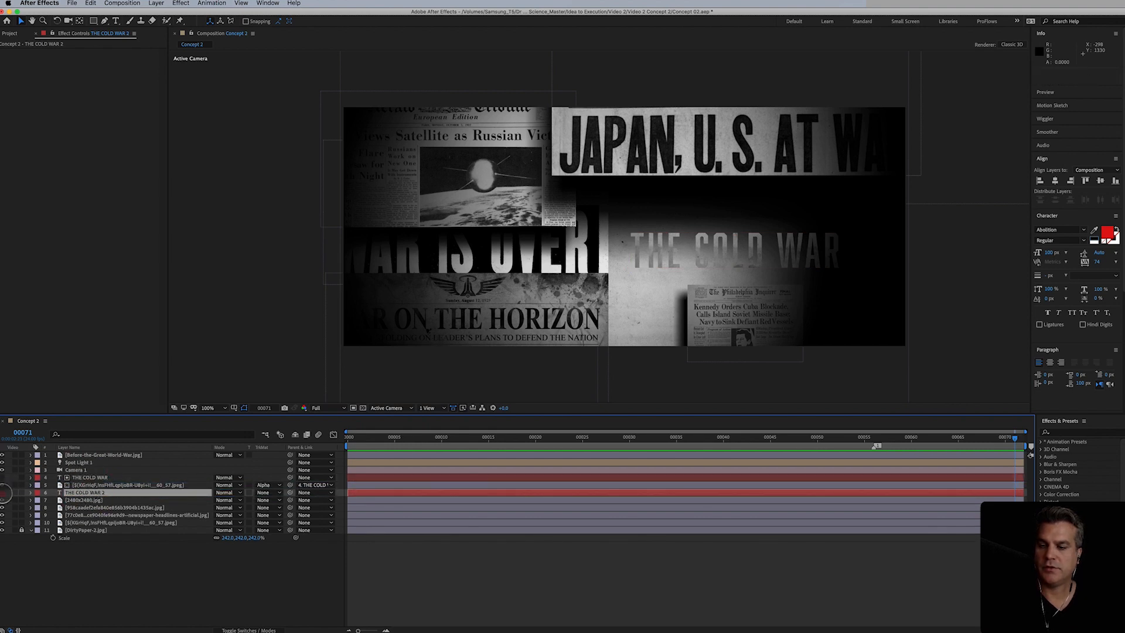
pyautogui.click(97, 484)
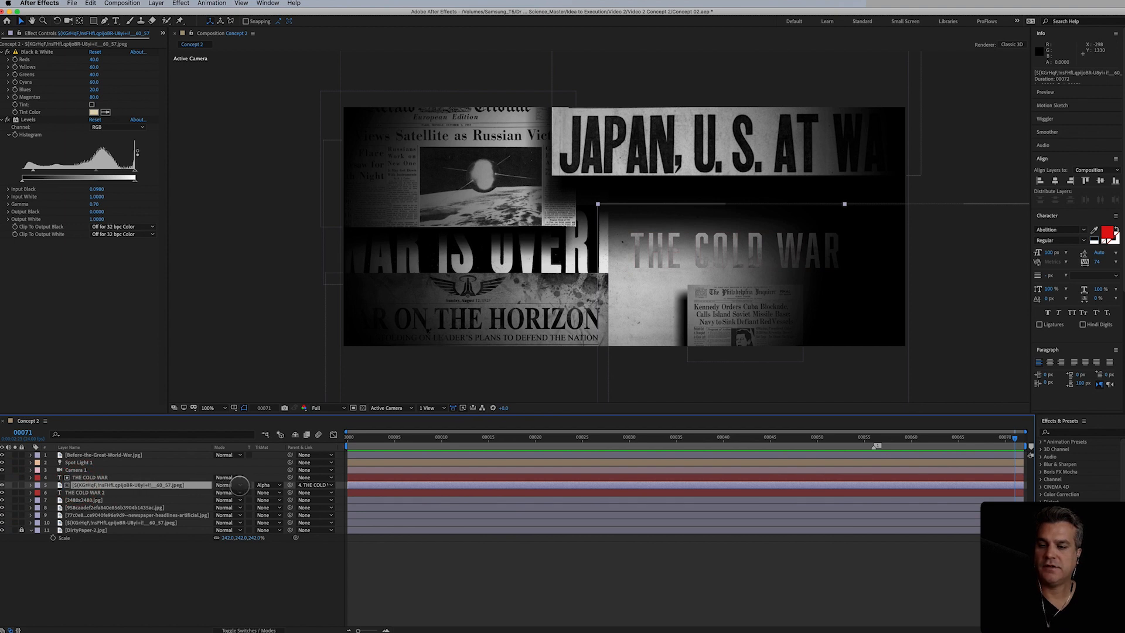
pyautogui.click(240, 485)
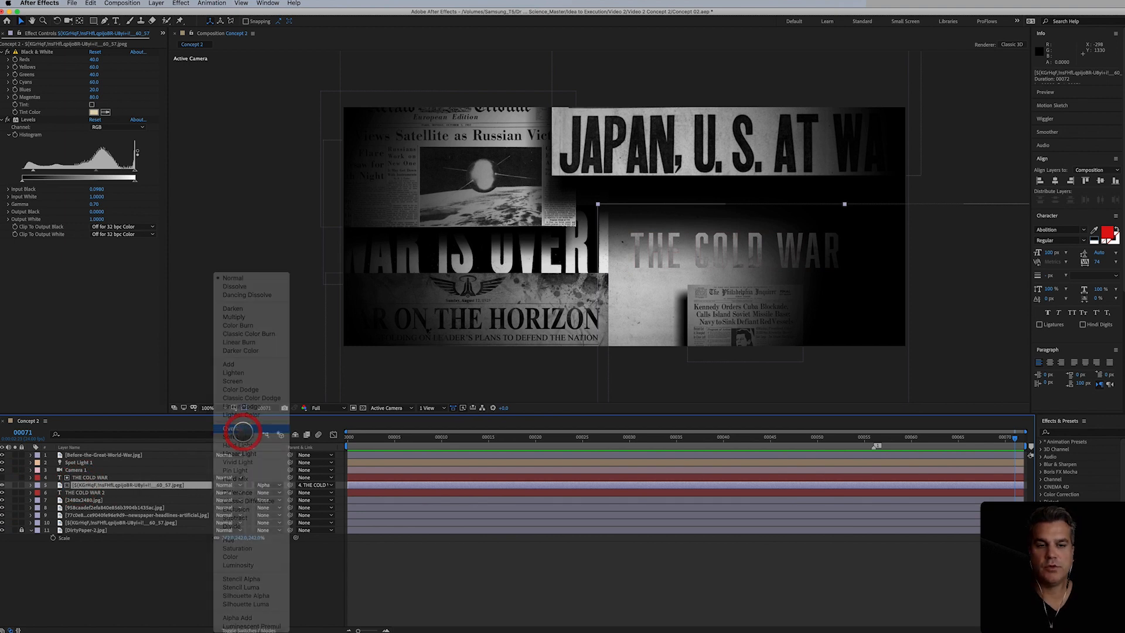
pyautogui.click(242, 431)
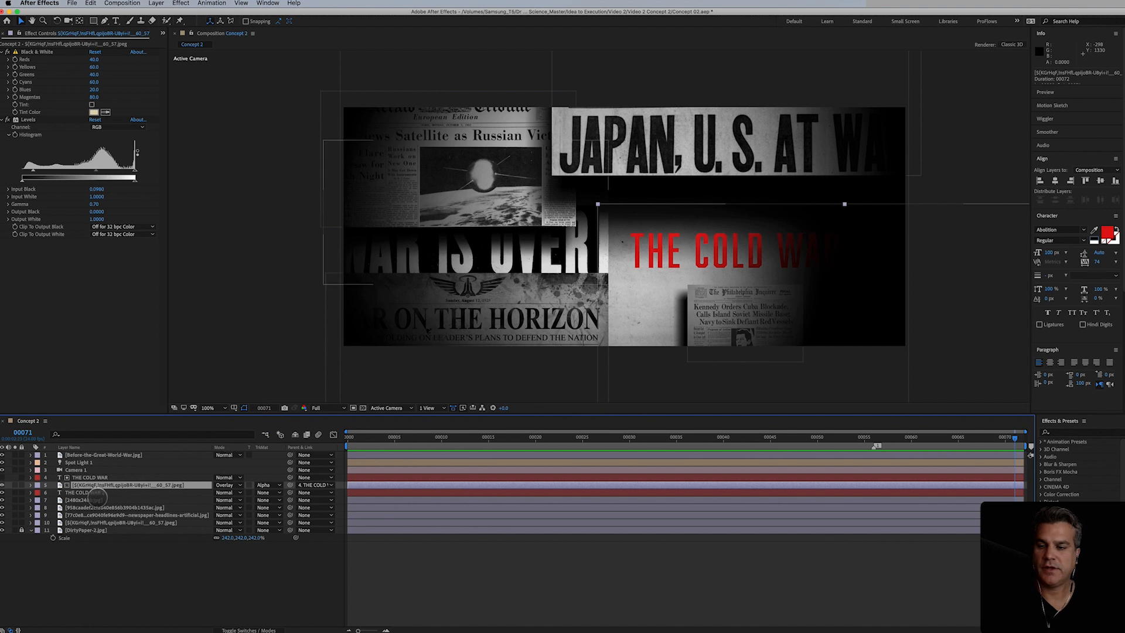
# Step: Recolour THE COLD WAR 2 text to a dark, muted brick red (802727)
pyautogui.click(94, 493)
pyautogui.click(1107, 233)
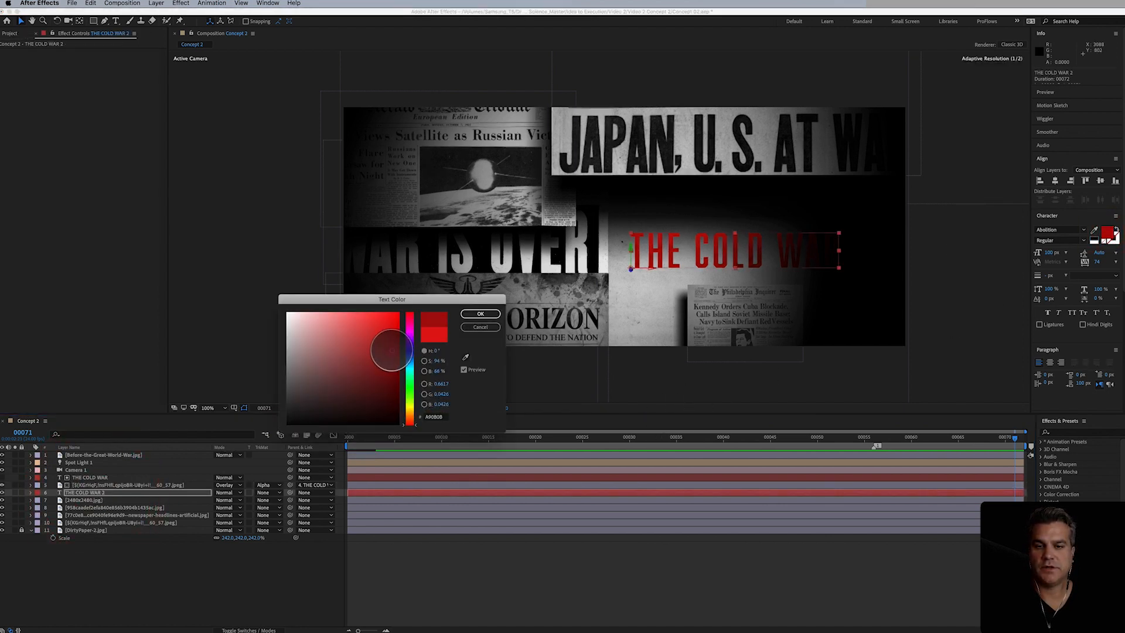
pyautogui.click(392, 350)
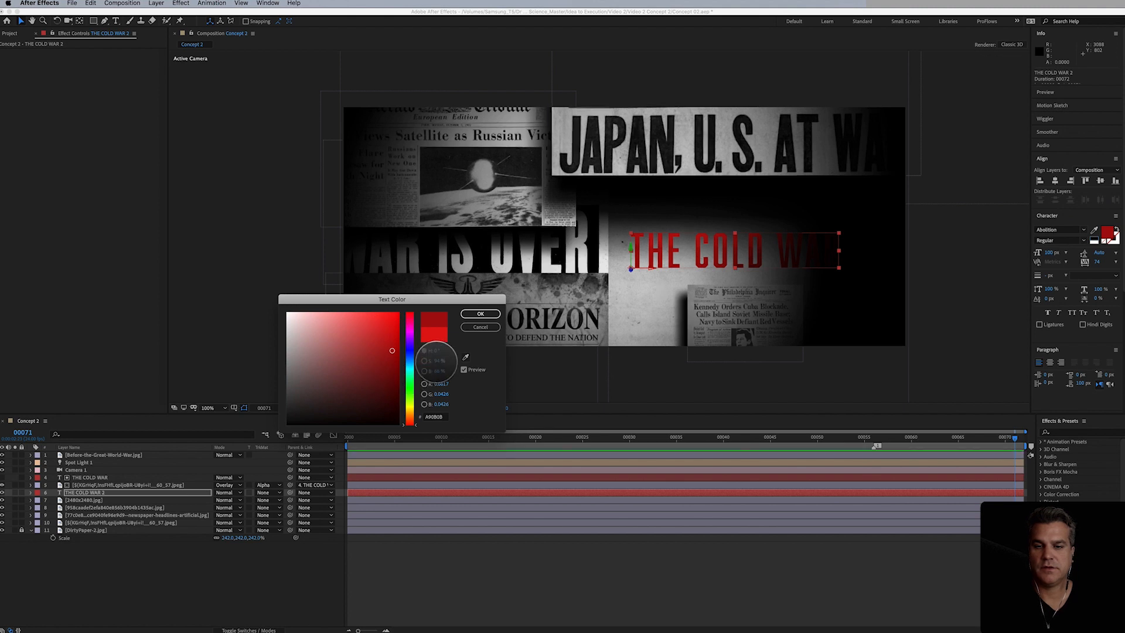
pyautogui.moveTo(437, 361); pyautogui.dragTo(429, 369)
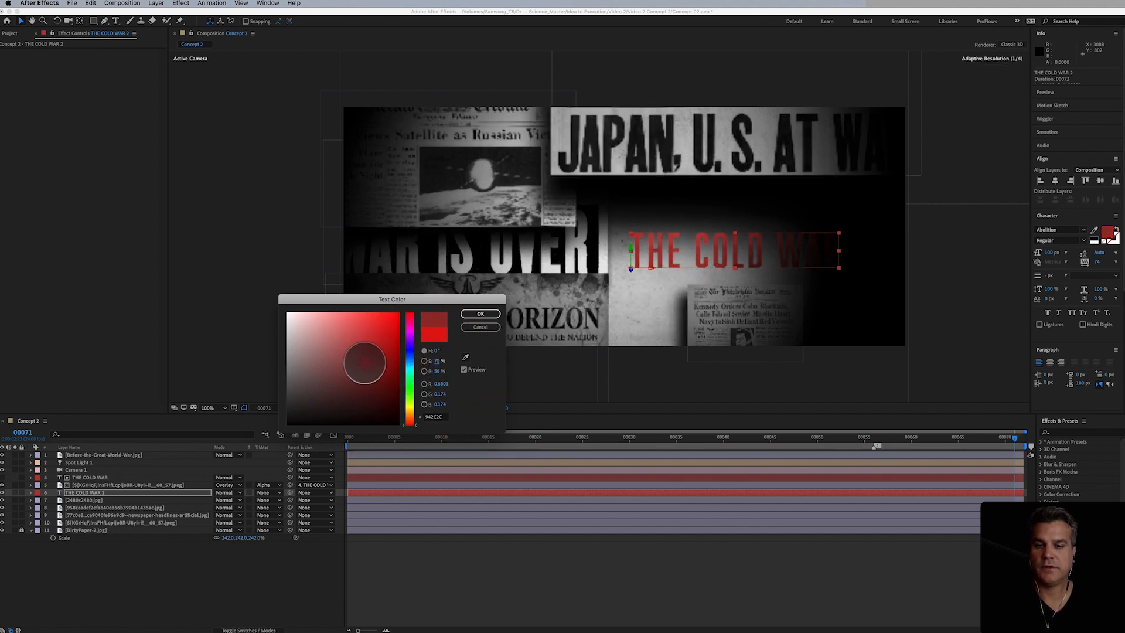
pyautogui.click(365, 368)
pyautogui.click(479, 314)
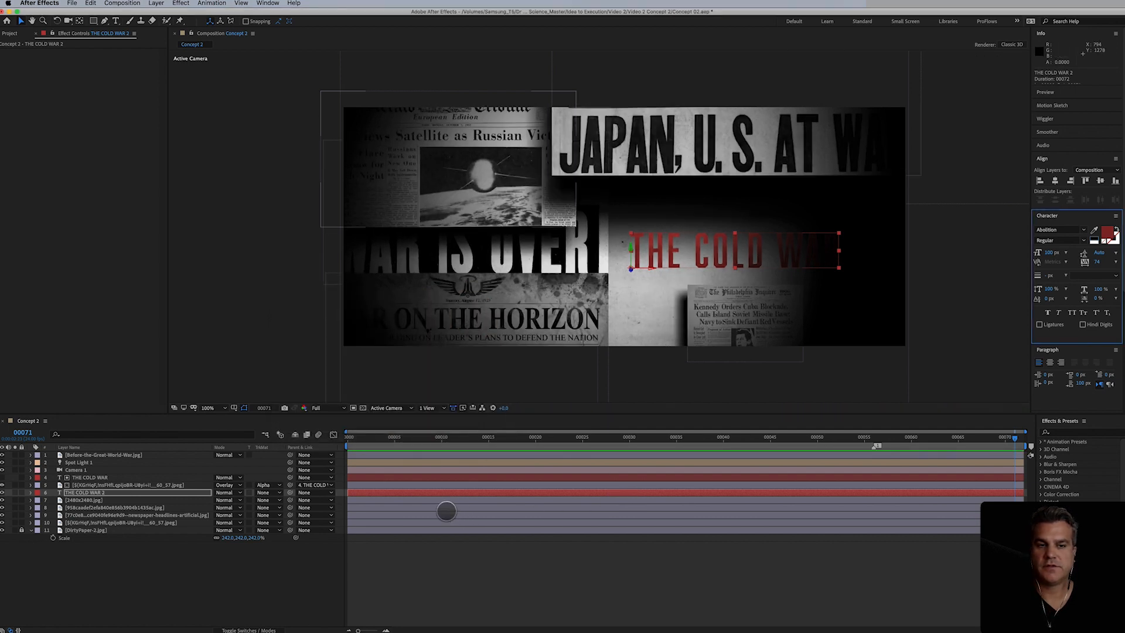
# Step: Shift Spot Light 1's Point of Interest right to about X 1471.9, toward THE COLD WAR
pyautogui.click(88, 486)
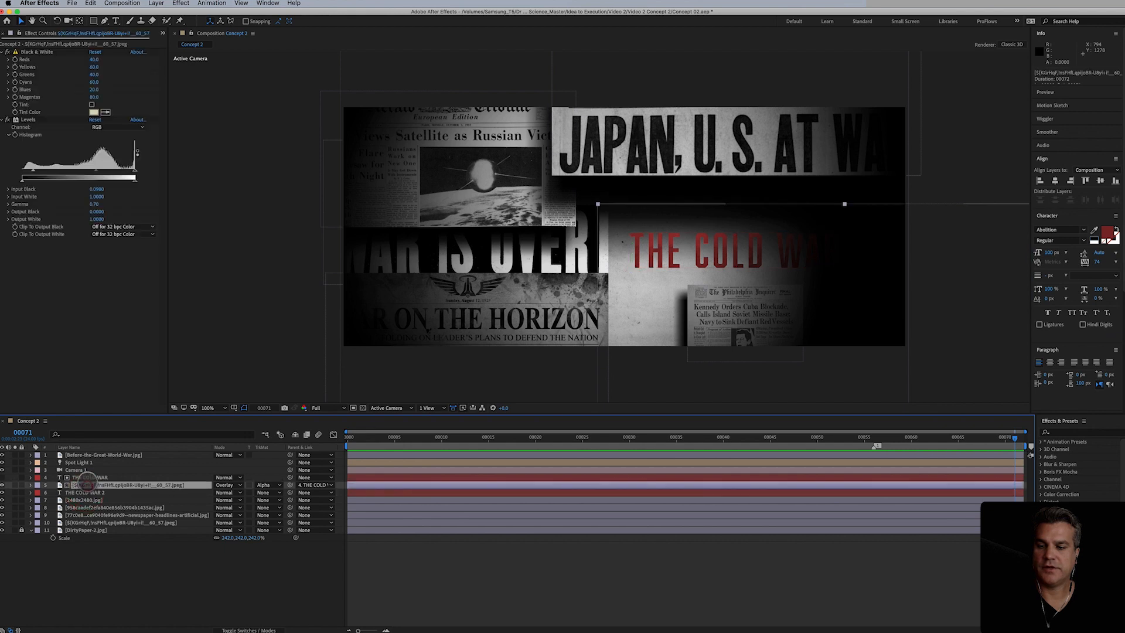
pyautogui.click(88, 478)
pyautogui.click(88, 485)
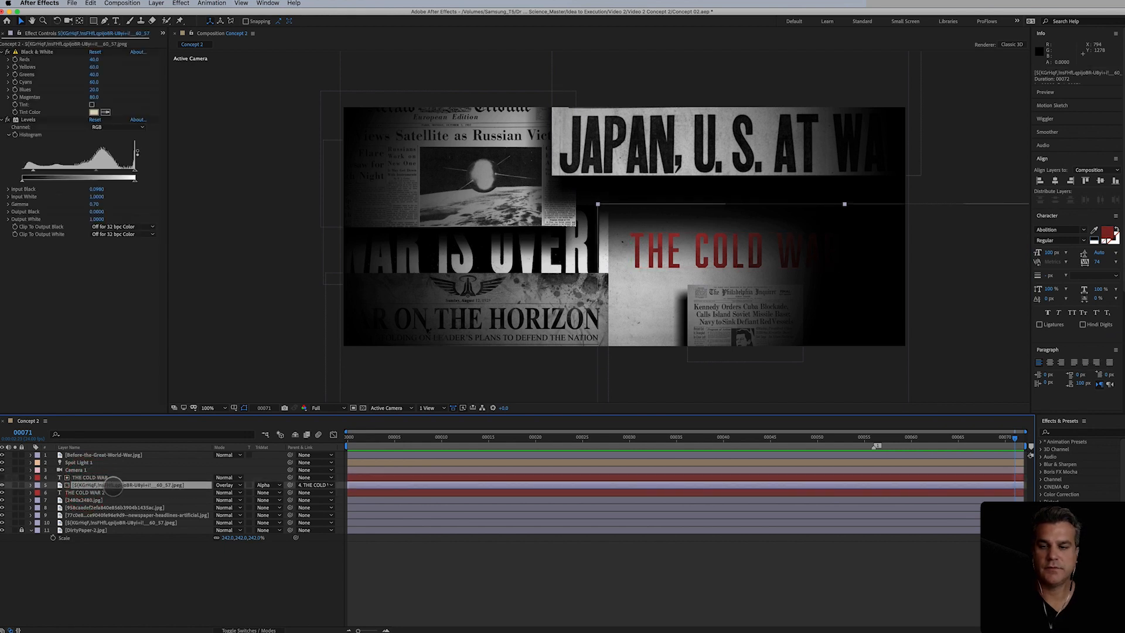
pyautogui.click(78, 463)
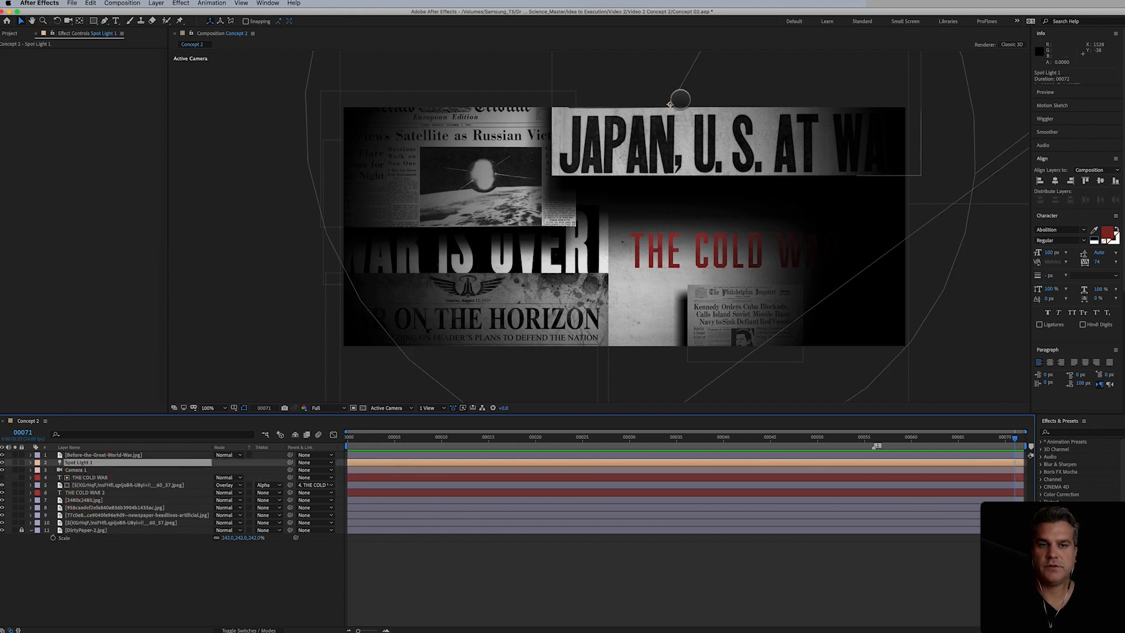
pyautogui.moveTo(684, 106)
pyautogui.mouseDown()
pyautogui.moveTo(723, 101)
pyautogui.moveTo(707, 75)
pyautogui.moveTo(713, 105)
pyautogui.moveTo(682, 103)
pyautogui.mouseUp()
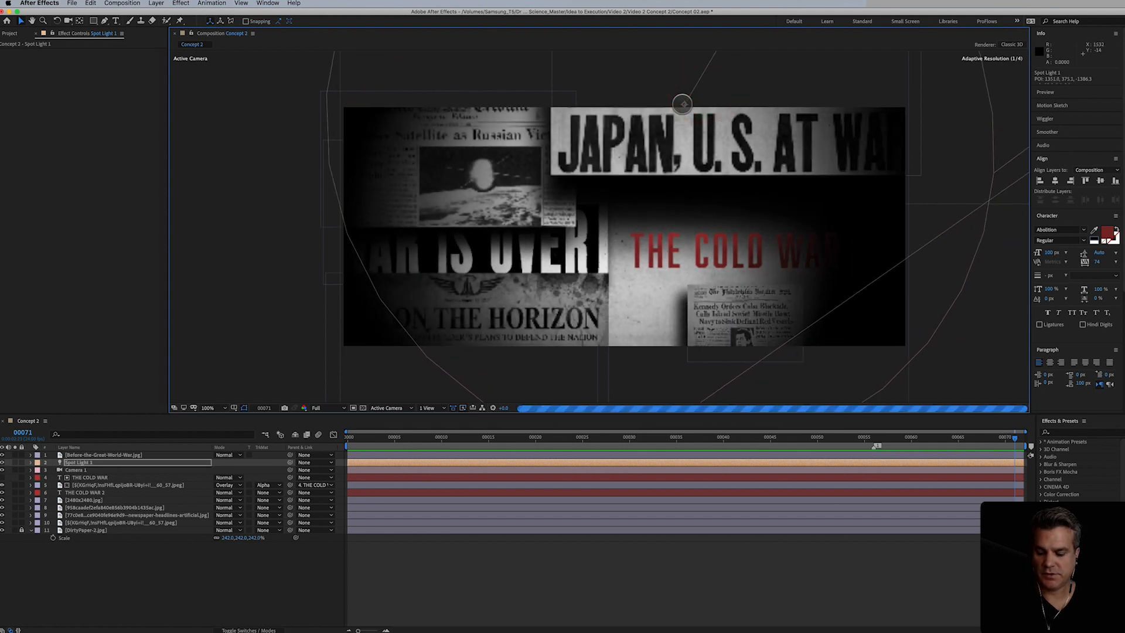
pyautogui.press('super+z')
pyautogui.click(32, 463)
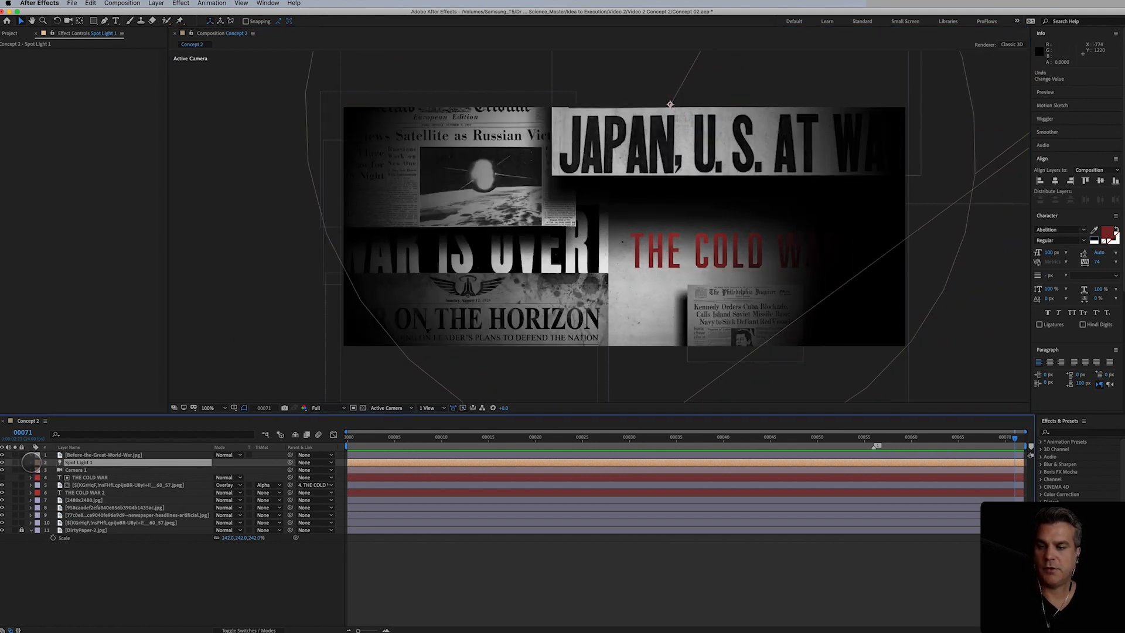
pyautogui.click(39, 470)
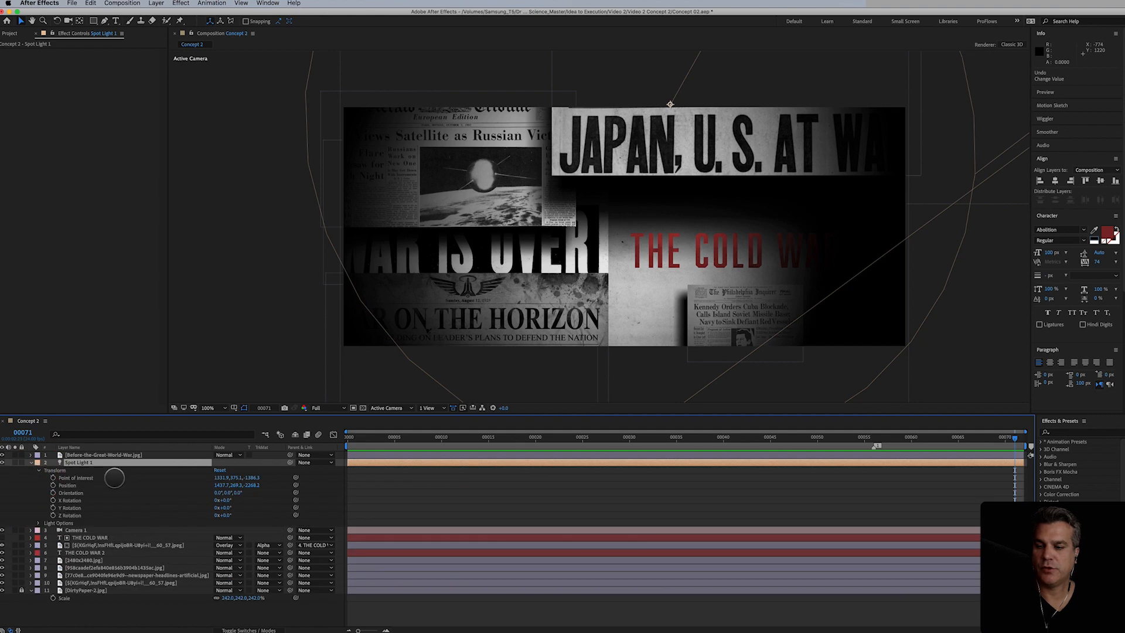
pyautogui.moveTo(218, 478)
pyautogui.mouseDown()
pyautogui.moveTo(251, 476)
pyautogui.moveTo(228, 469)
pyautogui.mouseUp()
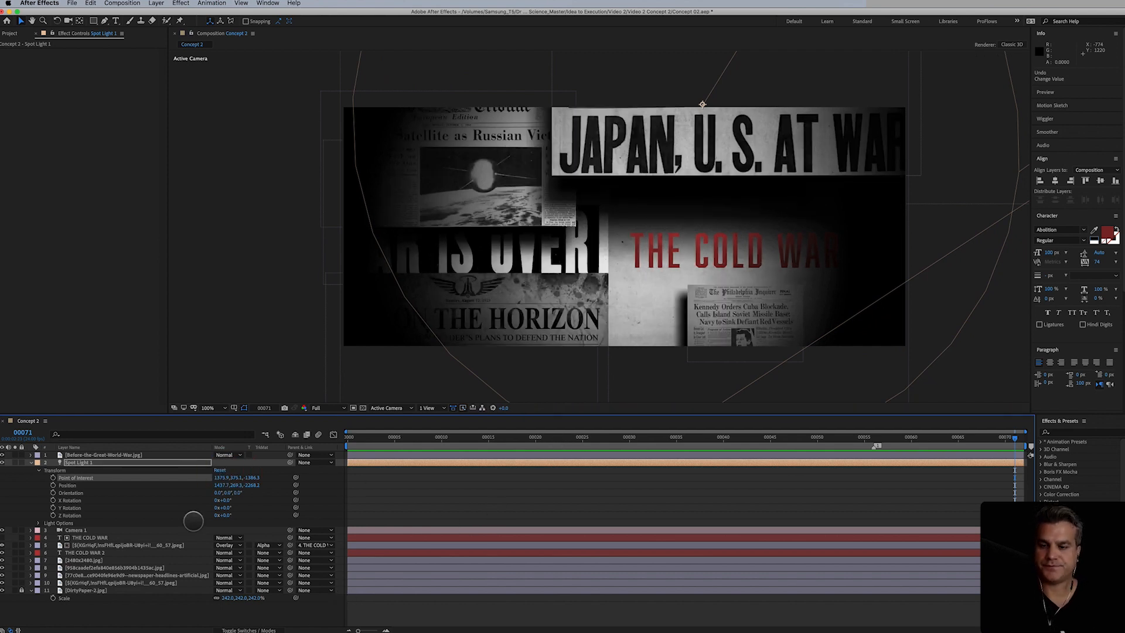
pyautogui.click(31, 462)
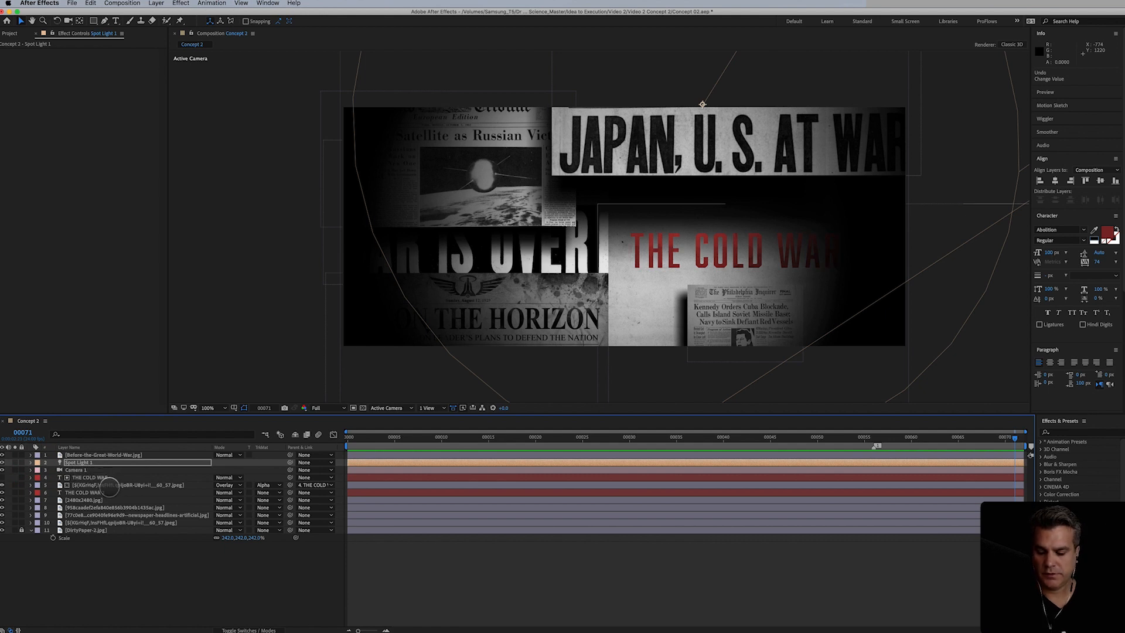
# Step: Save the project and nudge the JAPAN and Russian Victory clippings up and right
pyautogui.press('super+s')
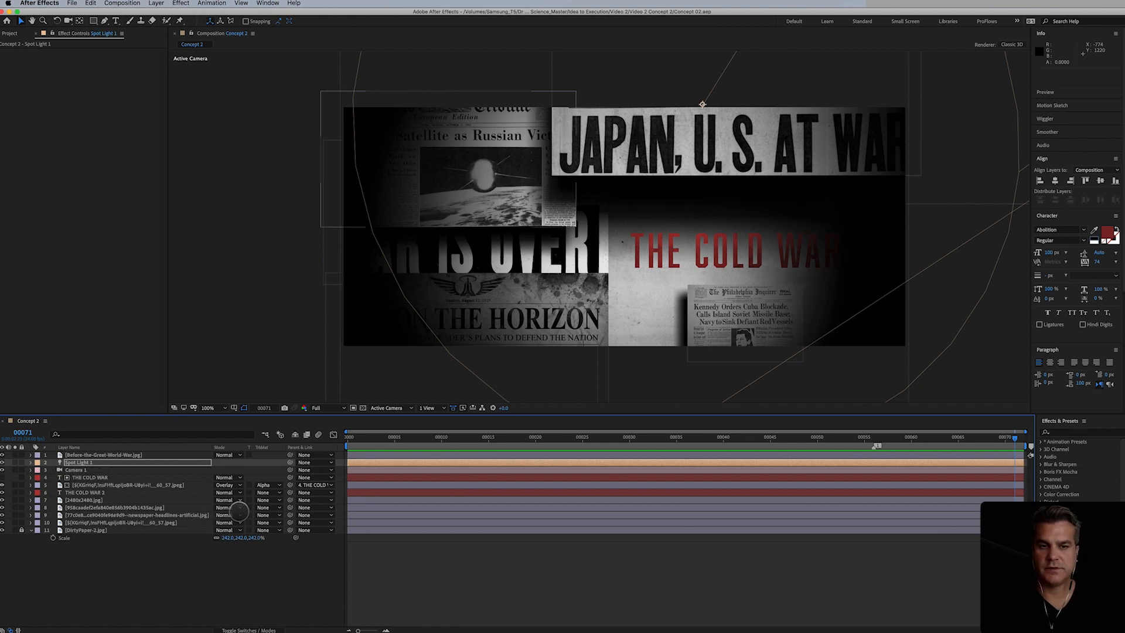
pyautogui.click(85, 500)
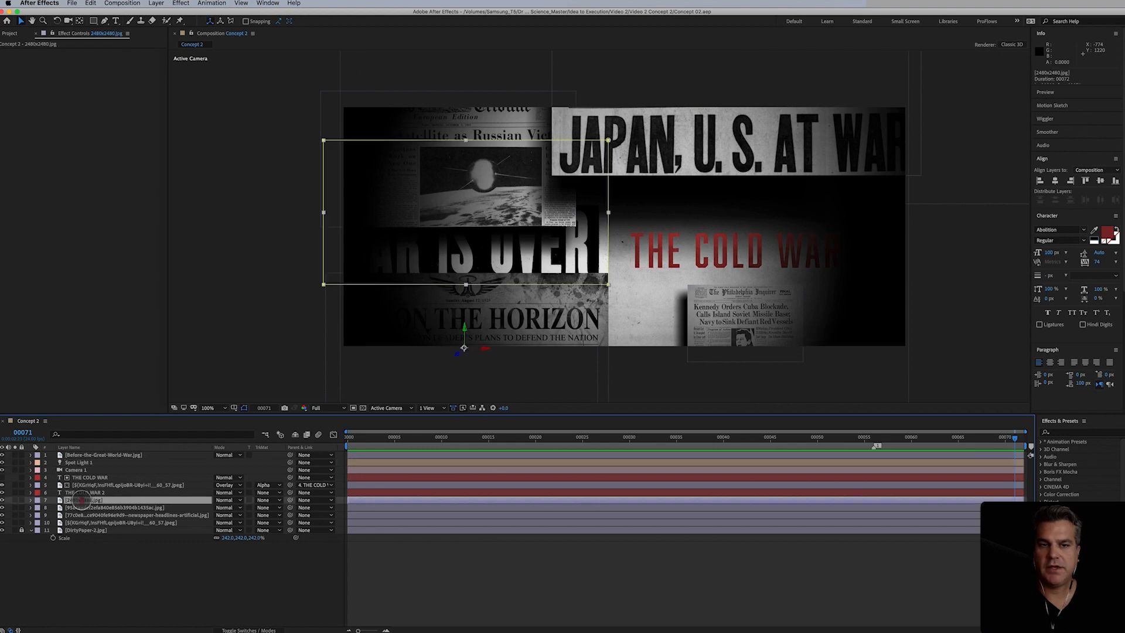
pyautogui.moveTo(693, 140); pyautogui.dragTo(727, 150)
pyautogui.moveTo(488, 188); pyautogui.dragTo(507, 161)
# Step: Move WAR ON THE HORIZON to the lower right, locking the overlay clipping and headline layers
pyautogui.click(526, 300)
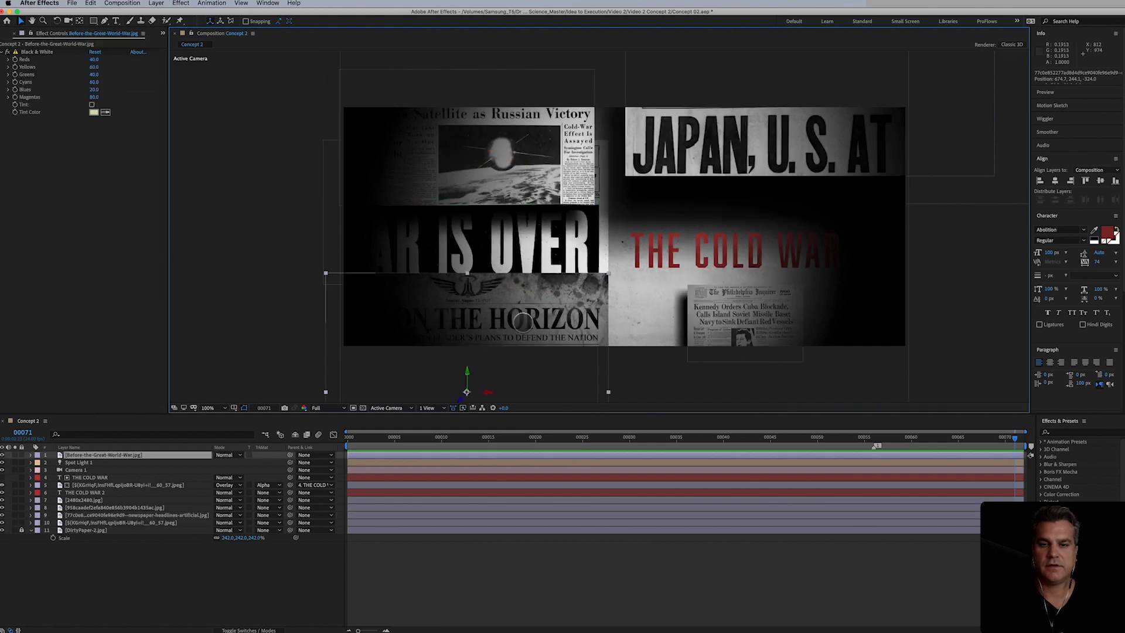
pyautogui.moveTo(459, 399); pyautogui.dragTo(827, 330)
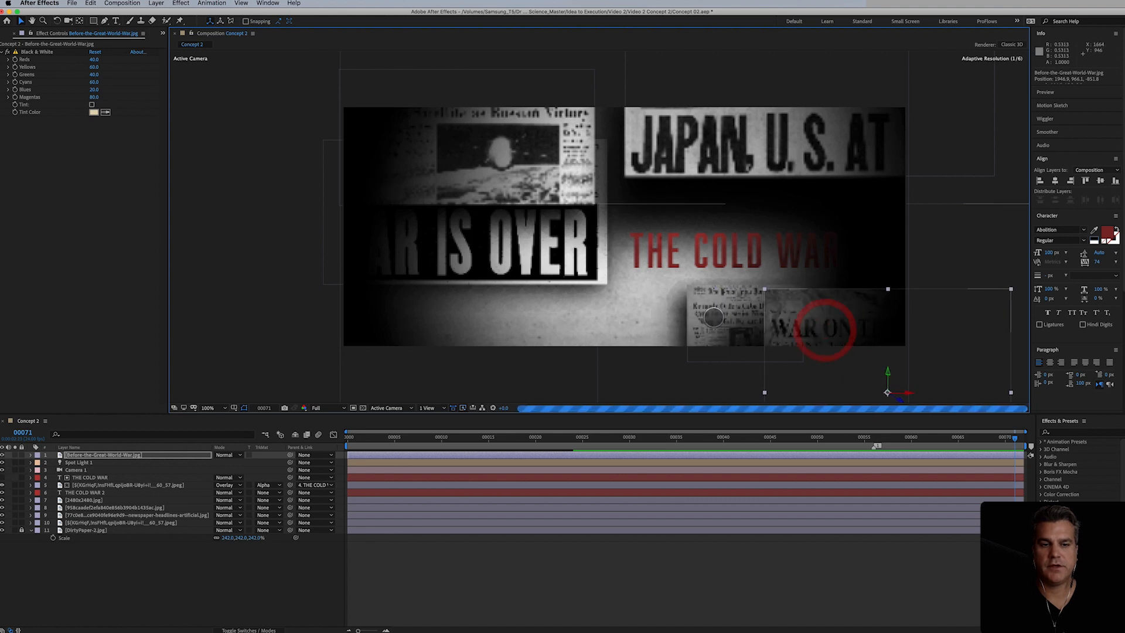
pyautogui.moveTo(586, 336); pyautogui.dragTo(573, 333)
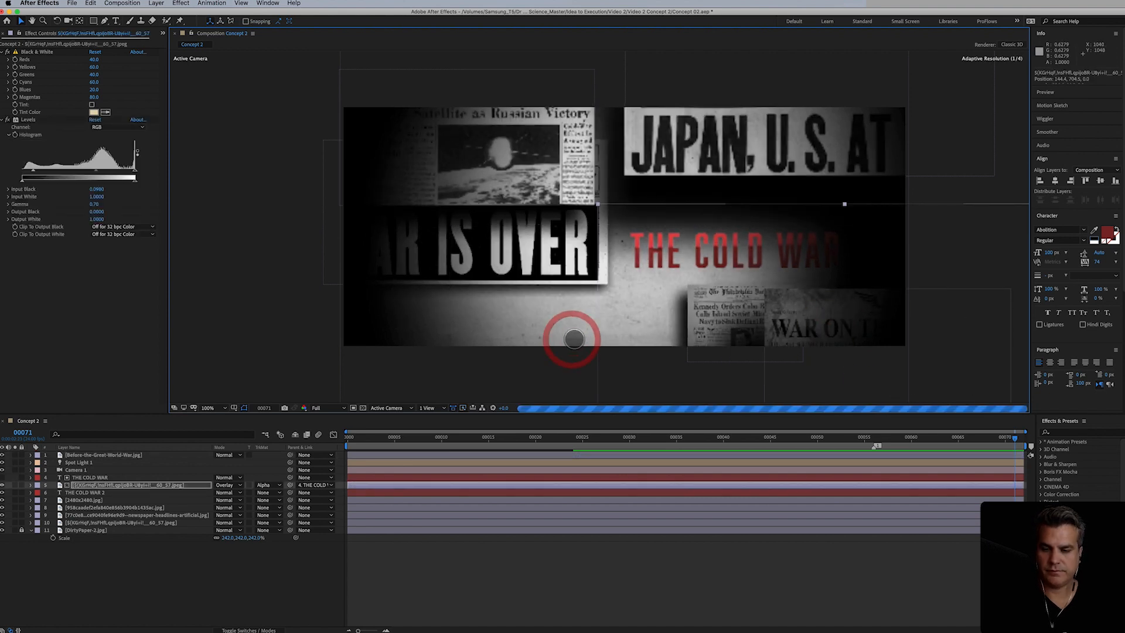
pyautogui.click(21, 486)
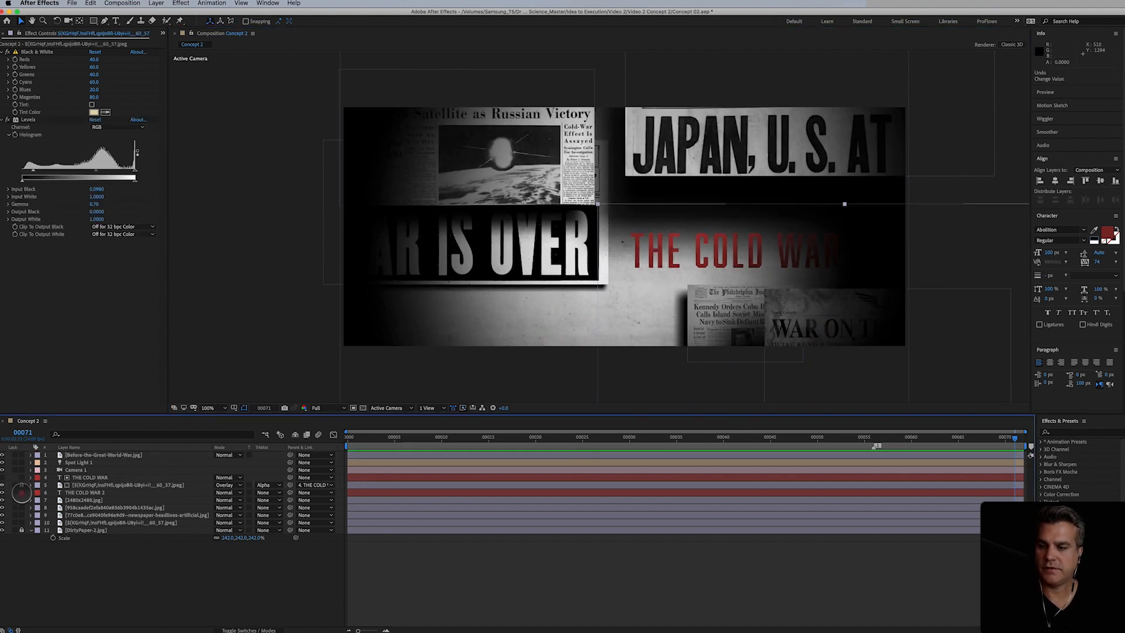
pyautogui.click(22, 477)
pyautogui.moveTo(733, 330); pyautogui.dragTo(747, 312)
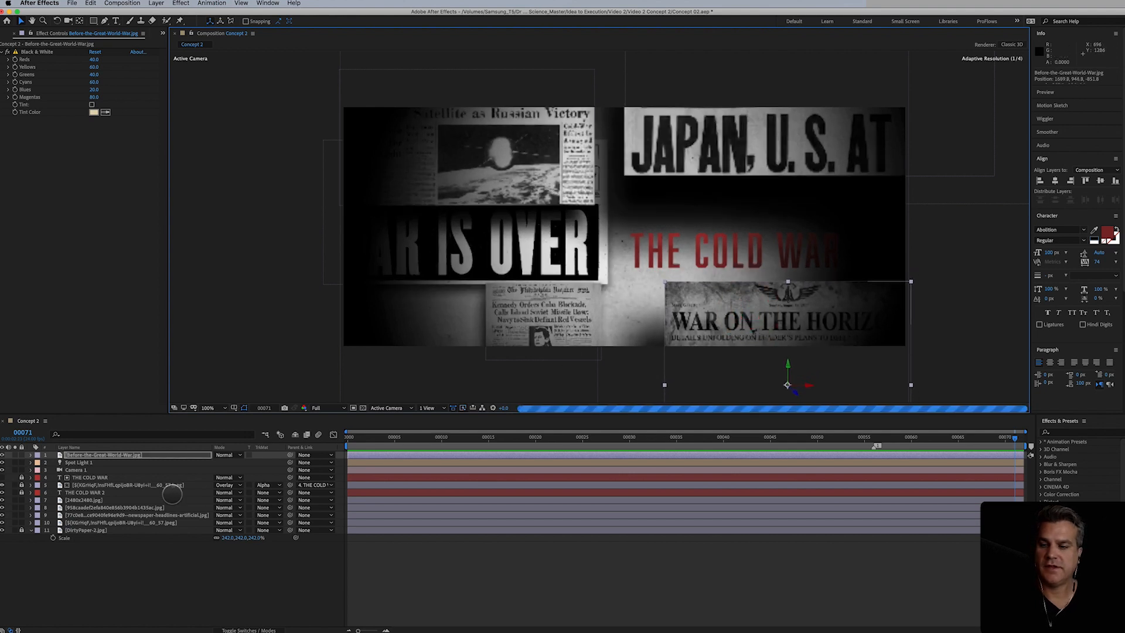
# Step: Unlock the overlay clipping and move both COLD WAR headline layers lower
pyautogui.click(22, 485)
pyautogui.click(82, 492)
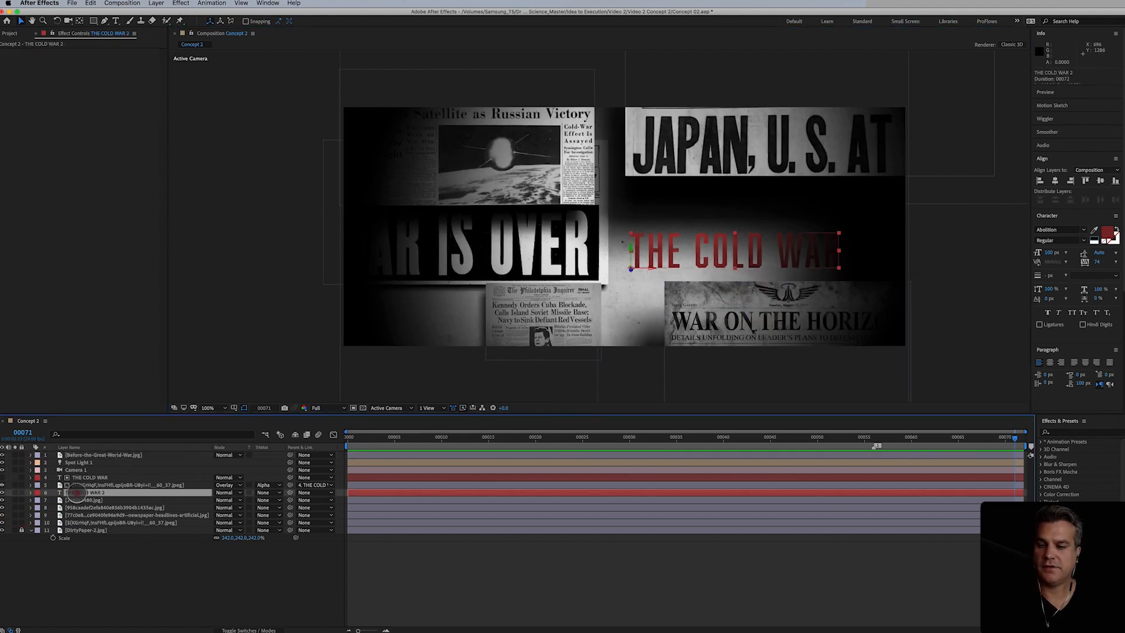
pyautogui.keyDown('super'); pyautogui.click(85, 478); pyautogui.keyUp('super')
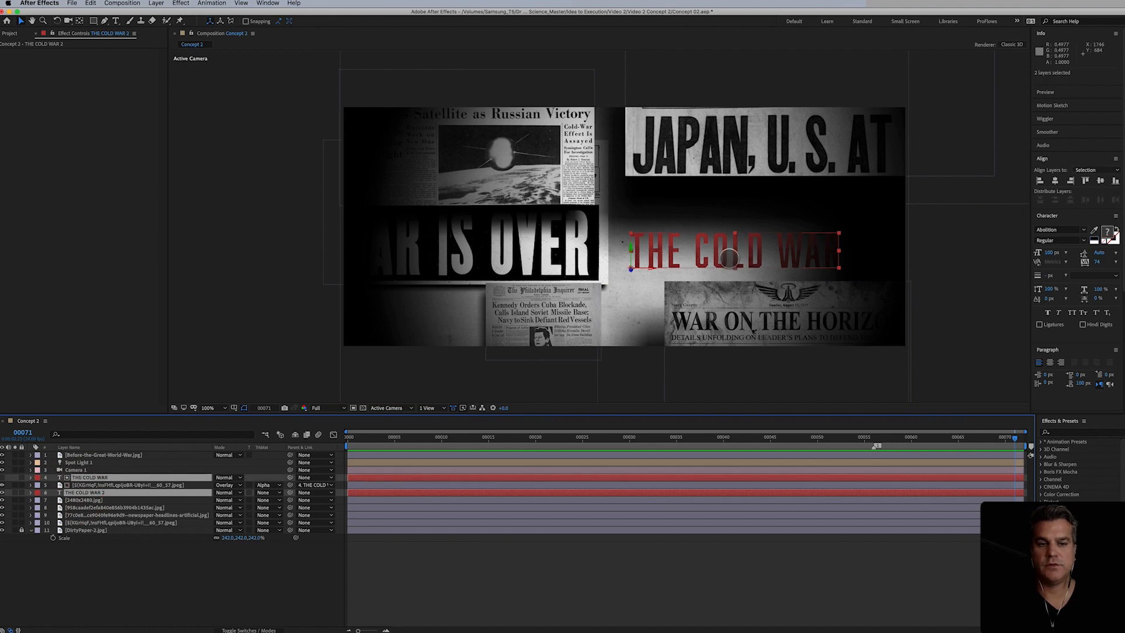
pyautogui.moveTo(729, 258); pyautogui.dragTo(730, 272)
# Step: Show a proportional grid and nudge the headline left to about X 1254.6
pyautogui.click(233, 407)
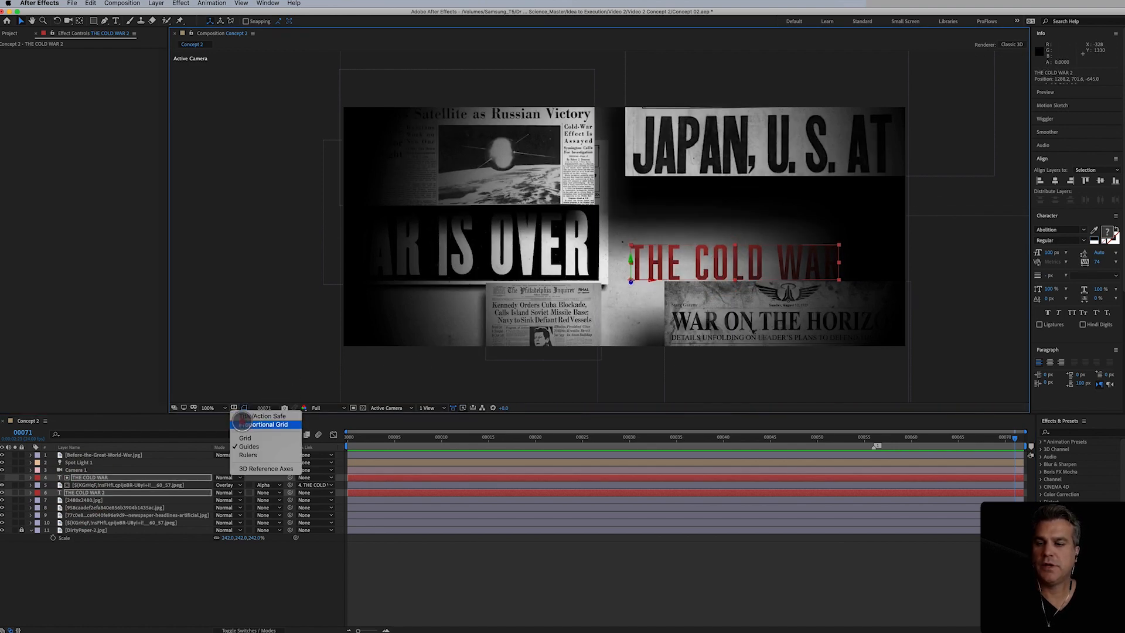
pyautogui.click(243, 424)
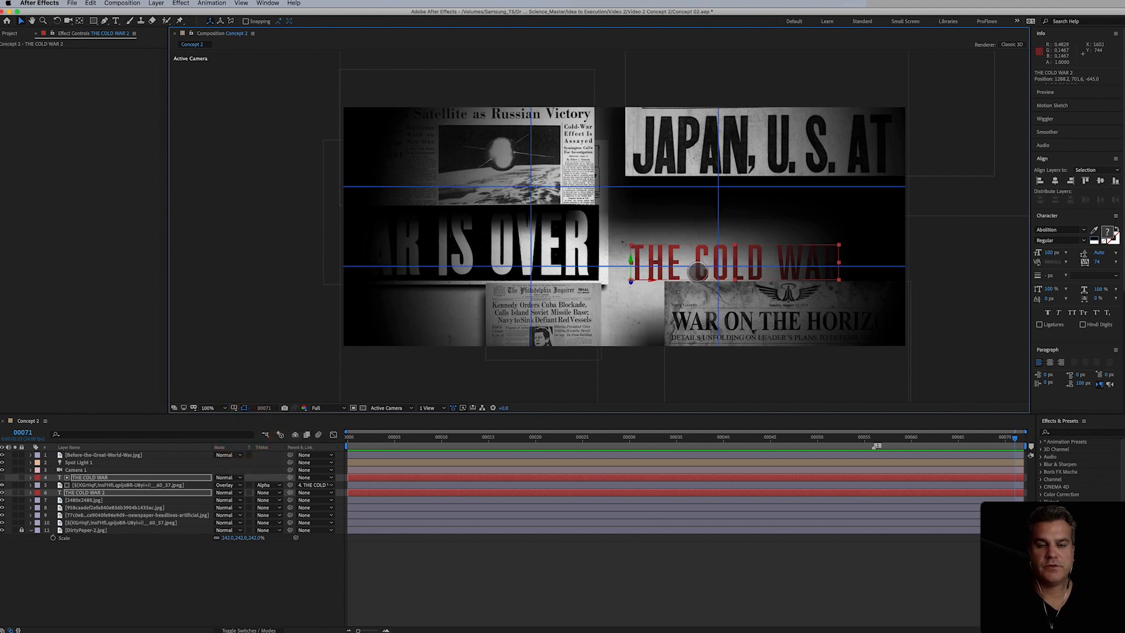
pyautogui.moveTo(697, 270); pyautogui.dragTo(686, 270)
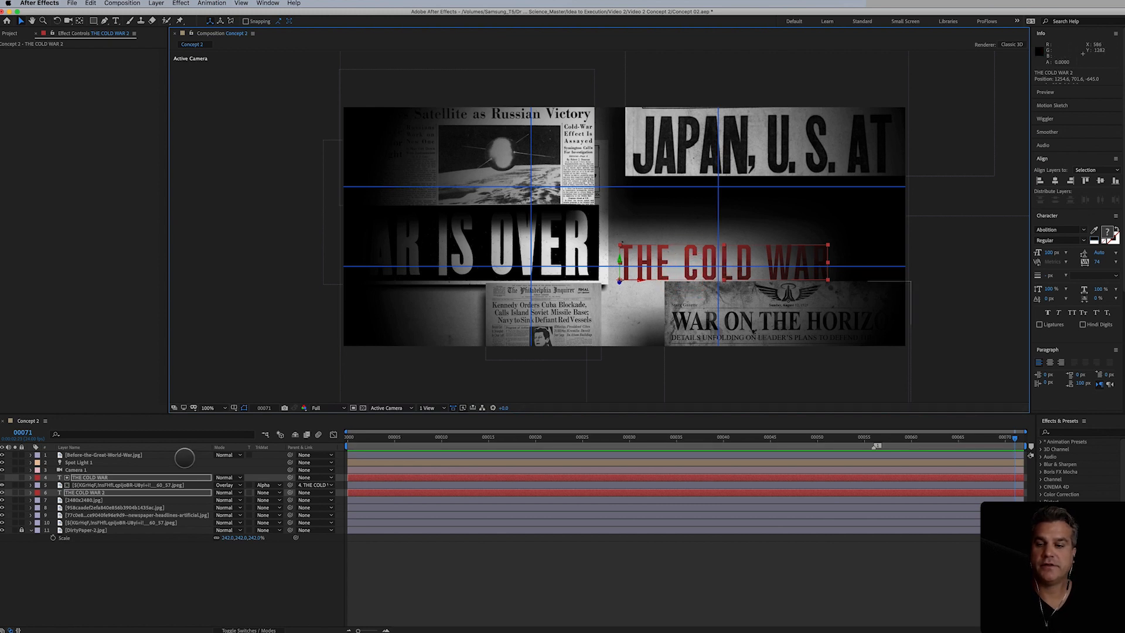
pyautogui.click(234, 408)
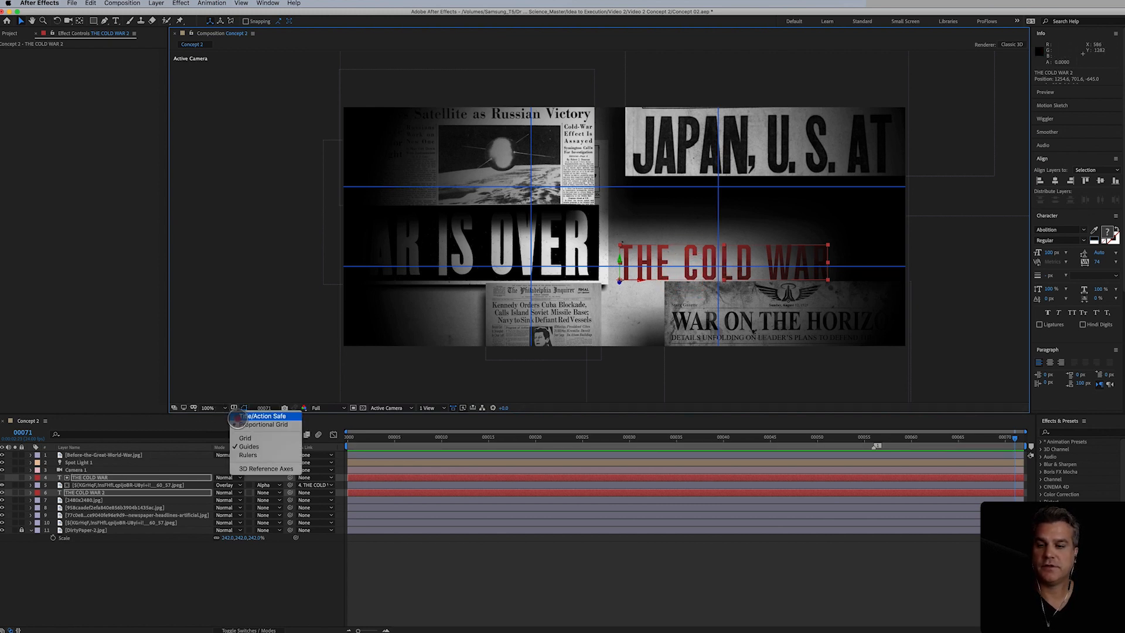
pyautogui.click(252, 367)
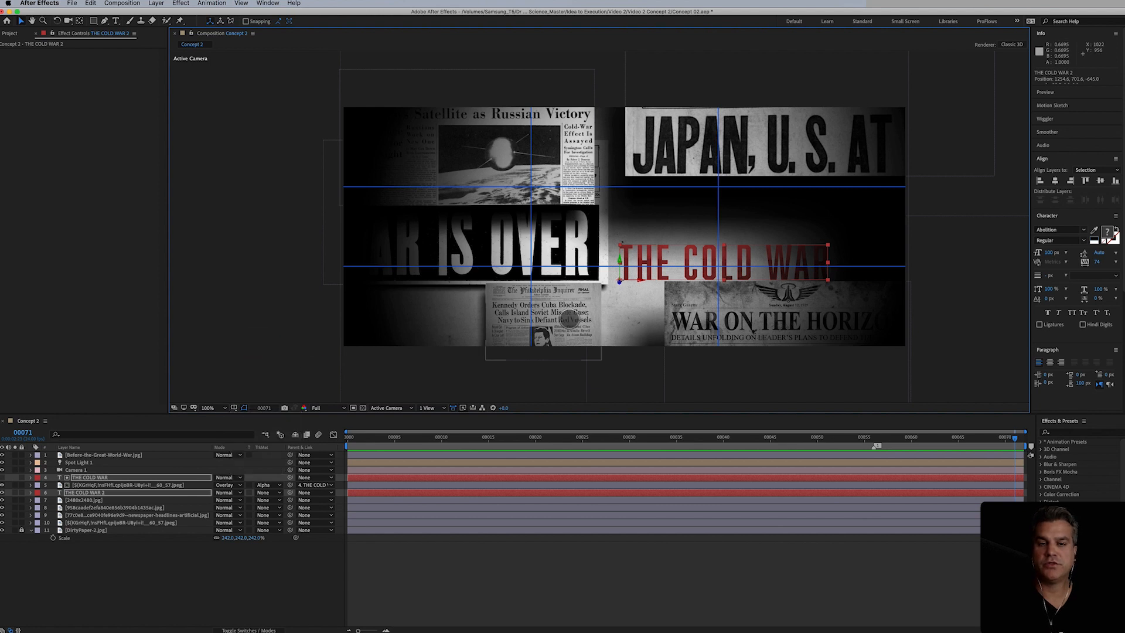
# Step: Set the proportional grid to 3 horizontal by 3 vertical divisions in Grids & Guides preferences
pyautogui.click(45, 3)
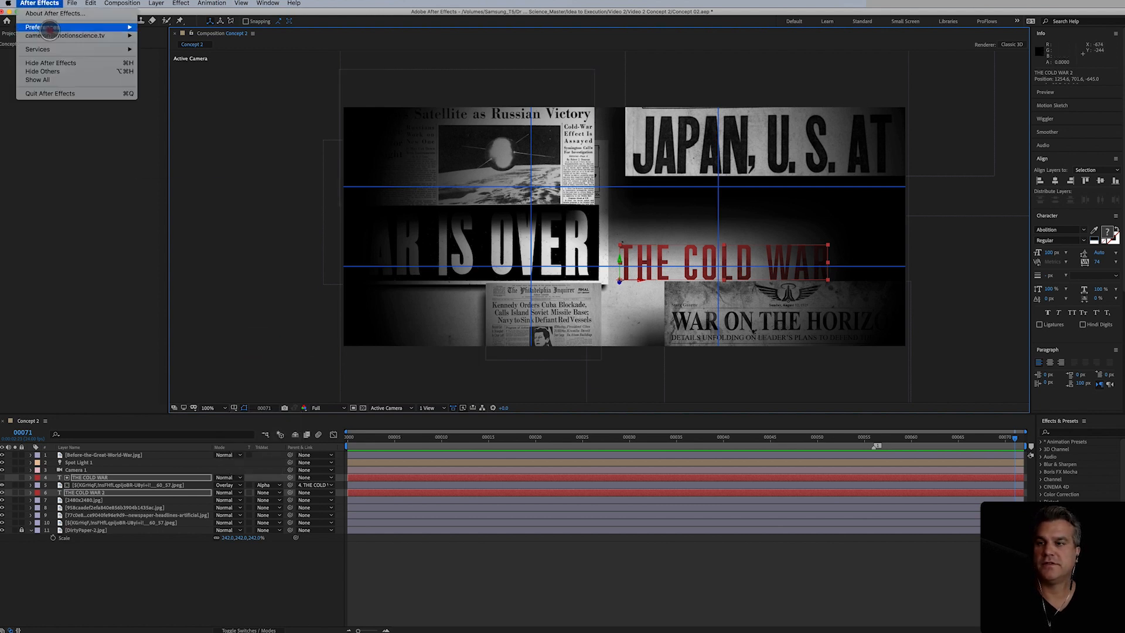
pyautogui.moveTo(133, 27)
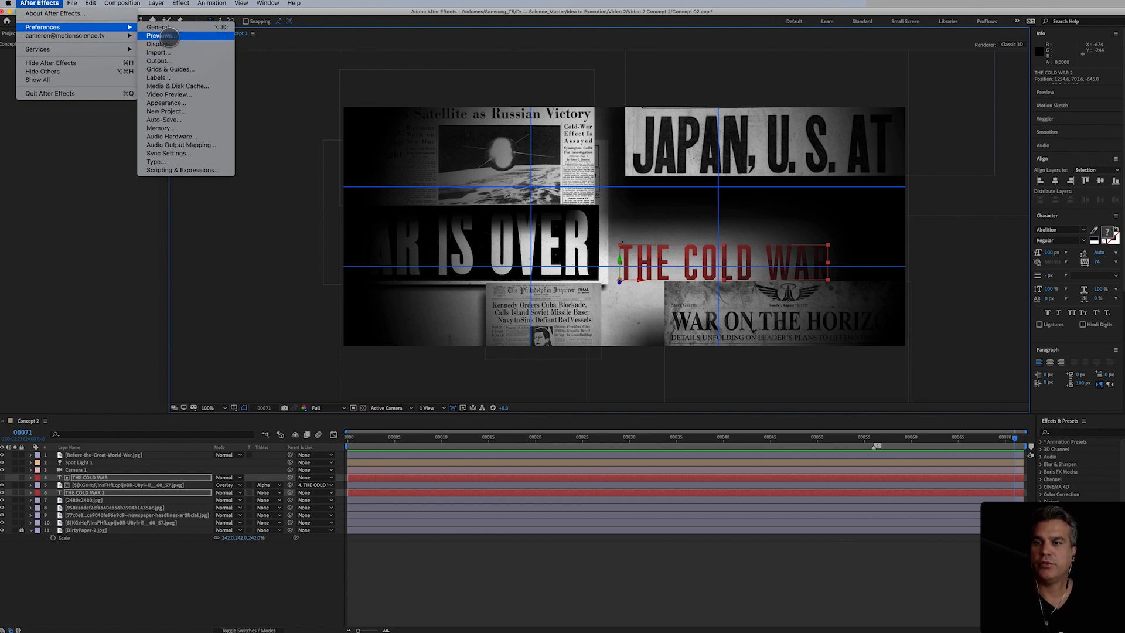
pyautogui.click(167, 35)
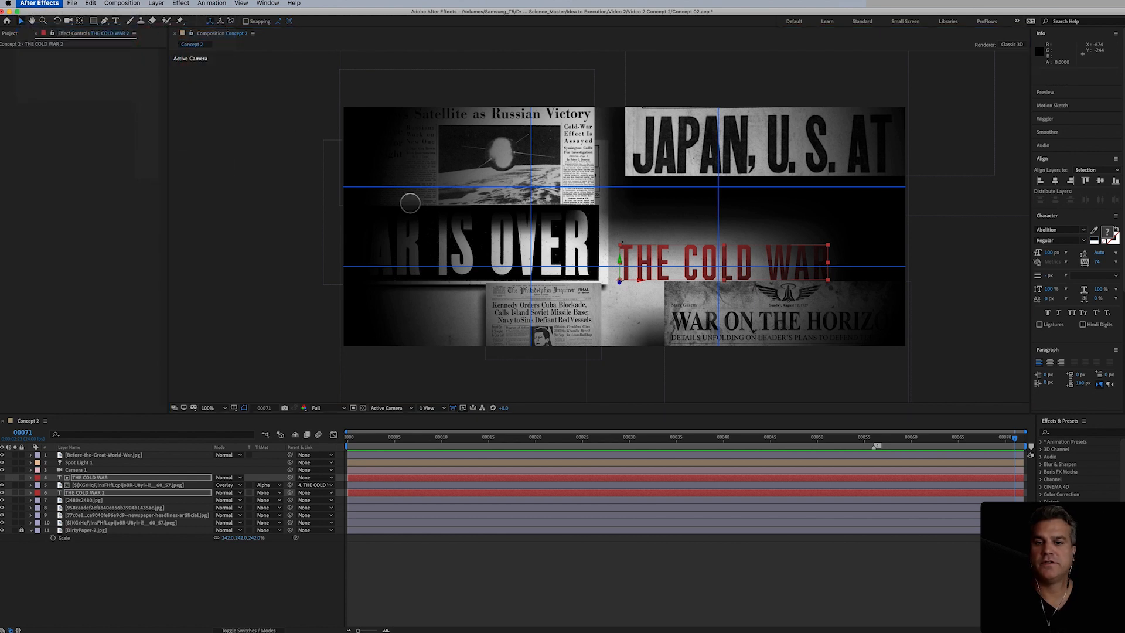
pyautogui.click(407, 209)
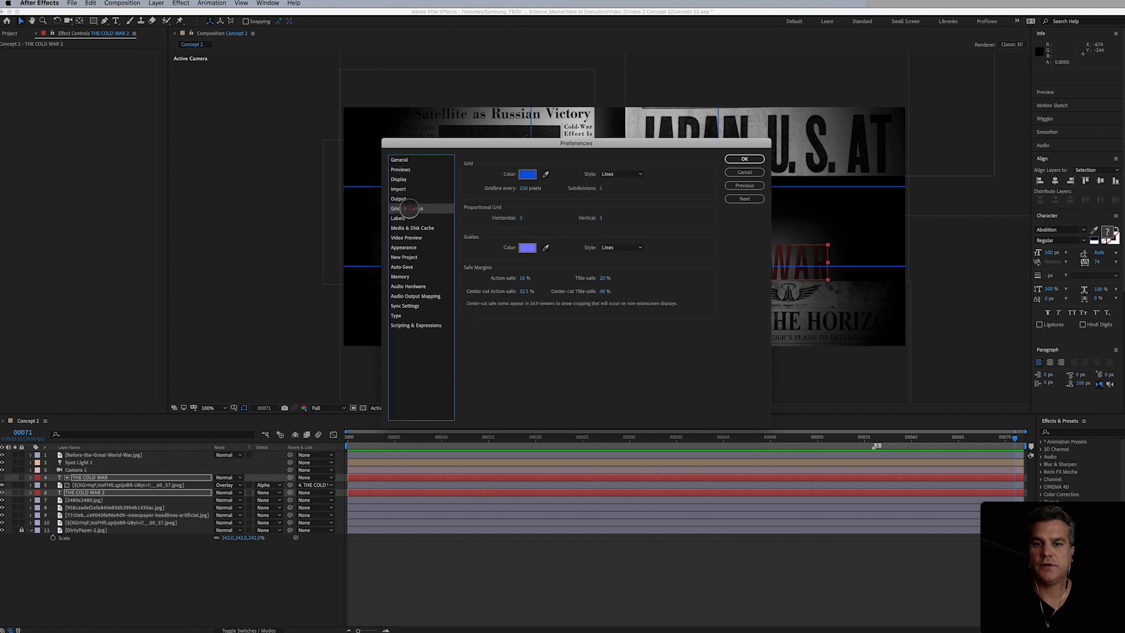
pyautogui.moveTo(484, 143); pyautogui.dragTo(287, 156)
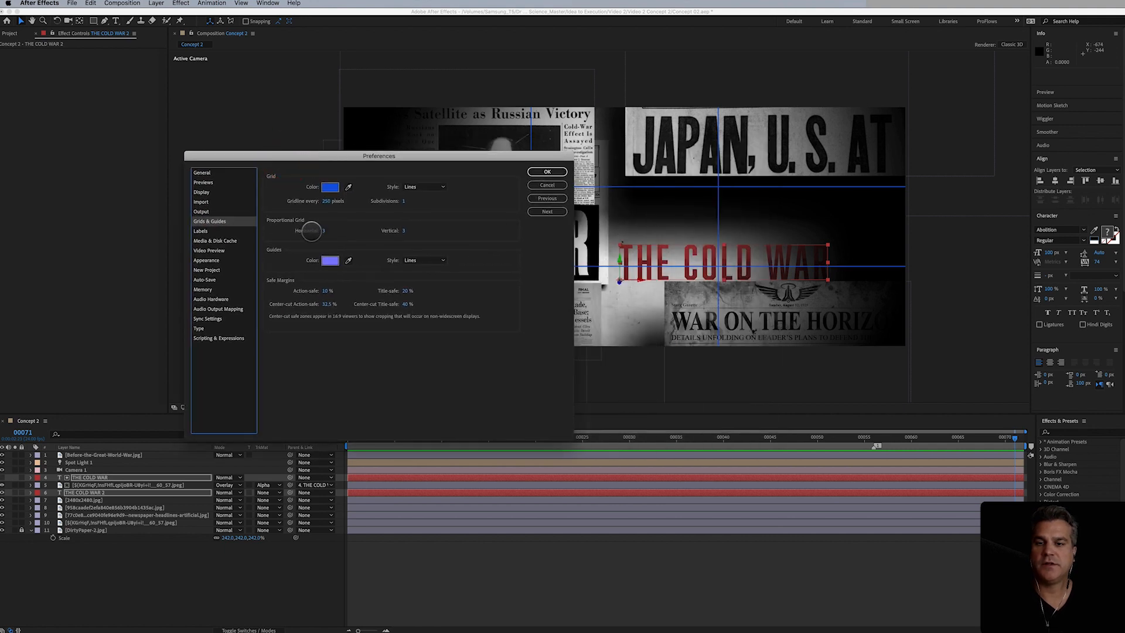
pyautogui.click(324, 230)
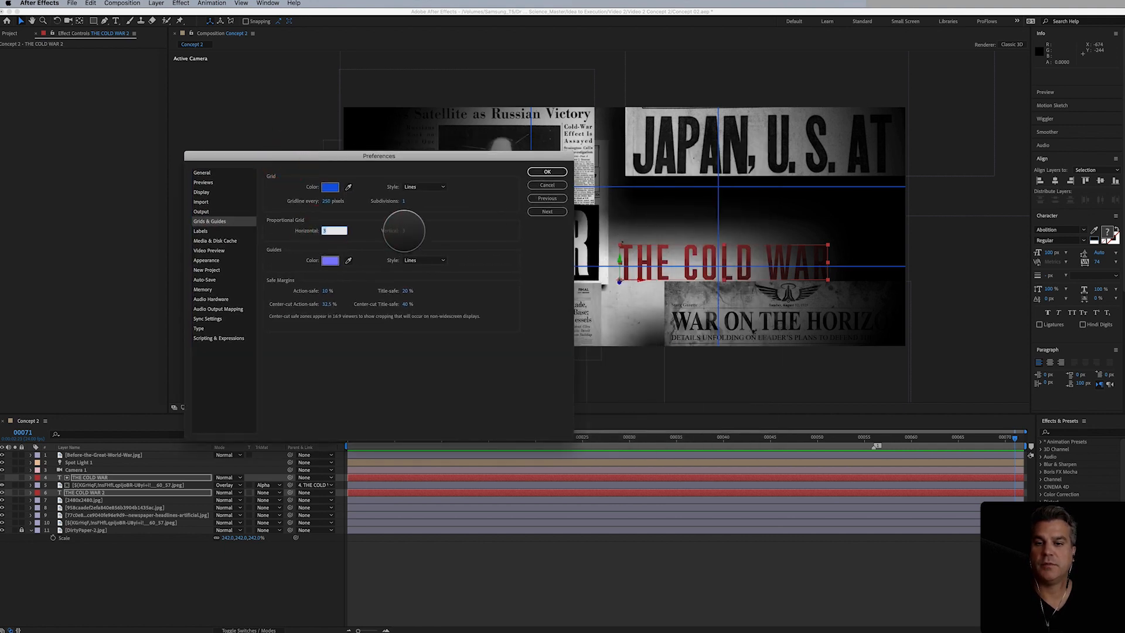
pyautogui.click(404, 231)
pyautogui.click(542, 172)
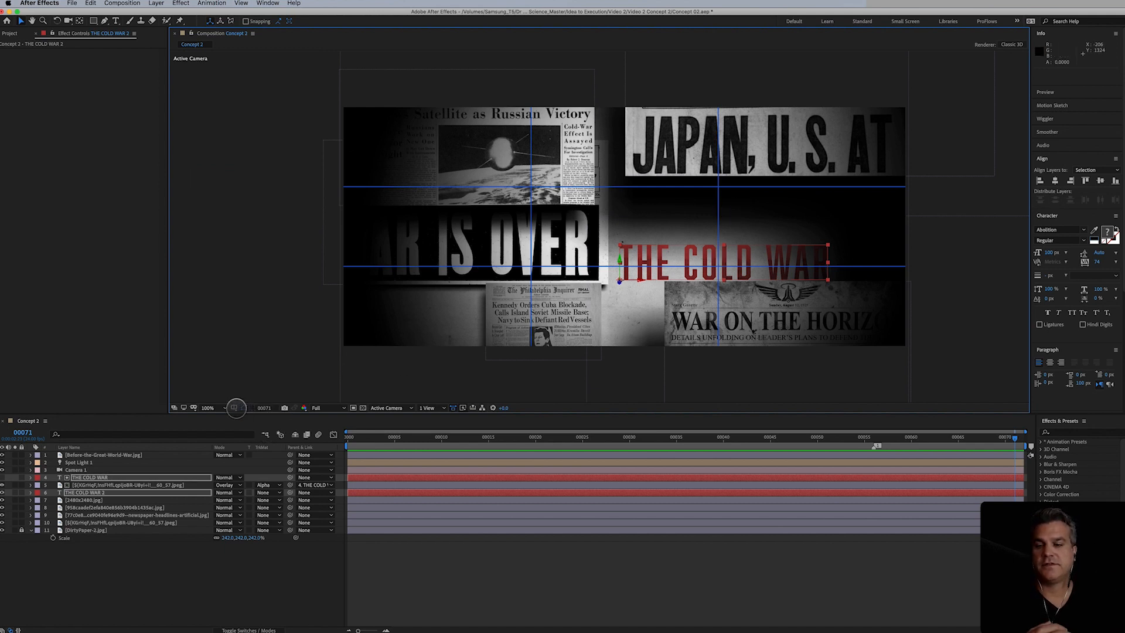
pyautogui.click(235, 408)
# Step: Hide the proportional grid and rearrange clippings, lifting WAR IS OVER and shifting the satellite clipping
pyautogui.click(243, 422)
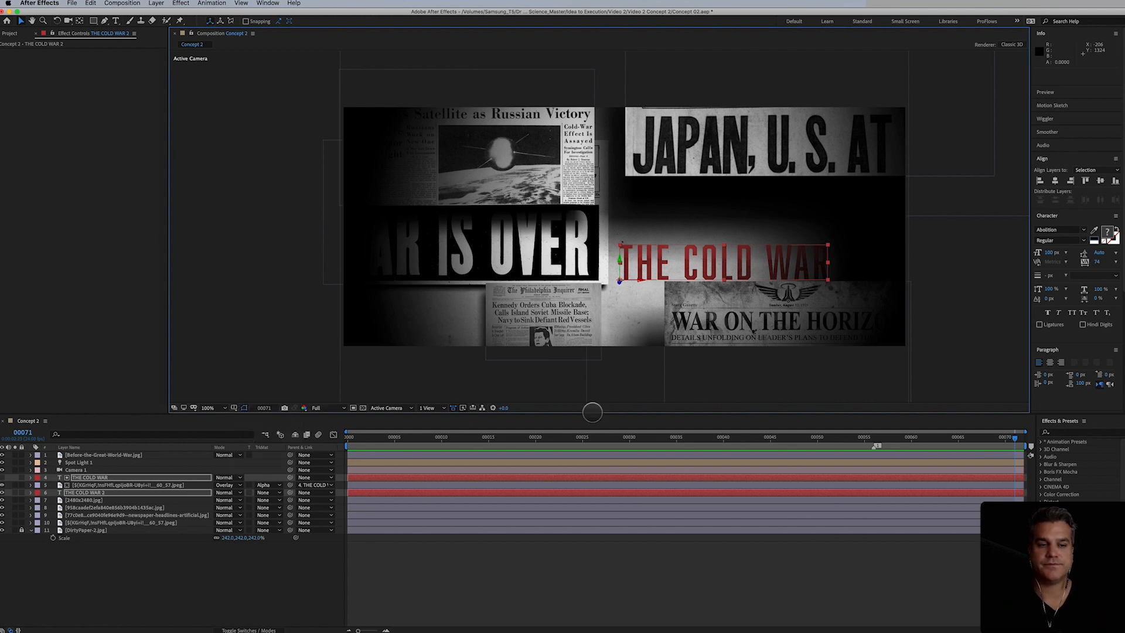
pyautogui.moveTo(737, 368); pyautogui.dragTo(735, 375)
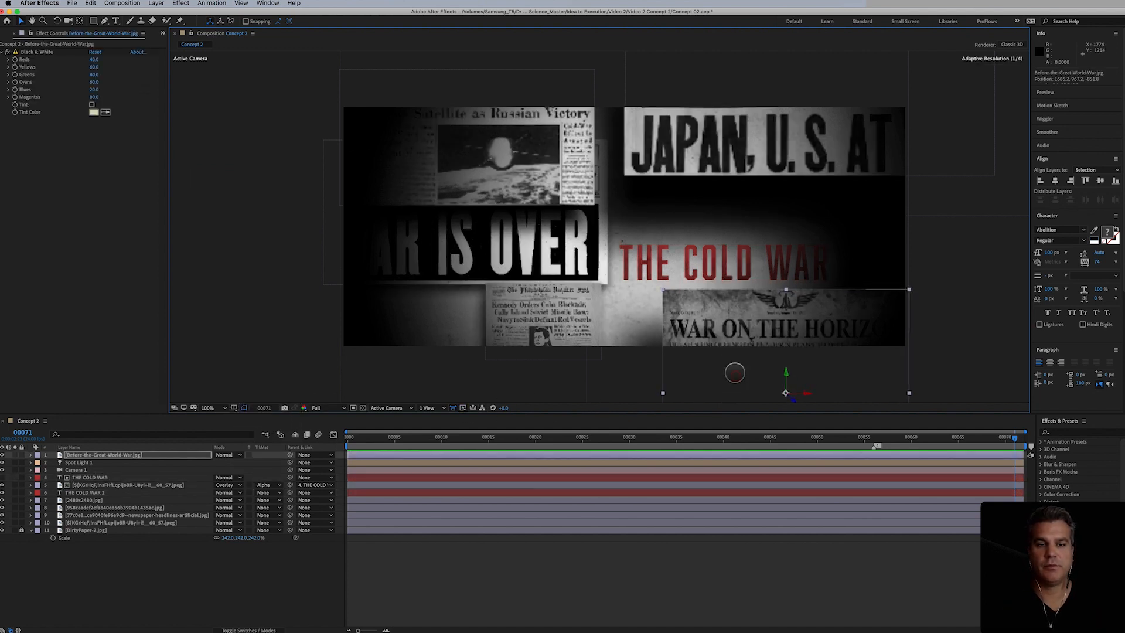
pyautogui.moveTo(759, 151)
pyautogui.mouseDown()
pyautogui.moveTo(756, 161)
pyautogui.moveTo(759, 151)
pyautogui.mouseUp()
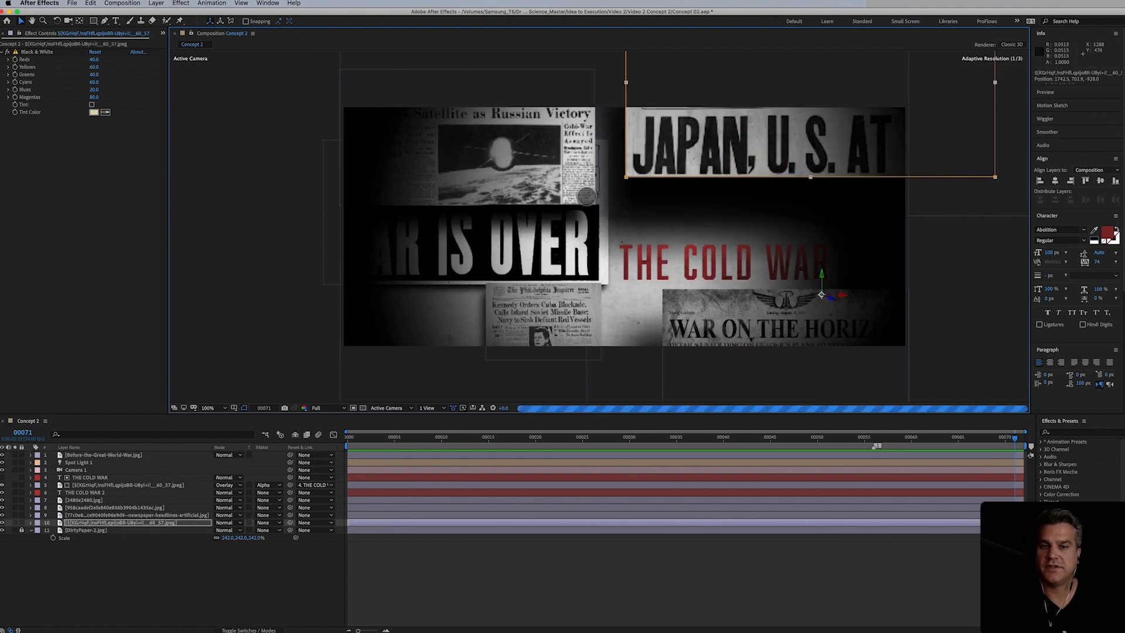
pyautogui.moveTo(530, 170); pyautogui.dragTo(439, 116)
pyautogui.moveTo(559, 234); pyautogui.dragTo(566, 197)
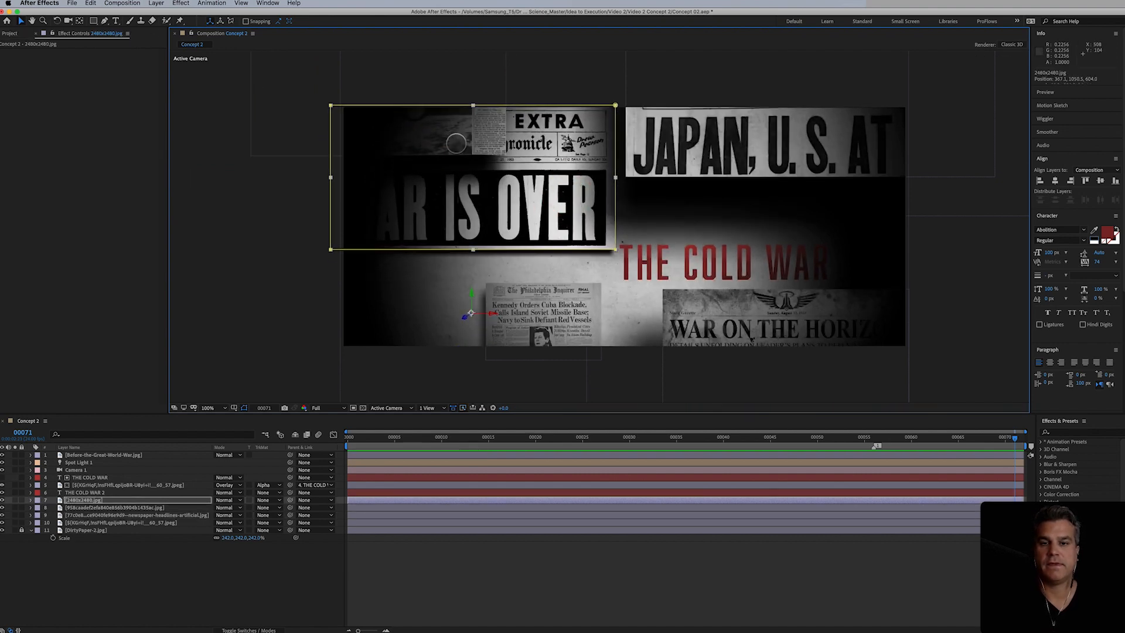
pyautogui.moveTo(461, 91); pyautogui.dragTo(470, 117)
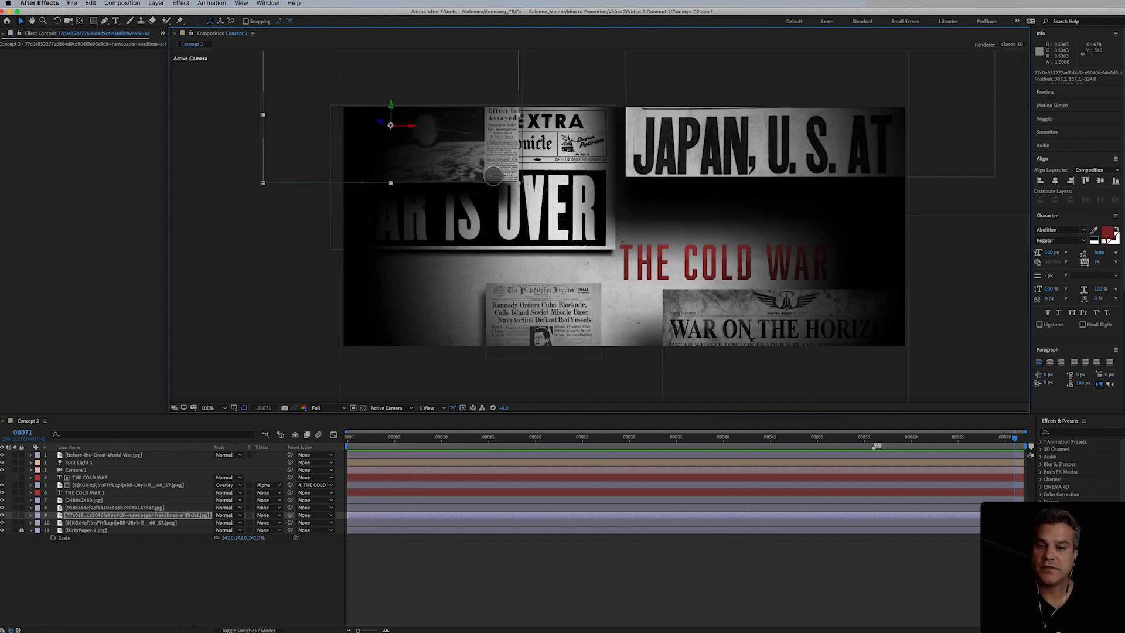
pyautogui.moveTo(517, 225); pyautogui.dragTo(517, 223)
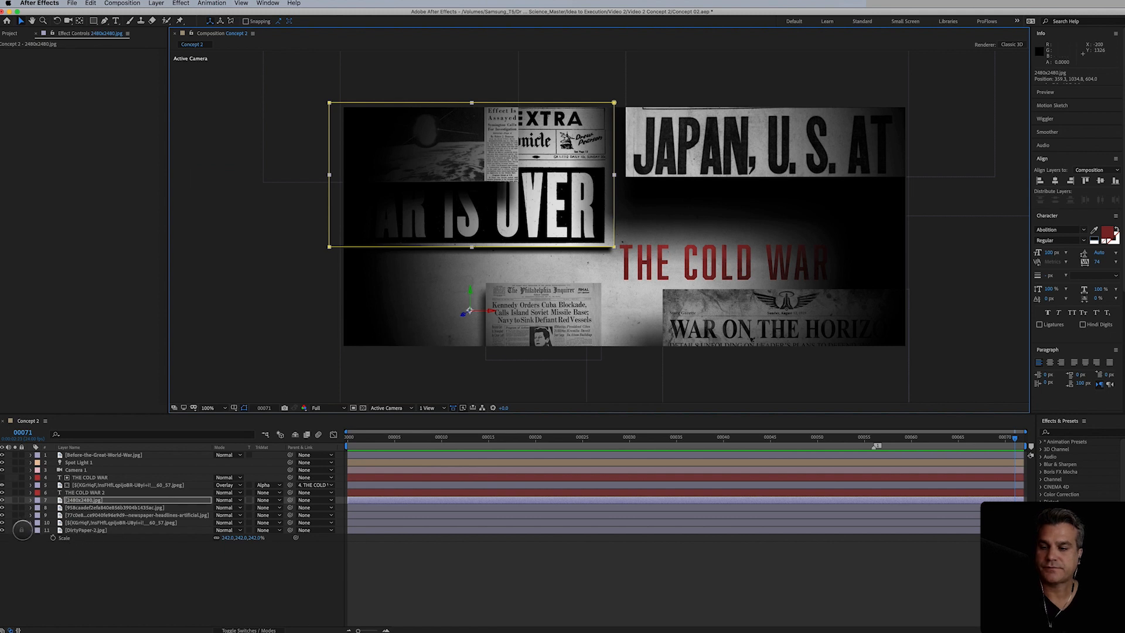
pyautogui.click(78, 531)
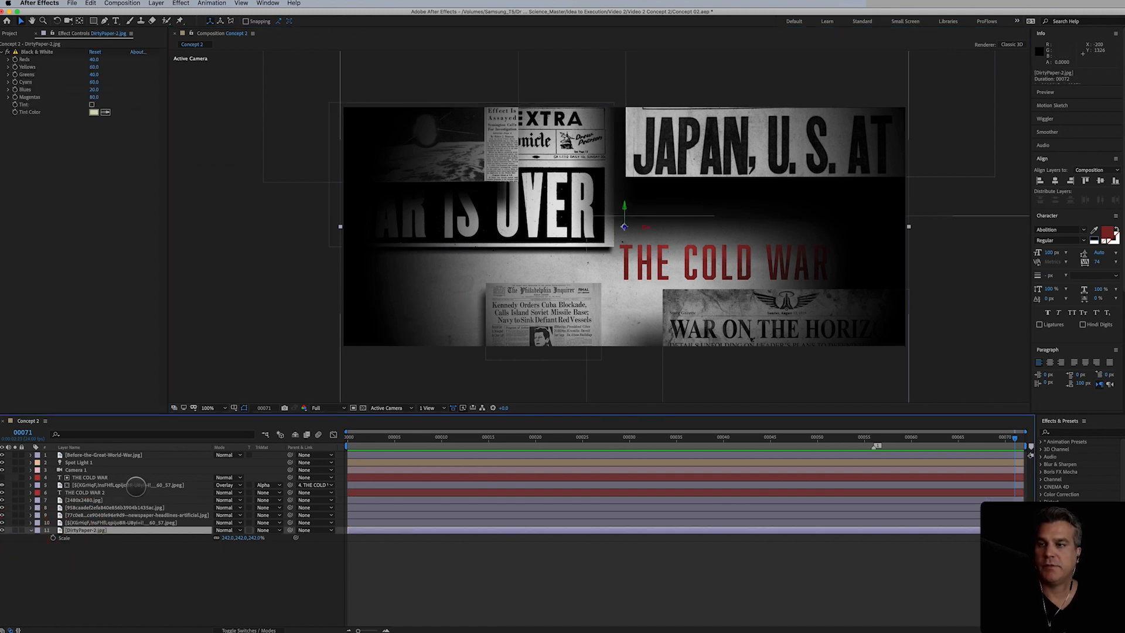
# Step: Apply Channel > Invert to the DirtyPaper-2.jpg background and lock that layer
pyautogui.click(181, 3)
pyautogui.moveTo(189, 86)
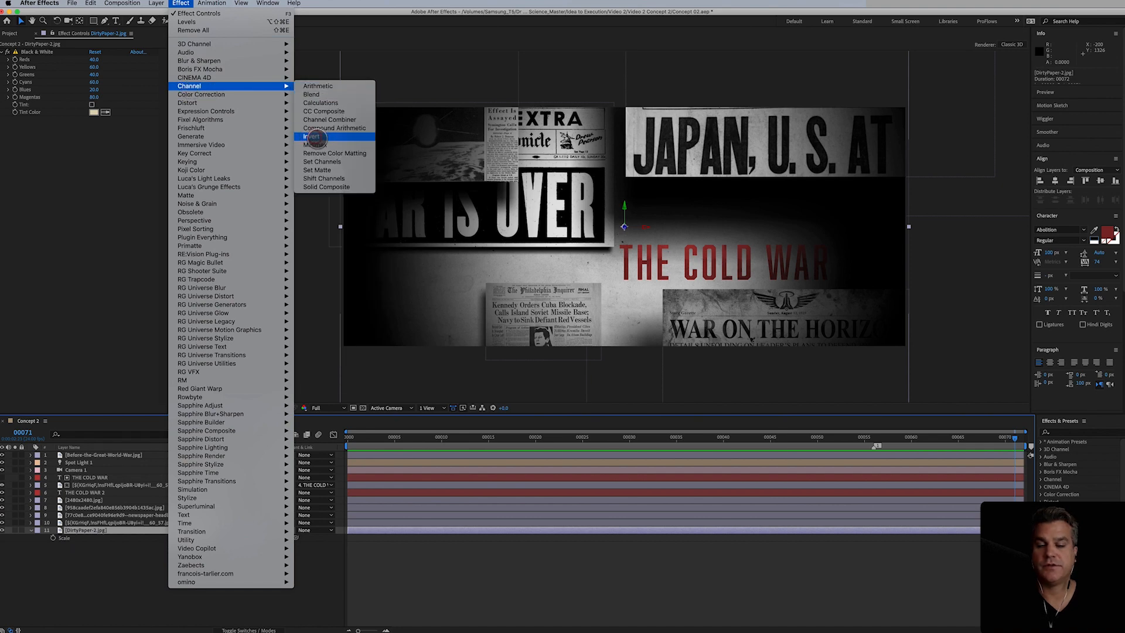
pyautogui.click(316, 137)
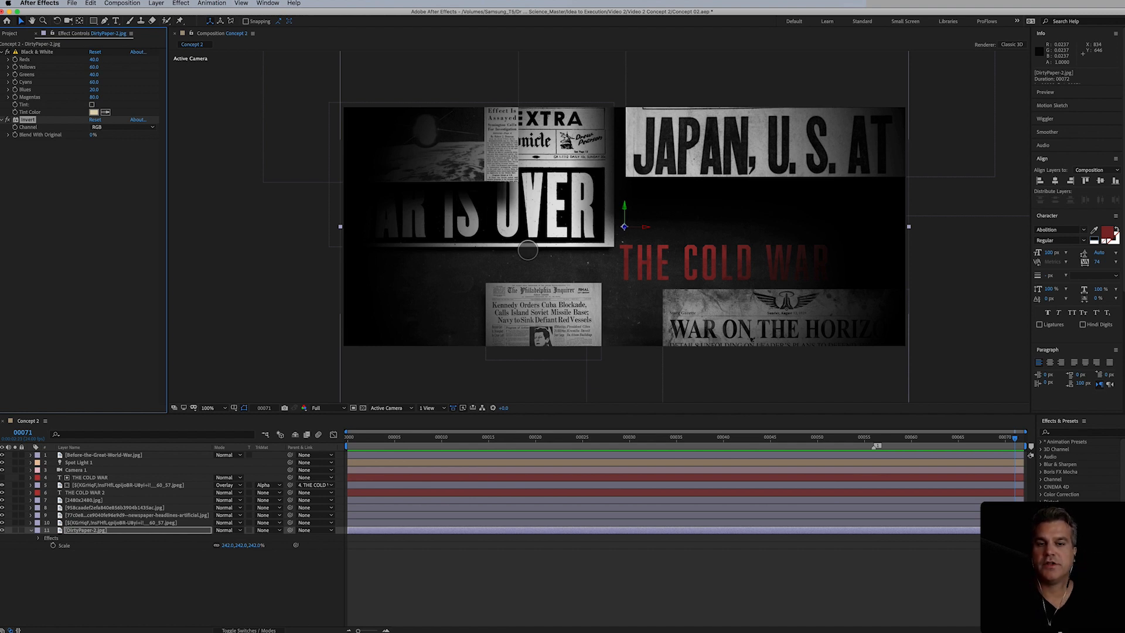
pyautogui.click(527, 225)
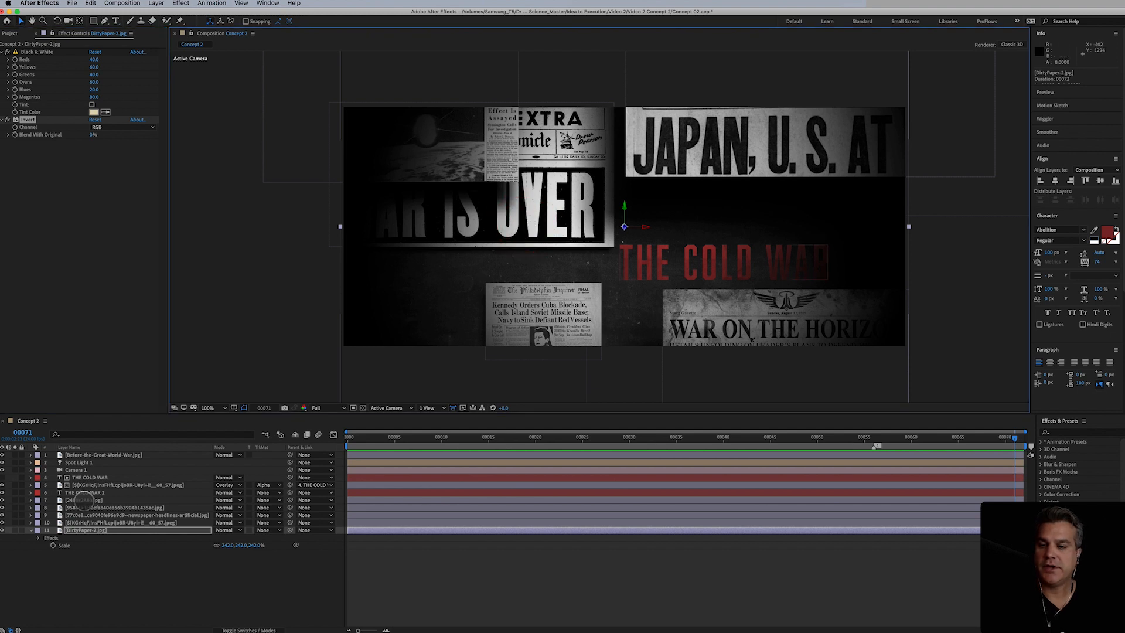
pyautogui.click(22, 530)
pyautogui.click(475, 239)
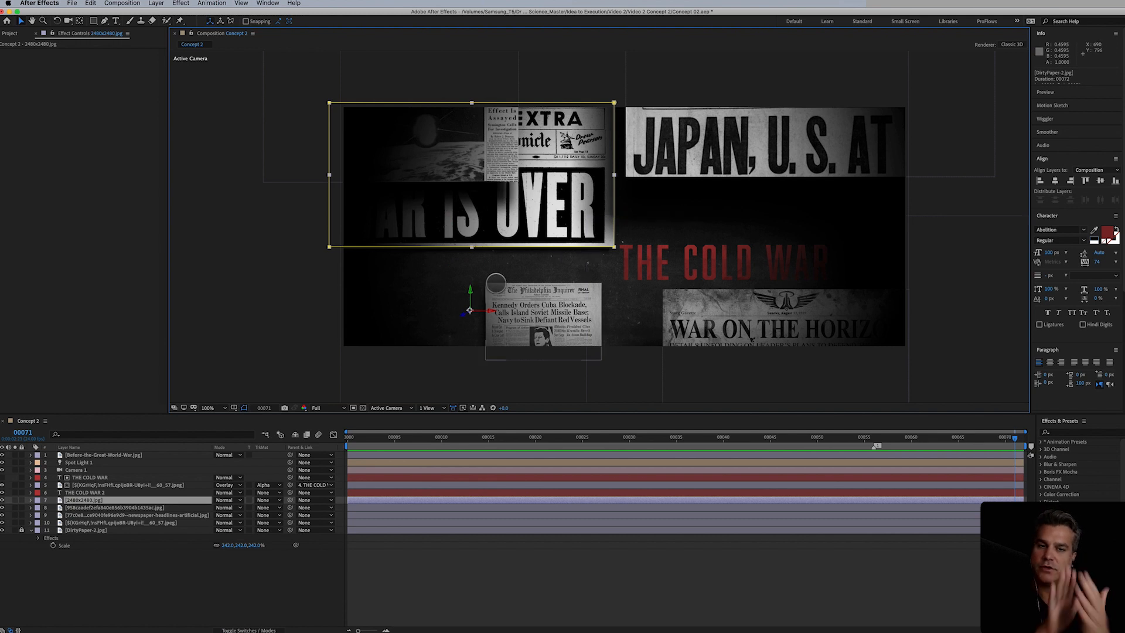
# Step: In a 2-view layout, push the WAR IS OVER clipping toward camera, shrink it, and move it up-right
pyautogui.click(431, 407)
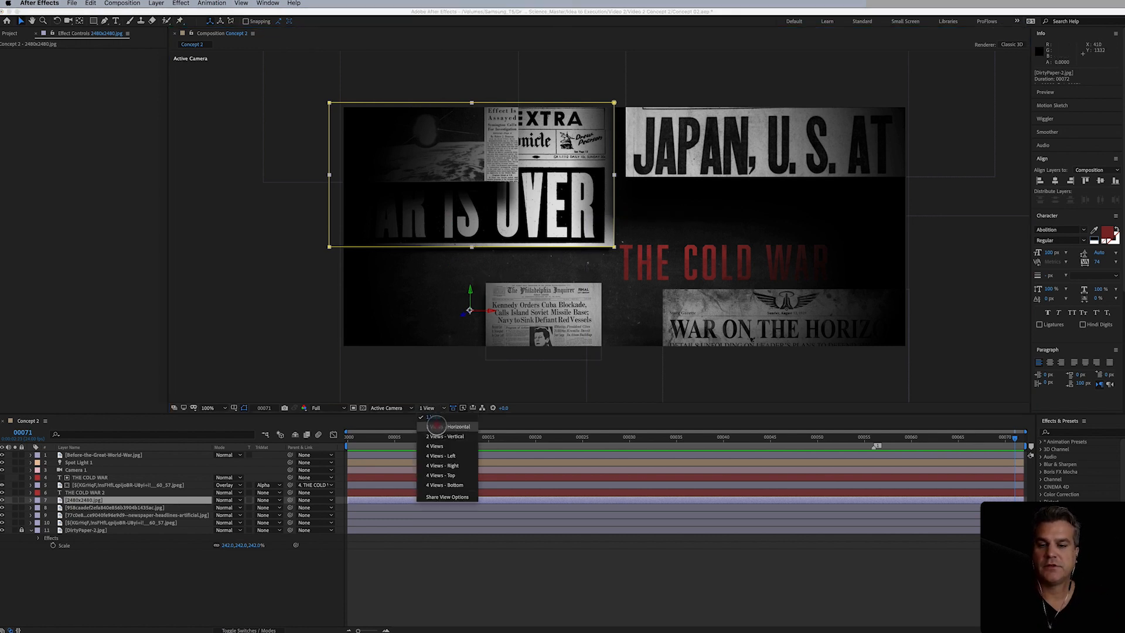
pyautogui.click(437, 426)
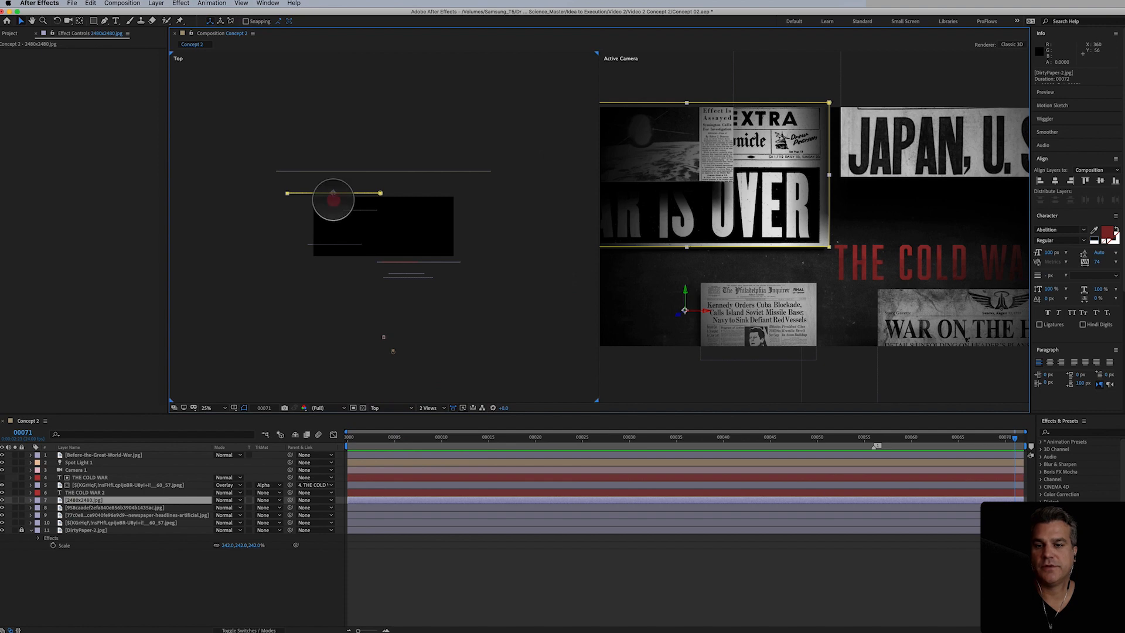
pyautogui.moveTo(332, 200); pyautogui.dragTo(332, 232)
pyautogui.press('s')
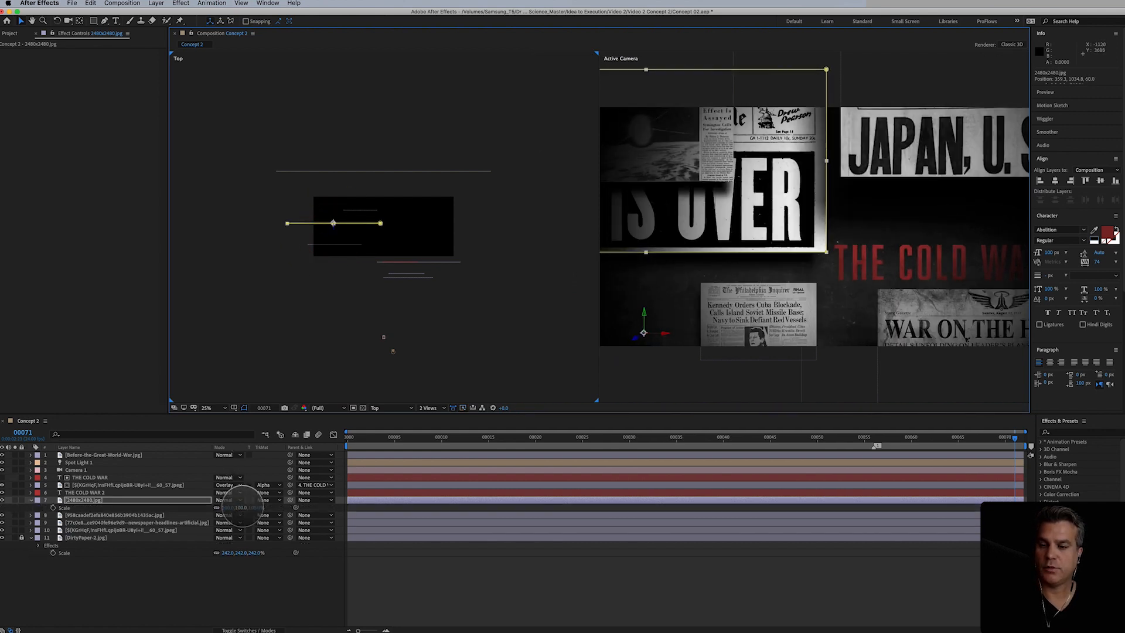
pyautogui.moveTo(253, 508); pyautogui.dragTo(243, 514)
pyautogui.moveTo(653, 263)
pyautogui.mouseDown()
pyautogui.moveTo(665, 231)
pyautogui.moveTo(718, 197)
pyautogui.moveTo(716, 222)
pyautogui.mouseUp()
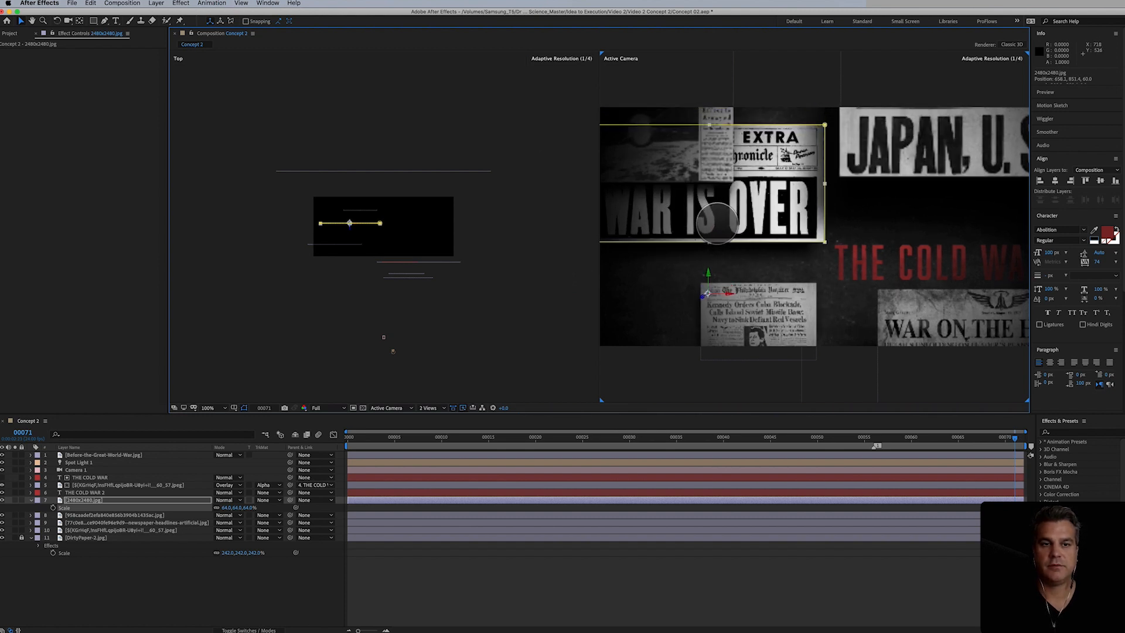
# Step: Extend the clipping's mask upward to reveal the EXTRA masthead and return to a single view
pyautogui.moveTo(749, 125); pyautogui.dragTo(750, 96)
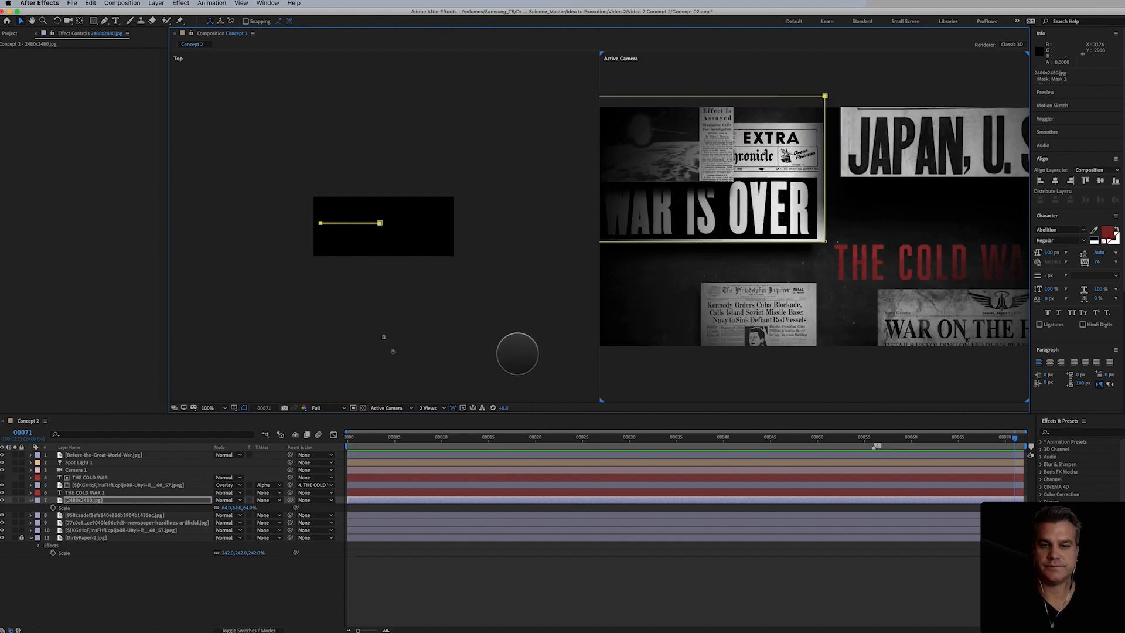
pyautogui.click(432, 408)
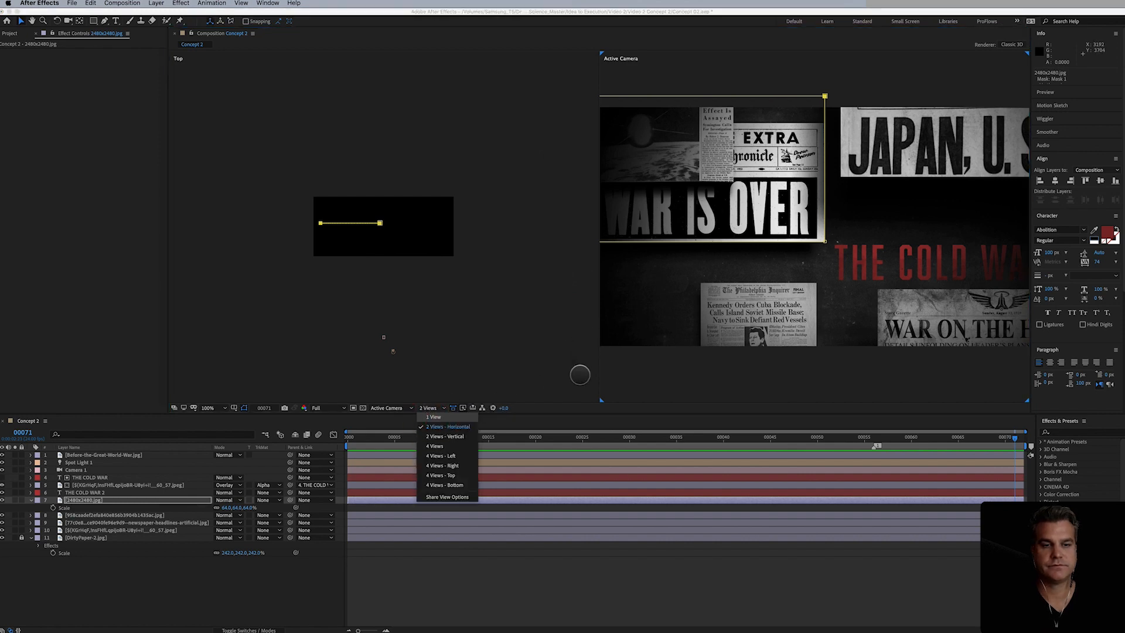
pyautogui.click(434, 417)
pyautogui.click(556, 333)
# Step: Bring the Philadelphia Inquirer clipping forward and place it under the JAPAN, U.S. AT headline
pyautogui.moveTo(551, 329); pyautogui.dragTo(393, 399)
pyautogui.moveTo(495, 353); pyautogui.dragTo(691, 163)
pyautogui.moveTo(605, 206)
pyautogui.mouseDown()
pyautogui.moveTo(723, 218)
pyautogui.moveTo(817, 252)
pyautogui.moveTo(832, 228)
pyautogui.moveTo(830, 262)
pyautogui.moveTo(745, 205)
pyautogui.moveTo(763, 253)
pyautogui.mouseUp()
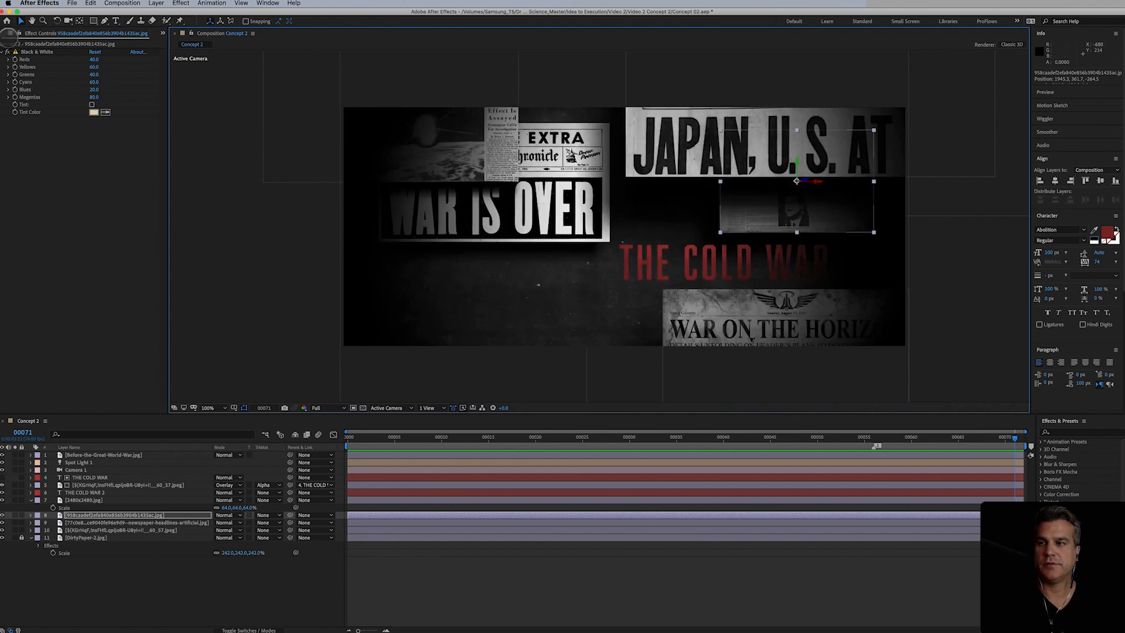
# Step: Show the Project panel and browse the newspaper images, including 2480x2480.jpg
pyautogui.click(164, 34)
pyautogui.click(176, 45)
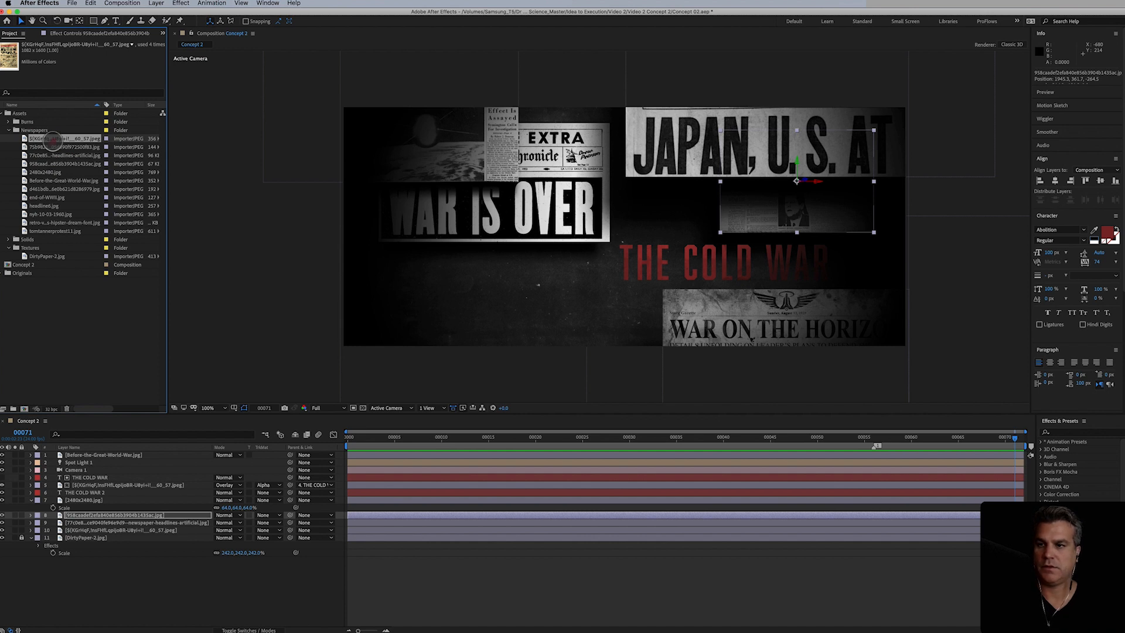
pyautogui.click(53, 148)
pyautogui.click(52, 155)
pyautogui.click(52, 164)
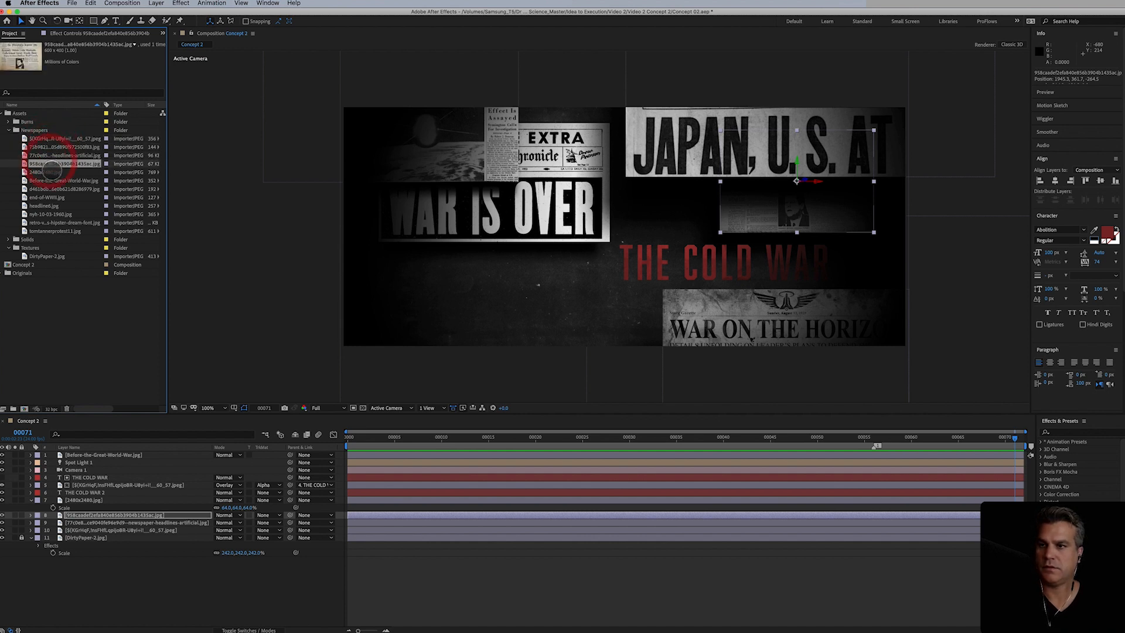
pyautogui.click(52, 172)
pyautogui.click(51, 180)
# Step: Add end-of-WWII.jpg from the Project panel to the composition near the bottom
pyautogui.click(54, 189)
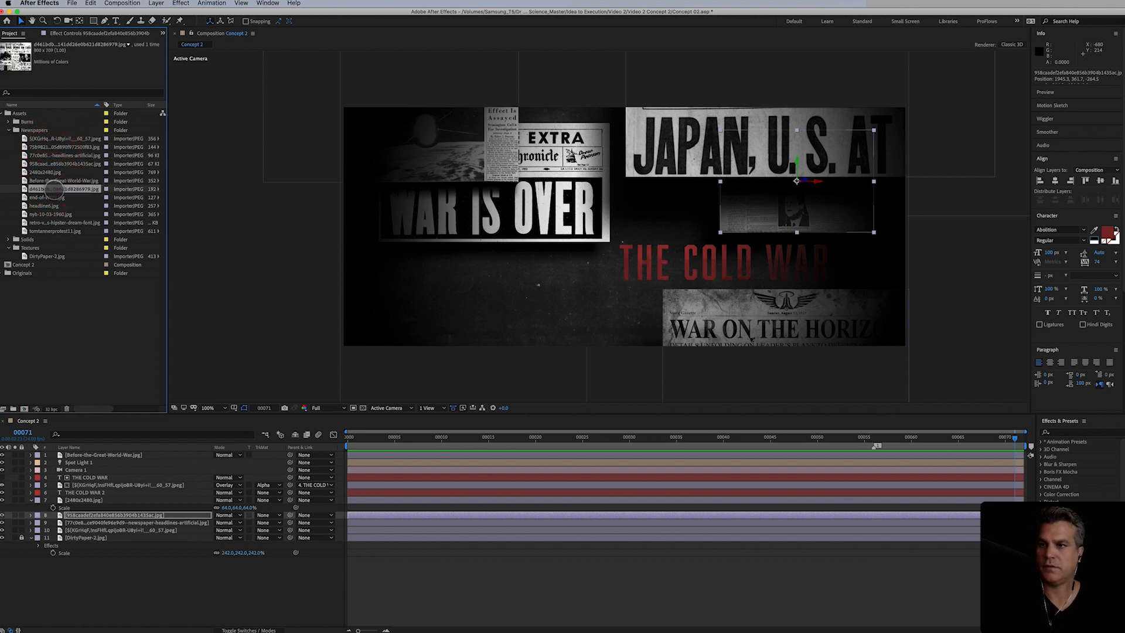
pyautogui.click(54, 197)
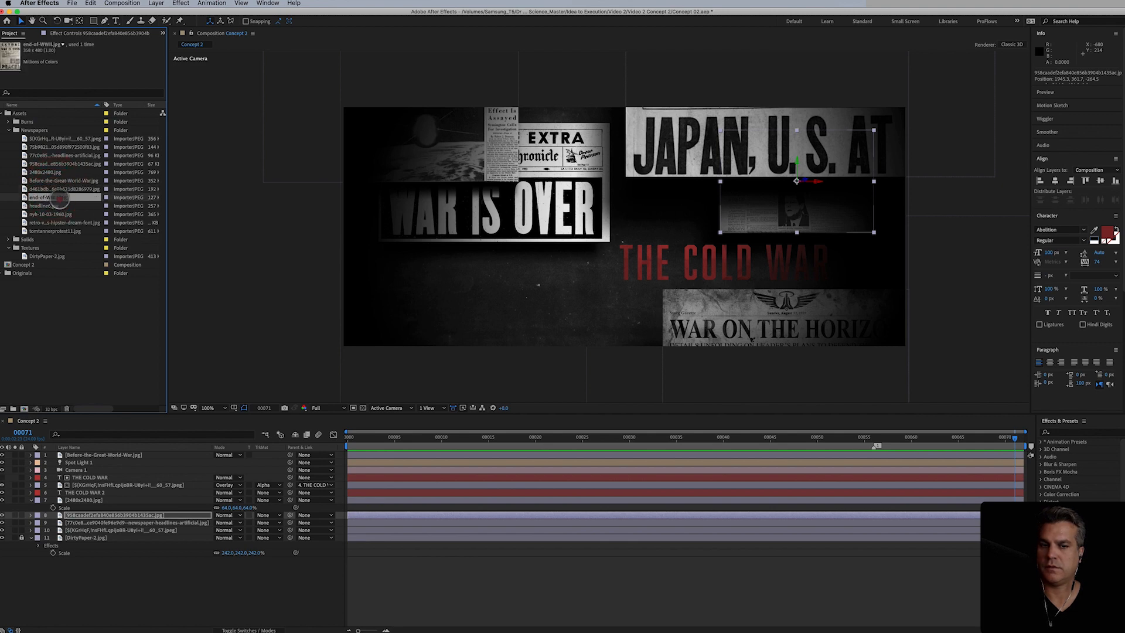
pyautogui.moveTo(60, 200); pyautogui.dragTo(662, 328)
# Step: Apply the Color Correction > Black & White effect to the new clipping
pyautogui.click(181, 3)
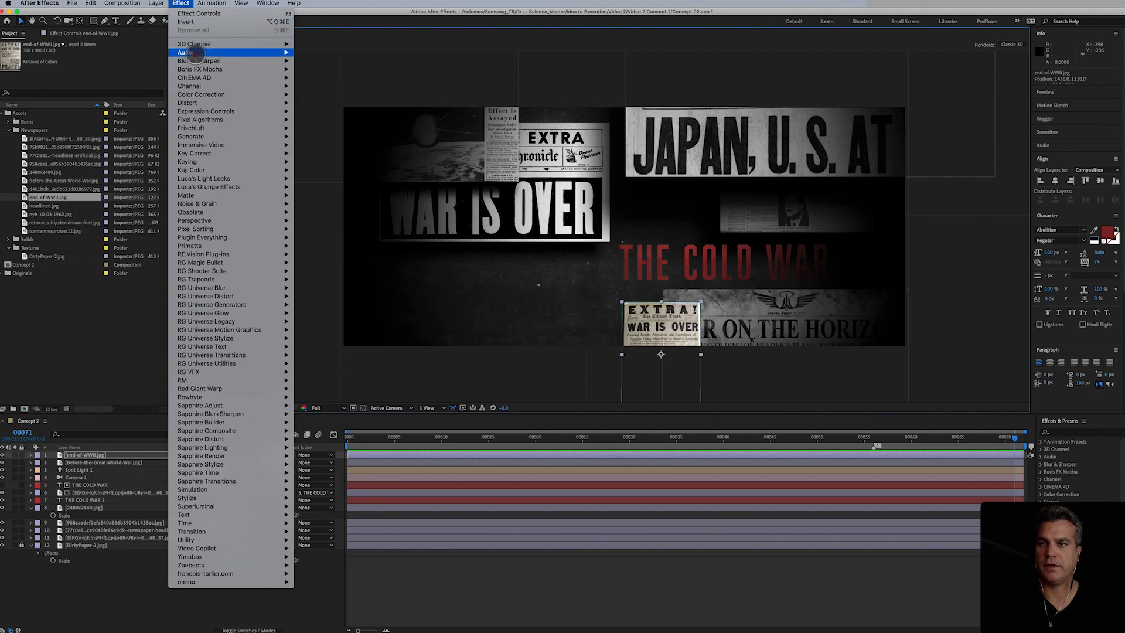
pyautogui.moveTo(203, 95)
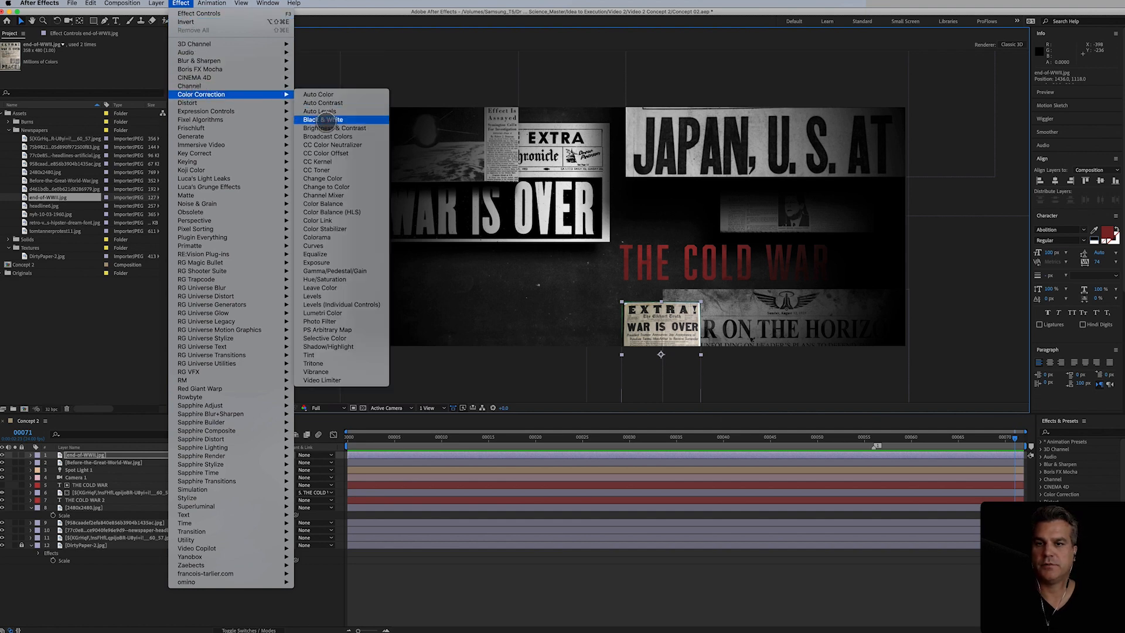
pyautogui.click(324, 120)
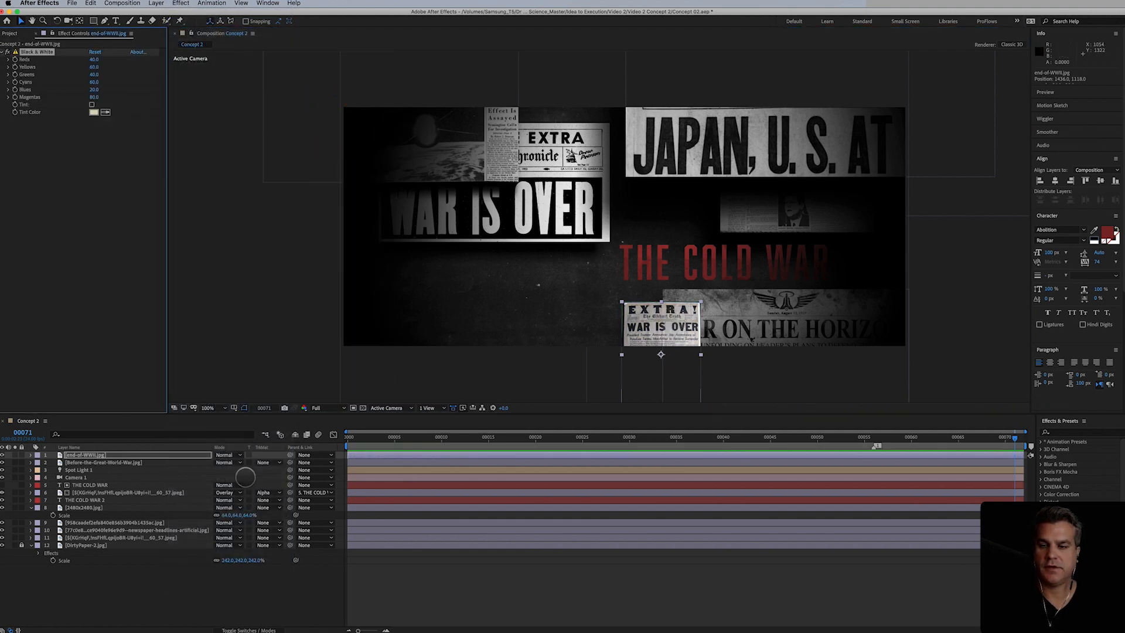
# Step: Make the end-of-WWII clipping a 3D layer and move WAR ON THE HORIZON to centre-left
pyautogui.click(251, 626)
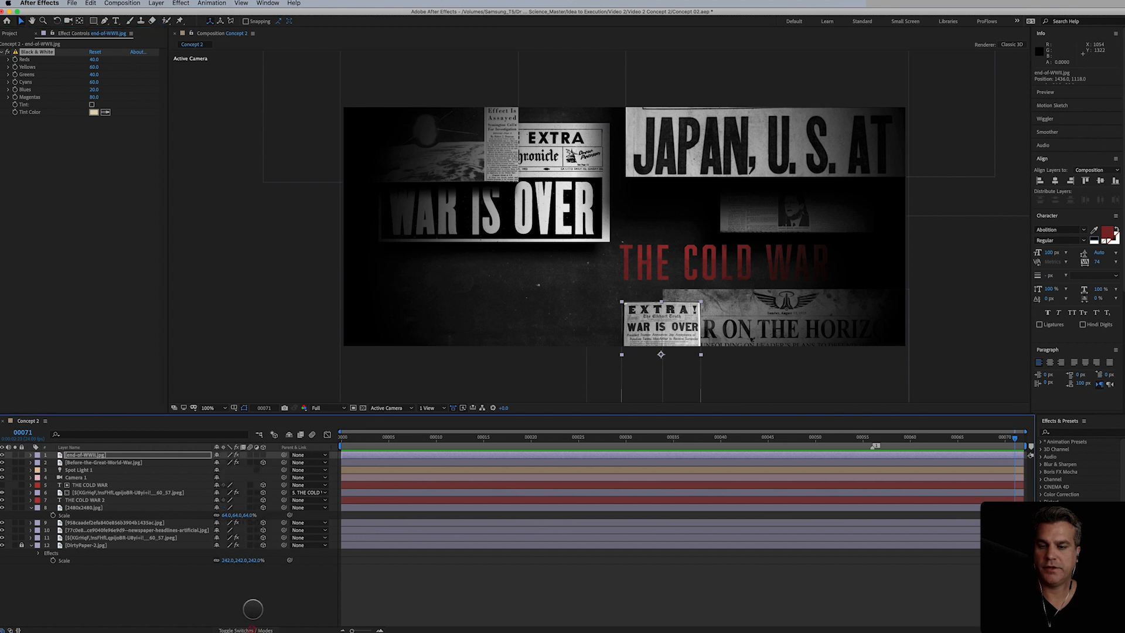
pyautogui.click(262, 454)
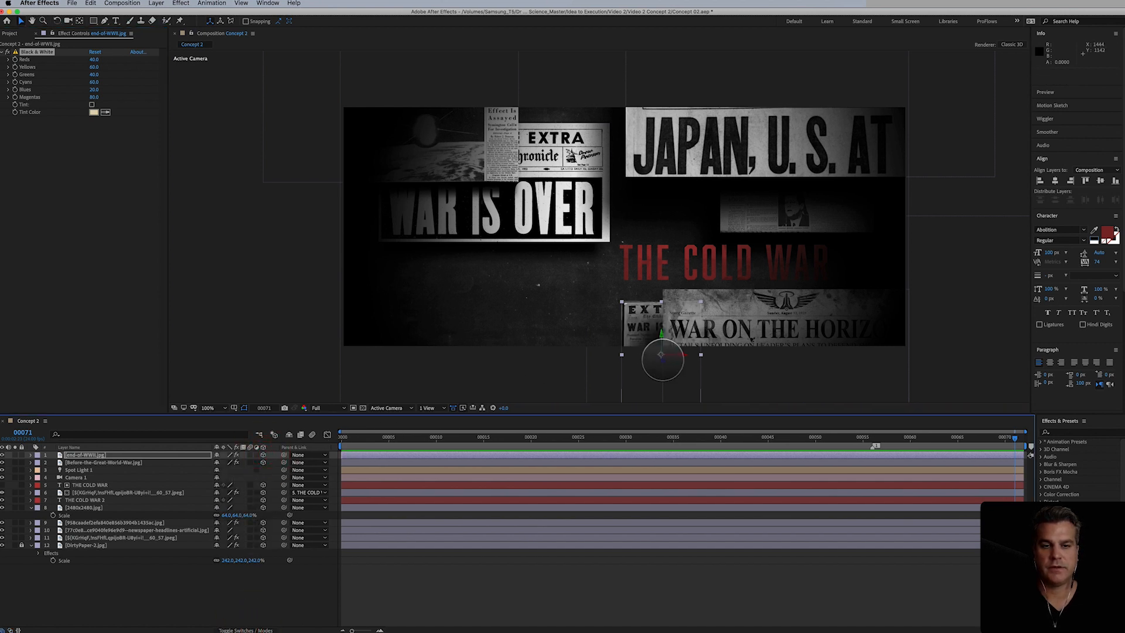
pyautogui.click(663, 359)
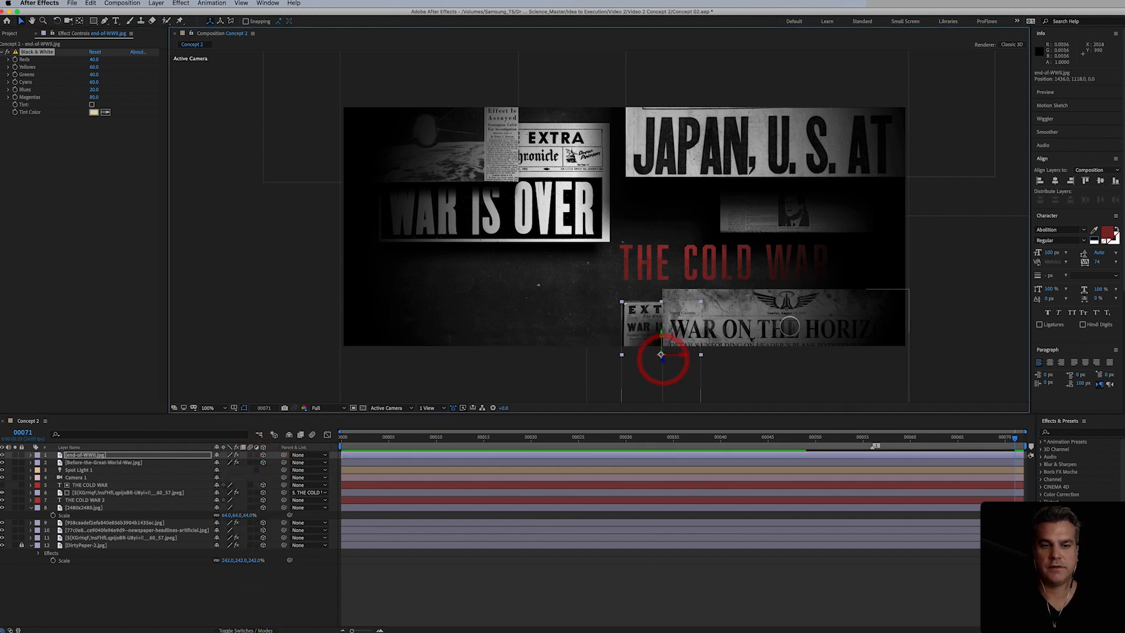
pyautogui.moveTo(661, 359); pyautogui.dragTo(514, 256)
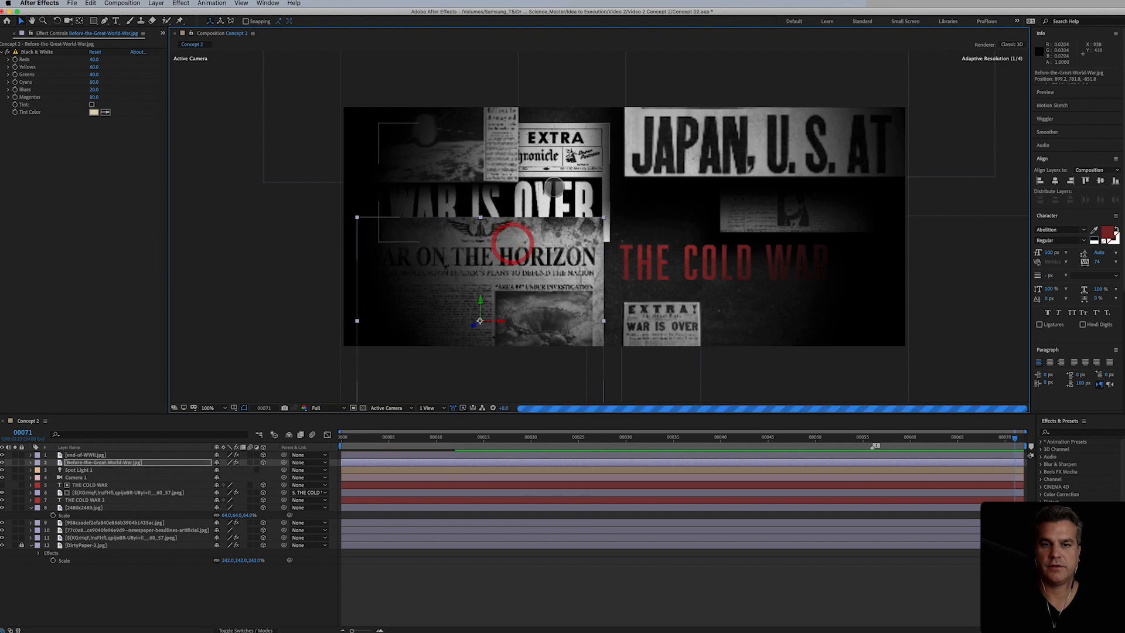
# Step: Move WAR IS OVER up and right and the EXTRA clipping lower right, then check Position
pyautogui.moveTo(557, 185); pyautogui.dragTo(627, 194)
pyautogui.moveTo(663, 332); pyautogui.dragTo(773, 335)
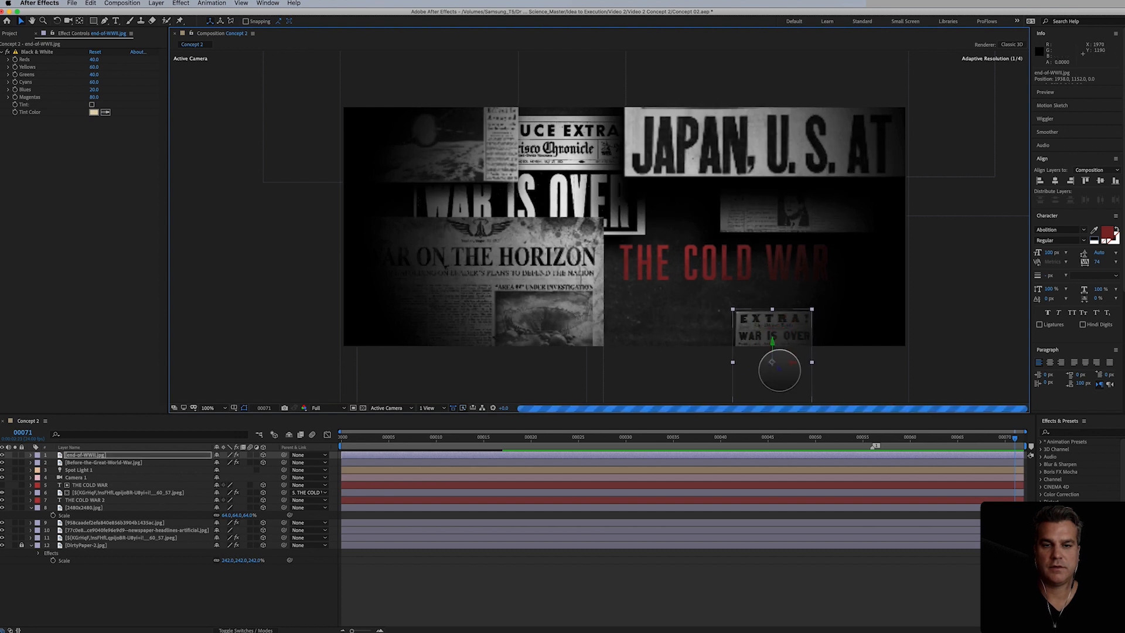
pyautogui.click(550, 312)
pyautogui.press('p')
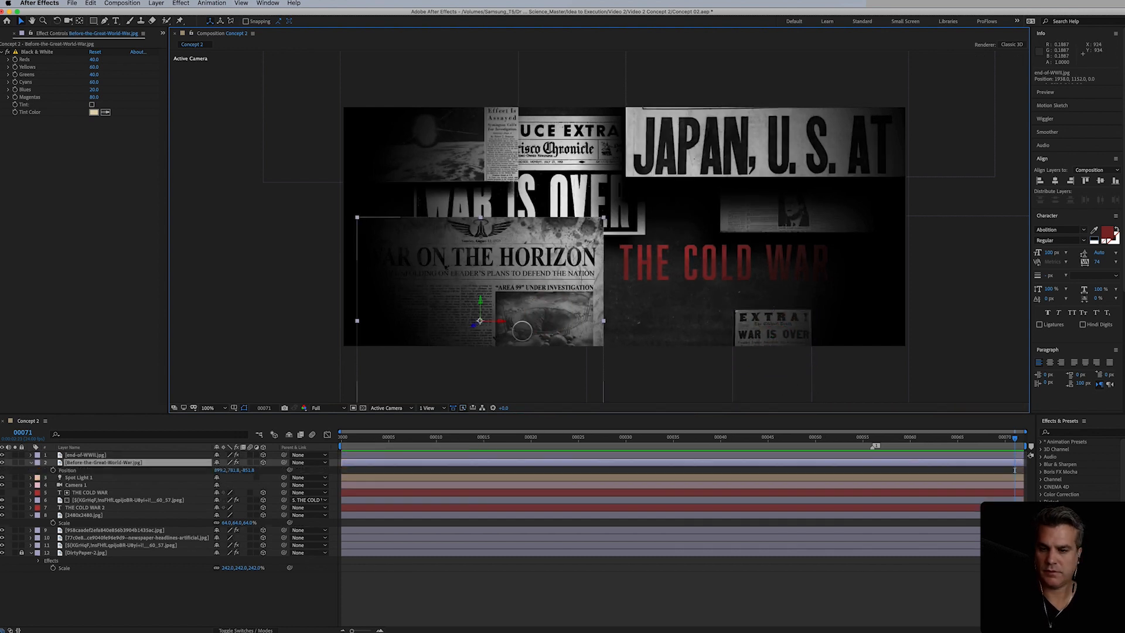
pyautogui.click(760, 335)
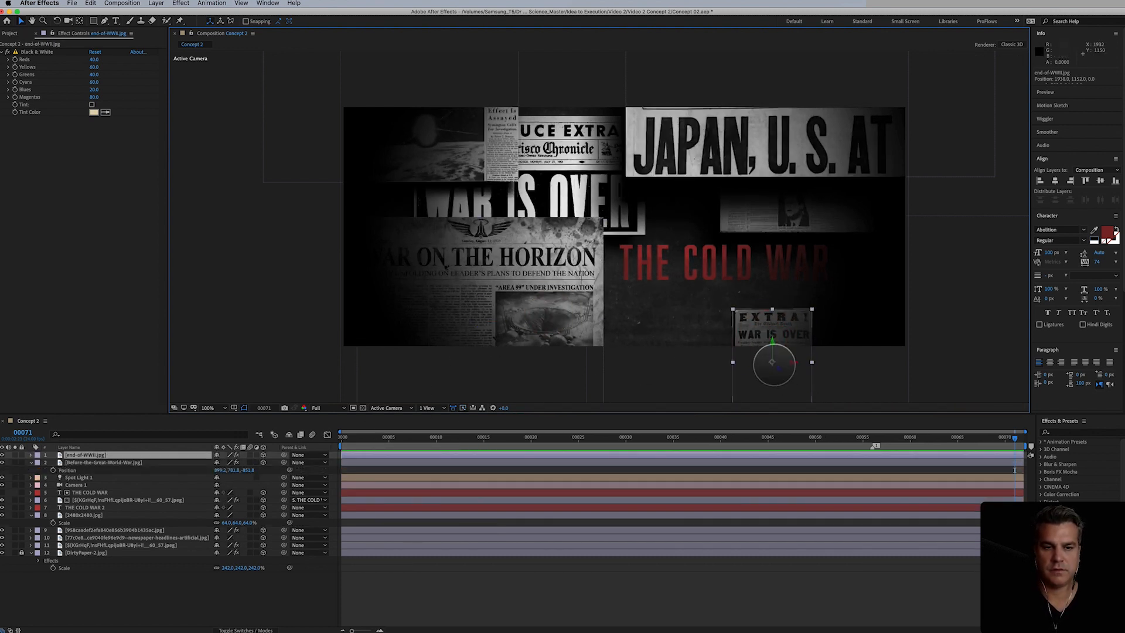
# Step: Enlarge the EXTRA clipping to about 251% and reposition it deeper toward the lower right
pyautogui.press('s')
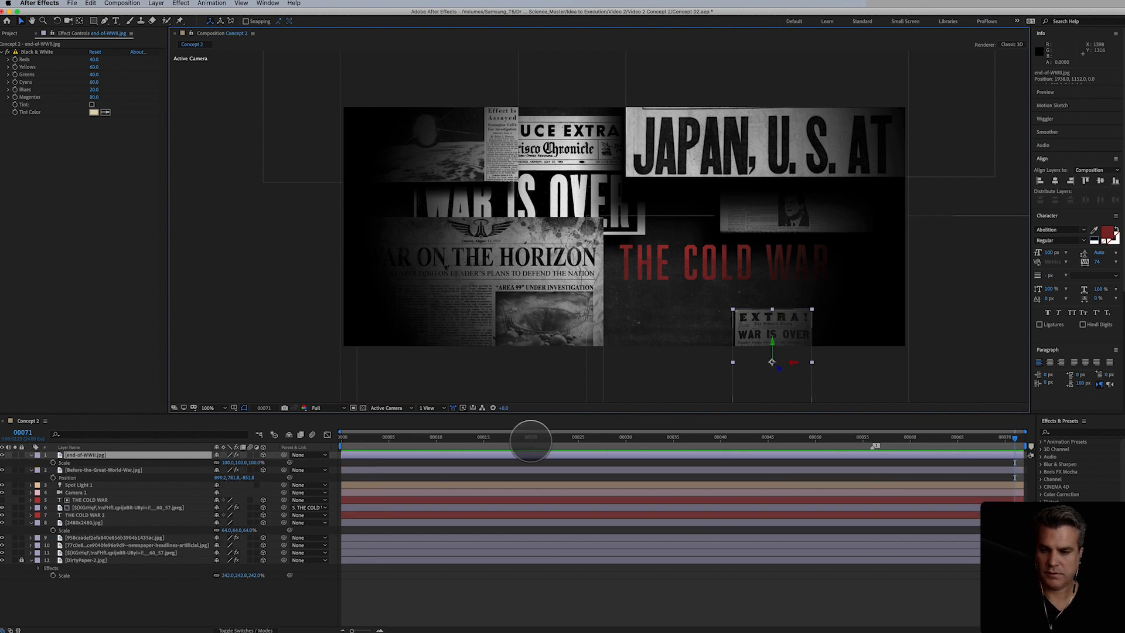
pyautogui.moveTo(238, 462); pyautogui.dragTo(322, 460)
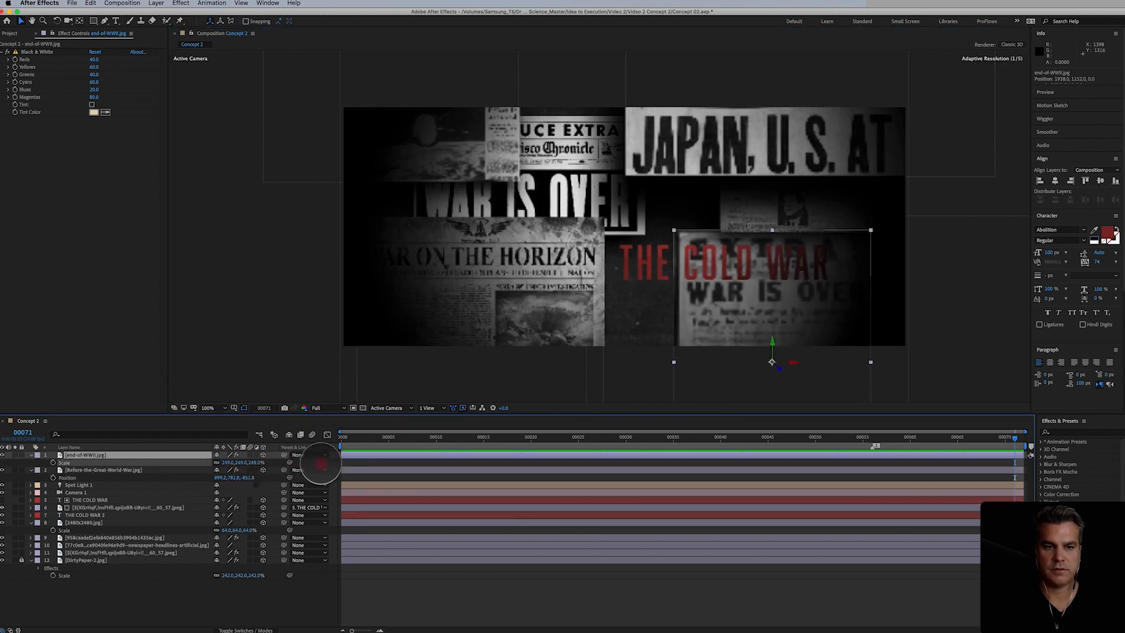
pyautogui.moveTo(730, 355); pyautogui.dragTo(731, 378)
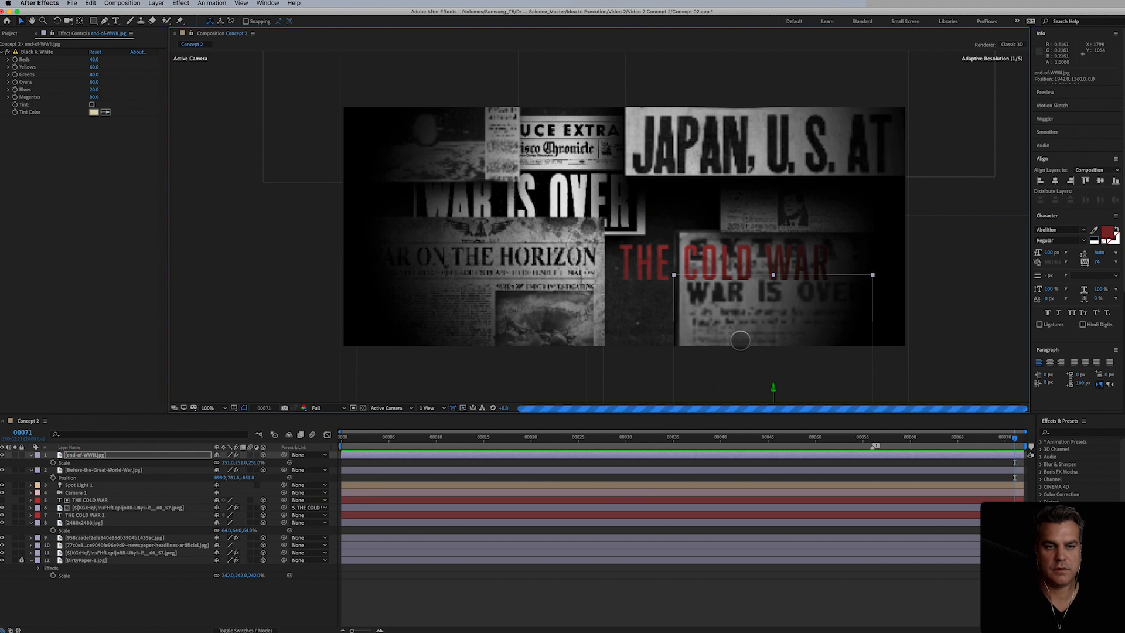
pyautogui.moveTo(737, 340); pyautogui.dragTo(691, 297)
pyautogui.moveTo(748, 385); pyautogui.dragTo(799, 439)
# Step: Set the EXTRA clipping to cast shadows, shrink it to 196%, and fine-tune its position
pyautogui.press('a')
pyautogui.press('a')
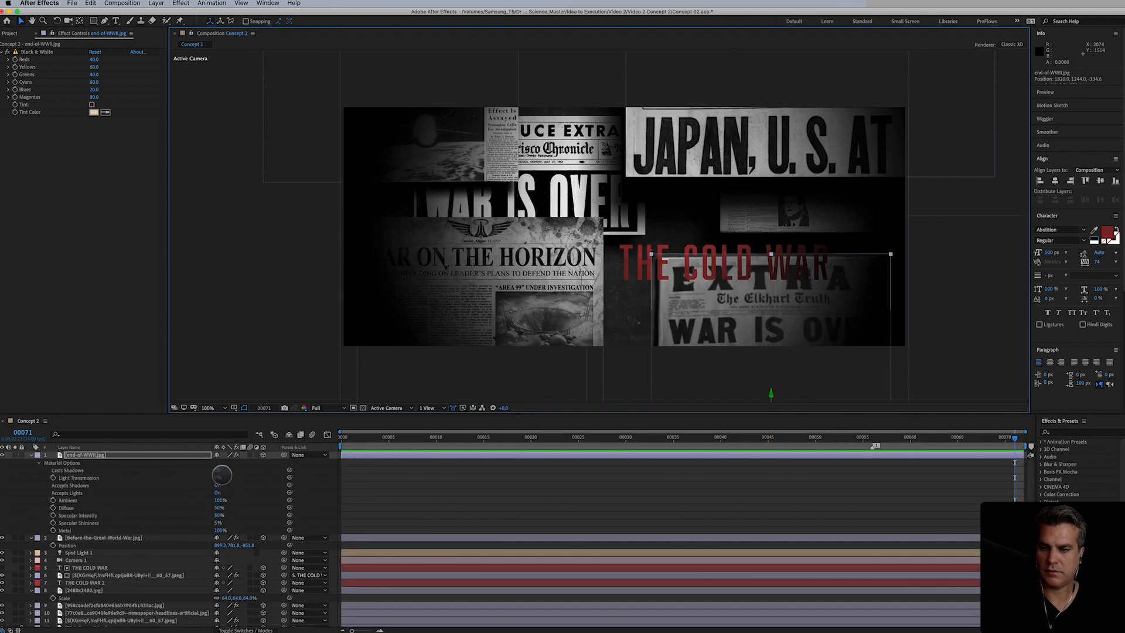
pyautogui.click(218, 471)
pyautogui.click(31, 455)
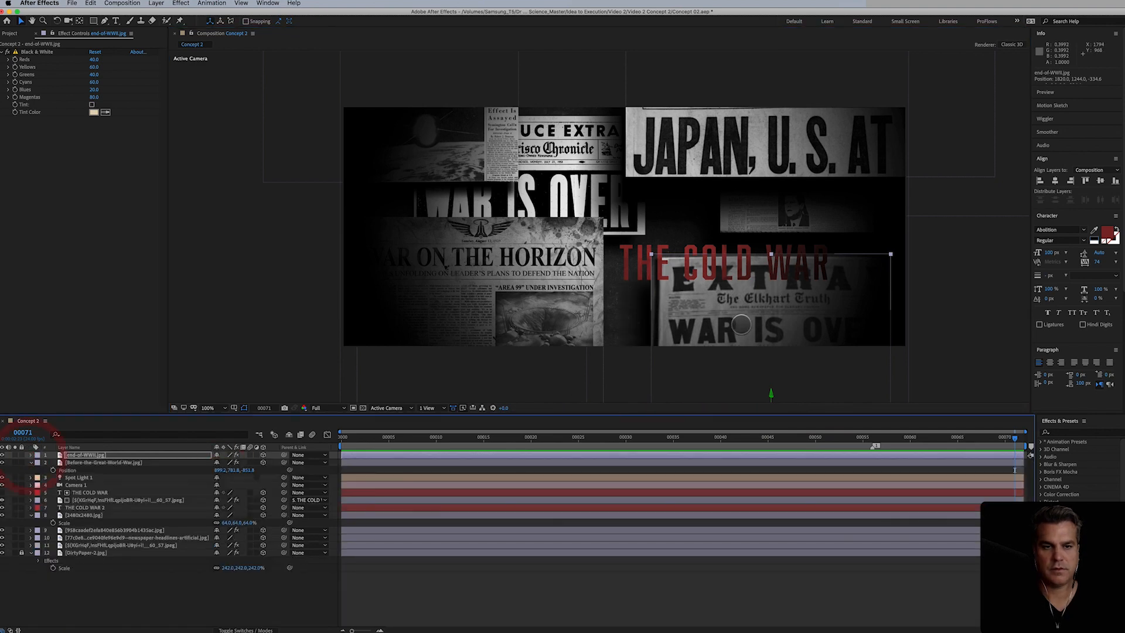
pyautogui.moveTo(740, 324); pyautogui.dragTo(744, 350)
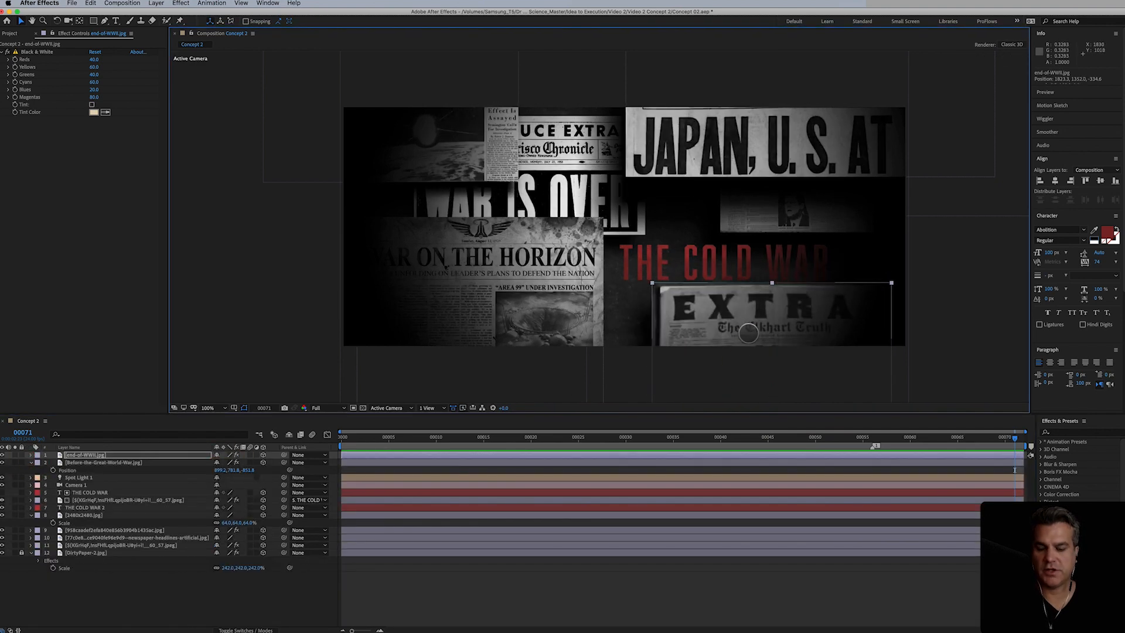
pyautogui.press('s')
pyautogui.moveTo(256, 464); pyautogui.dragTo(244, 470)
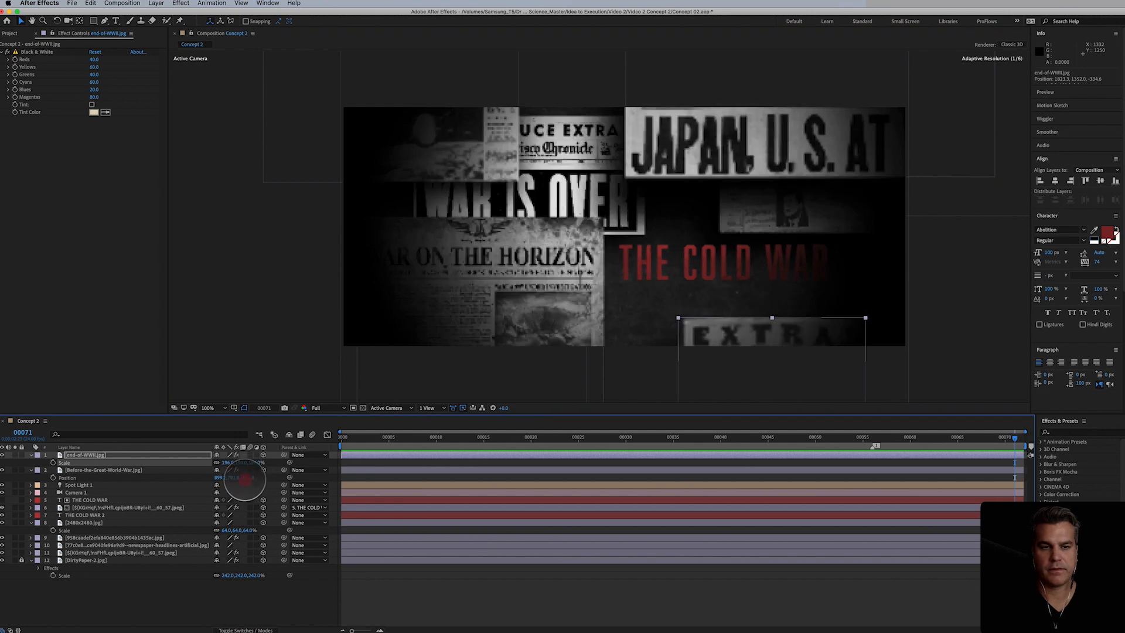
pyautogui.moveTo(744, 351); pyautogui.dragTo(723, 336)
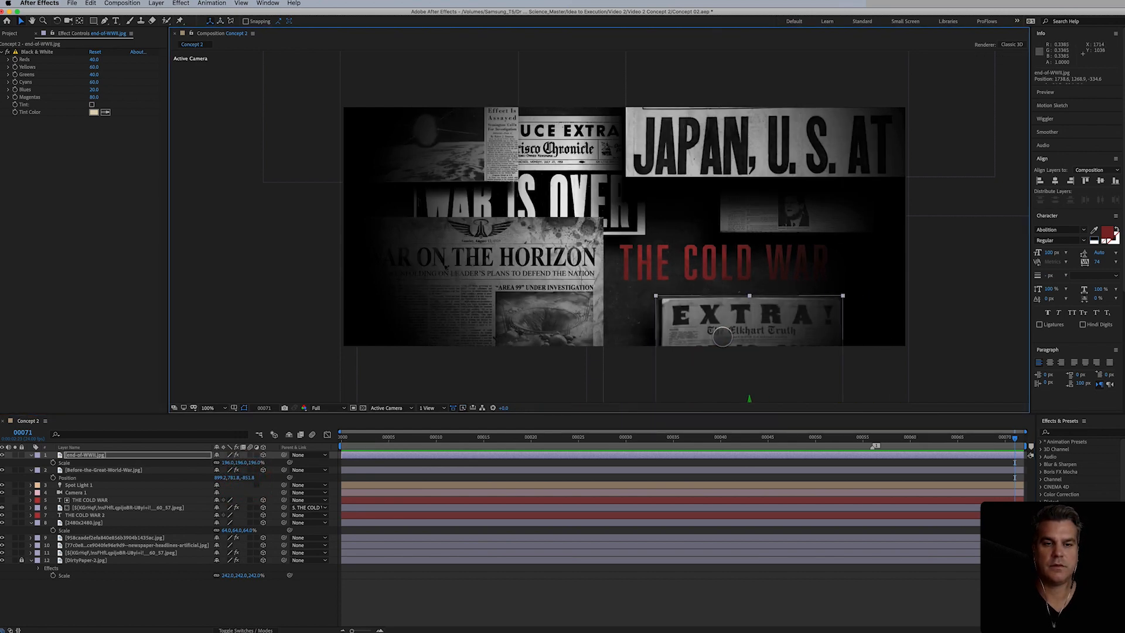
# Step: Add headline6.jpg from the Project panel into the composition
pyautogui.click(561, 203)
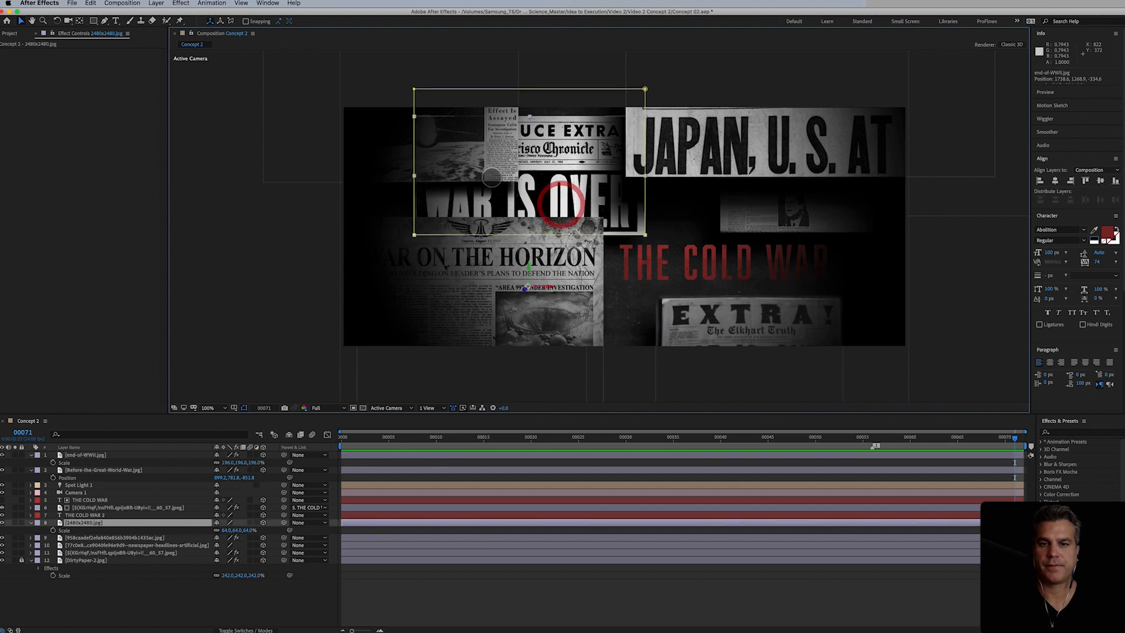
pyautogui.click(389, 164)
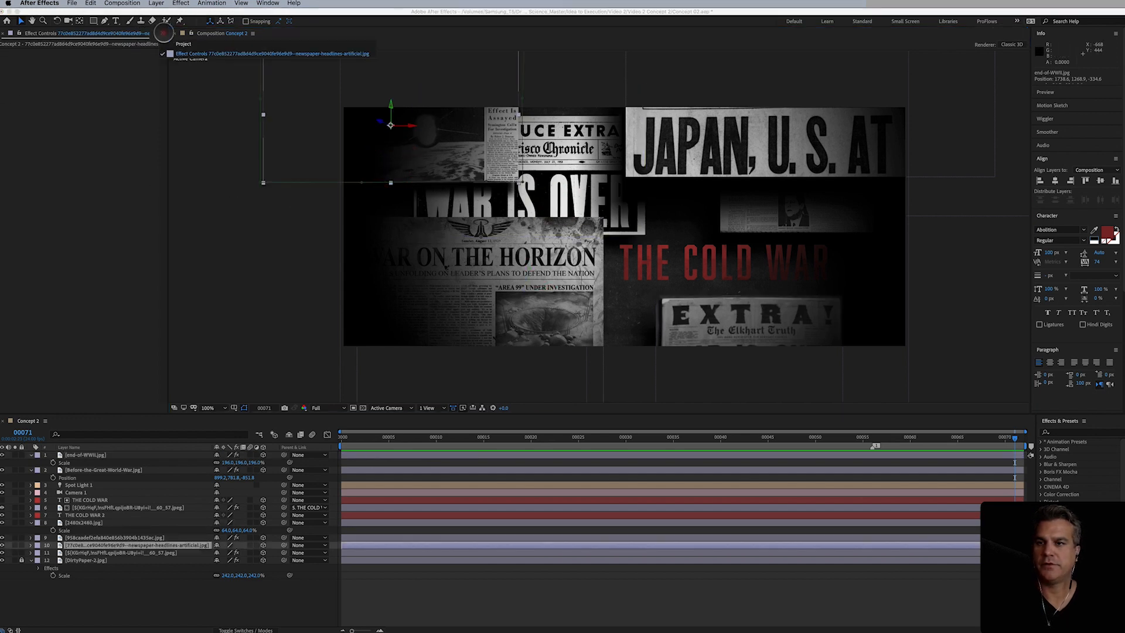
pyautogui.click(163, 33)
pyautogui.click(178, 43)
pyautogui.click(41, 205)
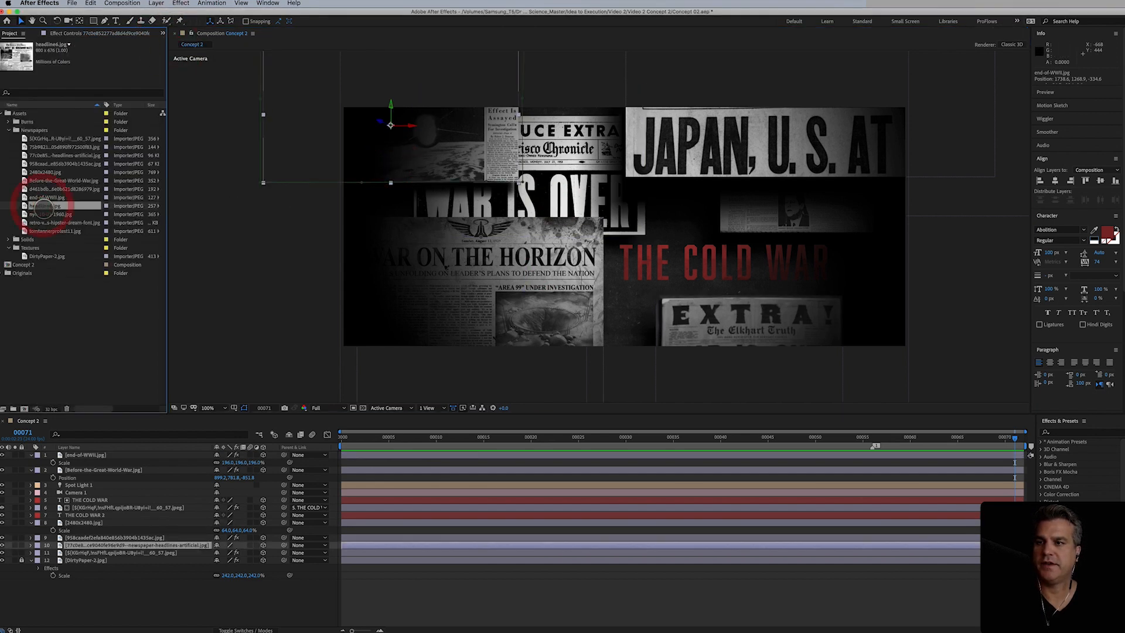
pyautogui.moveTo(44, 207); pyautogui.dragTo(493, 283)
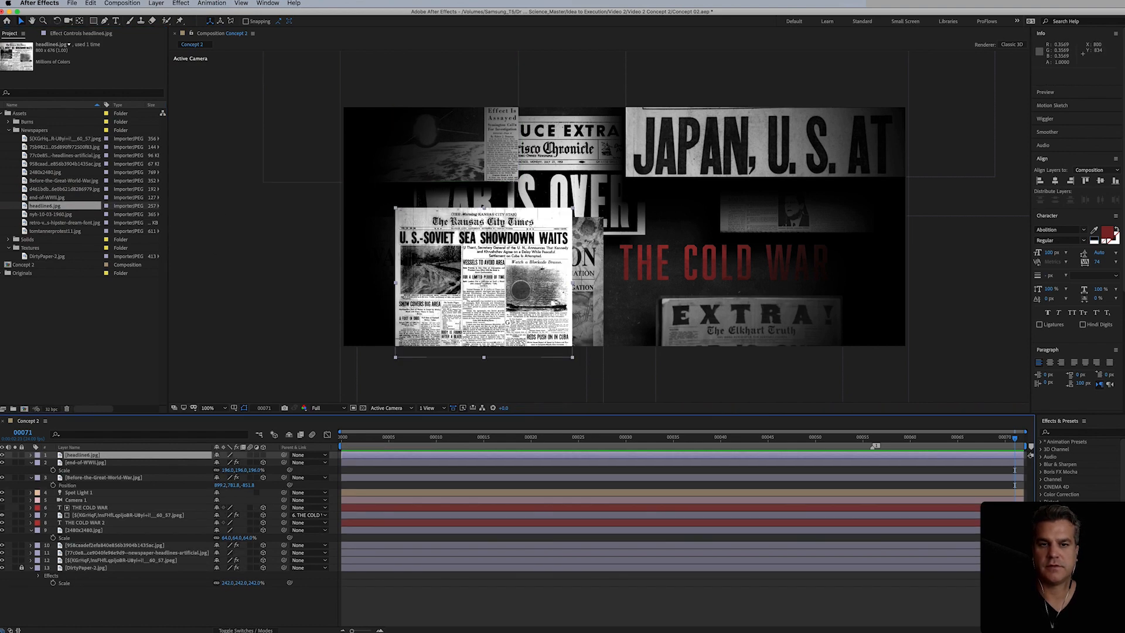
# Step: Move the new headline toward the lower right and set its Casts Shadows to On
pyautogui.moveTo(520, 290); pyautogui.dragTo(656, 309)
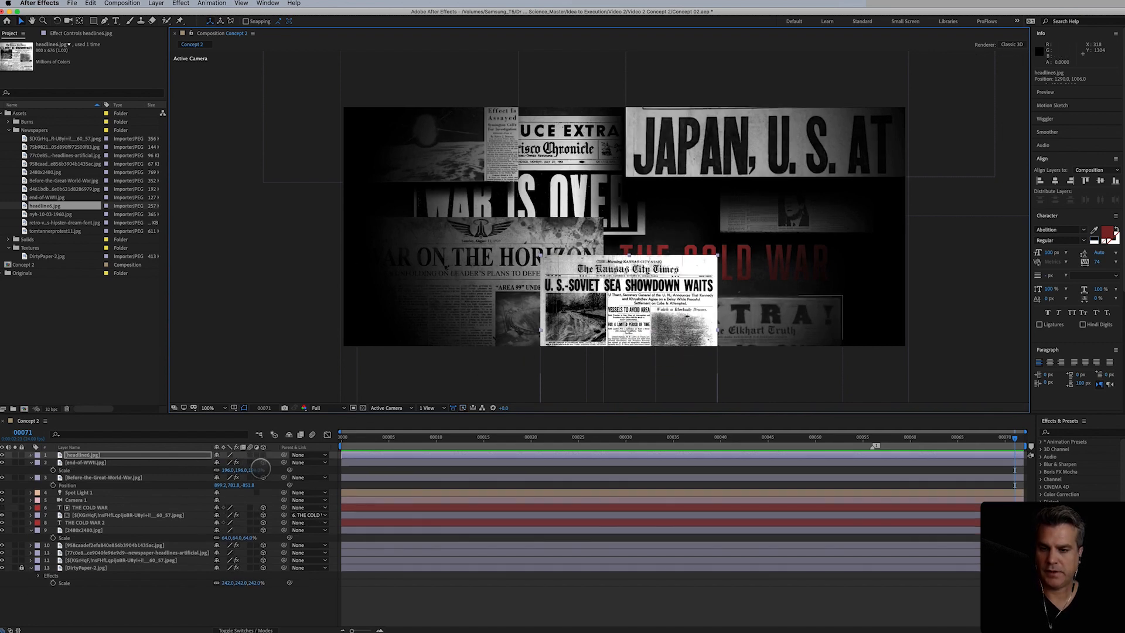
pyautogui.press('s')
pyautogui.press('s')
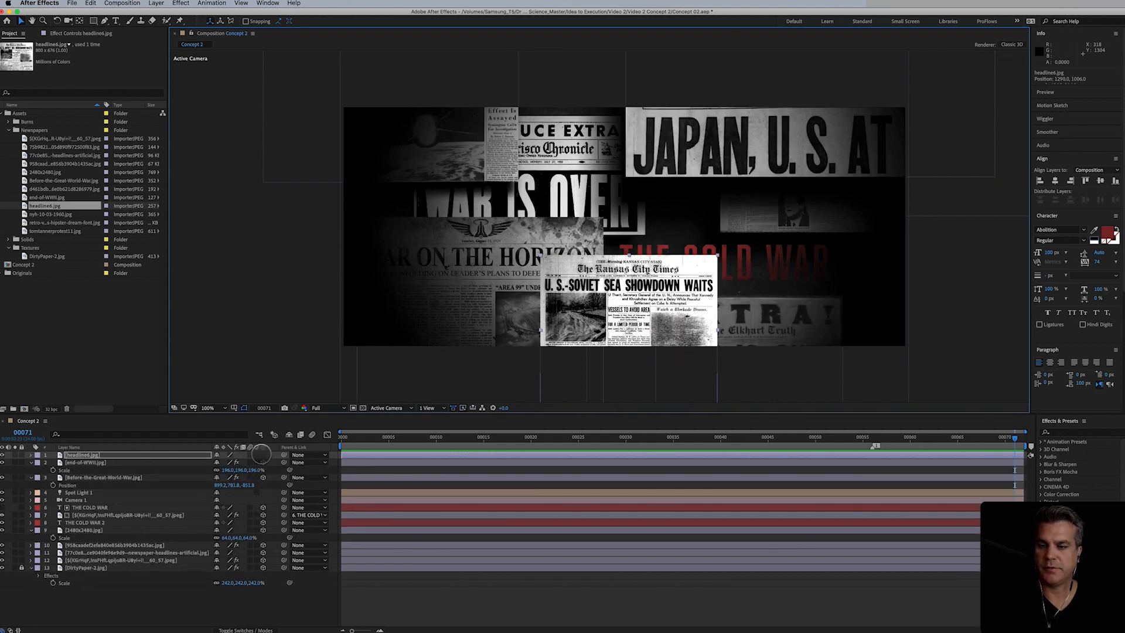
pyautogui.press('a')
pyautogui.press('a')
pyautogui.click(218, 469)
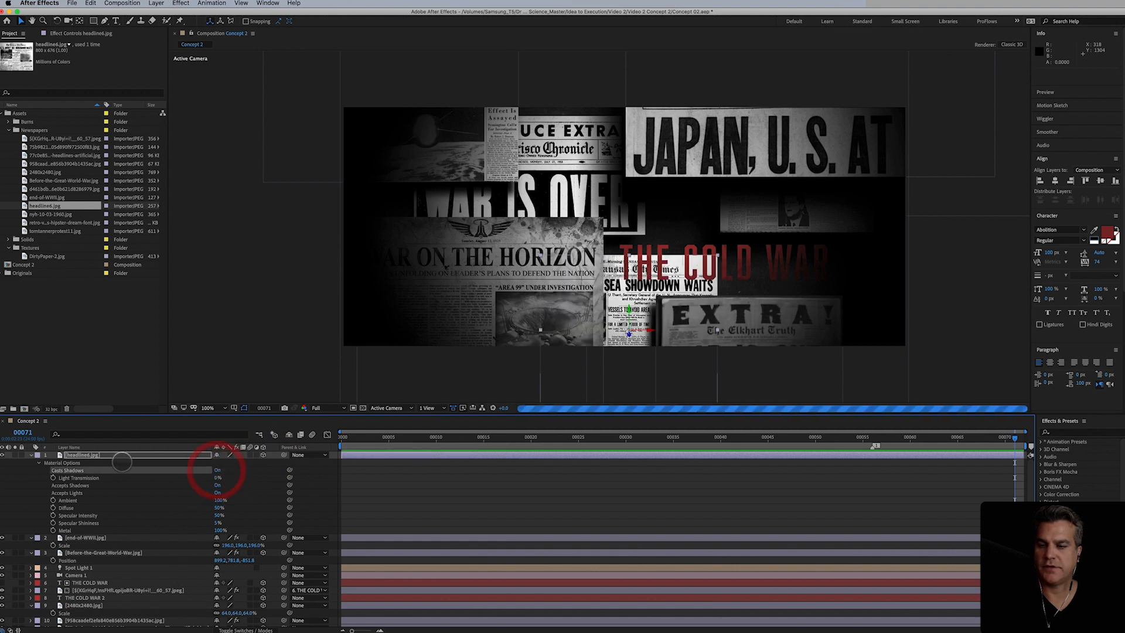
# Step: Bring the Kansas City Times clipping closer to camera and shift it toward the lower right
pyautogui.click(31, 455)
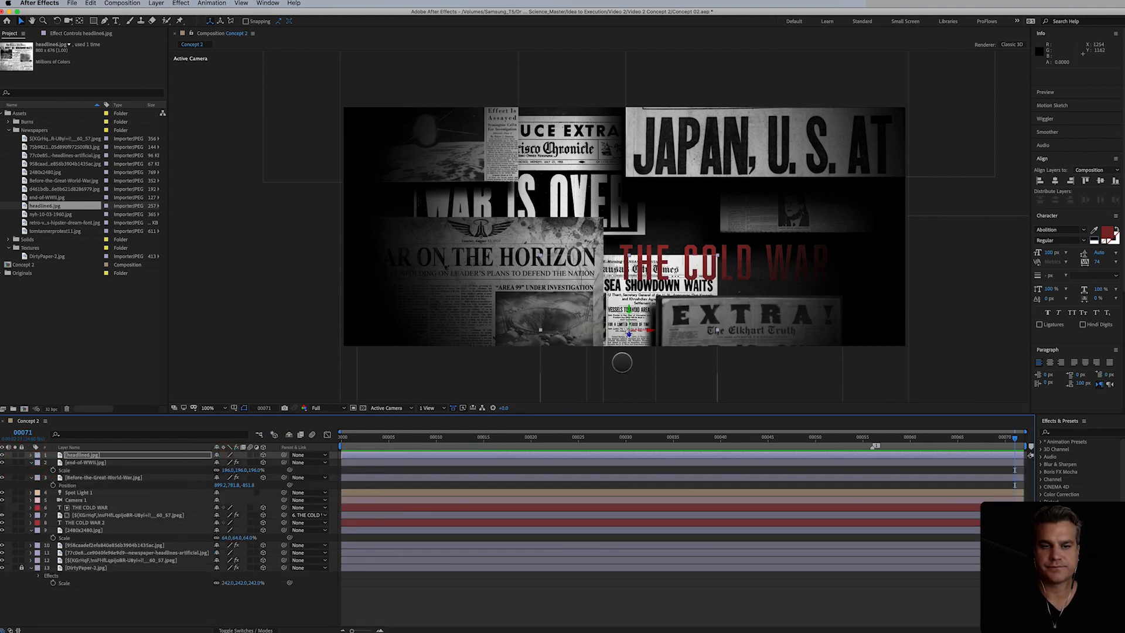
pyautogui.moveTo(629, 338); pyautogui.dragTo(755, 549)
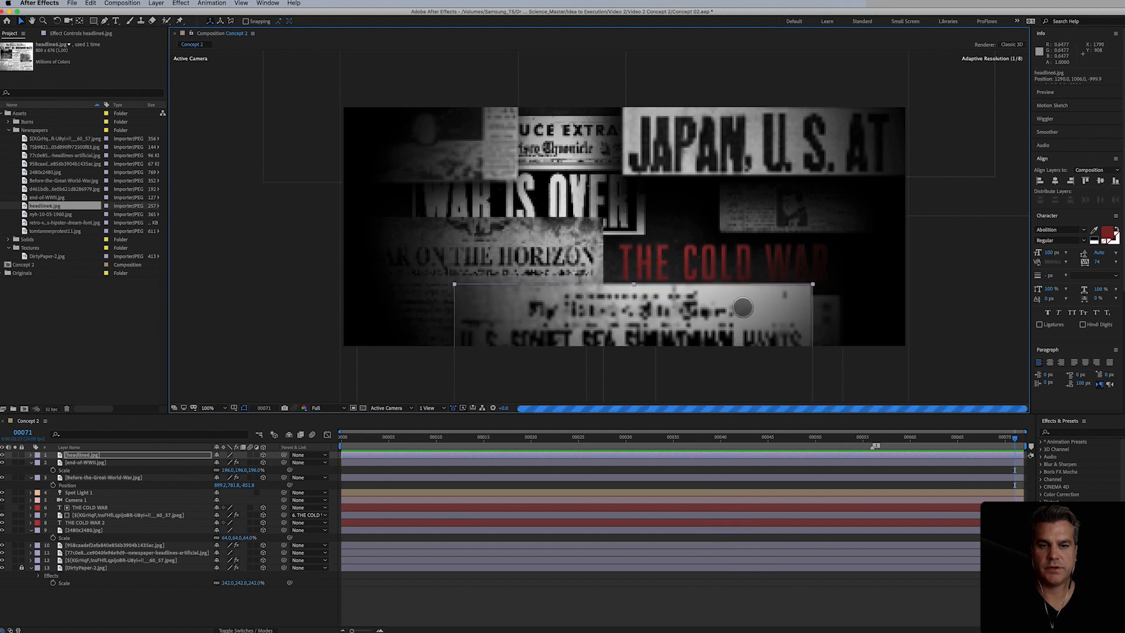
pyautogui.moveTo(751, 312); pyautogui.dragTo(898, 307)
pyautogui.moveTo(930, 290); pyautogui.dragTo(768, 281)
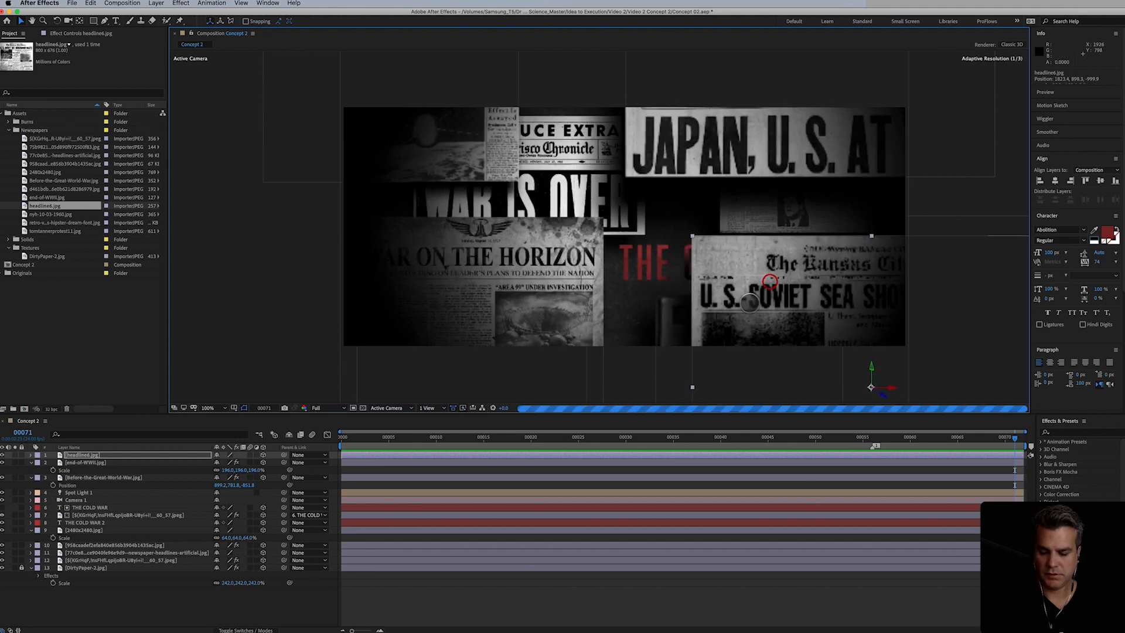
# Step: Shrink the Kansas City Times clipping to 56%, shift the EXTRA clipping left, and nudge placement
pyautogui.press('s')
pyautogui.click(260, 463)
pyautogui.moveTo(260, 462); pyautogui.dragTo(245, 472)
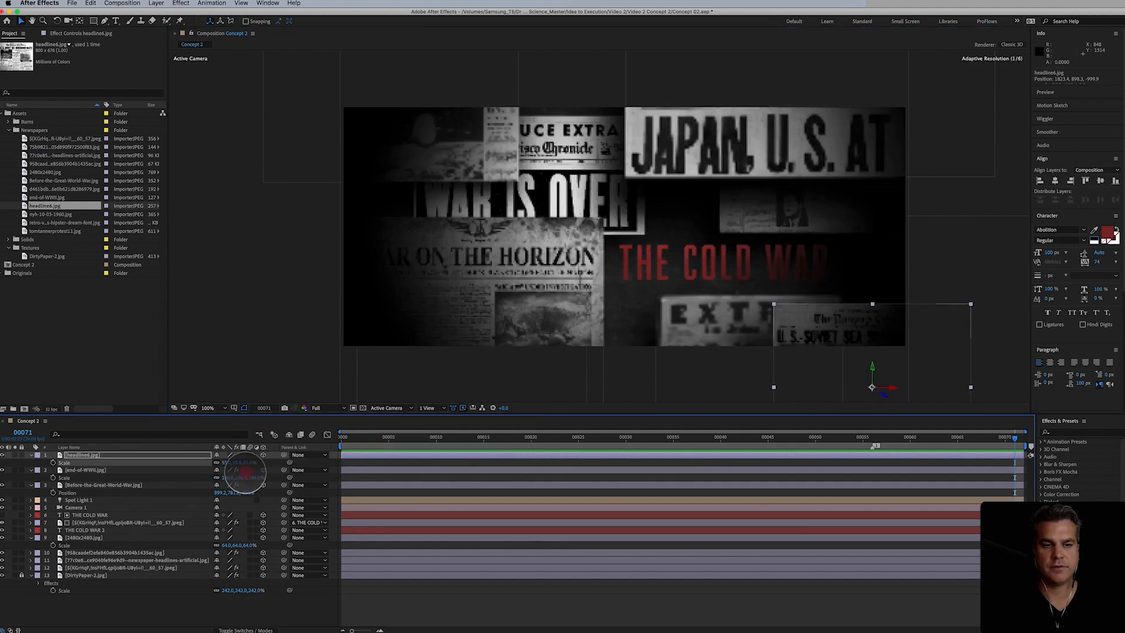
pyautogui.moveTo(831, 370); pyautogui.dragTo(763, 334)
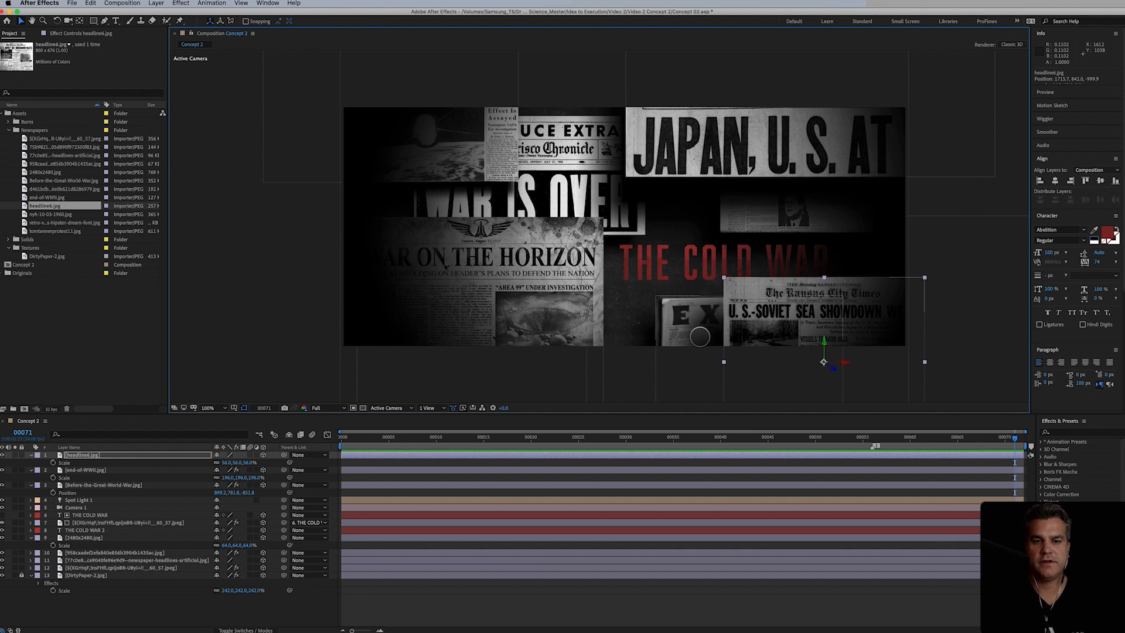
pyautogui.moveTo(696, 339); pyautogui.dragTo(658, 334)
pyautogui.click(887, 312)
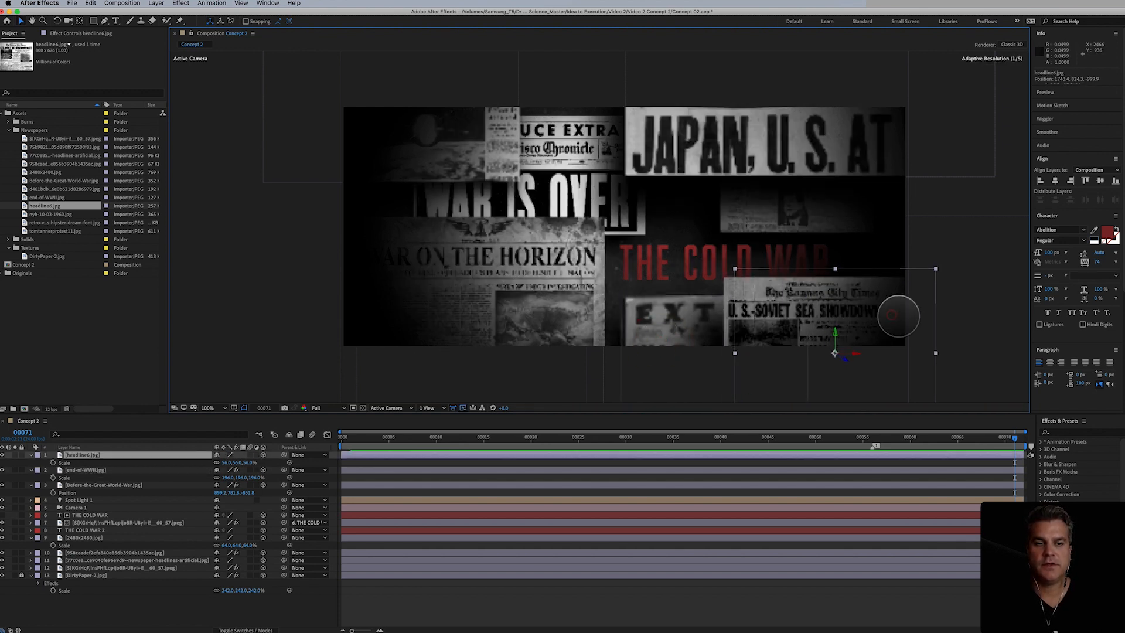
pyautogui.moveTo(892, 316); pyautogui.dragTo(892, 316)
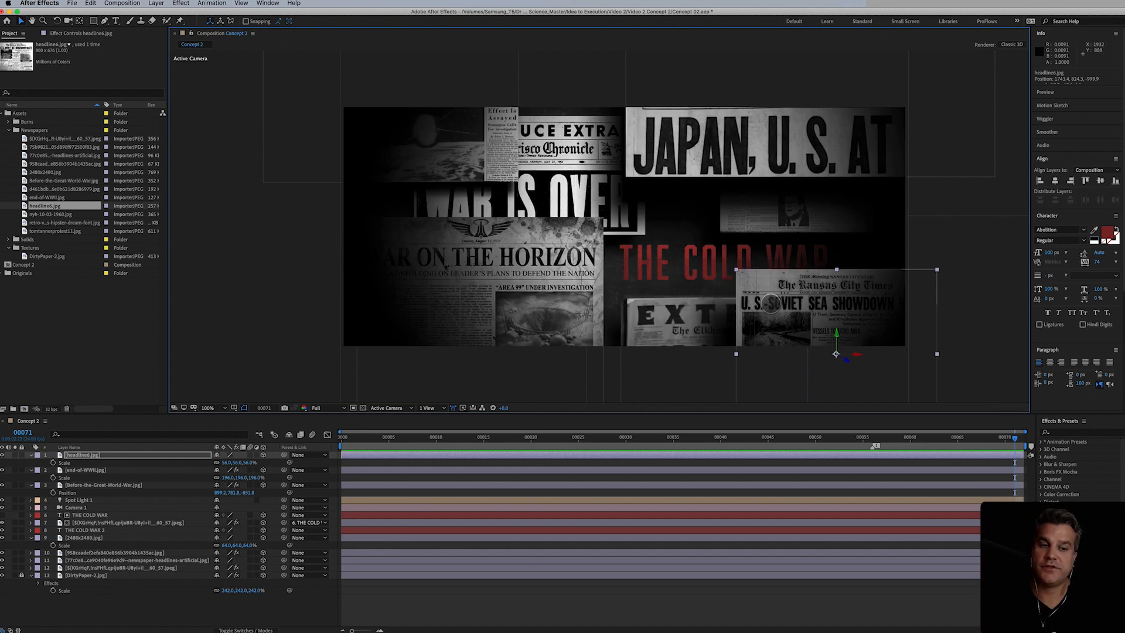
pyautogui.press('.')
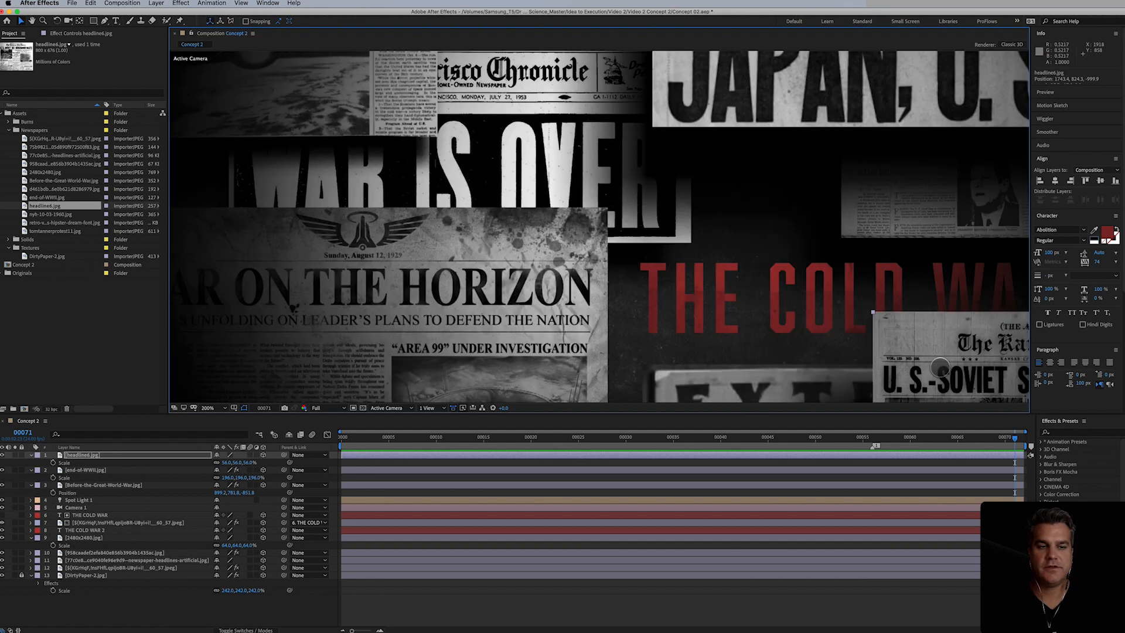
pyautogui.moveTo(958, 367); pyautogui.dragTo(726, 259)
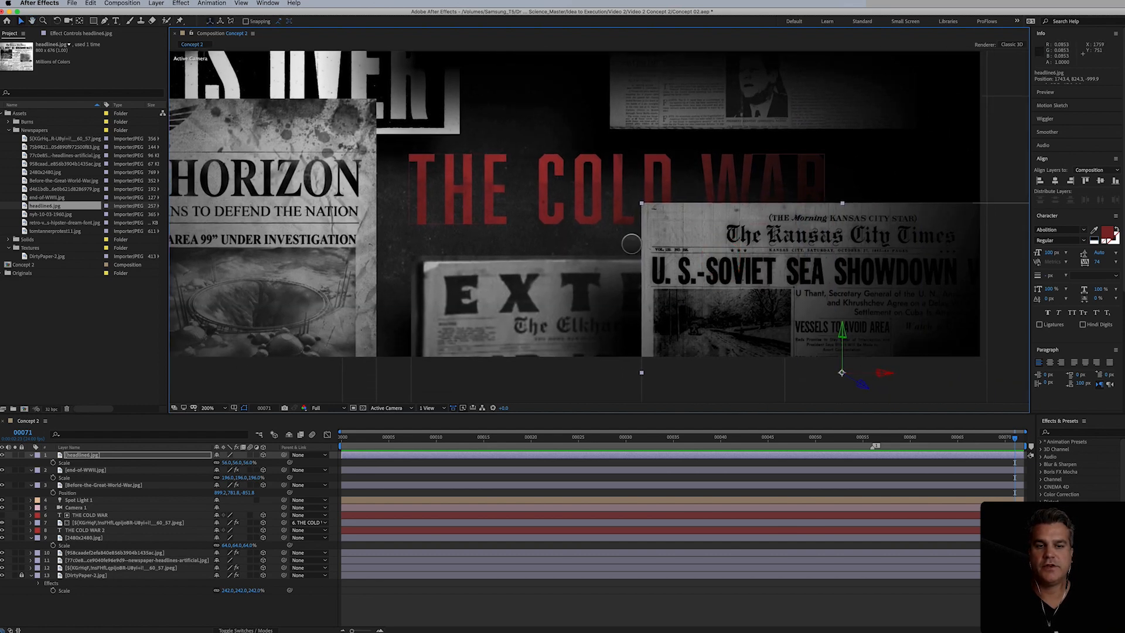
pyautogui.click(618, 382)
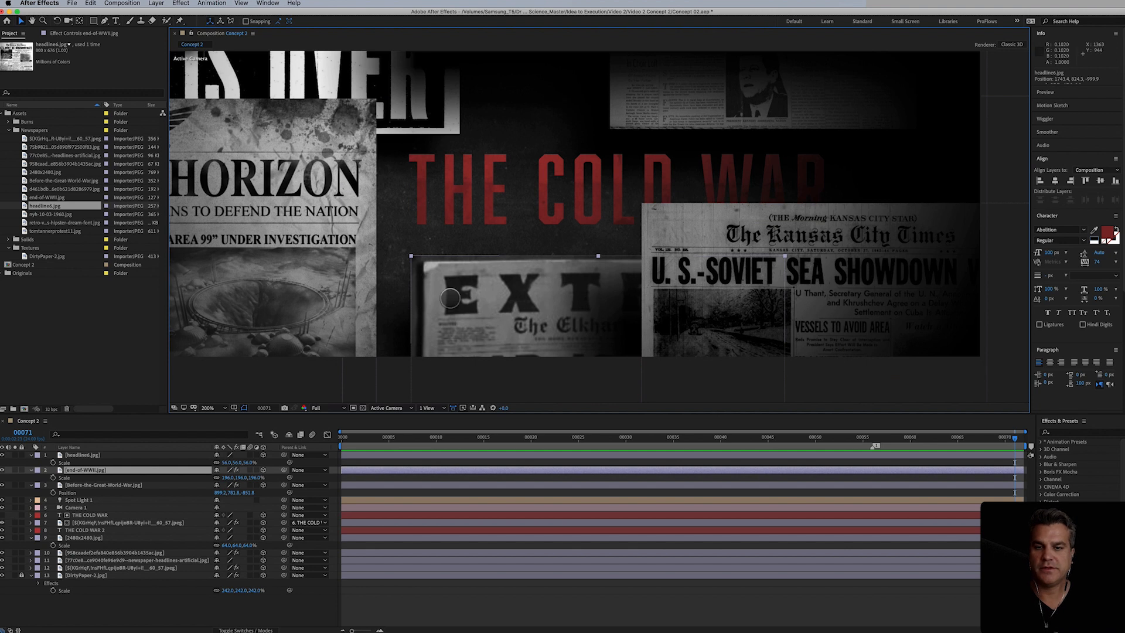
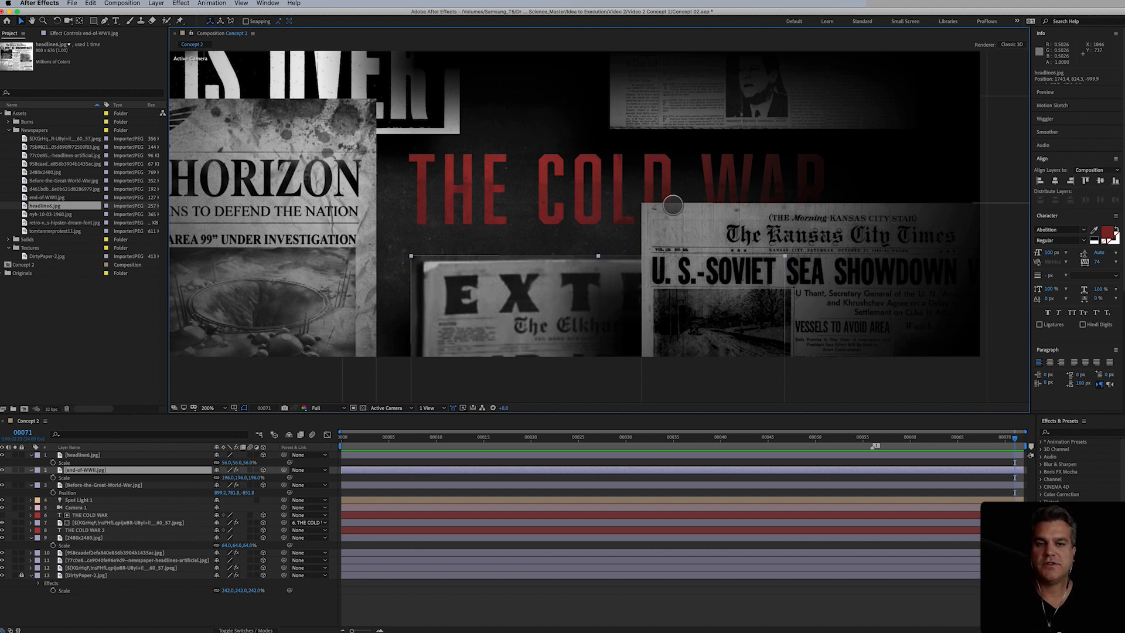
# Step: Nudge the Kansas City Times clipping down-right and crop the EXTRA clipping with a rectangular mask
pyautogui.scroll(-1, 650, 202)
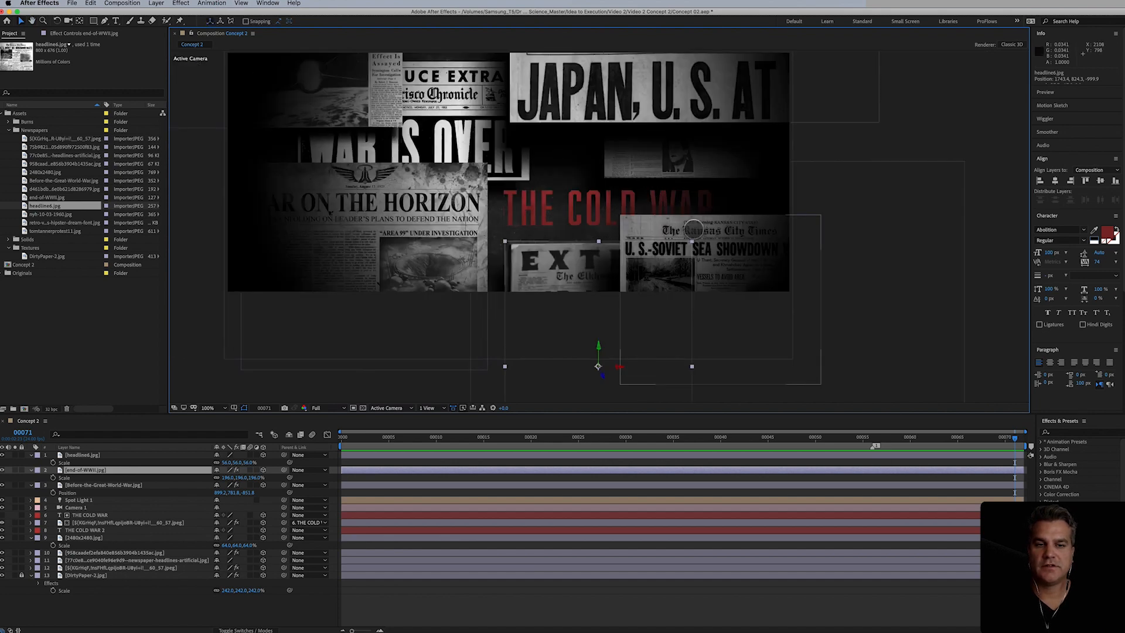
pyautogui.moveTo(693, 229); pyautogui.dragTo(697, 244)
pyautogui.click(577, 270)
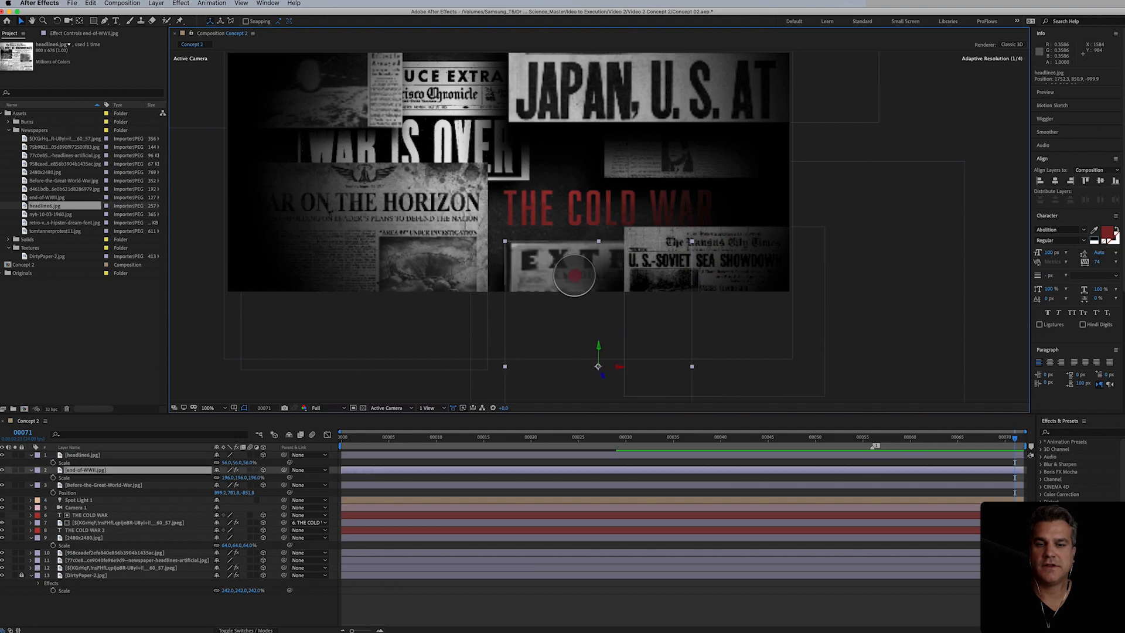
pyautogui.click(93, 20)
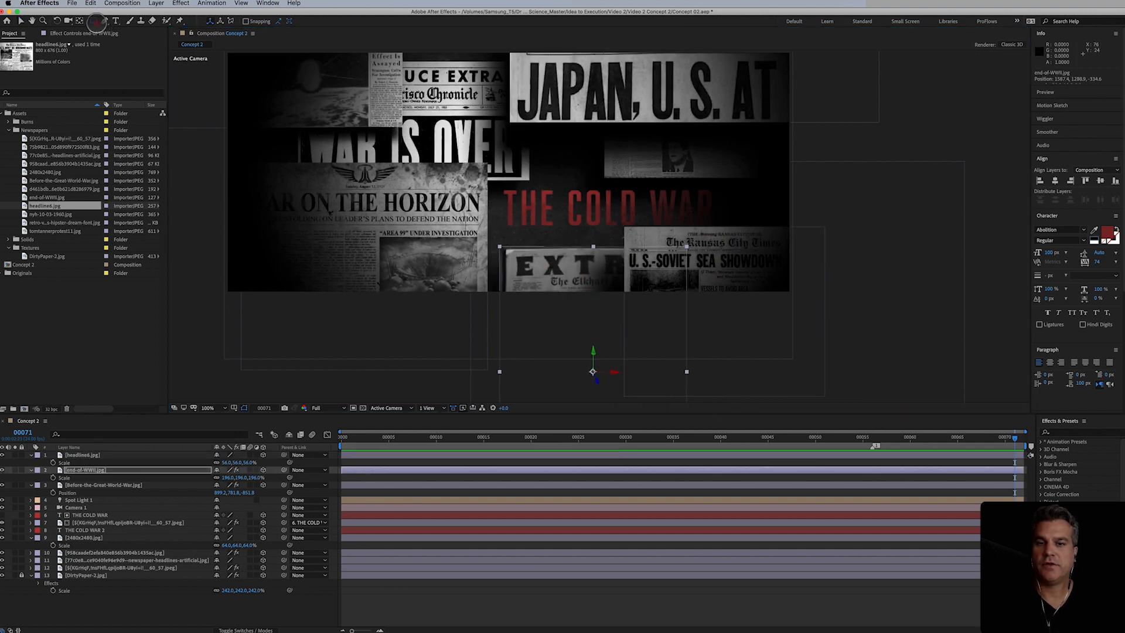
pyautogui.moveTo(505, 249); pyautogui.dragTo(667, 412)
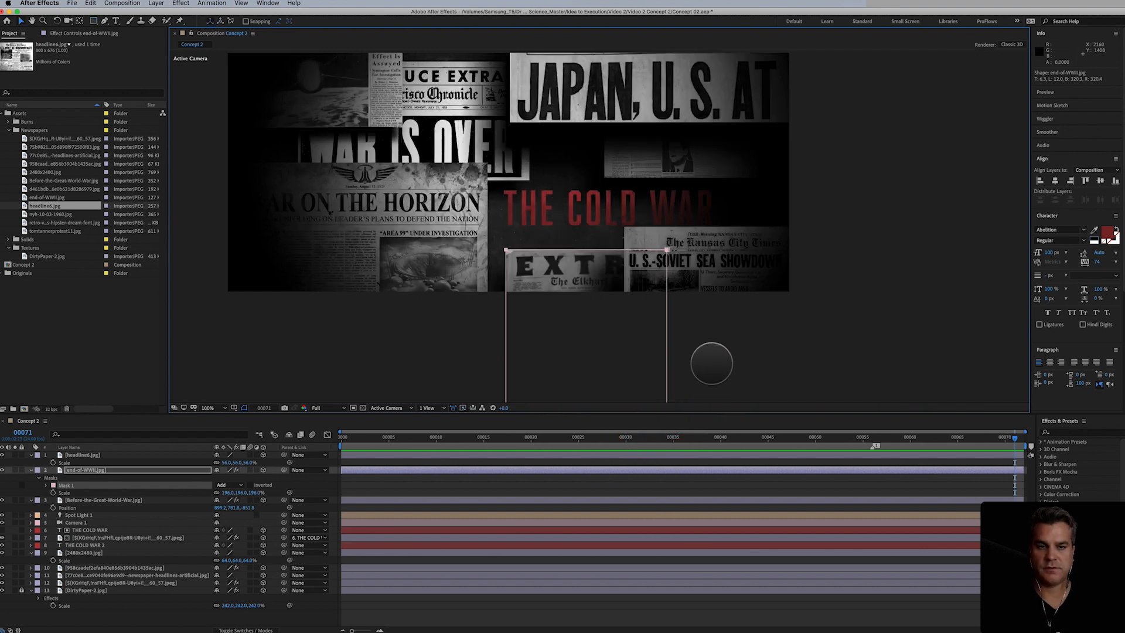
pyautogui.click(712, 364)
# Step: Shift the HORIZON clipping down-left and move the WAR IS OVER clipping left
pyautogui.click(638, 214)
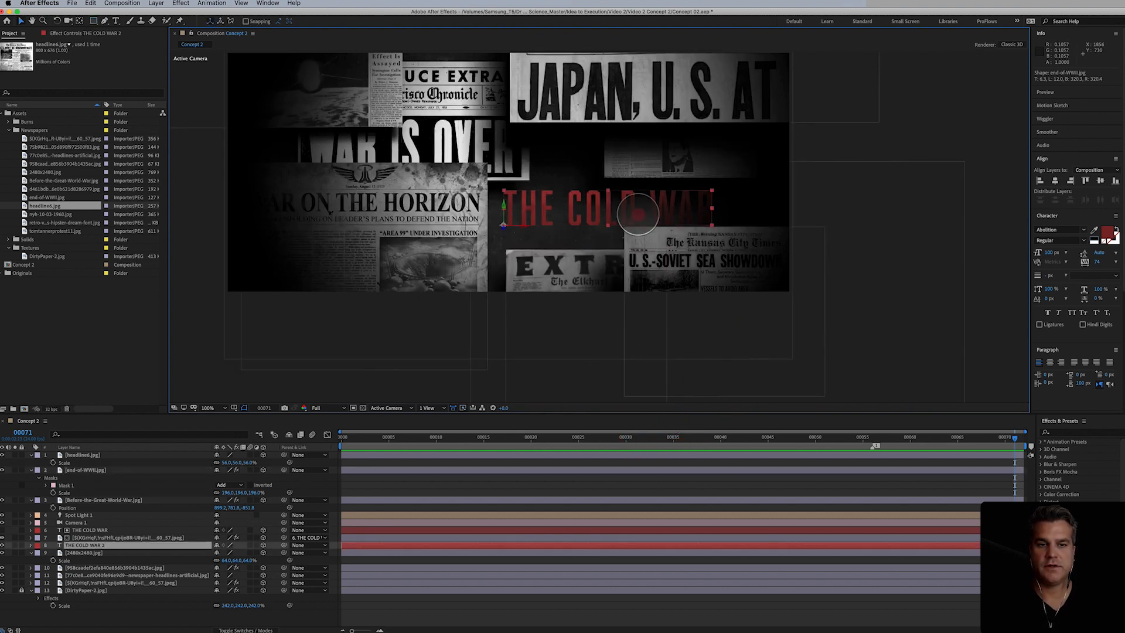
pyautogui.moveTo(426, 252); pyautogui.dragTo(403, 281)
pyautogui.click(460, 150)
pyautogui.moveTo(460, 150); pyautogui.dragTo(446, 159)
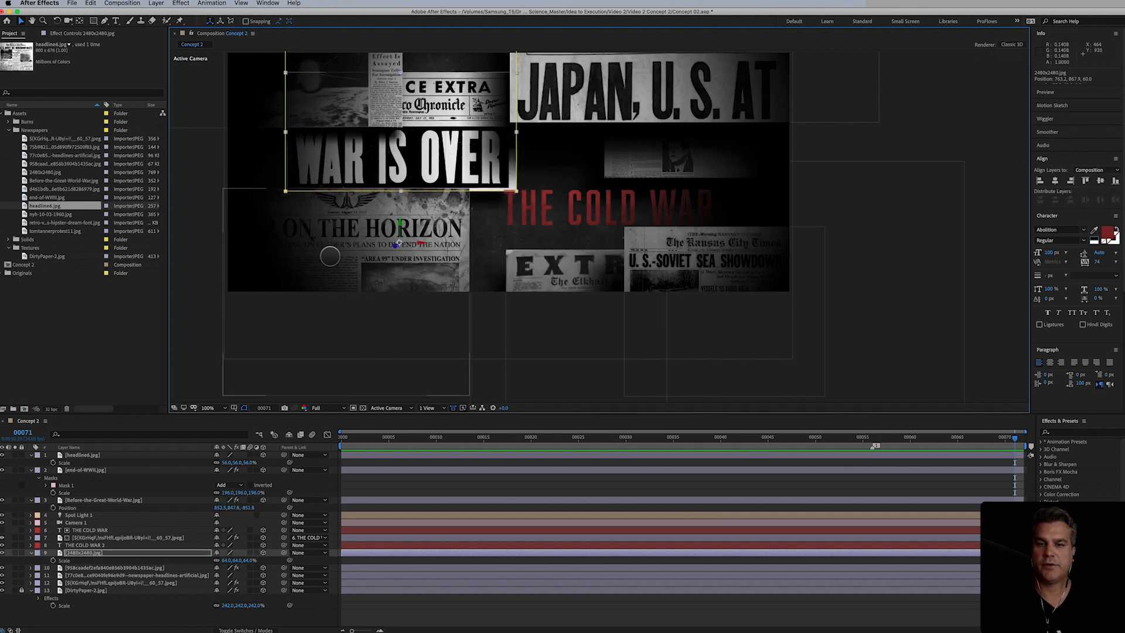
pyautogui.moveTo(383, 182); pyautogui.dragTo(367, 171)
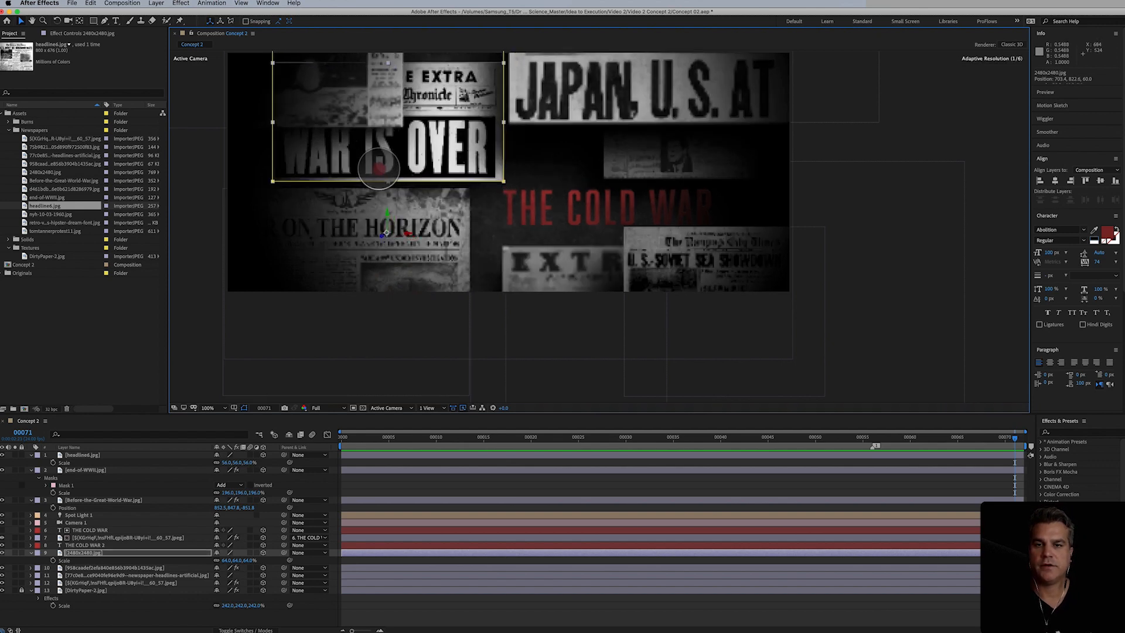
pyautogui.click(350, 240)
pyautogui.moveTo(416, 267); pyautogui.dragTo(393, 246)
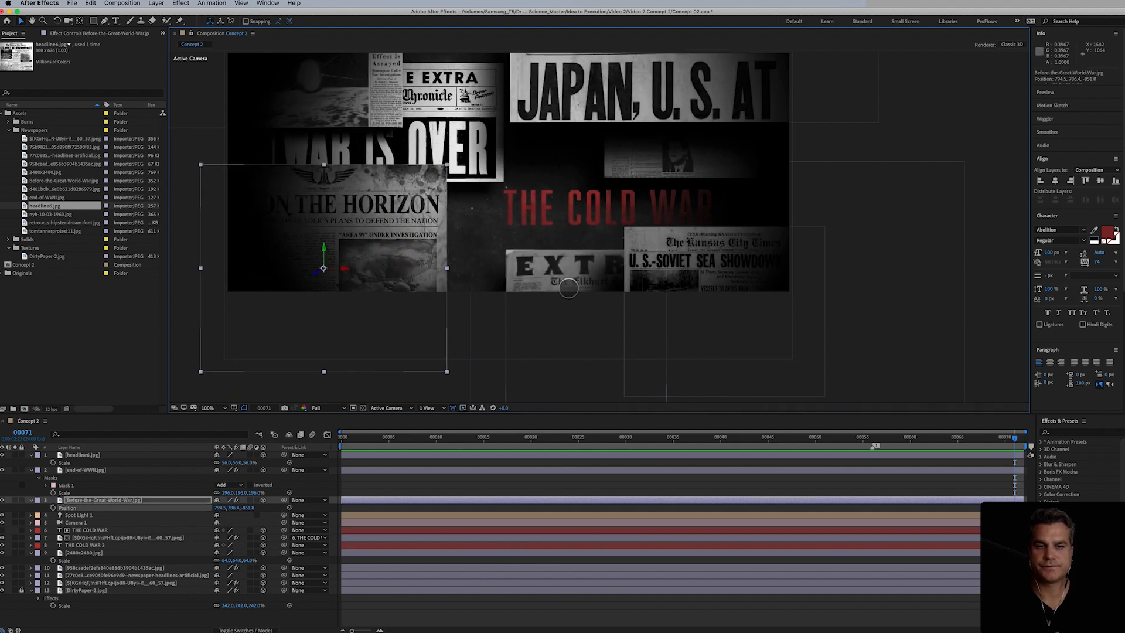
# Step: Move the Kansas City Times clipping slightly left and the EXTRA clipping further left
pyautogui.moveTo(680, 279)
pyautogui.mouseDown()
pyautogui.moveTo(472, 322)
pyautogui.moveTo(463, 275)
pyautogui.moveTo(476, 252)
pyautogui.moveTo(415, 272)
pyautogui.moveTo(562, 281)
pyautogui.moveTo(674, 269)
pyautogui.mouseUp()
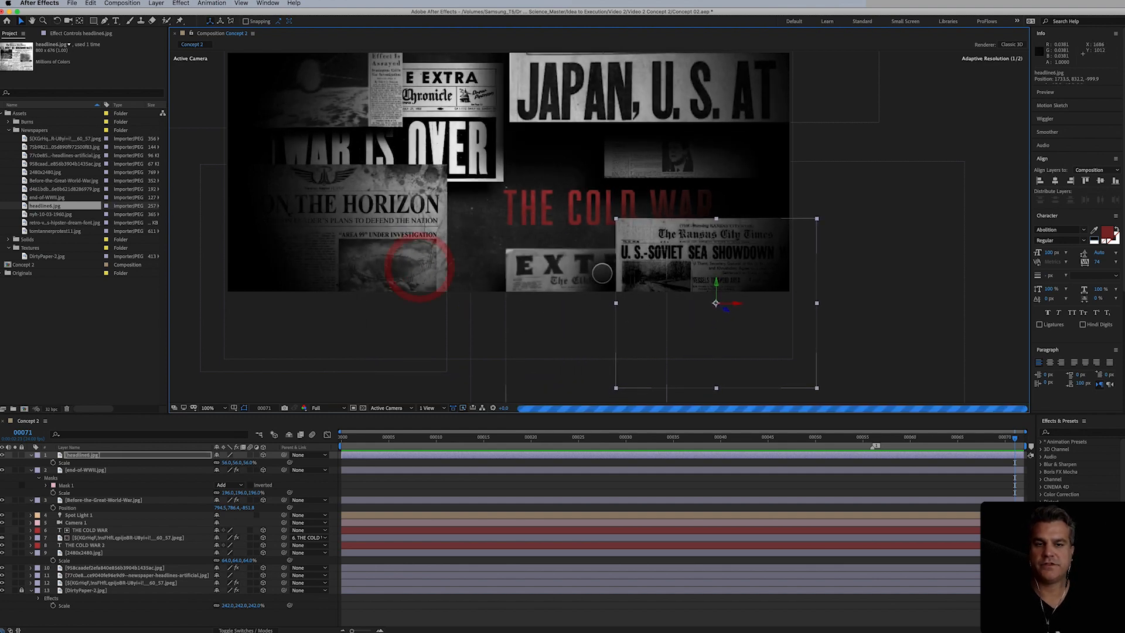
pyautogui.click(530, 300)
pyautogui.moveTo(530, 299); pyautogui.dragTo(498, 297)
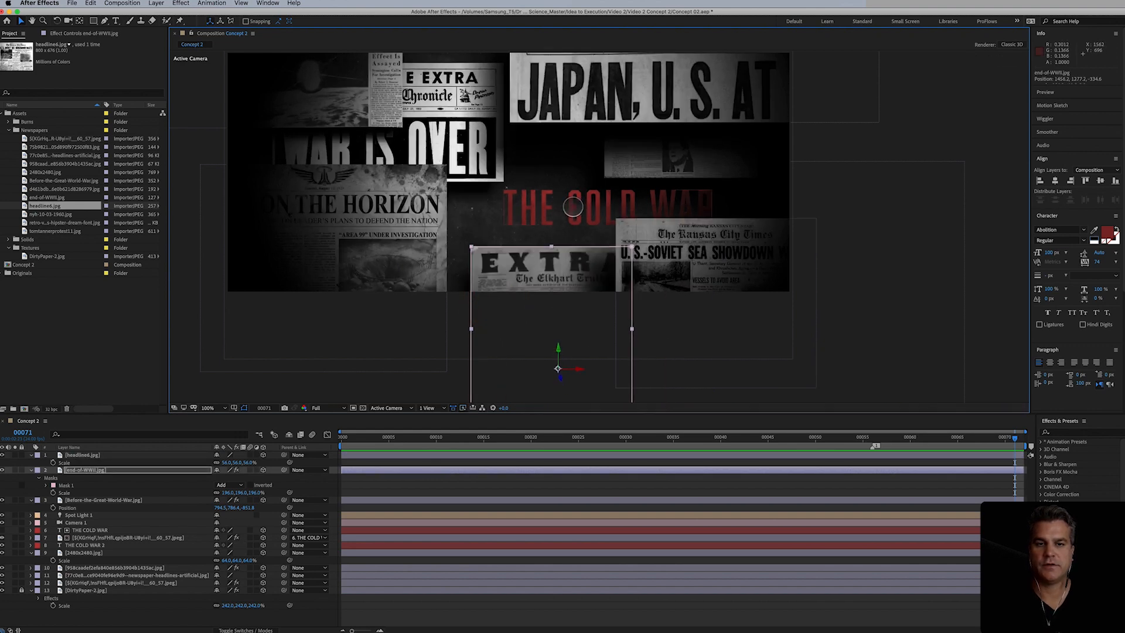
# Step: Select both THE COLD WAR title layers and move them slightly up and right
pyautogui.click(573, 206)
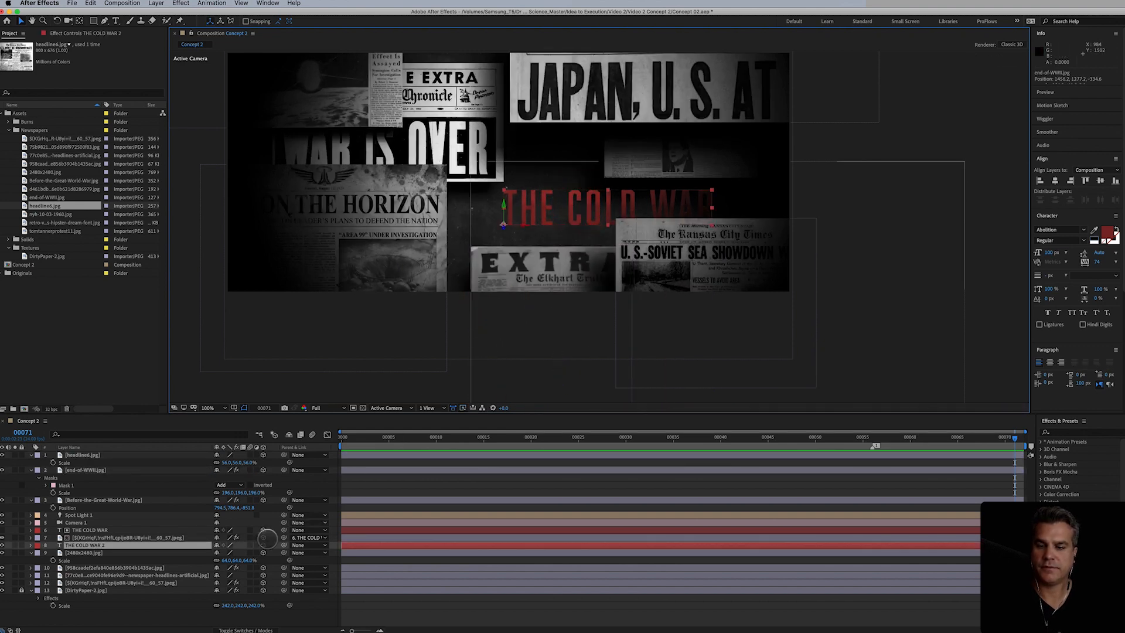
pyautogui.keyDown('super'); pyautogui.click(88, 530); pyautogui.keyUp('super')
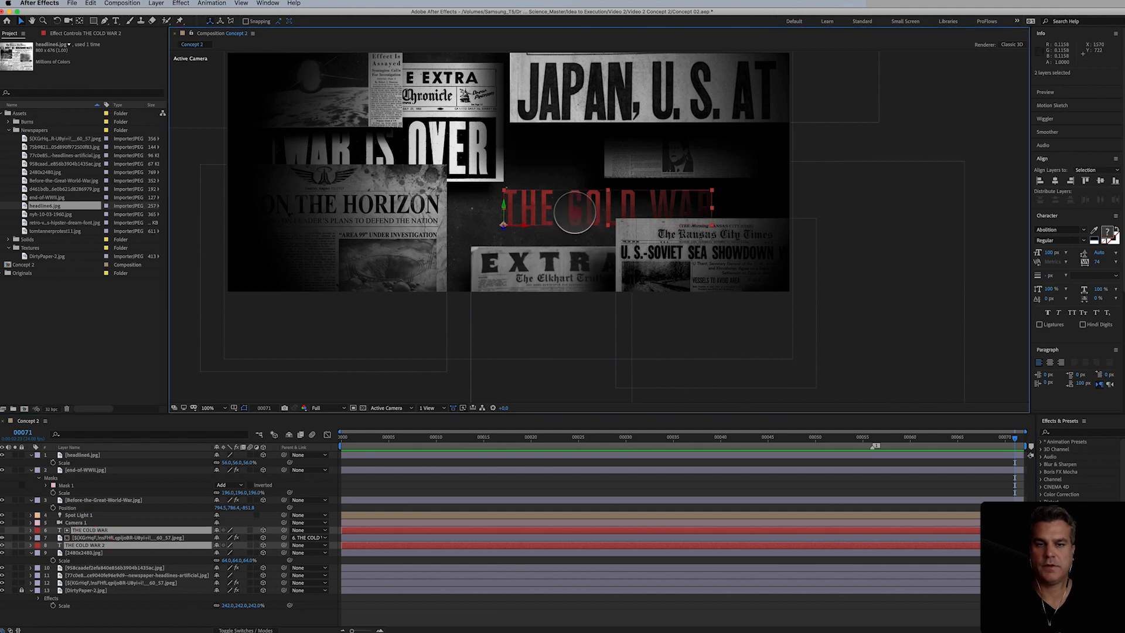
pyautogui.moveTo(572, 210); pyautogui.dragTo(574, 204)
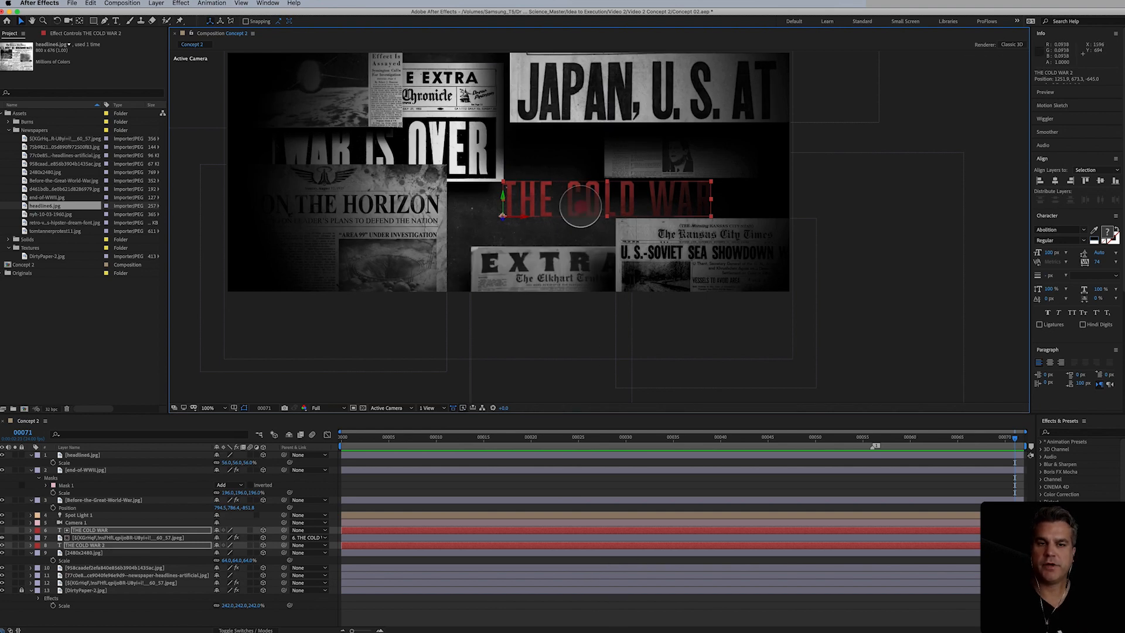
pyautogui.moveTo(580, 205); pyautogui.dragTo(588, 206)
# Step: Shift the EXTRA clipping, lower the Kansas City Times clipping, and raise the clipping behind JAPAN
pyautogui.click(551, 271)
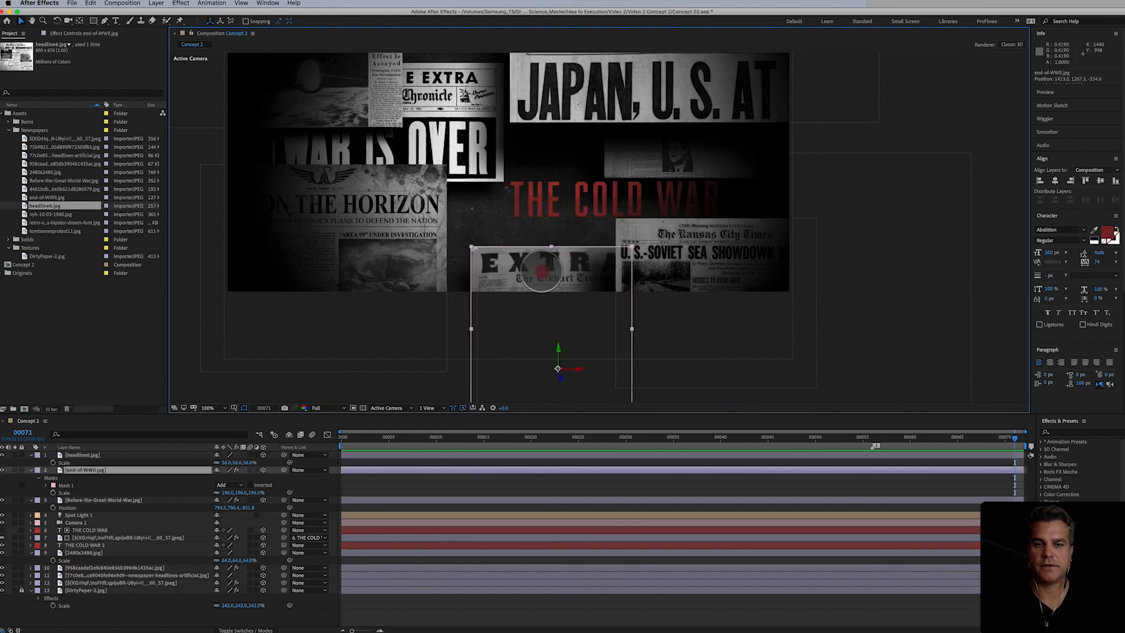
pyautogui.moveTo(542, 271); pyautogui.dragTo(578, 268)
pyautogui.click(478, 155)
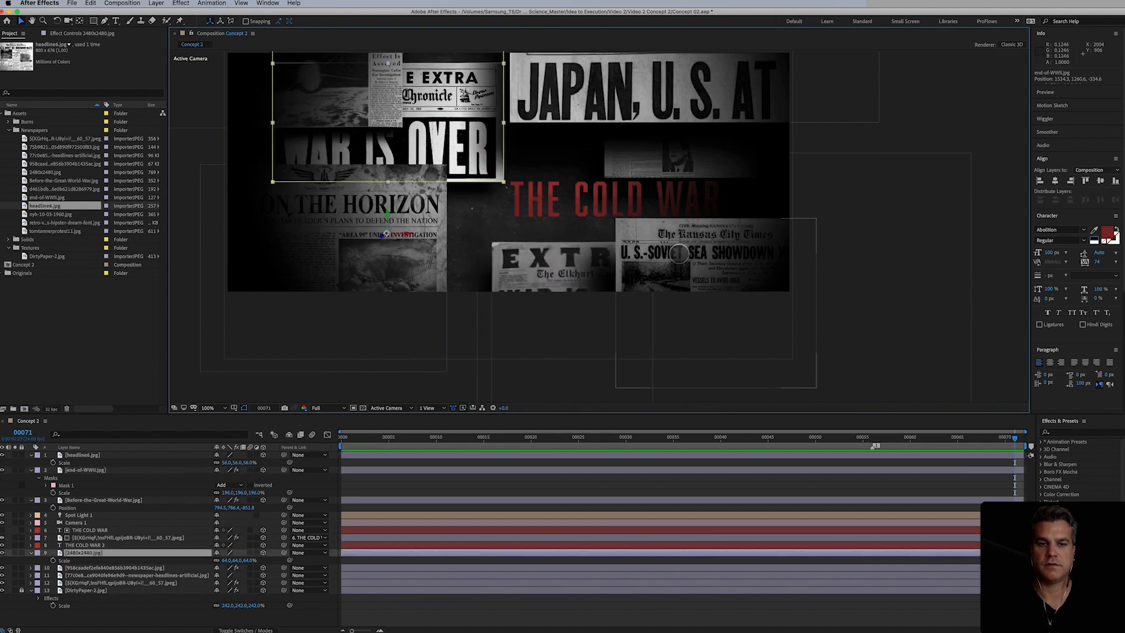
pyautogui.moveTo(679, 253); pyautogui.dragTo(685, 269)
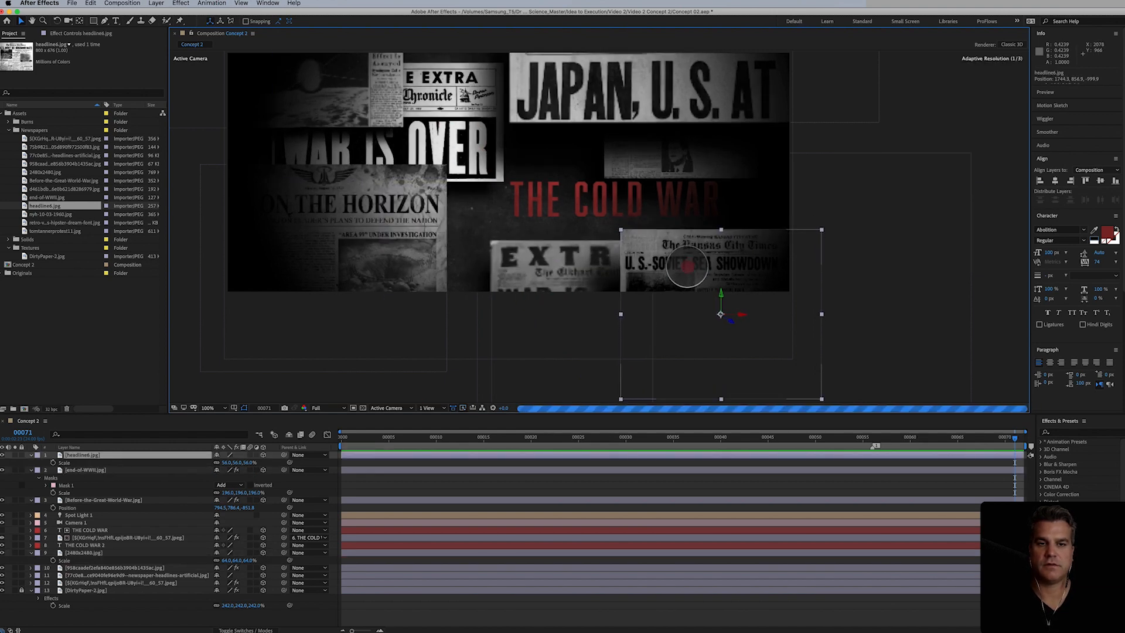
pyautogui.click(690, 154)
pyautogui.moveTo(690, 153); pyautogui.dragTo(692, 146)
# Step: Try the Kansas City Times clipping at top centre, return it lower right, and shift EXTRA left
pyautogui.click(699, 285)
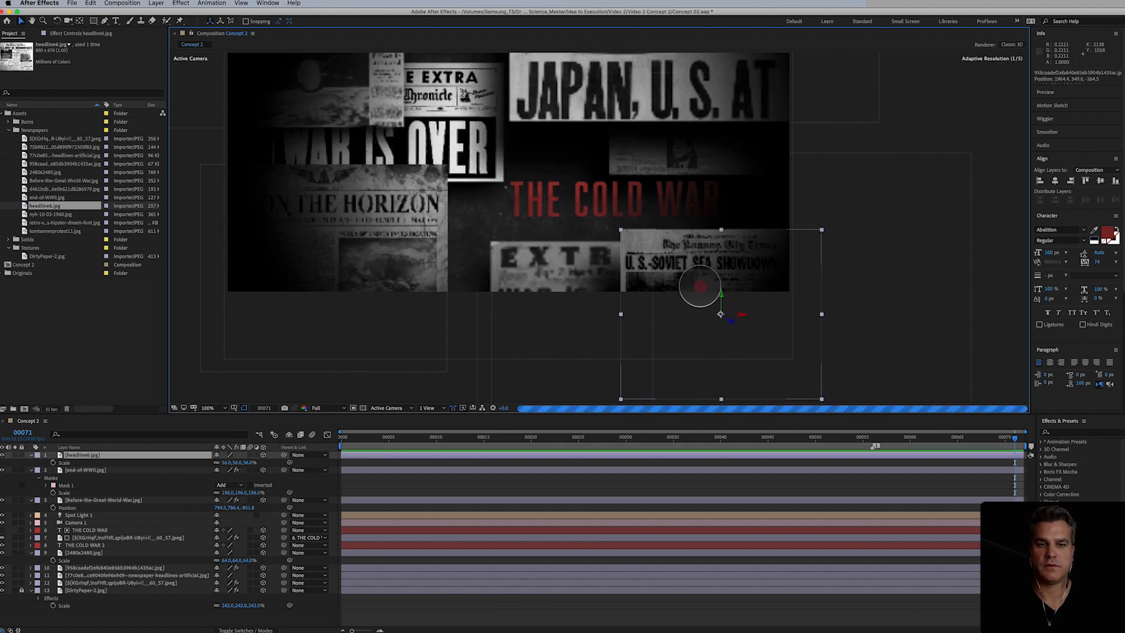
pyautogui.moveTo(701, 286); pyautogui.dragTo(502, 89)
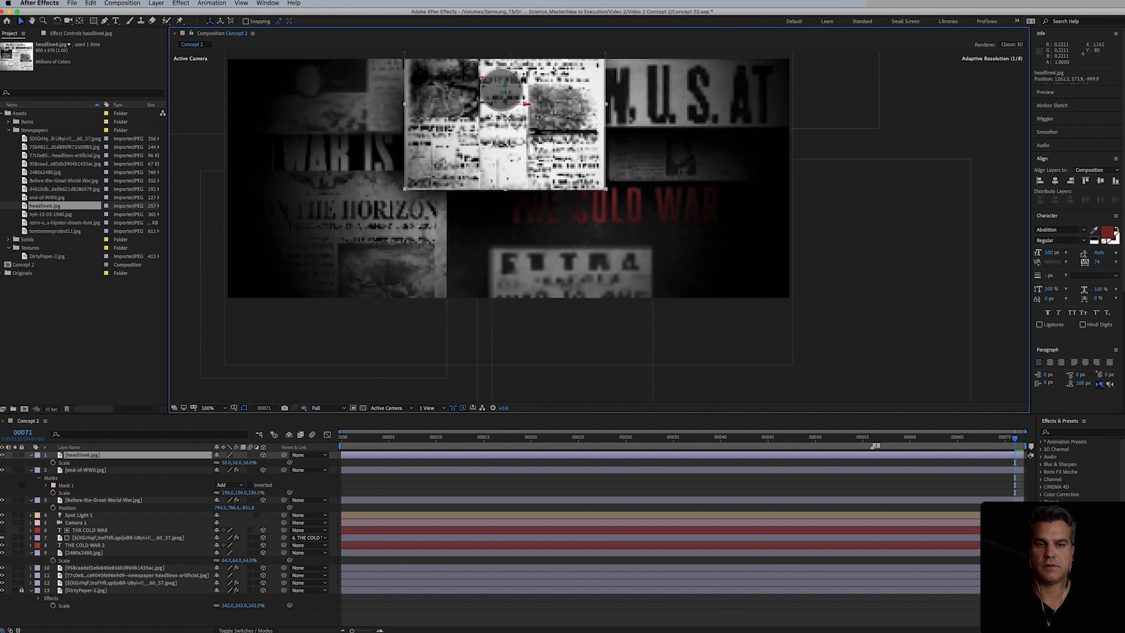
pyautogui.moveTo(615, 205); pyautogui.dragTo(658, 234)
pyautogui.moveTo(593, 187); pyautogui.dragTo(826, 392)
pyautogui.moveTo(735, 302); pyautogui.dragTo(732, 316)
pyautogui.moveTo(611, 299); pyautogui.dragTo(583, 307)
# Step: Add nyh-10-03-1960.jpg to the comp and mask it down to Khrushchev's photo
pyautogui.click(54, 214)
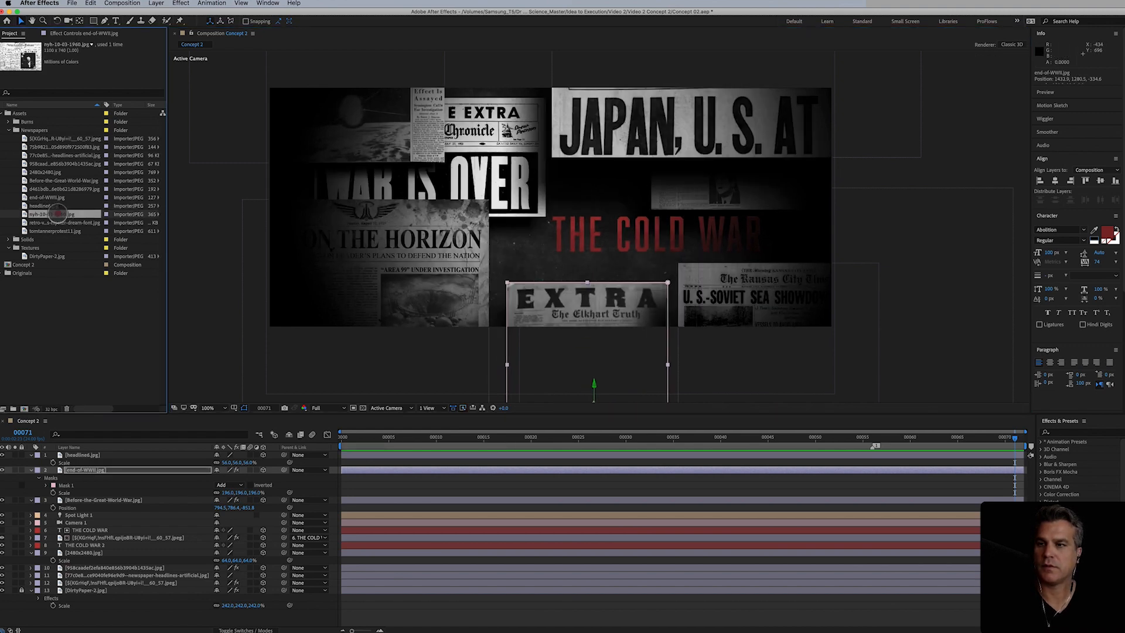
pyautogui.moveTo(228, 215); pyautogui.dragTo(438, 210)
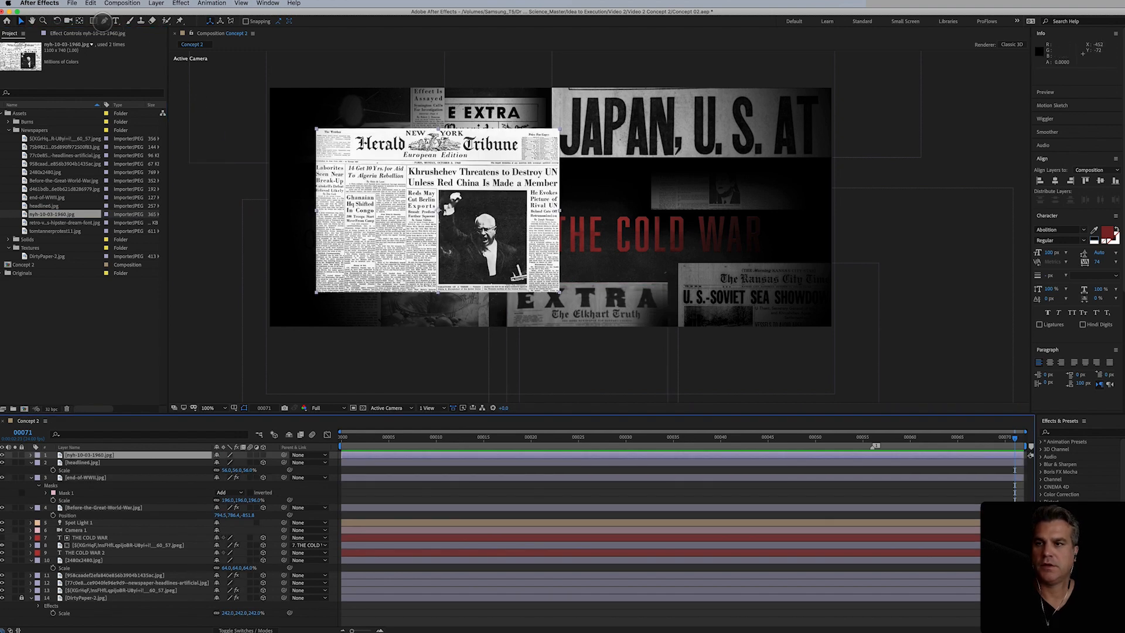
pyautogui.click(94, 20)
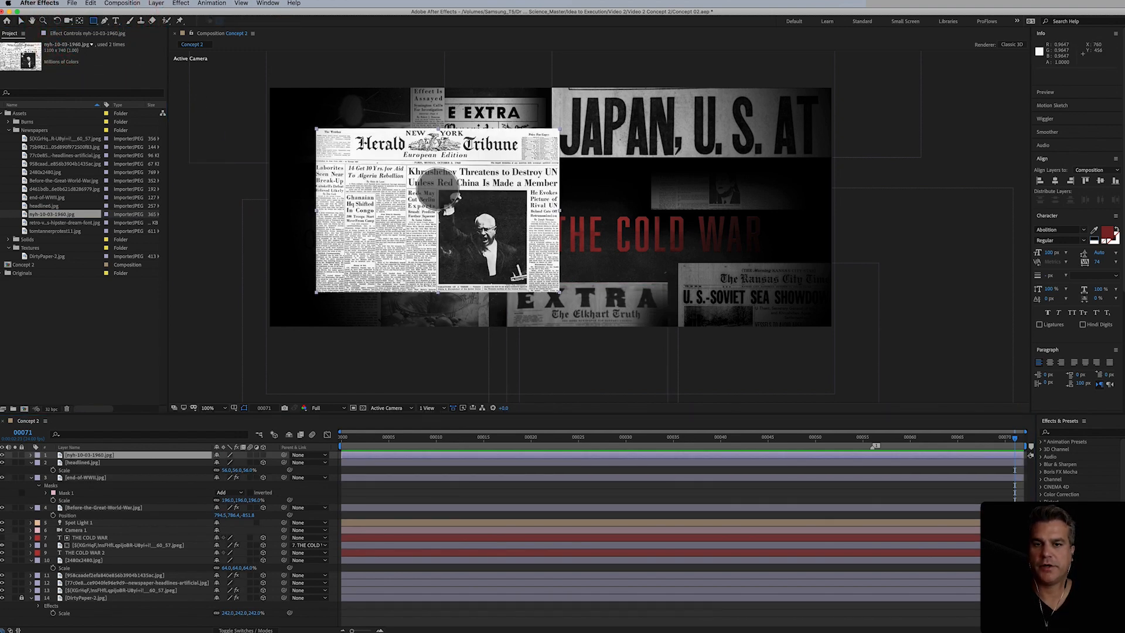
pyautogui.moveTo(438, 190); pyautogui.dragTo(527, 286)
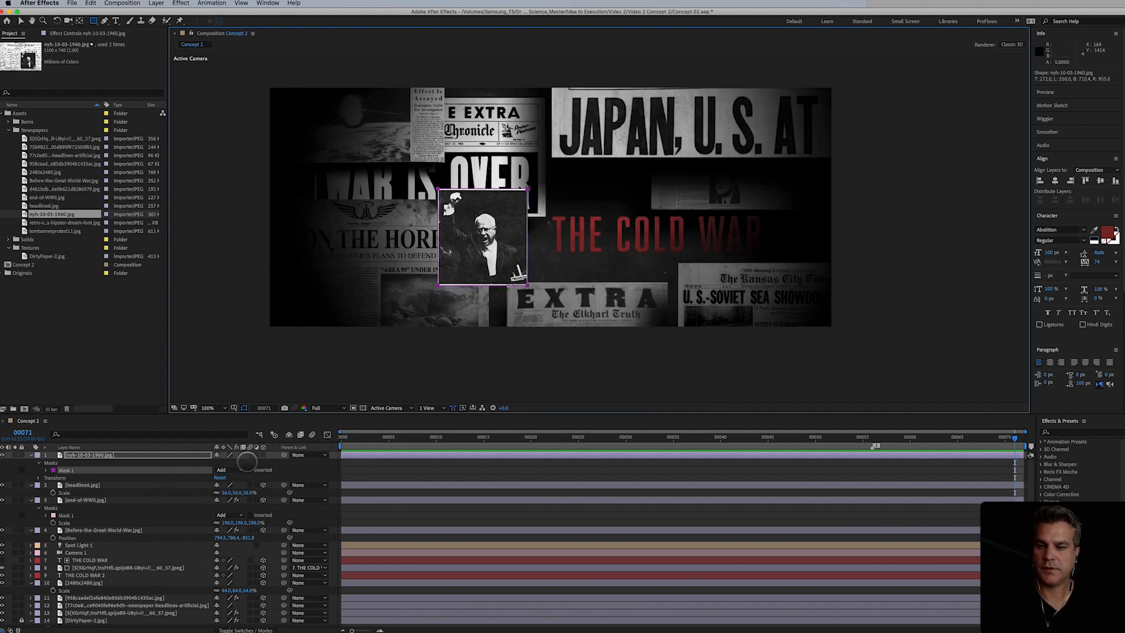
# Step: Make the photo a shadow-casting 3D layer, scale it to about 39%, and place it upper left
pyautogui.click(264, 455)
pyautogui.press('a')
pyautogui.press('a')
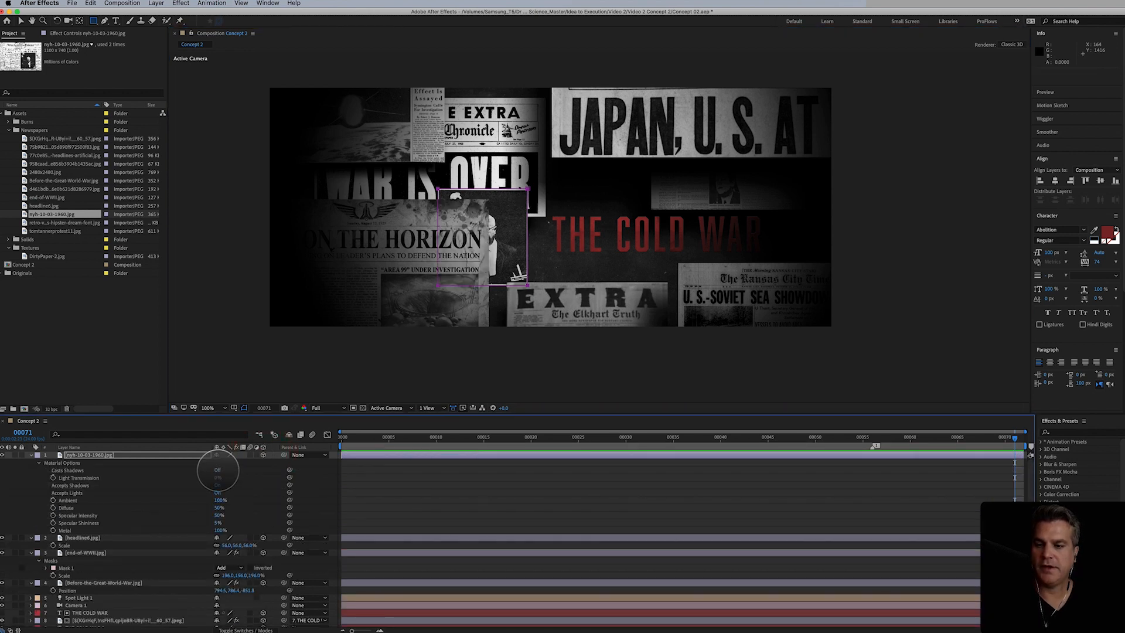
pyautogui.click(218, 470)
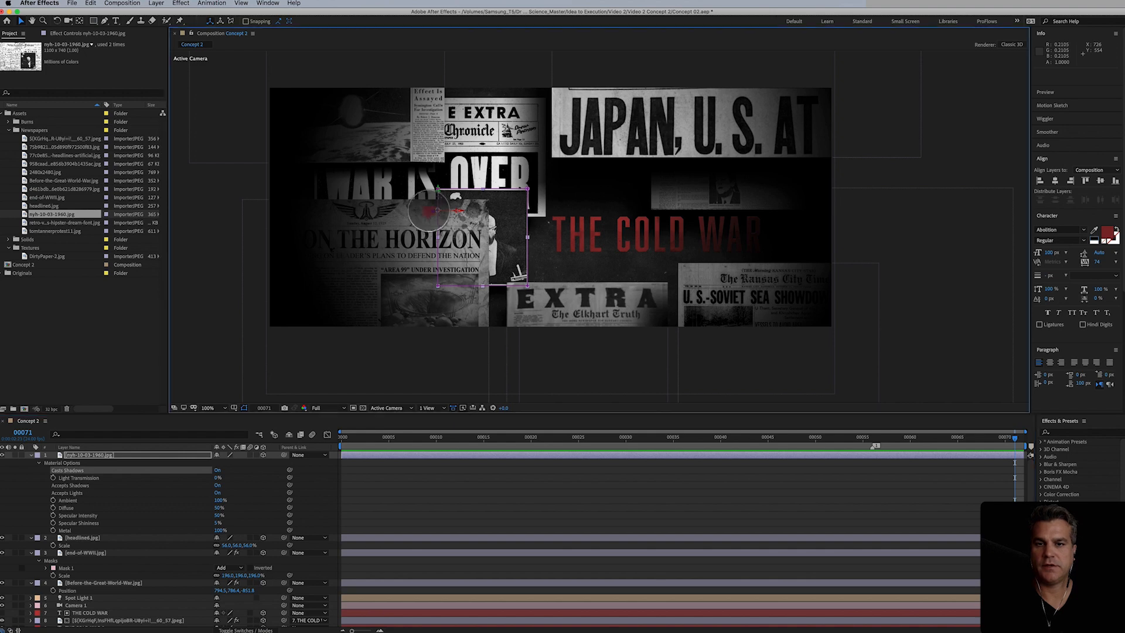
pyautogui.moveTo(431, 211); pyautogui.dragTo(515, 196)
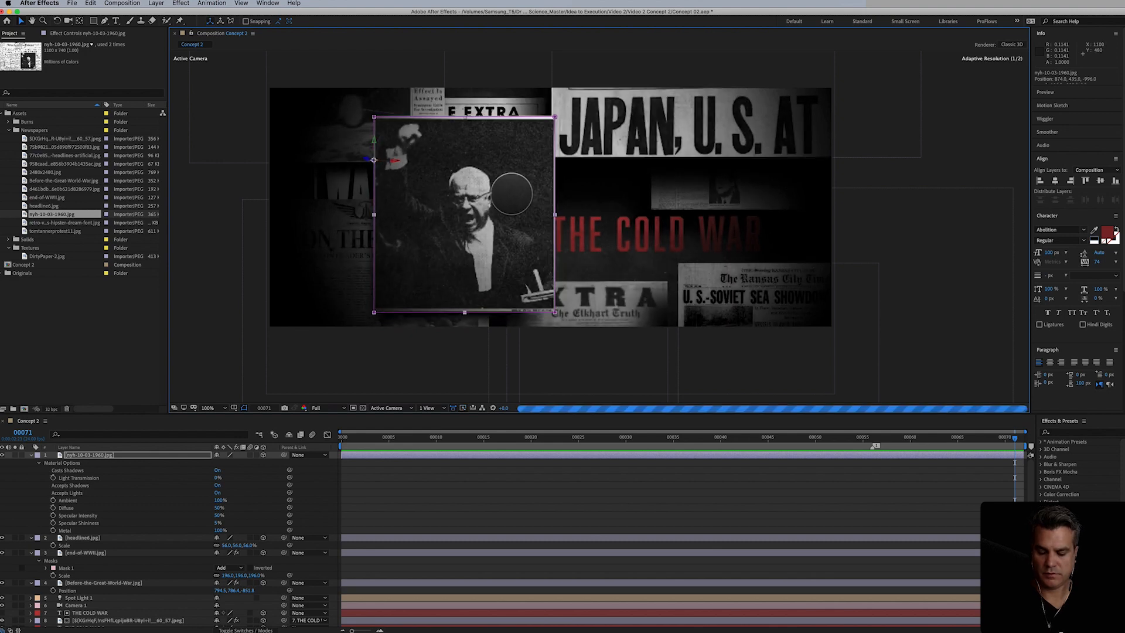
pyautogui.press('s')
pyautogui.moveTo(237, 463); pyautogui.dragTo(228, 469)
pyautogui.moveTo(410, 199); pyautogui.dragTo(331, 211)
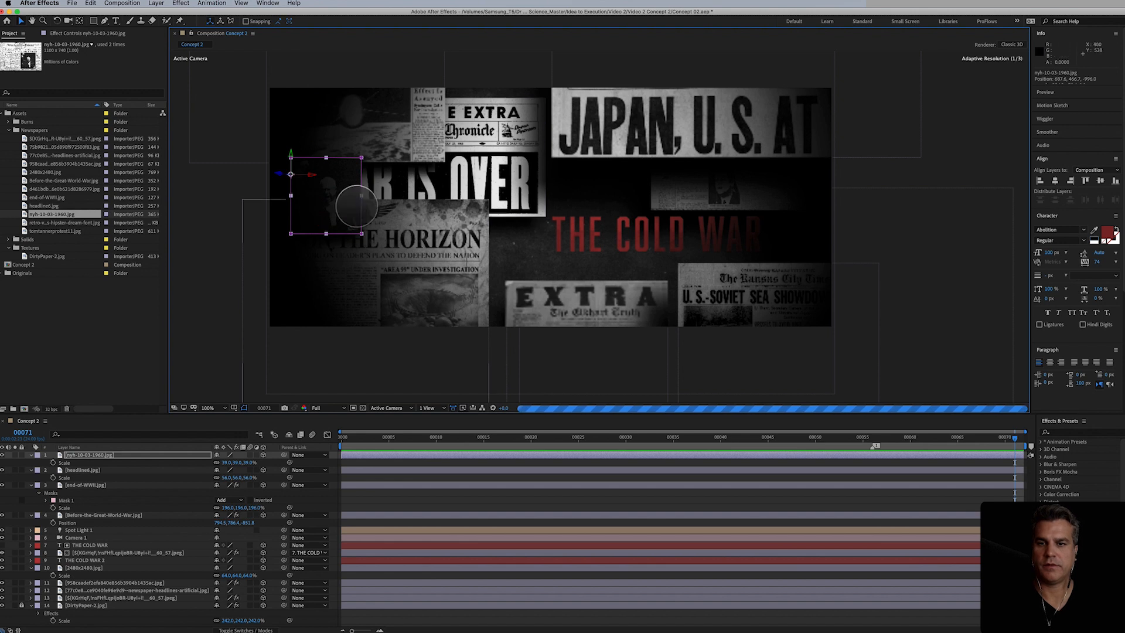
# Step: Enlarge the Khrushchev photo to 52% and move it up-left
pyautogui.press('s')
pyautogui.press('s')
pyautogui.moveTo(235, 463); pyautogui.dragTo(242, 463)
pyautogui.moveTo(356, 232); pyautogui.dragTo(364, 210)
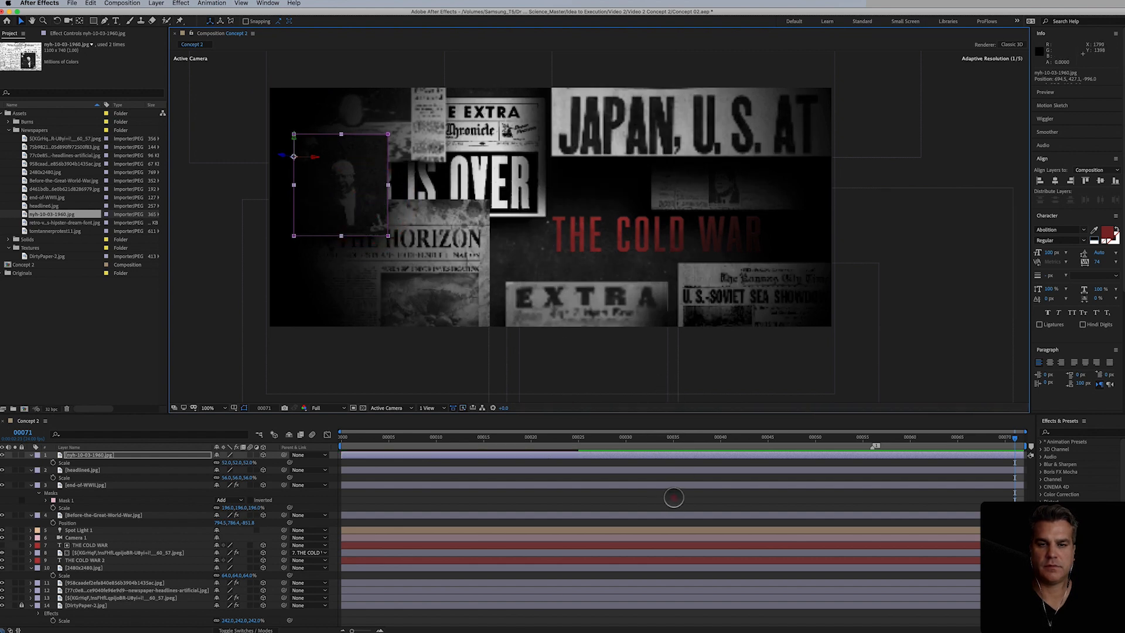
pyautogui.click(673, 498)
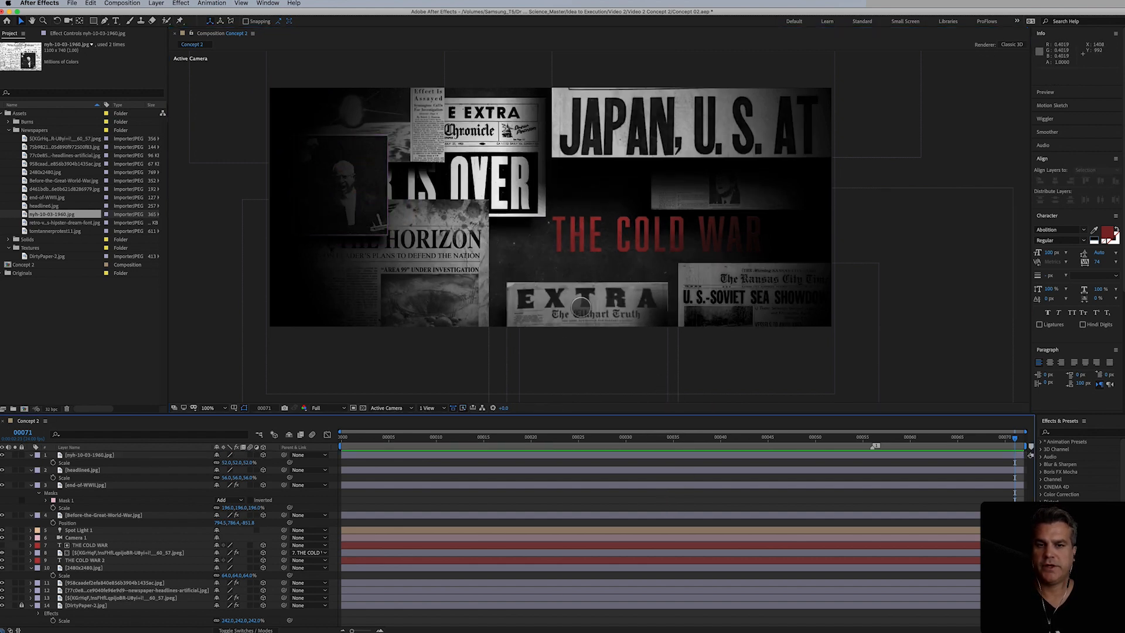
# Step: Try moving the EXTRA clipping to the centre and deeper, then undo the last two moves
pyautogui.moveTo(632, 318); pyautogui.dragTo(557, 234)
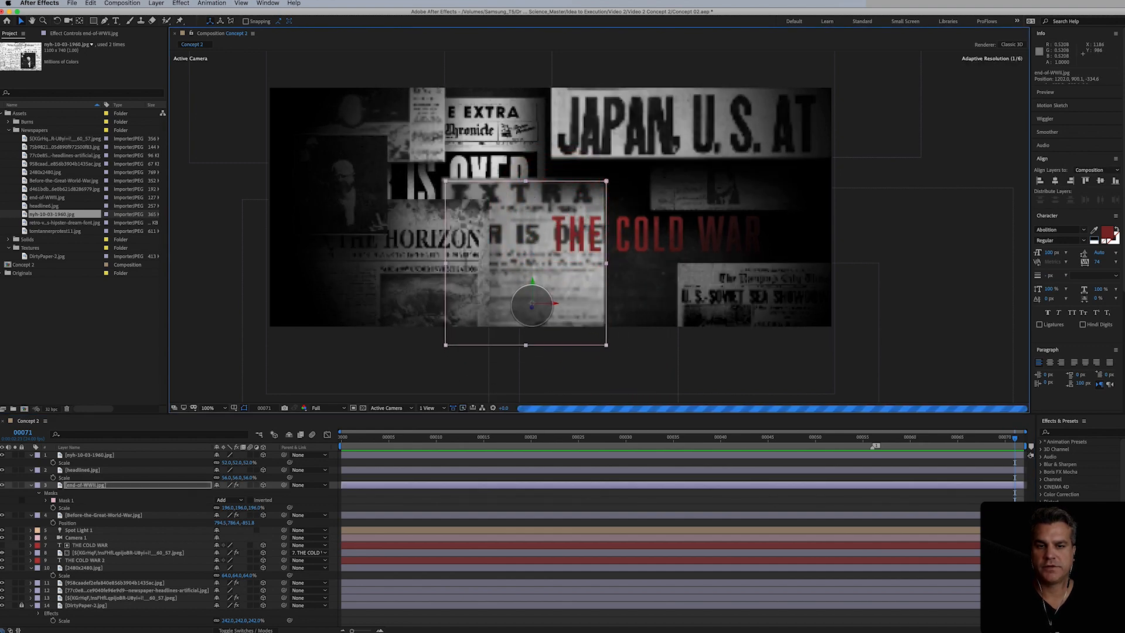
pyautogui.moveTo(532, 304); pyautogui.dragTo(638, 110)
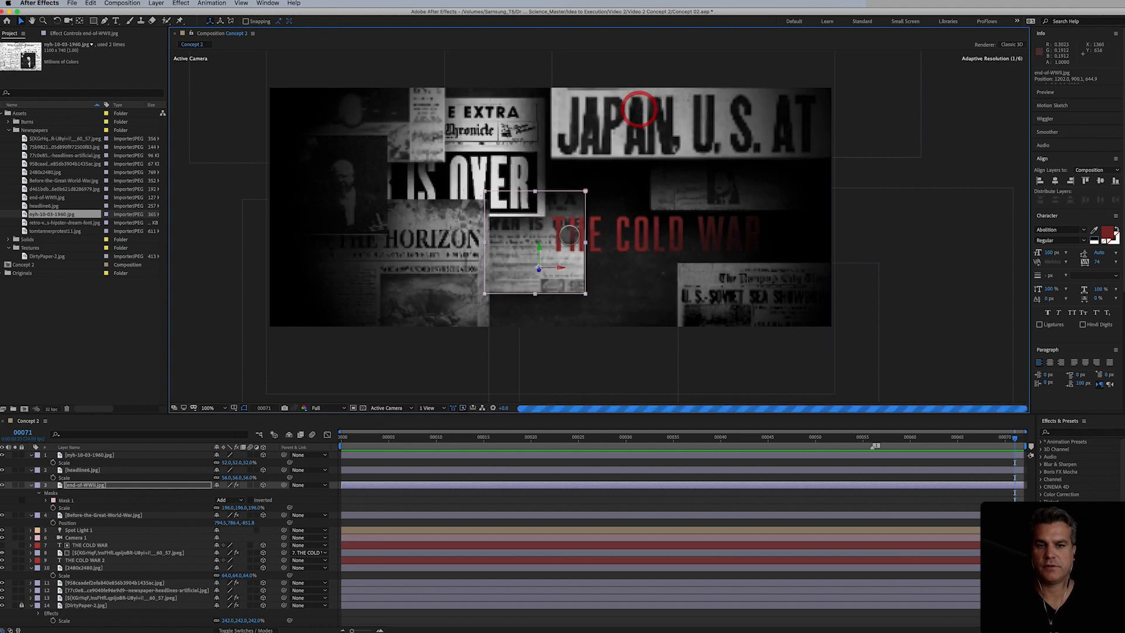
pyautogui.moveTo(569, 283); pyautogui.dragTo(539, 283)
pyautogui.moveTo(530, 289); pyautogui.dragTo(545, 354)
pyautogui.press('super+z')
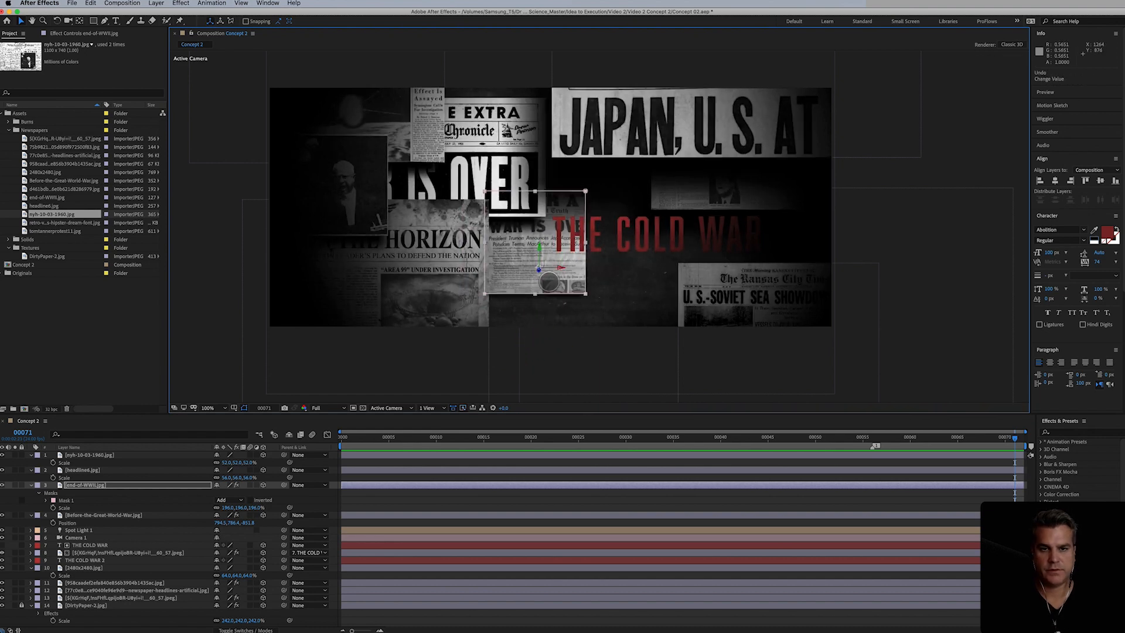
pyautogui.press('super+z')
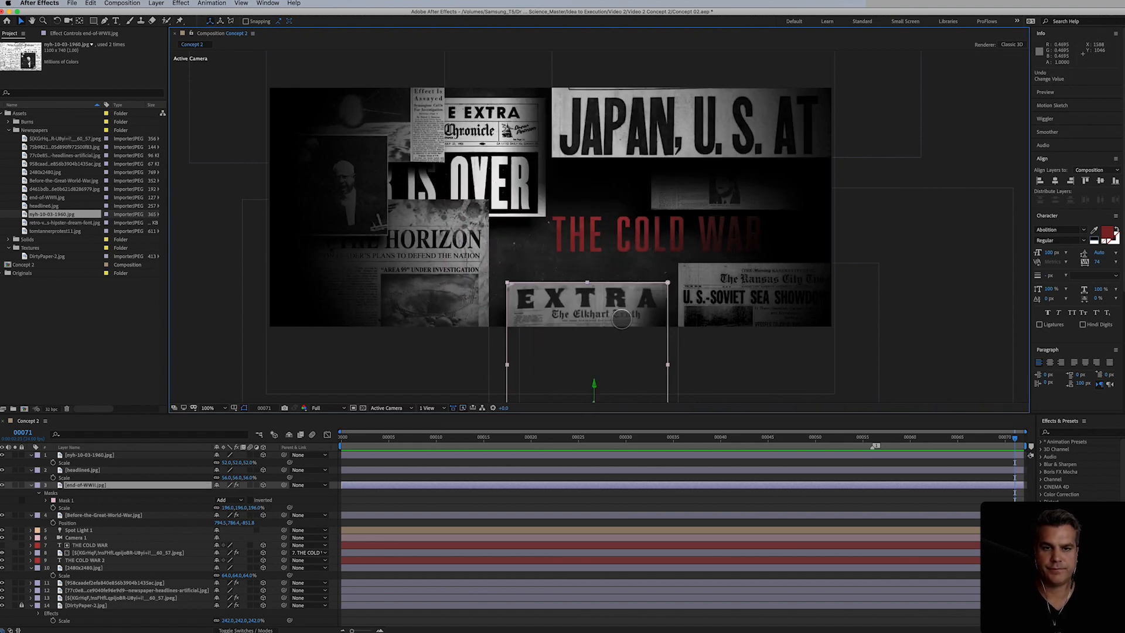
# Step: Nudge the IS OVER clipping up, move end-of-WWII up-left, and keep U.S.-Soviet at lower right
pyautogui.click(505, 176)
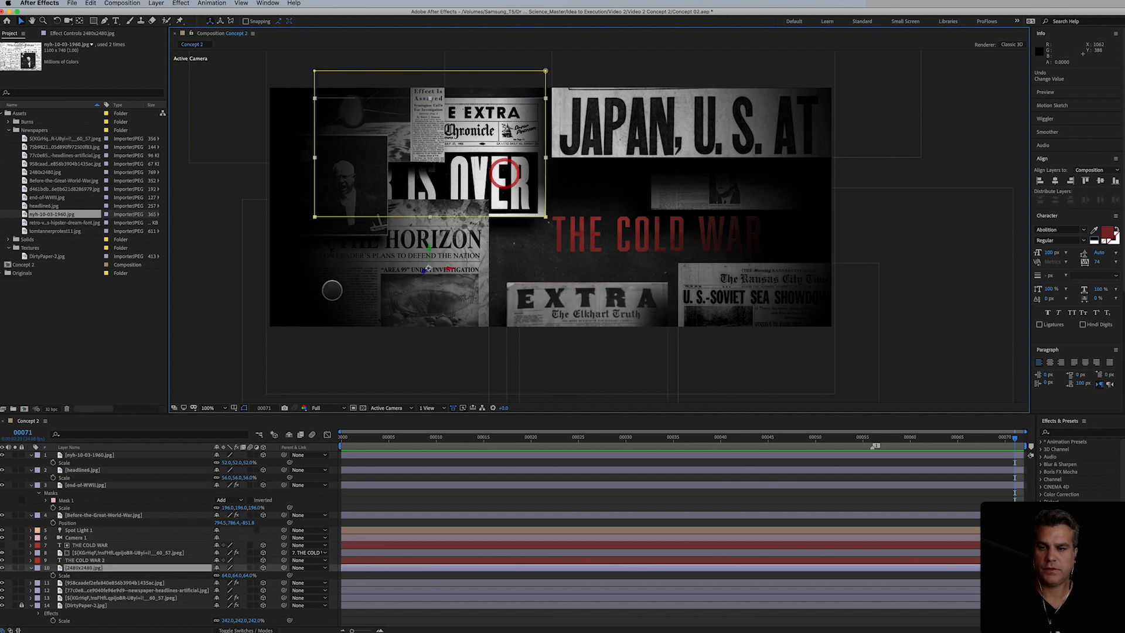
pyautogui.click(3, 568)
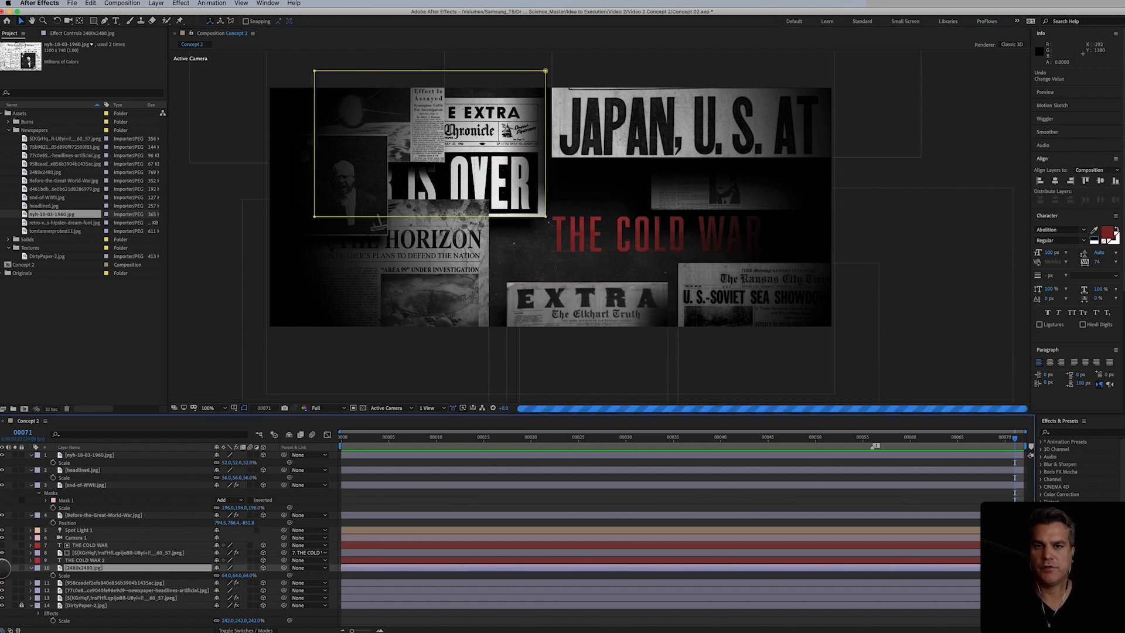
pyautogui.click(2, 568)
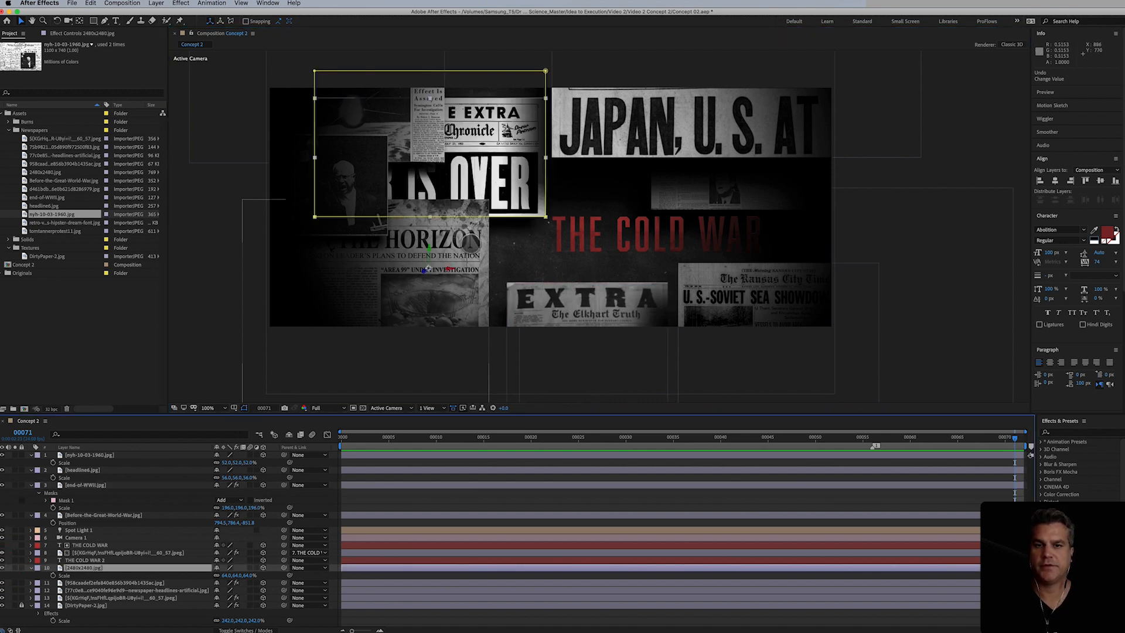
pyautogui.moveTo(494, 181); pyautogui.dragTo(491, 172)
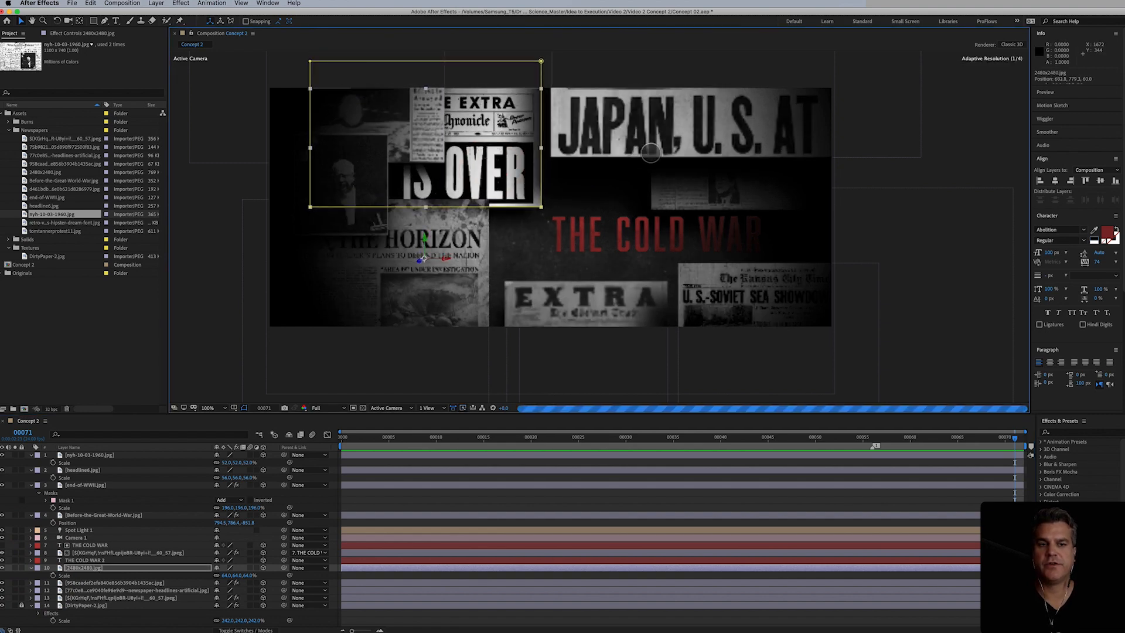
pyautogui.moveTo(611, 311); pyautogui.dragTo(557, 296)
pyautogui.moveTo(779, 306); pyautogui.dragTo(721, 8)
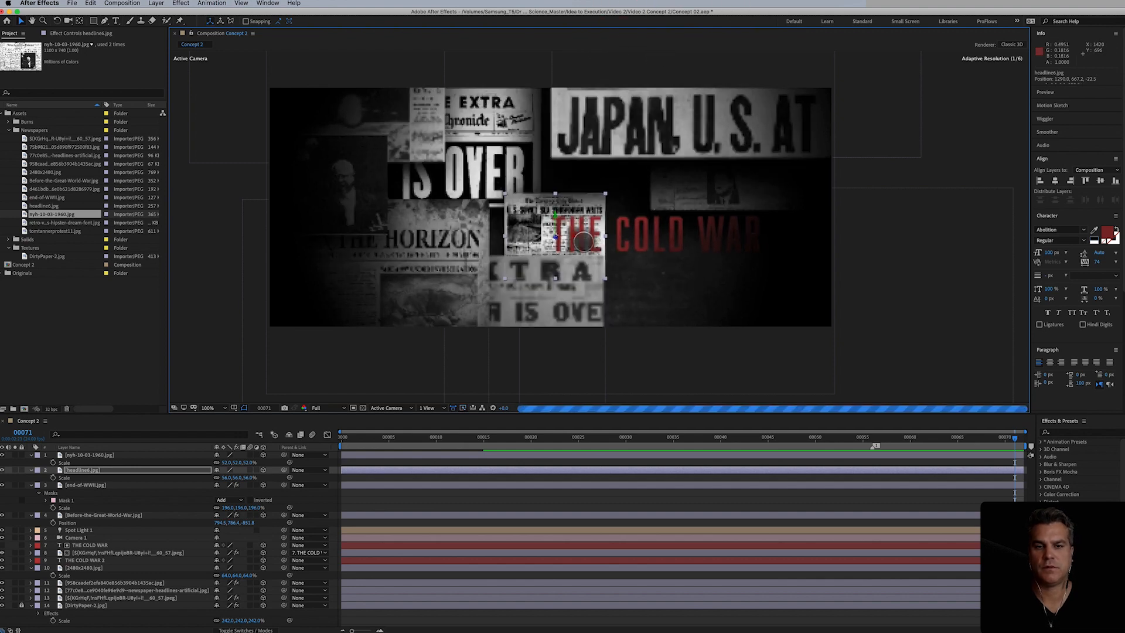
pyautogui.moveTo(555, 236); pyautogui.dragTo(627, 375)
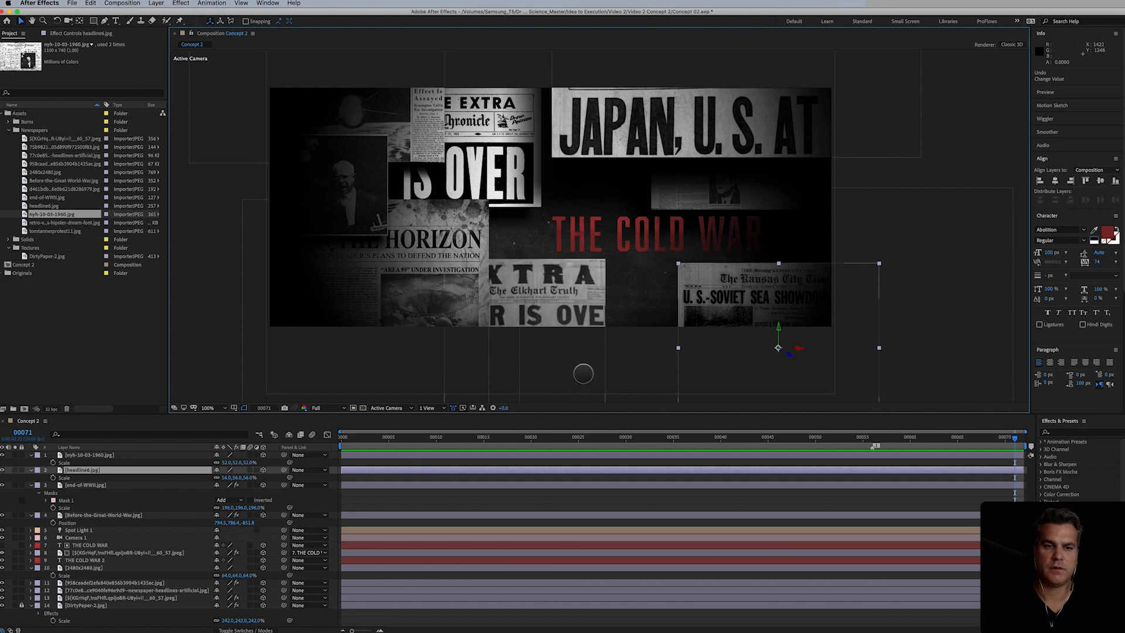
# Step: Add the retro-vintage Times newspaper image to the composition
pyautogui.click(583, 373)
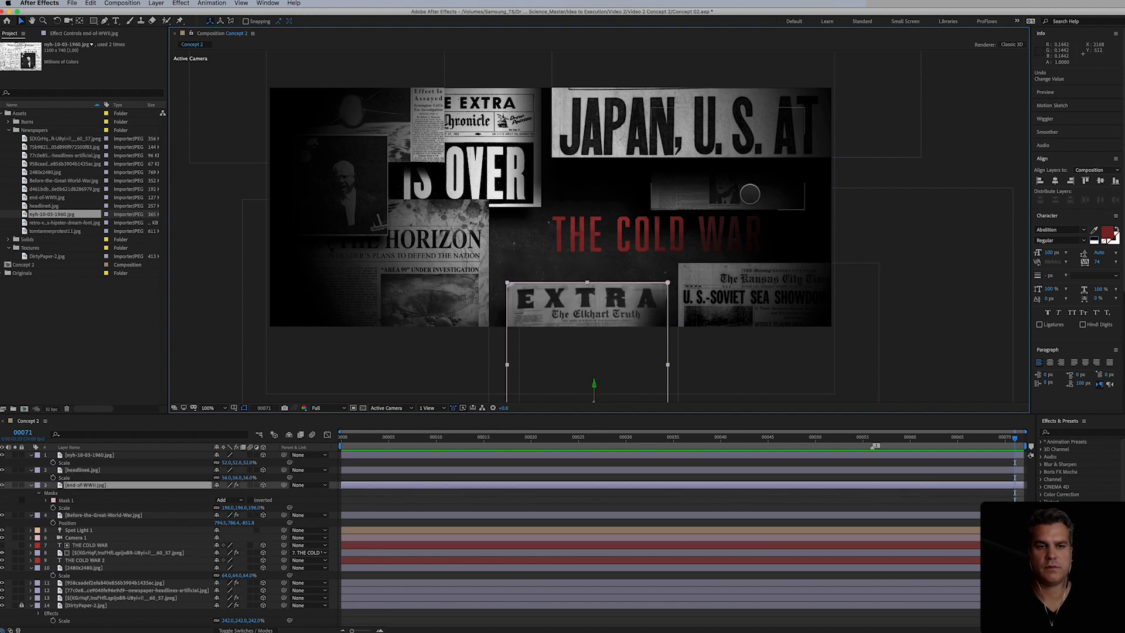
pyautogui.click(496, 184)
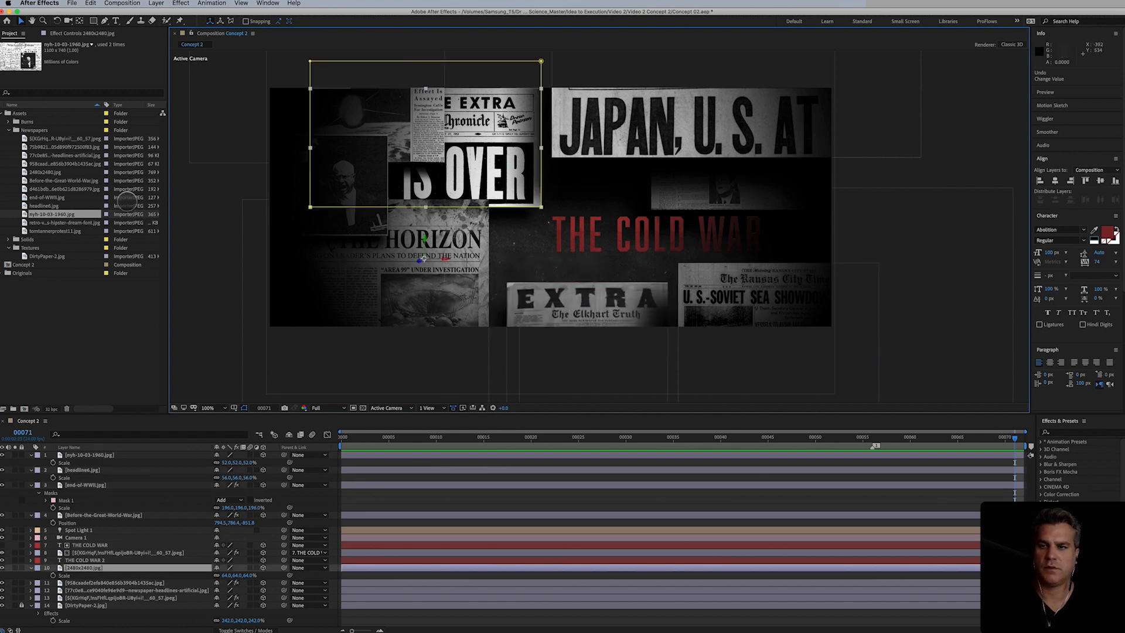
pyautogui.click(65, 223)
pyautogui.moveTo(65, 223); pyautogui.dragTo(501, 244)
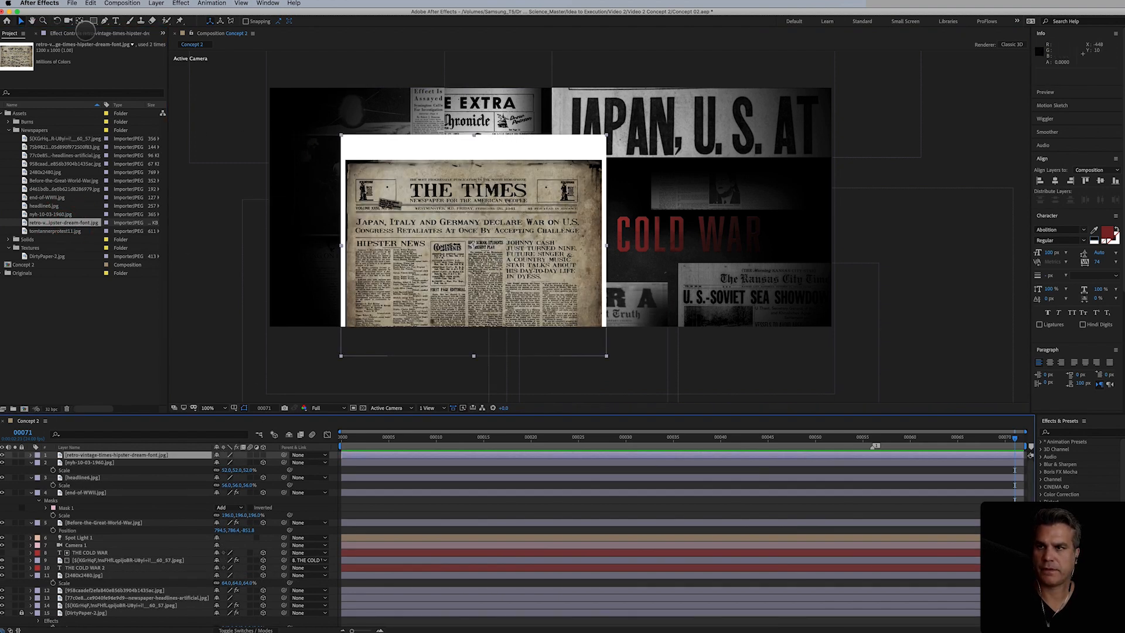
# Step: Crop the Times page with a rectangular mask, apply Black & White, and make it a shadow-casting 3D layer
pyautogui.click(93, 20)
pyautogui.moveTo(346, 159); pyautogui.dragTo(598, 383)
pyautogui.click(181, 3)
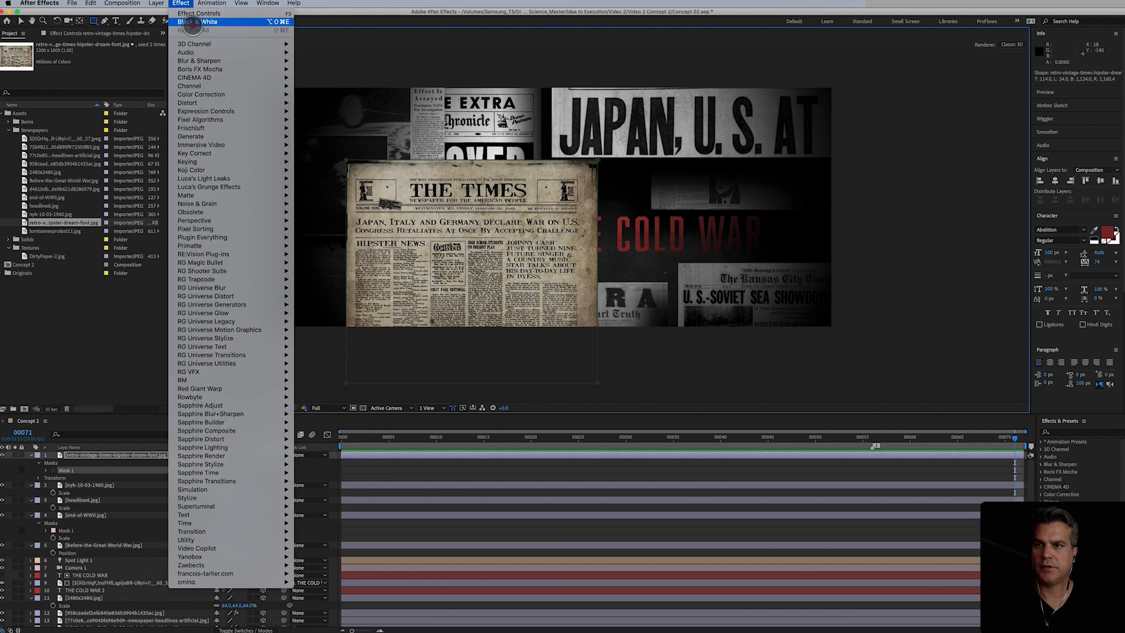
pyautogui.click(192, 22)
pyautogui.click(265, 456)
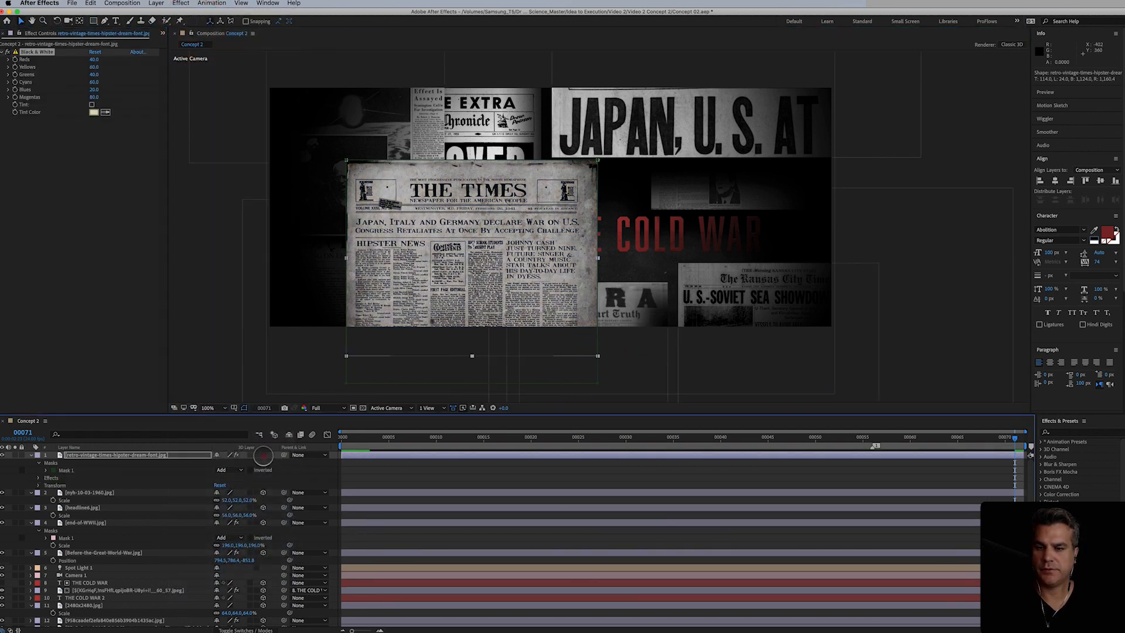
pyautogui.press('a')
pyautogui.press('a')
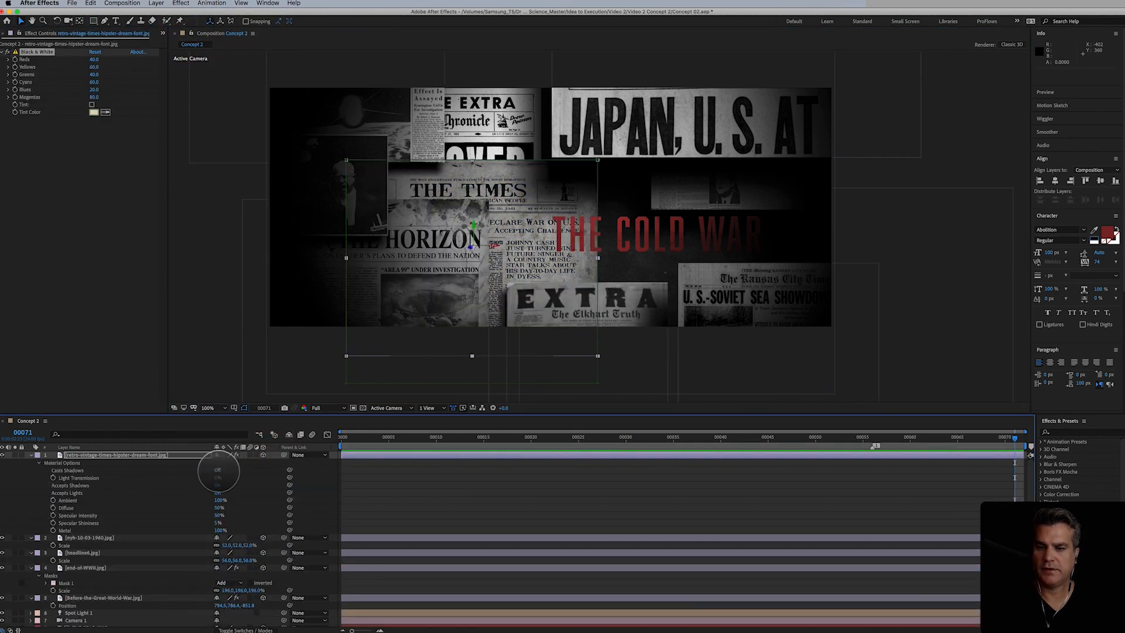
pyautogui.click(218, 470)
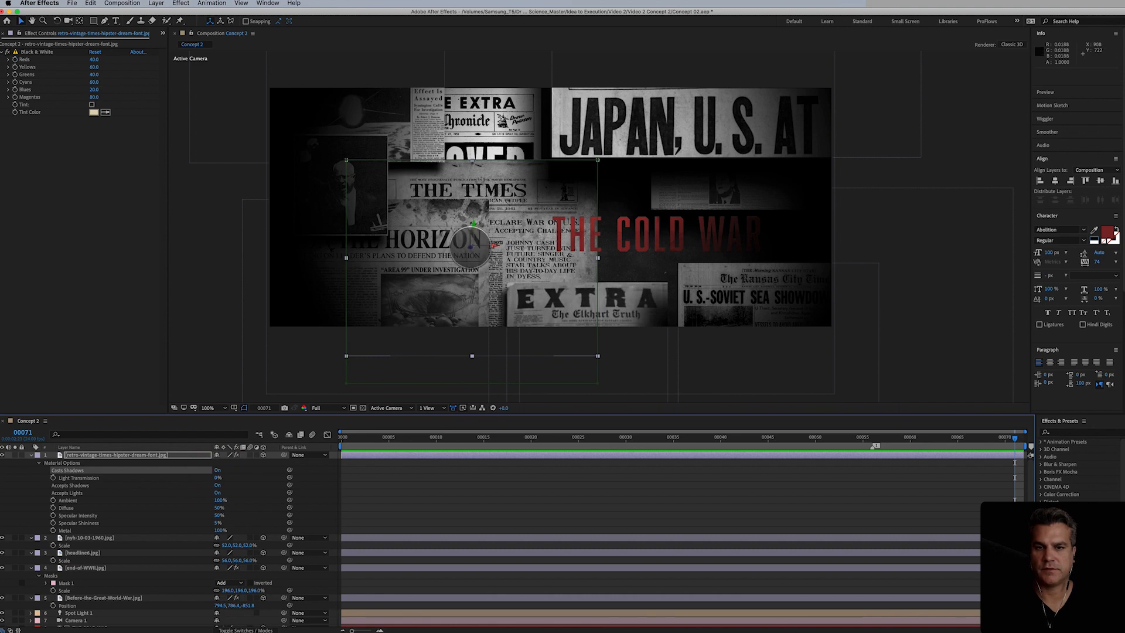
# Step: Position the Times page near the centre of the collage
pyautogui.moveTo(460, 271); pyautogui.dragTo(537, 169)
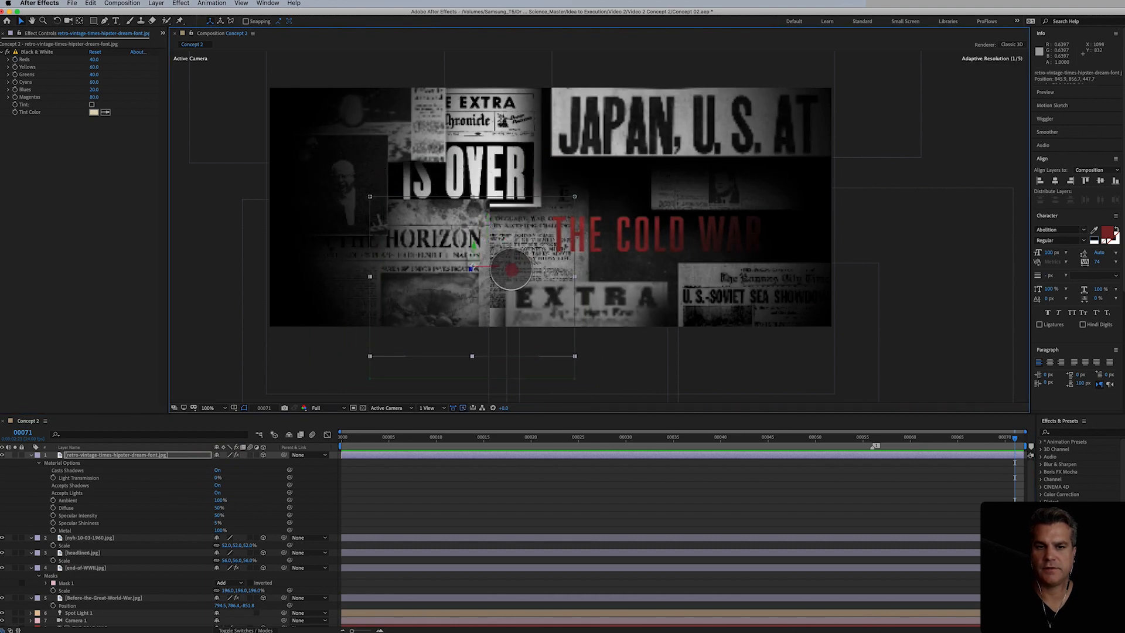
pyautogui.moveTo(526, 247); pyautogui.dragTo(498, 268)
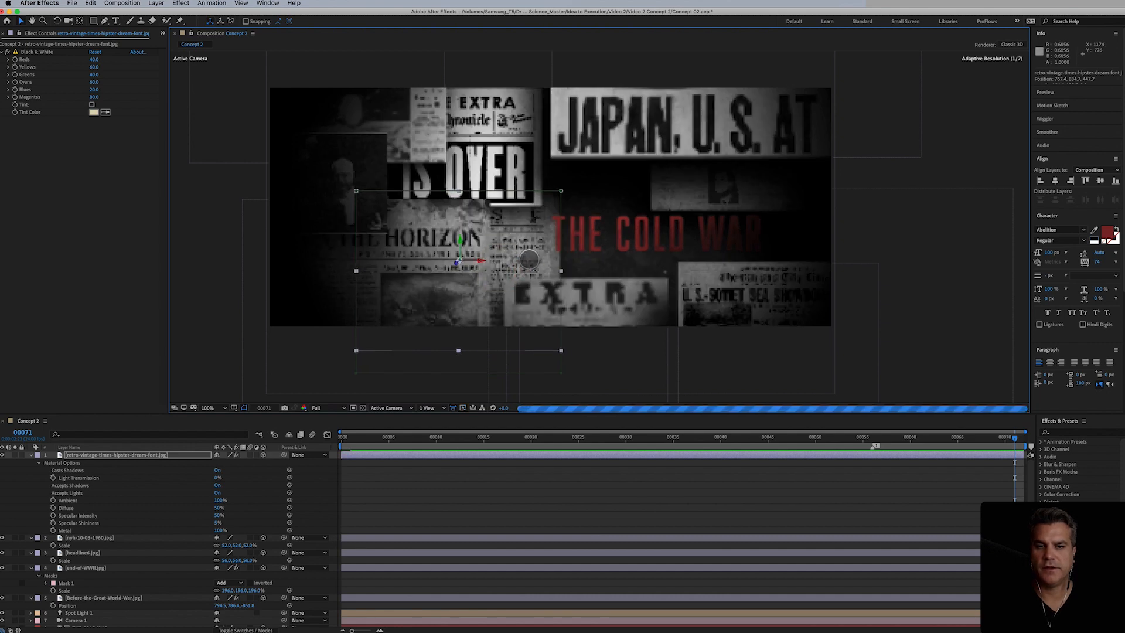
pyautogui.moveTo(531, 258); pyautogui.dragTo(556, 250)
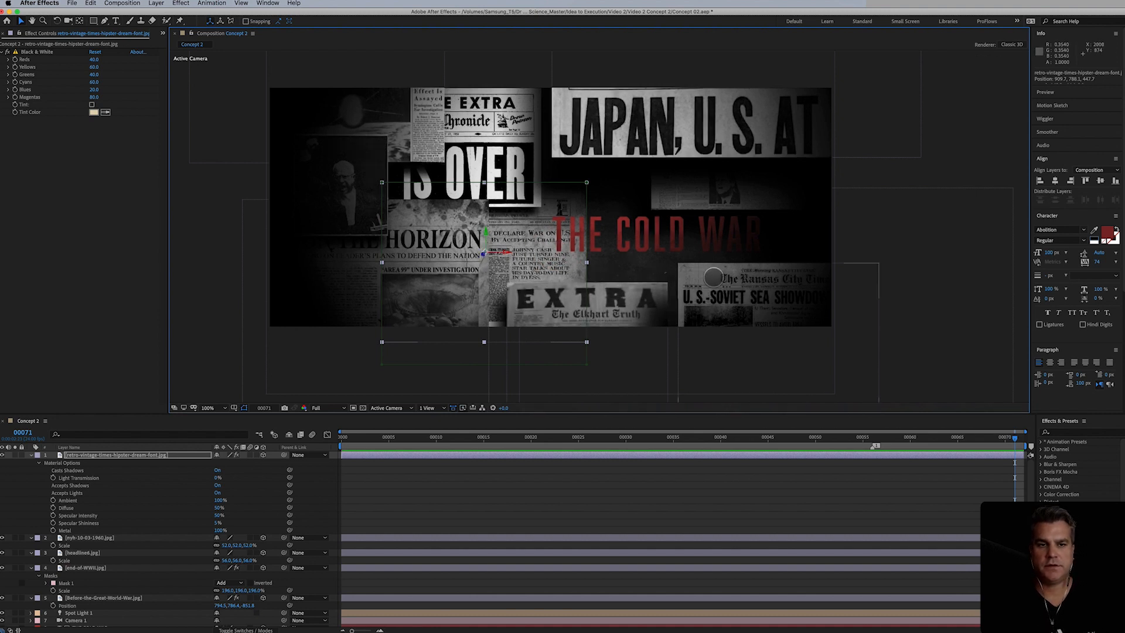
# Step: Lower the Kansas City clipping, shift it with end-of-WWII toward lower right, and nudge the Times page left
pyautogui.moveTo(733, 298); pyautogui.dragTo(666, 299)
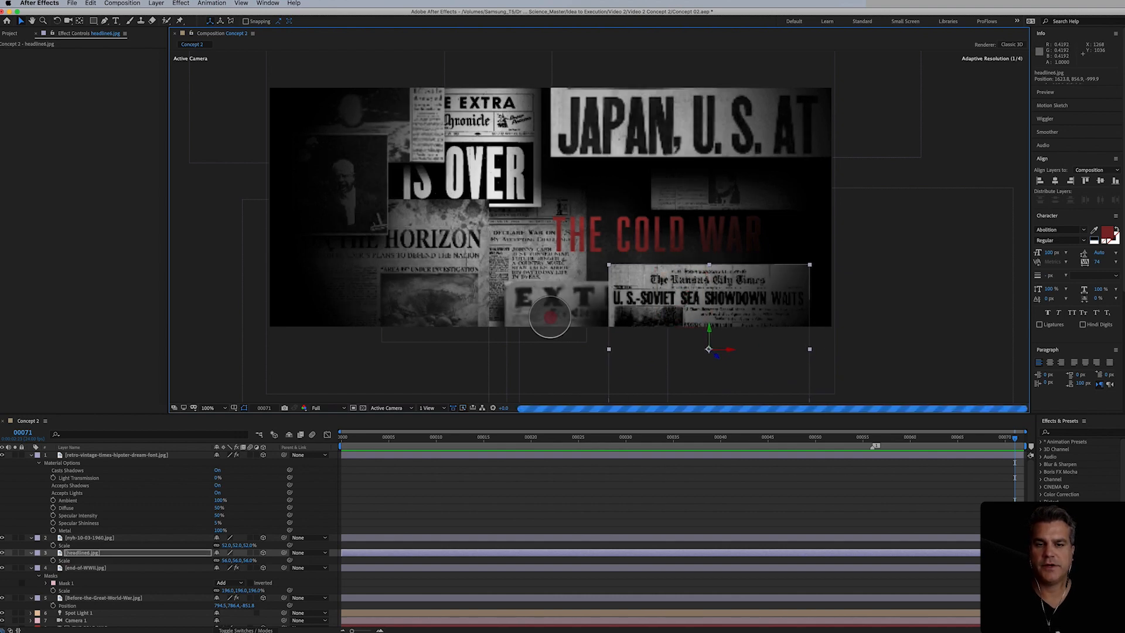
pyautogui.keyDown('shift'); pyautogui.click(550, 317); pyautogui.keyUp('shift')
pyautogui.moveTo(563, 314)
pyautogui.mouseDown()
pyautogui.moveTo(544, 321)
pyautogui.moveTo(570, 319)
pyautogui.mouseUp()
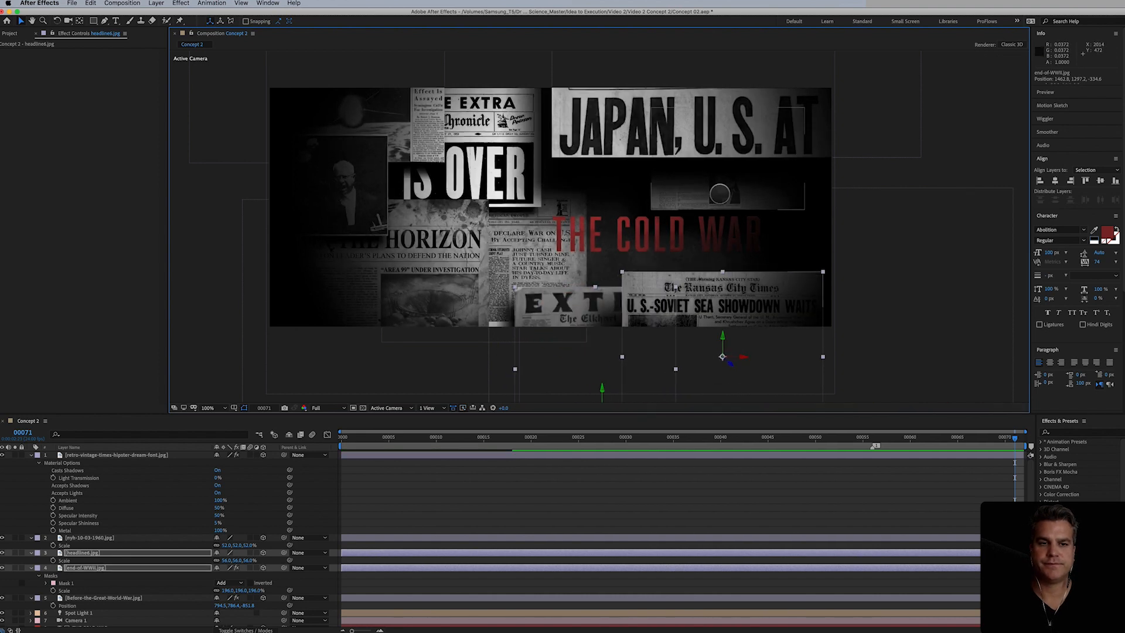
pyautogui.moveTo(720, 193); pyautogui.dragTo(729, 183)
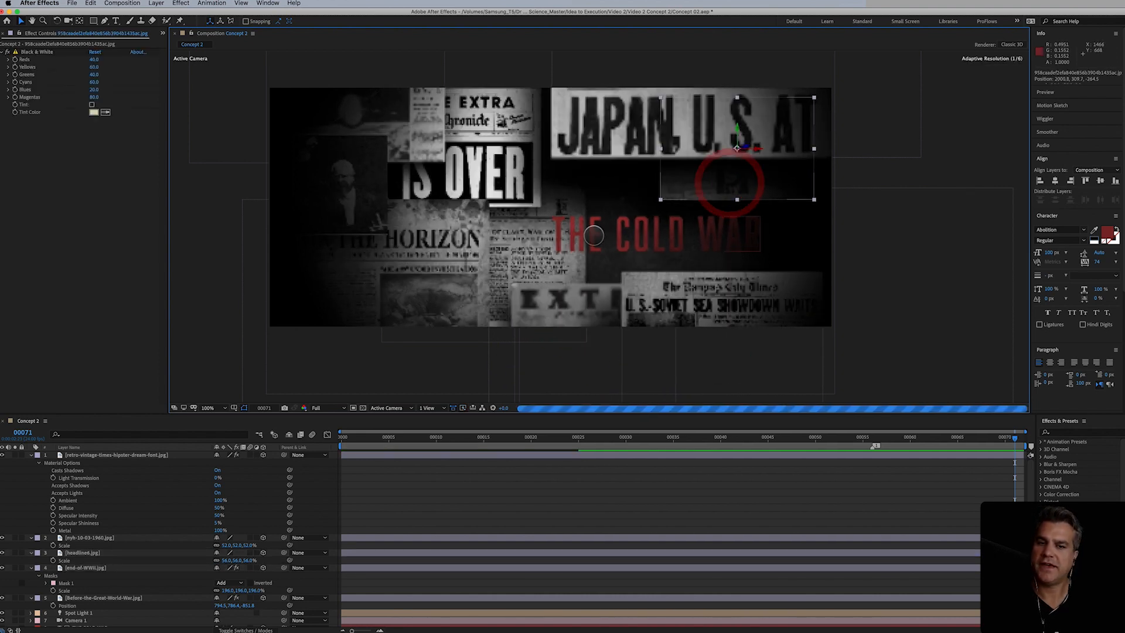
pyautogui.click(507, 253)
pyautogui.moveTo(507, 253); pyautogui.dragTo(496, 250)
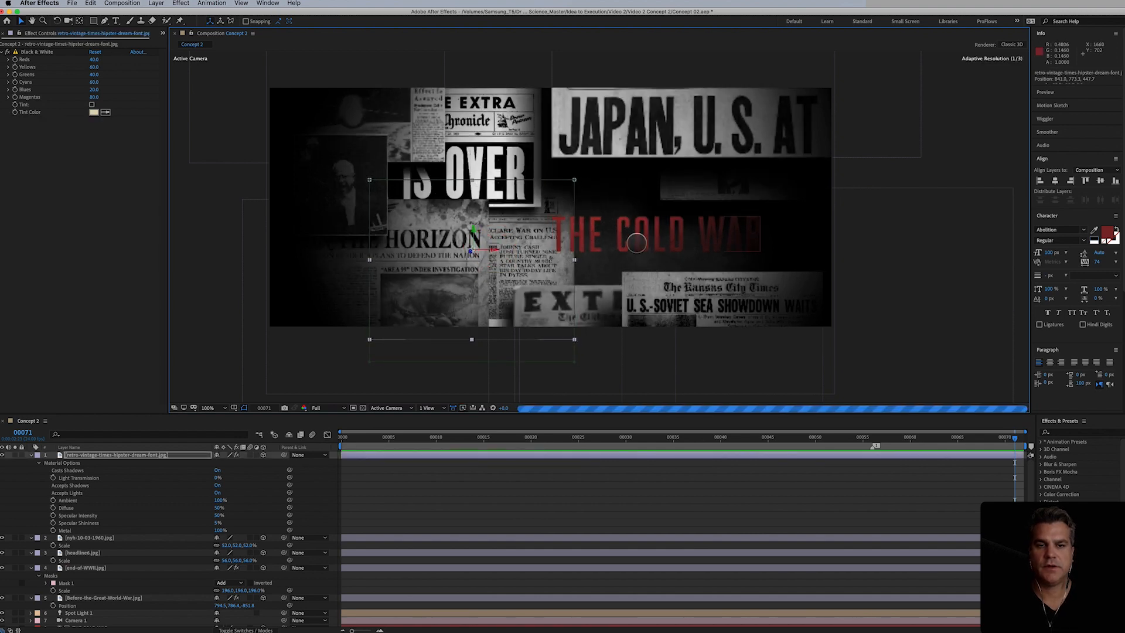
# Step: Move both THE COLD WAR title layers to the left beside HORIZON
pyautogui.scroll(-5, 96, 567)
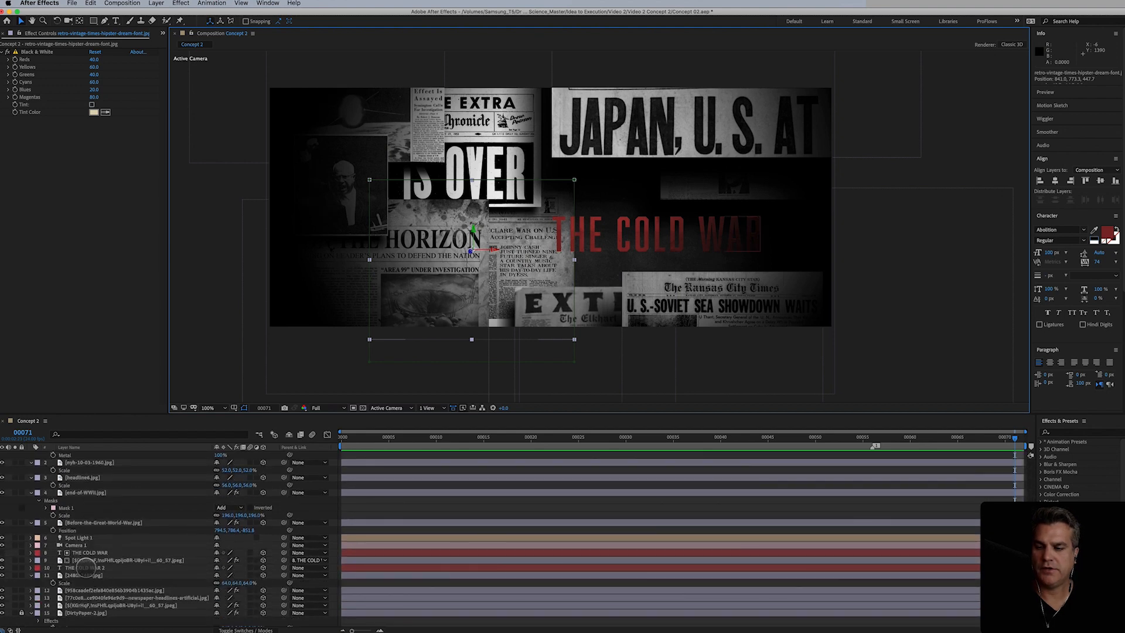
pyautogui.click(86, 568)
pyautogui.keyDown('super'); pyautogui.click(90, 552); pyautogui.keyUp('super')
pyautogui.moveTo(614, 240); pyautogui.dragTo(594, 243)
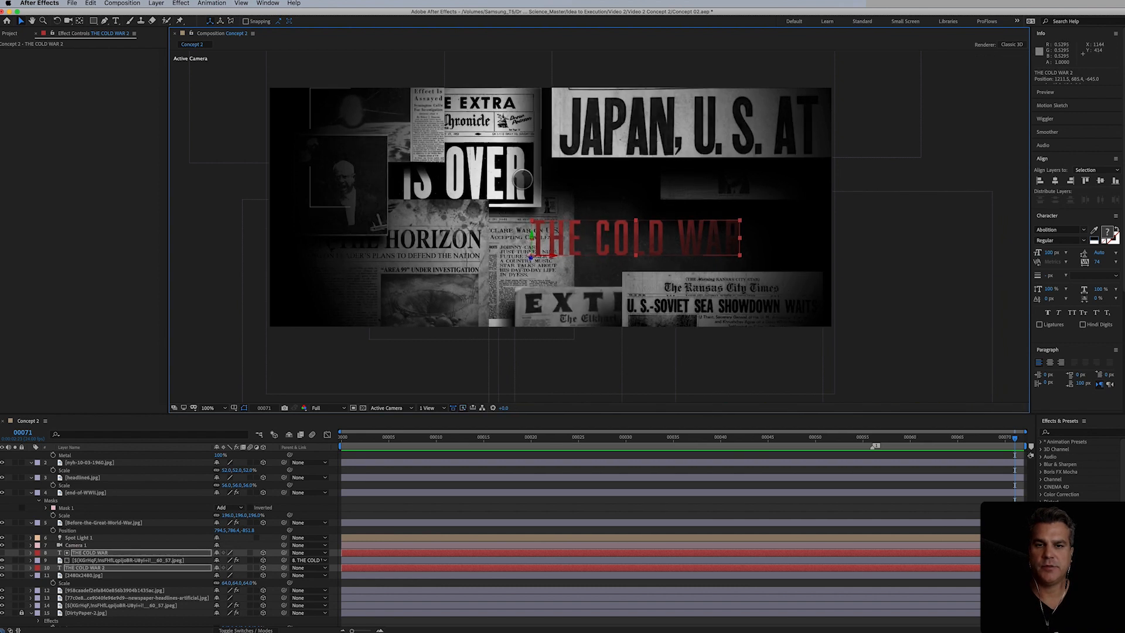
pyautogui.click(515, 175)
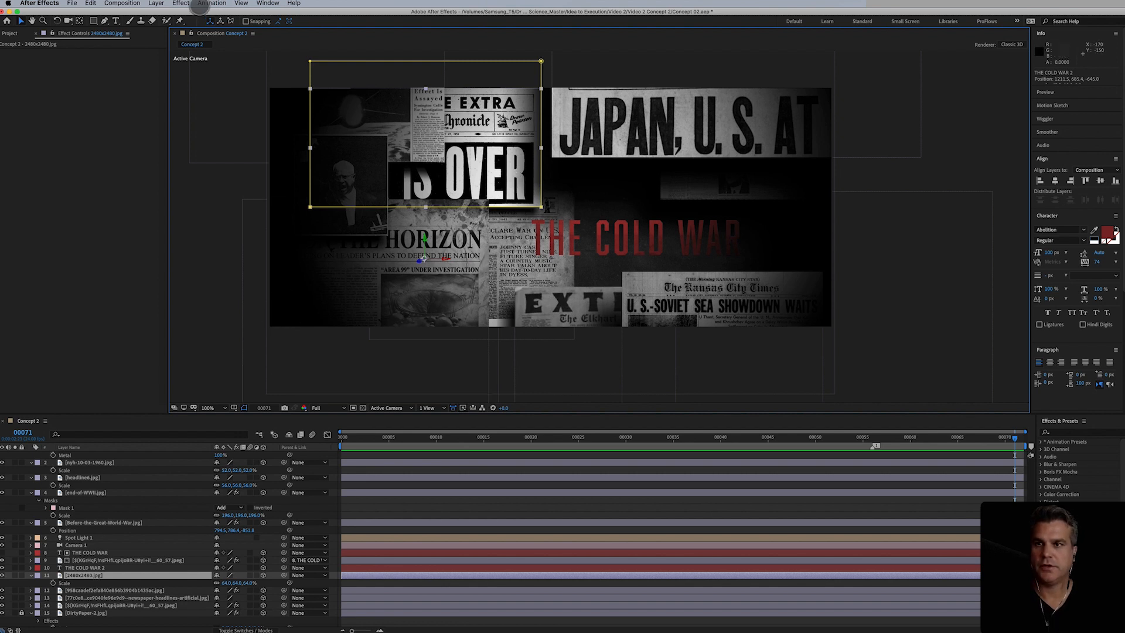
# Step: Apply Curves to the top-left photo clipping and pull the curve down to darken it
pyautogui.click(181, 2)
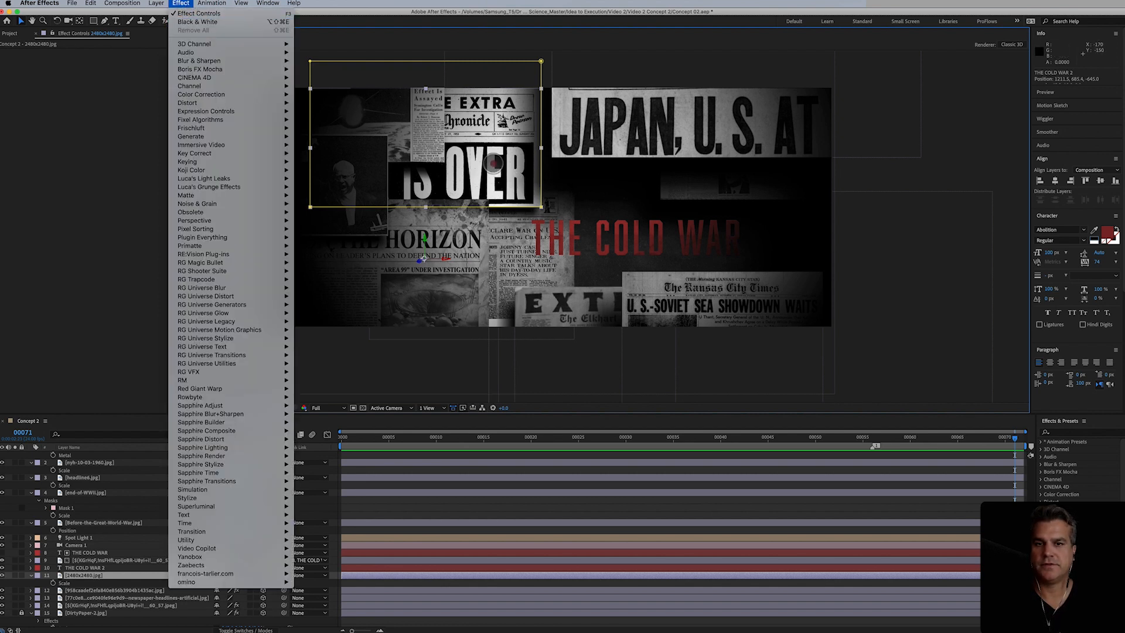
pyautogui.moveTo(201, 94)
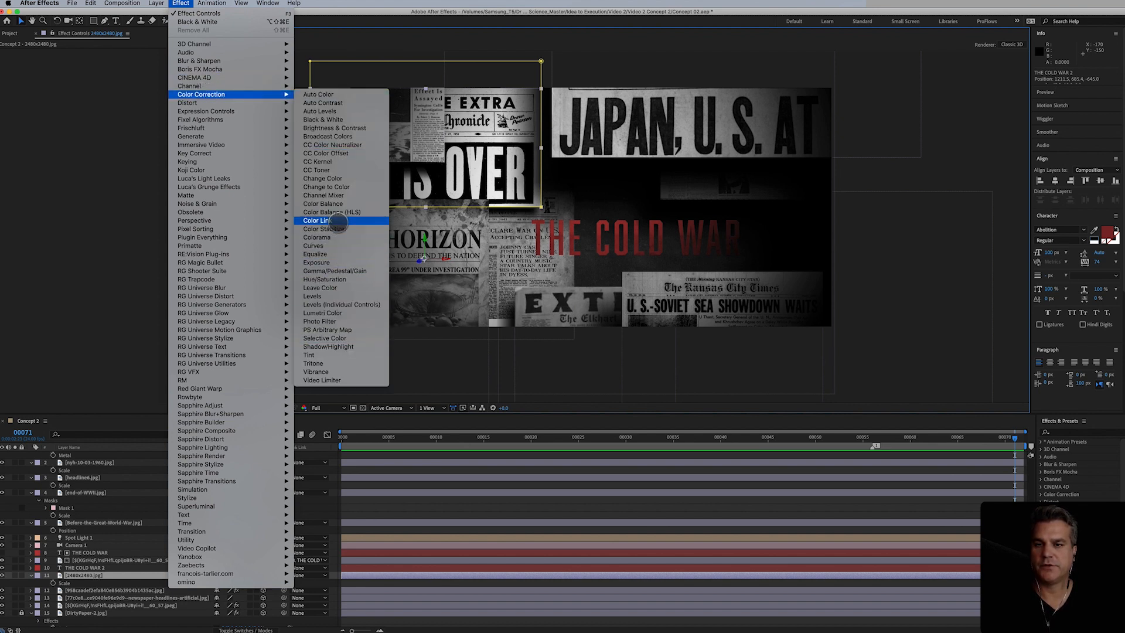
pyautogui.click(321, 246)
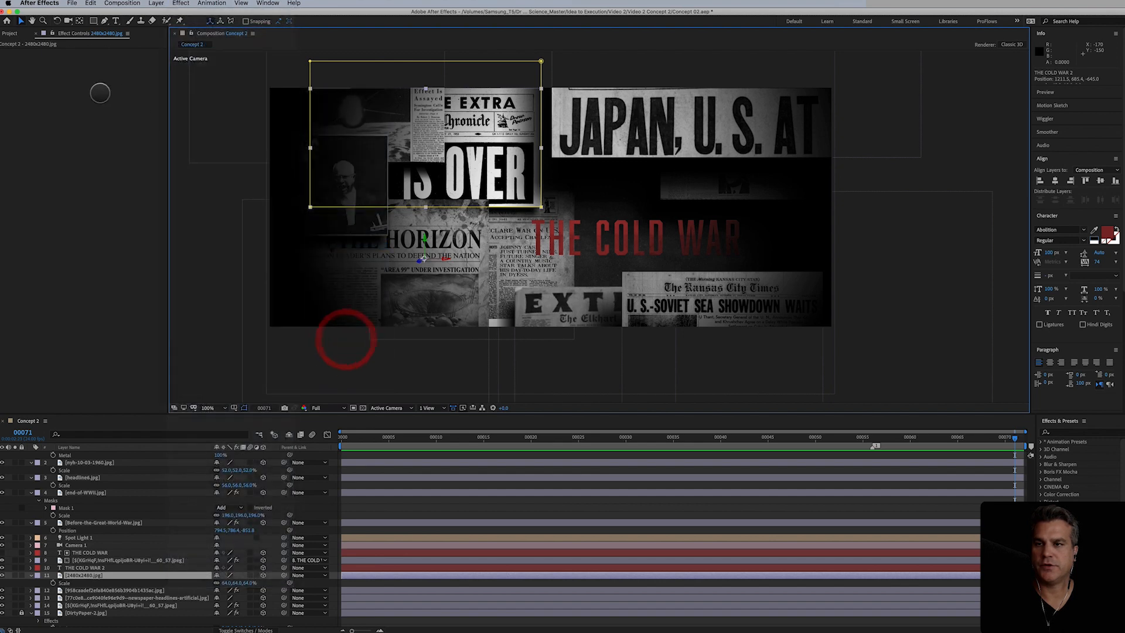
pyautogui.moveTo(104, 107)
pyautogui.mouseDown()
pyautogui.moveTo(107, 117)
pyautogui.moveTo(90, 107)
pyautogui.moveTo(85, 116)
pyautogui.moveTo(89, 103)
pyautogui.moveTo(117, 119)
pyautogui.moveTo(107, 119)
pyautogui.moveTo(123, 98)
pyautogui.mouseUp()
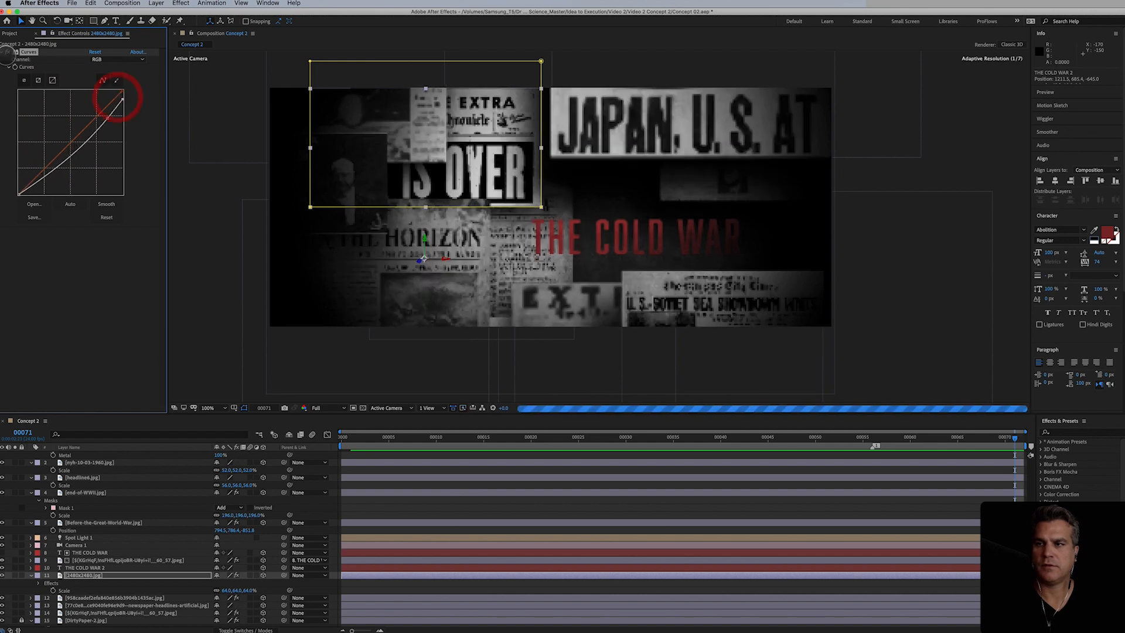
# Step: Add Levels to the clipping and lower gamma to 0.24 for deeper contrast
pyautogui.click(181, 3)
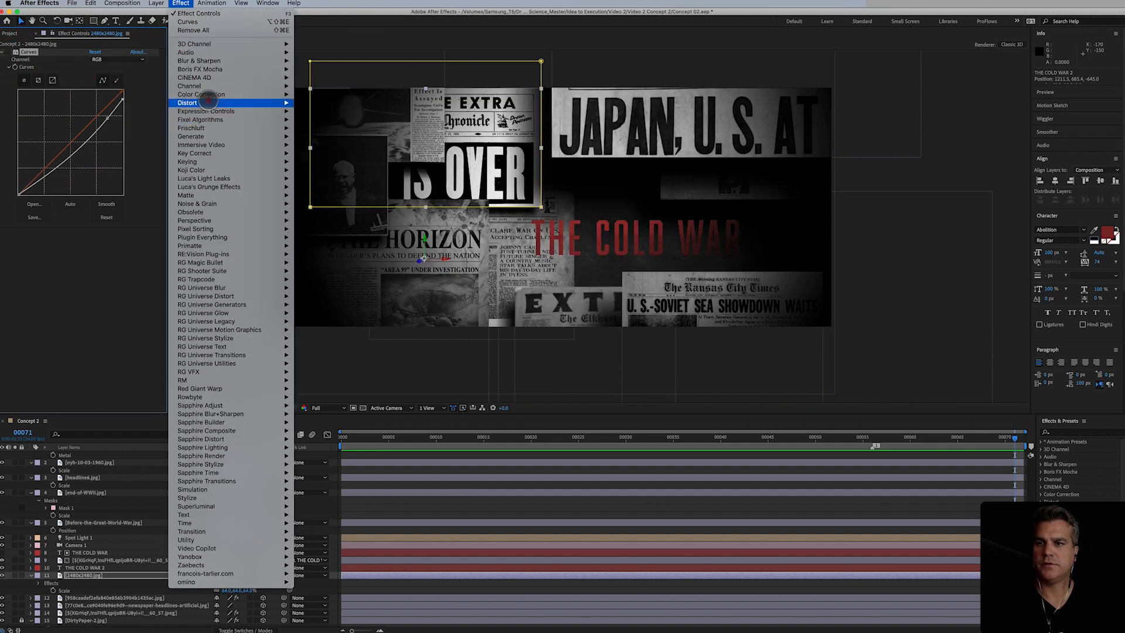
pyautogui.moveTo(205, 94)
pyautogui.click(329, 297)
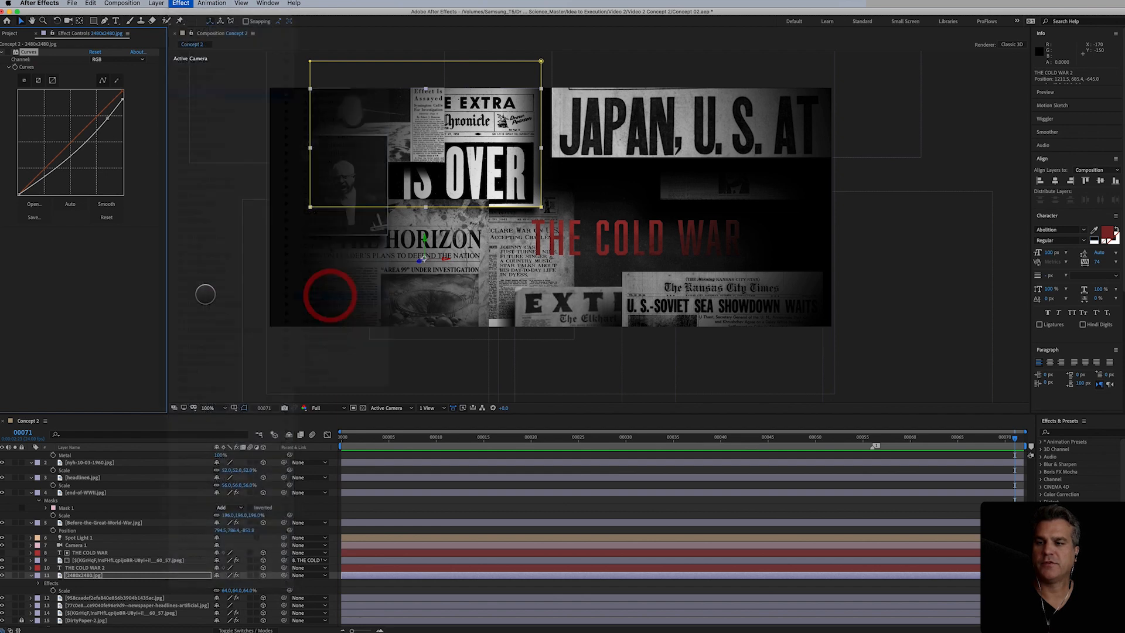
pyautogui.moveTo(77, 289); pyautogui.dragTo(130, 285)
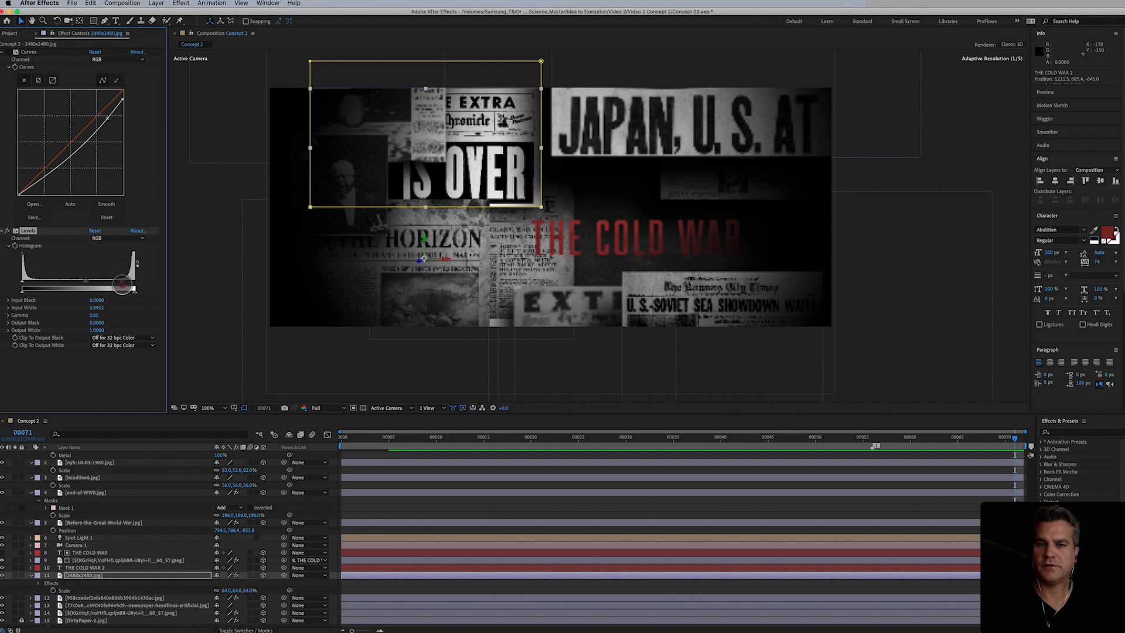
# Step: Add an Exposure effect and lower the exposure to about -2.2
pyautogui.click(181, 3)
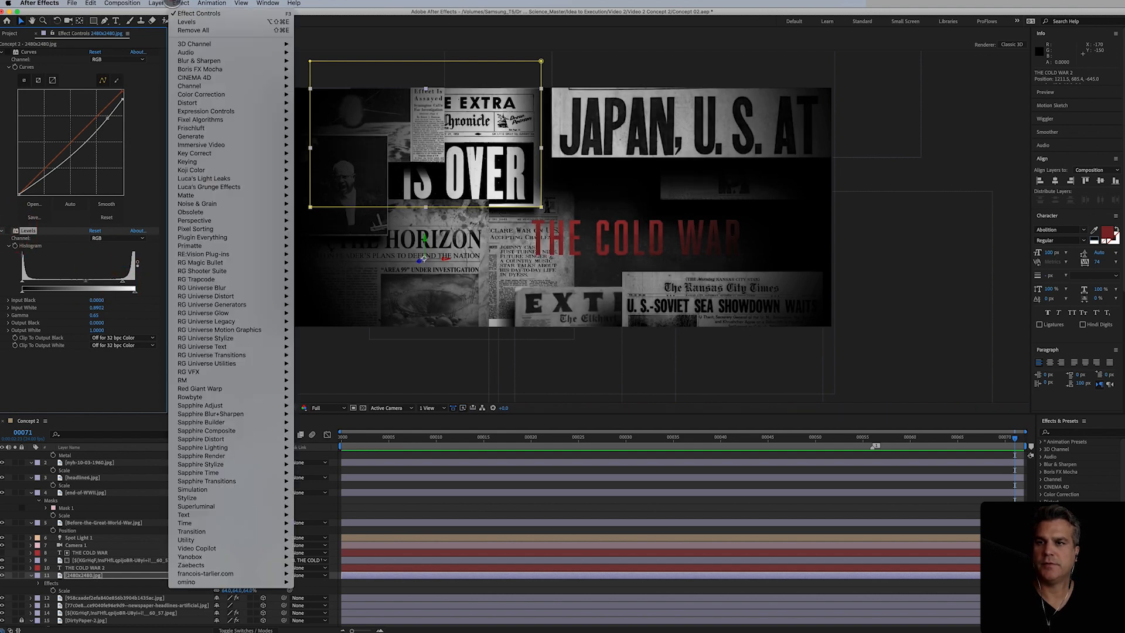
pyautogui.moveTo(218, 105)
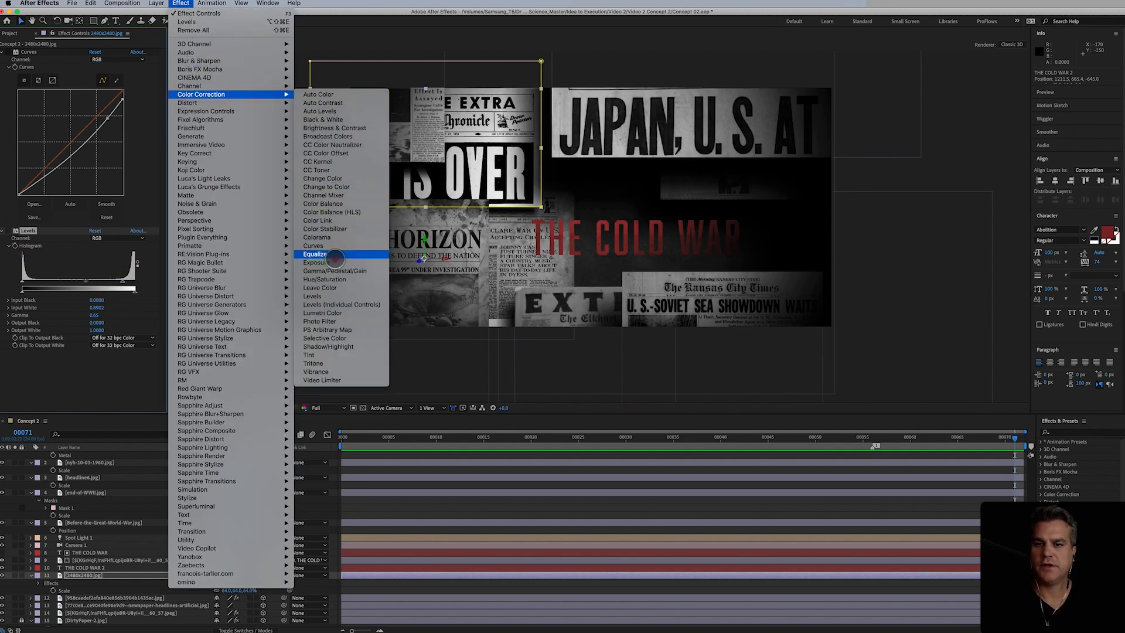
pyautogui.click(333, 259)
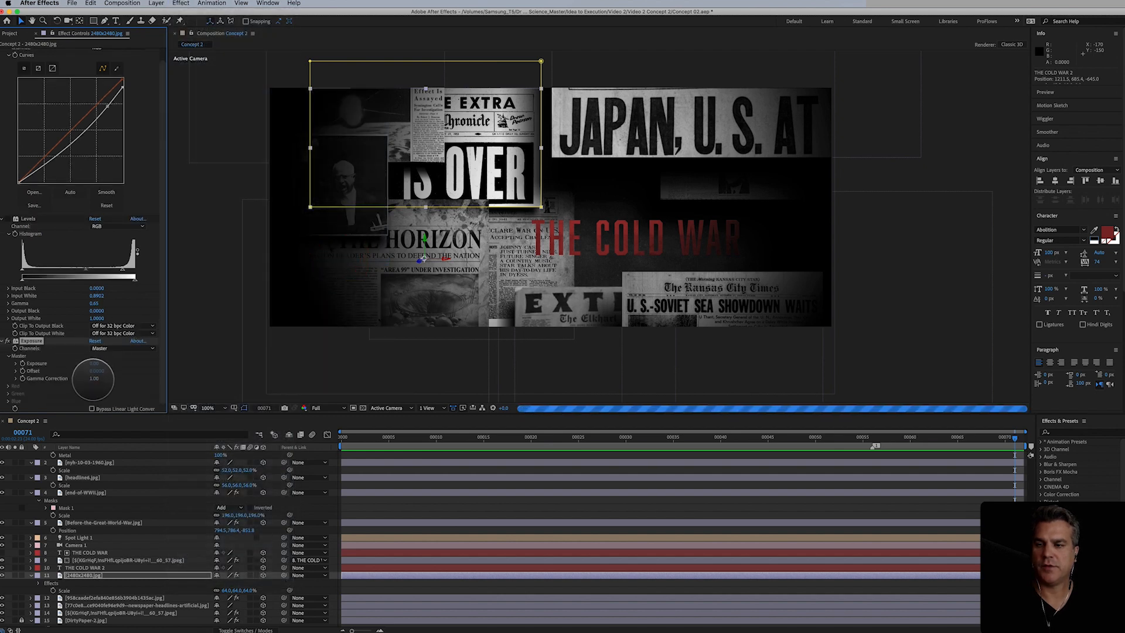
pyautogui.moveTo(94, 364); pyautogui.dragTo(61, 428)
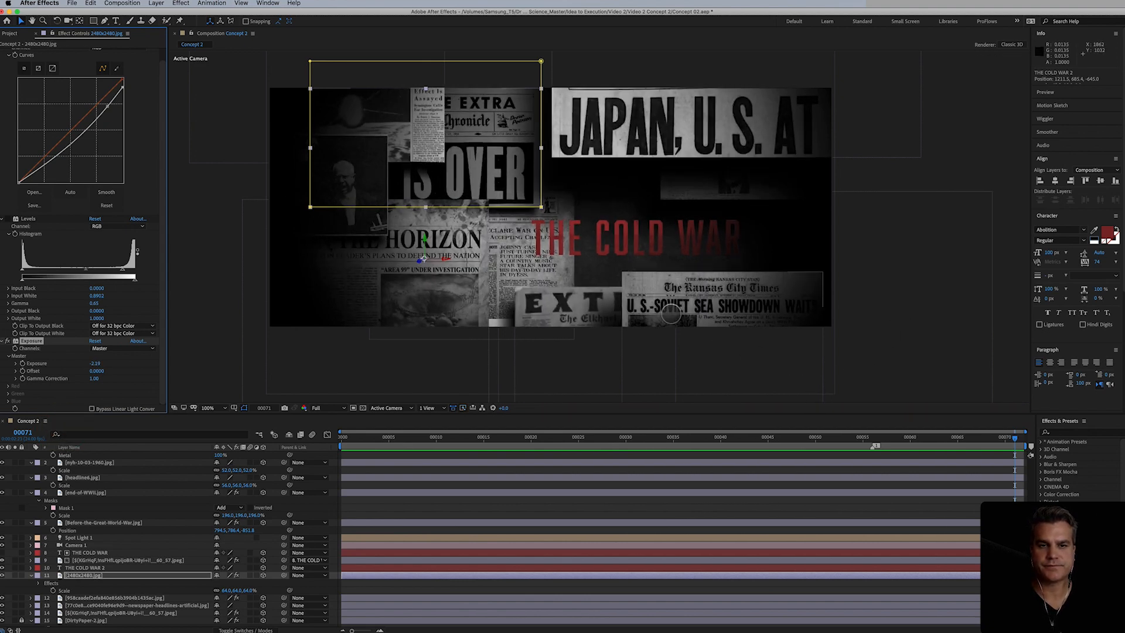
pyautogui.click(678, 316)
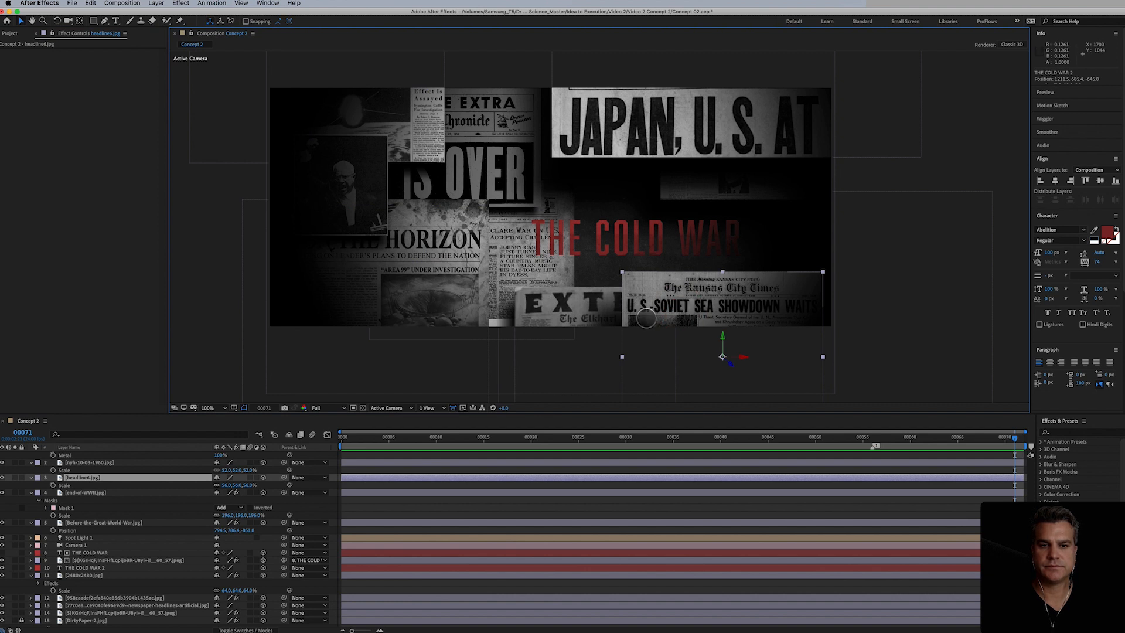
# Step: Toggle the Kansas City Times and central newspaper layers' visibility to inspect what lies beneath
pyautogui.click(5, 478)
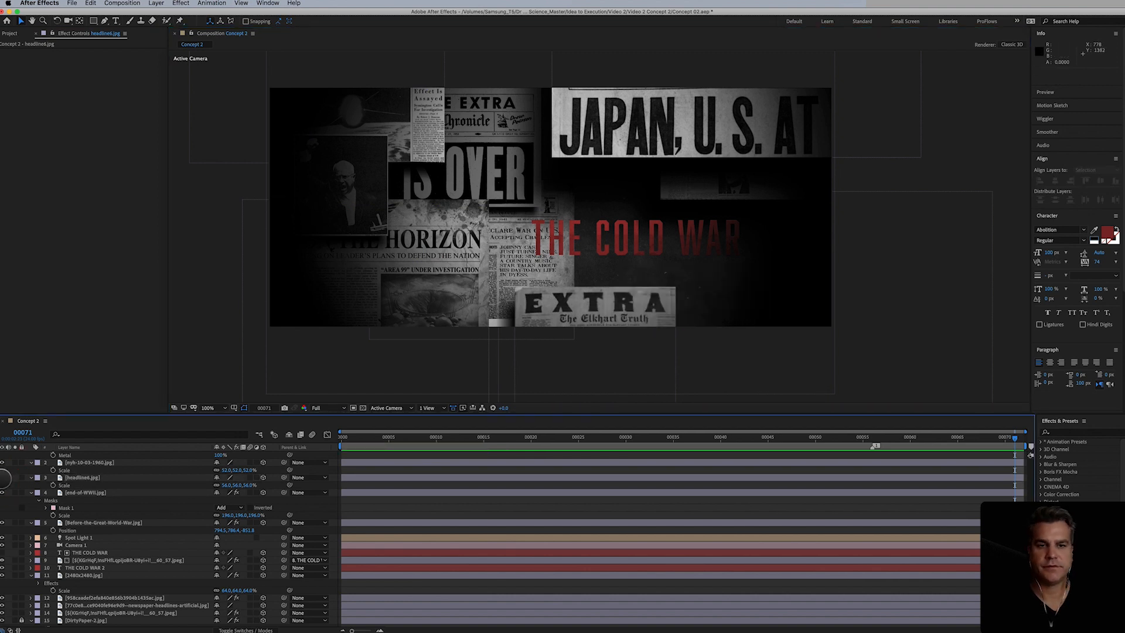
pyautogui.click(3, 478)
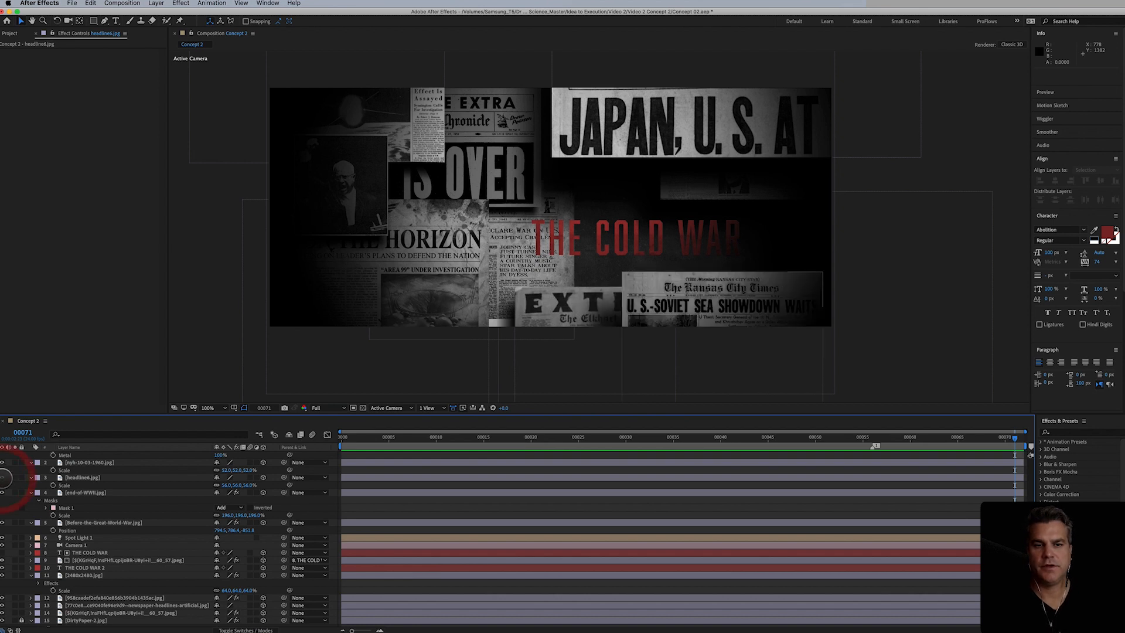
pyautogui.click(500, 292)
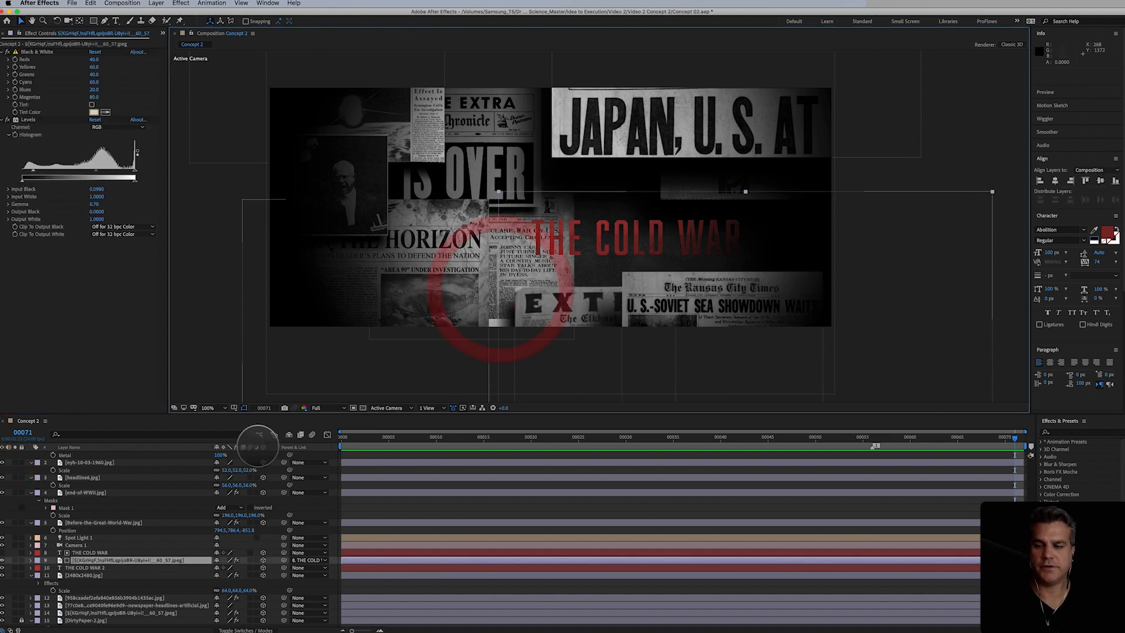
pyautogui.click(14, 560)
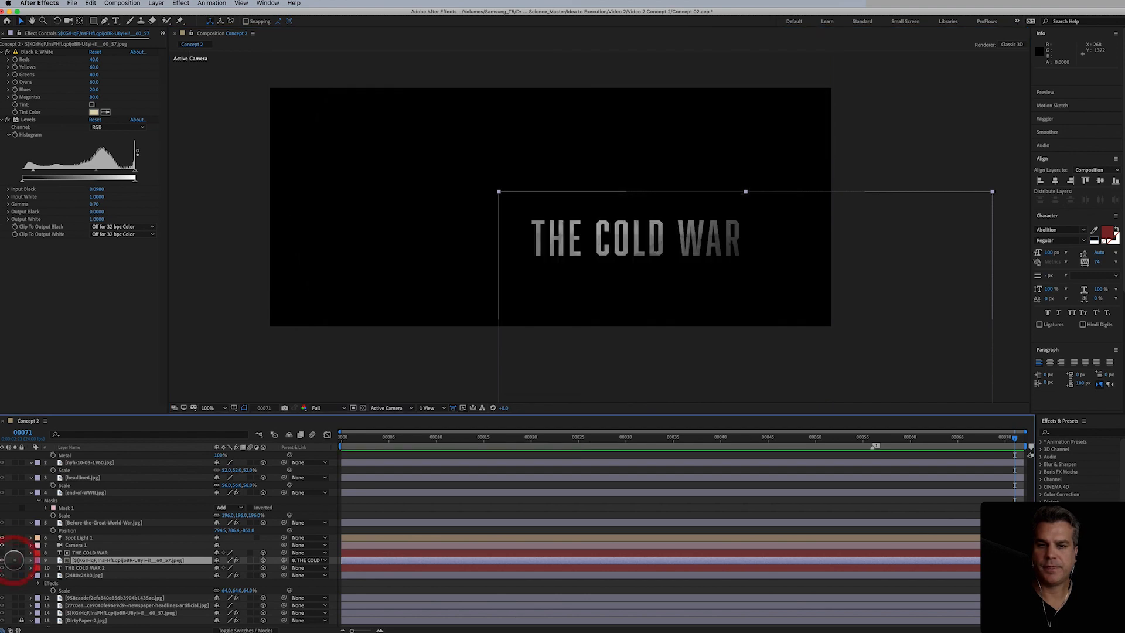
pyautogui.click(15, 560)
# Step: Move the central newspaper clipping slightly down and the IS OVER clipping up-left
pyautogui.click(498, 322)
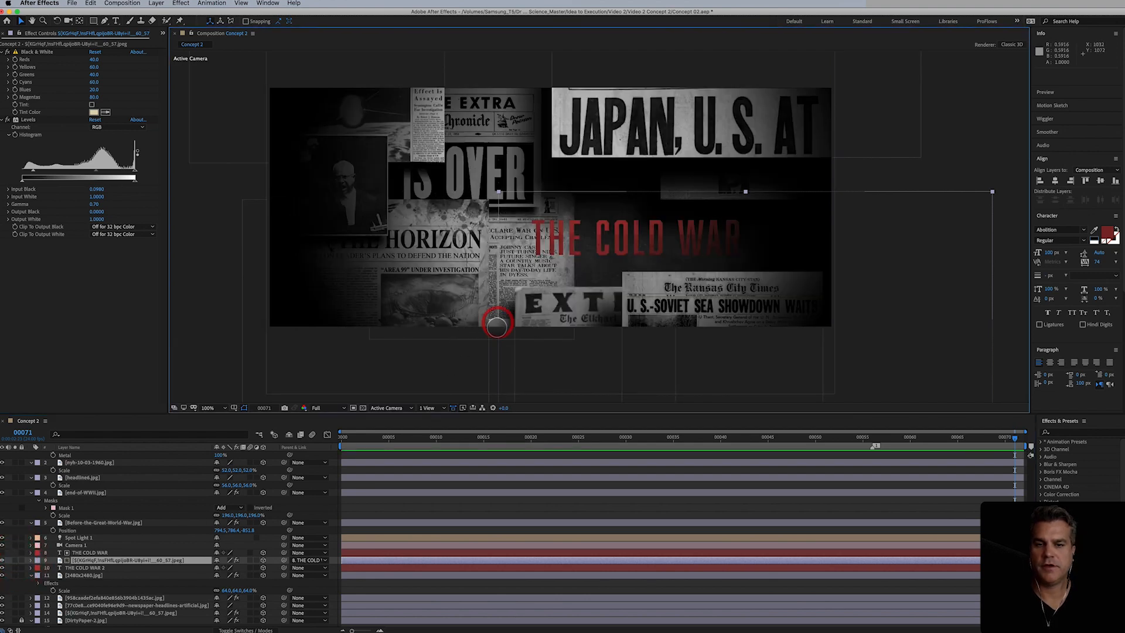
pyautogui.moveTo(494, 334); pyautogui.dragTo(488, 348)
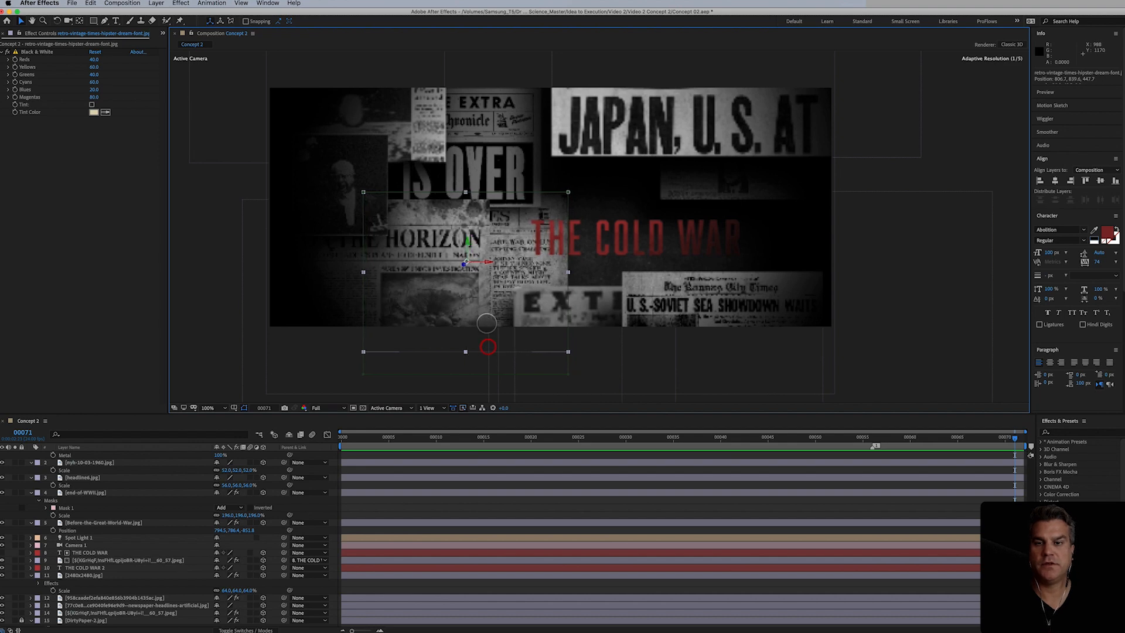
pyautogui.moveTo(504, 127)
pyautogui.mouseDown()
pyautogui.moveTo(494, 104)
pyautogui.moveTo(469, 93)
pyautogui.moveTo(291, 82)
pyautogui.moveTo(467, 106)
pyautogui.moveTo(497, 129)
pyautogui.moveTo(509, 124)
pyautogui.mouseUp()
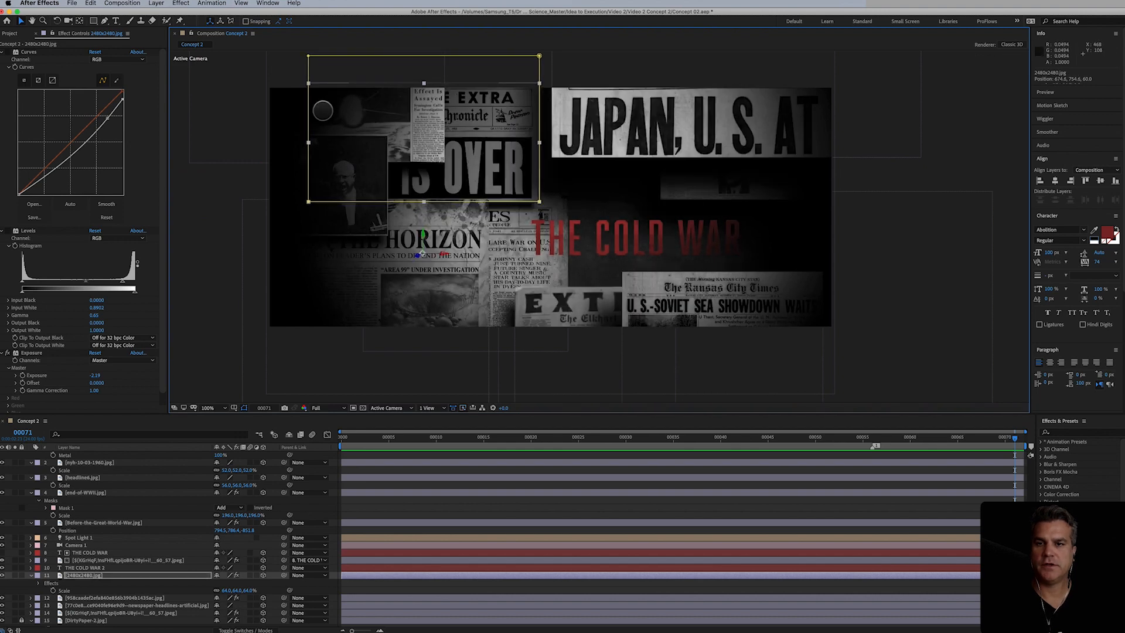
# Step: Hide and show the small top-left newspaper layers to compare the collage
pyautogui.click(292, 105)
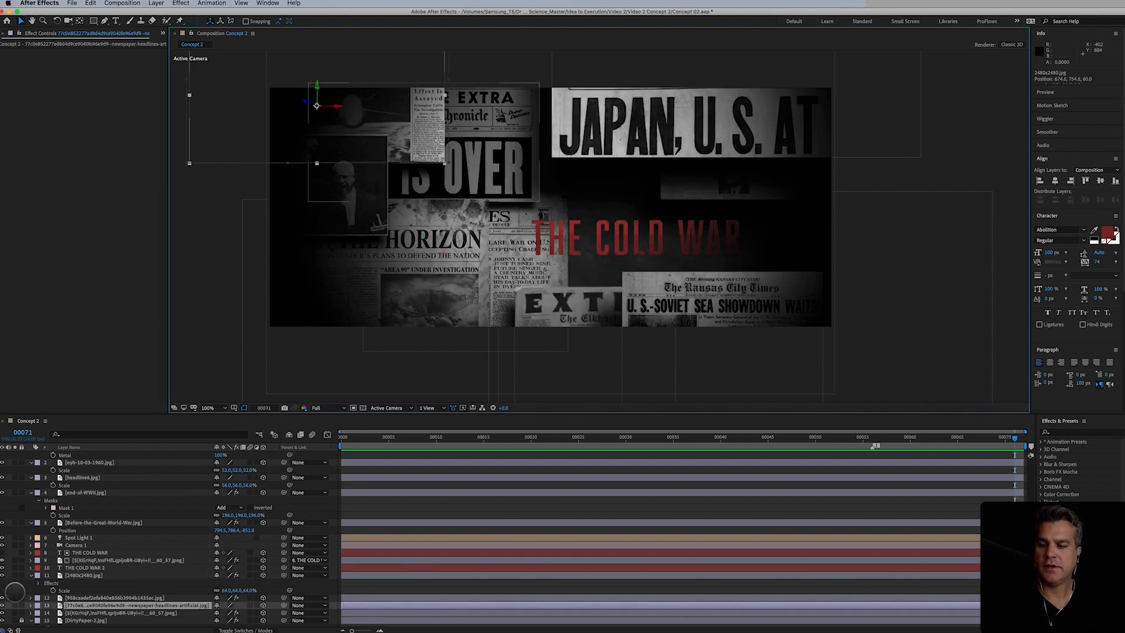
pyautogui.click(4, 598)
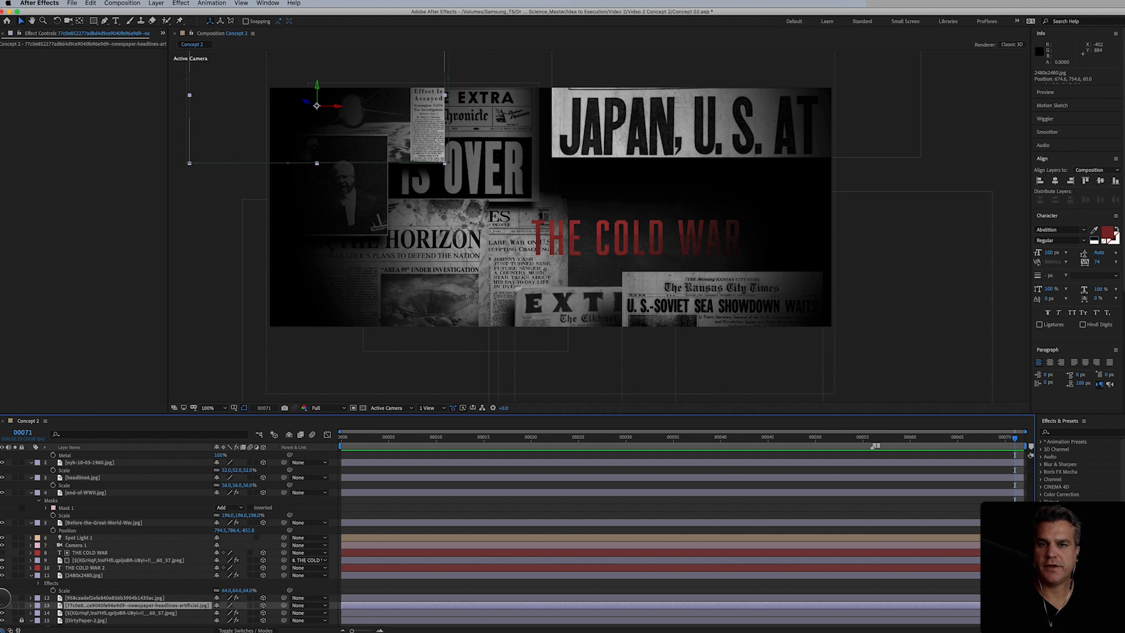
pyautogui.click(4, 598)
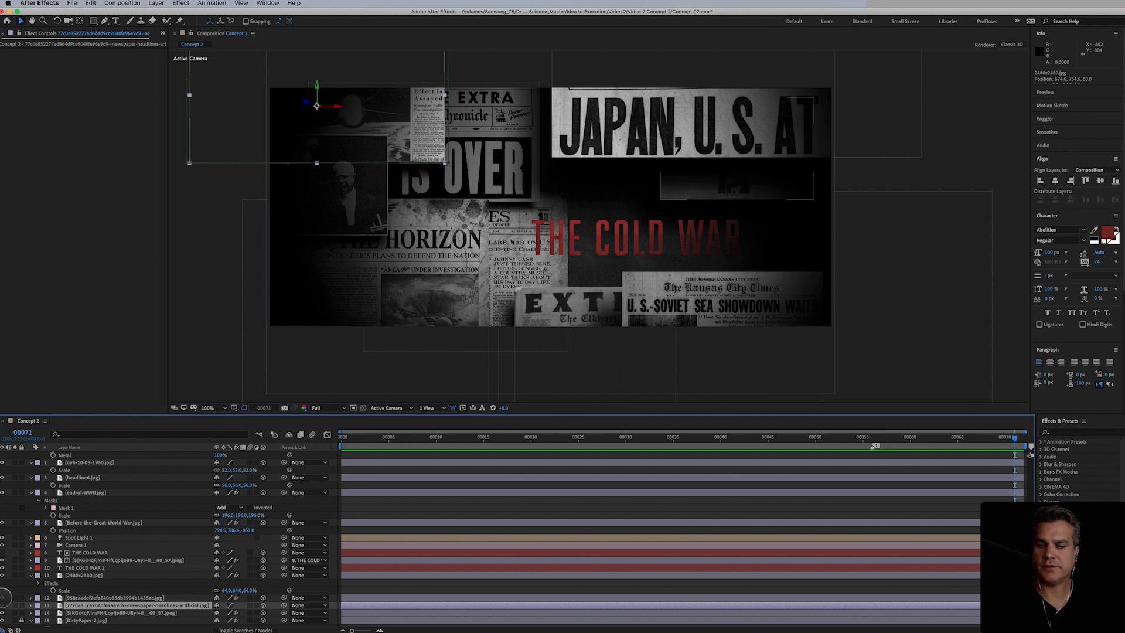
pyautogui.click(3, 598)
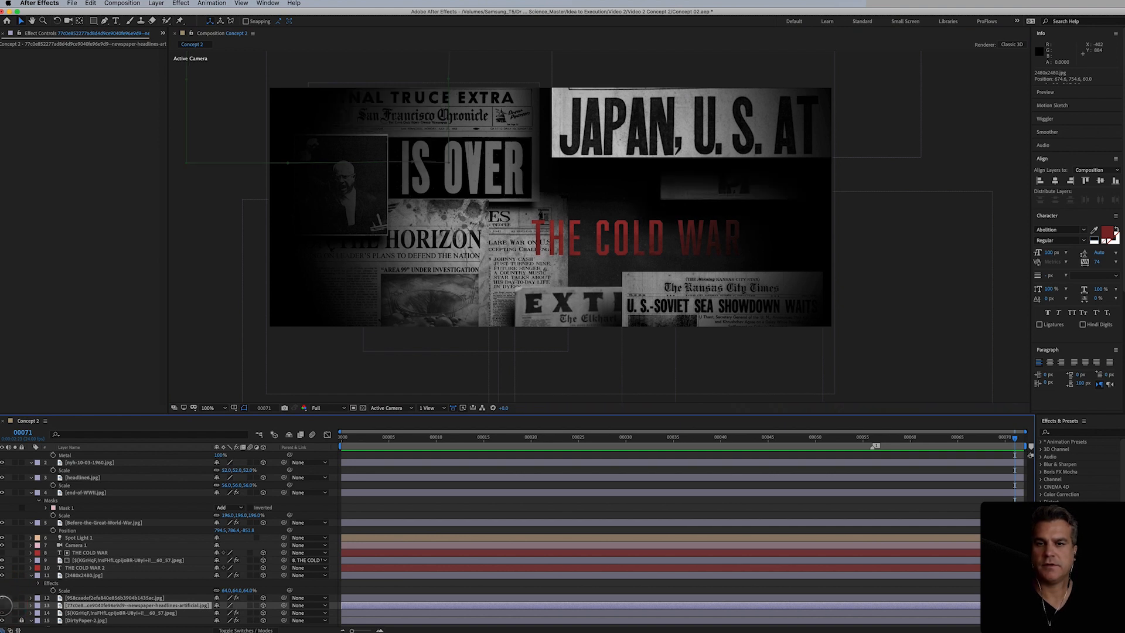
pyautogui.click(3, 605)
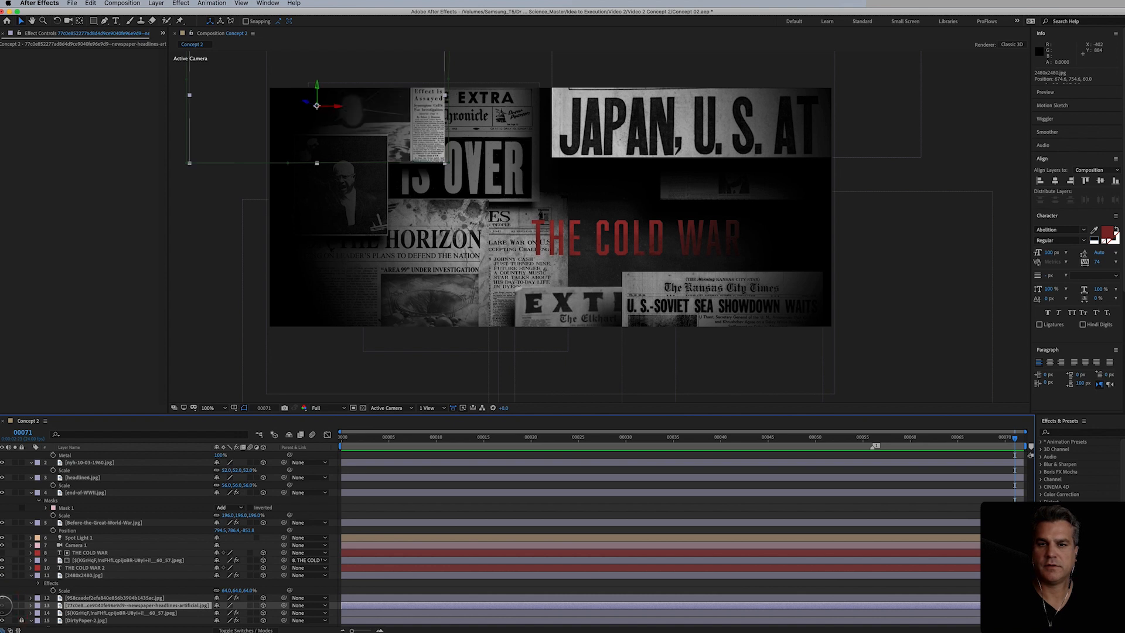
# Step: Hide the 1960 clipping, push Before-the-Great-World-War down-left, and shift IS OVER left
pyautogui.click(365, 219)
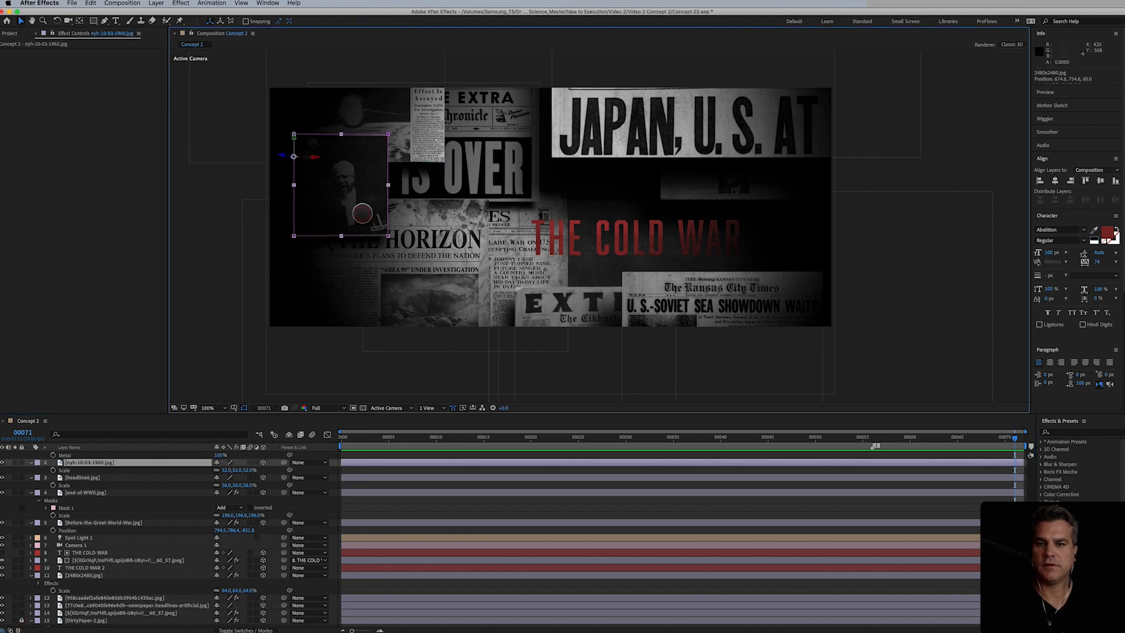
pyautogui.click(4, 463)
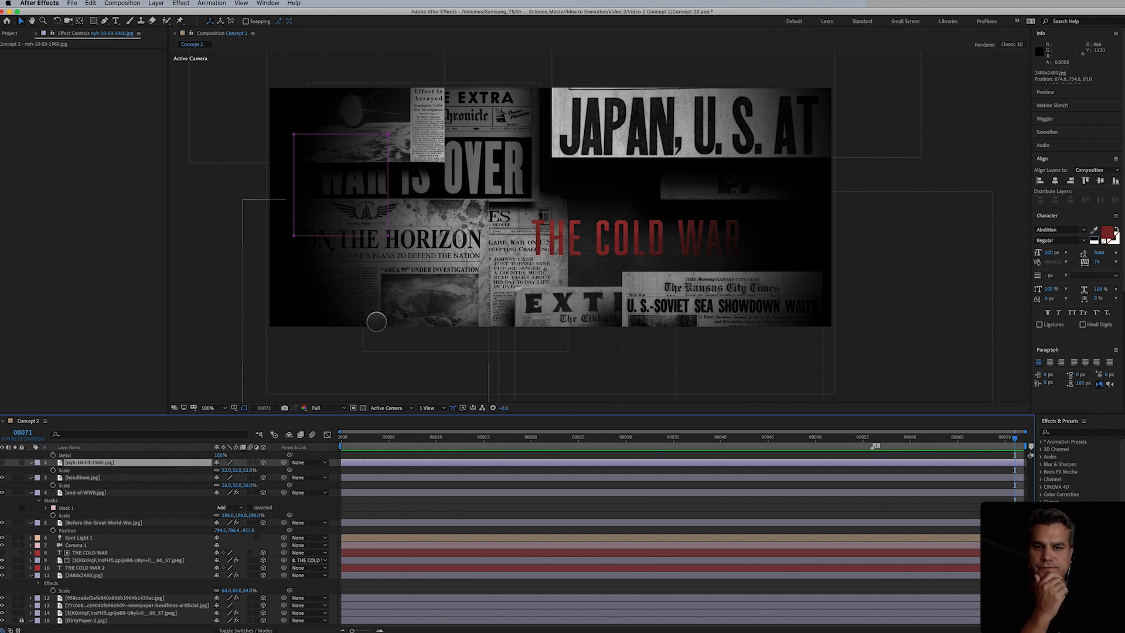
pyautogui.moveTo(376, 321); pyautogui.dragTo(341, 312)
pyautogui.moveTo(339, 315); pyautogui.dragTo(317, 347)
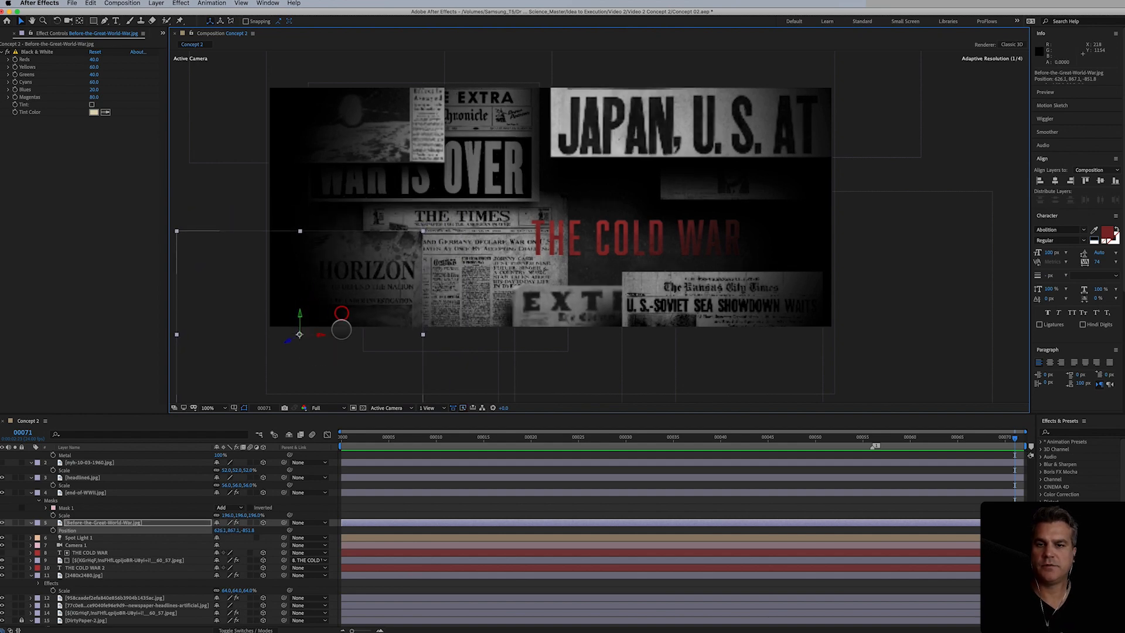
pyautogui.click(488, 188)
pyautogui.moveTo(488, 188)
pyautogui.mouseDown()
pyautogui.moveTo(465, 190)
pyautogui.moveTo(487, 183)
pyautogui.mouseUp()
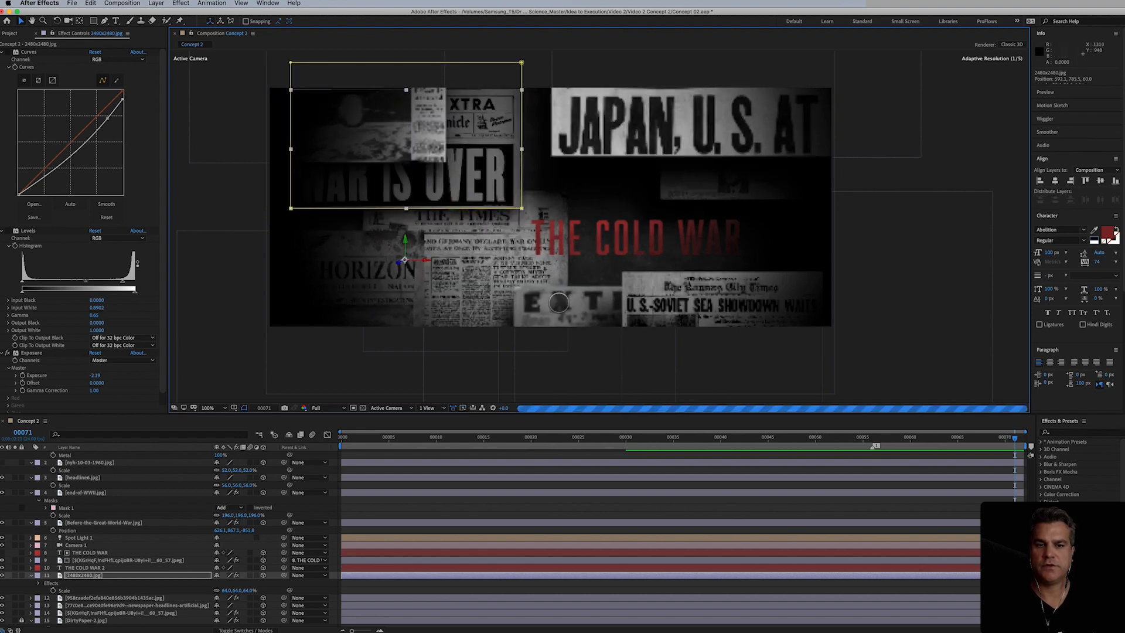
# Step: Rearrange the central and Before-the-Great-World-War clippings and place Kansas City Times at lower right
pyautogui.click(721, 327)
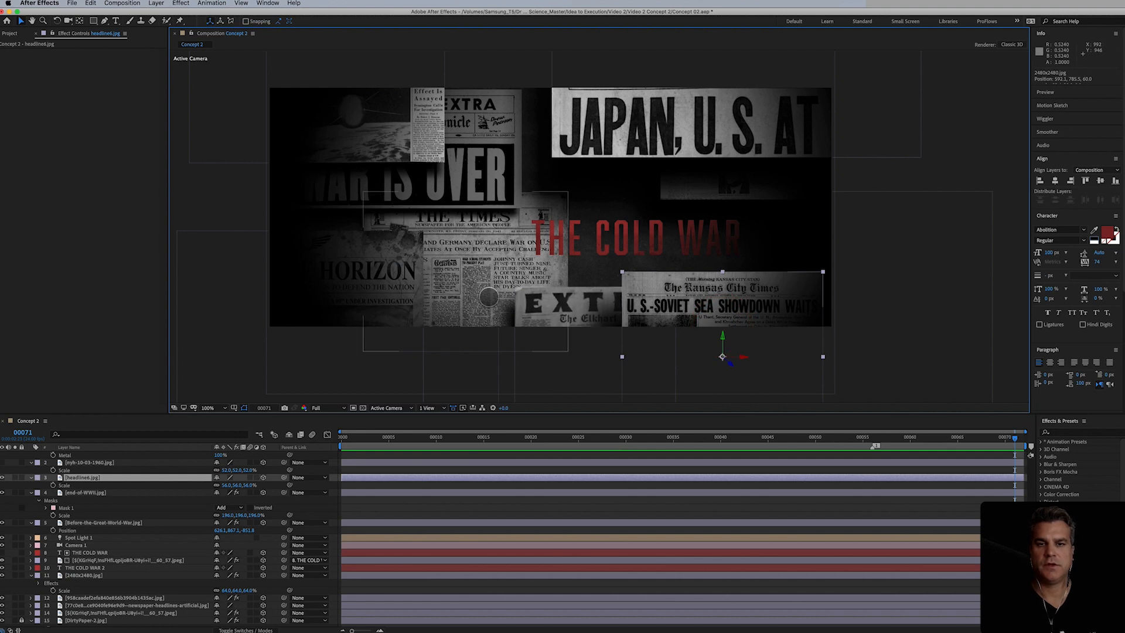
pyautogui.moveTo(456, 289)
pyautogui.mouseDown()
pyautogui.moveTo(393, 287)
pyautogui.moveTo(462, 280)
pyautogui.mouseUp()
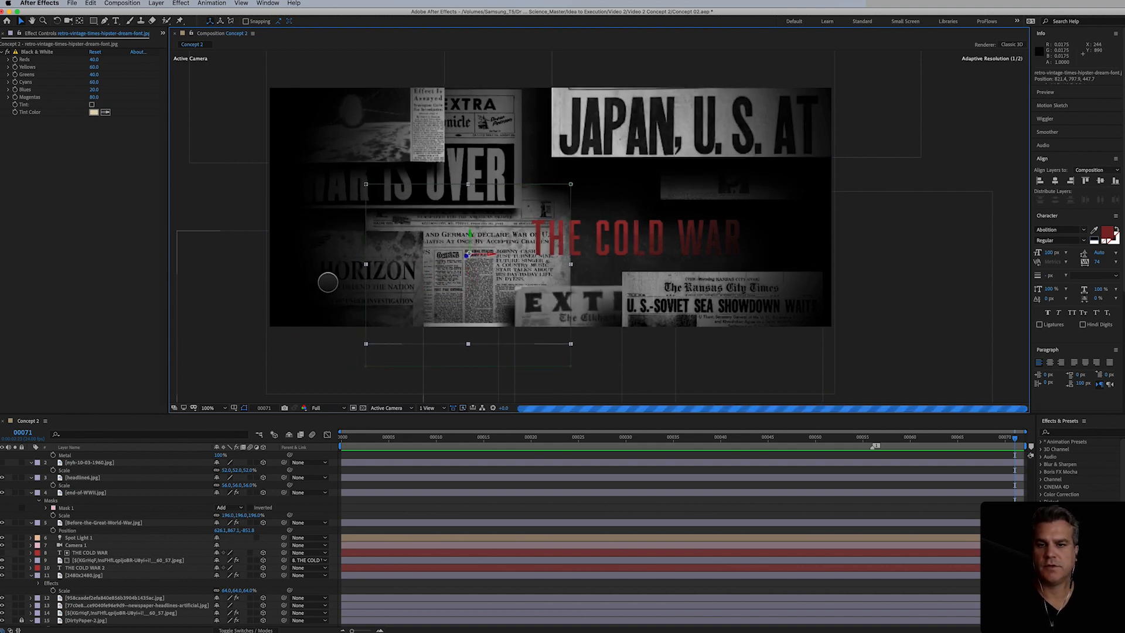
pyautogui.moveTo(325, 283)
pyautogui.mouseDown()
pyautogui.moveTo(326, 259)
pyautogui.moveTo(342, 294)
pyautogui.mouseUp()
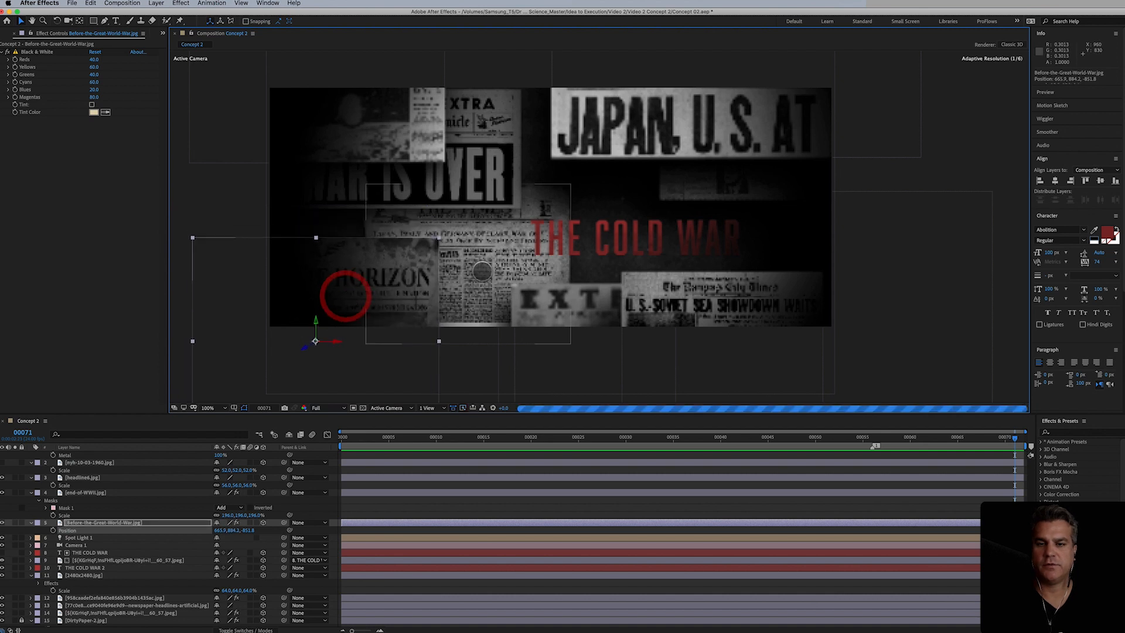
pyautogui.click(479, 279)
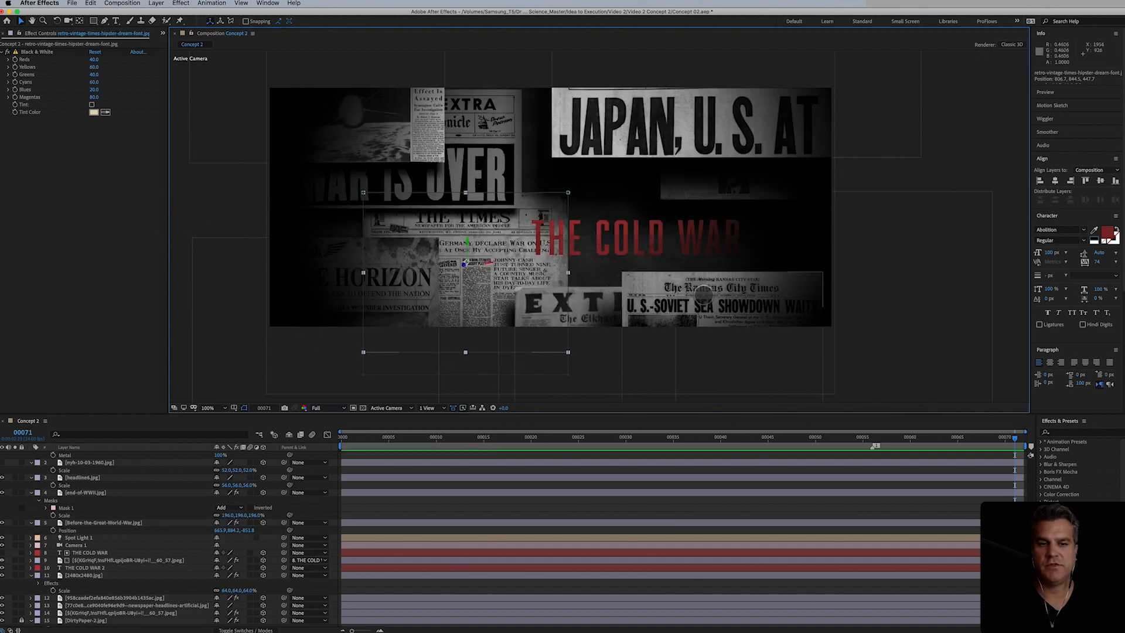
pyautogui.click(713, 299)
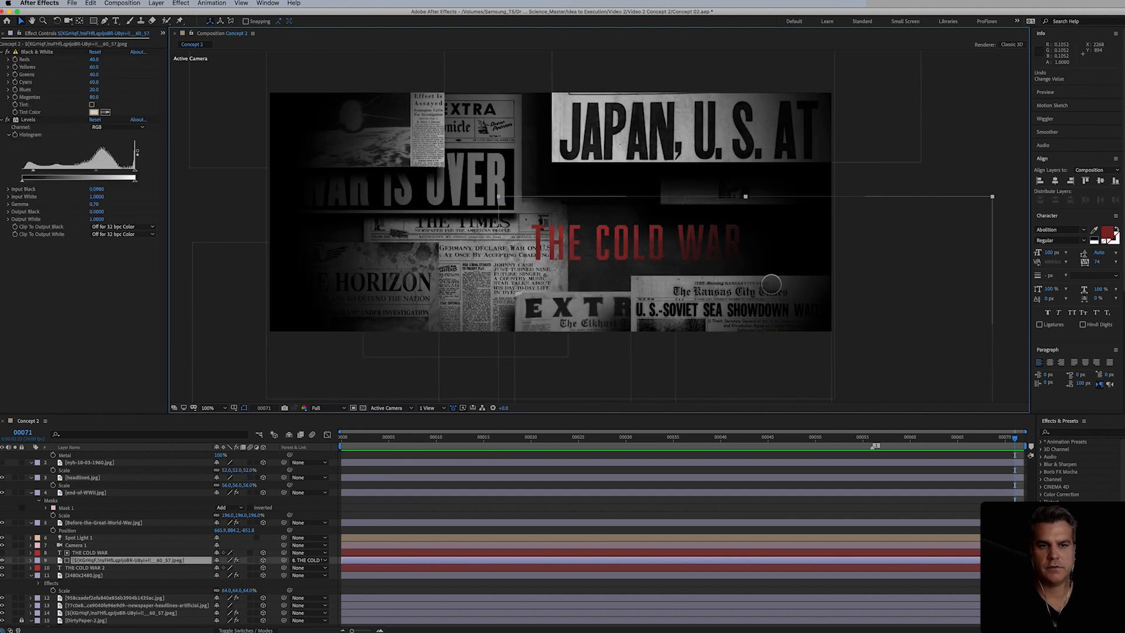
pyautogui.moveTo(747, 178); pyautogui.dragTo(772, 209)
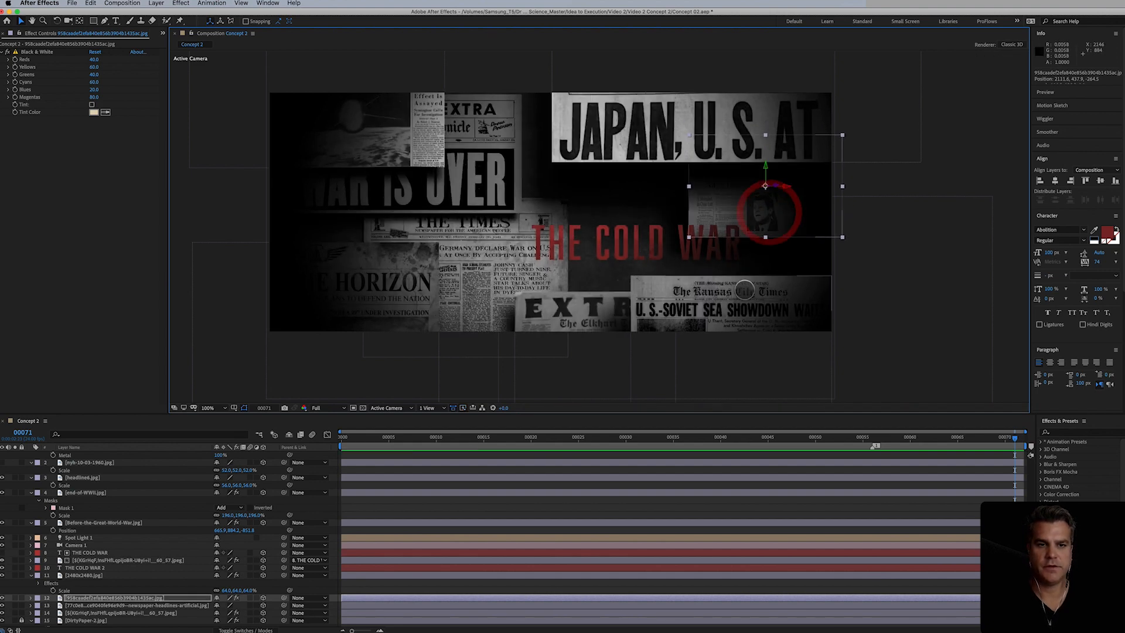
pyautogui.click(745, 293)
pyautogui.moveTo(746, 293); pyautogui.dragTo(779, 289)
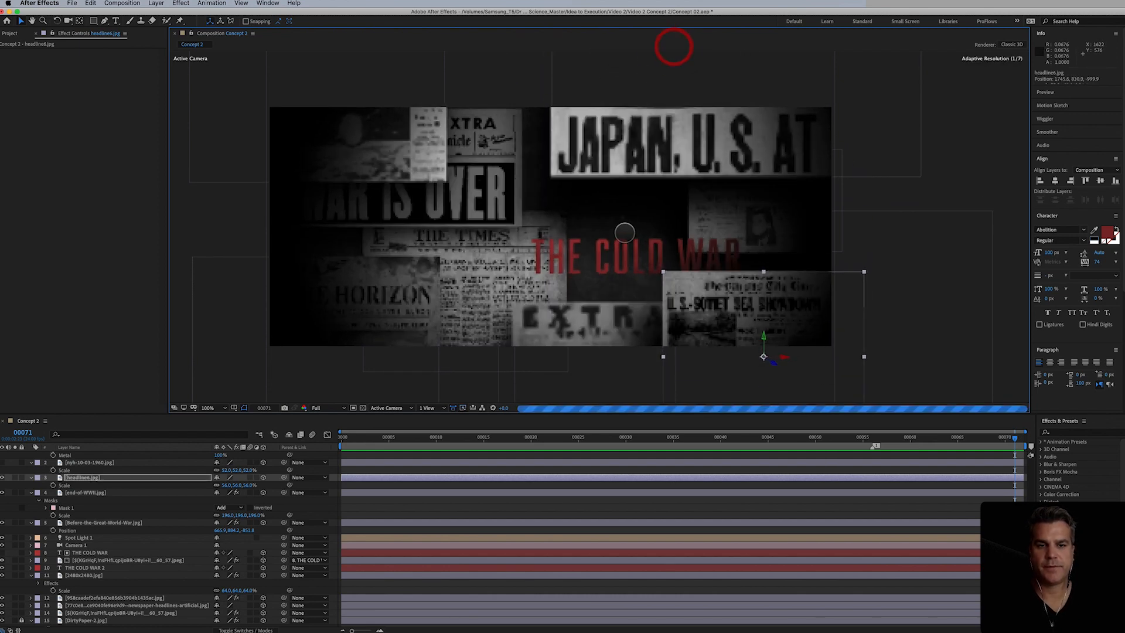
# Step: Select both THE COLD WAR title layers and move them slightly up
pyautogui.click(88, 553)
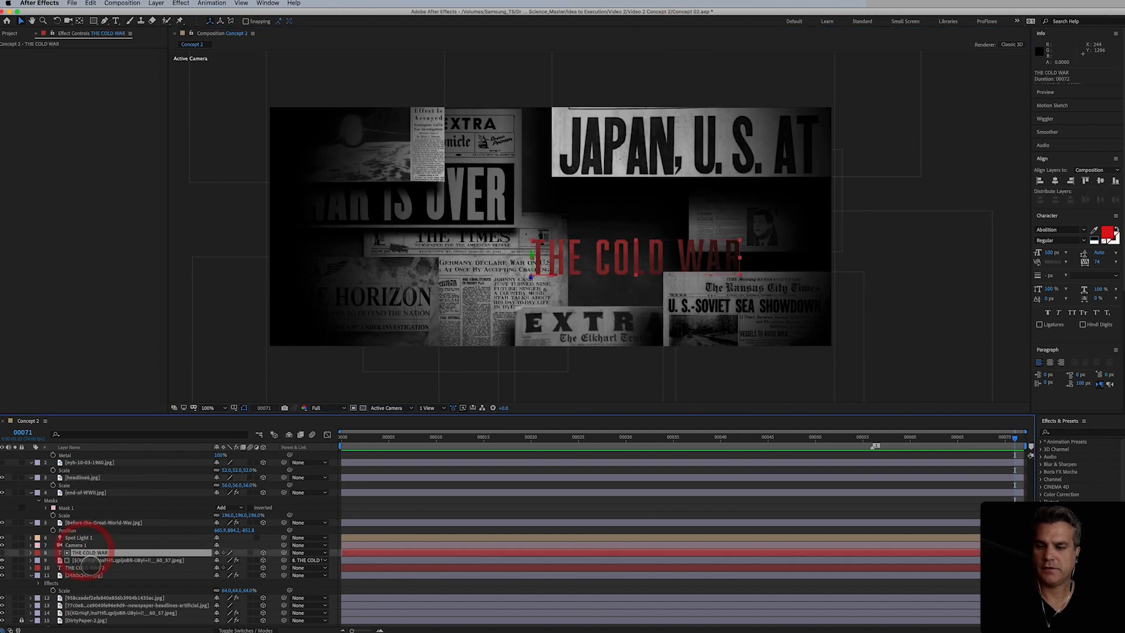
pyautogui.keyDown('super'); pyautogui.click(85, 568); pyautogui.keyUp('super')
pyautogui.moveTo(643, 261); pyautogui.dragTo(643, 251)
pyautogui.moveTo(729, 333); pyautogui.dragTo(747, 323)
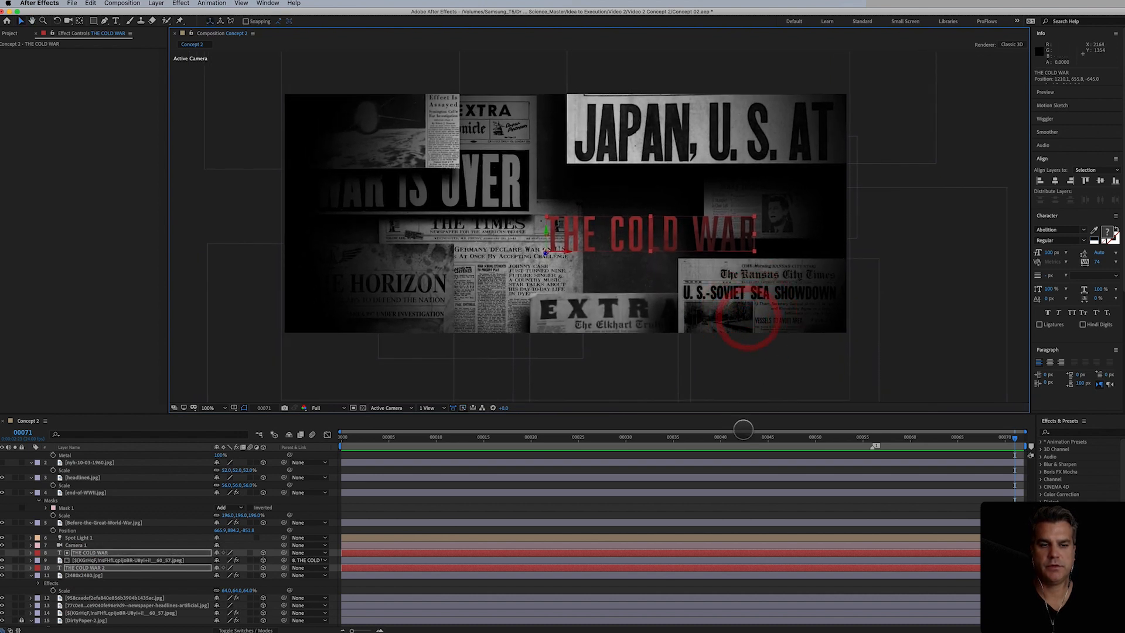
pyautogui.click(737, 508)
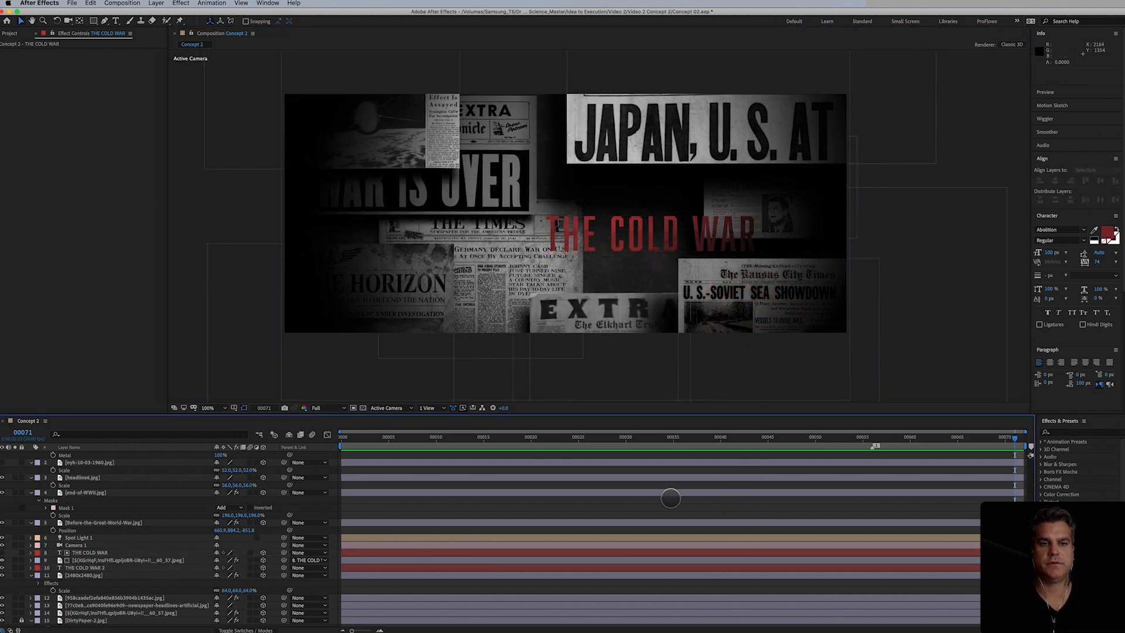